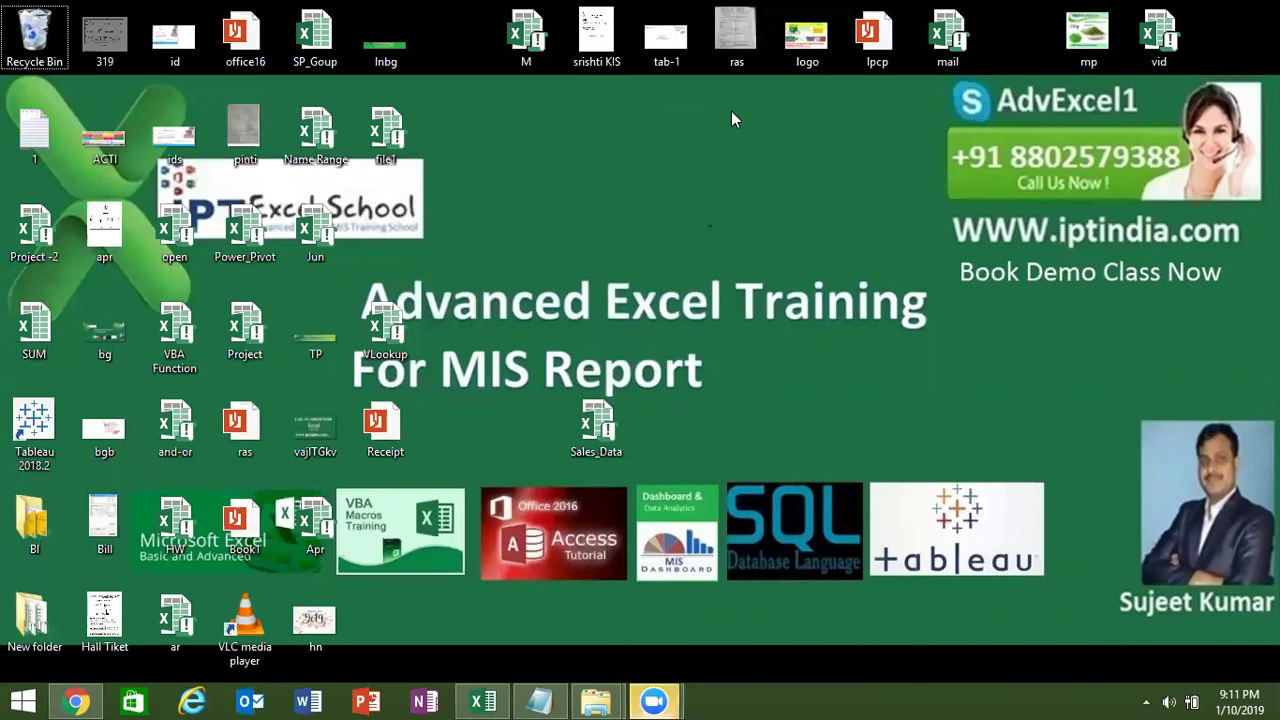
# - Review example sheets 1, 3, 4, 5 and 6 in Class_file, then add Sheet1 after sheet 6
pyautogui.click(480, 697)
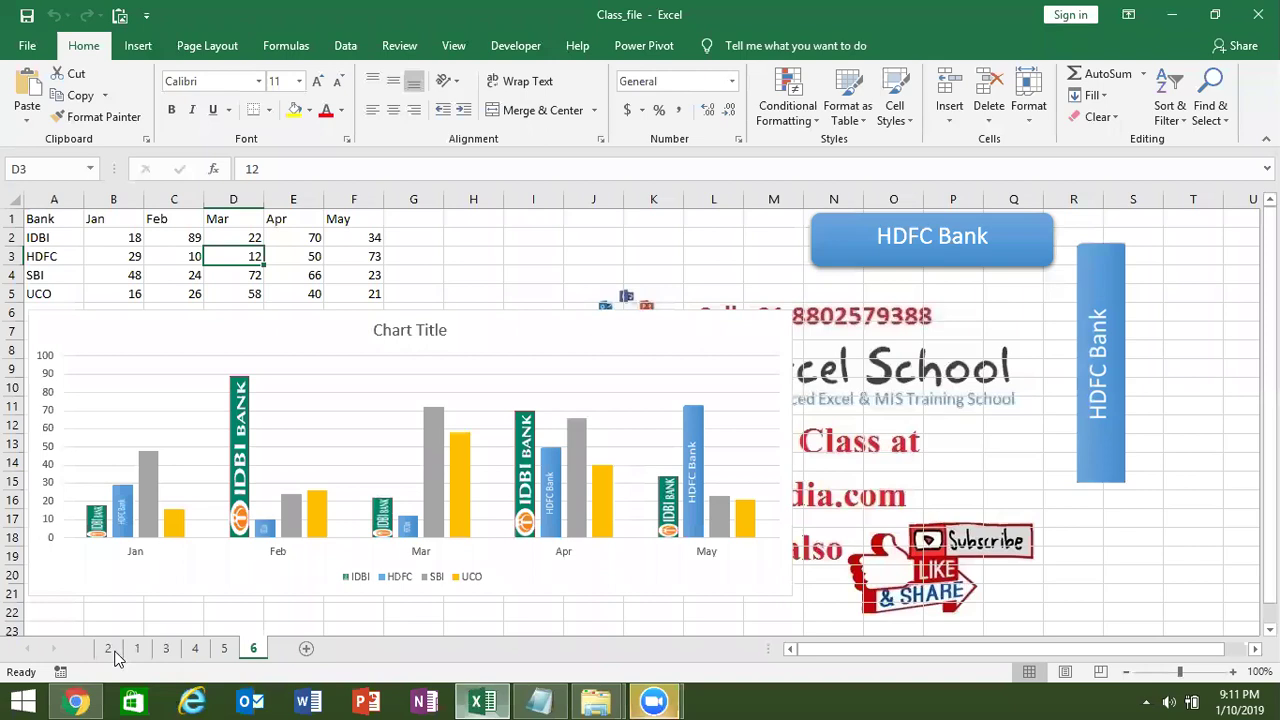
pyautogui.click(137, 649)
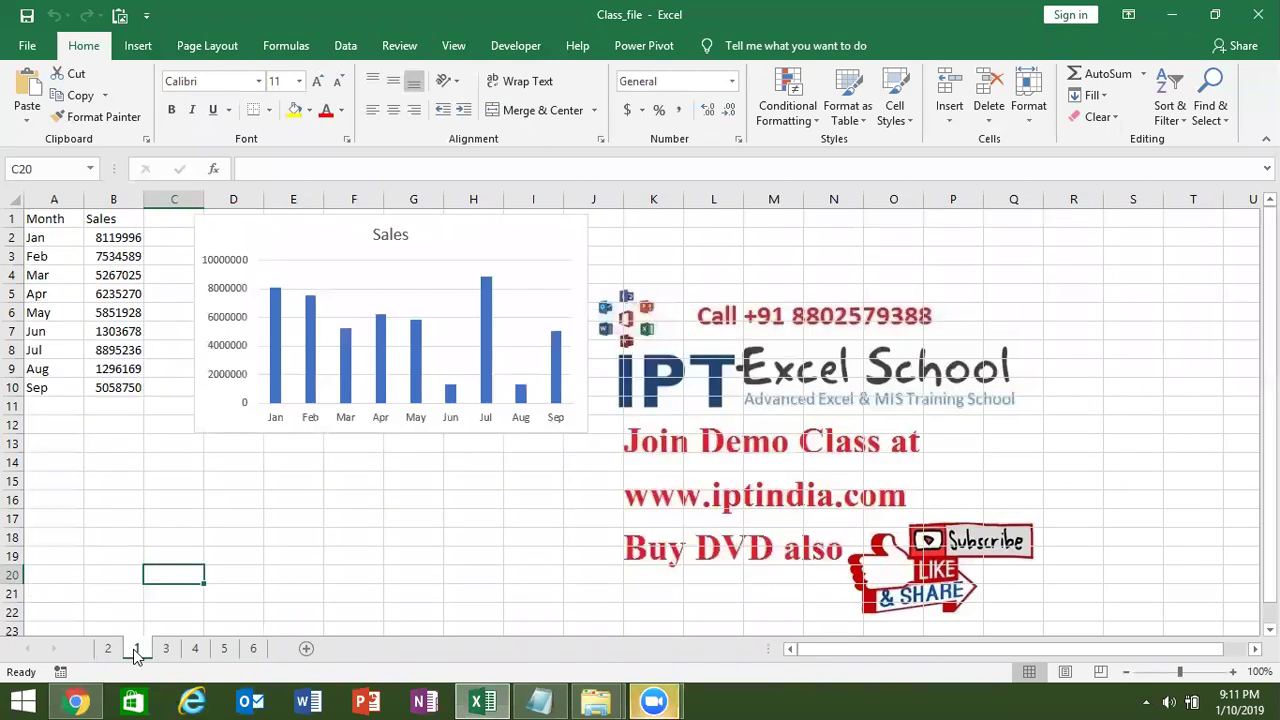
pyautogui.click(166, 649)
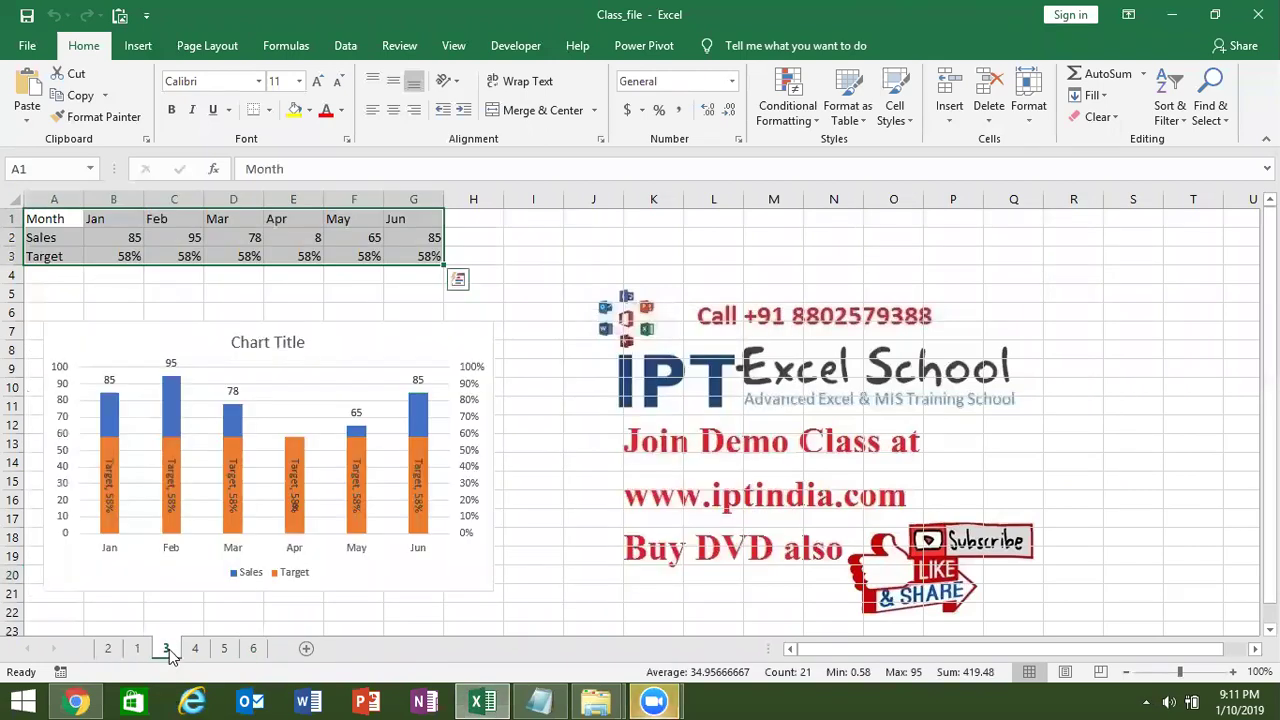
pyautogui.click(194, 649)
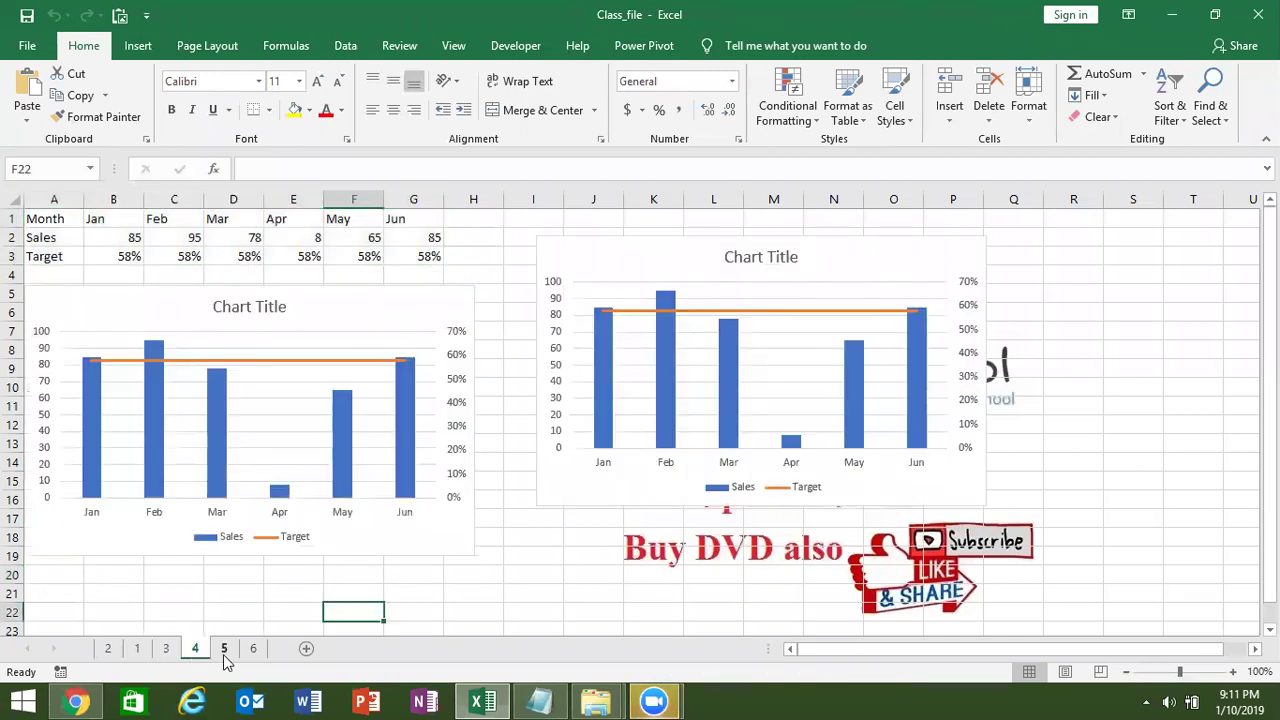
pyautogui.click(224, 649)
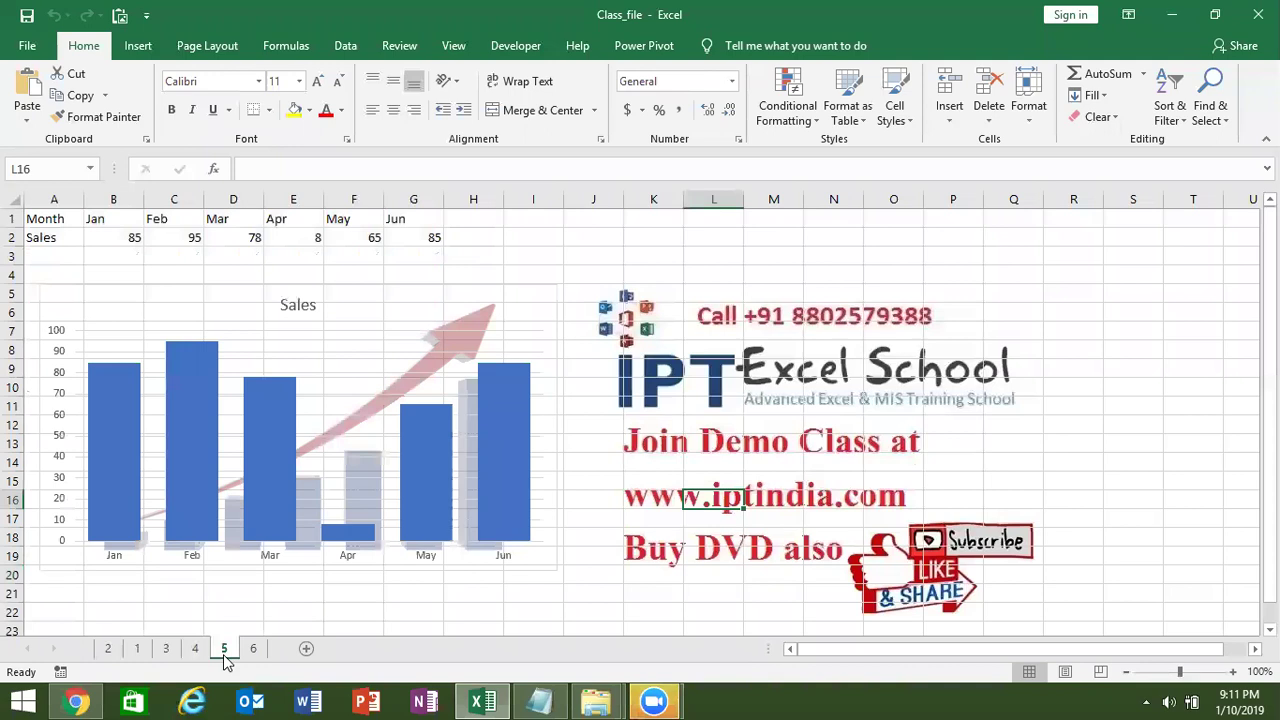
pyautogui.click(254, 649)
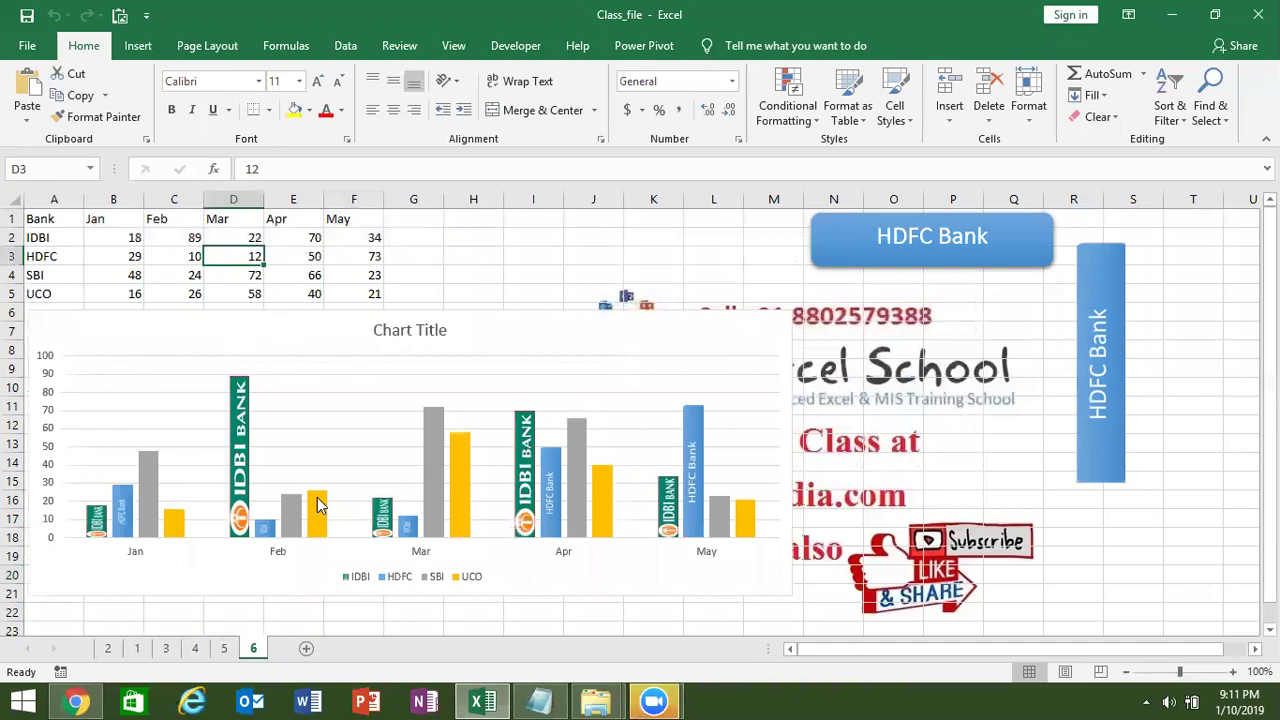
pyautogui.click(306, 649)
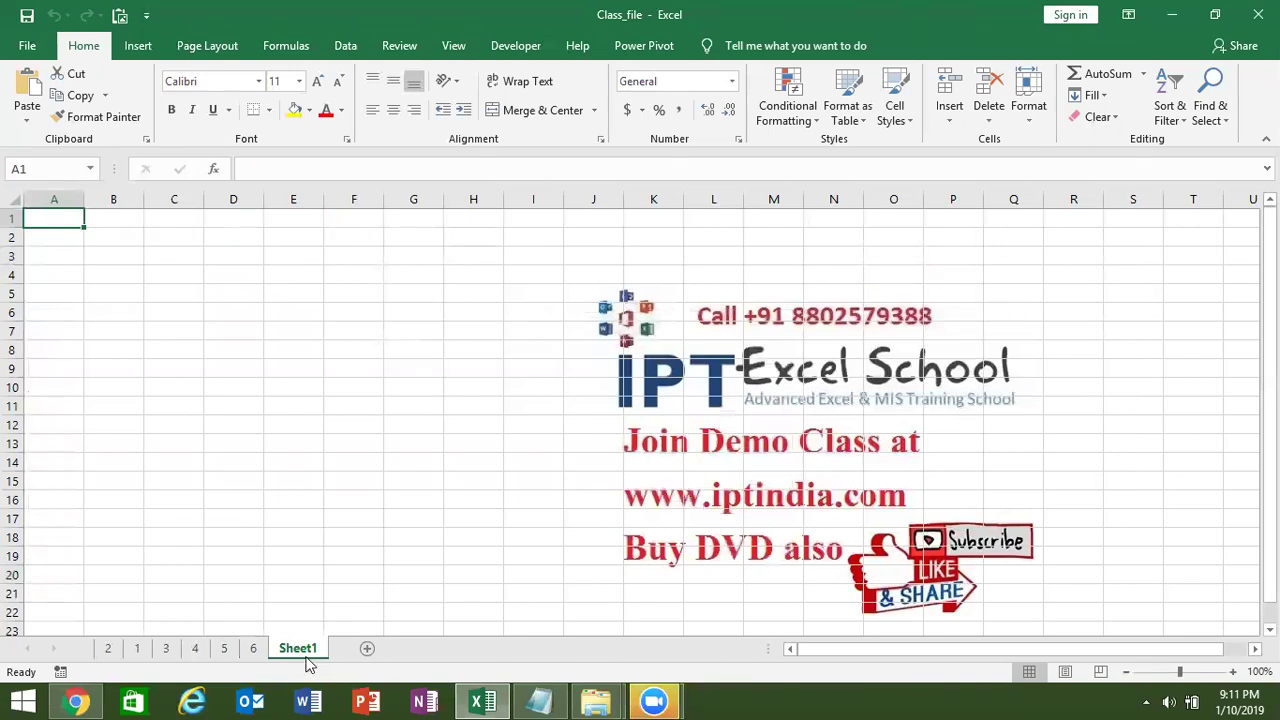
# - Rename the new sheet tab to 7
pyautogui.doubleClick(308, 658)
pyautogui.write('7')
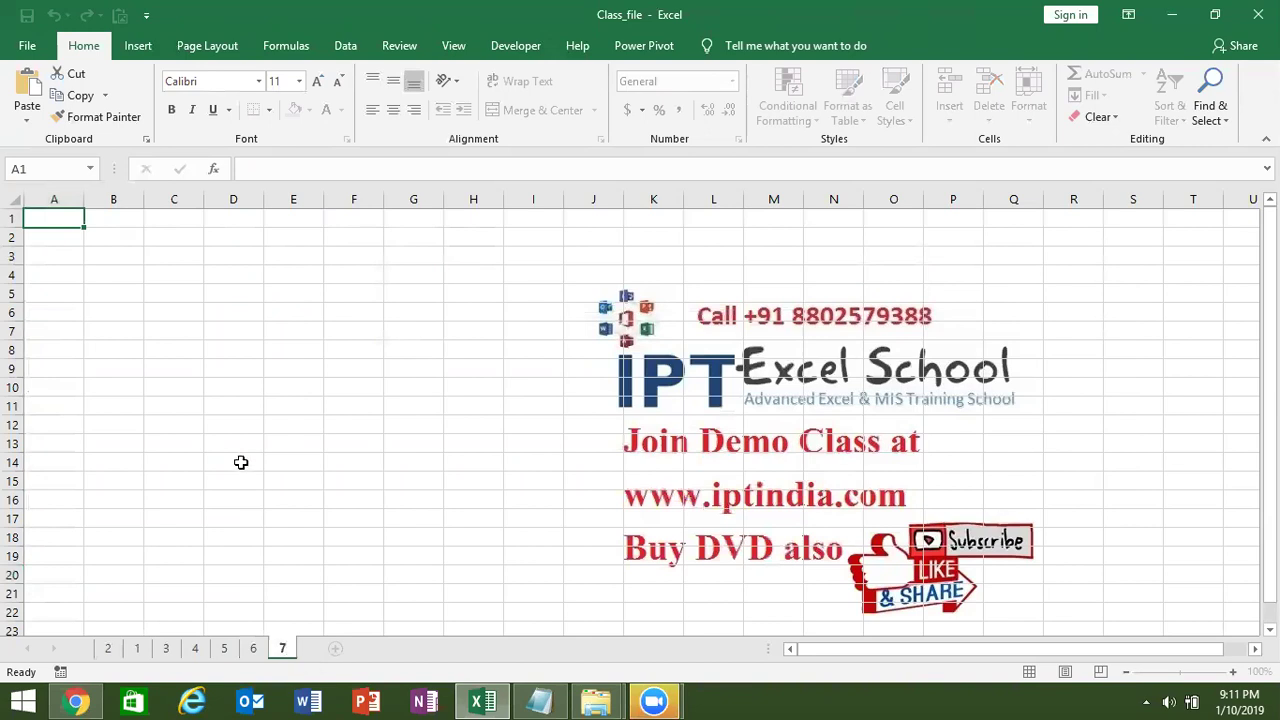
pyautogui.click(240, 462)
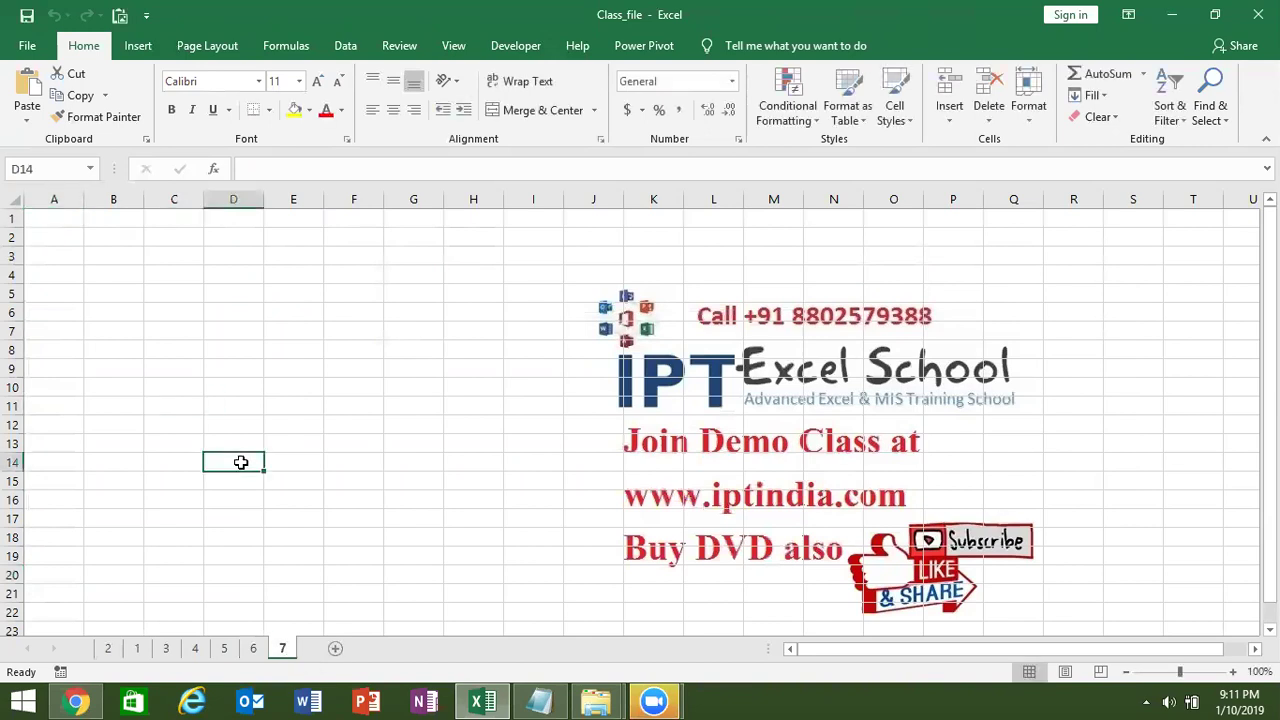
# - Enter 35% in B2 and 100 in A2, then check both values
pyautogui.click(115, 240)
pyautogui.write('35%')
pyautogui.press('Return')
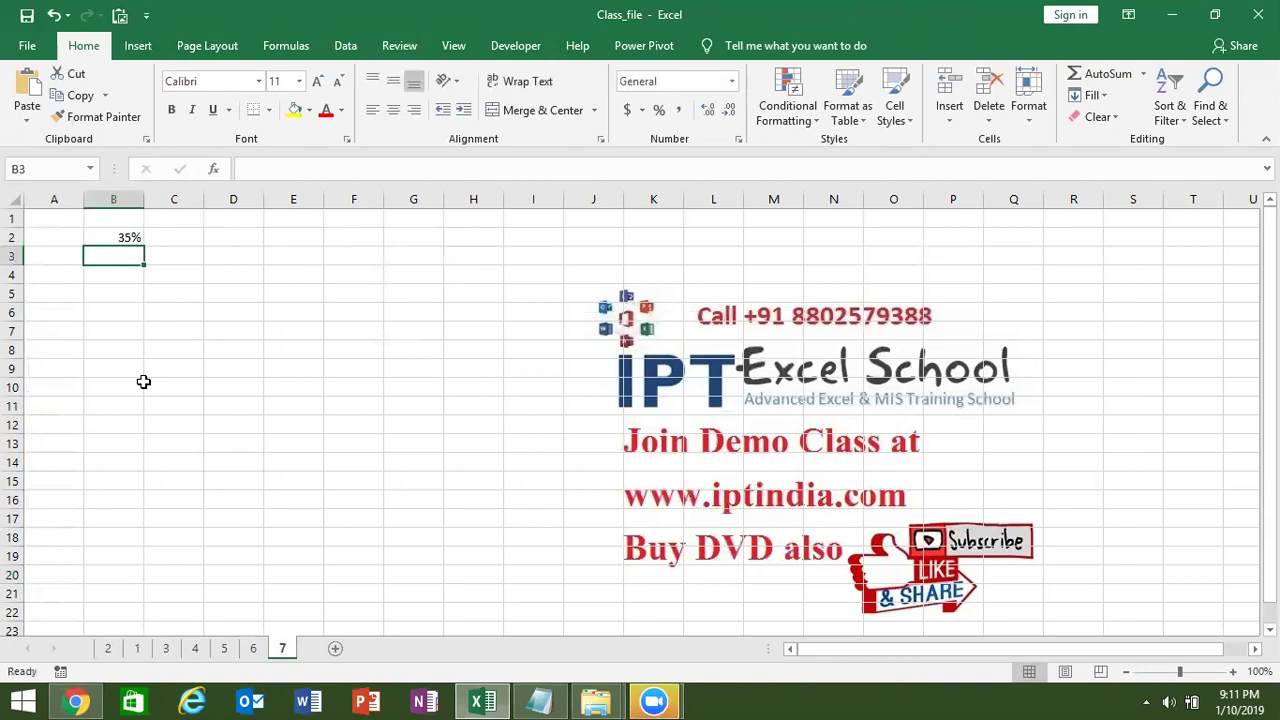
pyautogui.click(64, 237)
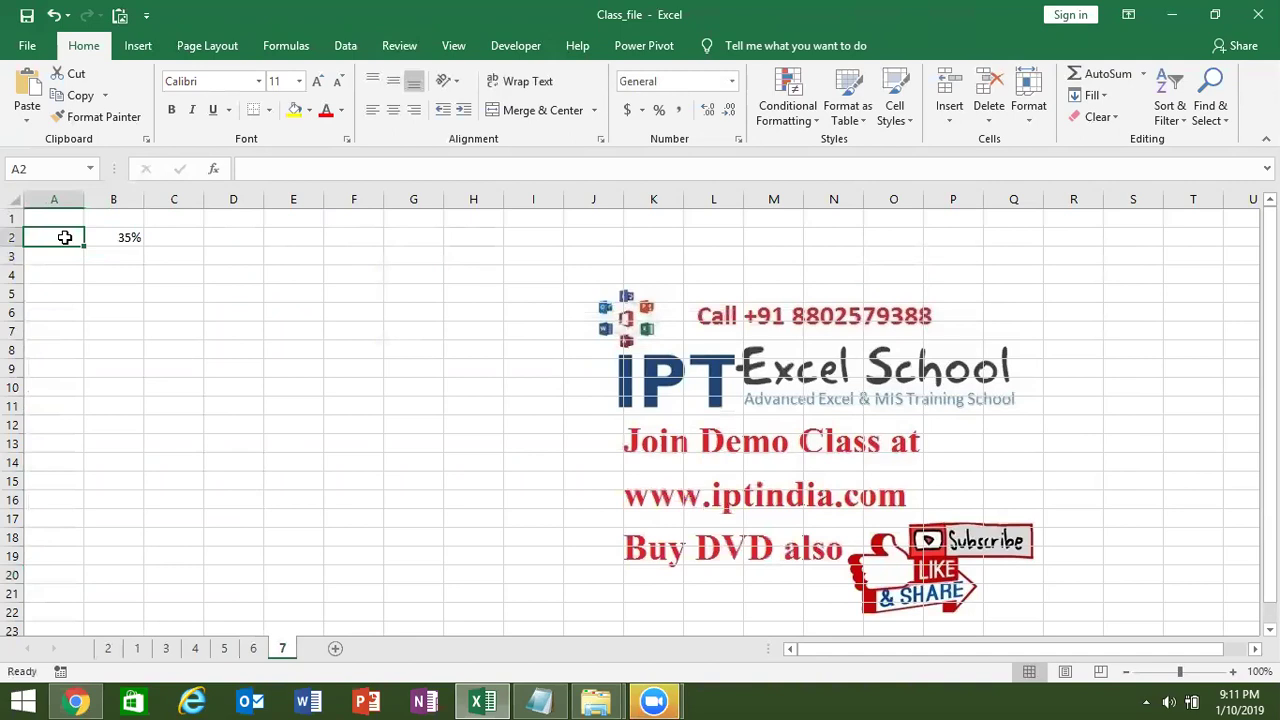
pyautogui.write('100')
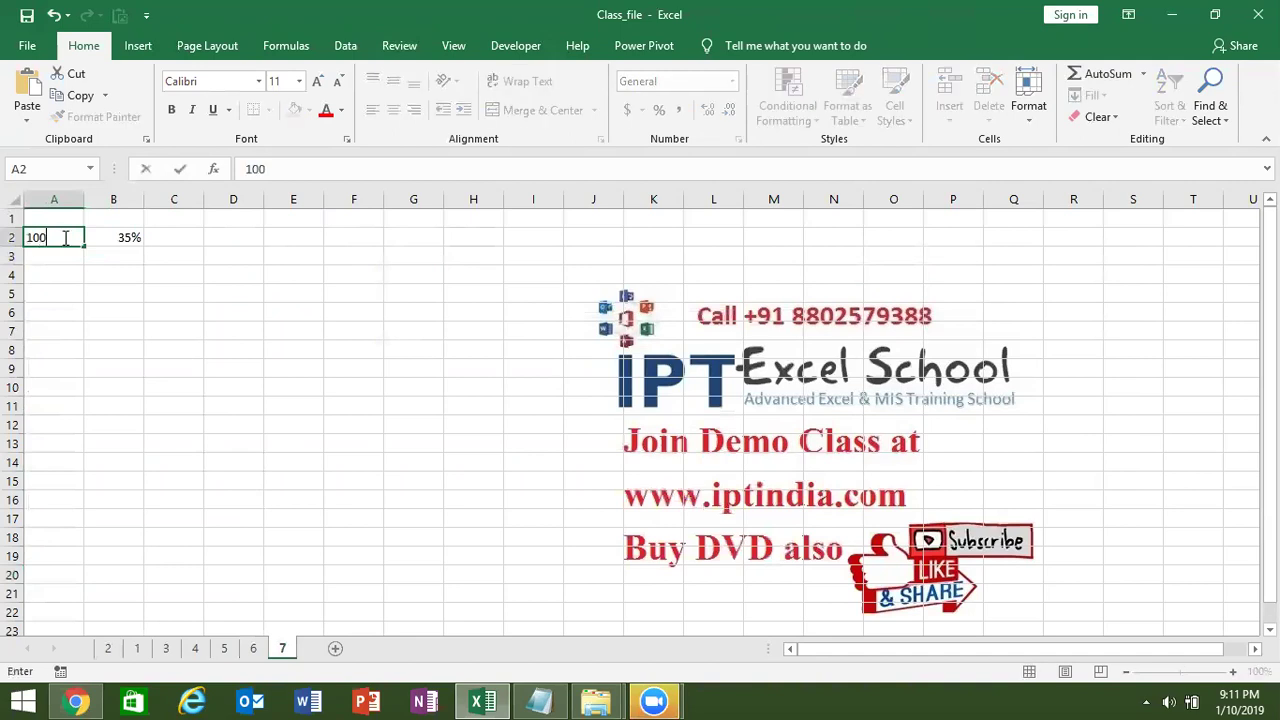
pyautogui.press('Return')
pyautogui.click(64, 237)
pyautogui.hotkey('shift', 'Right')
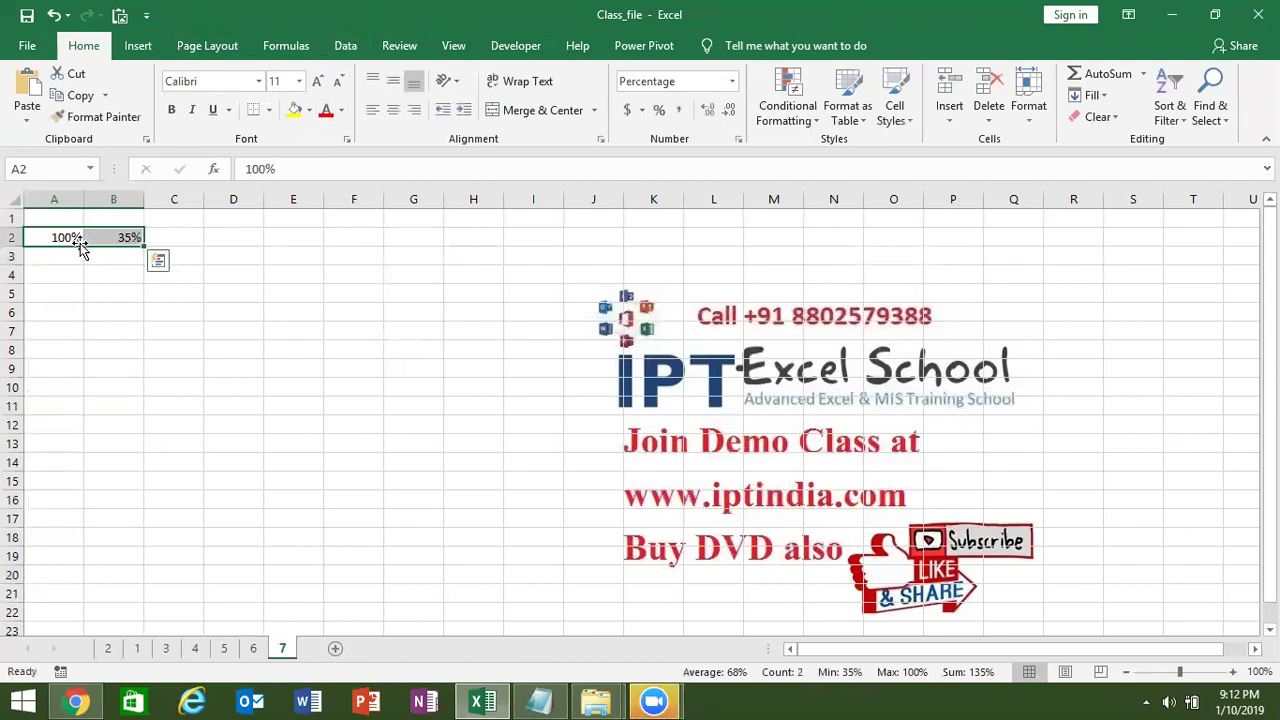
pyautogui.click(62, 237)
pyautogui.click(128, 250)
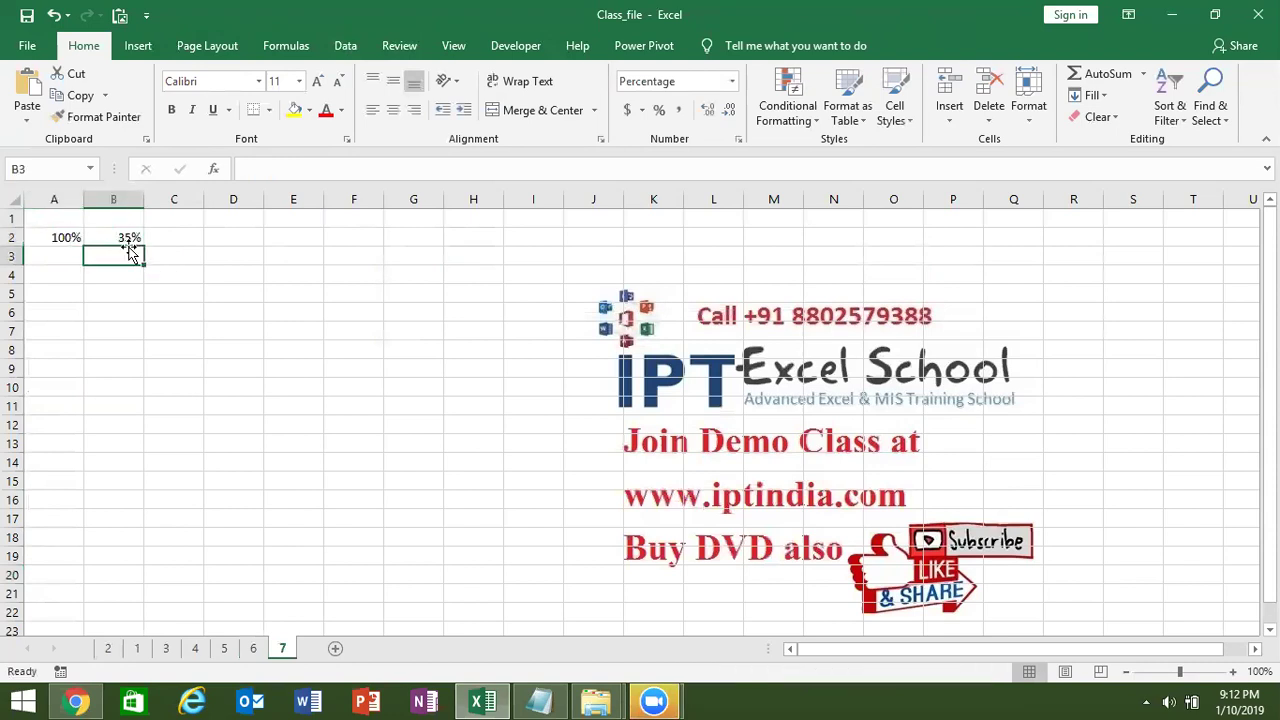
pyautogui.click(62, 237)
pyautogui.click(124, 240)
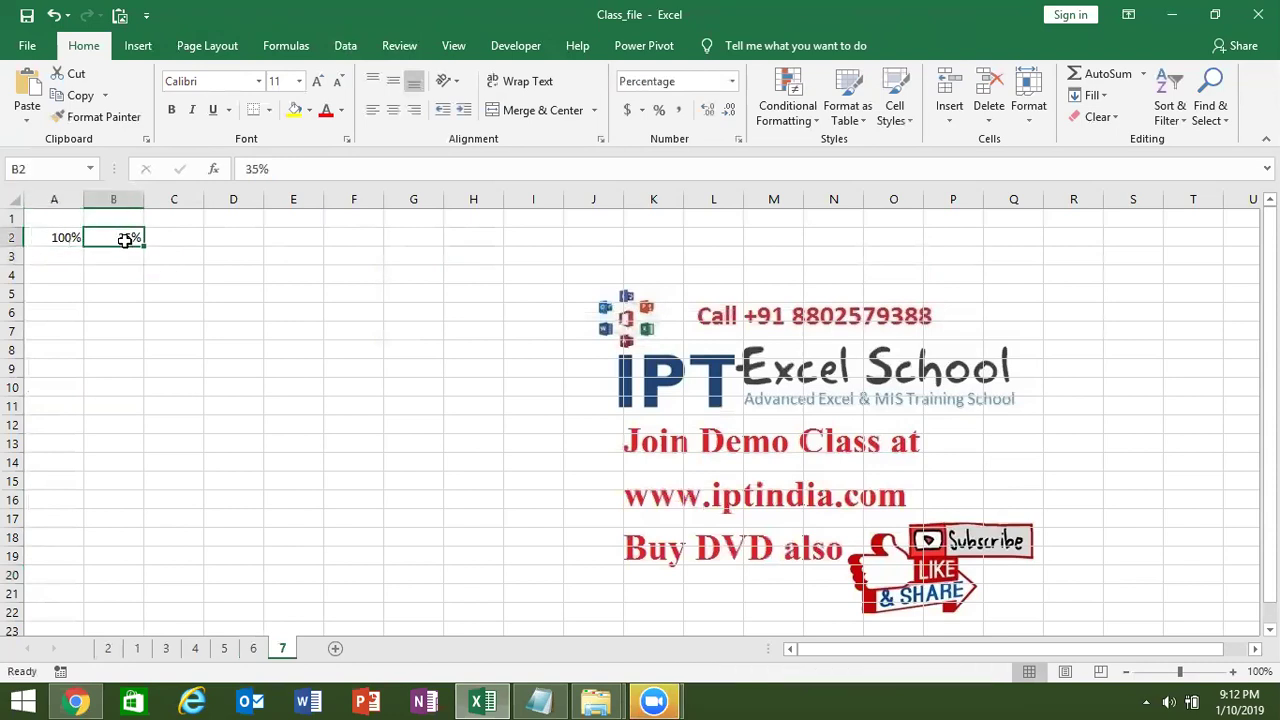
# - Enter =A2+B2 in C2 to total 135%, and select A2:C2
pyautogui.click(158, 239)
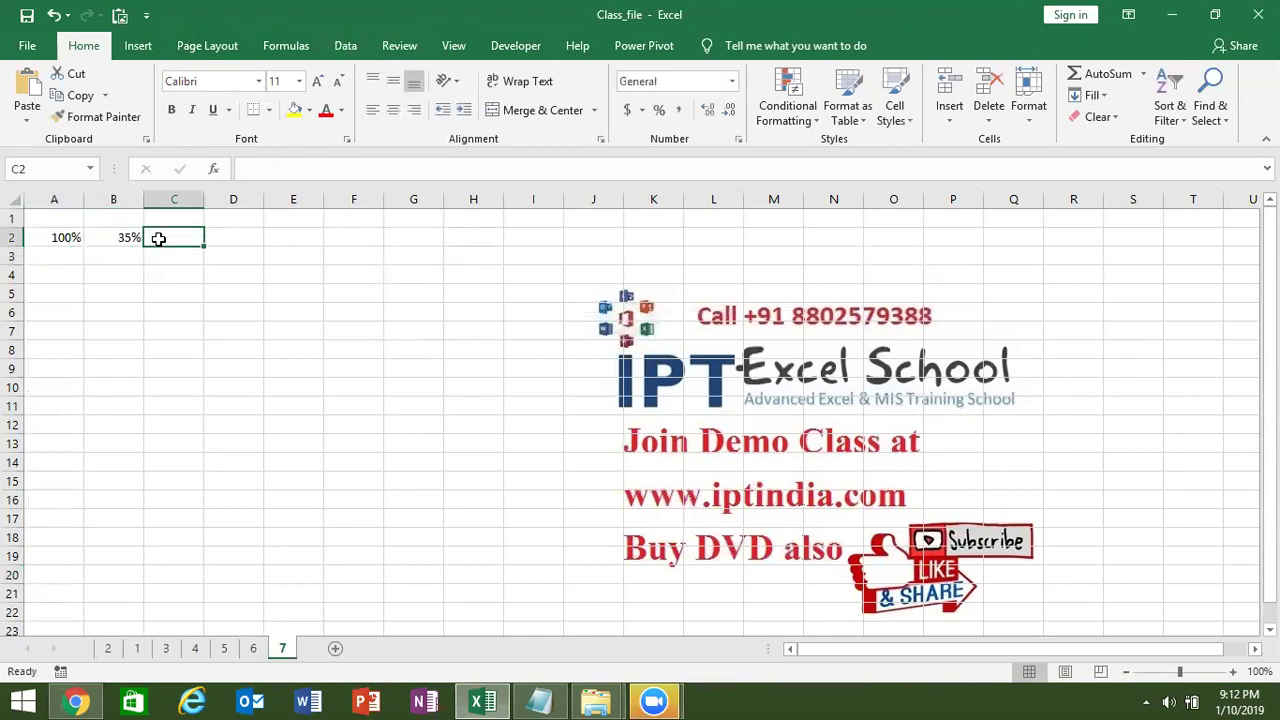
pyautogui.write('=')
pyautogui.press('Left')
pyautogui.press('Left')
pyautogui.write('+')
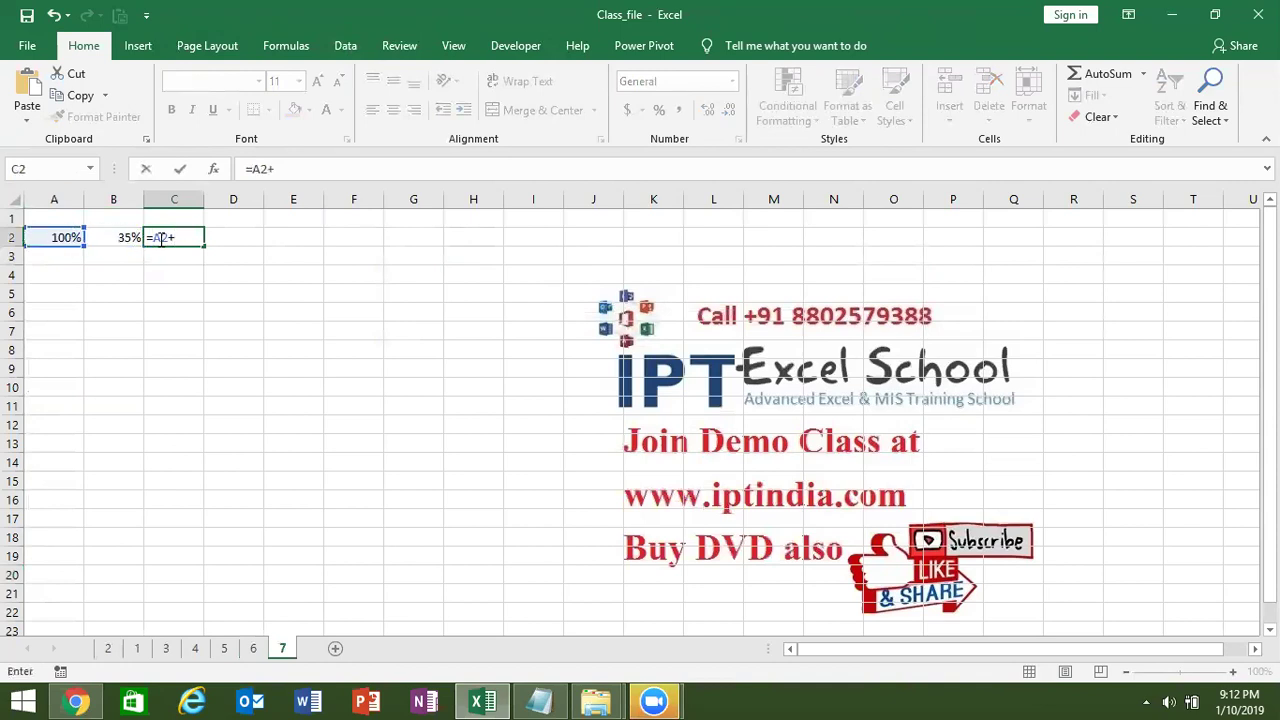
pyautogui.press('Left')
pyautogui.press('Return')
pyautogui.press('Up')
pyautogui.hotkey('shift', 'Left')
pyautogui.hotkey('shift', 'Left')
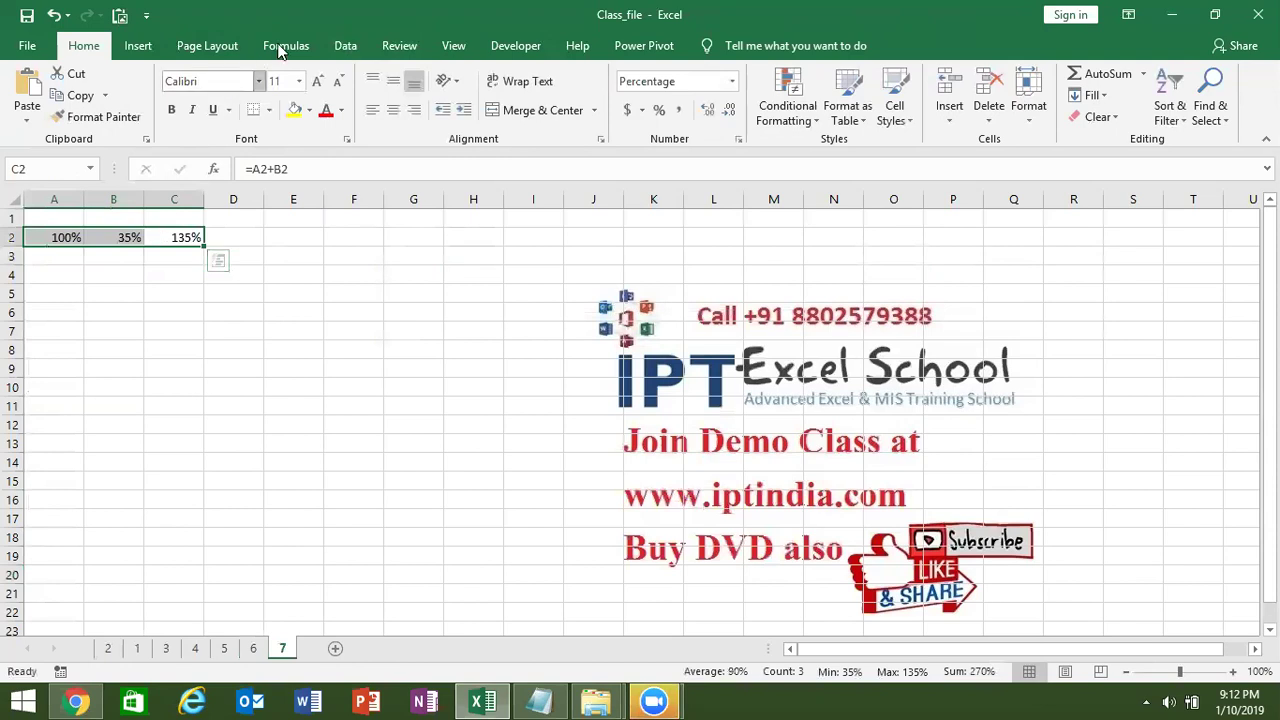
# - Browse the pie/doughnut and hierarchy chart types without inserting a chart
pyautogui.click(138, 46)
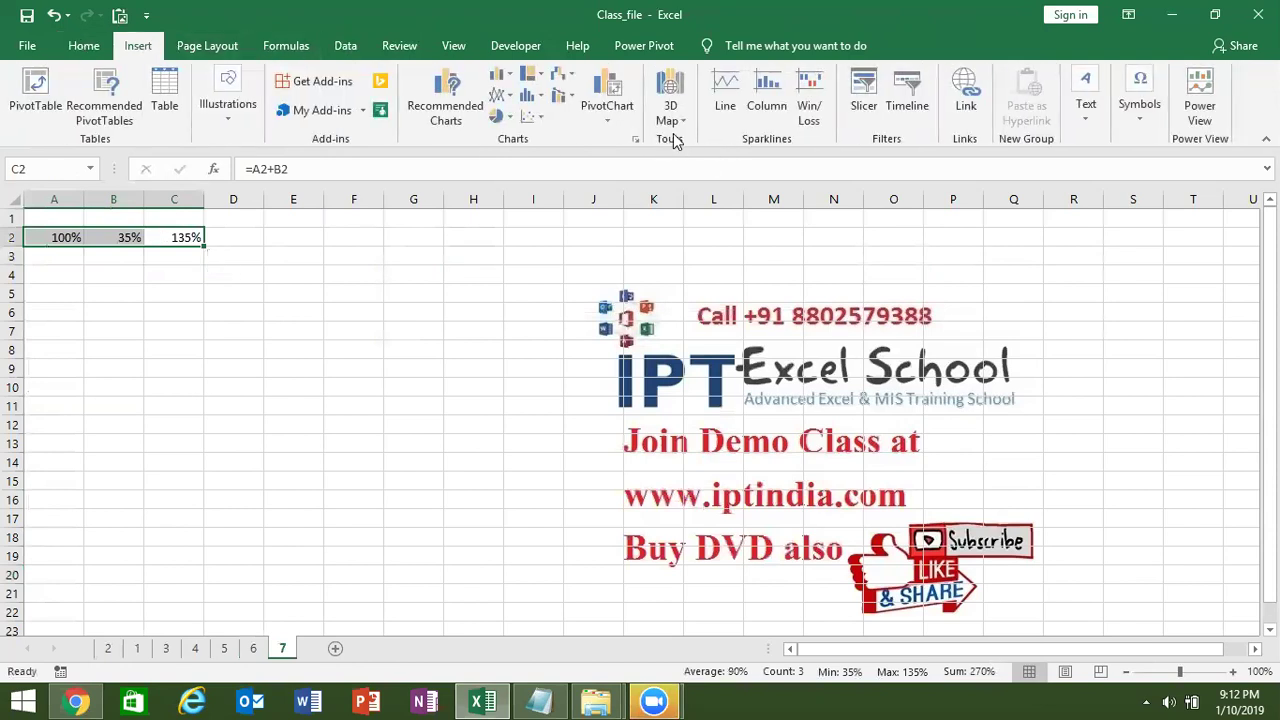
pyautogui.click(502, 117)
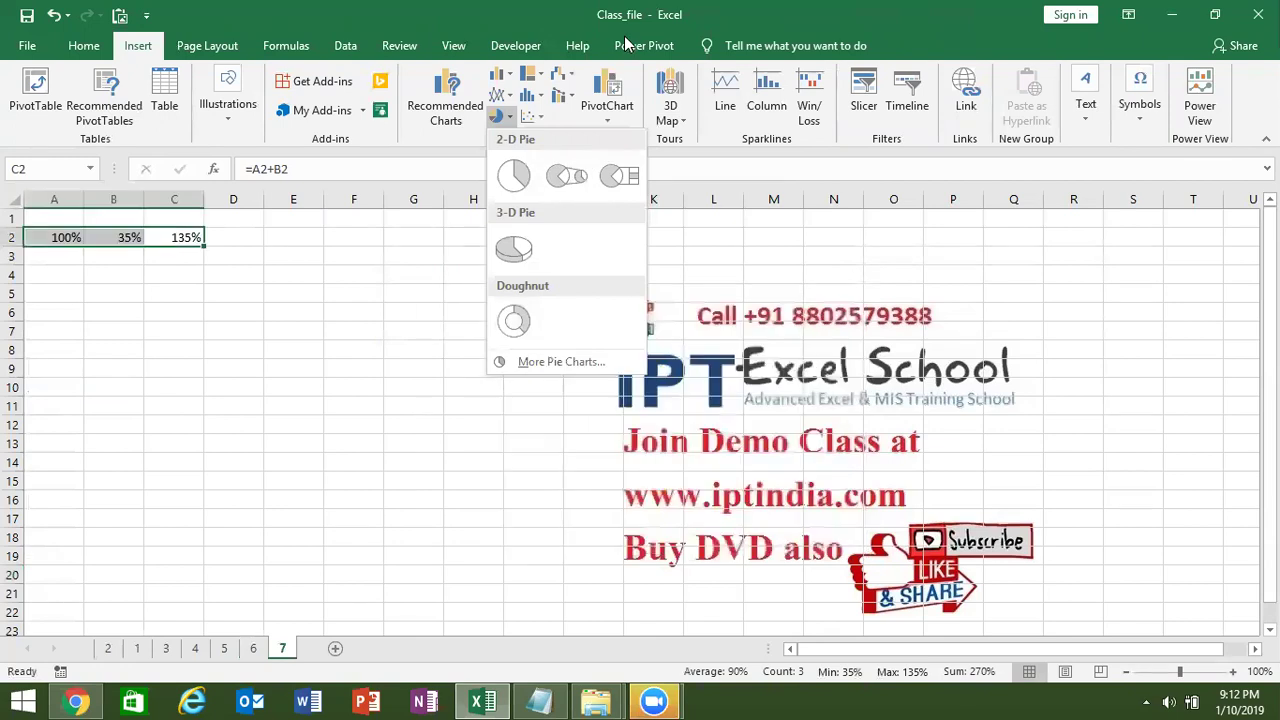
pyautogui.click(530, 74)
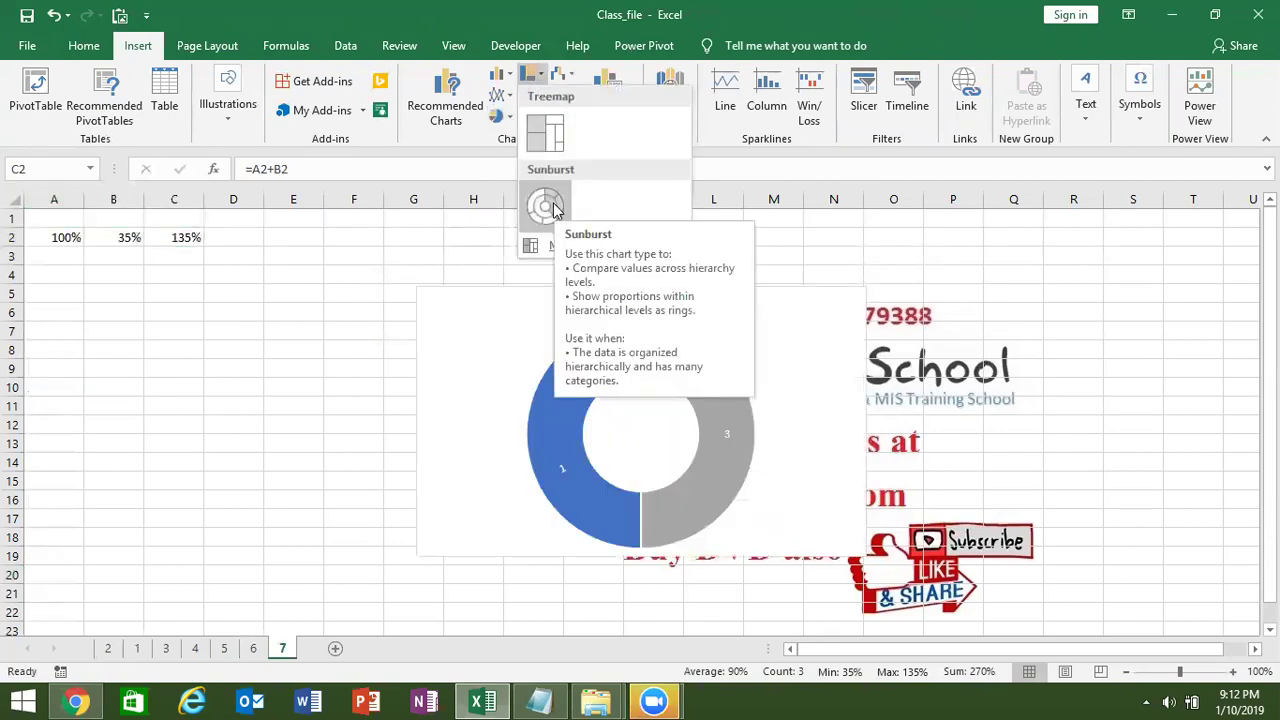
pyautogui.press('Escape')
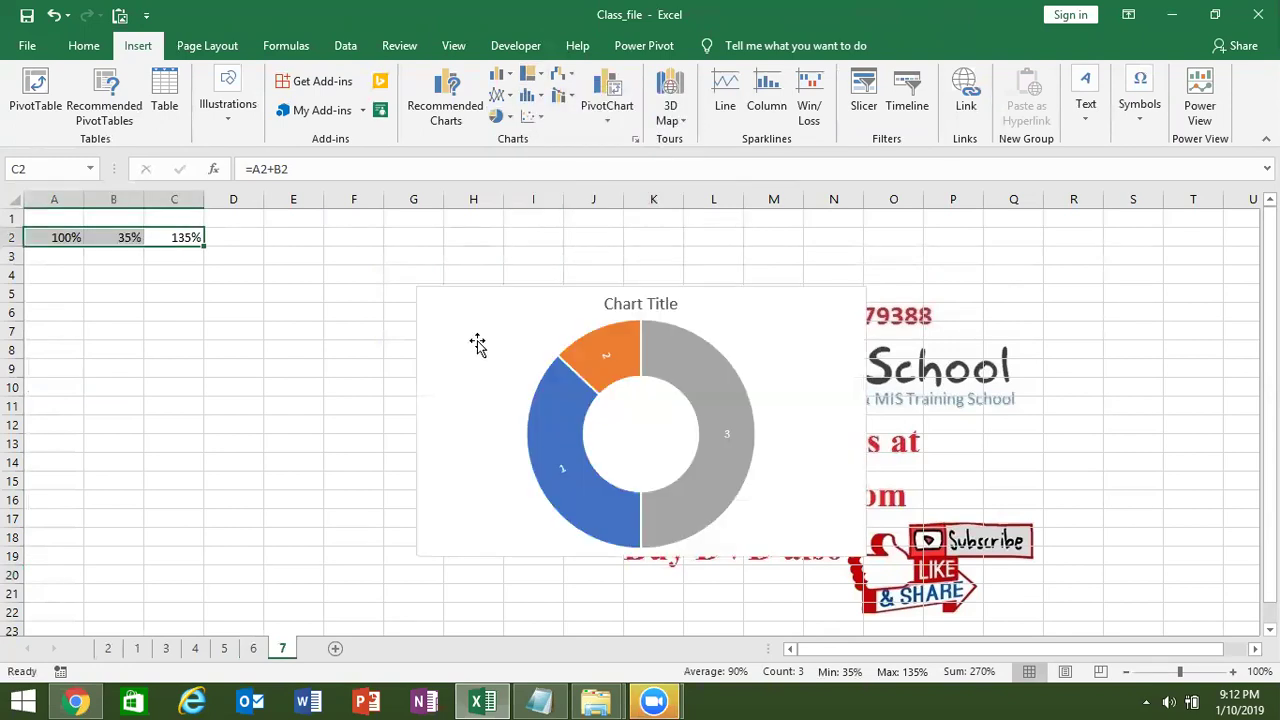
# - Open Format Data Series for the doughnut's grey ring and look through its settings
pyautogui.click(727, 475)
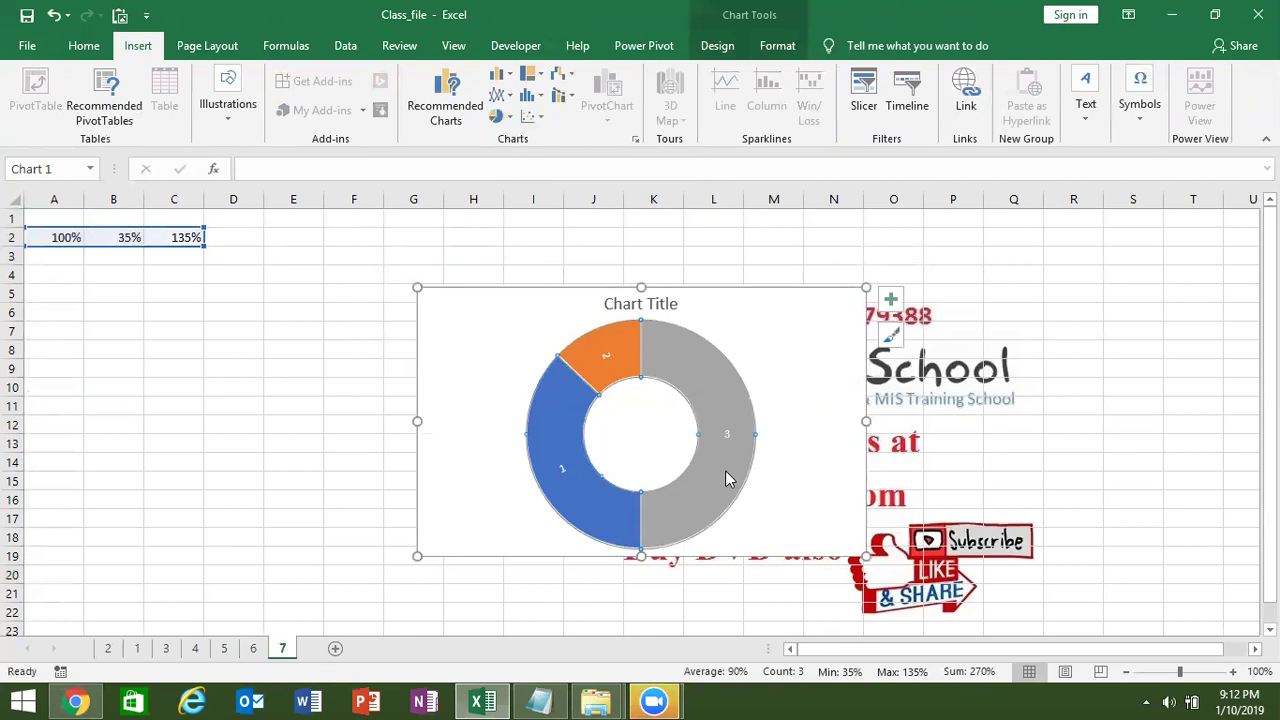
pyautogui.rightClick(727, 478)
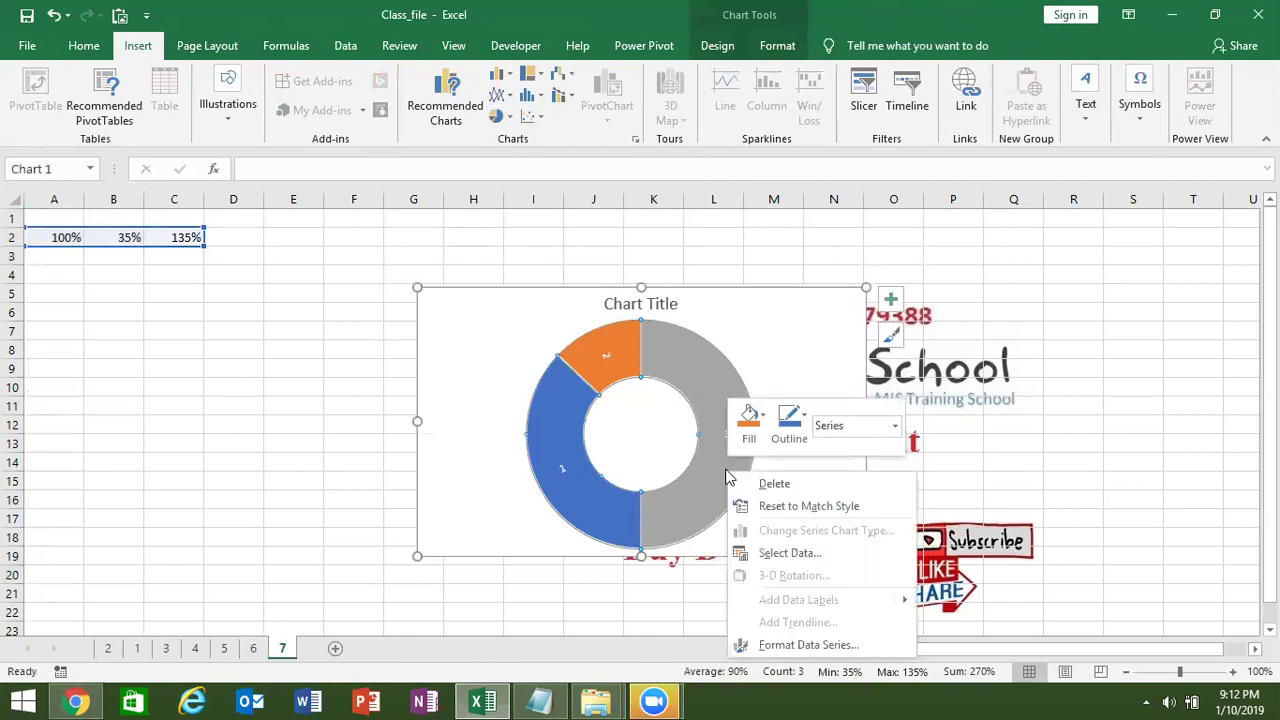
pyautogui.click(840, 645)
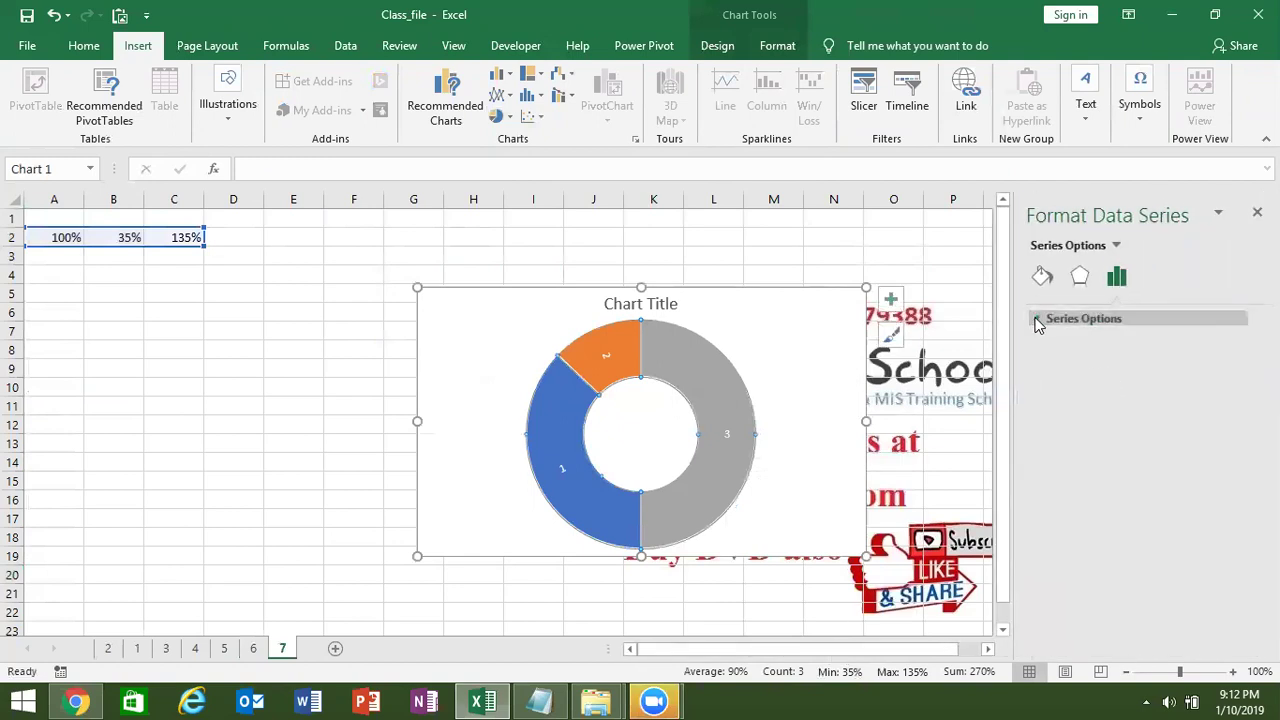
pyautogui.click(1078, 285)
pyautogui.click(1116, 277)
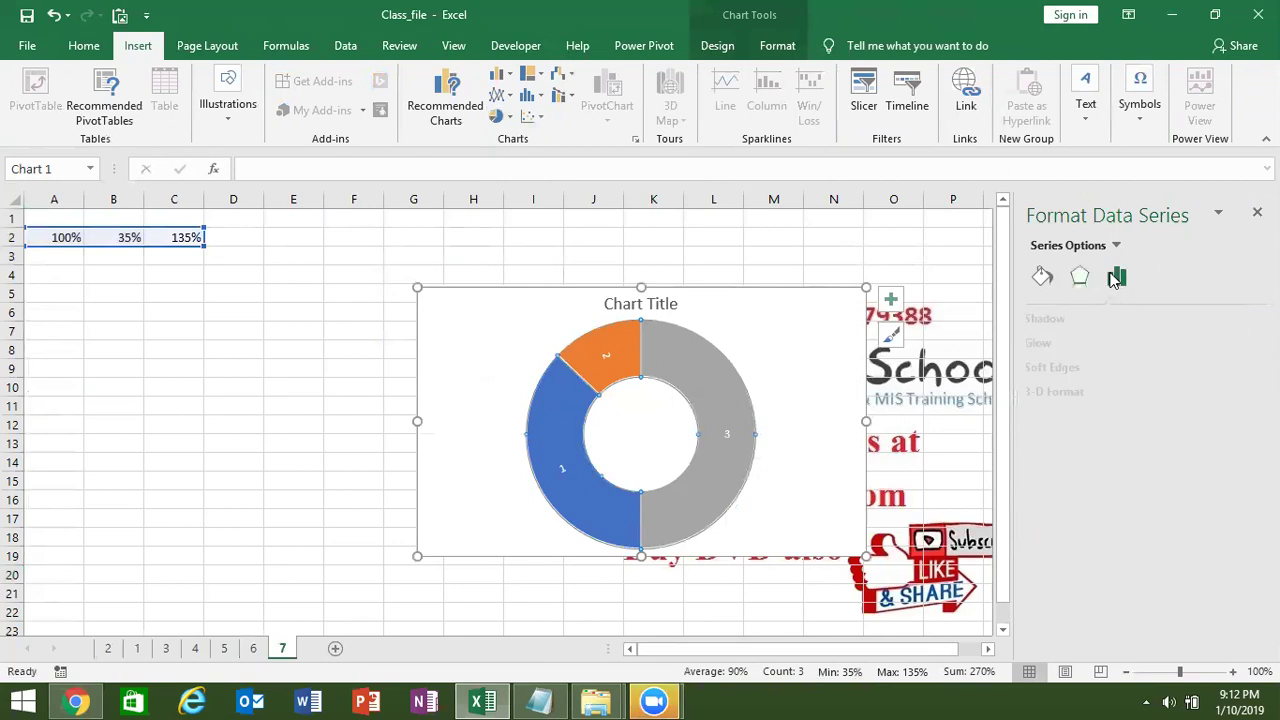
pyautogui.click(1040, 281)
pyautogui.click(1117, 277)
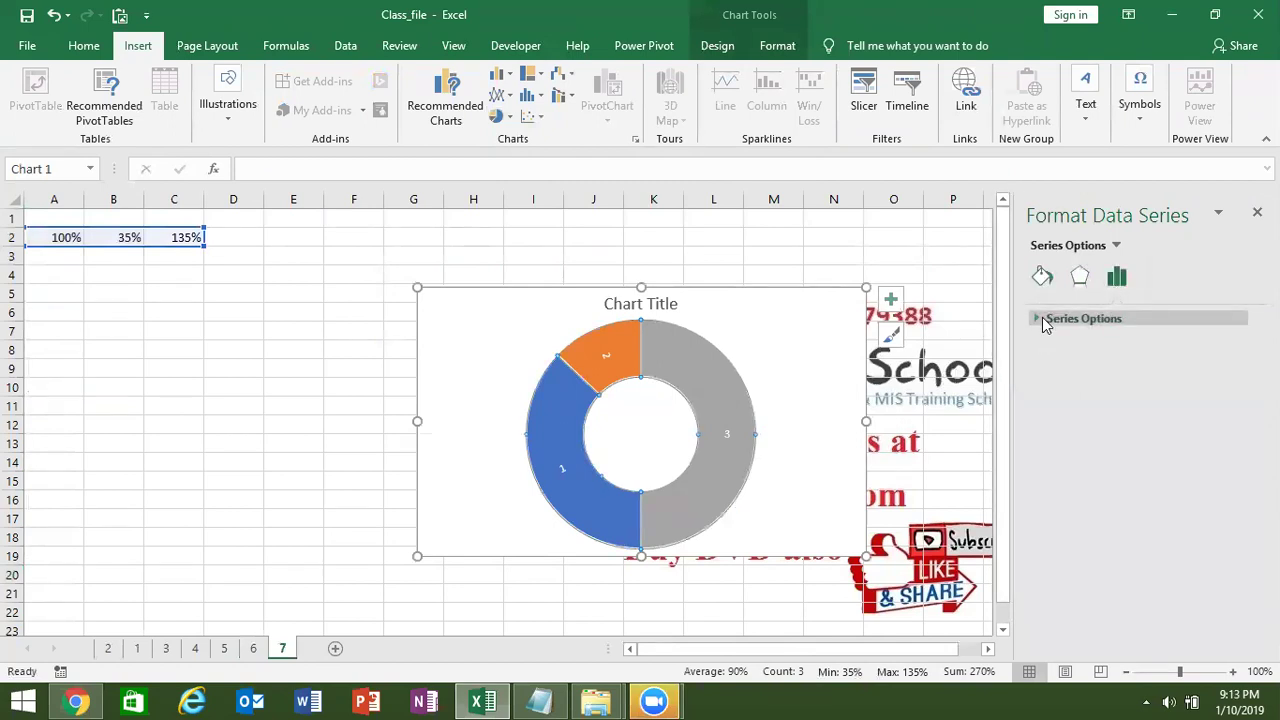
pyautogui.click(1081, 320)
pyautogui.click(1081, 320)
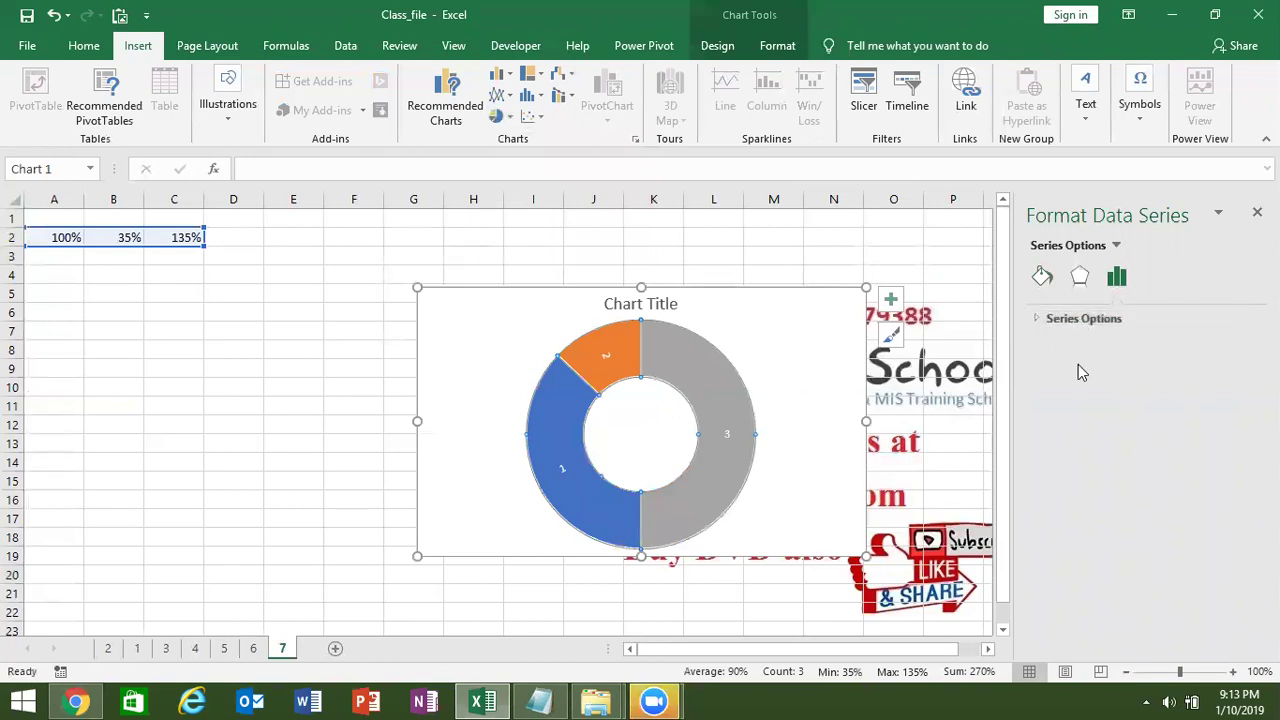
# - Select the whole trial doughnut chart and delete it
pyautogui.click(681, 405)
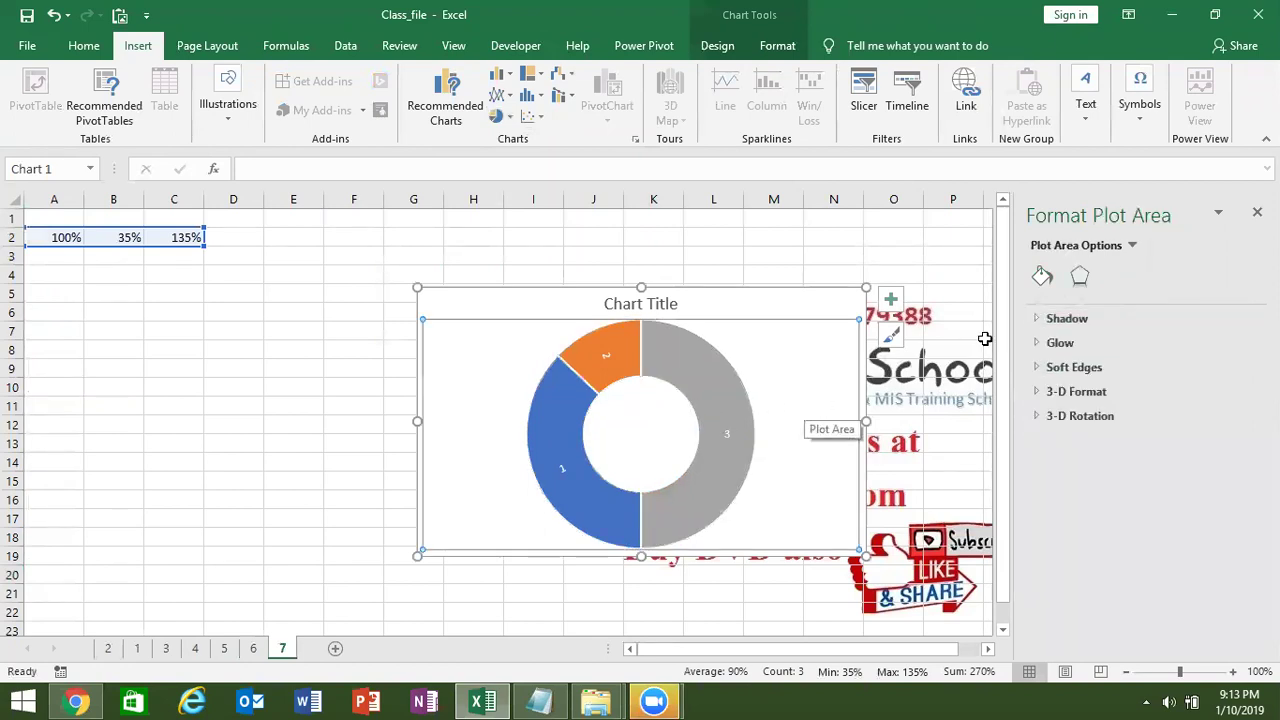
pyautogui.click(686, 347)
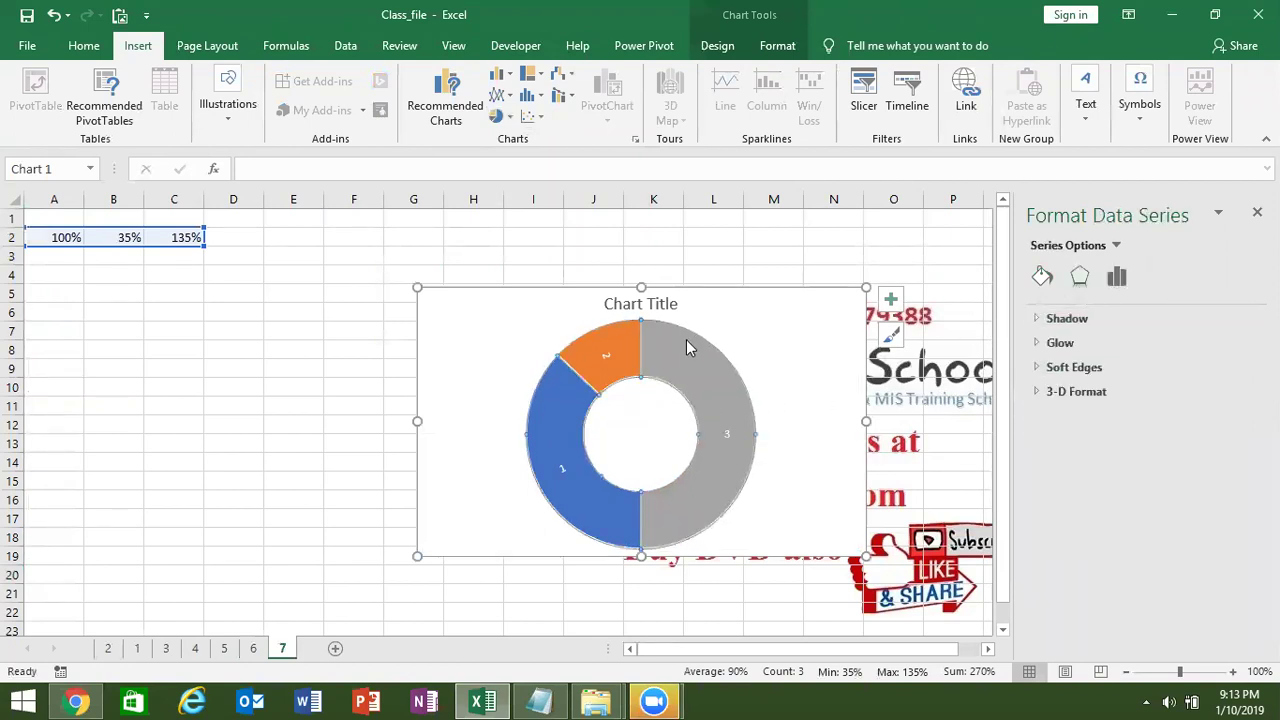
pyautogui.click(690, 345)
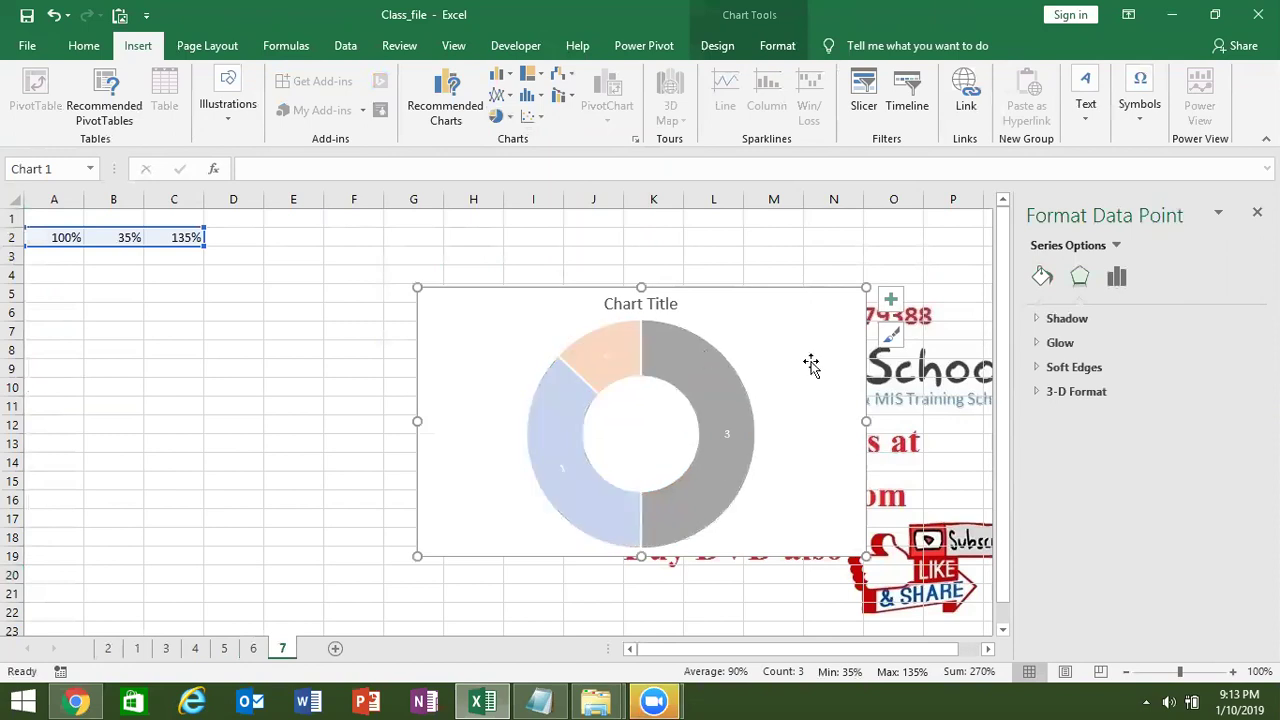
pyautogui.click(1117, 277)
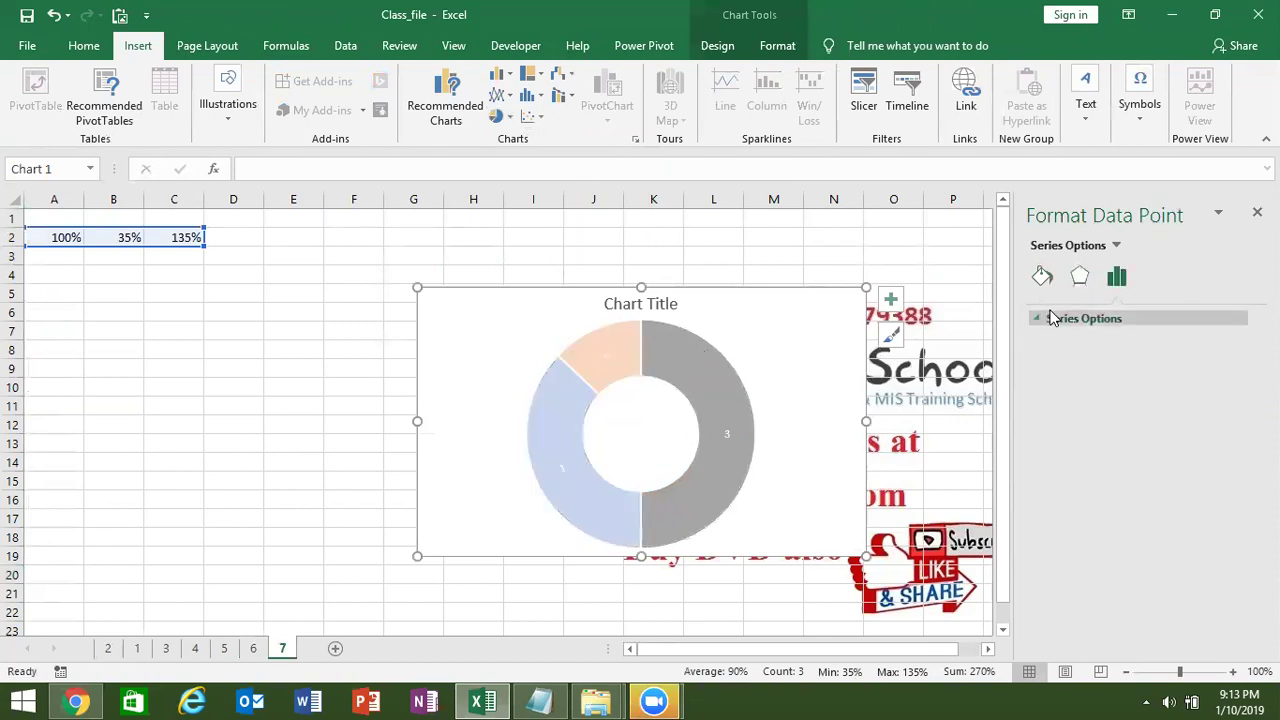
pyautogui.click(755, 328)
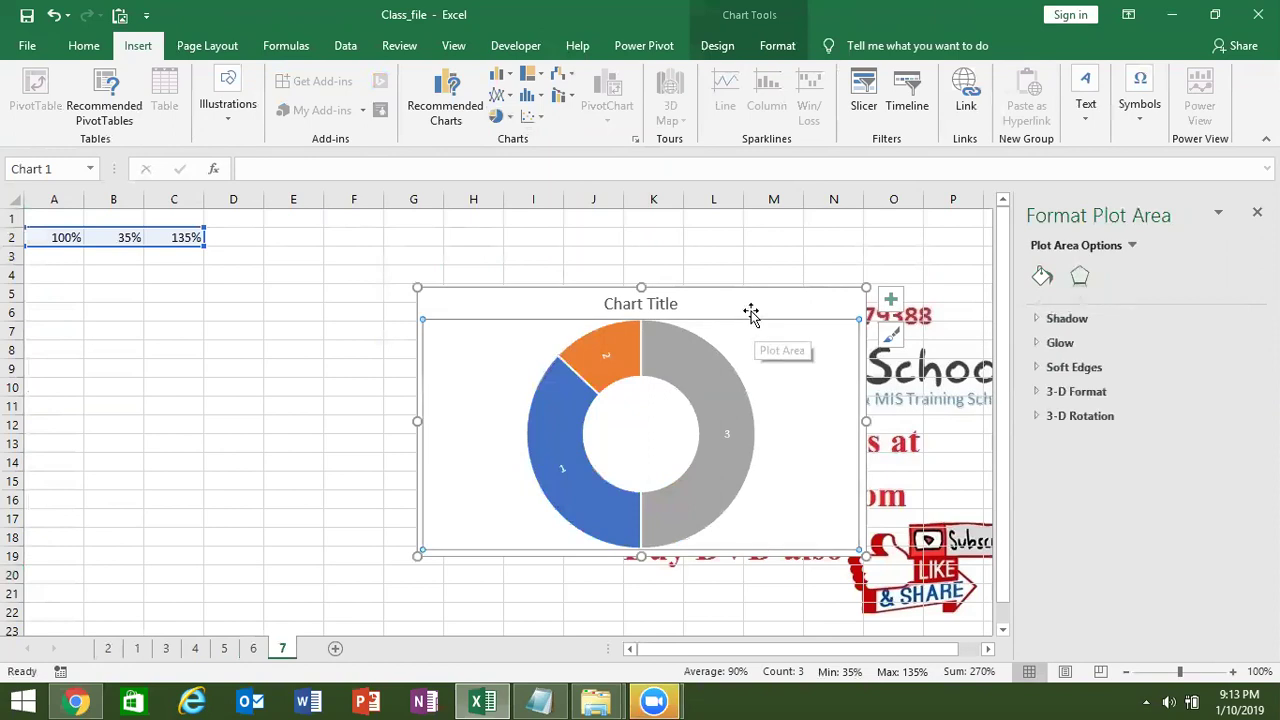
pyautogui.click(751, 308)
pyautogui.press('Delete')
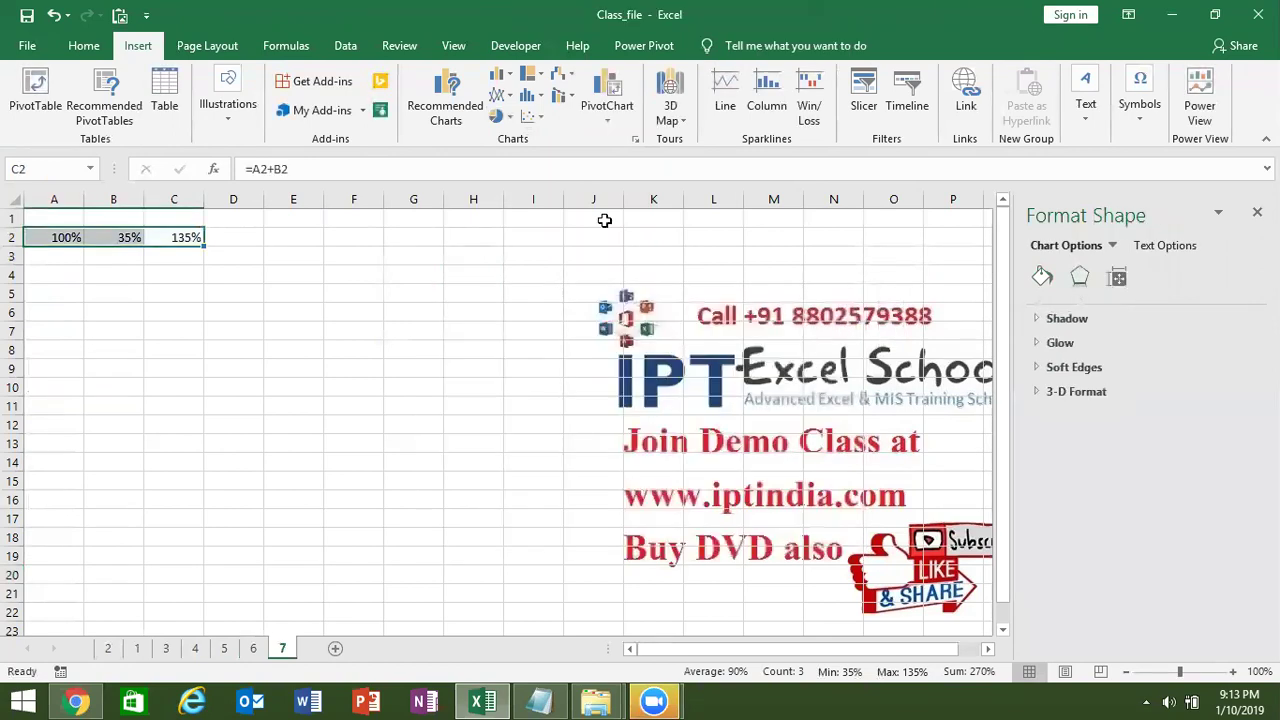
# - Insert a doughnut chart of A2:C2 and select its data series
pyautogui.click(502, 116)
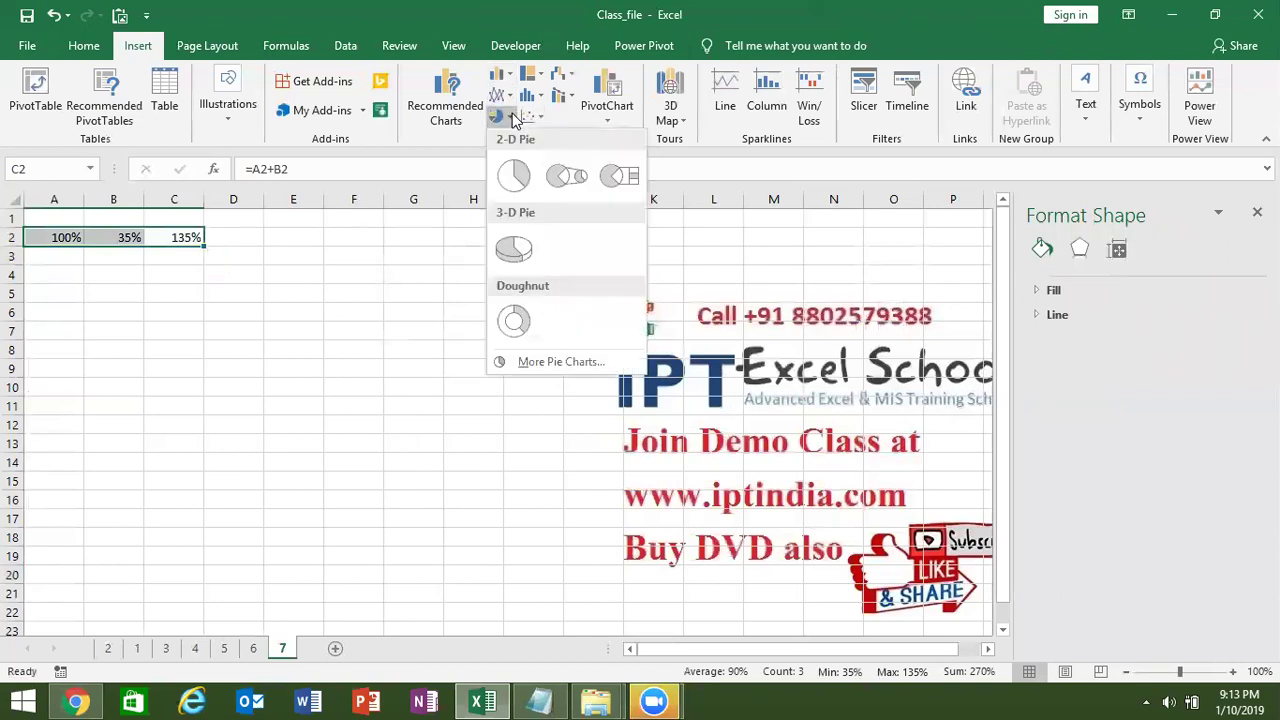
pyautogui.click(515, 318)
pyautogui.click(1118, 280)
pyautogui.click(582, 392)
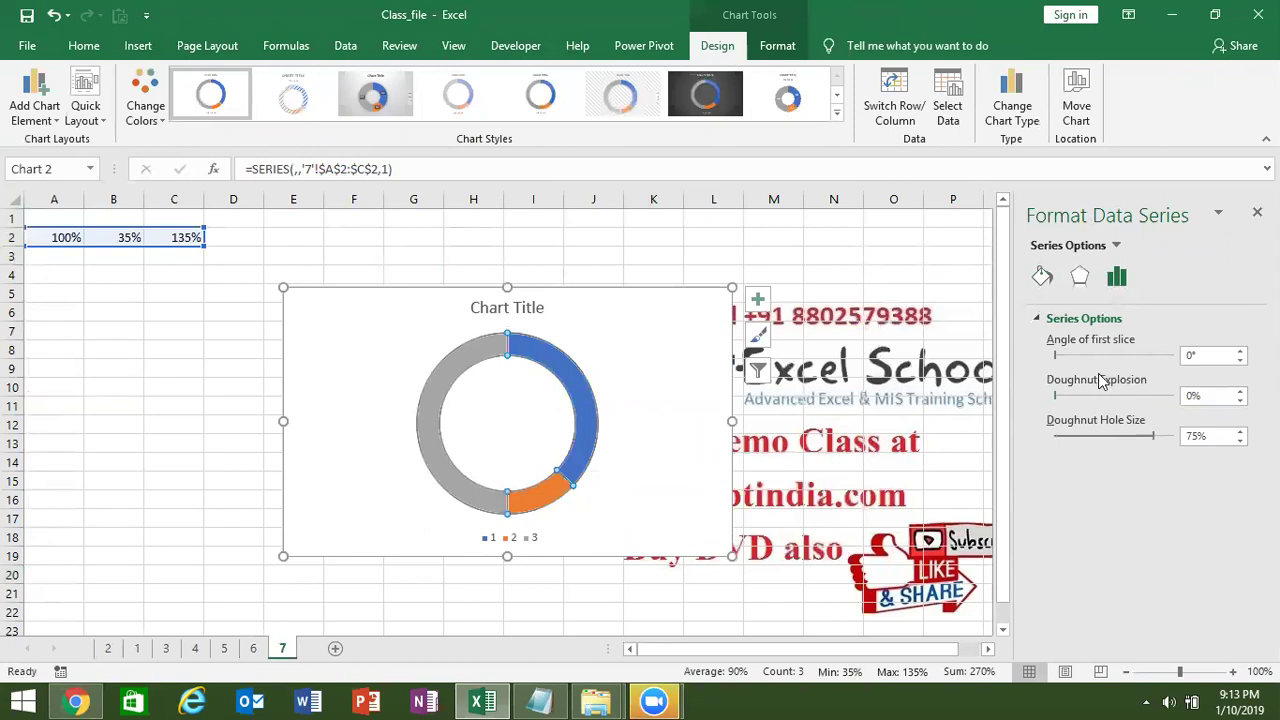
# - Set the doughnut's Angle of first slice to 270°
pyautogui.click(1100, 362)
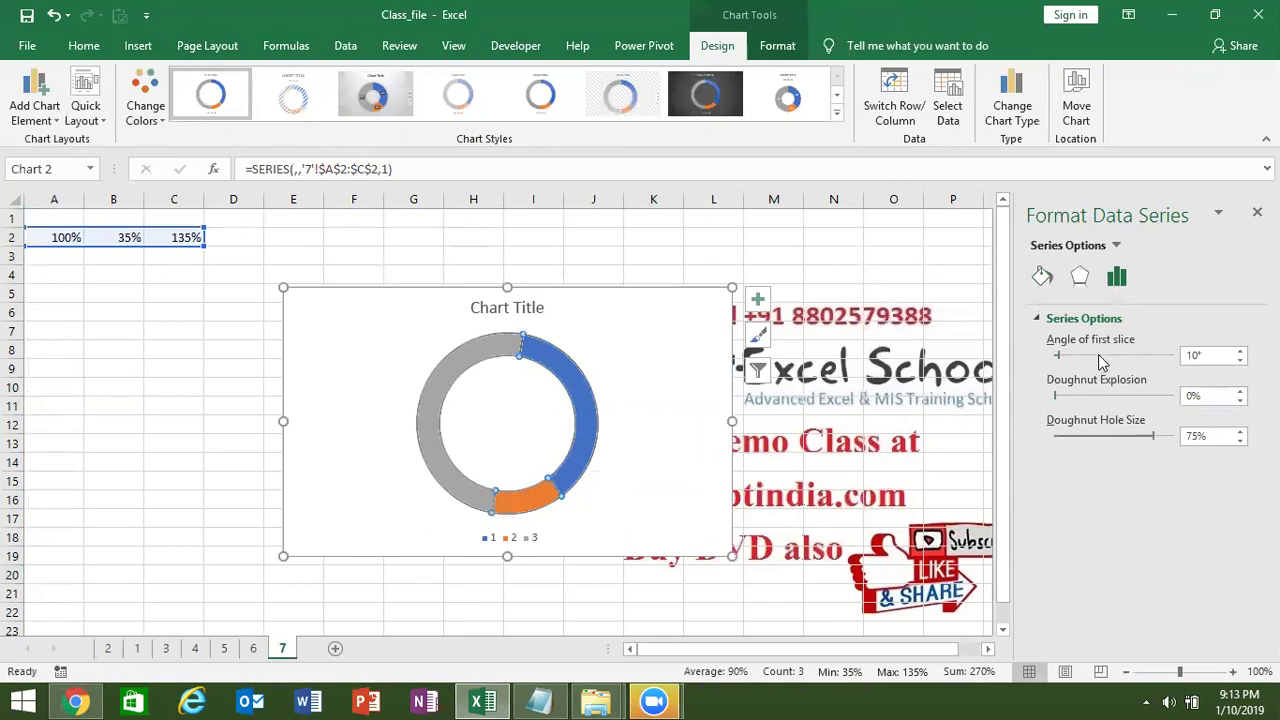
pyautogui.click(1110, 362)
pyautogui.click(1115, 362)
pyautogui.click(1115, 362)
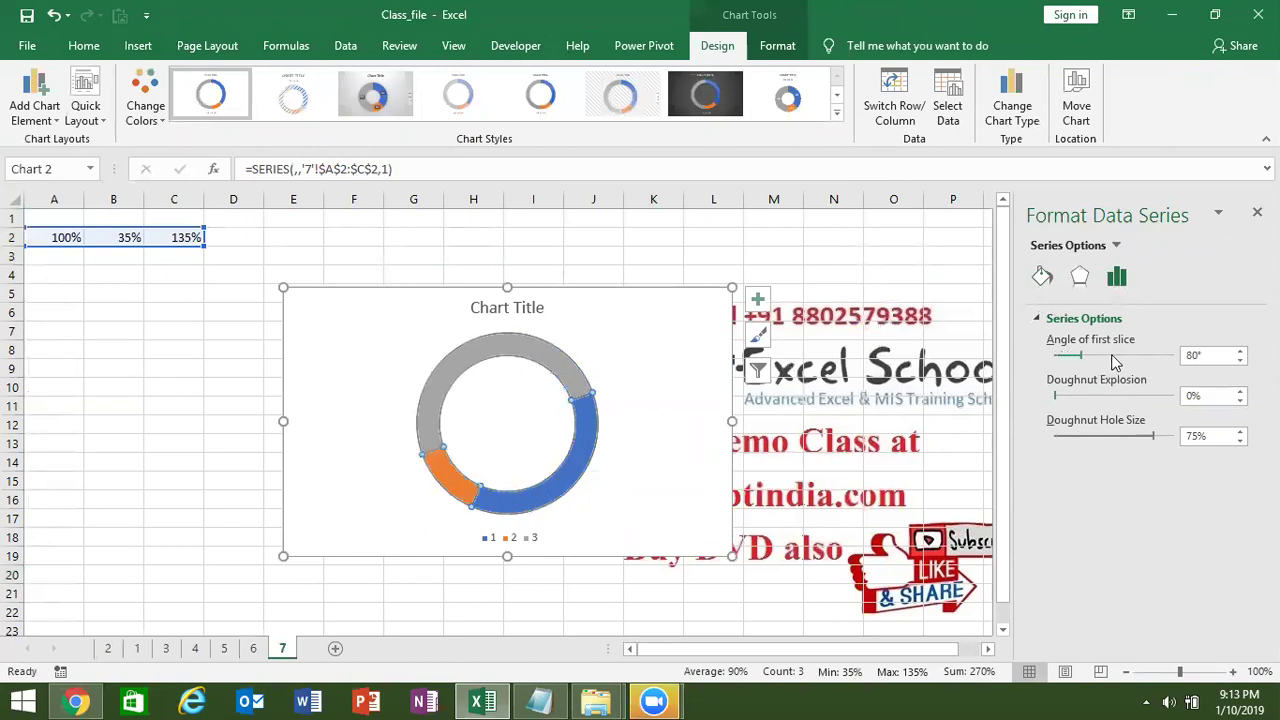
pyautogui.click(1115, 362)
pyautogui.doubleClick(1201, 355)
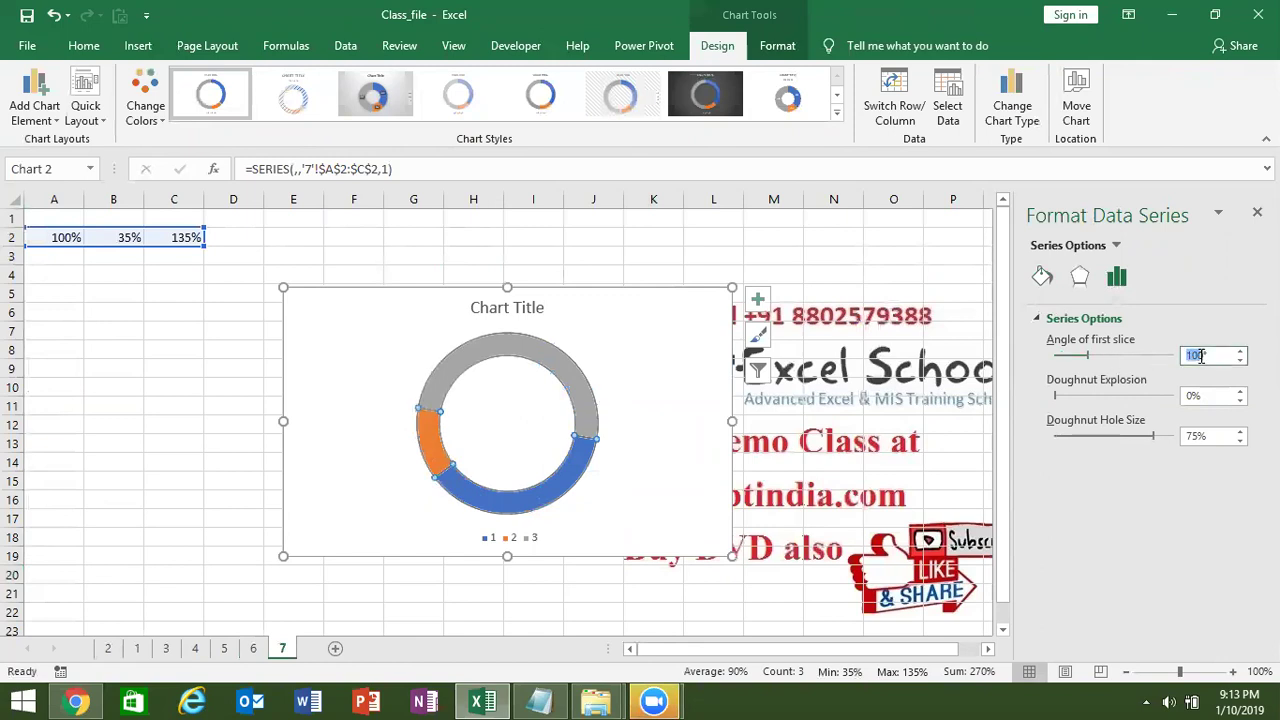
pyautogui.write('270')
pyautogui.press('Return')
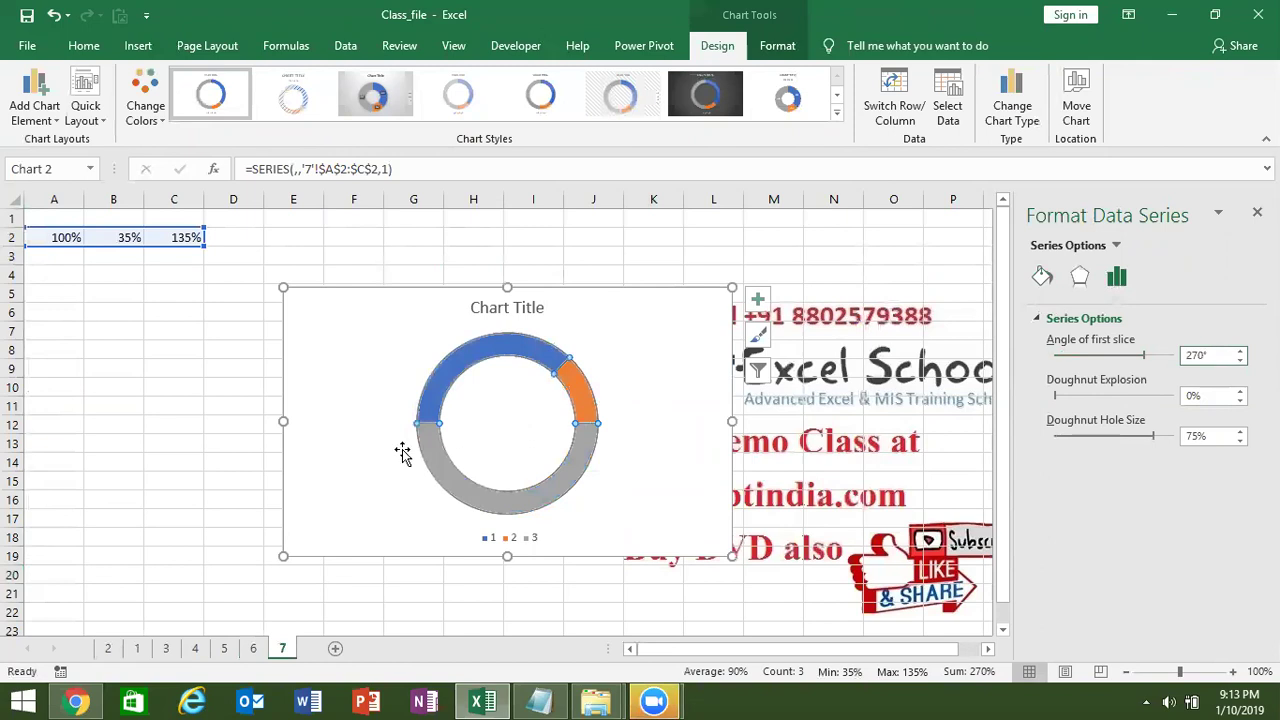
pyautogui.moveTo(428, 446)
pyautogui.click(70, 238)
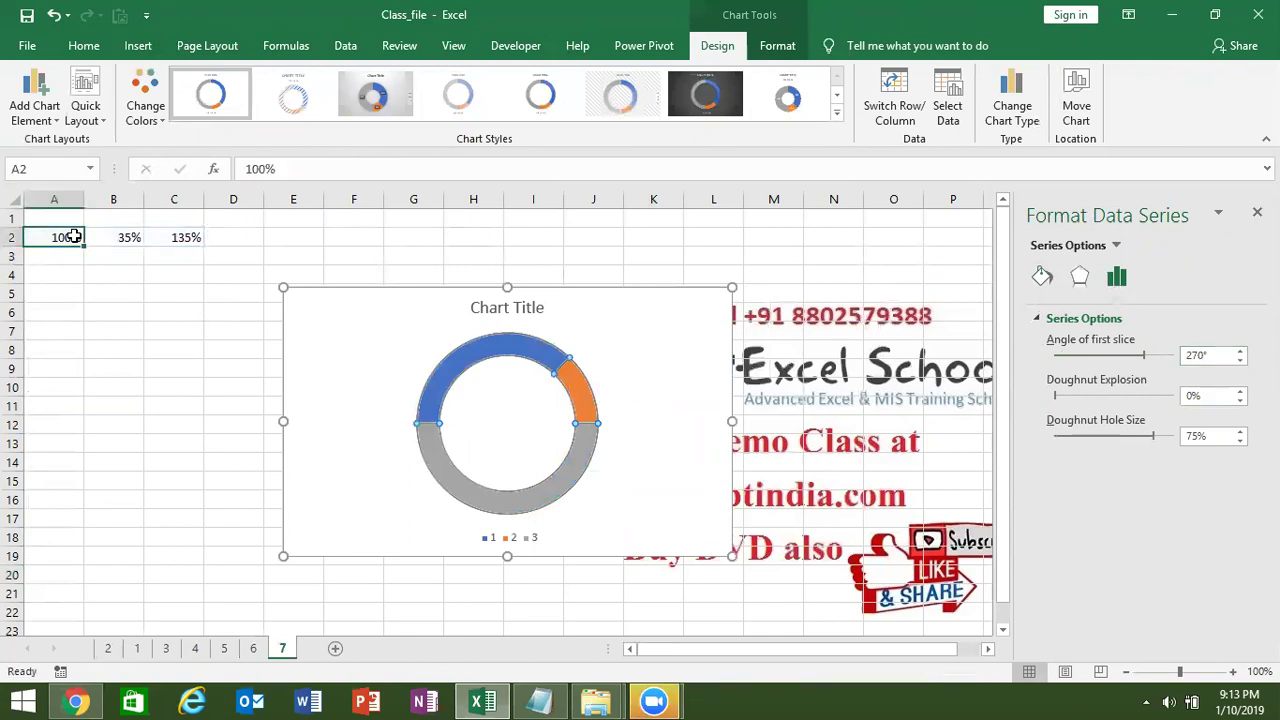
# - Change A2 to =100%-B2 (65%) and confirm C2's =A2+B2 now reads 100%
pyautogui.click(129, 240)
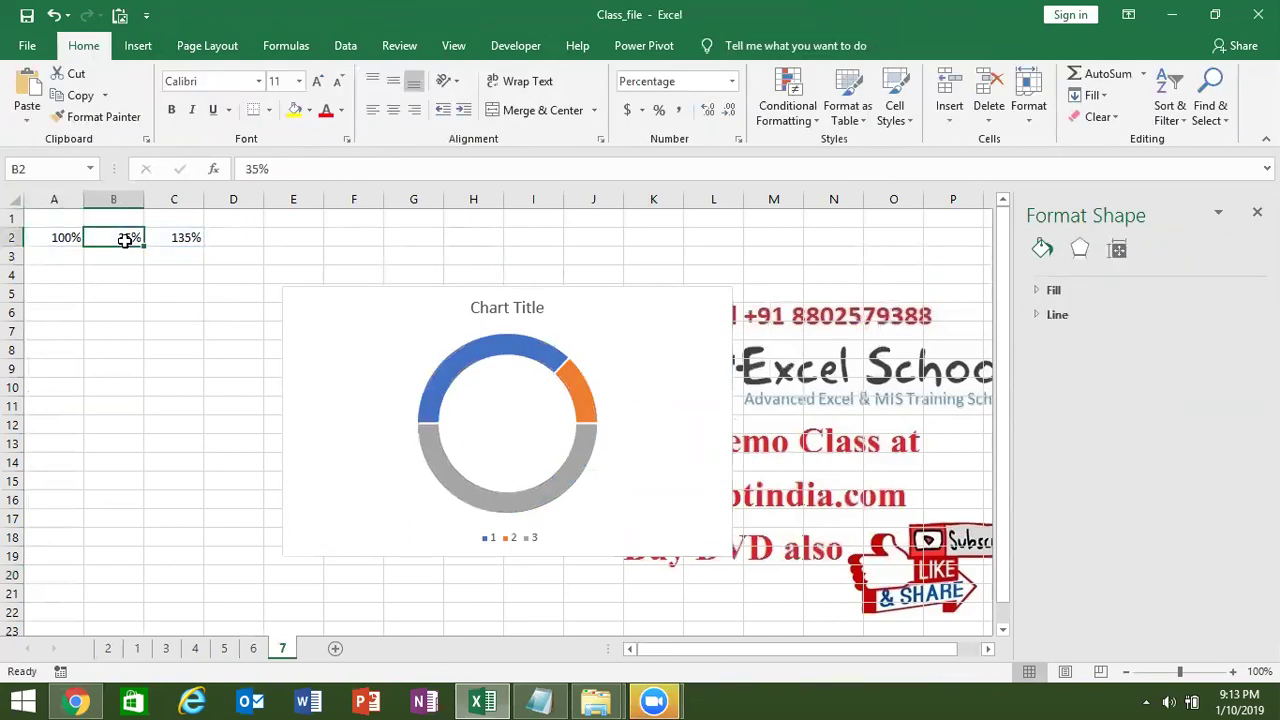
pyautogui.click(63, 240)
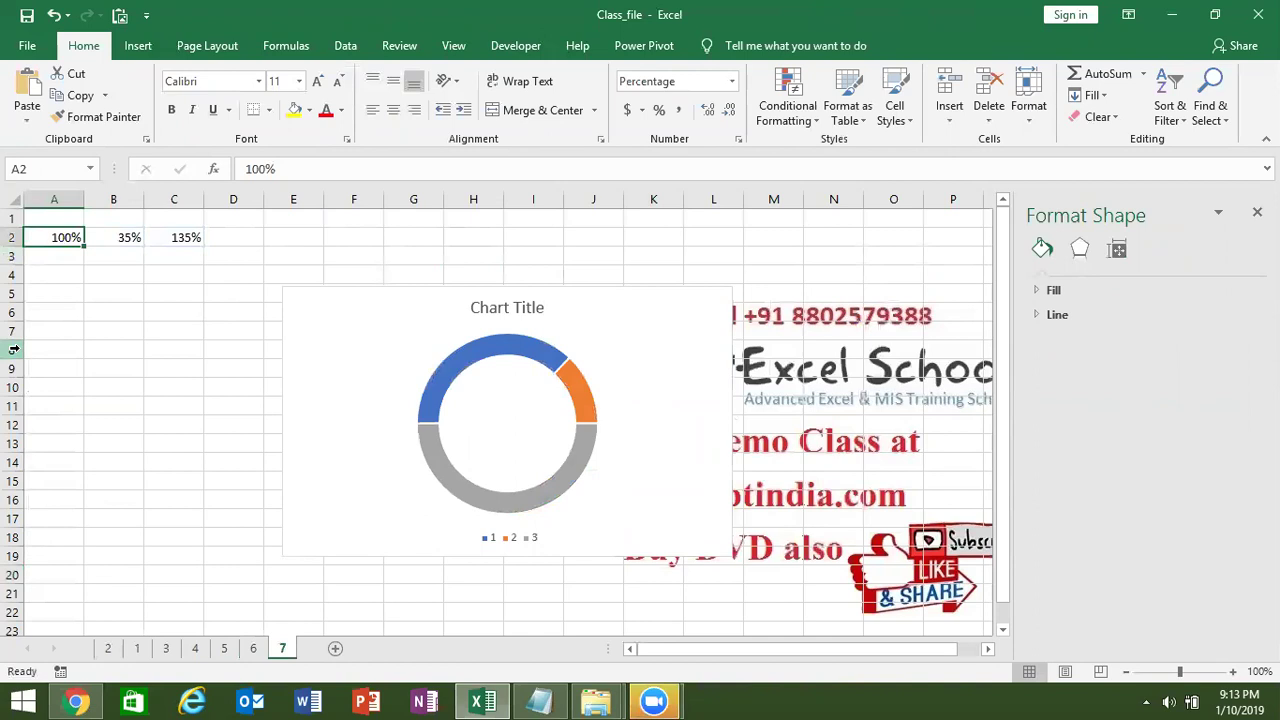
pyautogui.write('=100')
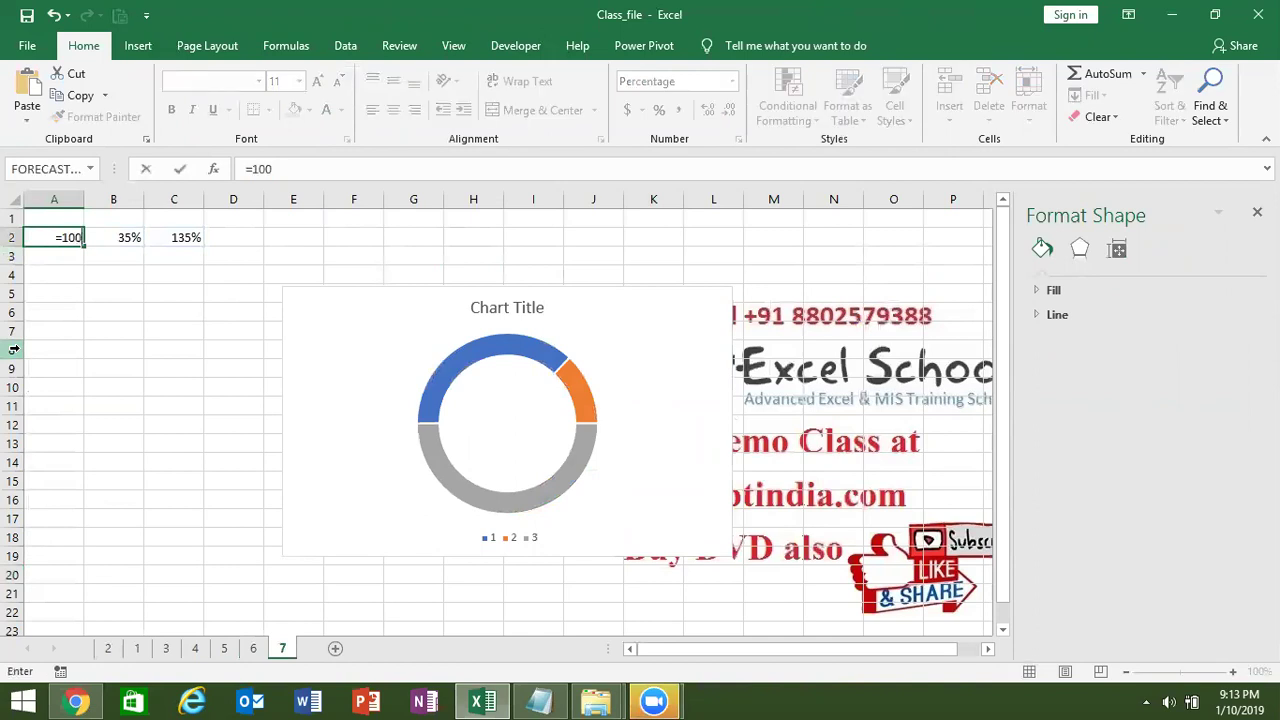
pyautogui.write('%')
pyautogui.write('-')
pyautogui.click(126, 237)
pyautogui.press('Return')
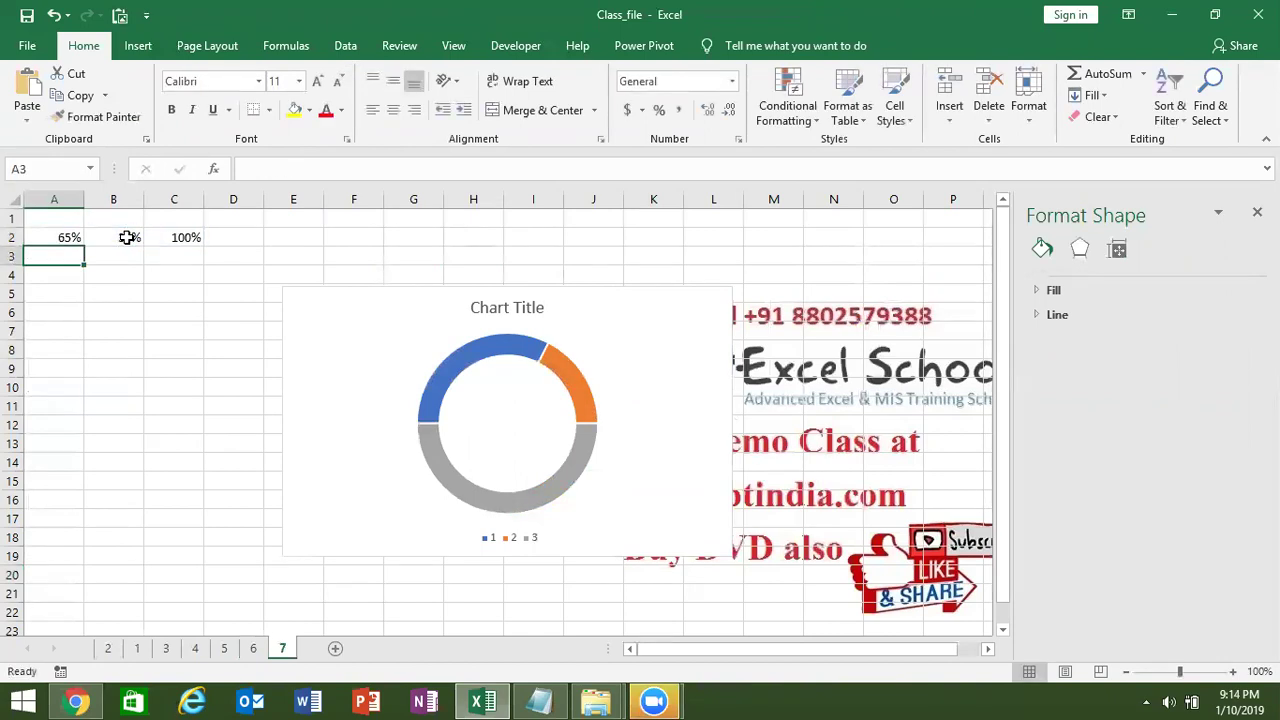
pyautogui.click(357, 343)
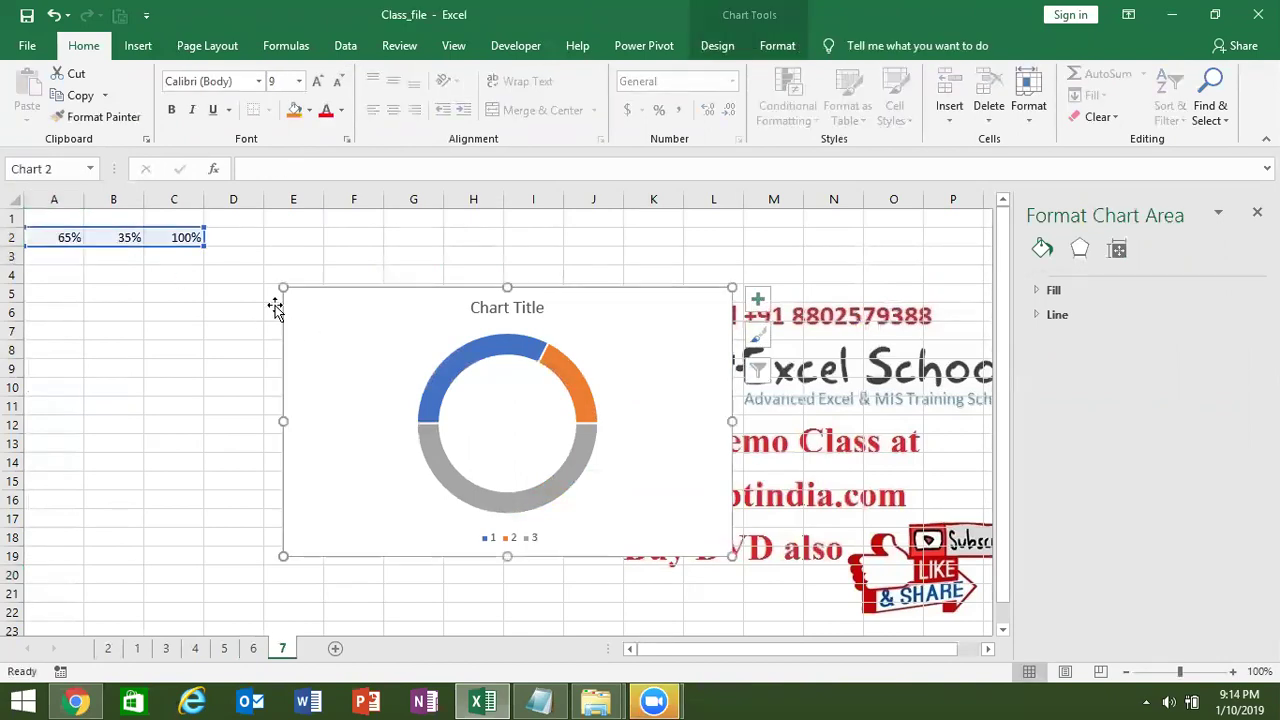
pyautogui.click(100, 273)
pyautogui.moveTo(72, 240); pyautogui.dragTo(104, 238)
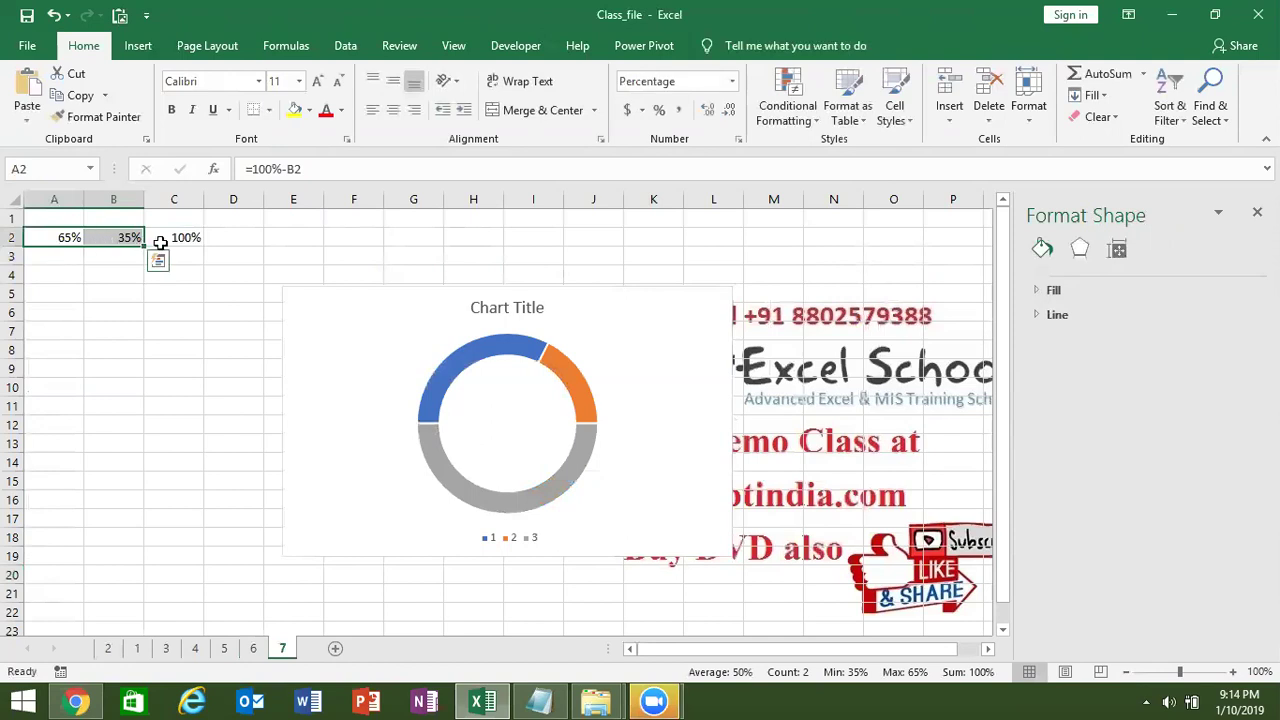
pyautogui.click(166, 240)
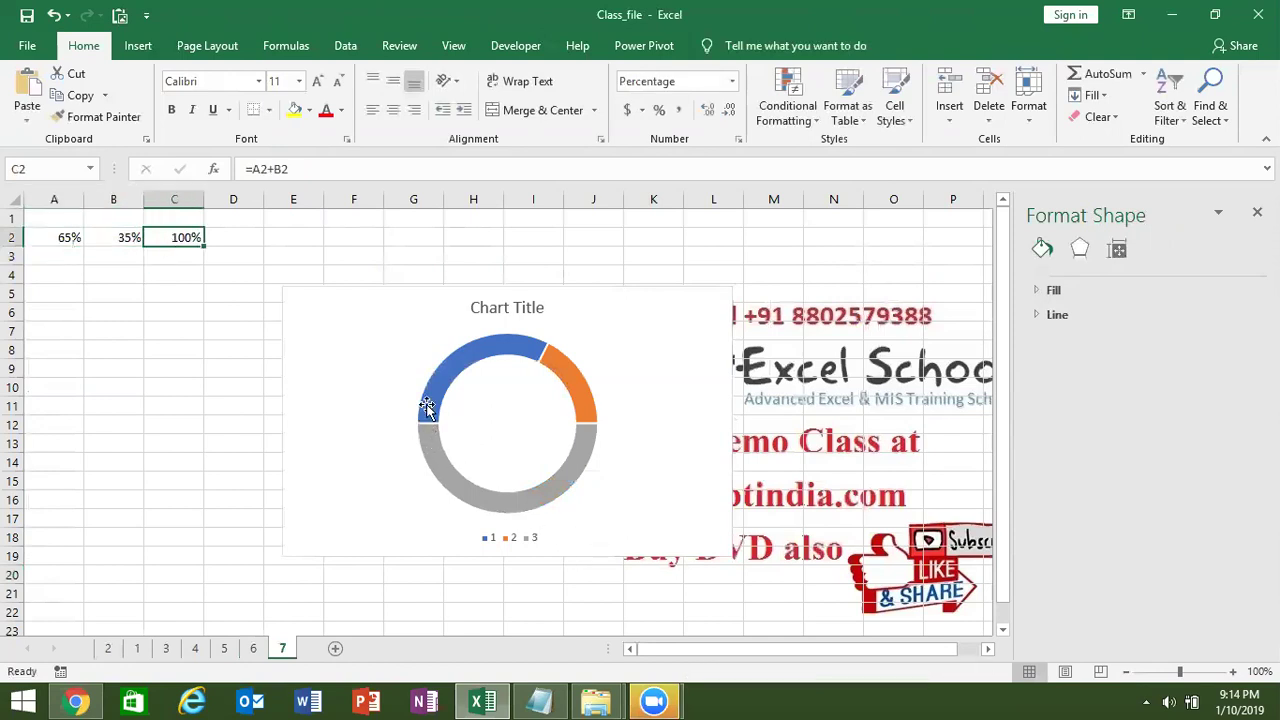
# - Delete the doughnut chart's title and legend
pyautogui.click(509, 312)
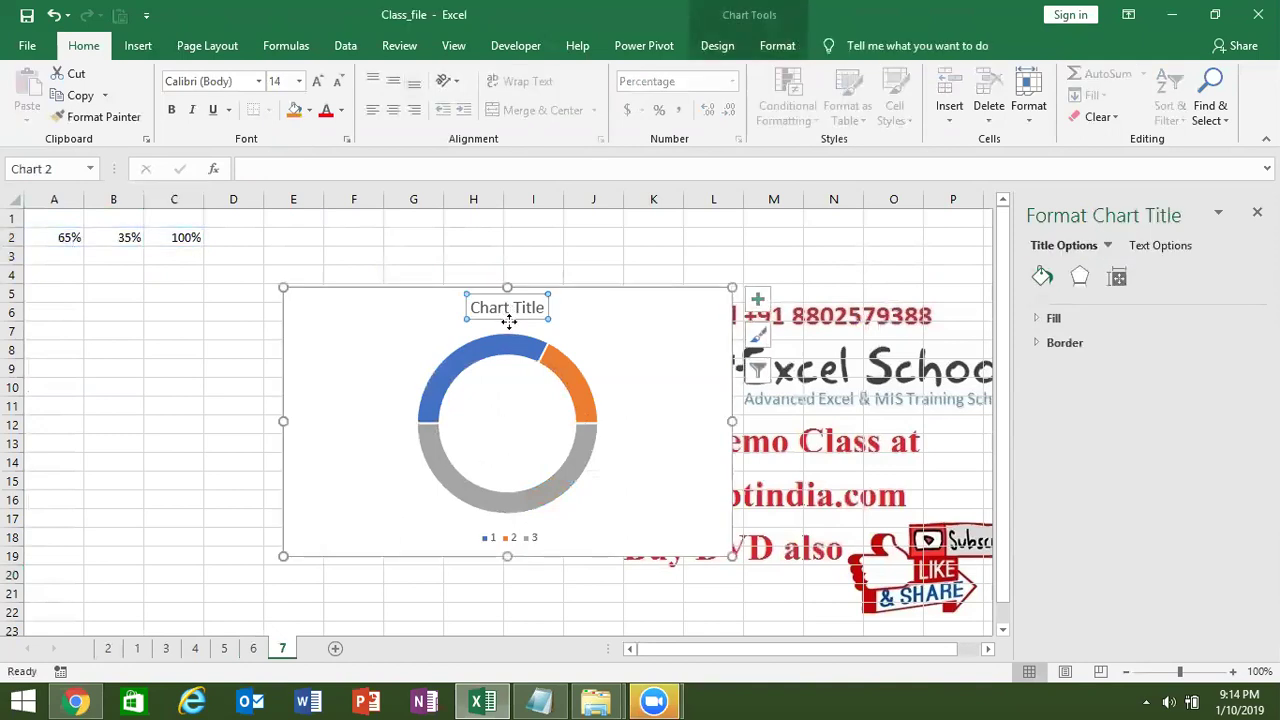
pyautogui.press('Delete')
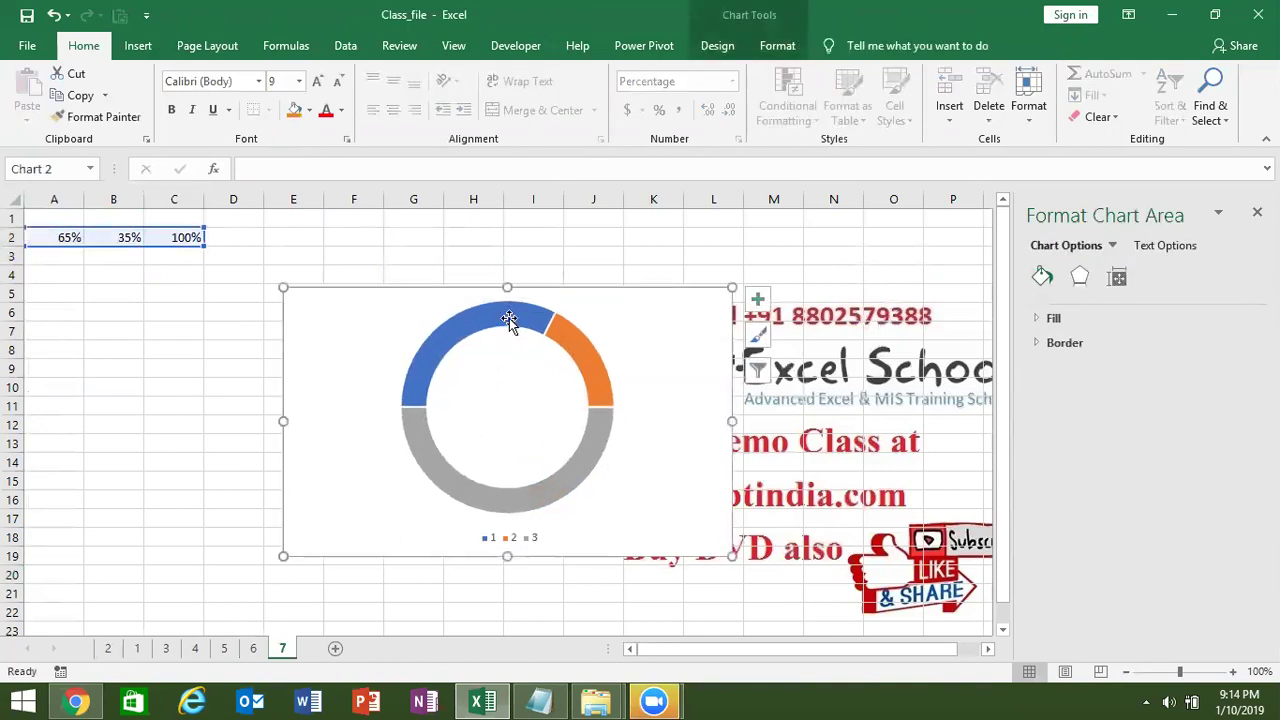
pyautogui.click(505, 538)
pyautogui.press('Delete')
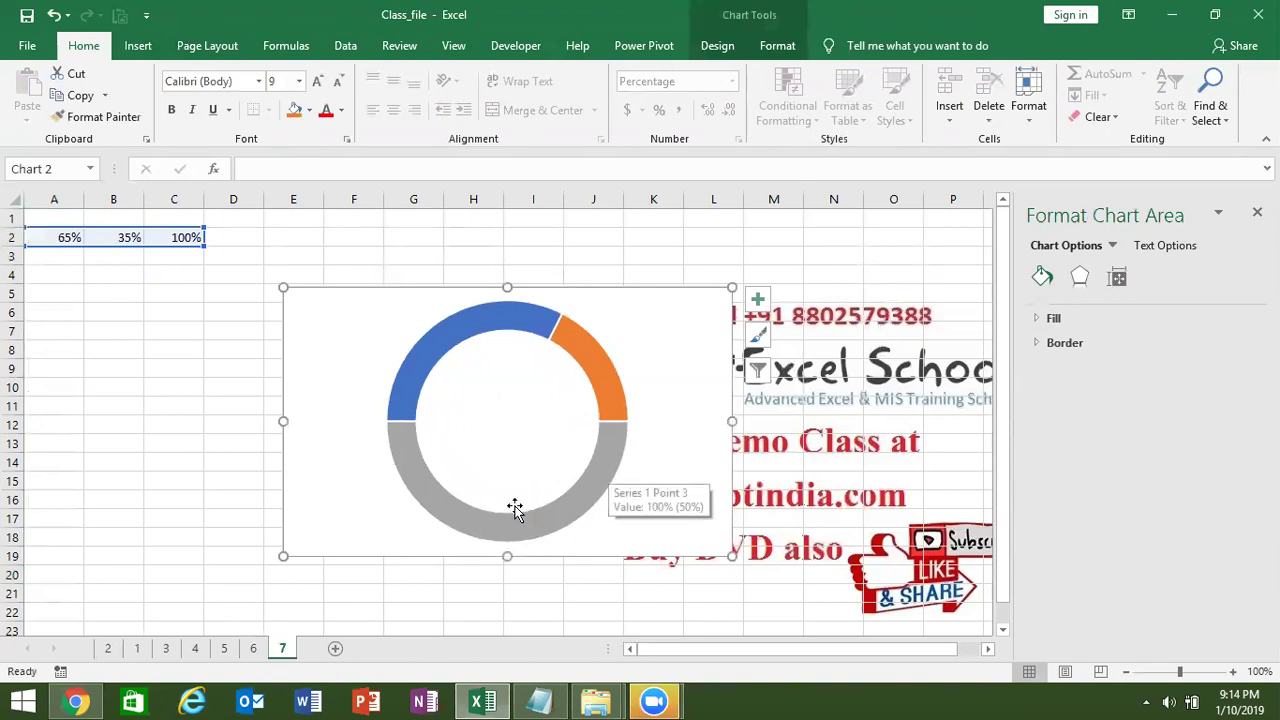
pyautogui.moveTo(410, 420)
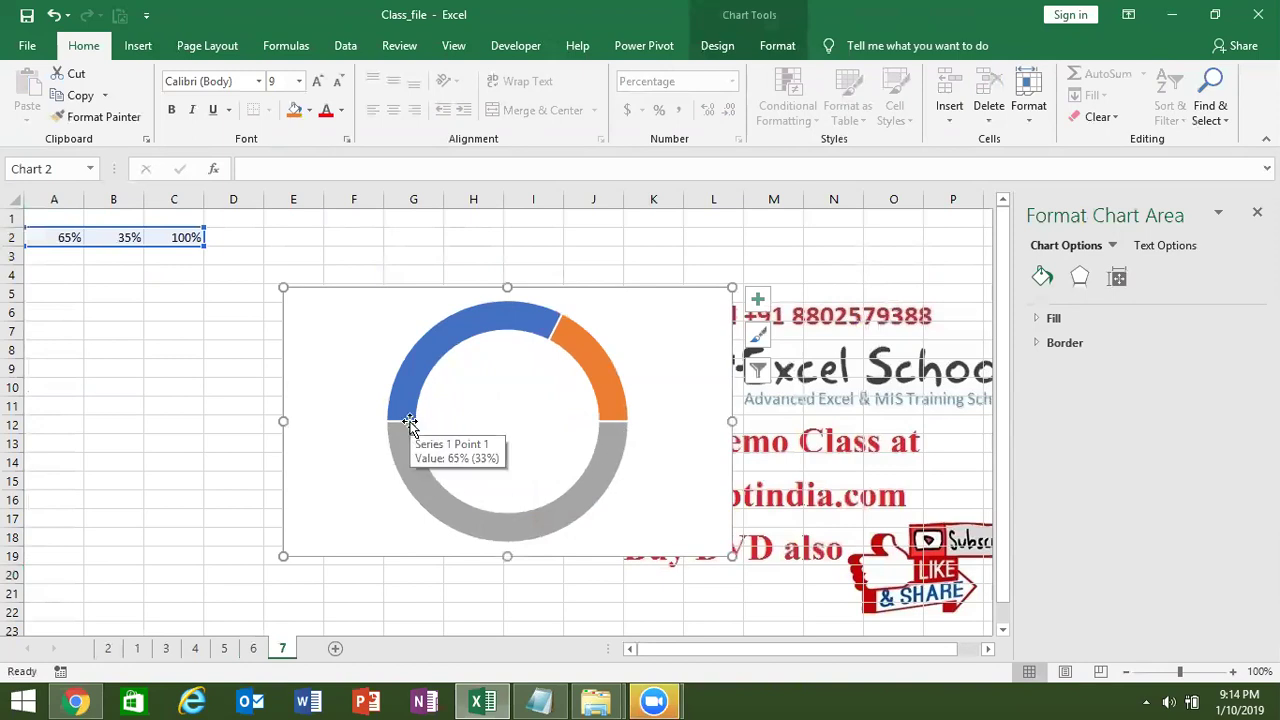
pyautogui.click(401, 440)
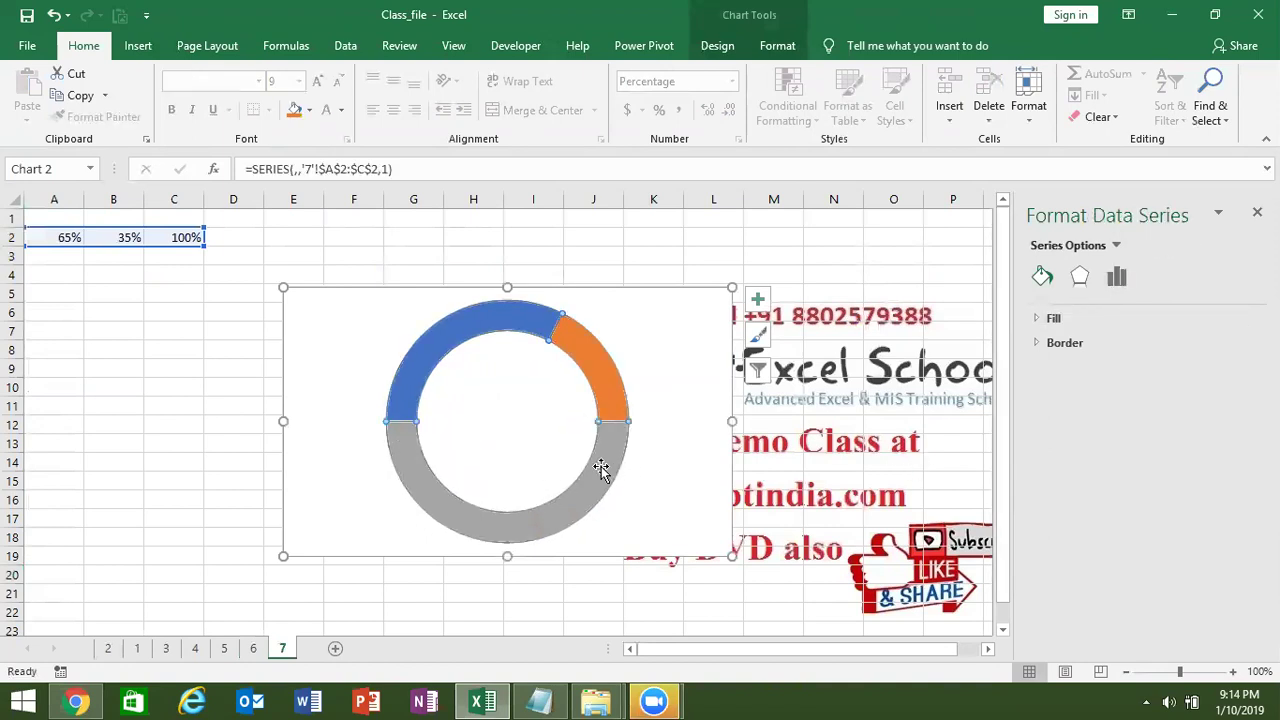
# - Set the grey 100% slice of the doughnut to No fill
pyautogui.moveTo(600, 466)
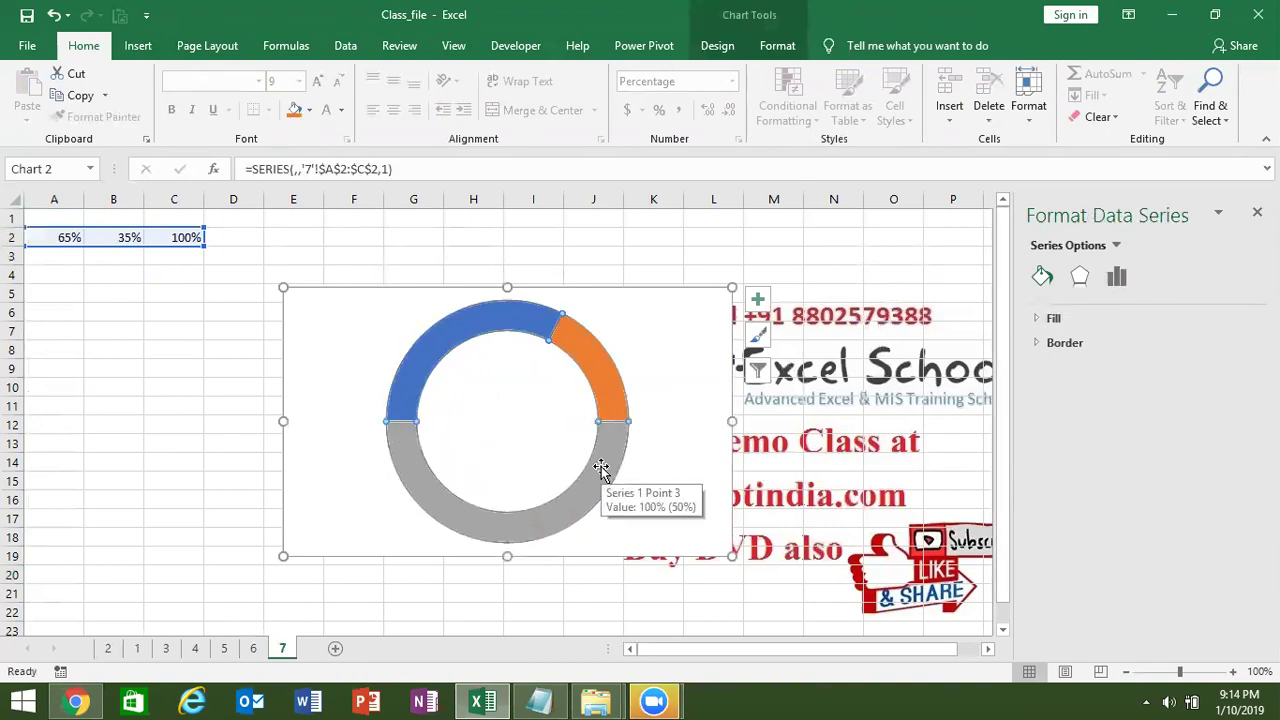
pyautogui.click(1117, 277)
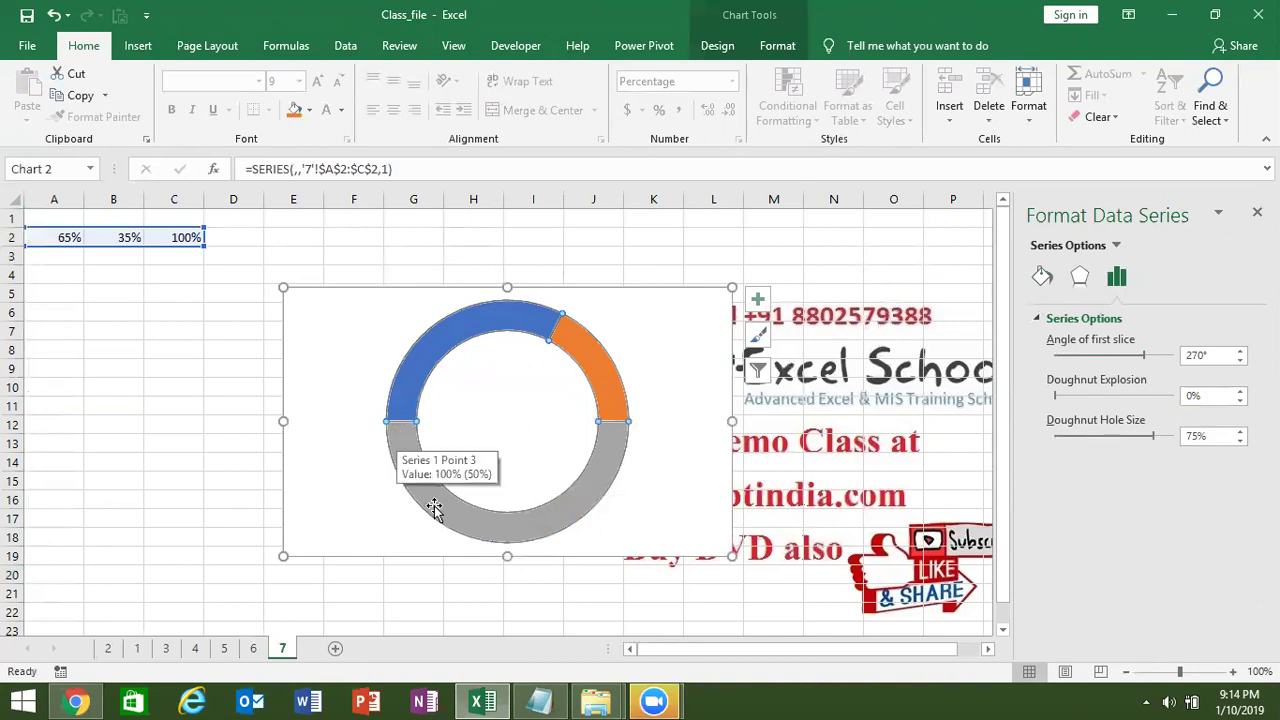
pyautogui.click(1042, 278)
pyautogui.click(602, 458)
pyautogui.click(1060, 319)
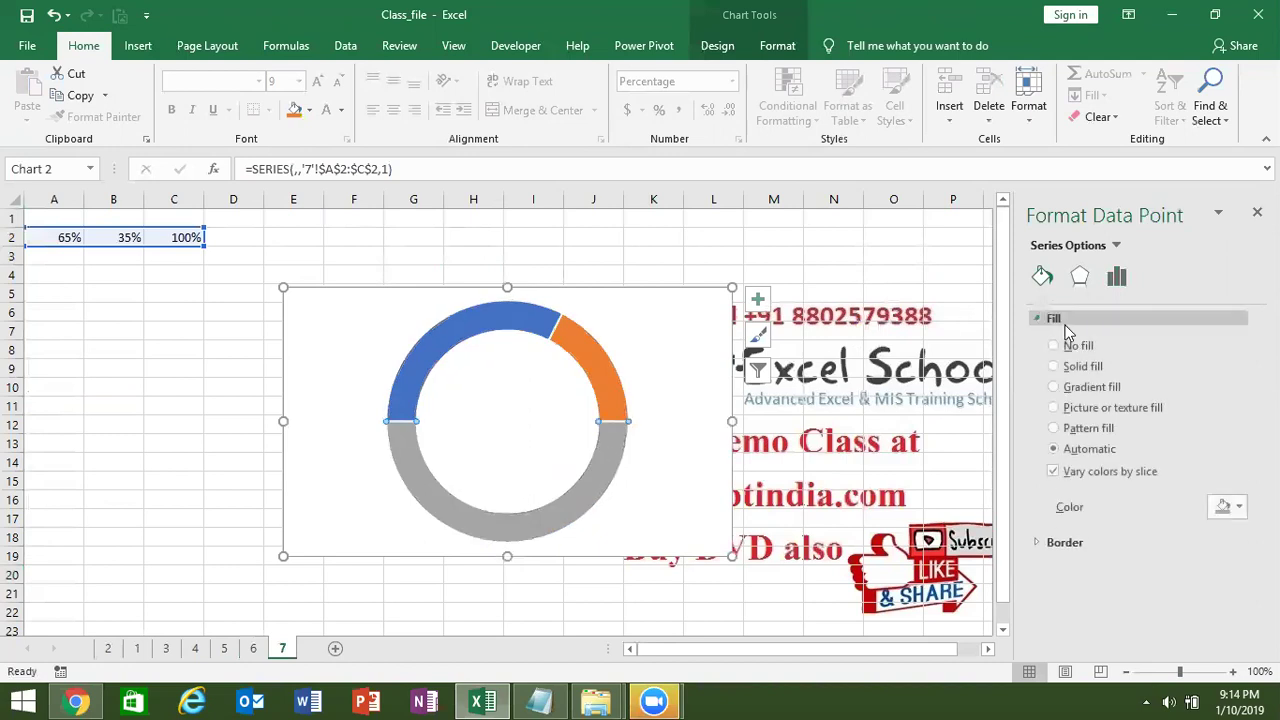
pyautogui.click(1070, 347)
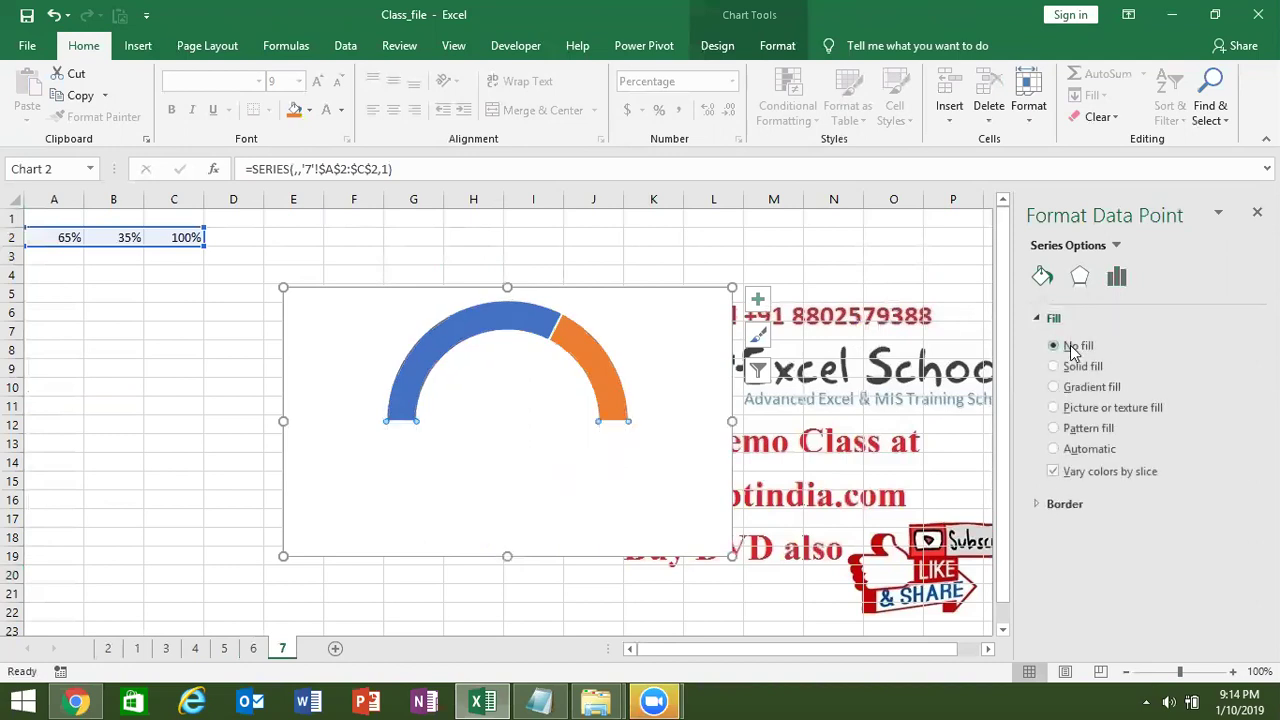
pyautogui.click(312, 347)
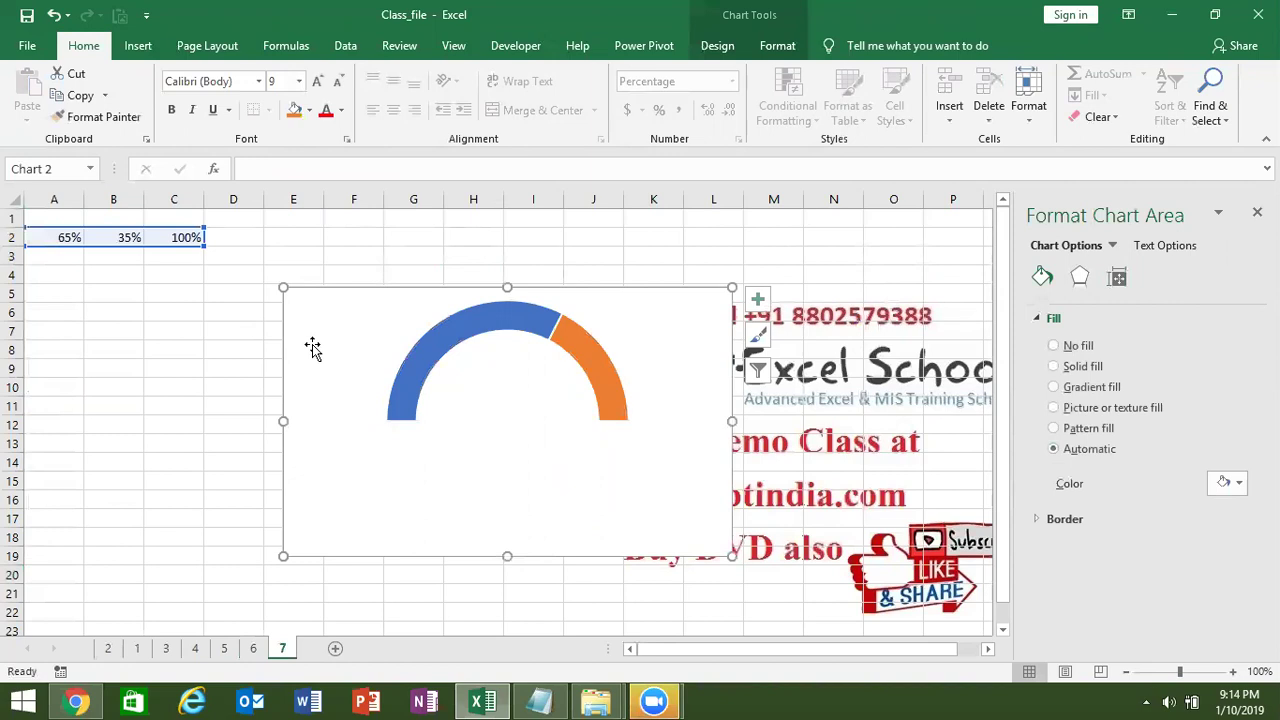
# - Set Doughnut Explosion back to 0% and Doughnut Hole Size to 39%
pyautogui.click(463, 337)
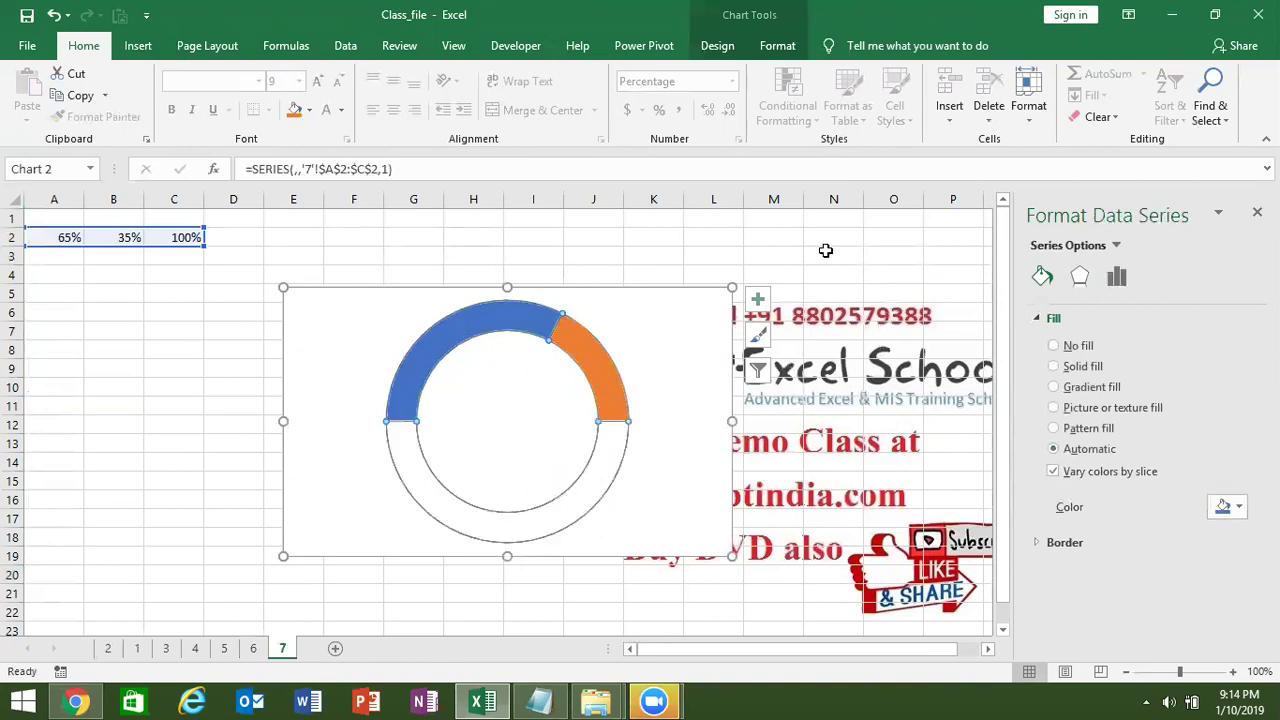
pyautogui.click(1117, 276)
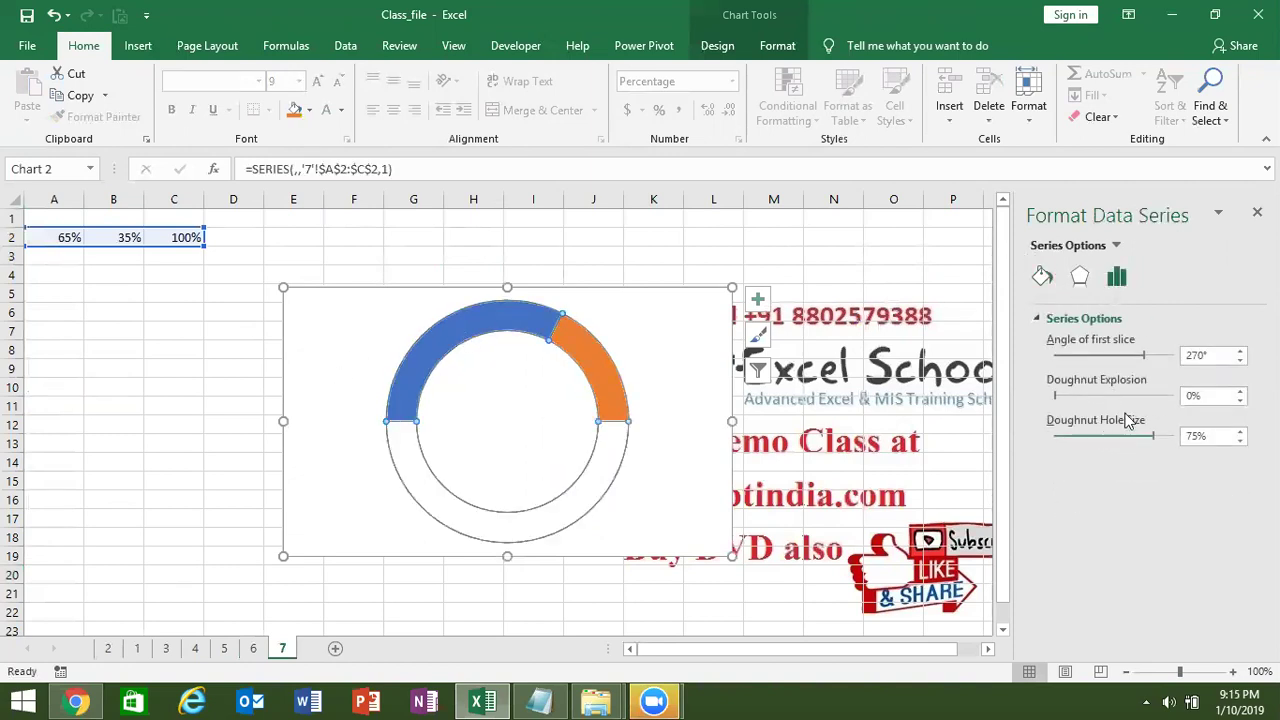
pyautogui.click(1103, 397)
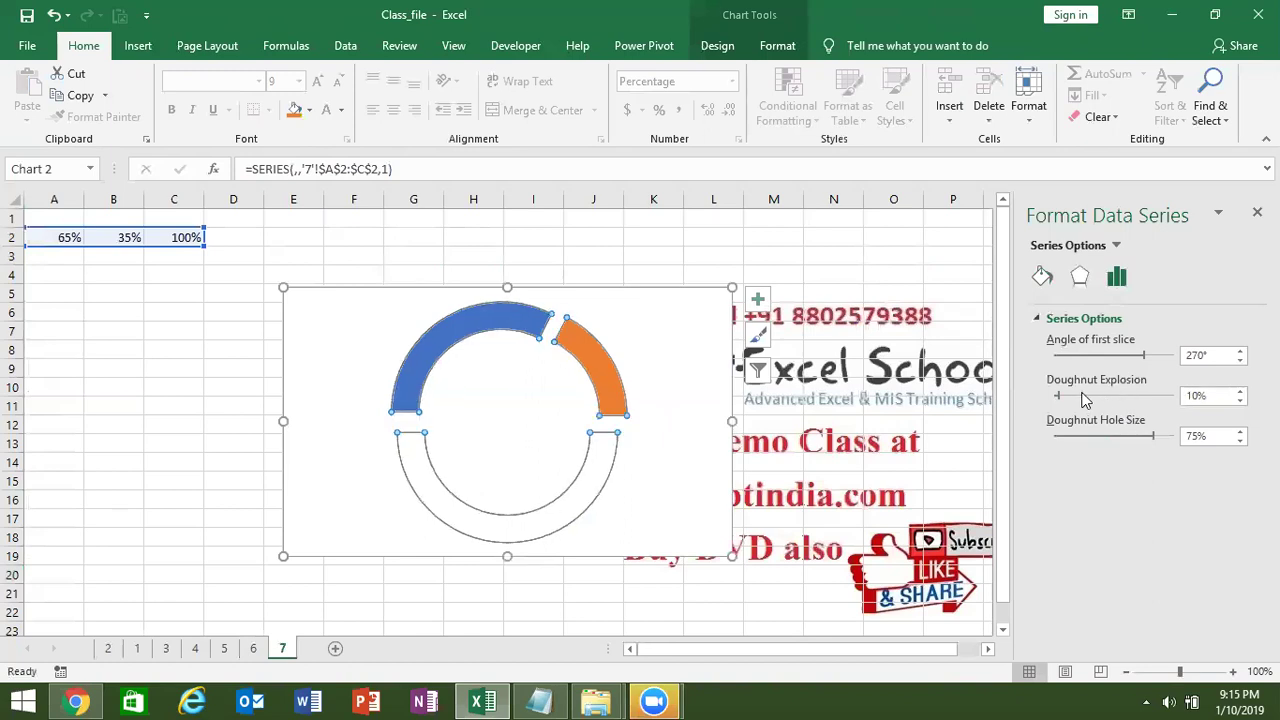
pyautogui.click(1055, 398)
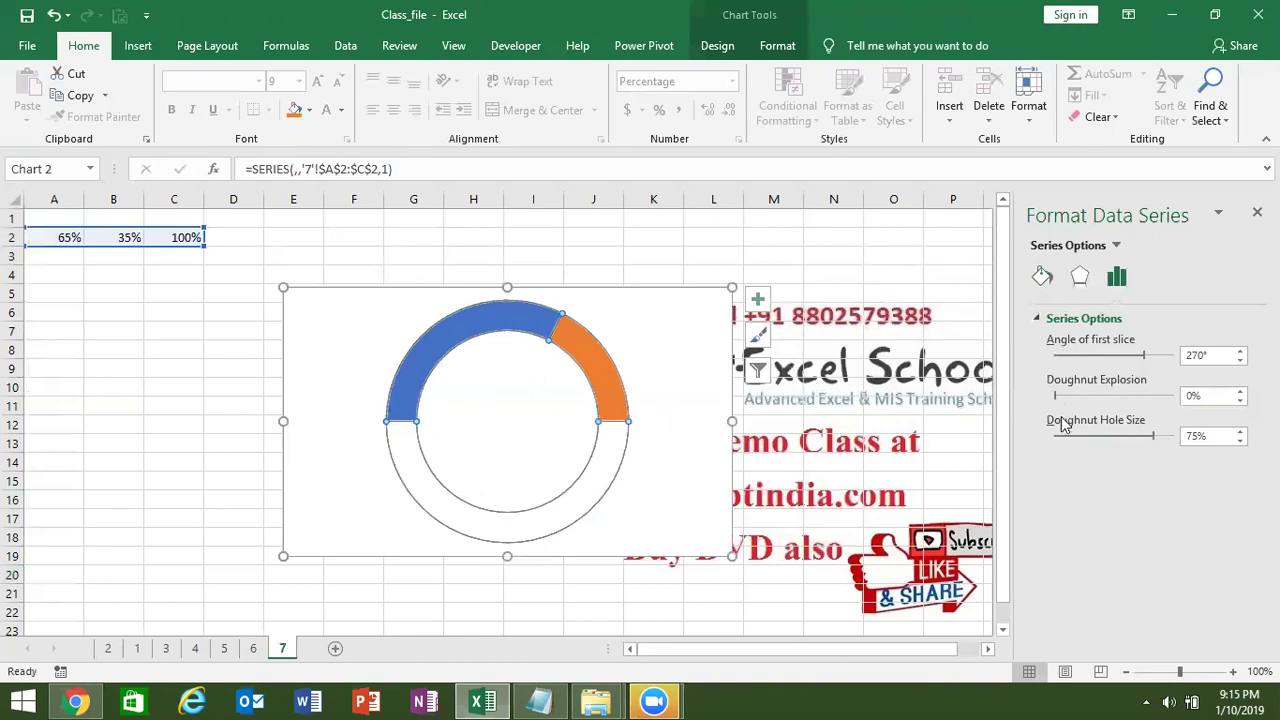
pyautogui.moveTo(1153, 437)
pyautogui.mouseDown()
pyautogui.moveTo(1165, 443)
pyautogui.moveTo(1120, 450)
pyautogui.mouseUp()
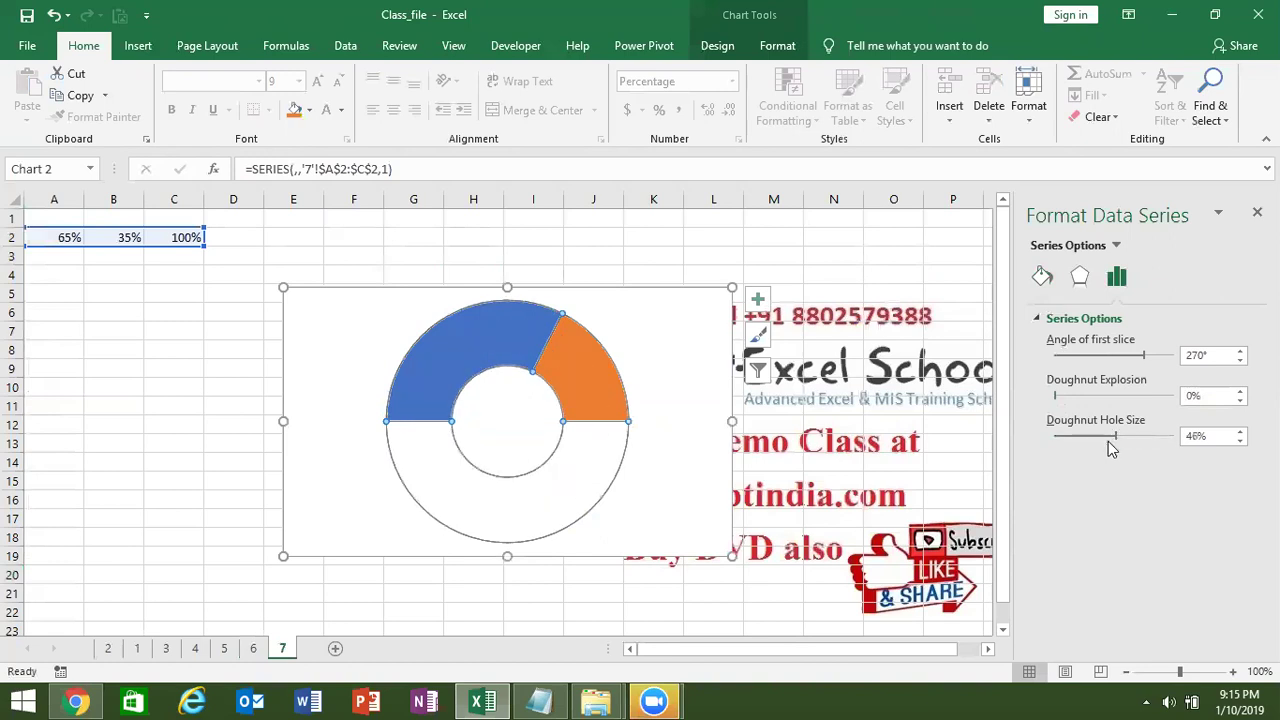
pyautogui.moveTo(1118, 438); pyautogui.dragTo(1110, 443)
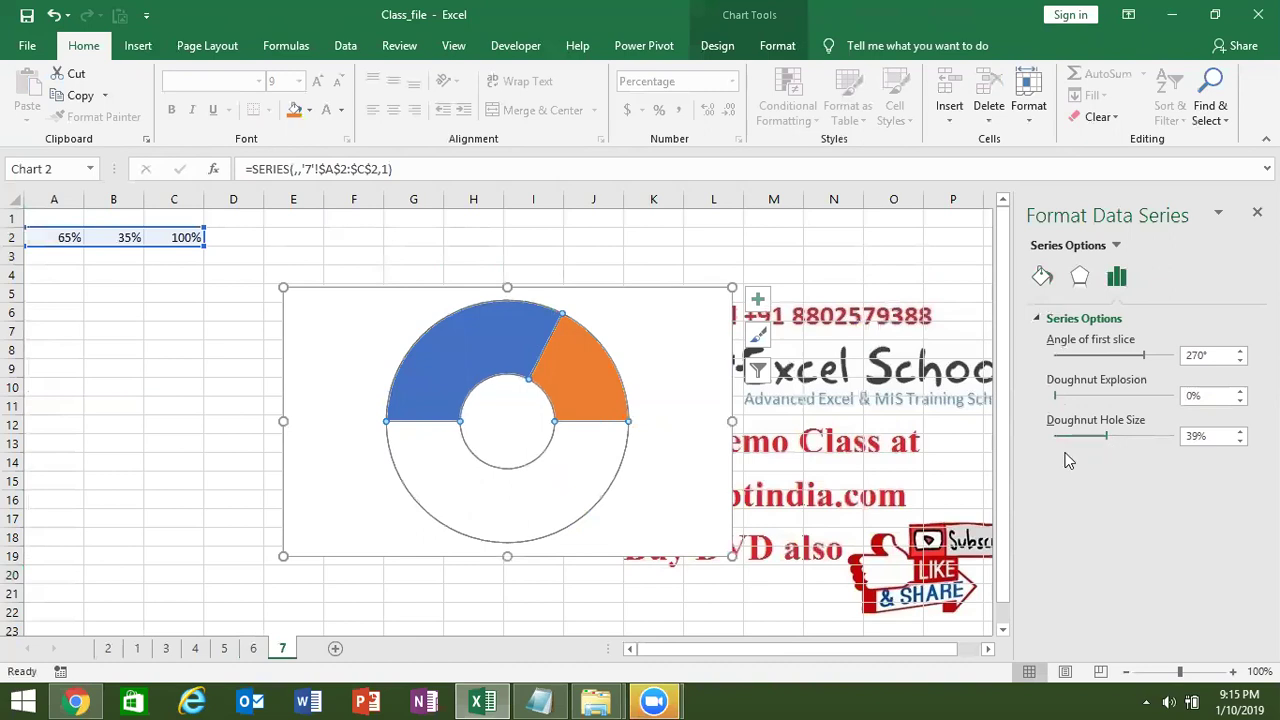
# - Set the doughnut series border to No line
pyautogui.click(657, 374)
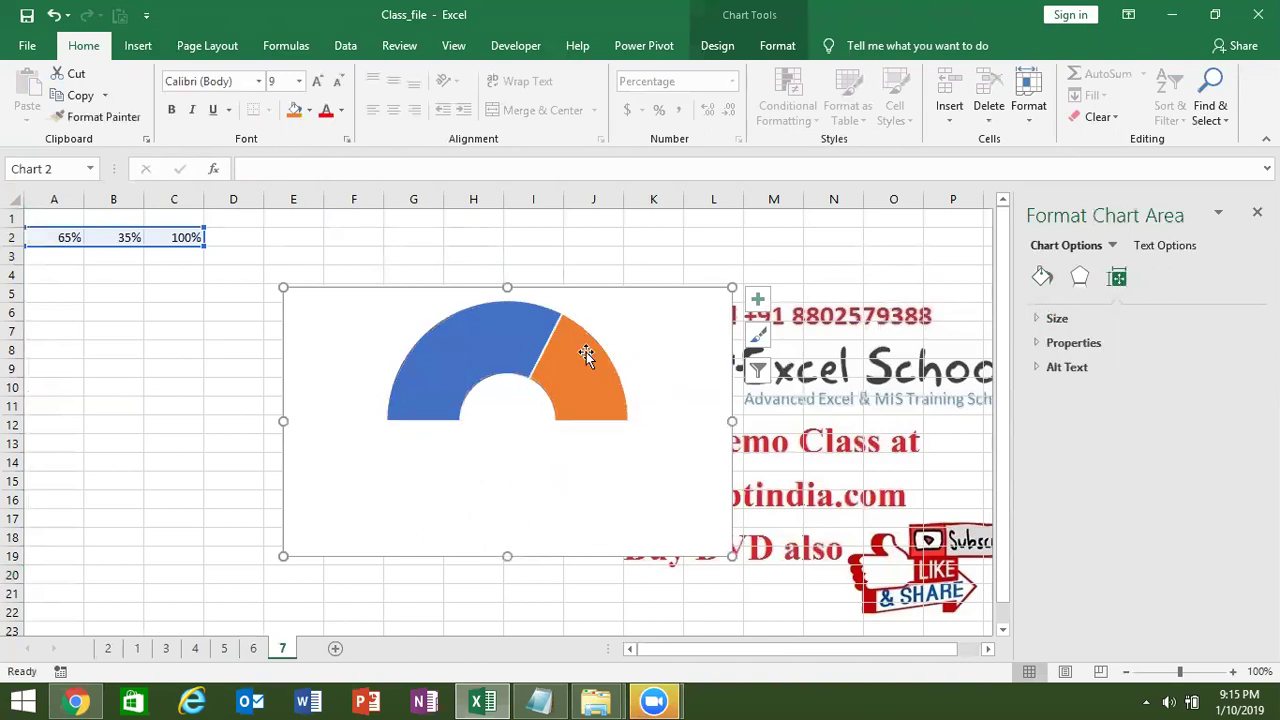
pyautogui.click(512, 337)
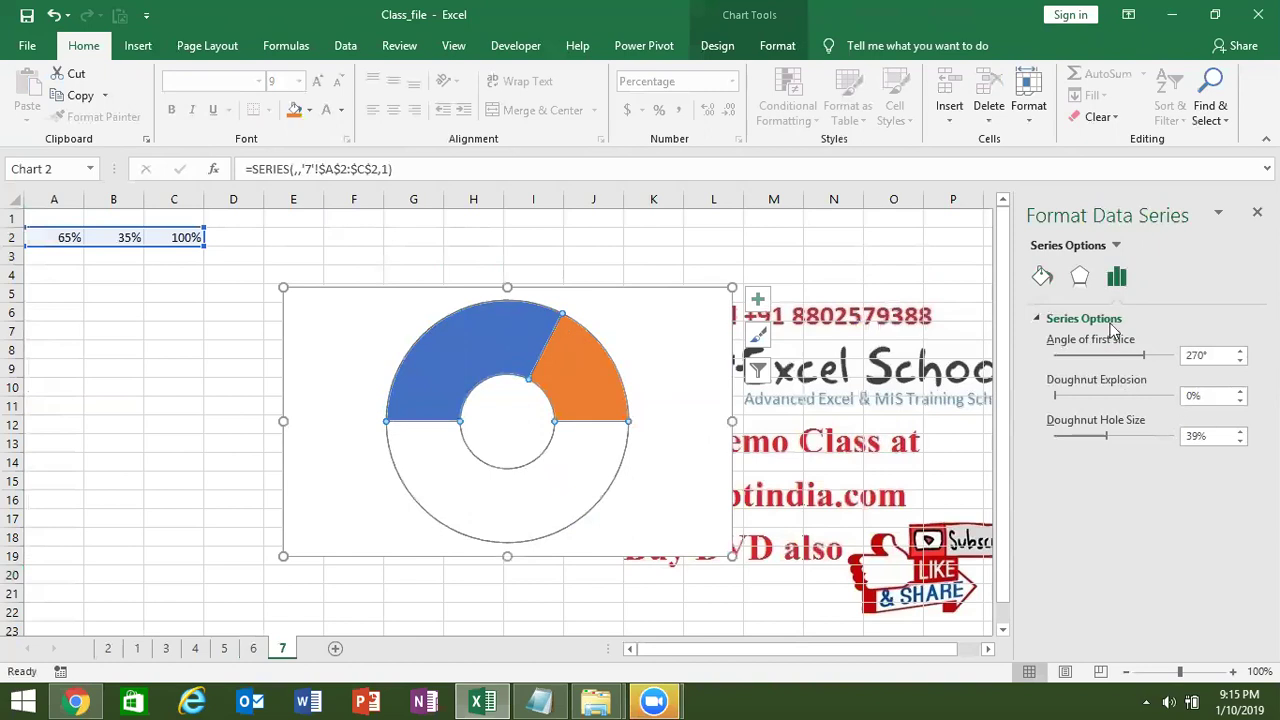
pyautogui.click(1040, 282)
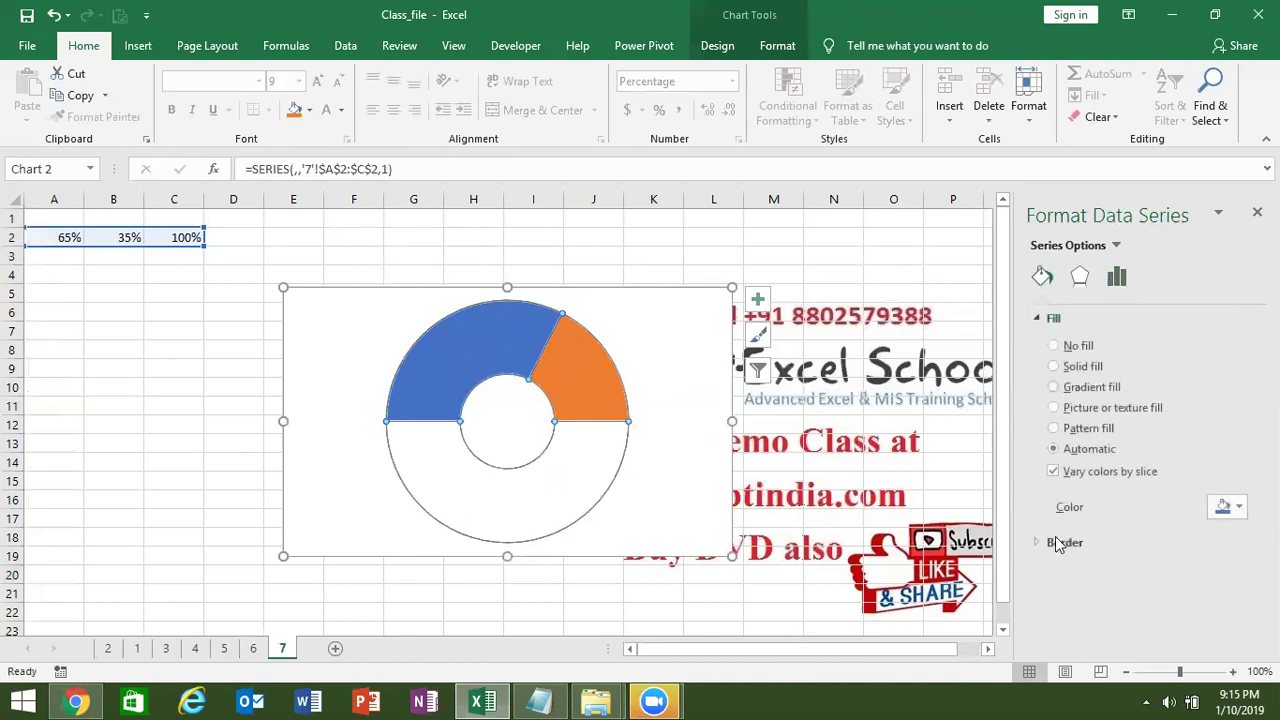
pyautogui.click(1058, 543)
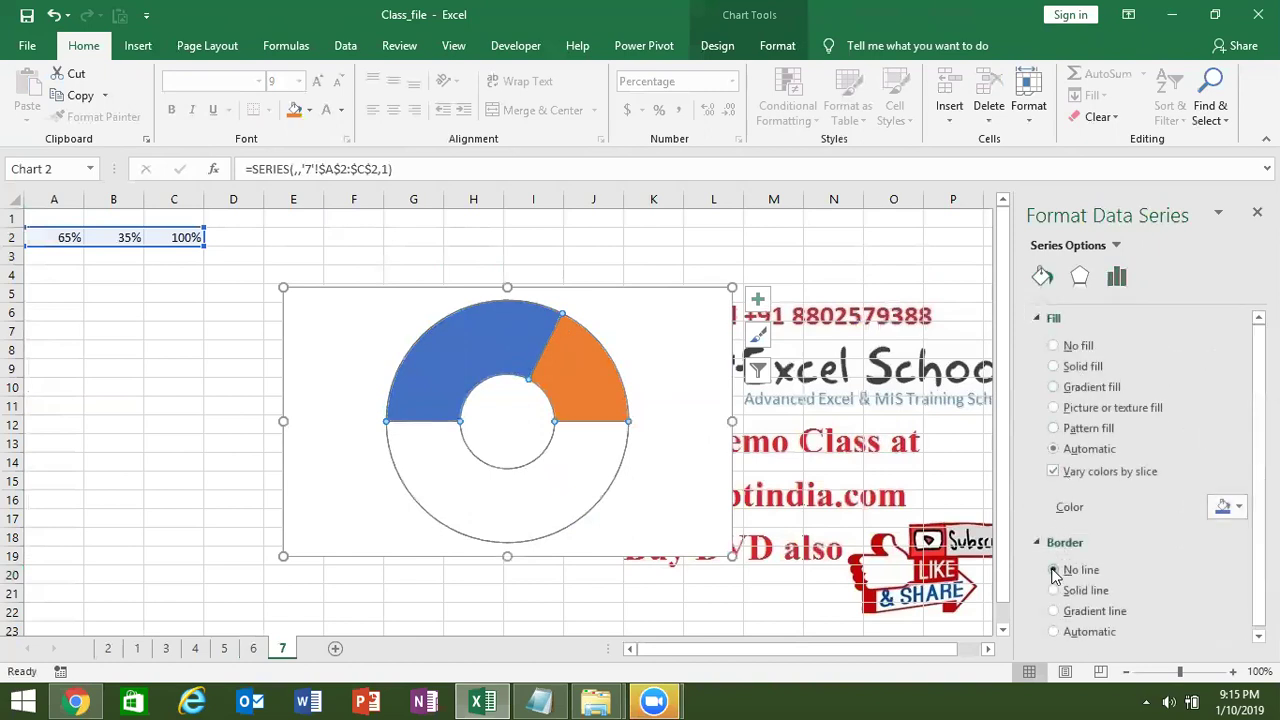
pyautogui.click(585, 363)
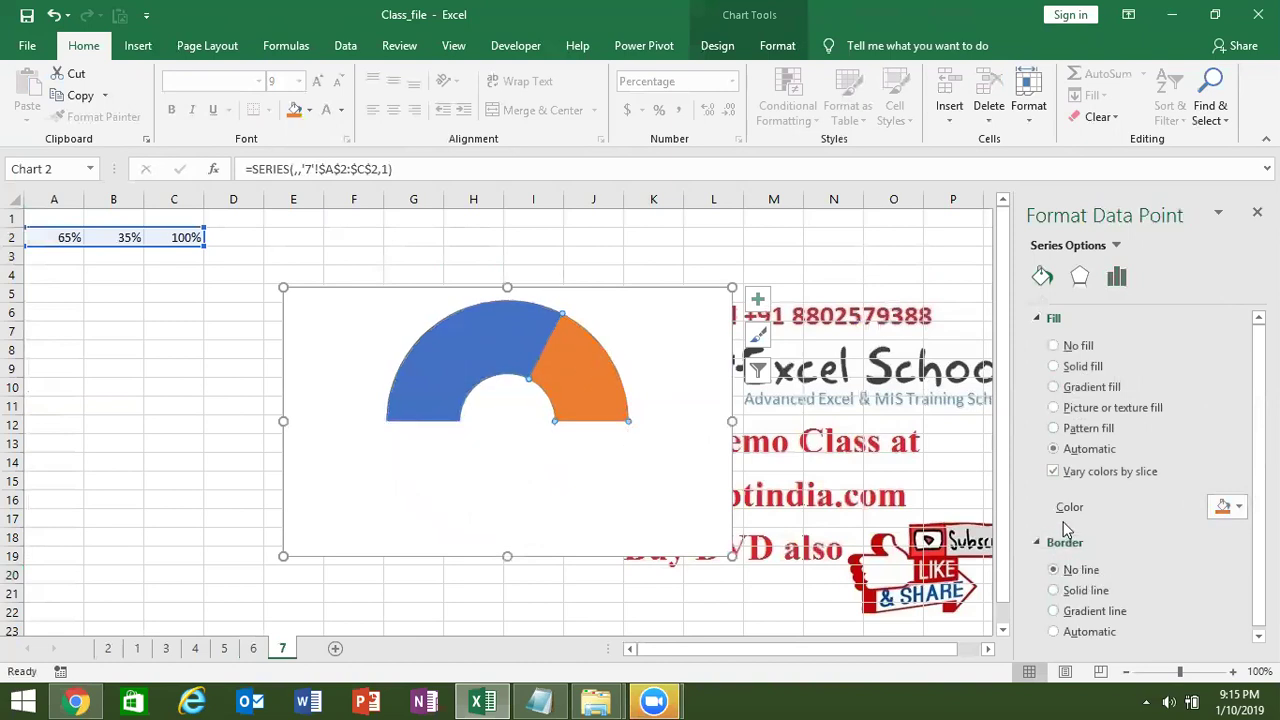
# - Give the second slice a light grey solid fill and the first slice solid black
pyautogui.click(1053, 366)
pyautogui.click(1222, 508)
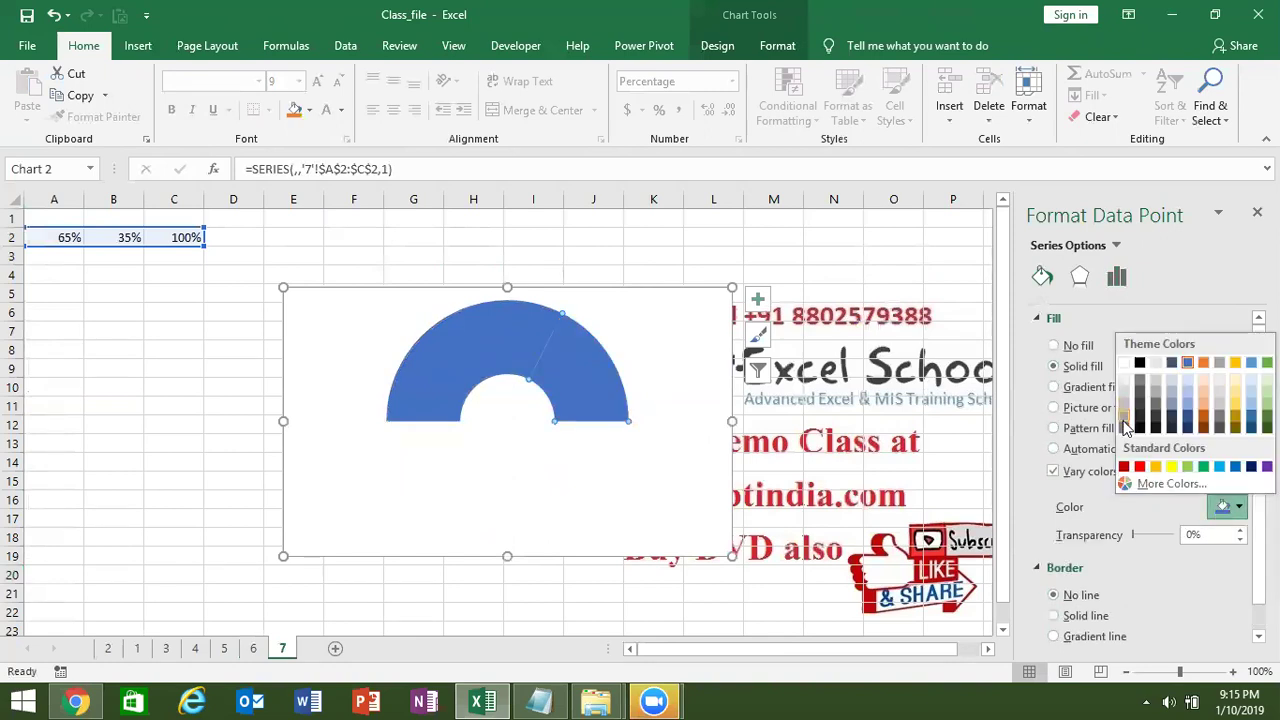
pyautogui.click(1124, 391)
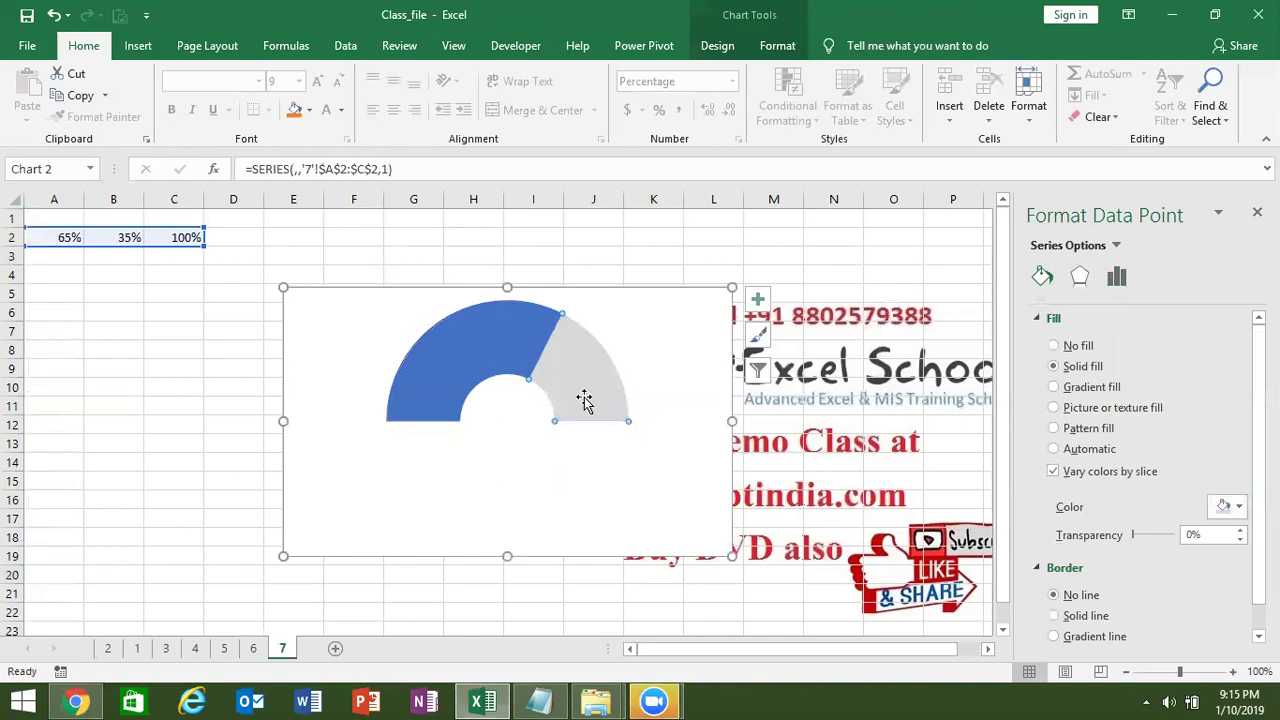
pyautogui.click(503, 353)
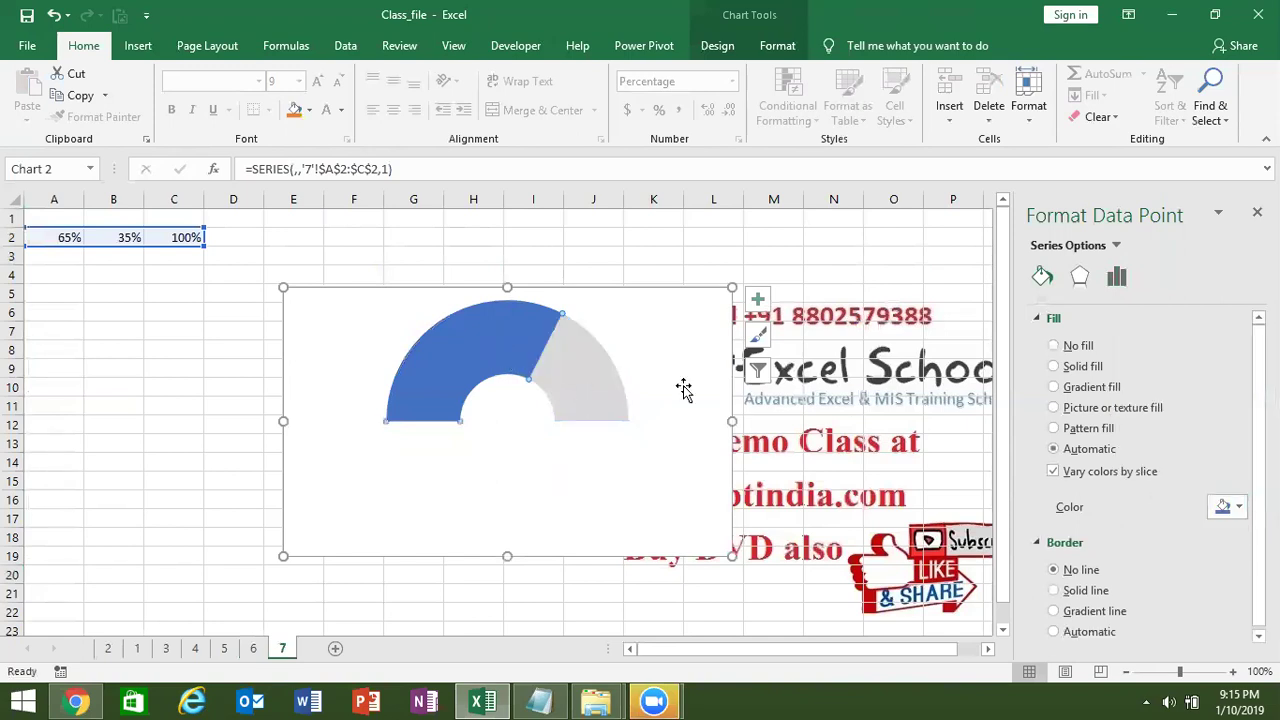
pyautogui.click(1075, 370)
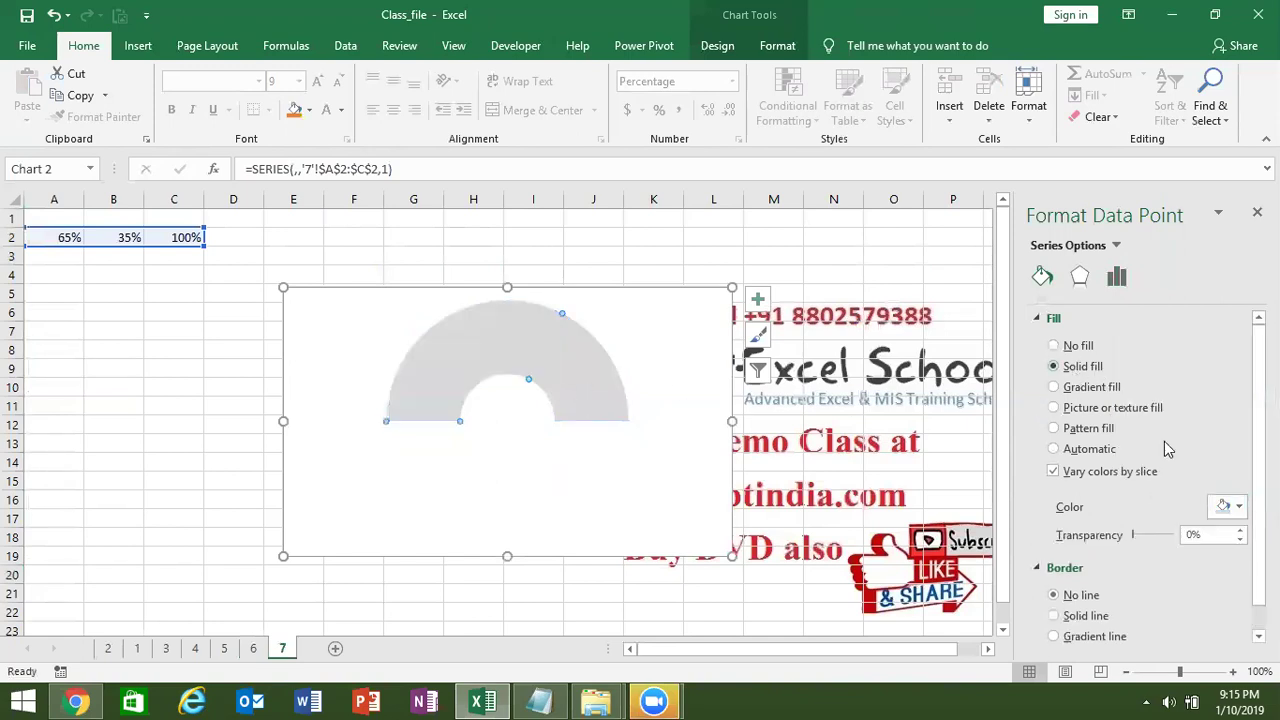
pyautogui.click(1225, 506)
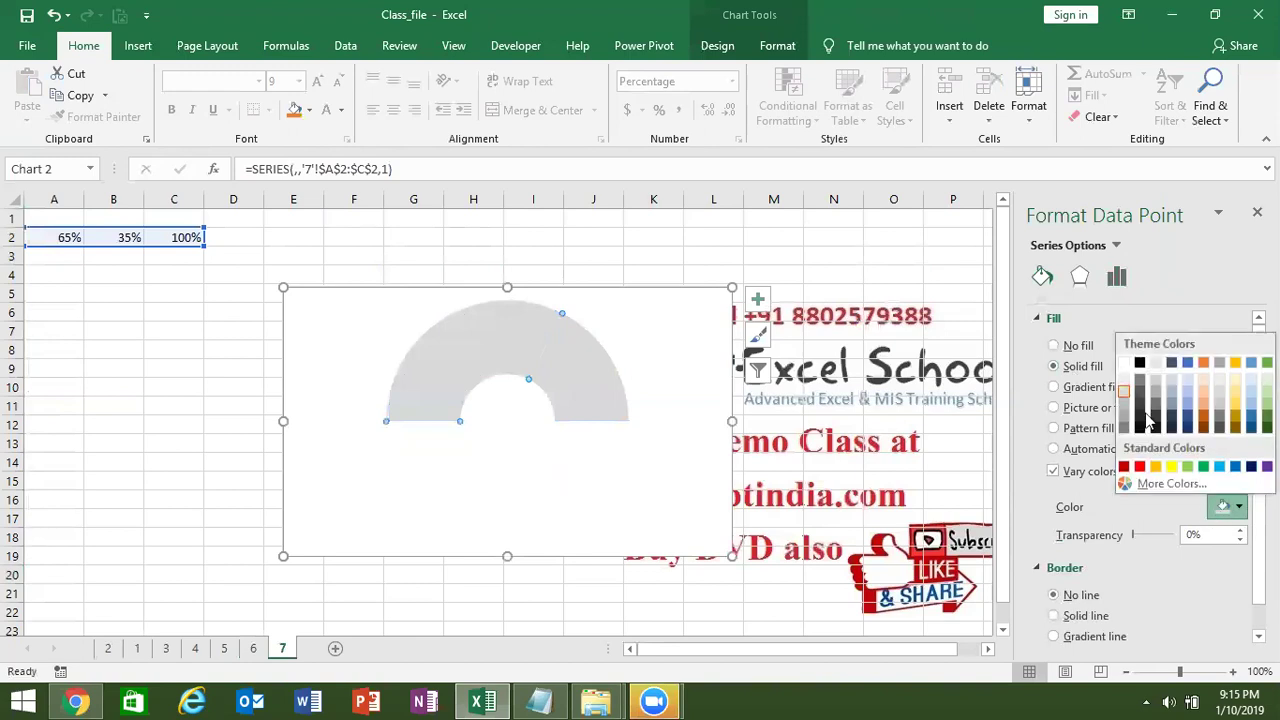
pyautogui.click(1139, 362)
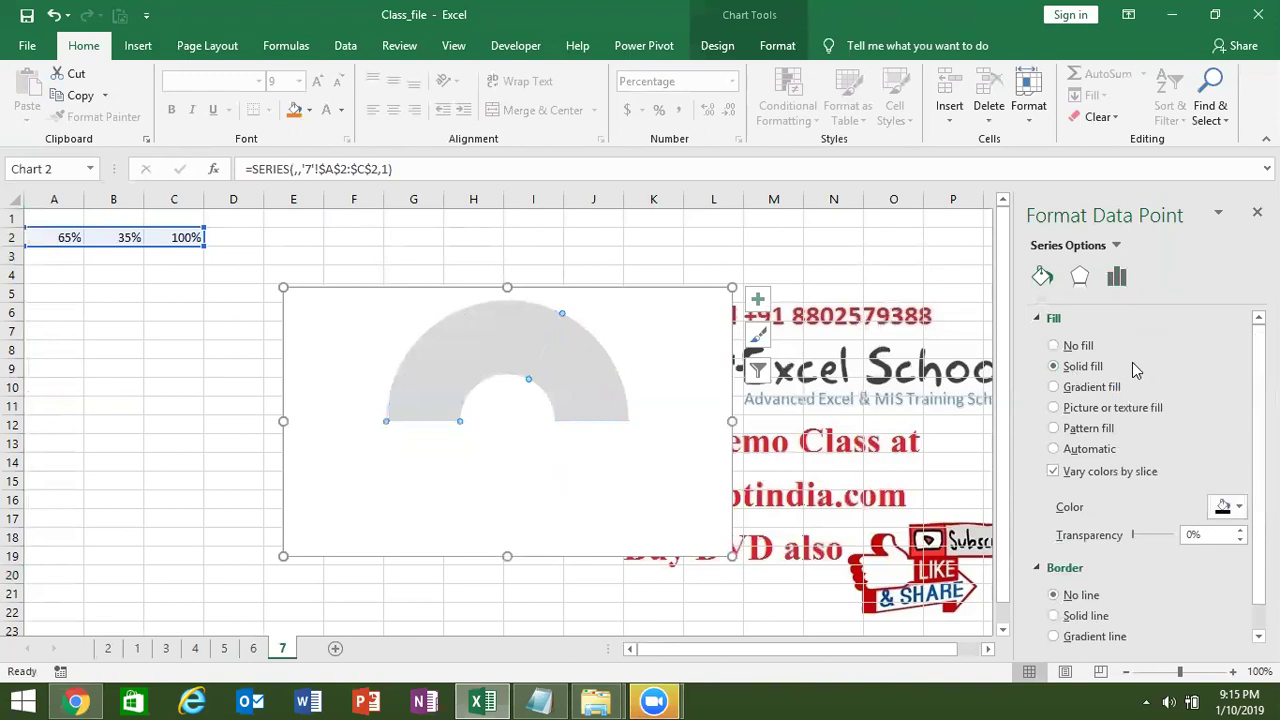
pyautogui.click(676, 520)
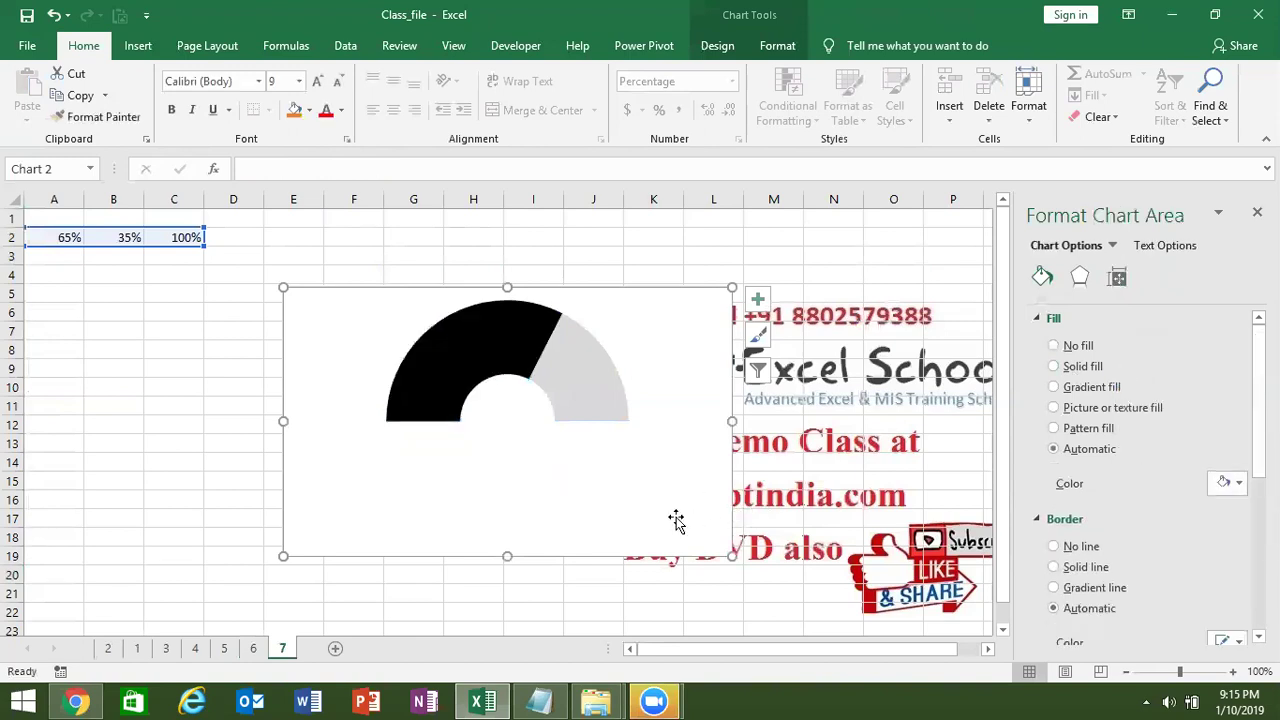
# - Change B2 to 50%, then to 40%, so A2 recalculates to 60%
pyautogui.click(114, 238)
pyautogui.write('50')
pyautogui.press('Return')
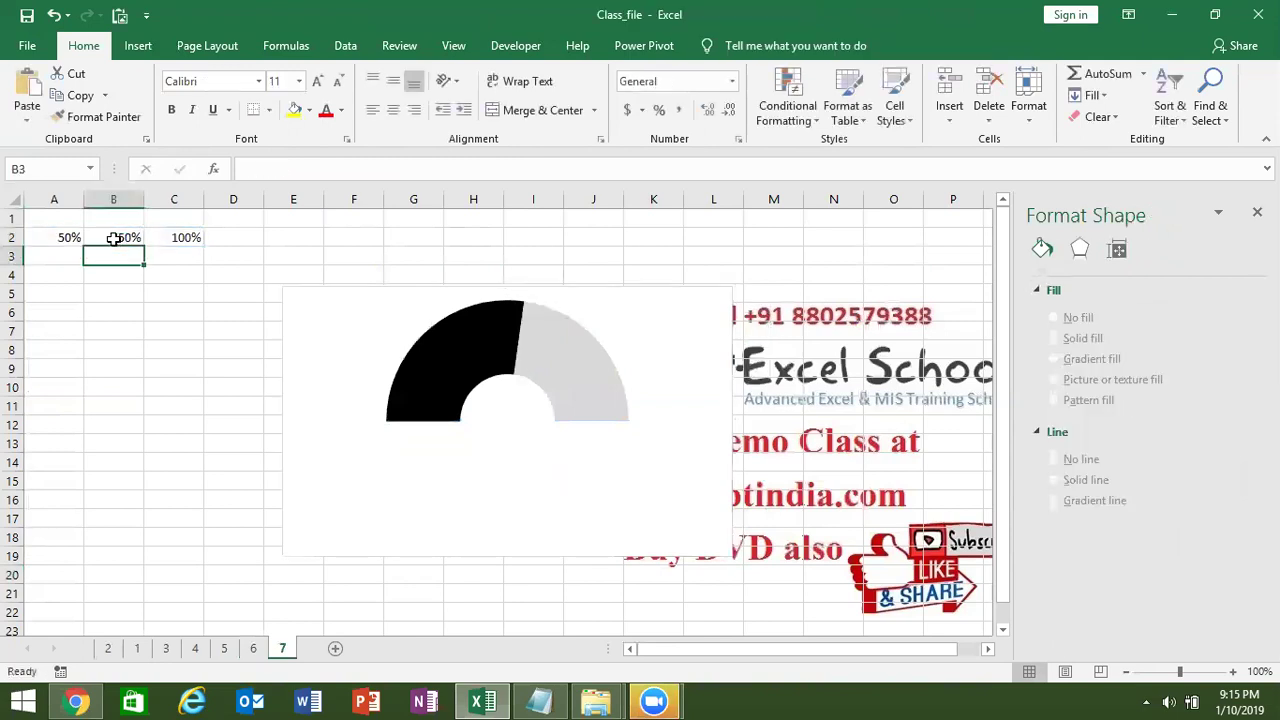
pyautogui.click(114, 238)
pyautogui.write('40')
pyautogui.press('Return')
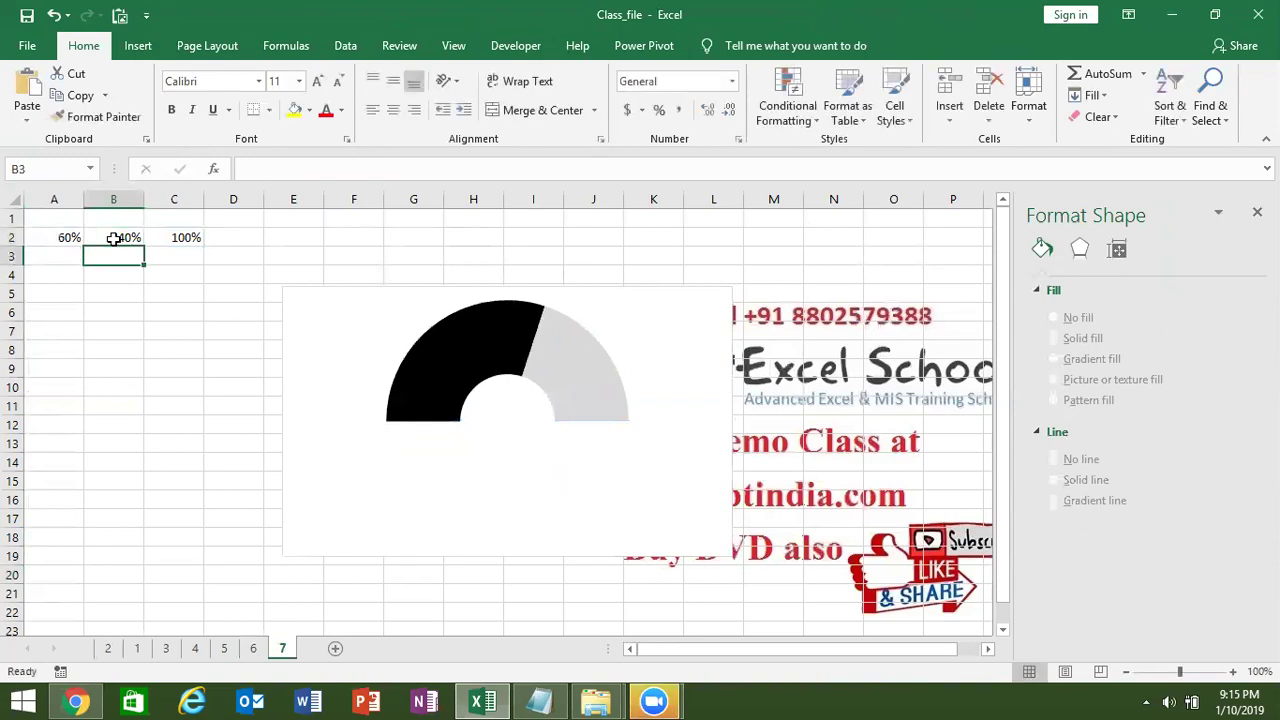
pyautogui.press('Up')
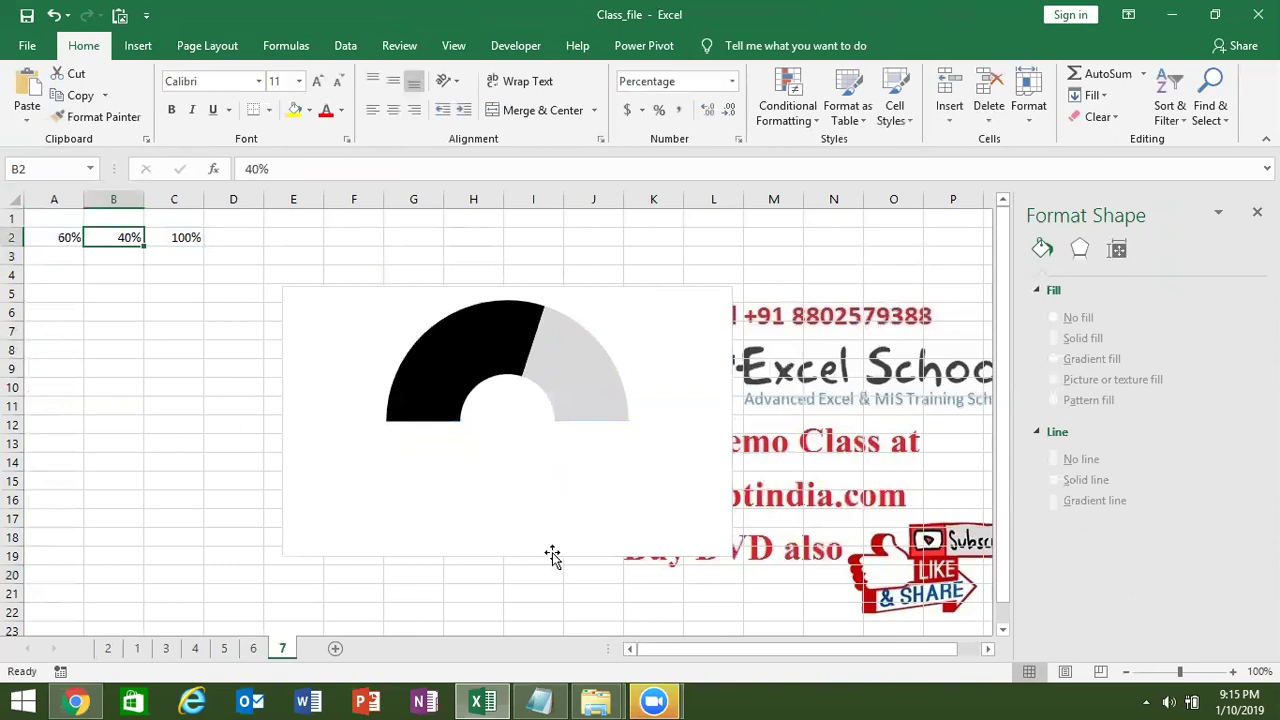
# - Select the black, grey and hidden slices in turn to check the 60/40 split
pyautogui.click(548, 386)
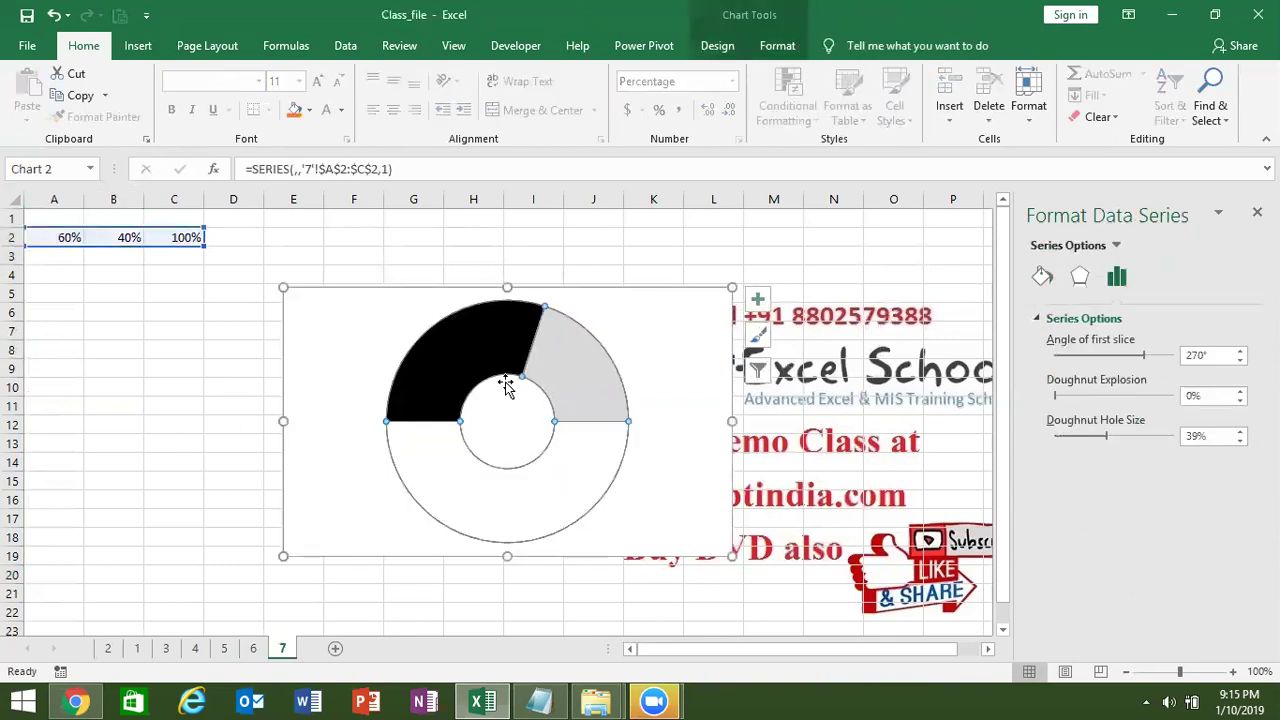
pyautogui.click(425, 370)
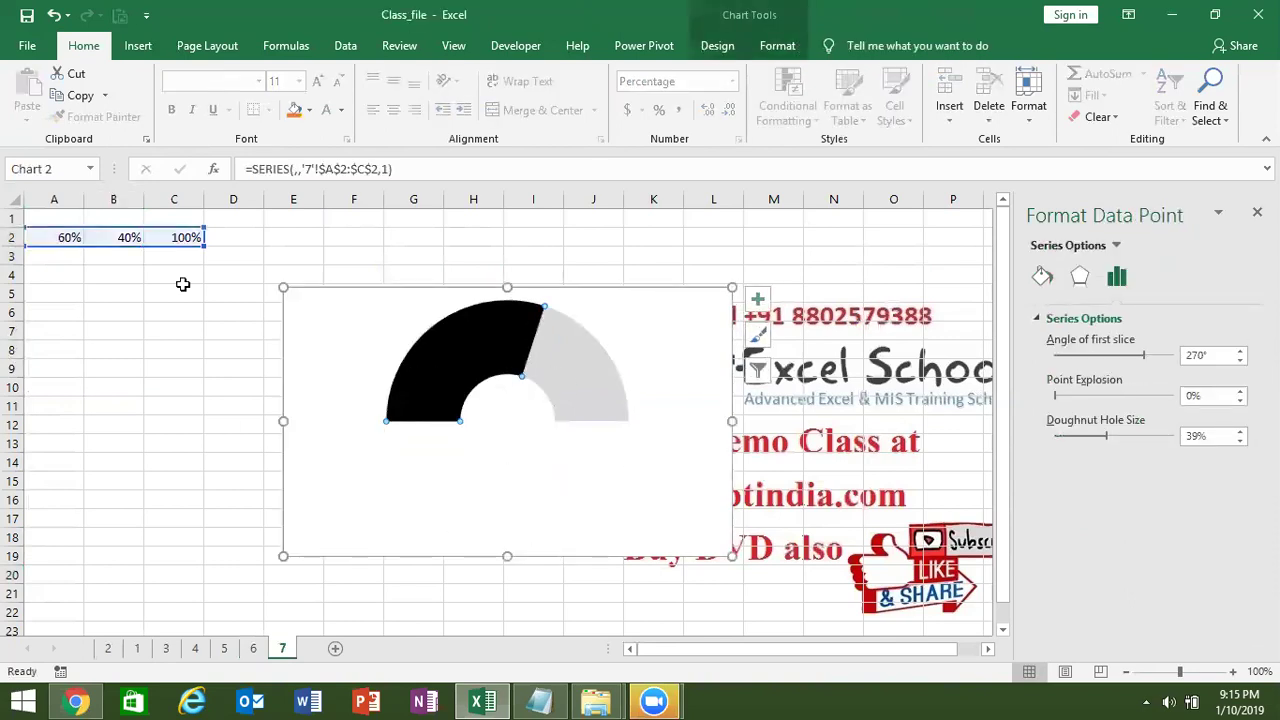
pyautogui.click(552, 372)
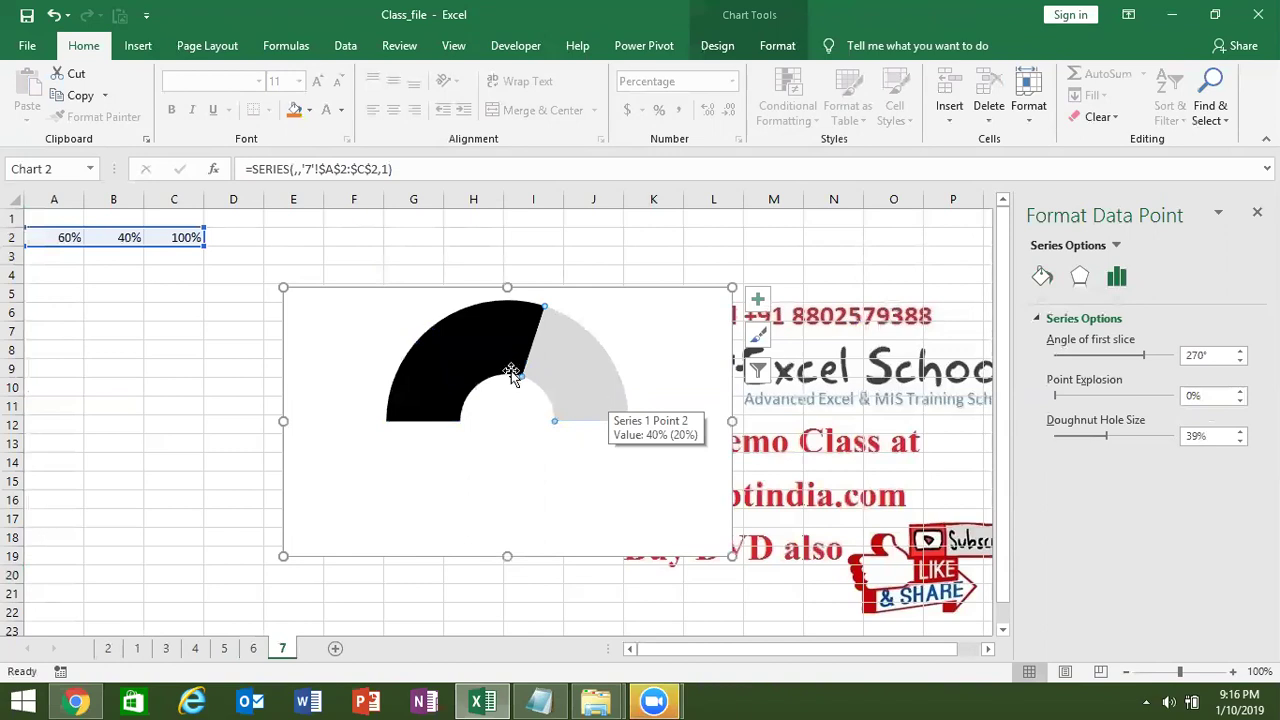
pyautogui.click(470, 362)
pyautogui.click(496, 472)
pyautogui.click(596, 380)
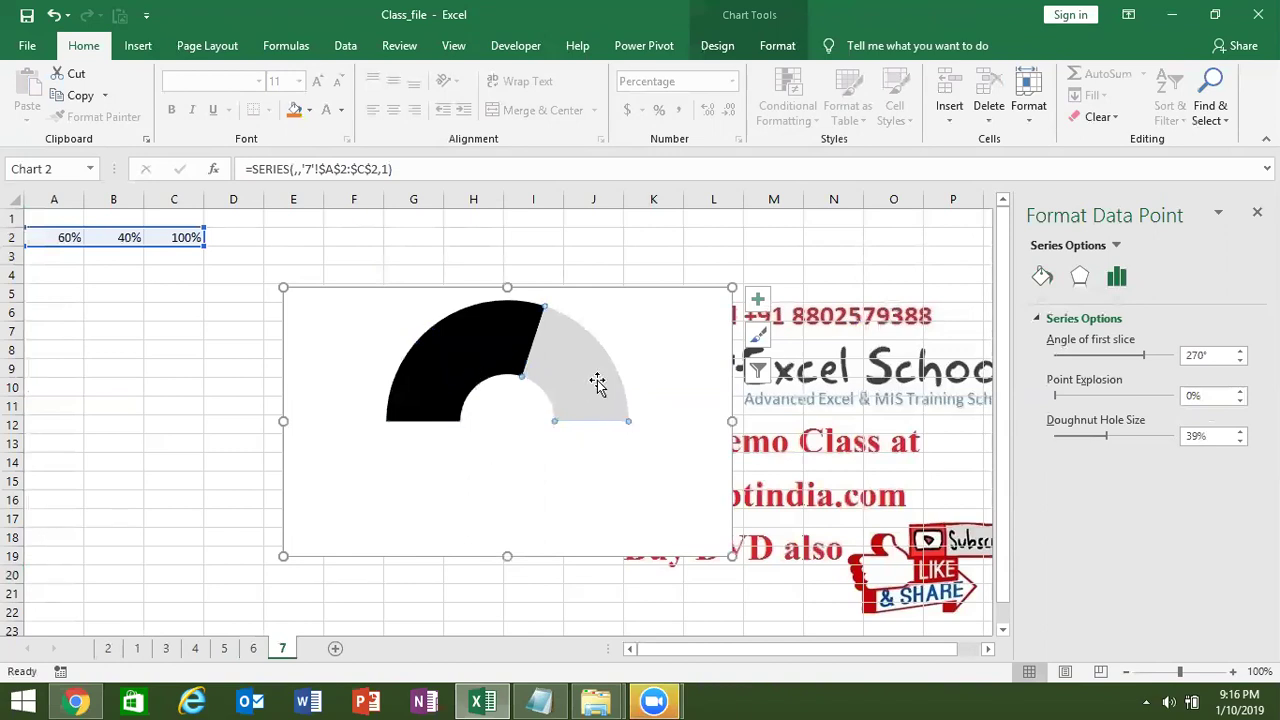
pyautogui.click(455, 333)
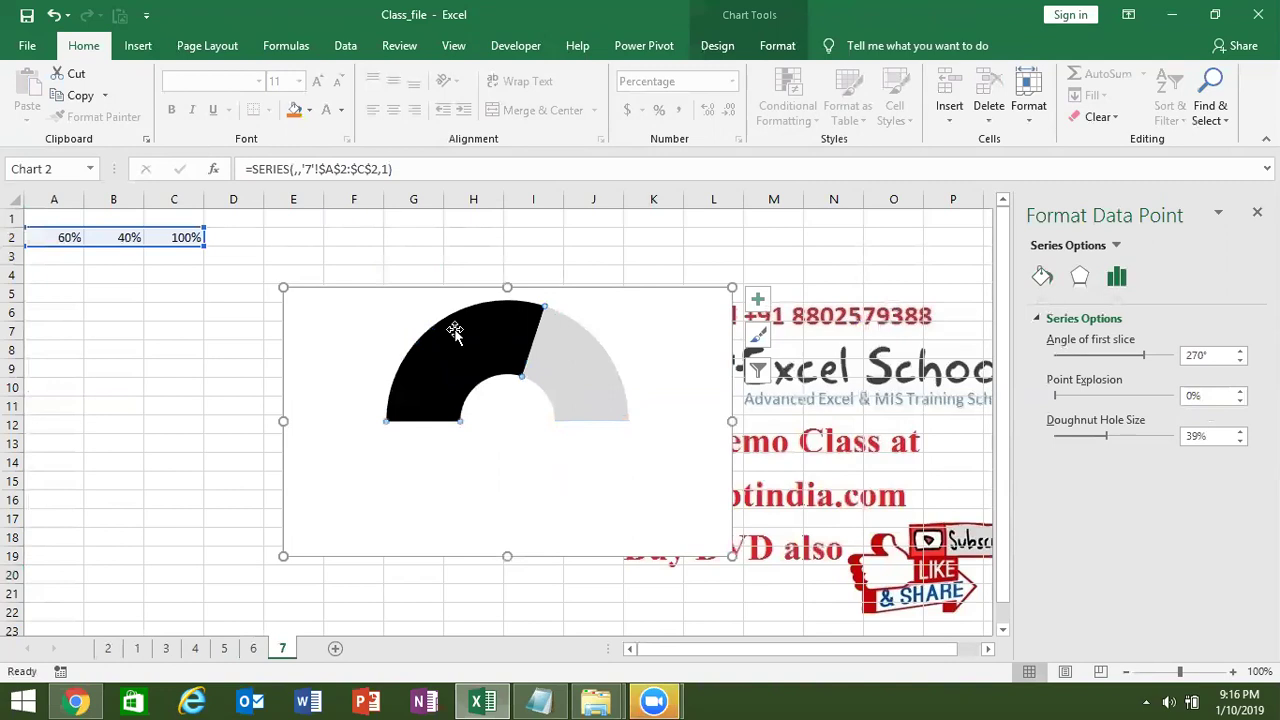
# - On sheet 7, set A2 to 40% and make B2 the formula =100%-A2
pyautogui.click(67, 236)
pyautogui.doubleClick(67, 236)
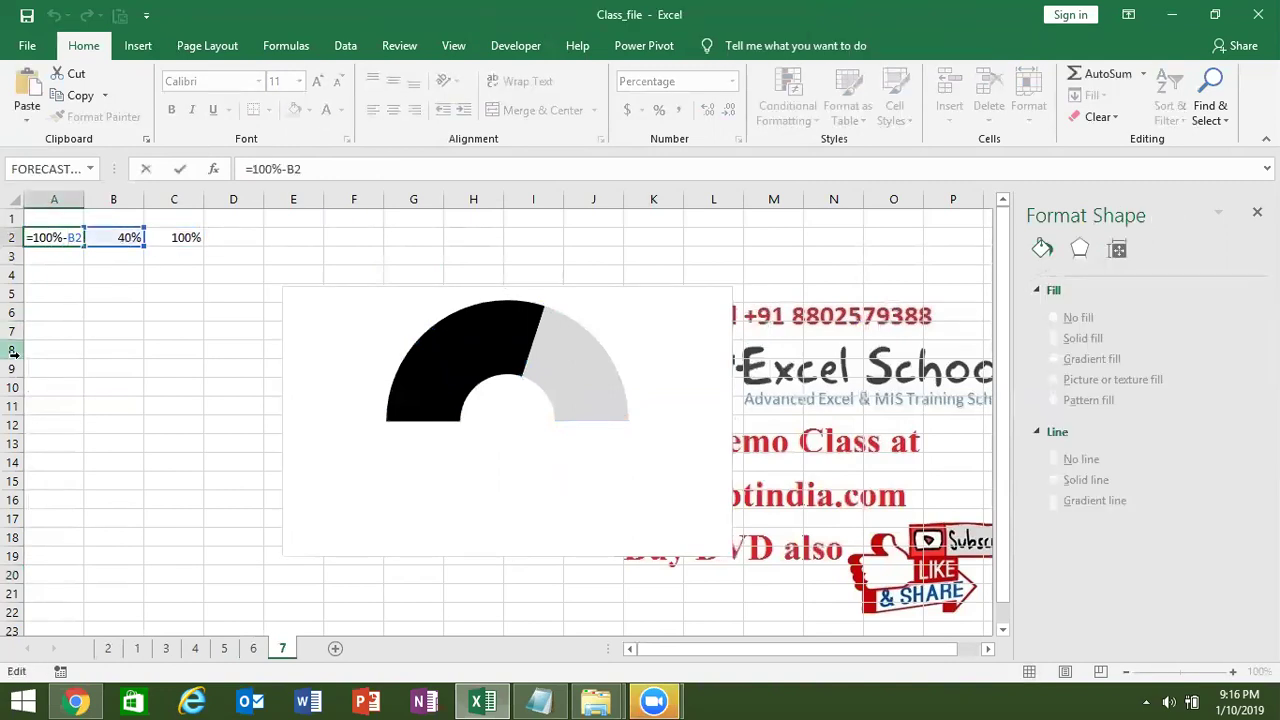
pyautogui.press('Escape')
pyautogui.write('40')
pyautogui.hotkey('ctrl', 'Return')
pyautogui.click(124, 238)
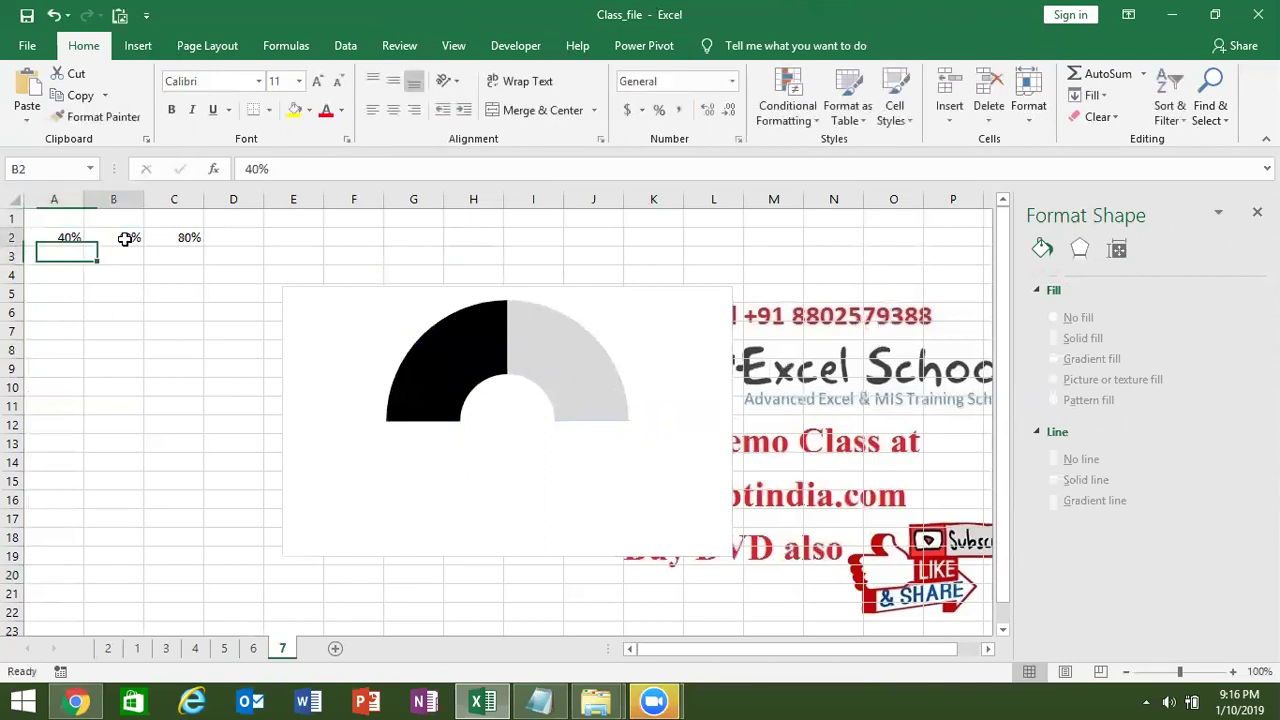
pyautogui.write('=100%')
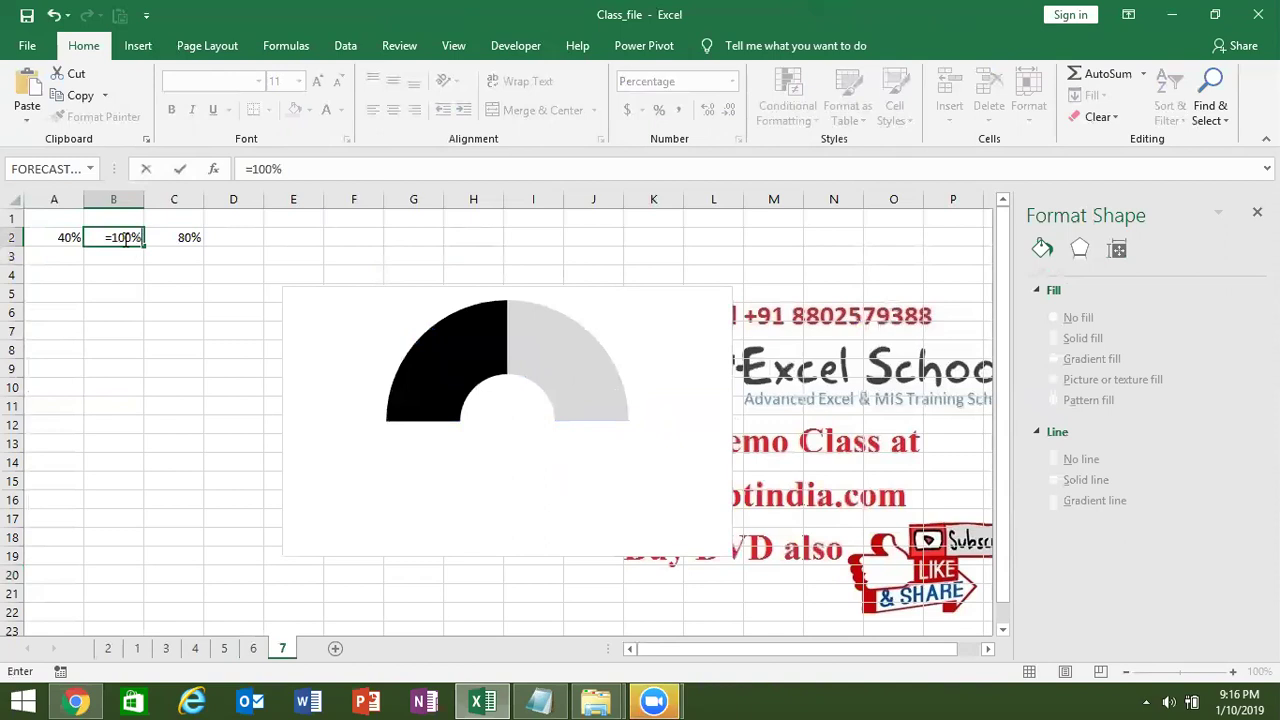
pyautogui.write('-')
pyautogui.click(63, 238)
pyautogui.press('Return')
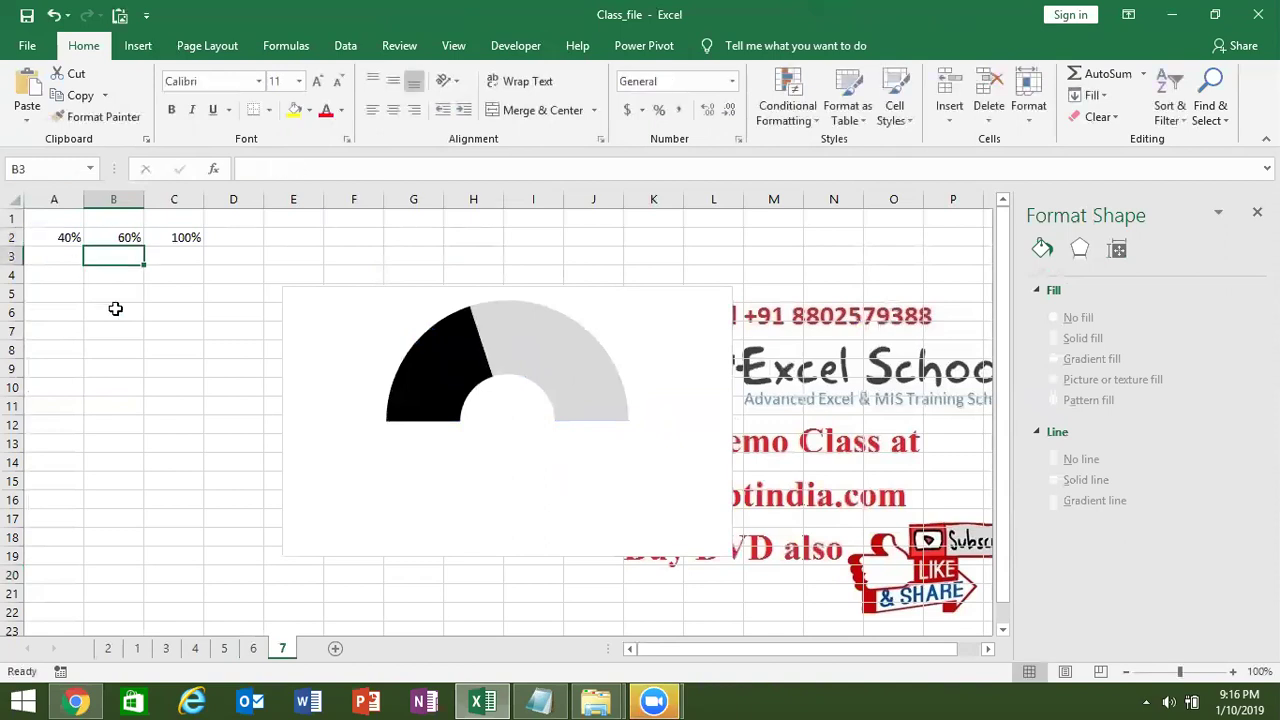
# - Try A2 values of 45%, 50% and 60%, ending with a 60/40 gauge
pyautogui.click(67, 242)
pyautogui.write('45')
pyautogui.press('Return')
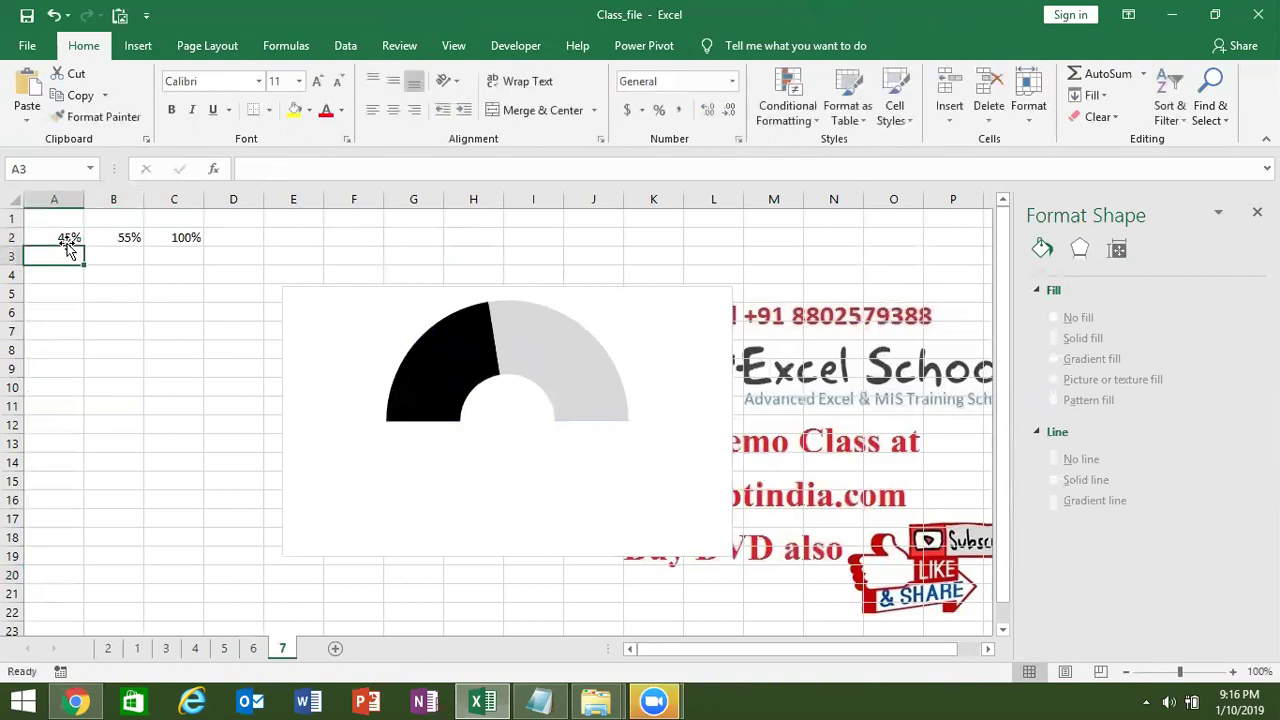
pyautogui.click(67, 242)
pyautogui.write('50')
pyautogui.press('Return')
pyautogui.click(67, 242)
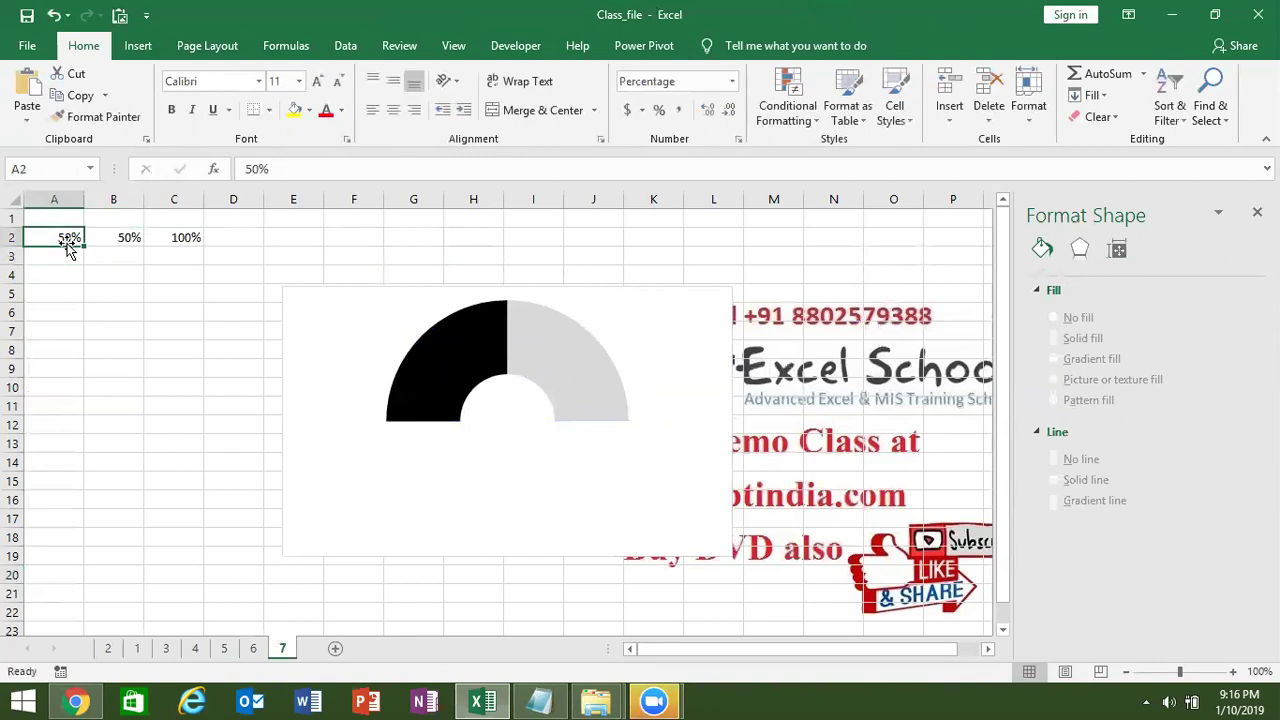
pyautogui.write('6')
pyautogui.press('Return')
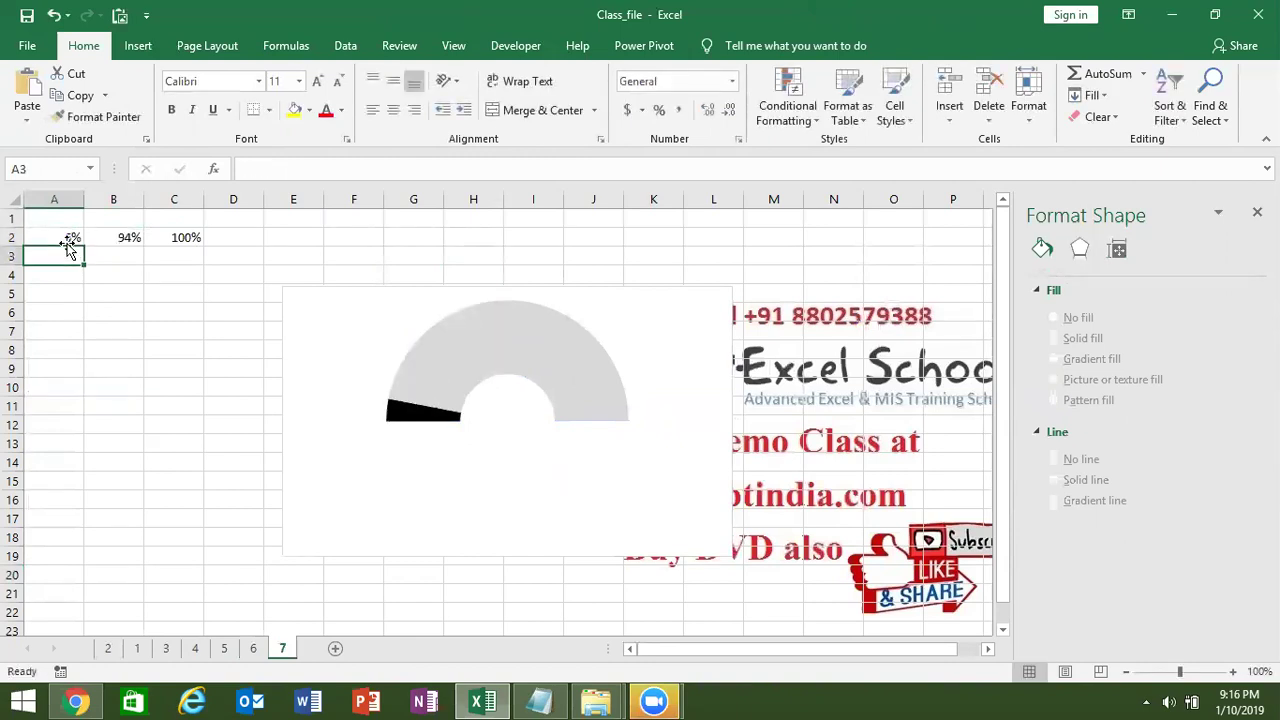
pyautogui.click(67, 242)
pyautogui.write('60')
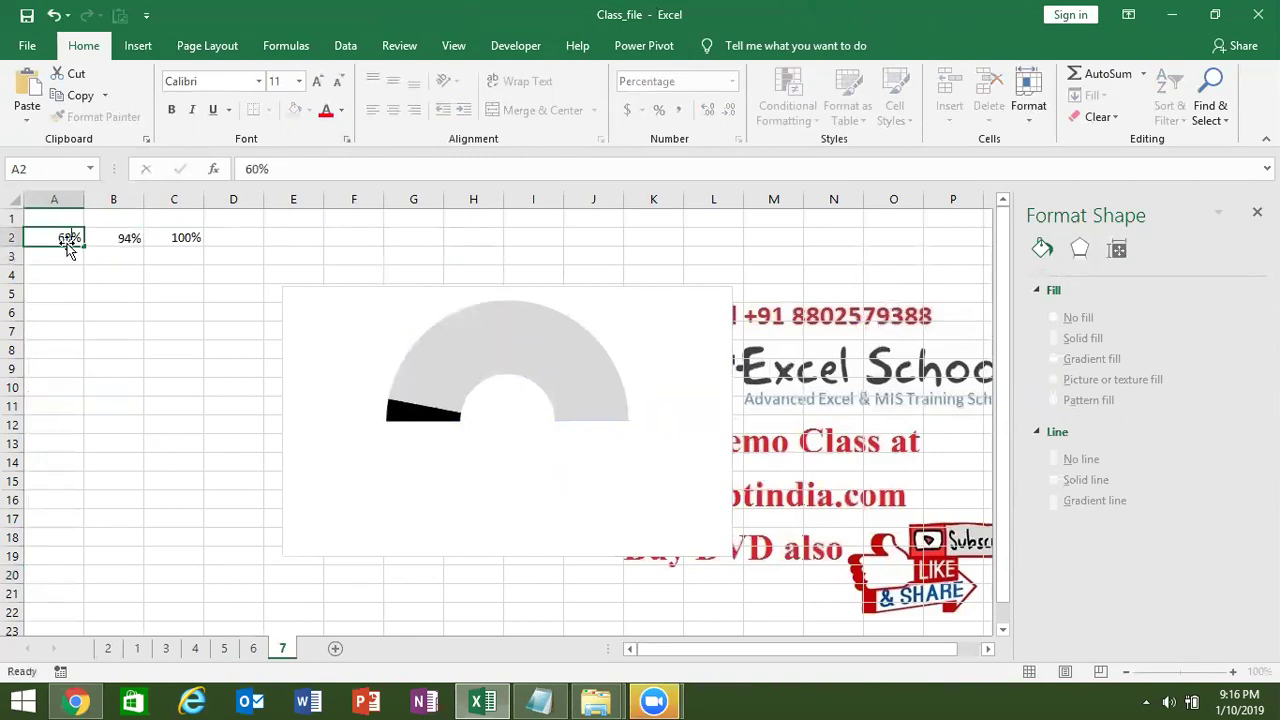
pyautogui.press('Return')
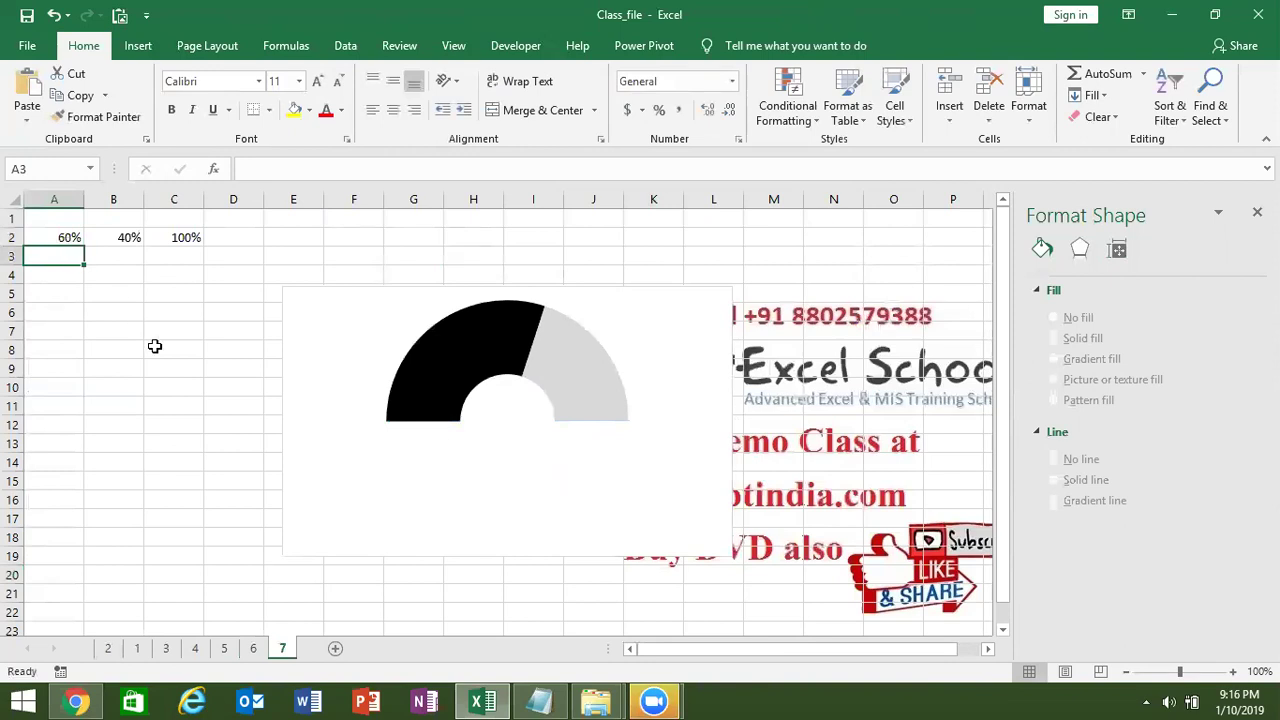
# - Add a new blank worksheet after sheet 7 and name it 8
pyautogui.click(153, 347)
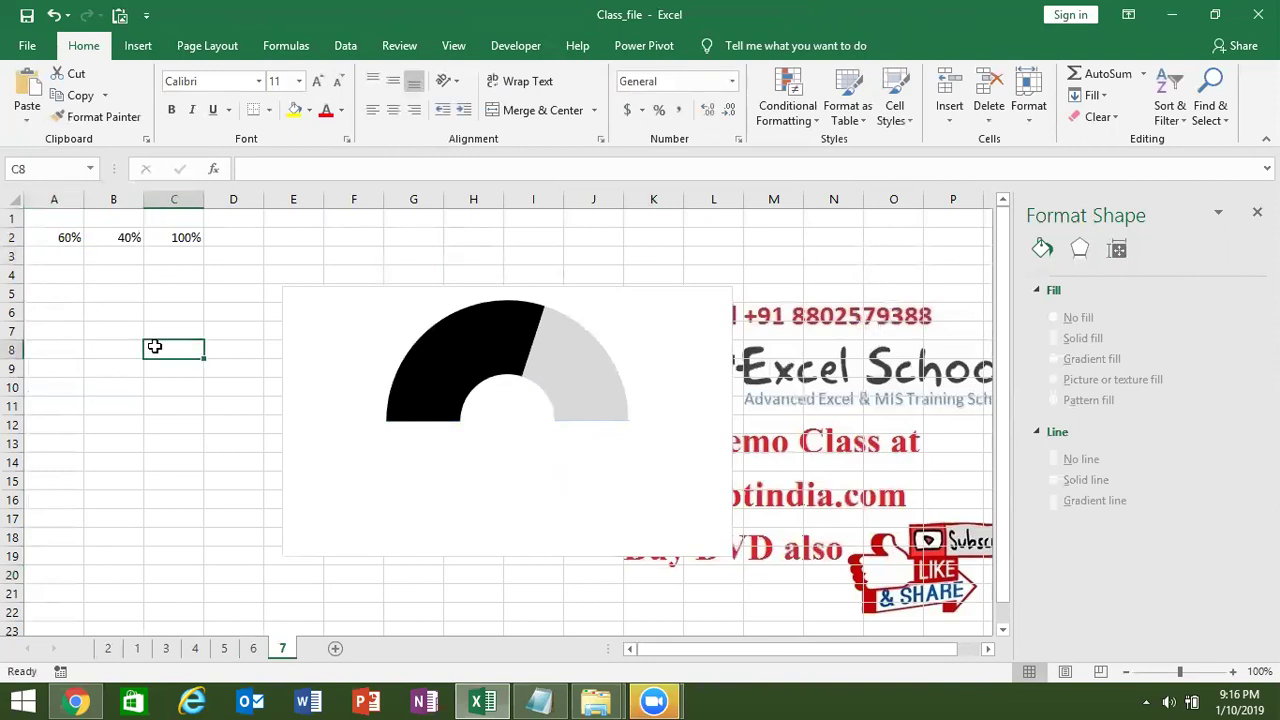
pyautogui.click(335, 648)
pyautogui.doubleClick(331, 650)
pyautogui.write('8')
pyautogui.press('Return')
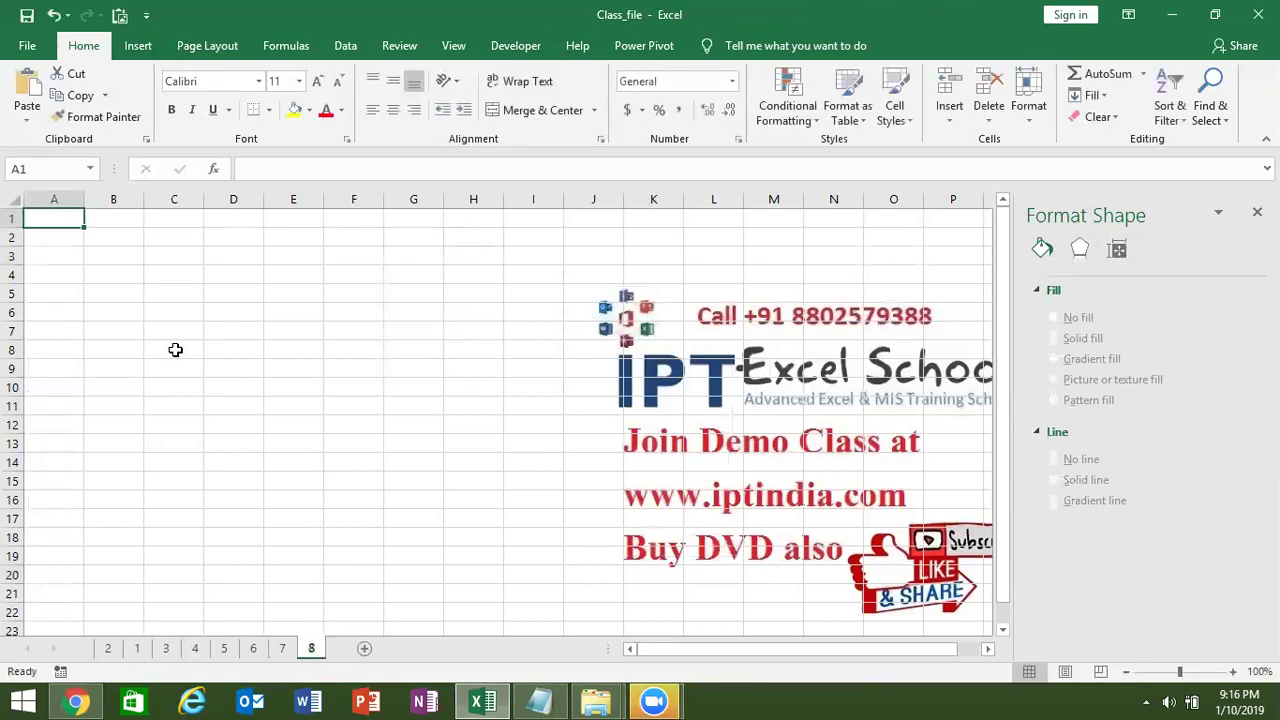
# - Enter 25% in cell B2 of sheet 8, correcting the earlier mistyped entries
pyautogui.click(104, 224)
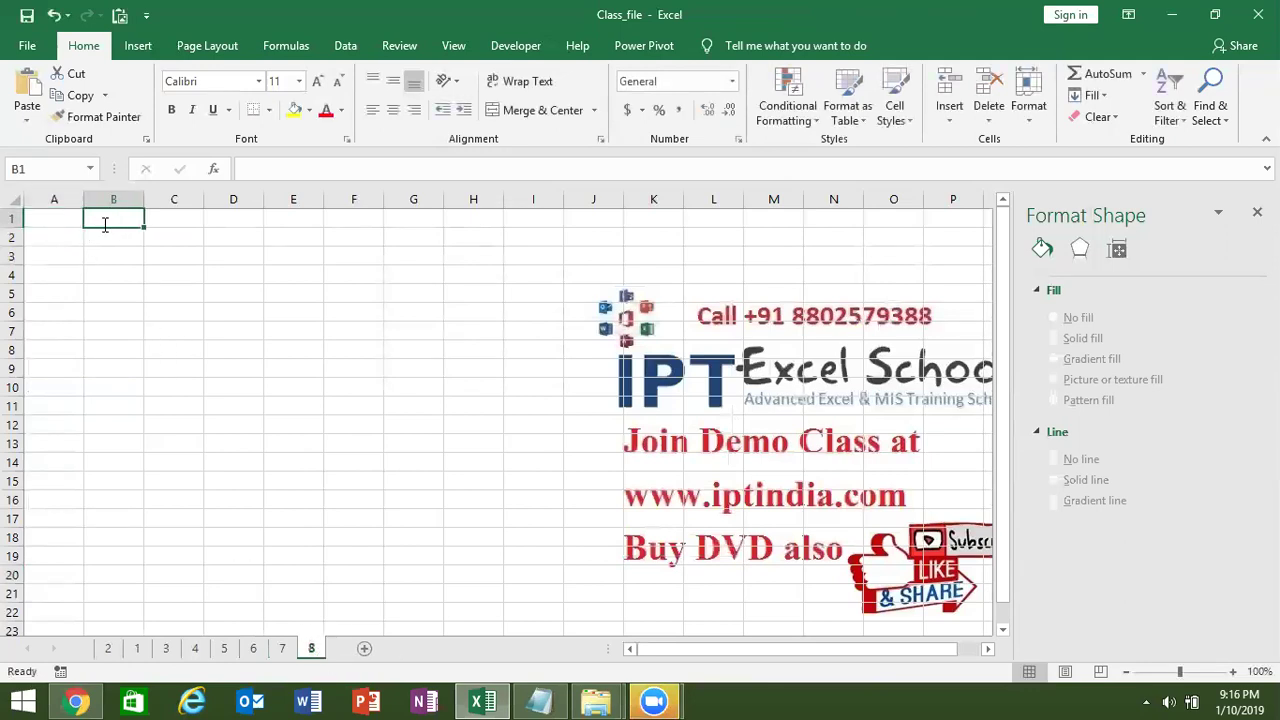
pyautogui.write('25')
pyautogui.press('Escape')
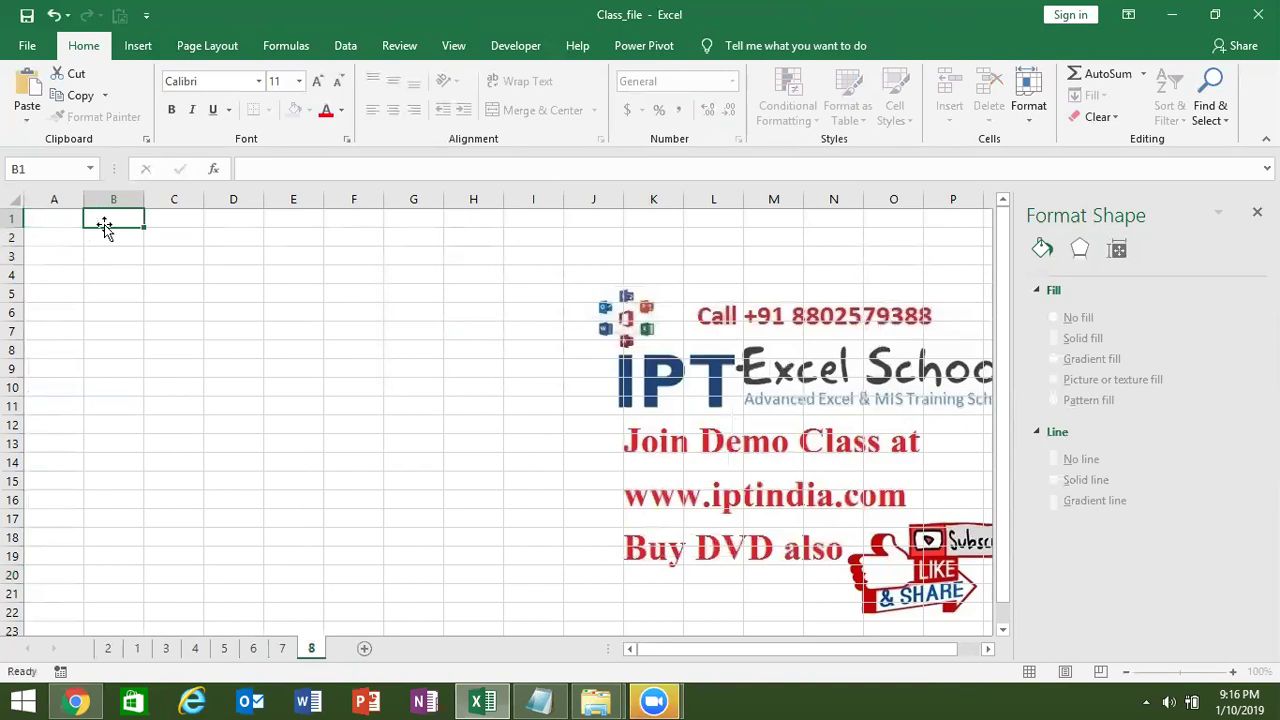
pyautogui.click(106, 231)
pyautogui.write('255')
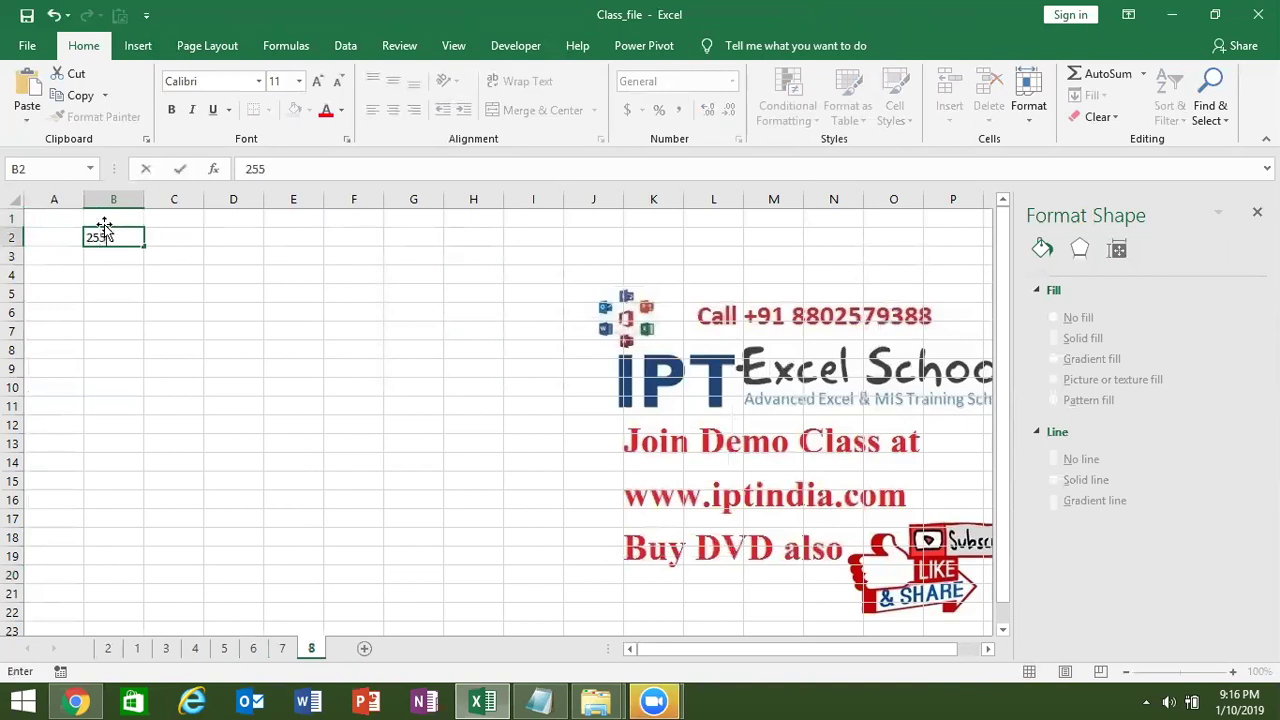
pyautogui.press('Return')
pyautogui.click(105, 230)
pyautogui.write('2')
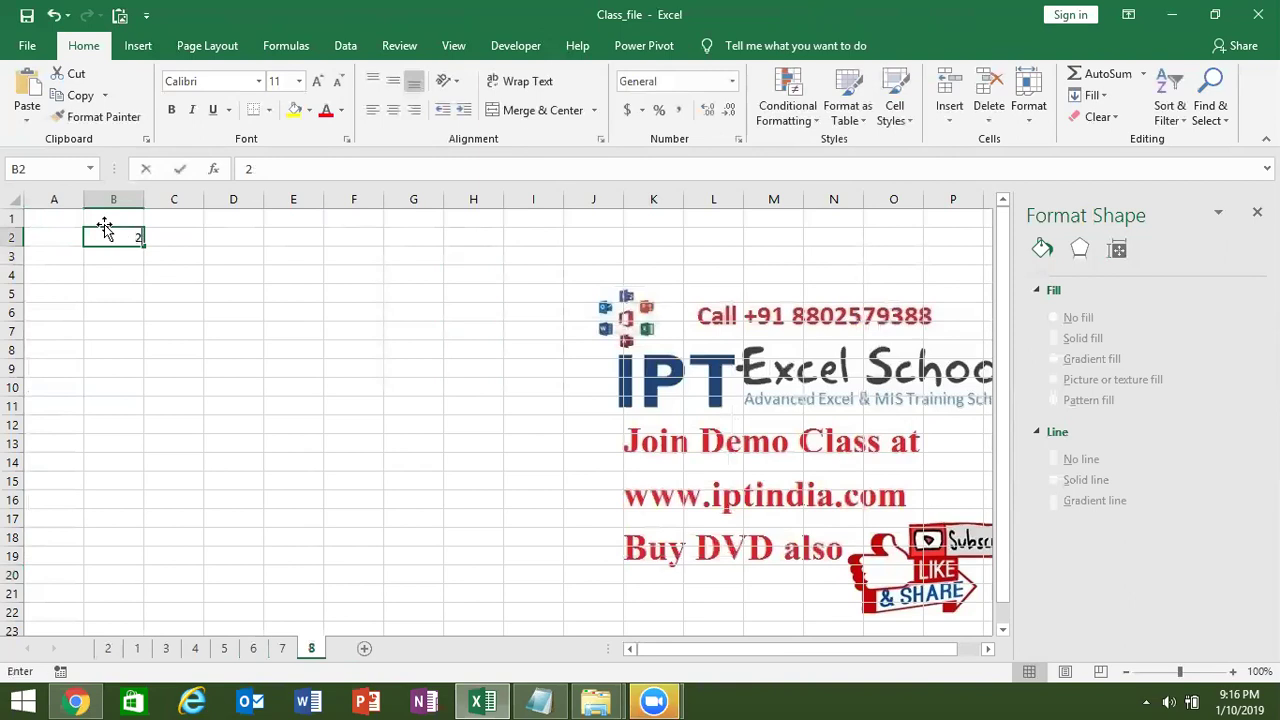
pyautogui.write('5%')
pyautogui.press('Return')
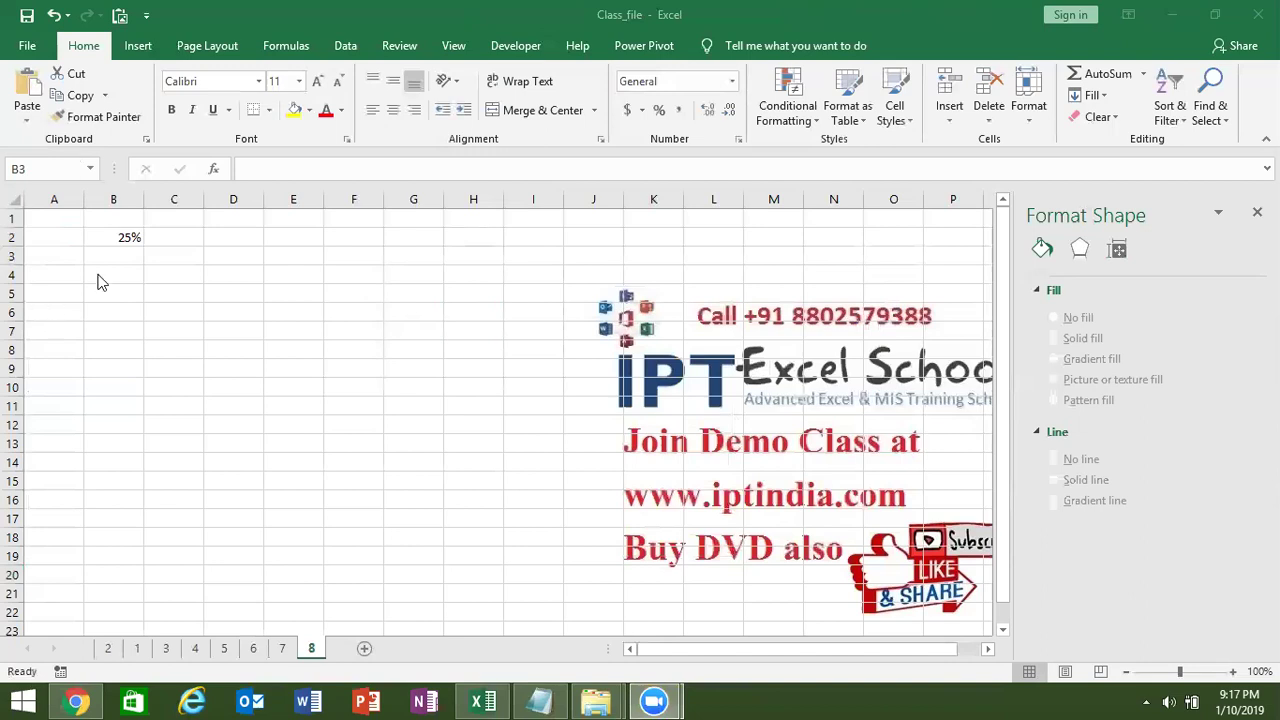
# - Enter the formula =B2/2 in cell B4
pyautogui.click(66, 234)
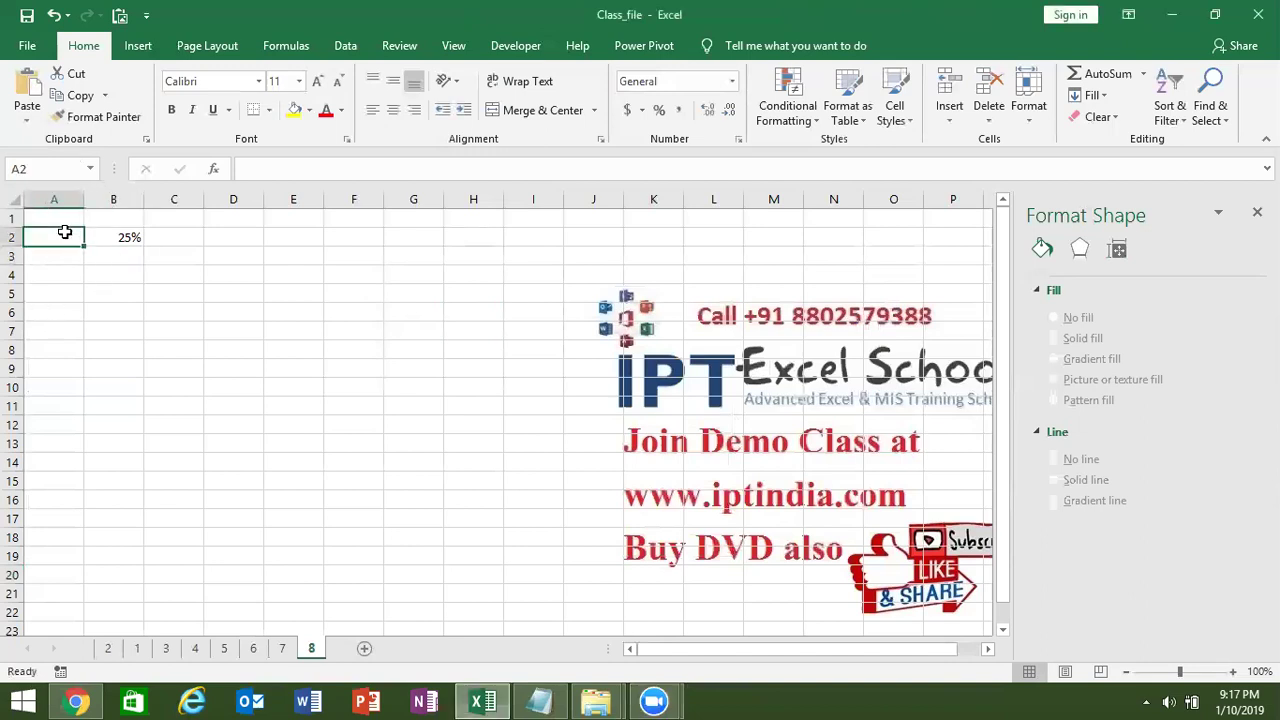
pyautogui.click(104, 275)
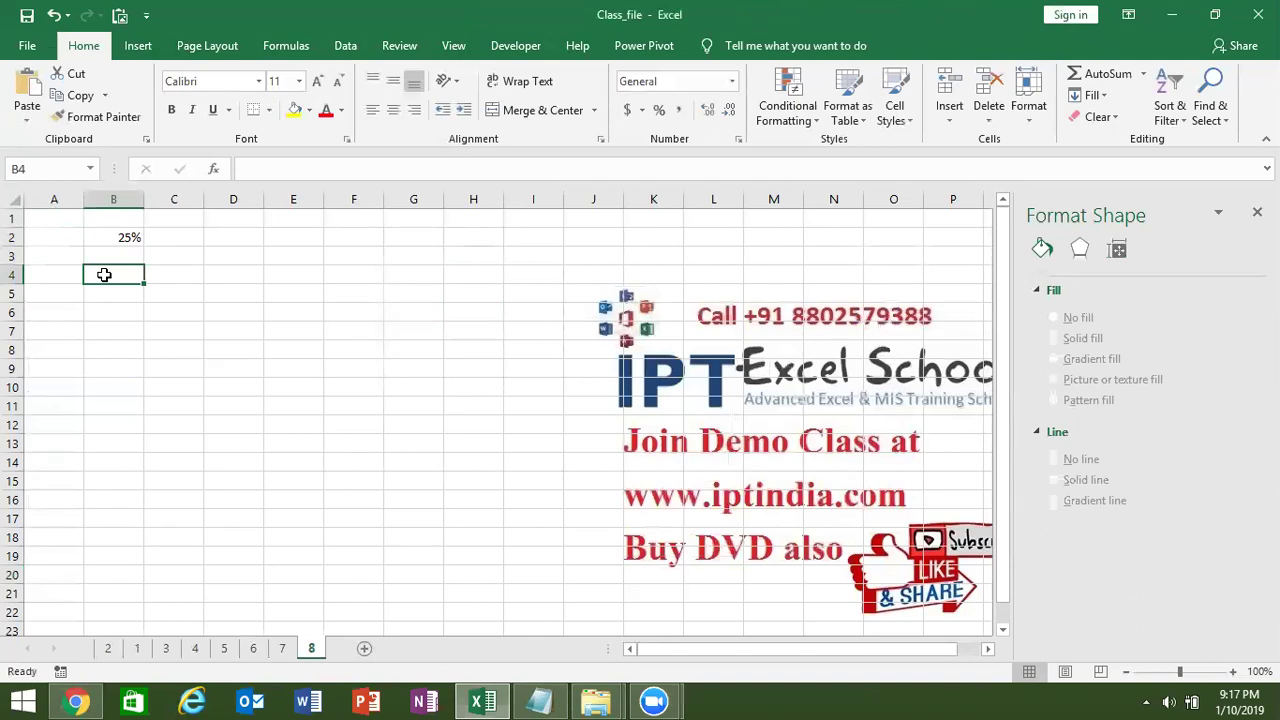
pyautogui.write('50%-')
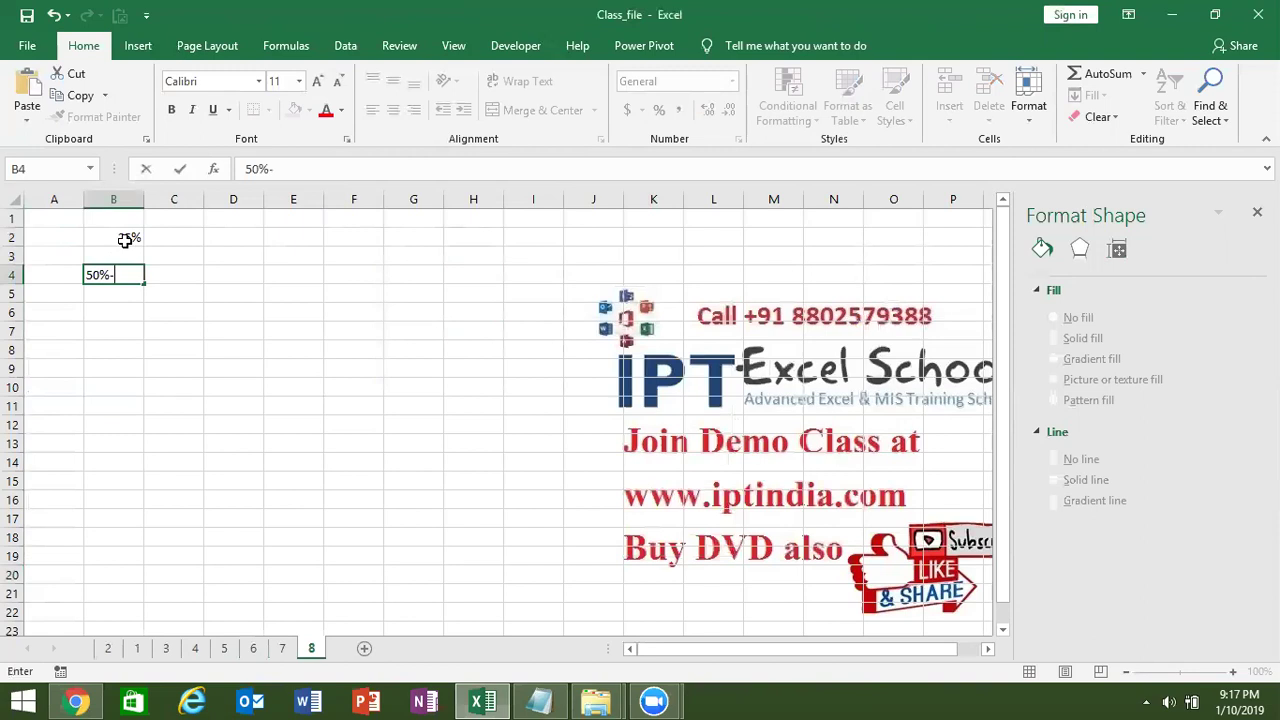
pyautogui.click(127, 237)
pyautogui.click(111, 270)
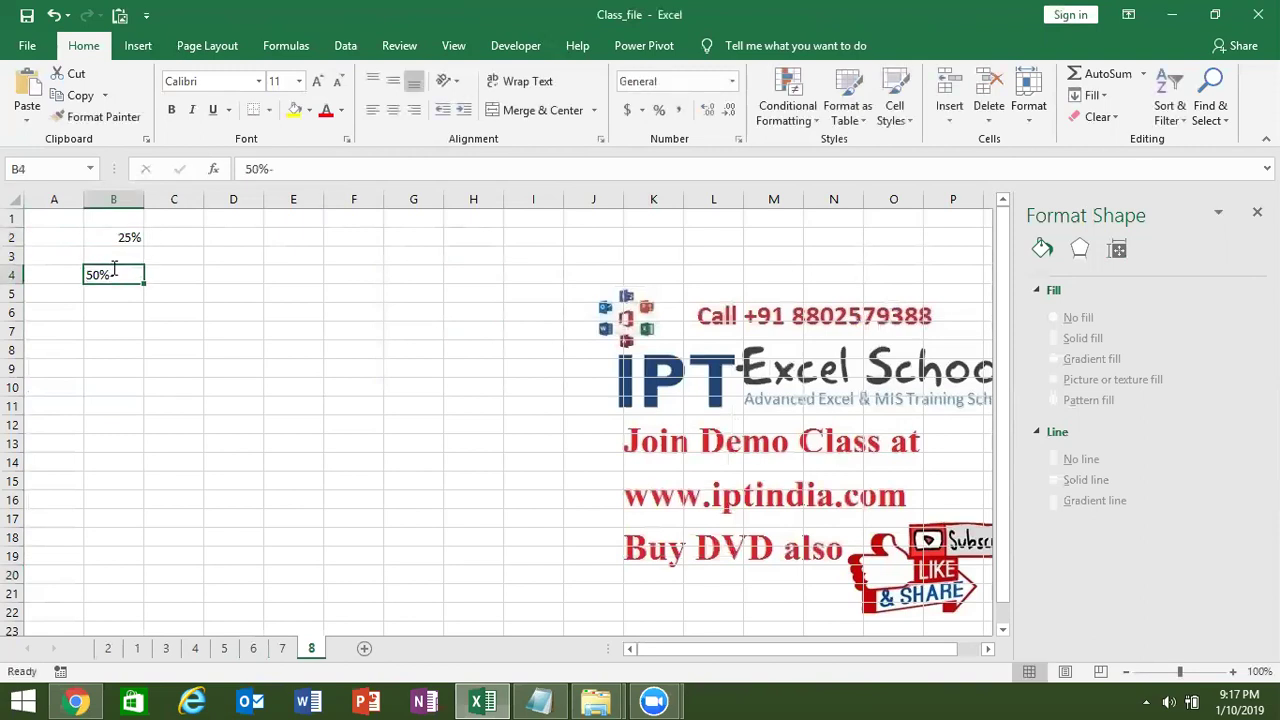
pyautogui.write('=')
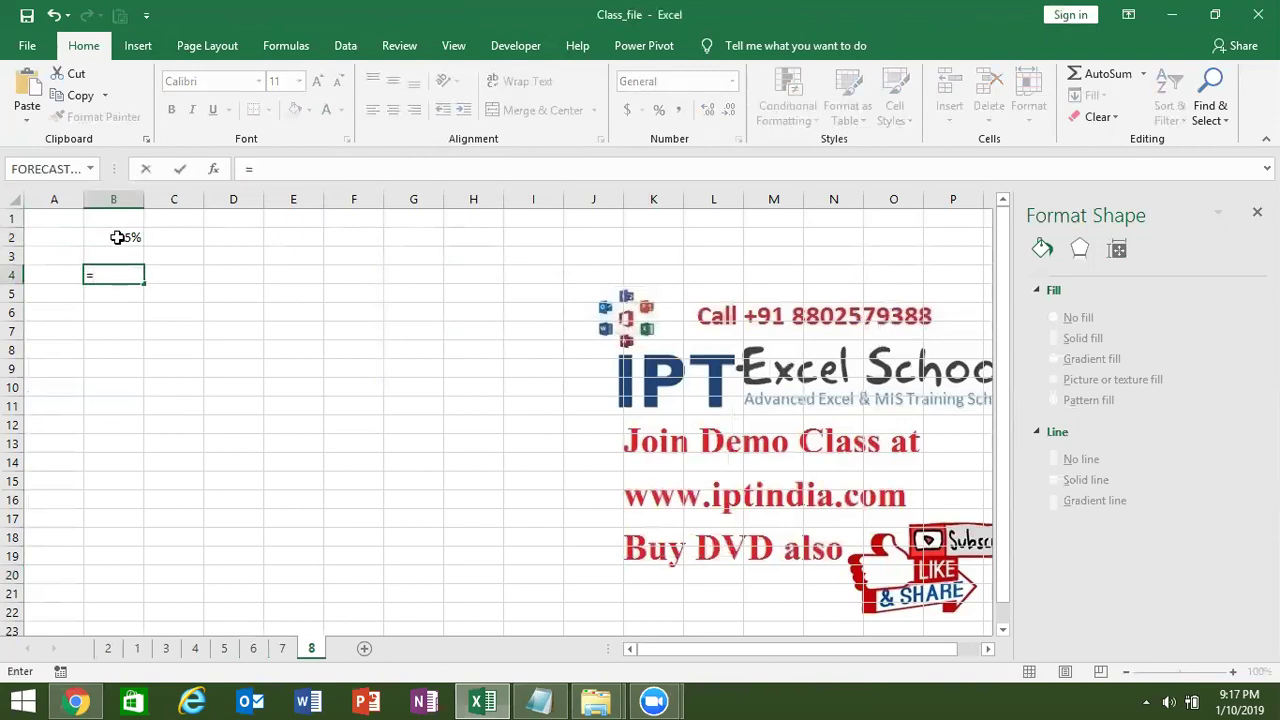
pyautogui.click(117, 237)
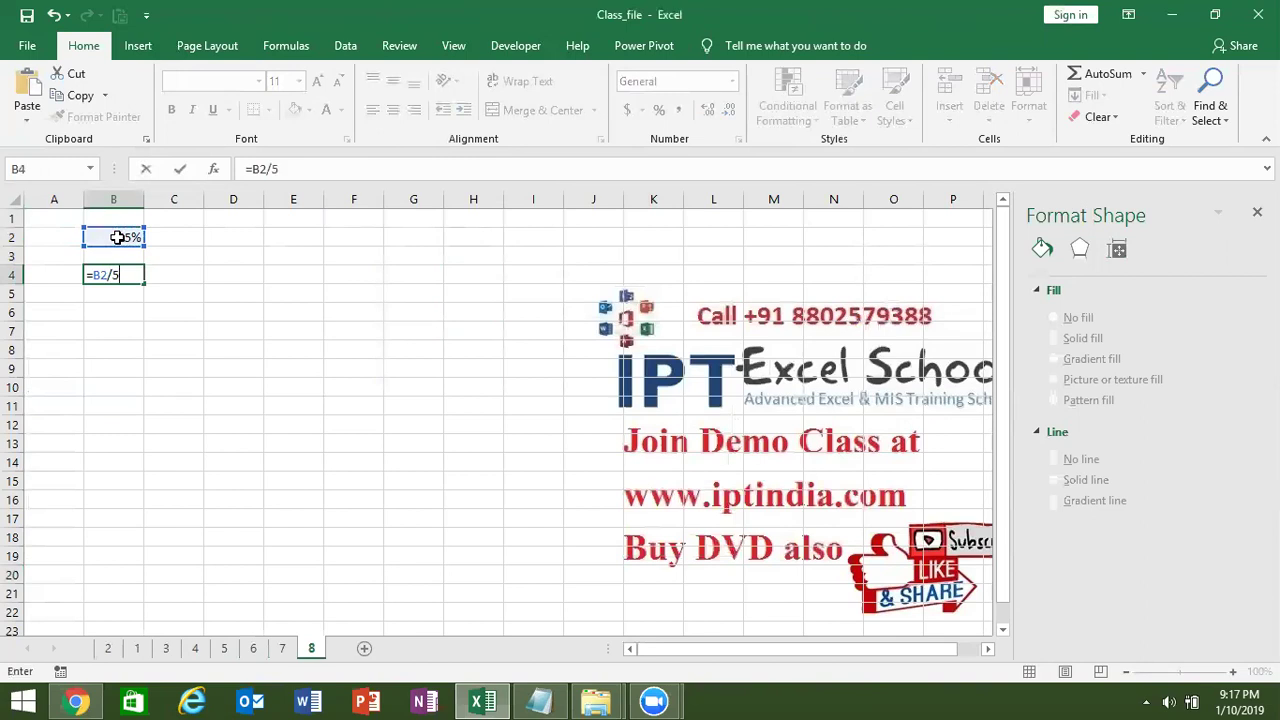
pyautogui.write('2')
pyautogui.press('Return')
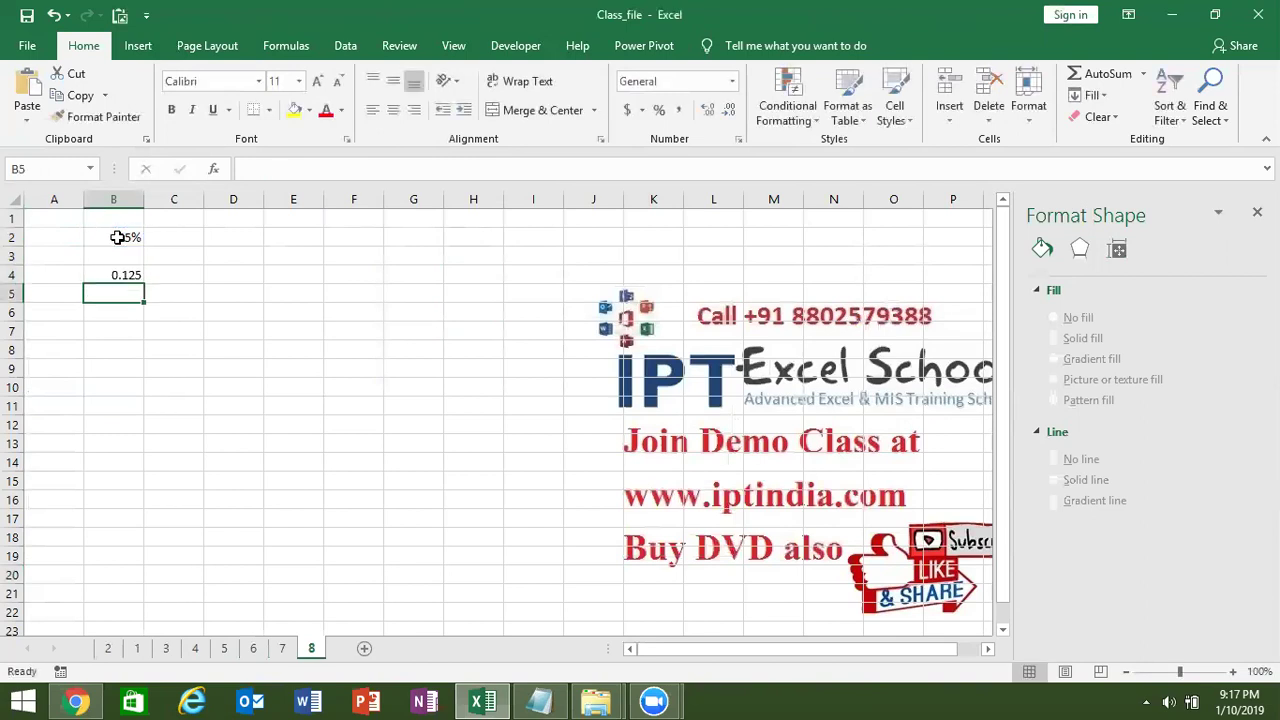
# - Enter =50%-B4 in B5 and 50% in B6
pyautogui.write('=')
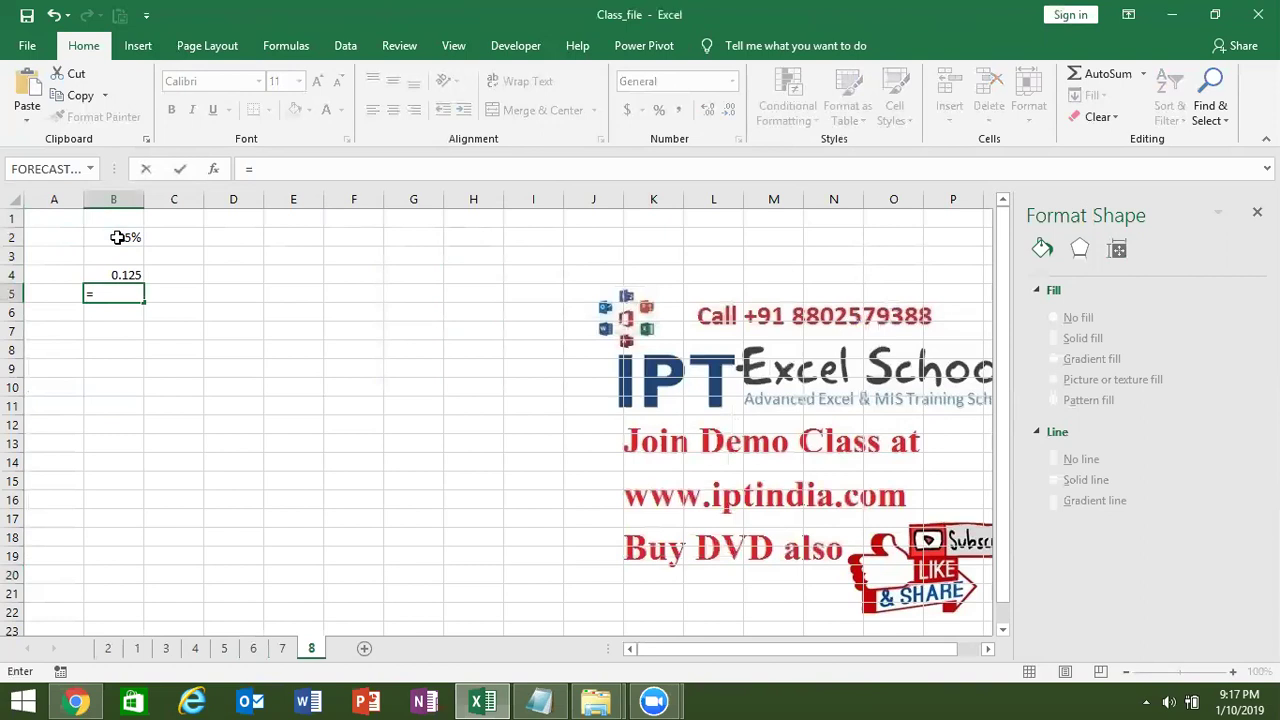
pyautogui.write('50%-')
pyautogui.write('B4')
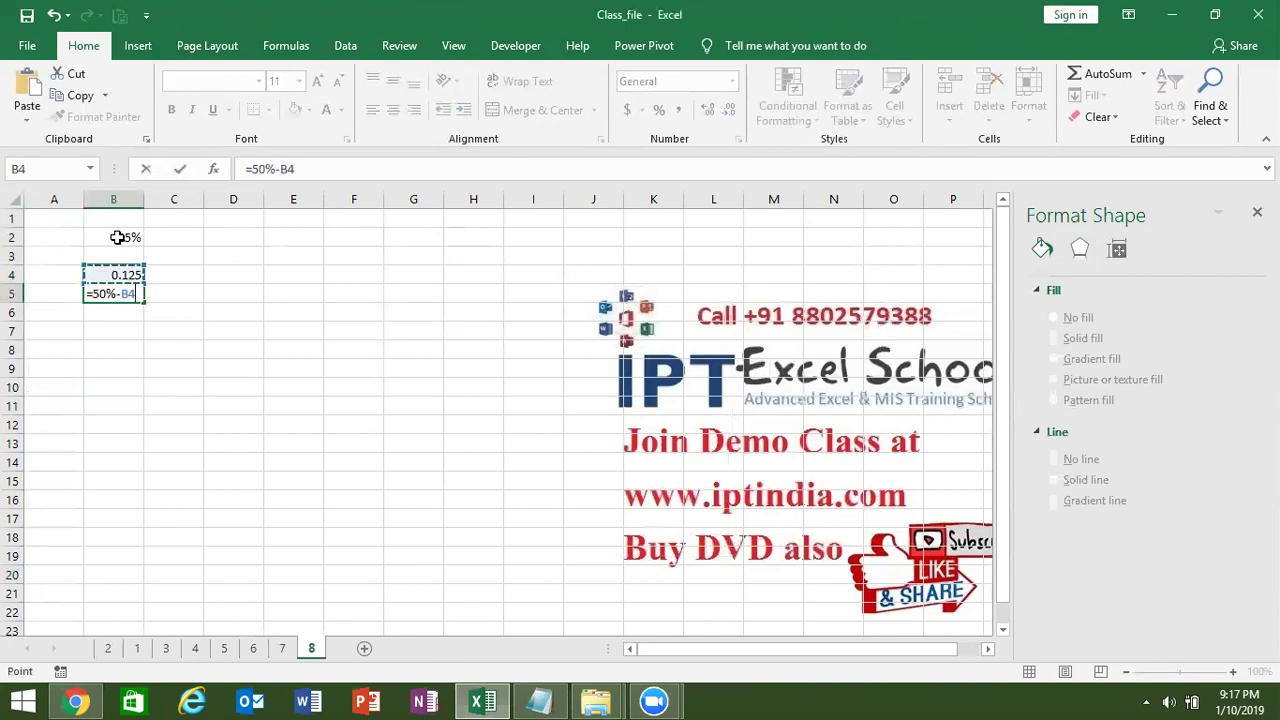
pyautogui.press('Return')
pyautogui.write('50')
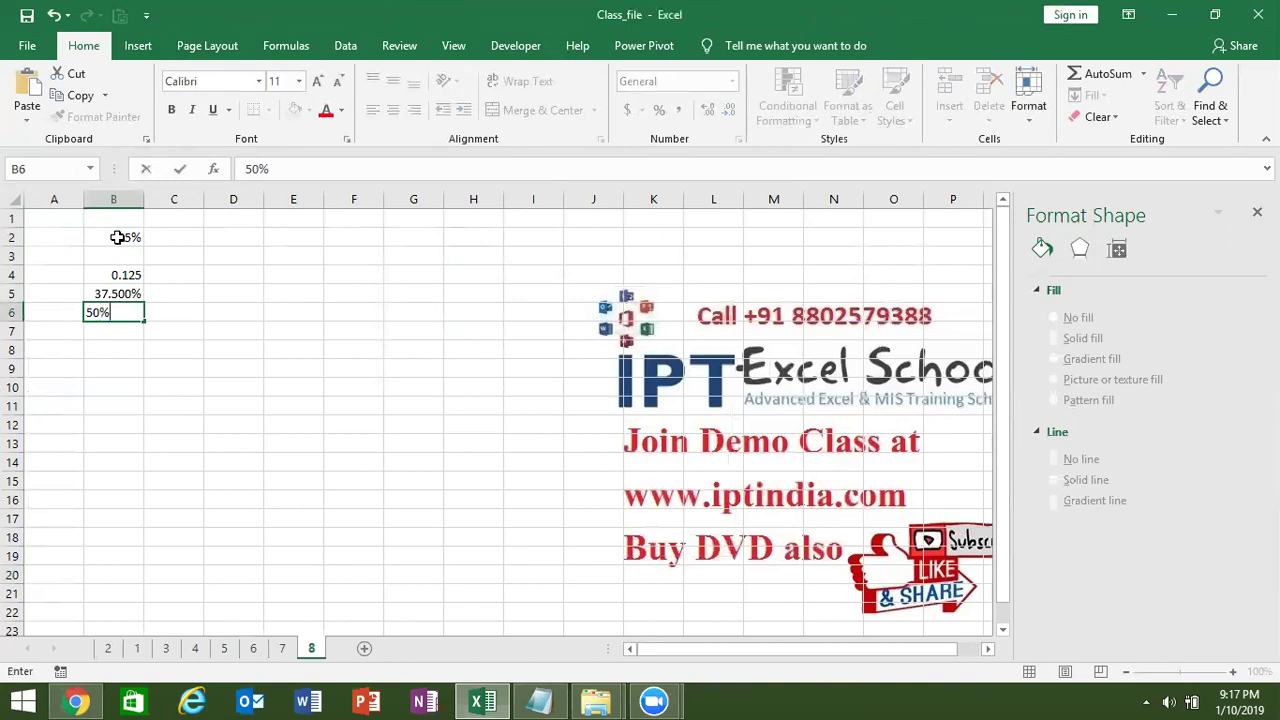
pyautogui.press('Return')
# - Apply Percent Style to B4 and B5, then select the range B4:B6
pyautogui.press('Up')
pyautogui.press('Up')
pyautogui.press('Up')
pyautogui.press('Up')
pyautogui.press('Up')
pyautogui.press('Down')
pyautogui.press('Down')
pyautogui.click(658, 112)
pyautogui.click(116, 294)
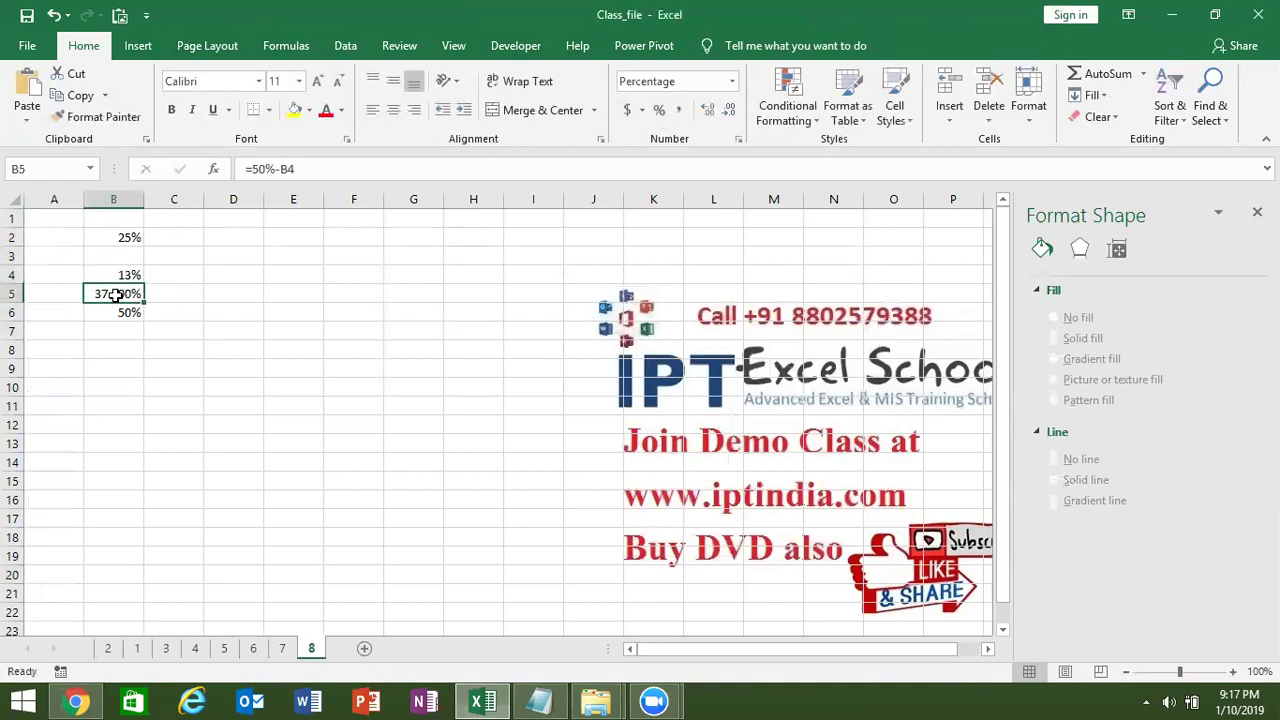
pyautogui.click(658, 112)
pyautogui.hotkey('shift', 'Up')
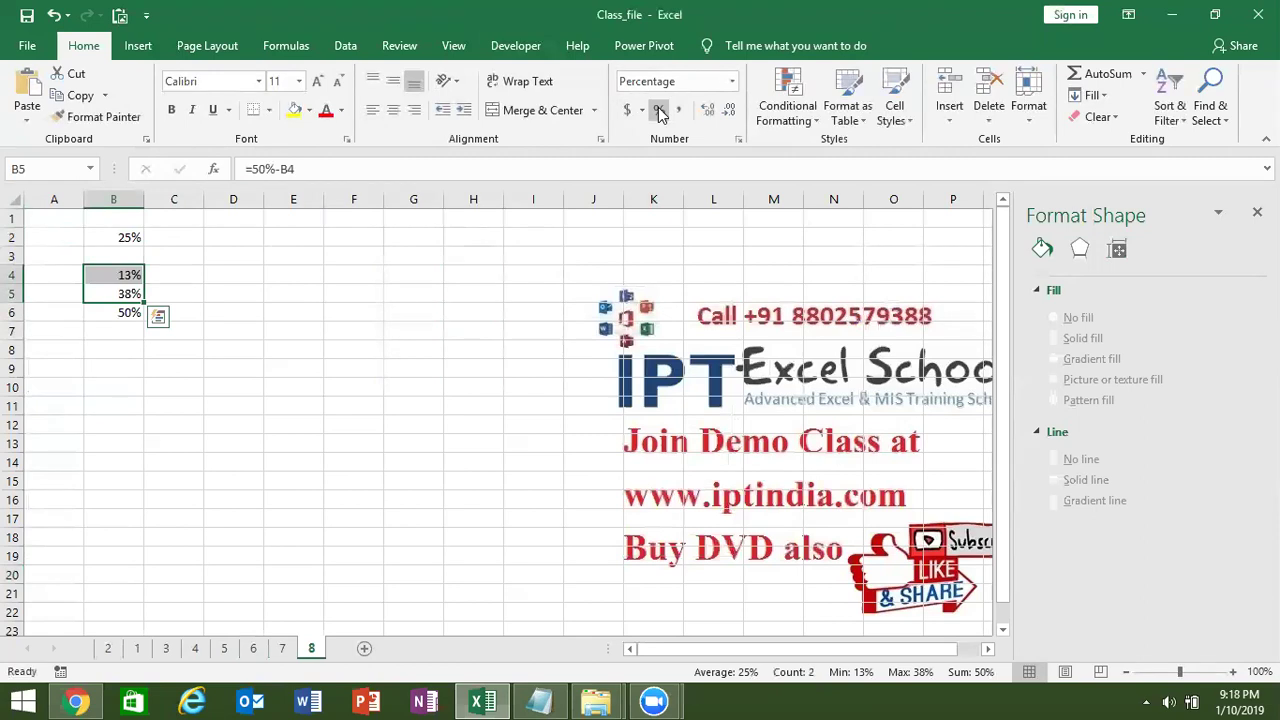
pyautogui.press('Down')
pyautogui.press('Up')
pyautogui.press('Up')
pyautogui.hotkey('shift', 'Down')
pyautogui.hotkey('shift', 'Down')
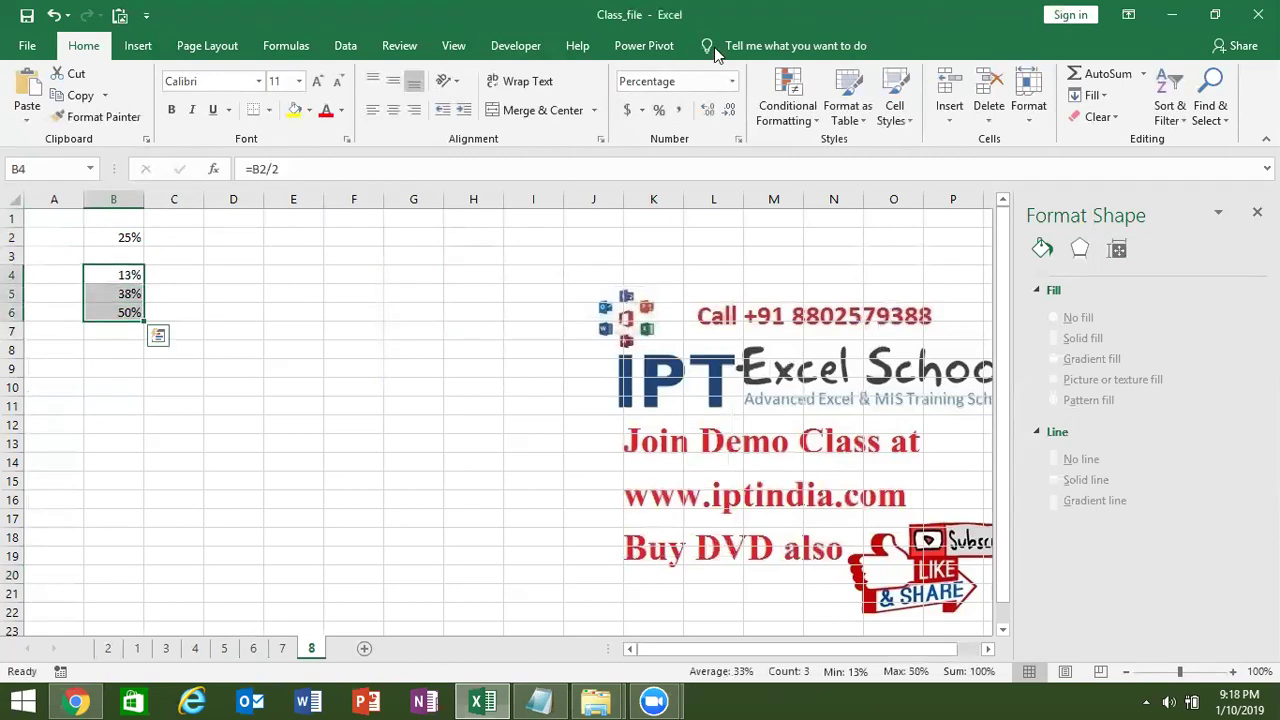
pyautogui.hotkey('alt', 'Tab')
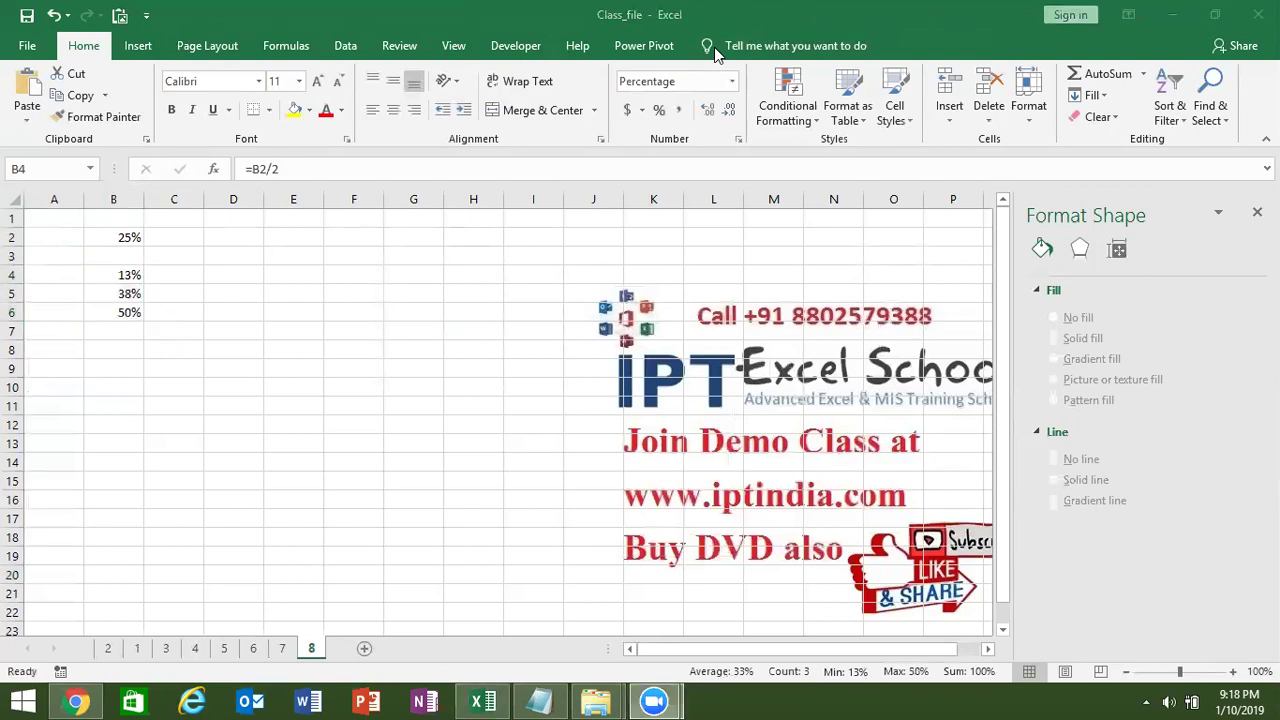
pyautogui.hotkey('alt', 'Tab')
# - Insert a 2-D pie chart of B4:B6 and move it beside the data
pyautogui.hotkey('alt', 'n')
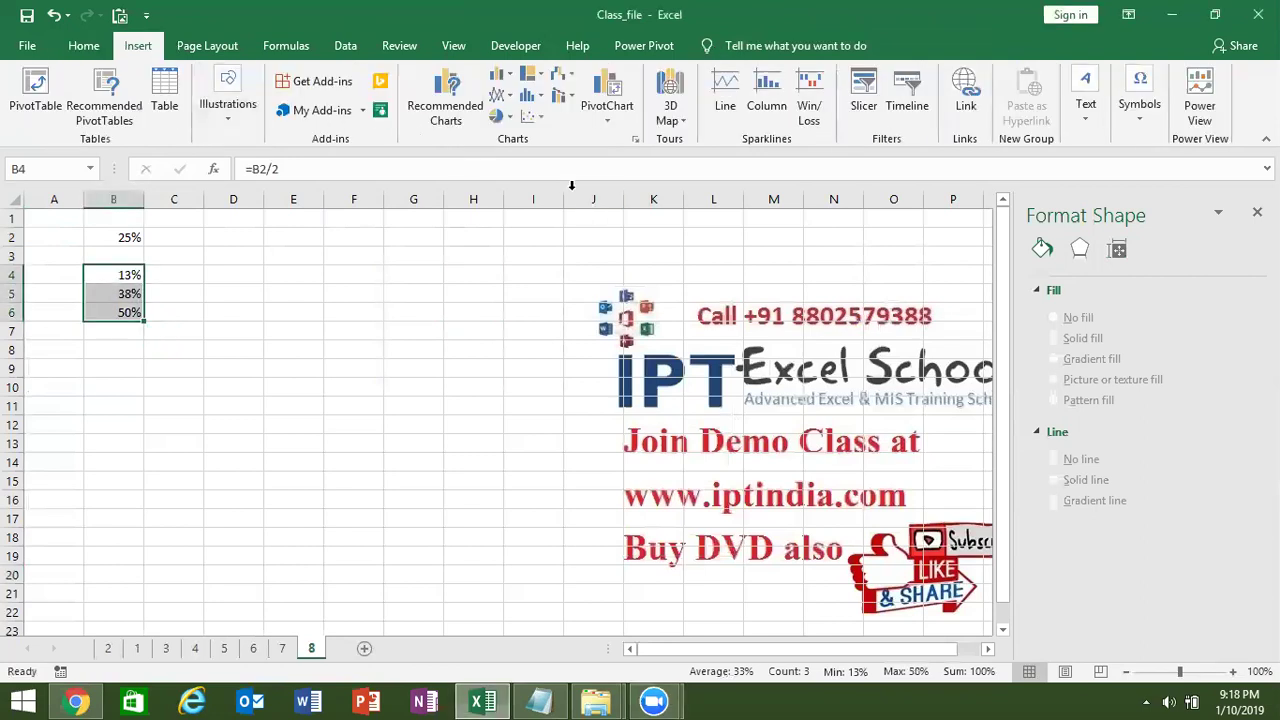
pyautogui.click(503, 120)
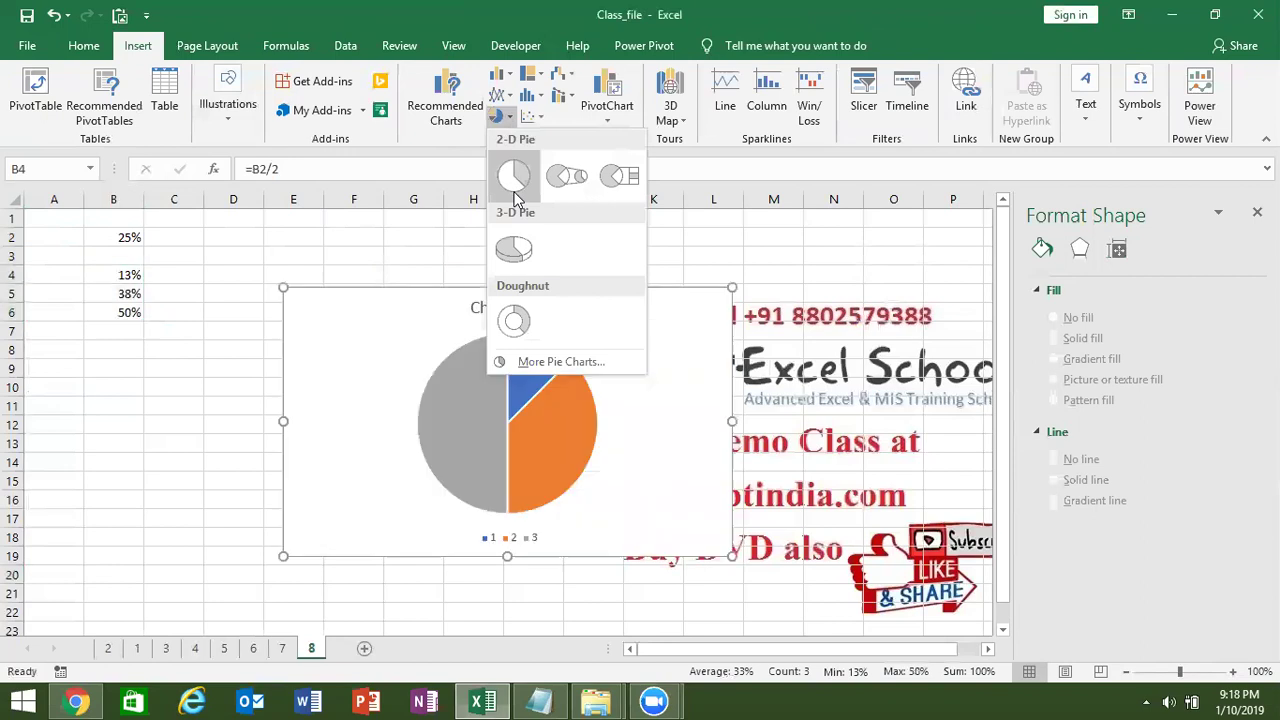
pyautogui.click(509, 173)
pyautogui.moveTo(449, 294); pyautogui.dragTo(377, 255)
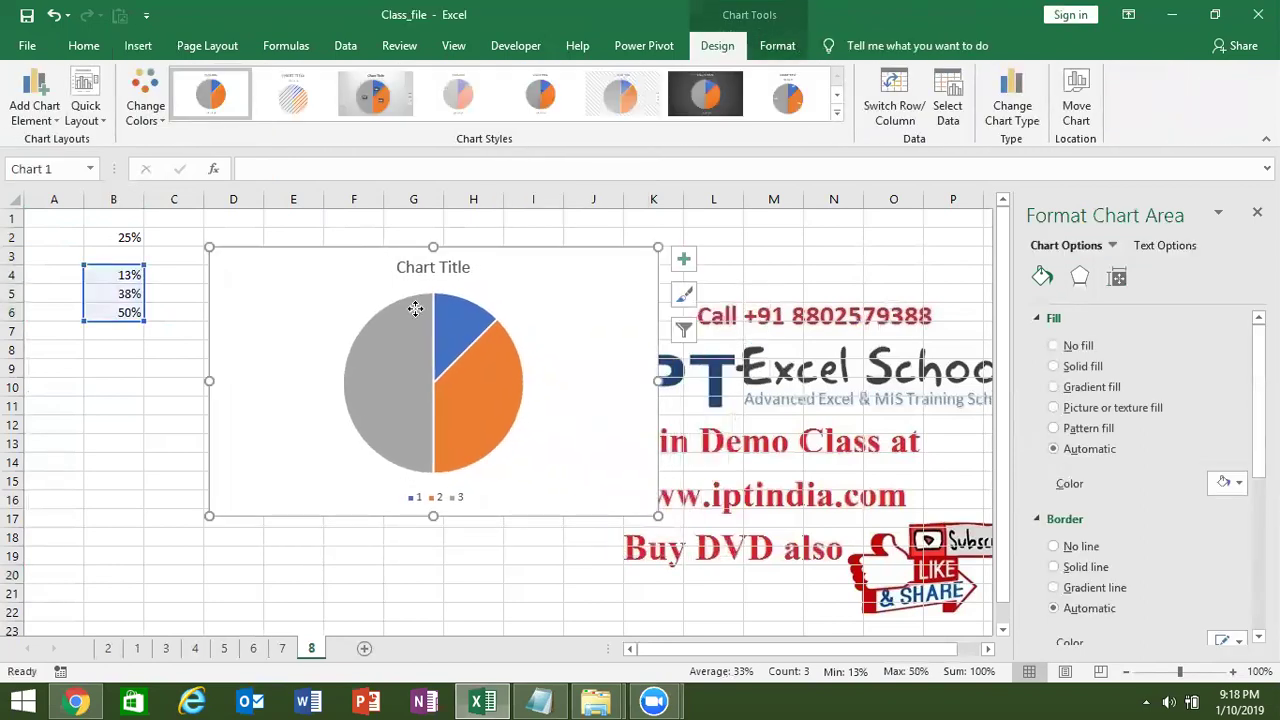
# - Rotate the pie so its first slice angle is 270°
pyautogui.click(415, 309)
pyautogui.click(1117, 277)
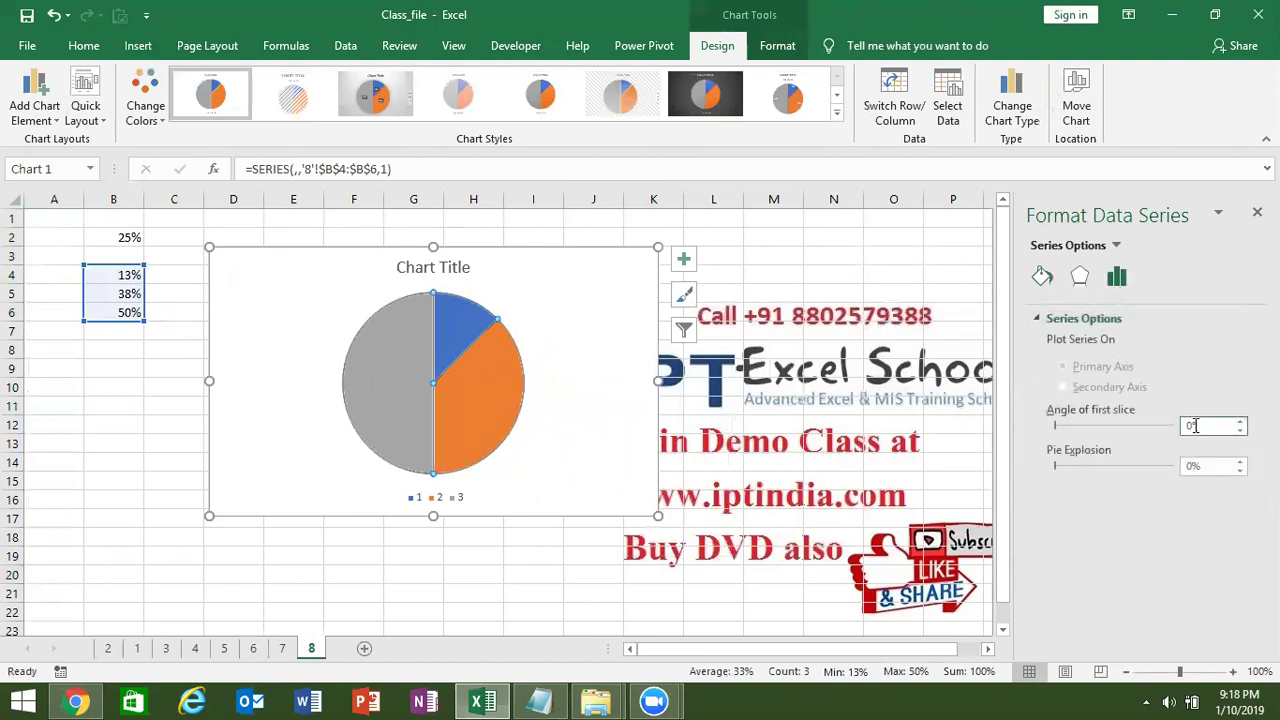
pyautogui.write('70')
pyautogui.press('Return')
pyautogui.click(470, 420)
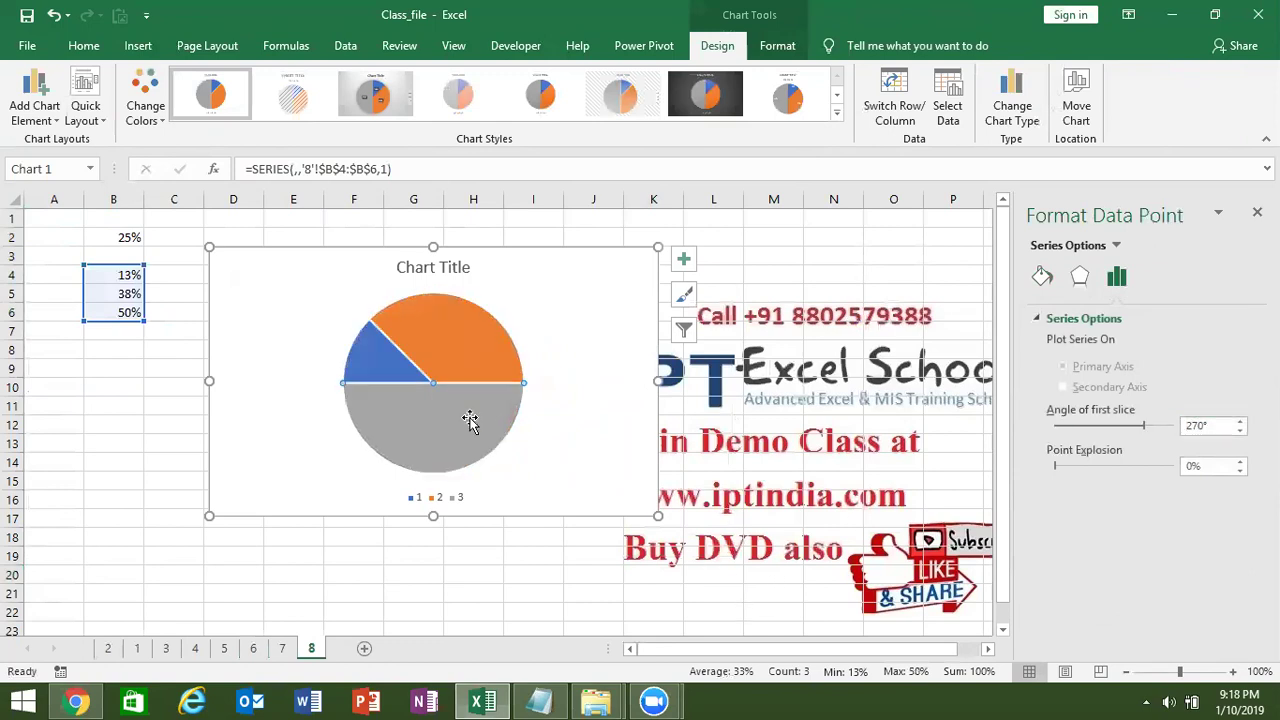
# - Make the bottom 50% slice invisible and remove the slice outlines
pyautogui.click(1043, 278)
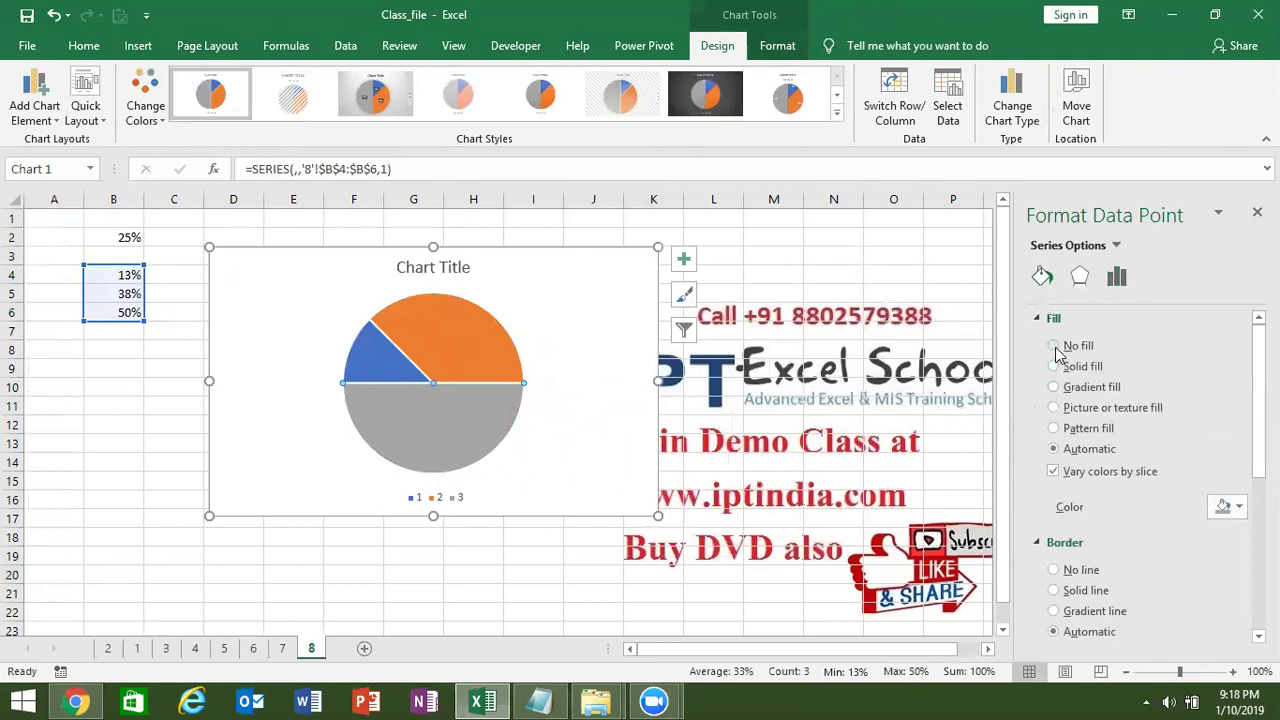
pyautogui.click(1055, 347)
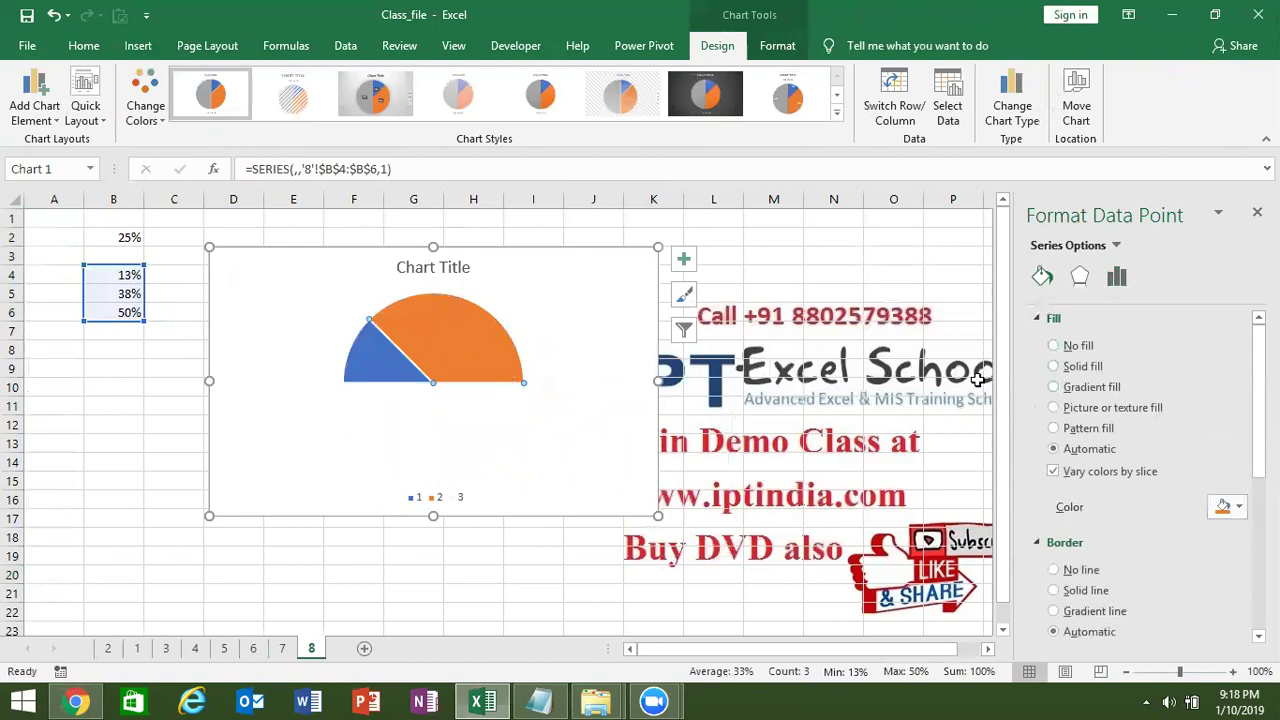
pyautogui.click(1055, 570)
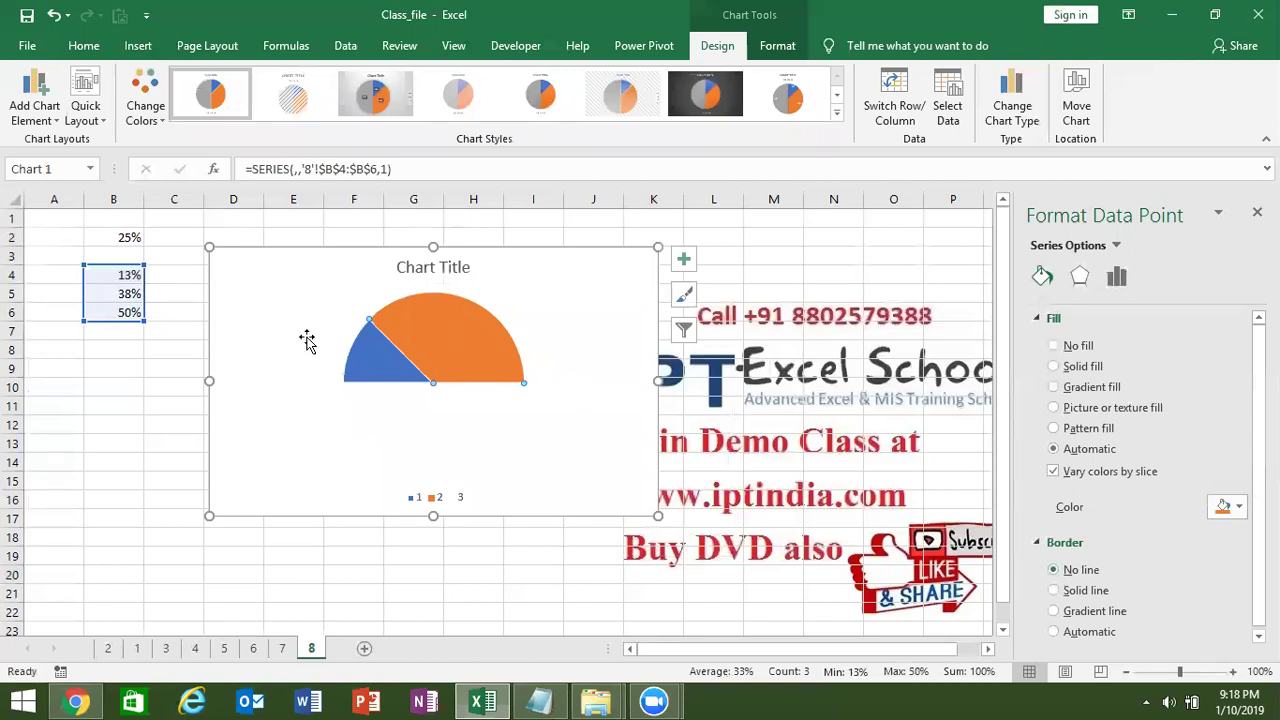
pyautogui.click(360, 360)
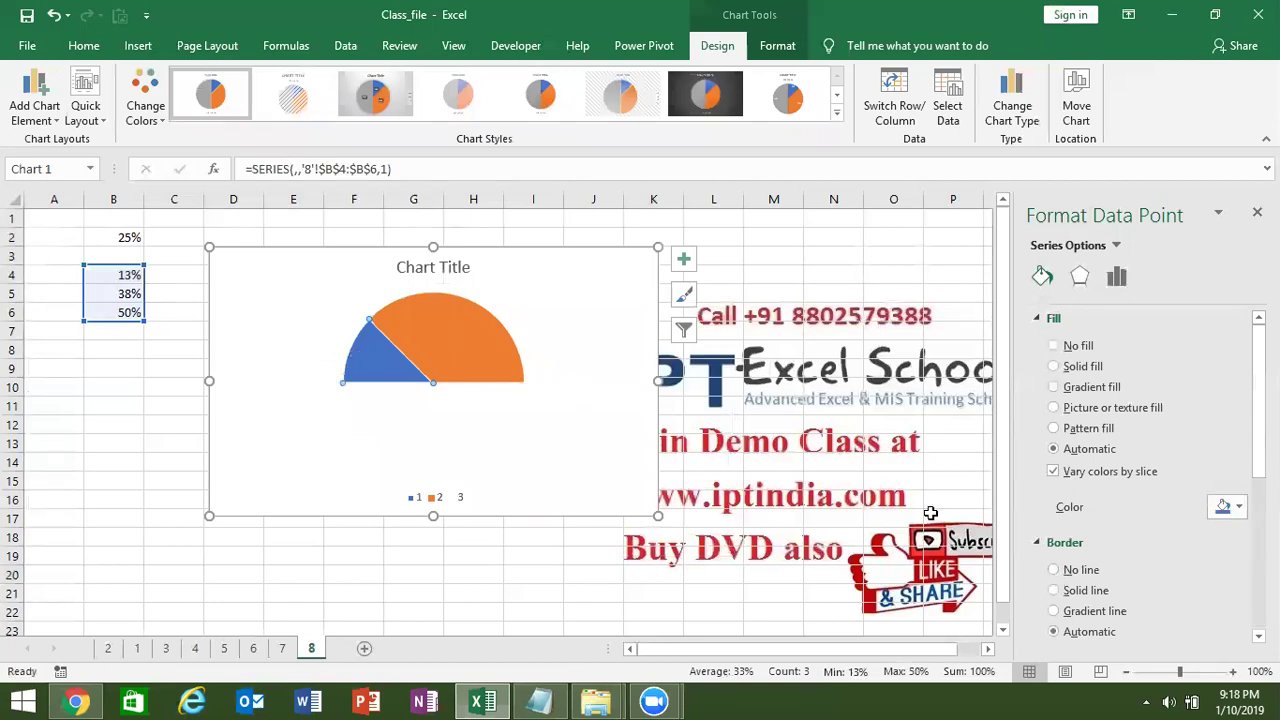
pyautogui.click(1054, 570)
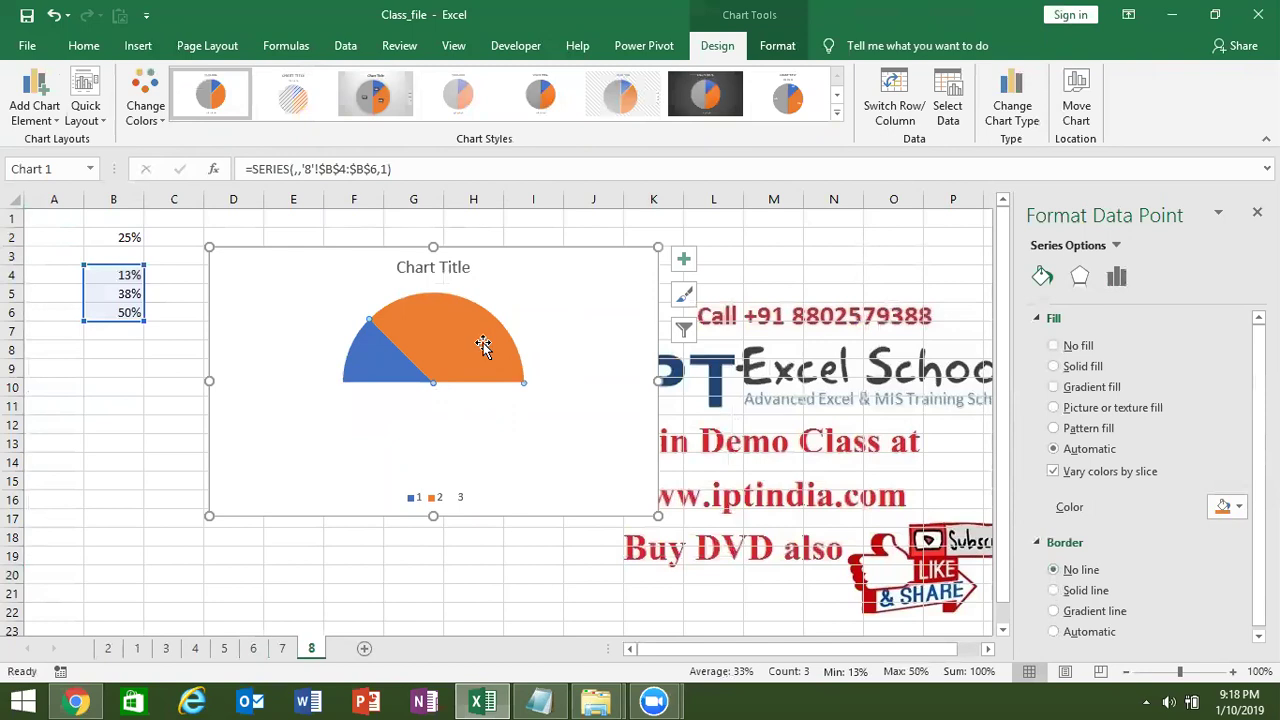
# - Fill the large slice grey and the small slice black
pyautogui.click(1054, 368)
pyautogui.click(1228, 507)
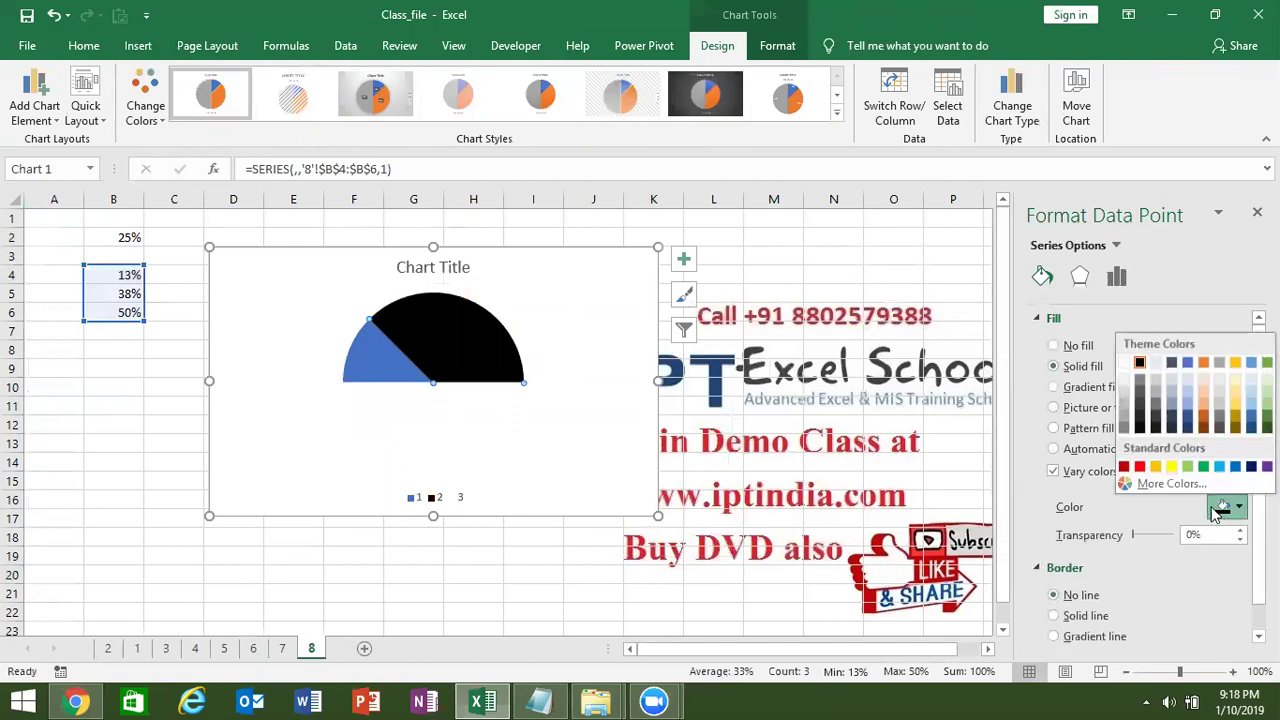
pyautogui.click(1131, 420)
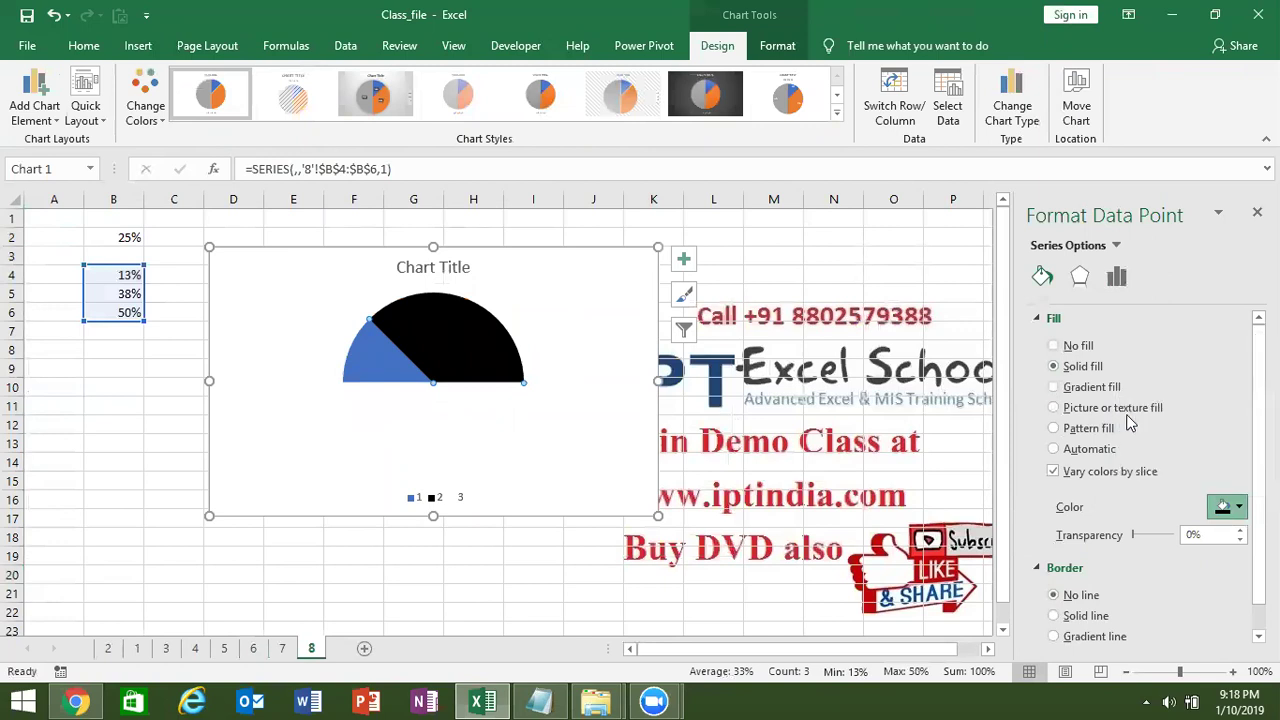
pyautogui.click(376, 346)
pyautogui.click(1239, 512)
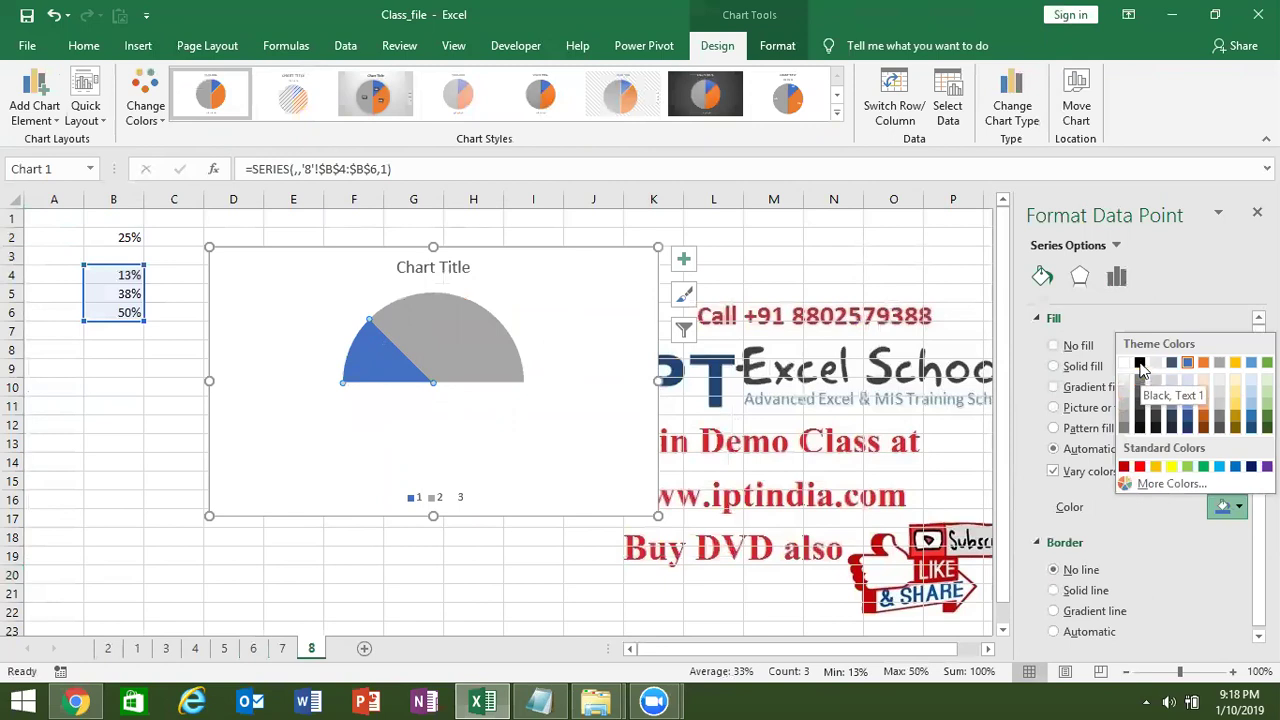
pyautogui.click(1141, 366)
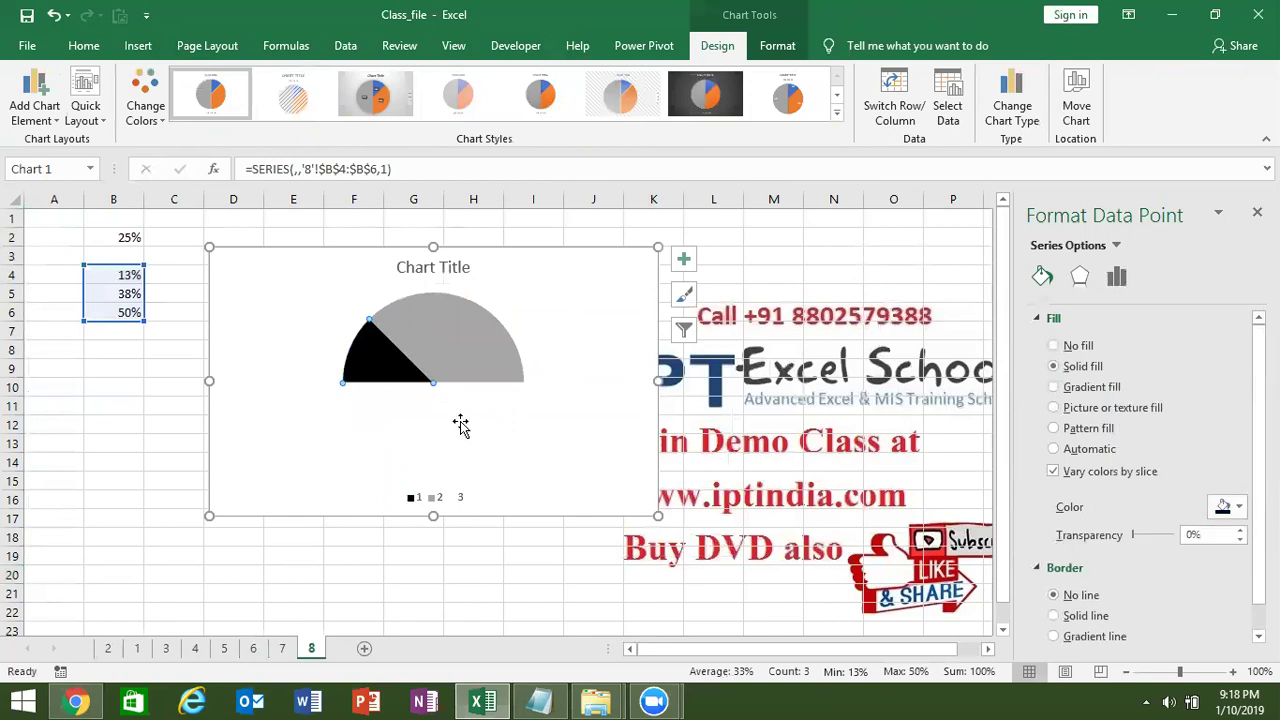
# - Delete the chart's legend and title
pyautogui.click(465, 428)
pyautogui.click(430, 498)
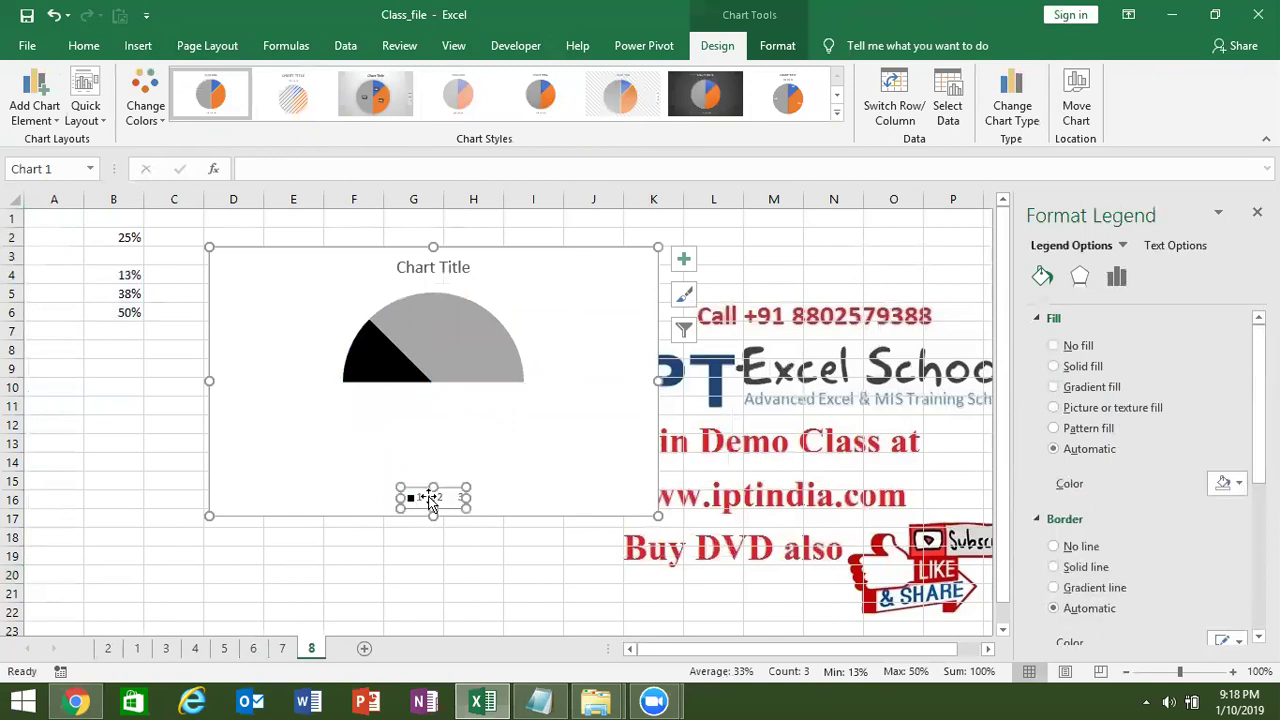
pyautogui.press('Delete')
pyautogui.click(431, 267)
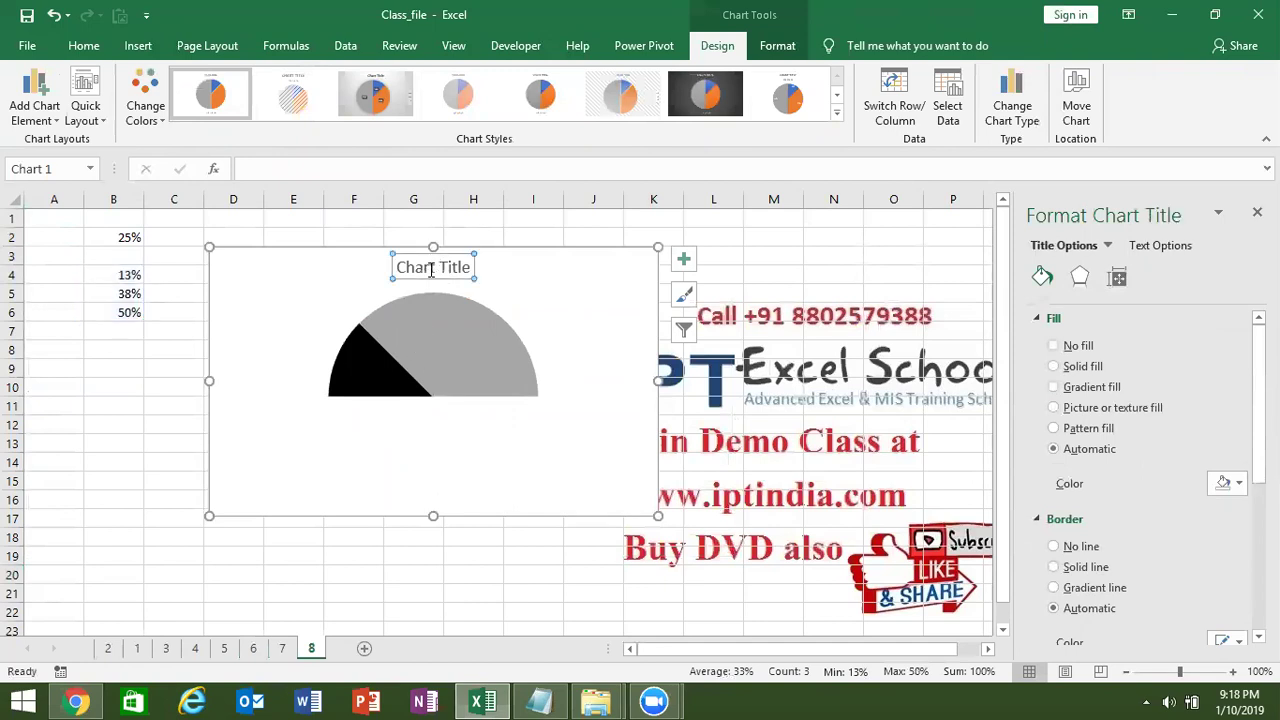
pyautogui.press('Delete')
pyautogui.rightClick(424, 320)
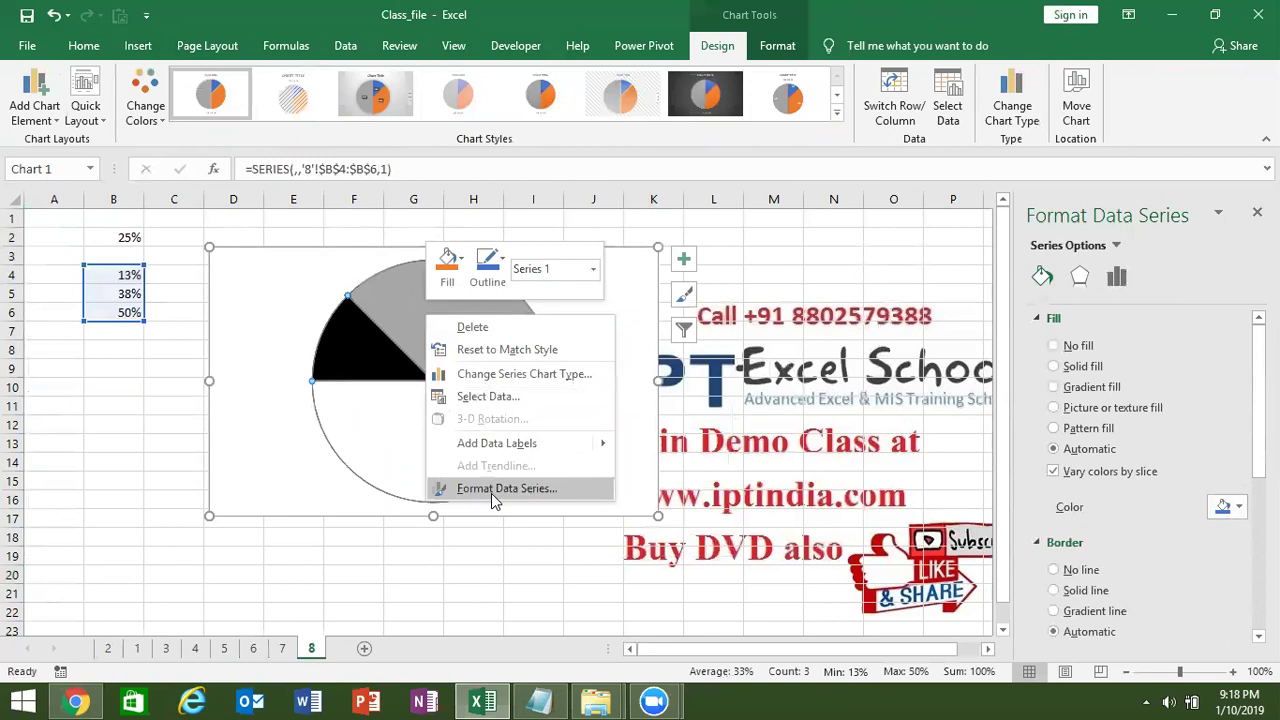
# - Through Select Data, set Series1's name to cell B2 ('8'!$B$2)
pyautogui.click(496, 399)
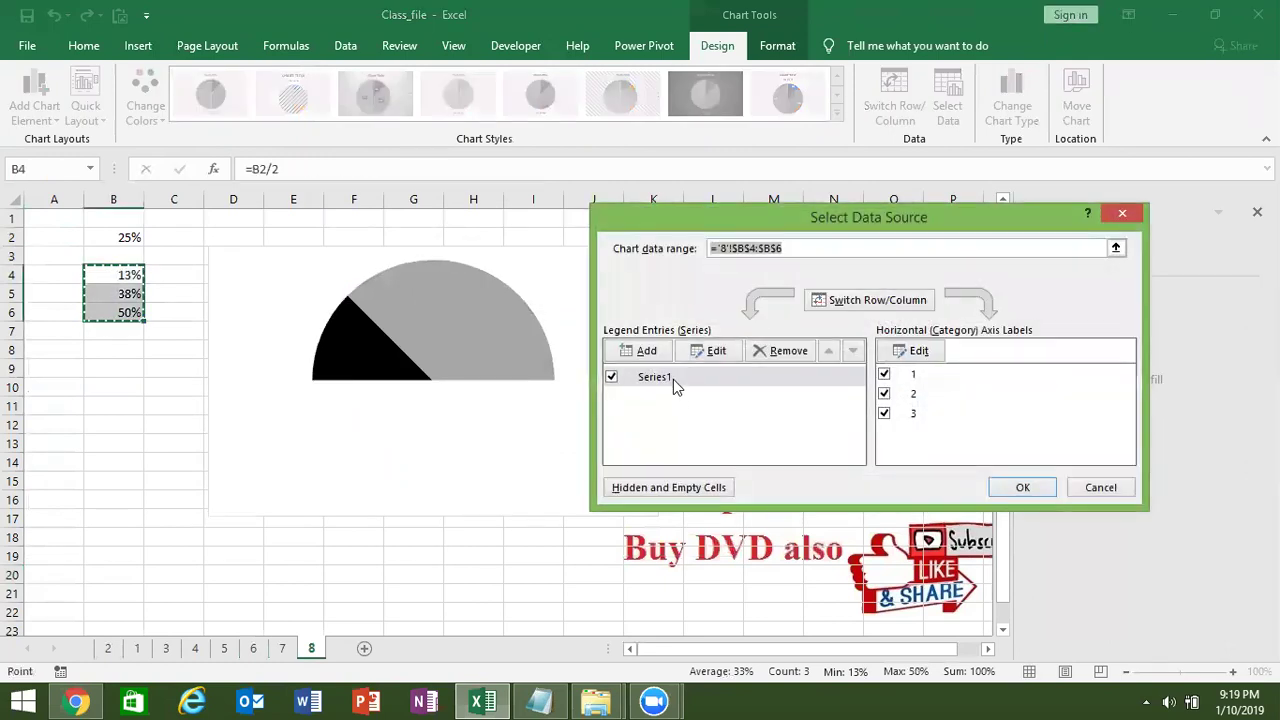
pyautogui.click(671, 379)
pyautogui.click(712, 352)
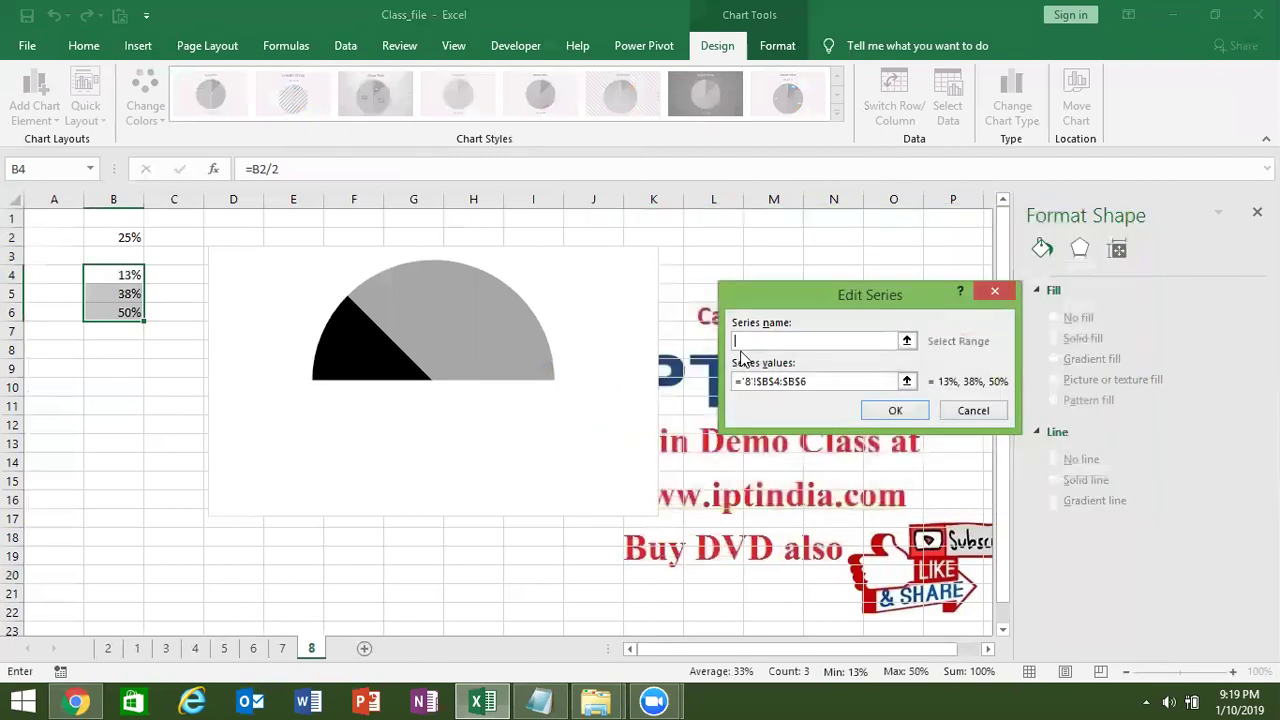
pyautogui.click(117, 234)
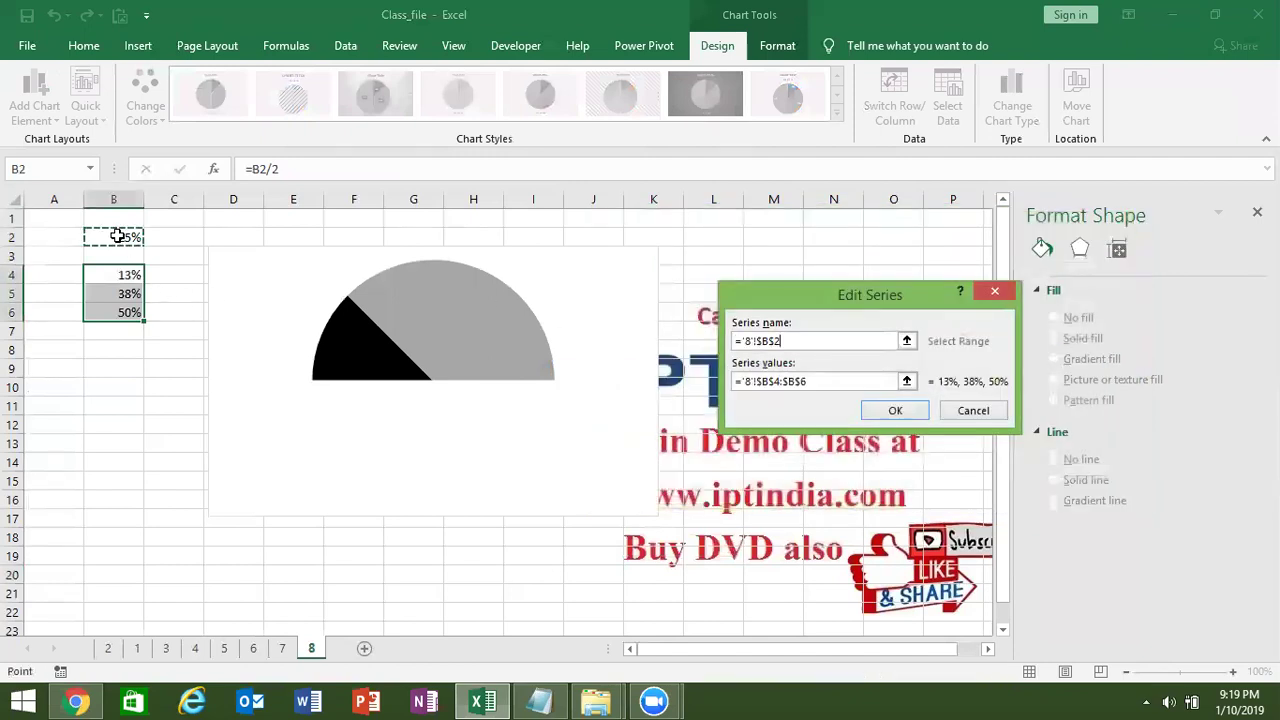
pyautogui.click(895, 411)
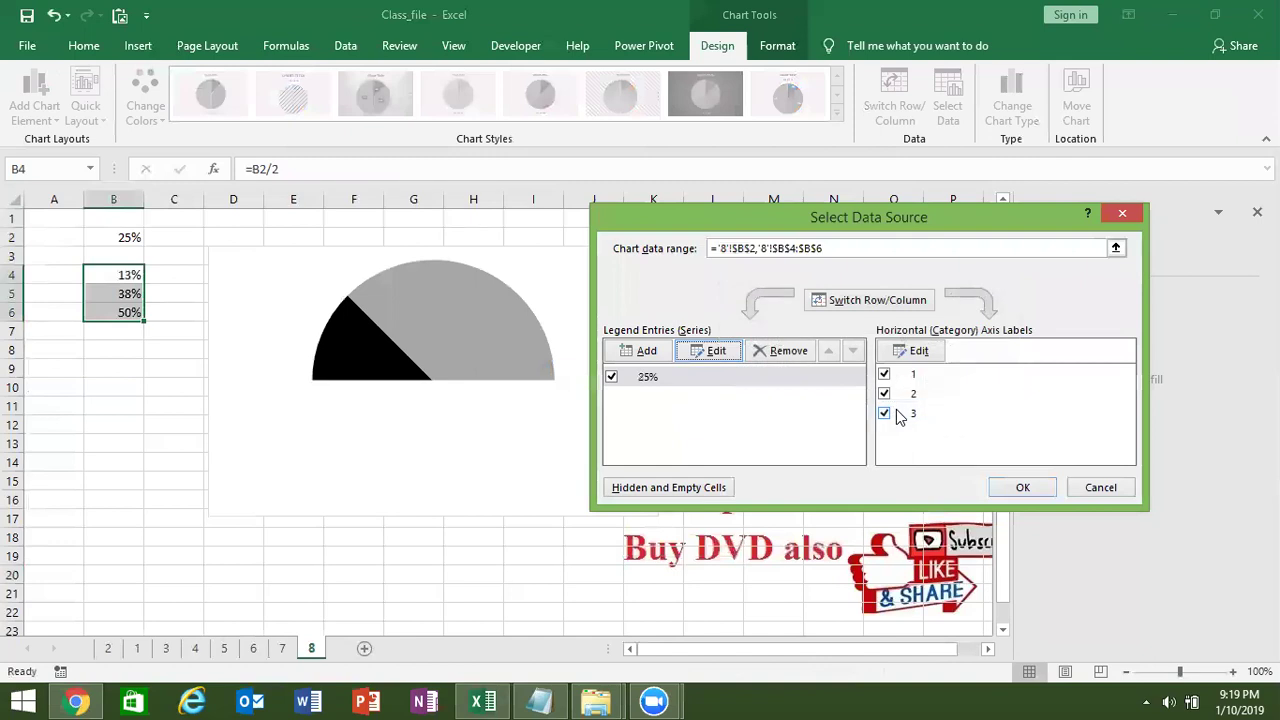
pyautogui.click(1035, 490)
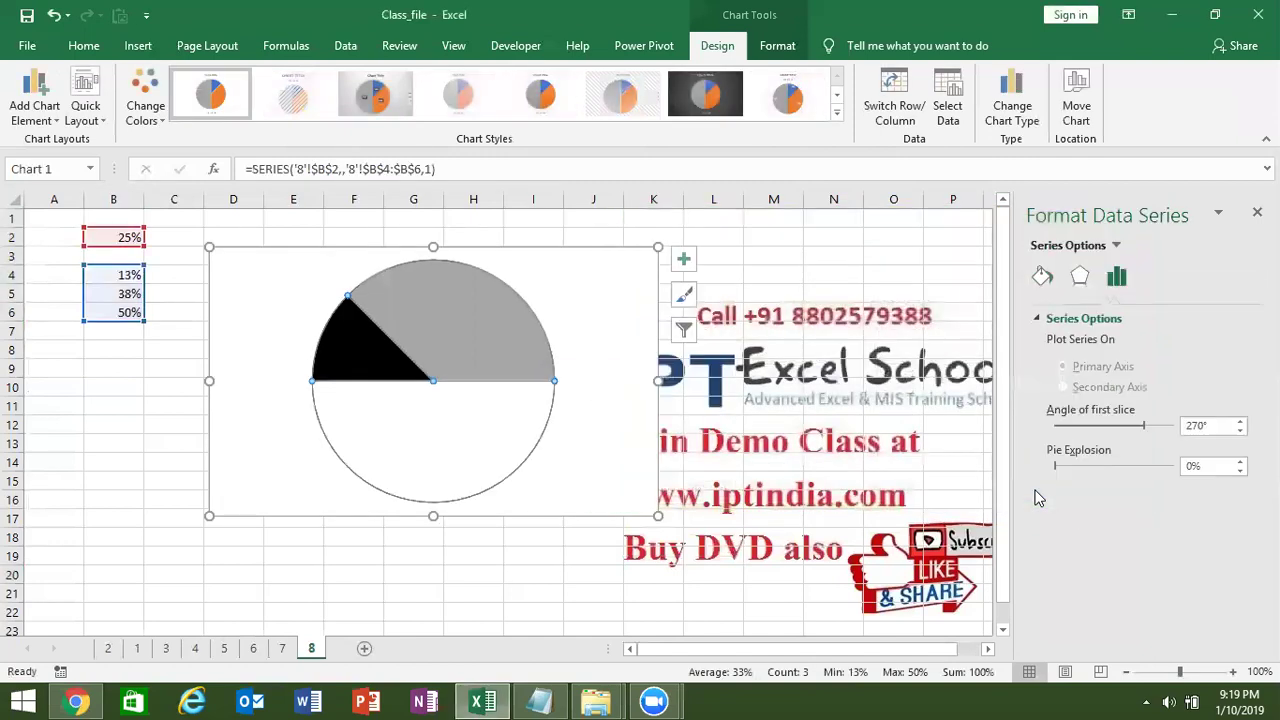
pyautogui.click(586, 325)
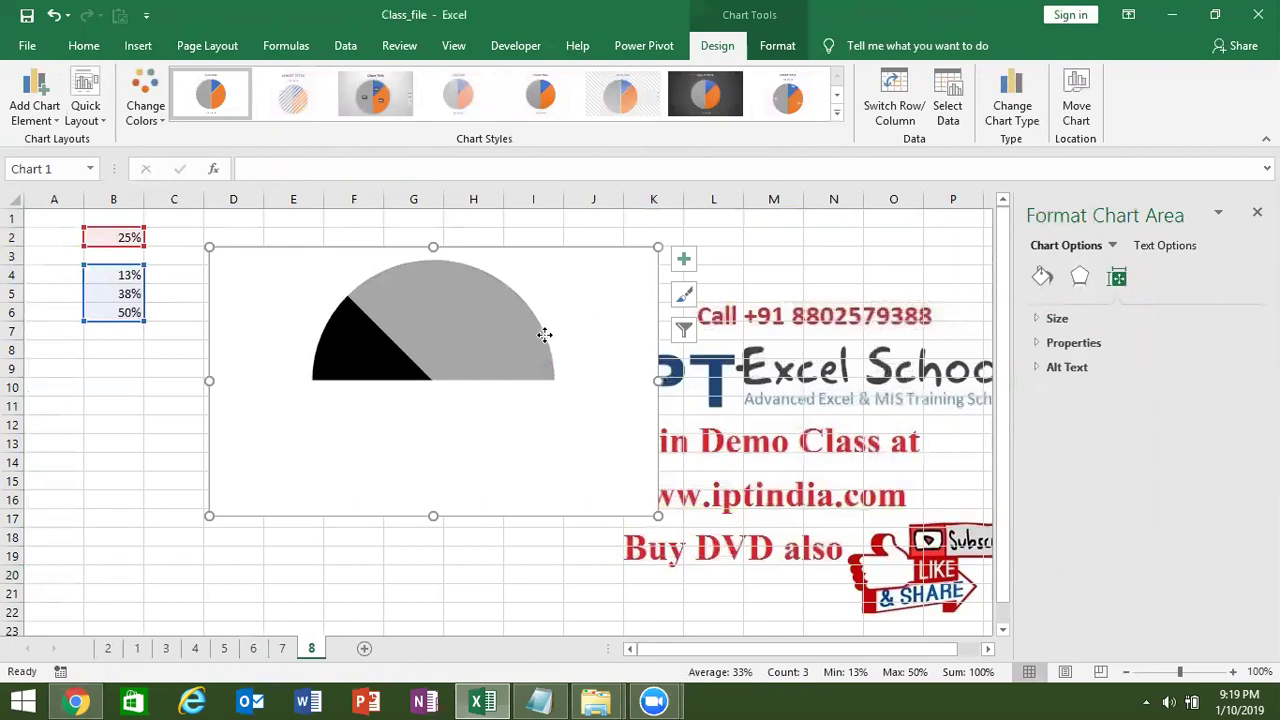
pyautogui.click(546, 342)
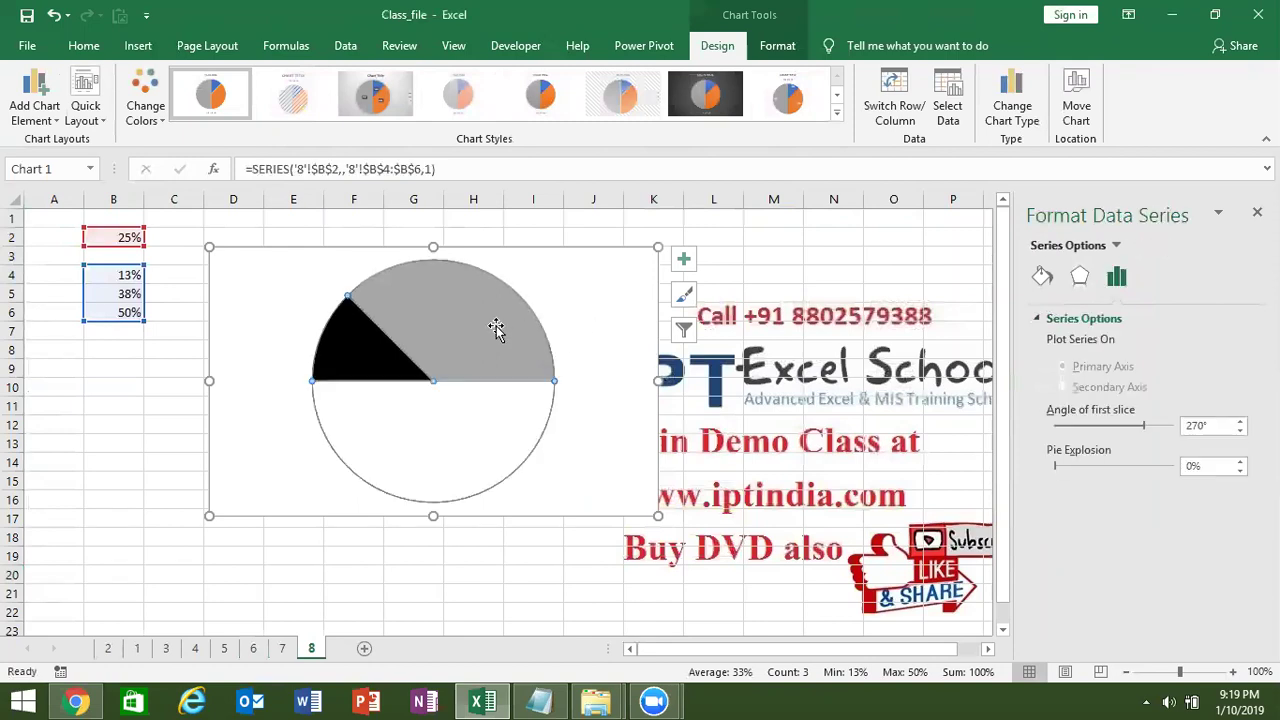
pyautogui.rightClick(498, 332)
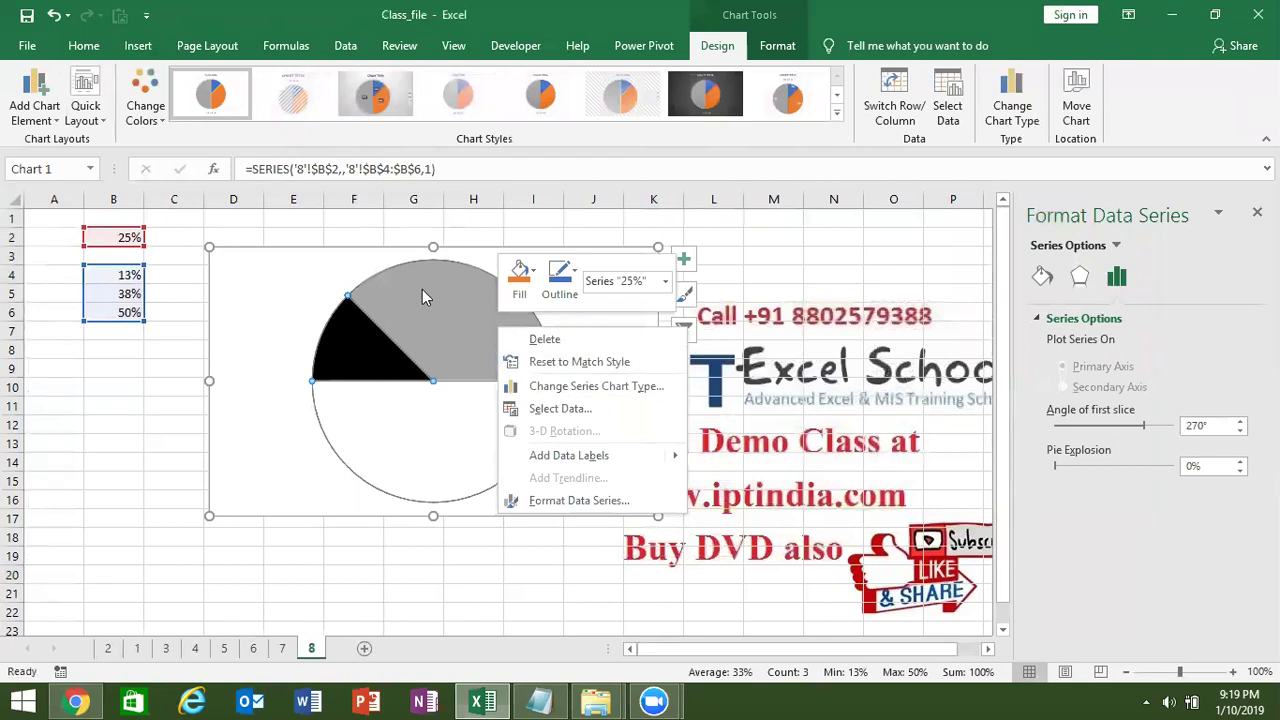
pyautogui.press('Escape')
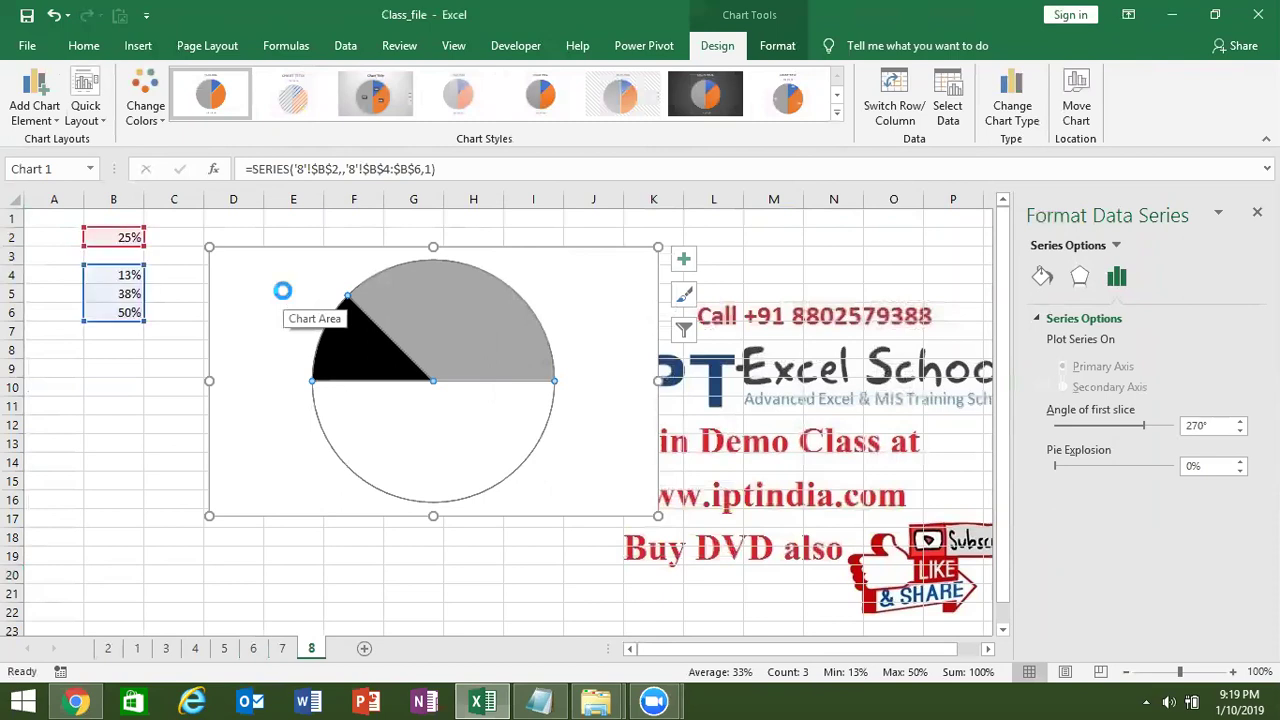
pyautogui.click(166, 366)
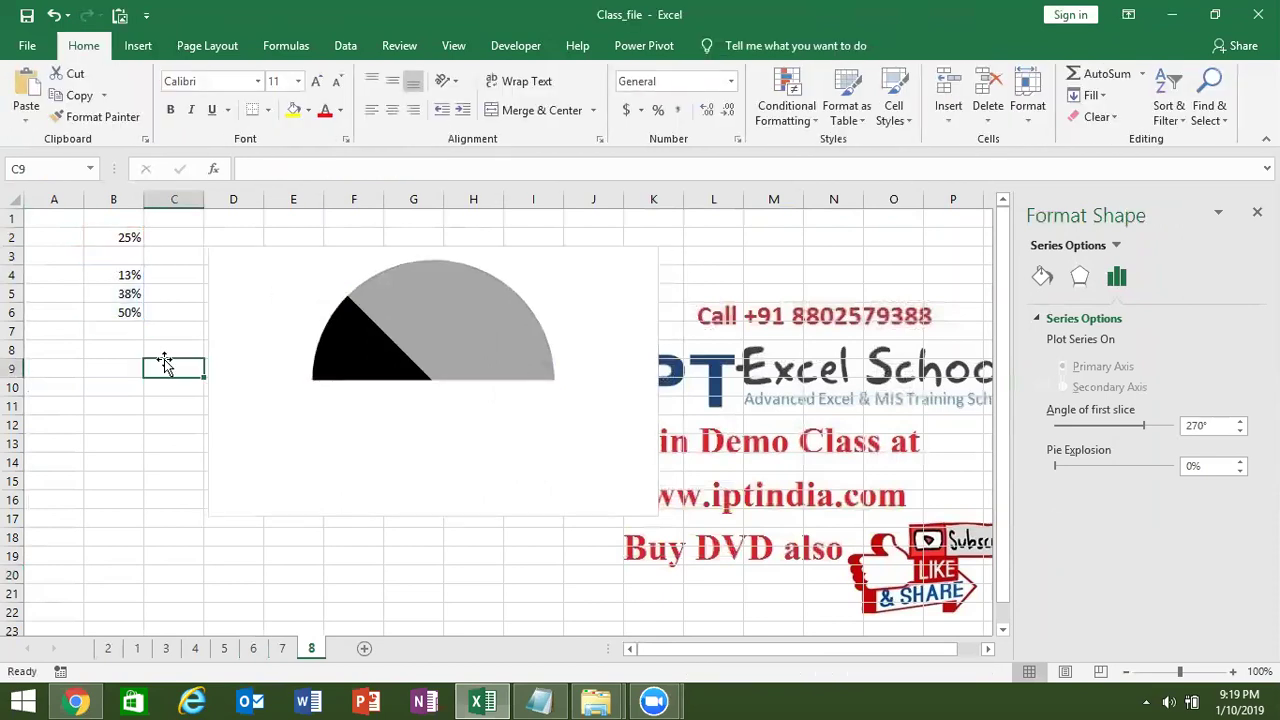
# - Undo the last chart change and apply Quick Layout 2
pyautogui.hotkey('ctrl', 'z')
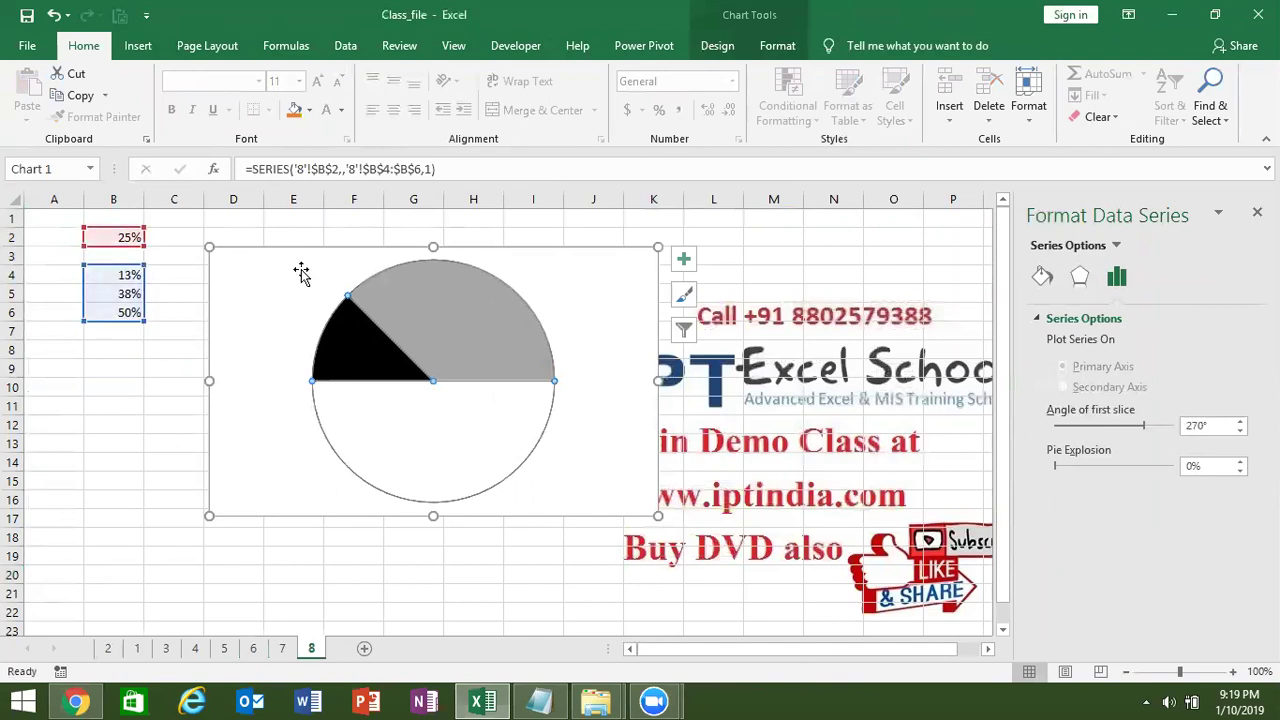
pyautogui.click(717, 45)
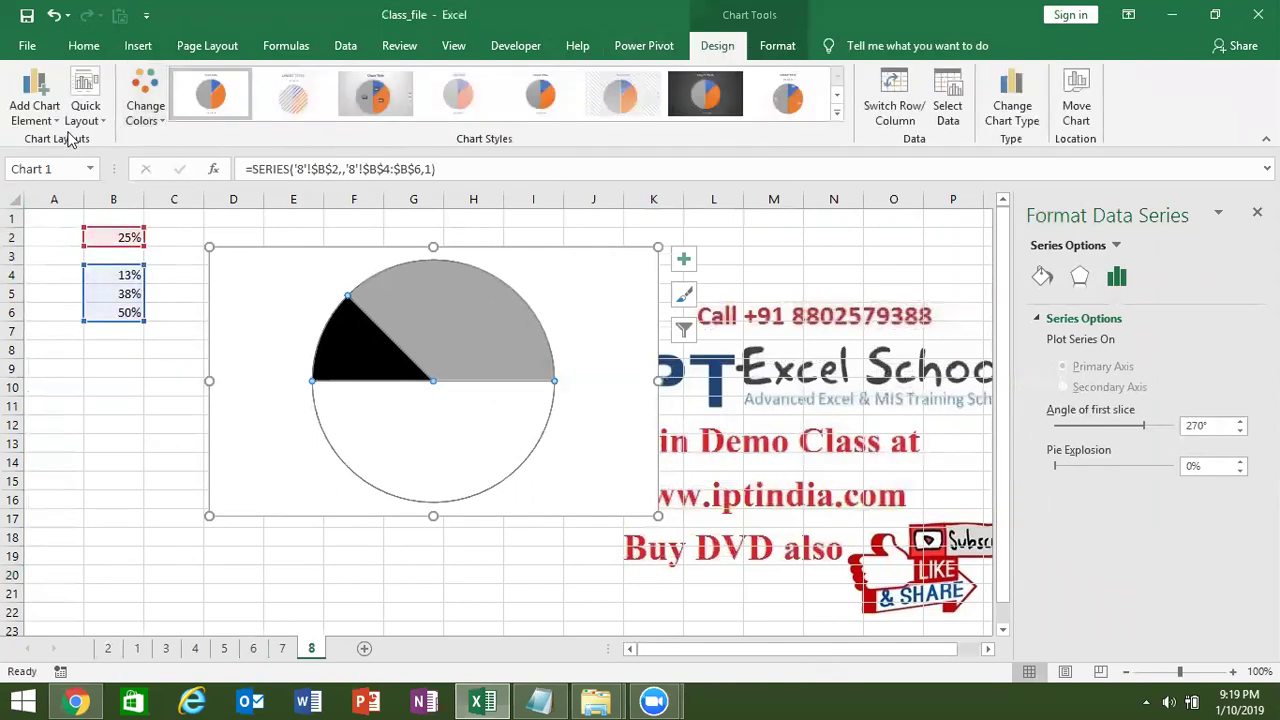
pyautogui.click(85, 105)
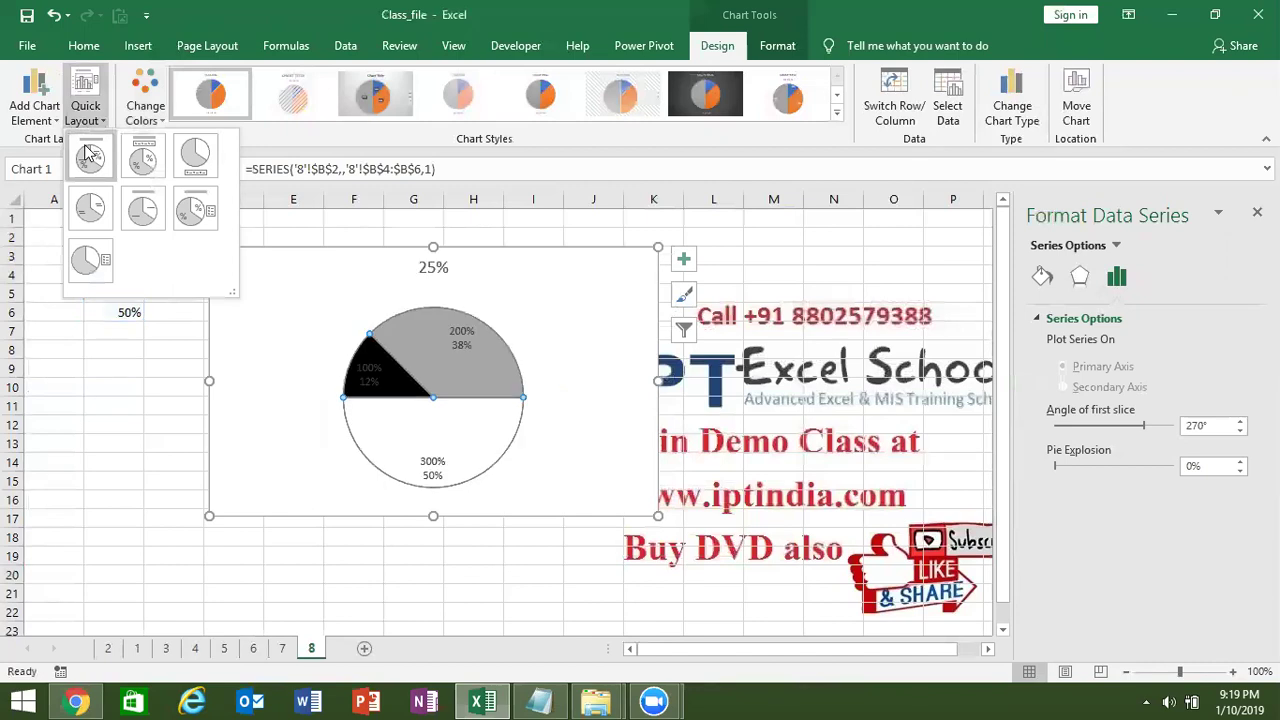
pyautogui.click(136, 165)
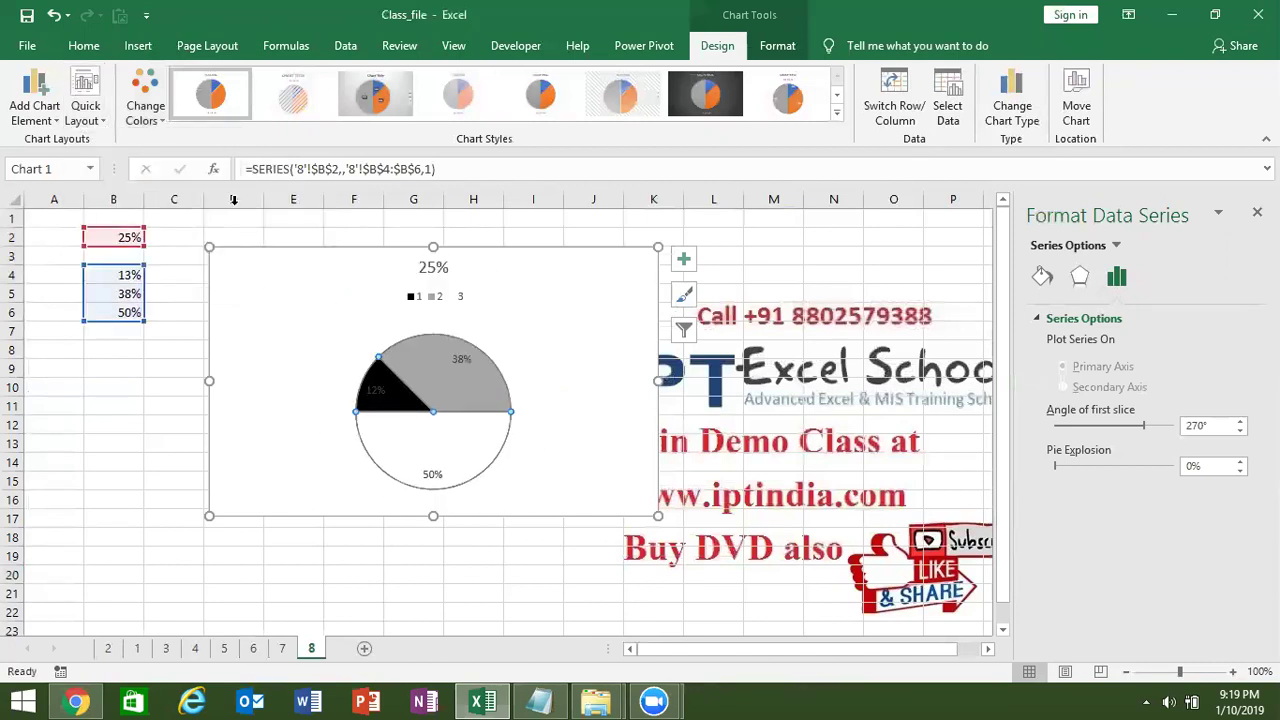
# - Delete the data labels and legend, and move the 25% title onto the black slice
pyautogui.click(433, 472)
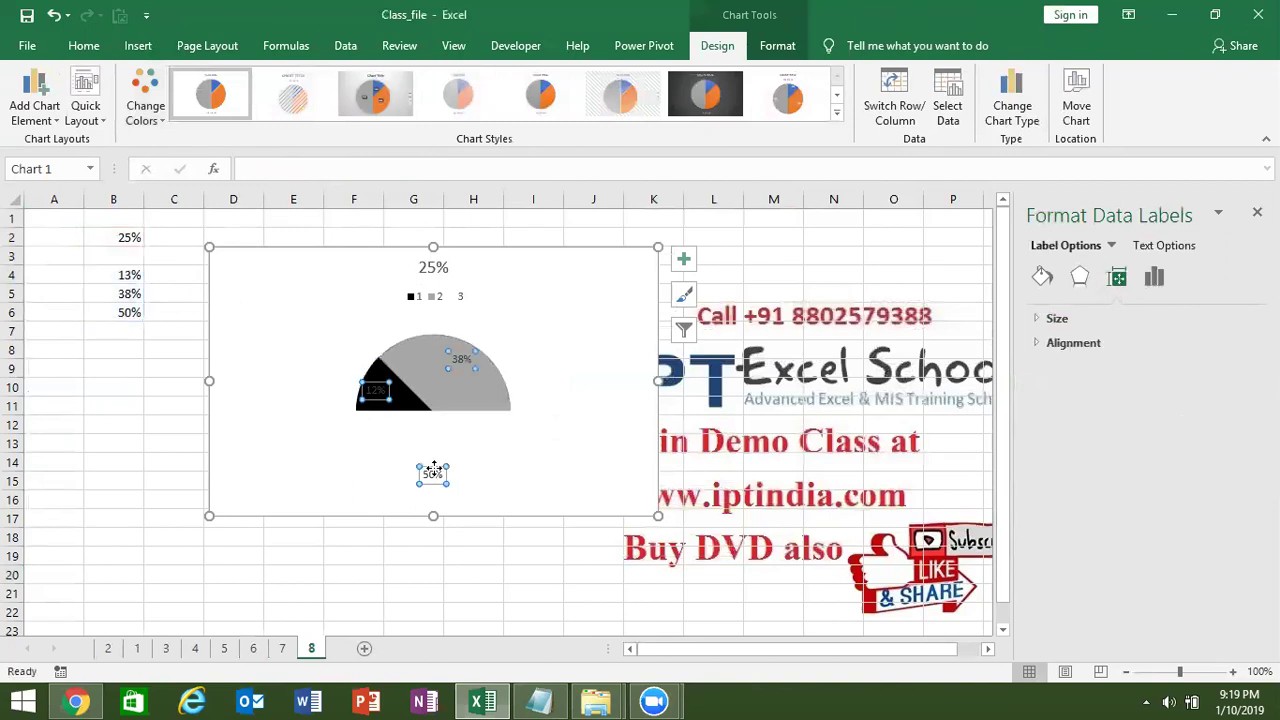
pyautogui.press('Delete')
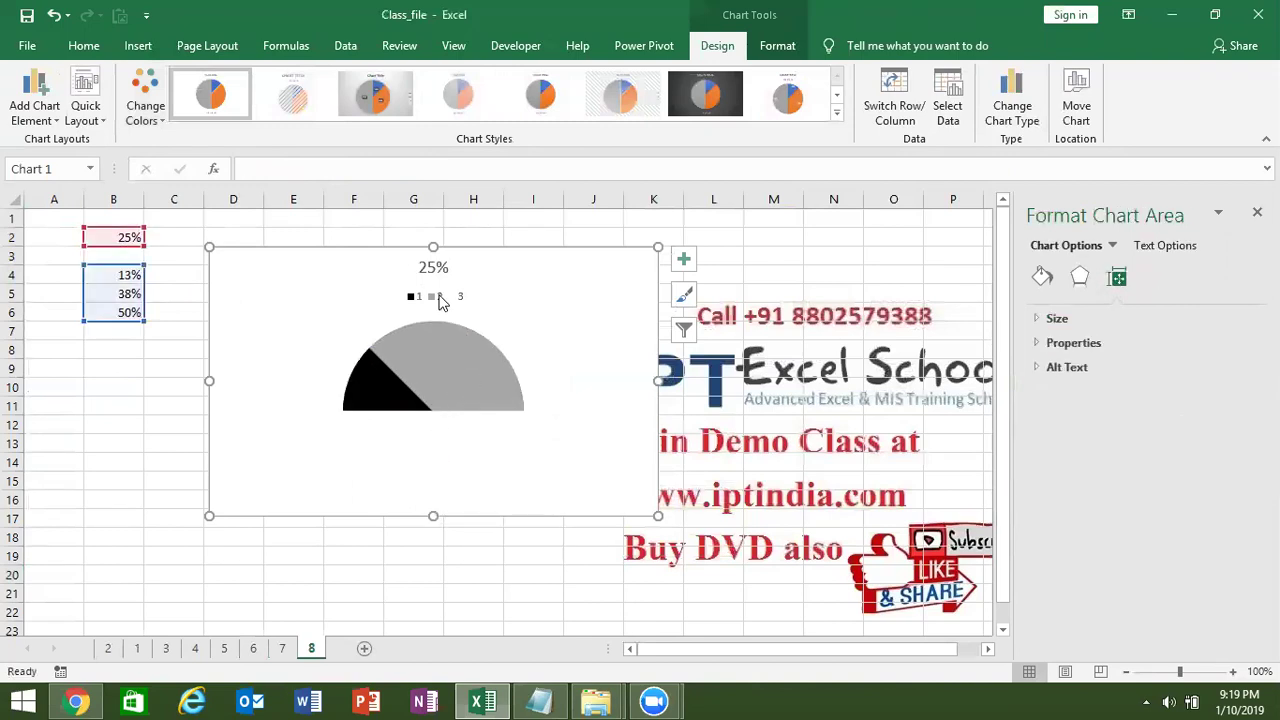
pyautogui.click(442, 301)
pyautogui.press('Delete')
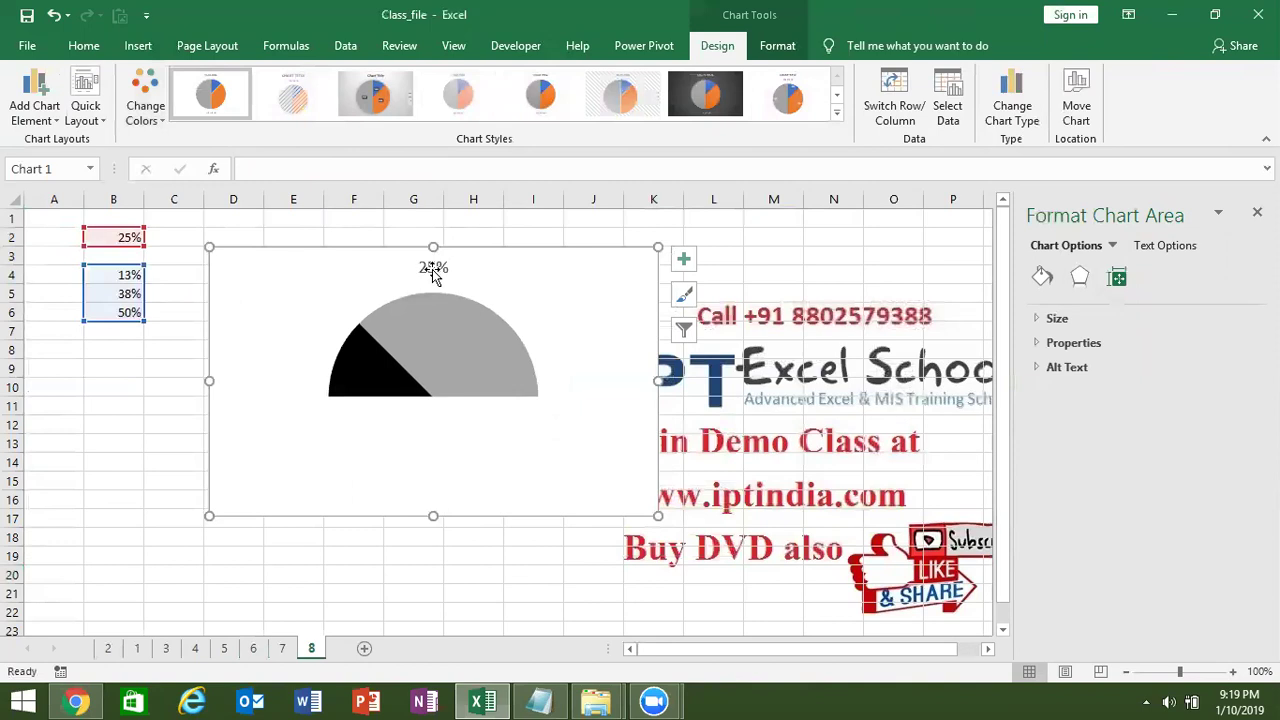
pyautogui.click(430, 268)
pyautogui.moveTo(419, 296); pyautogui.dragTo(360, 385)
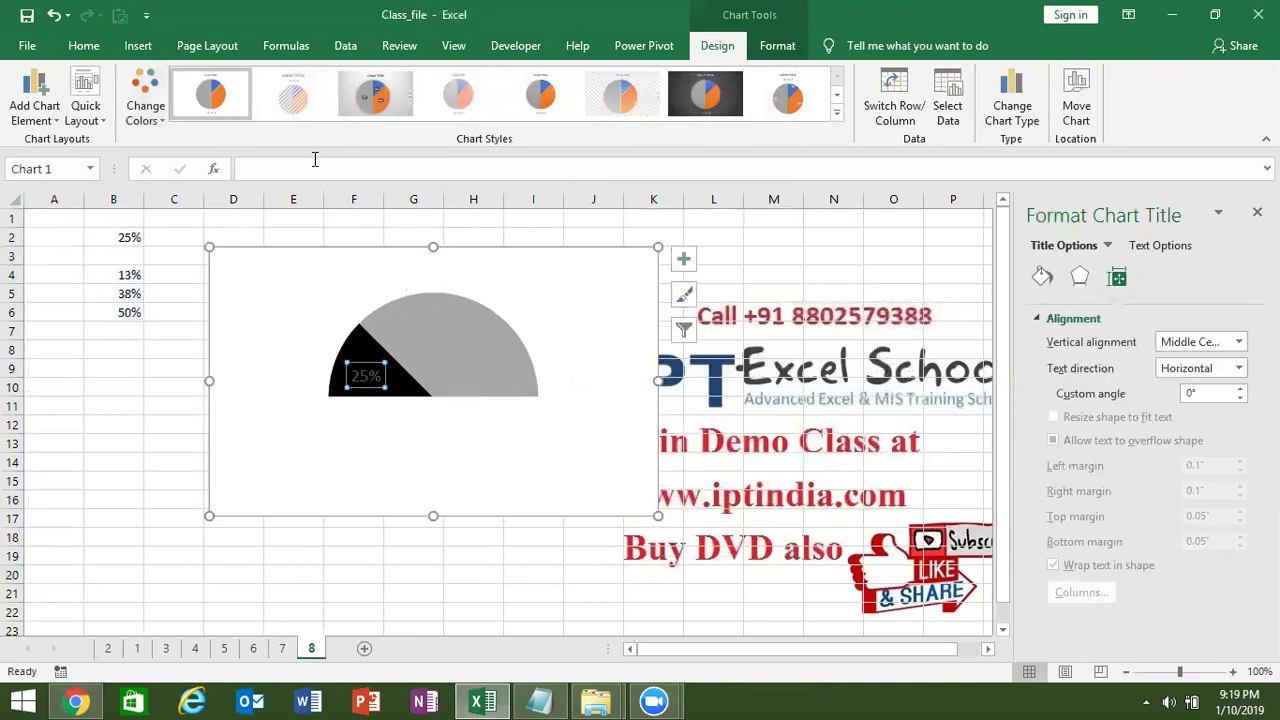
# - Make the 25% title text white
pyautogui.click(84, 46)
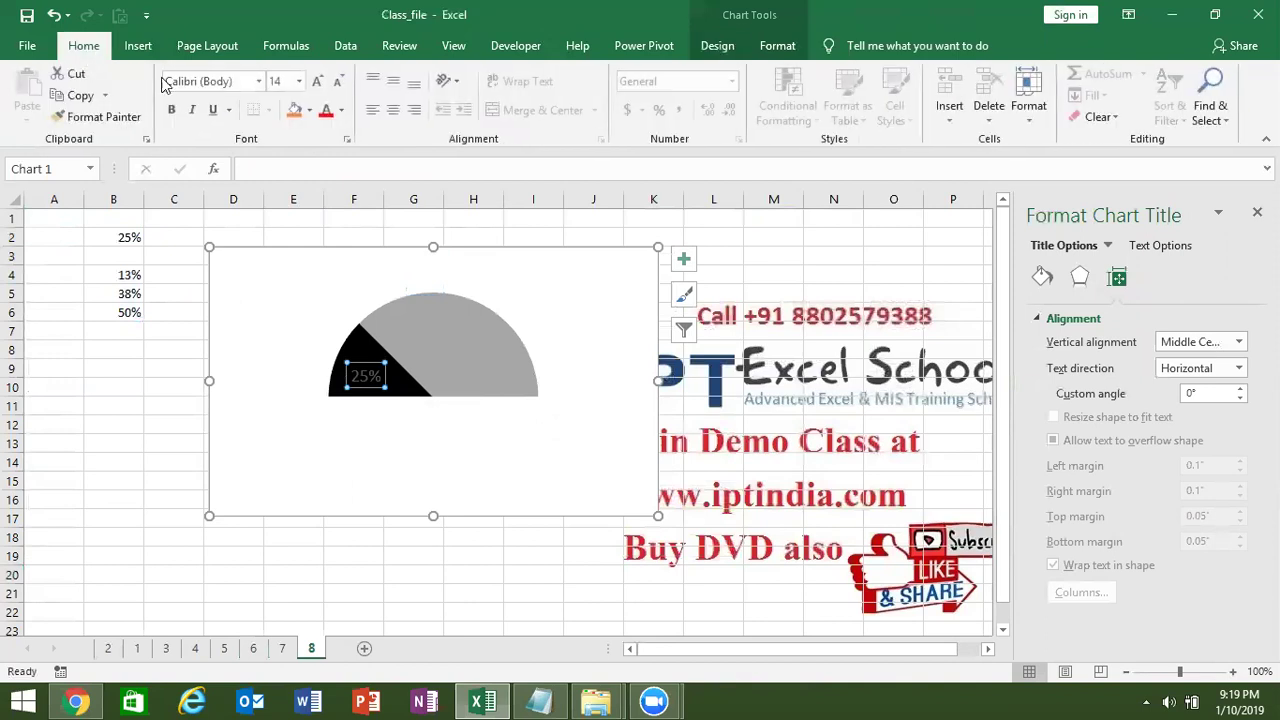
pyautogui.click(340, 111)
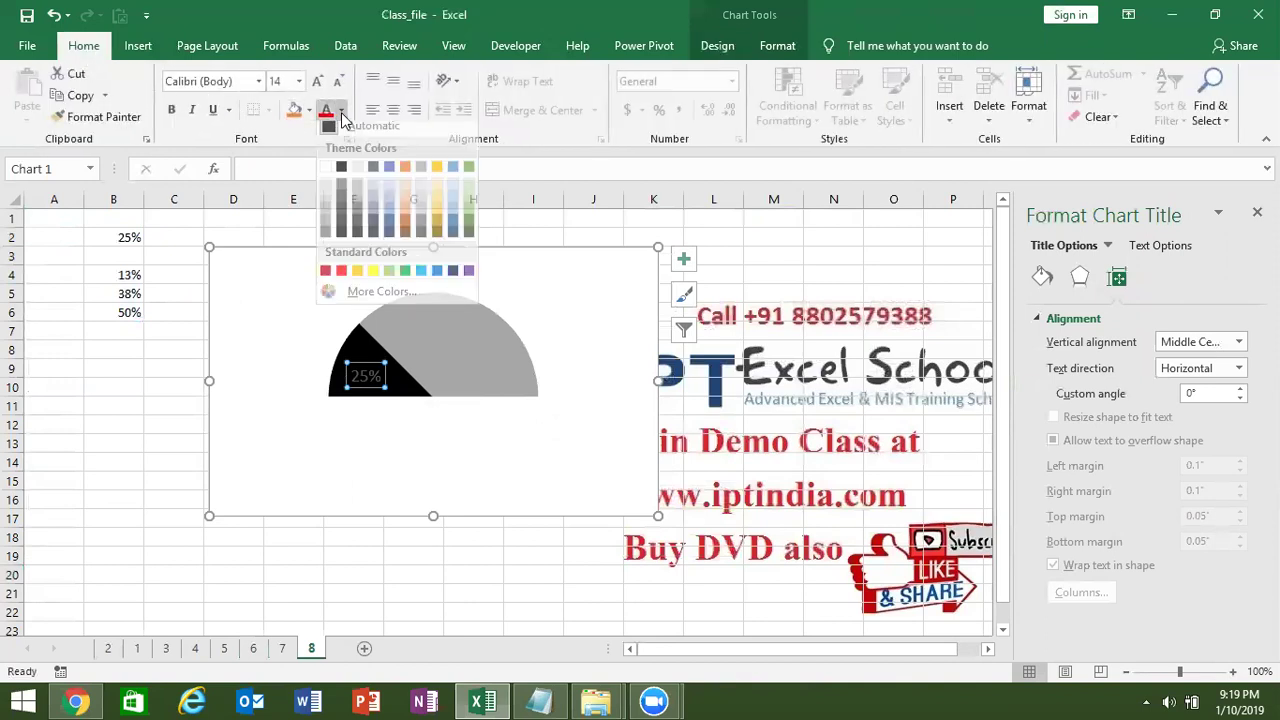
pyautogui.click(328, 178)
pyautogui.click(266, 344)
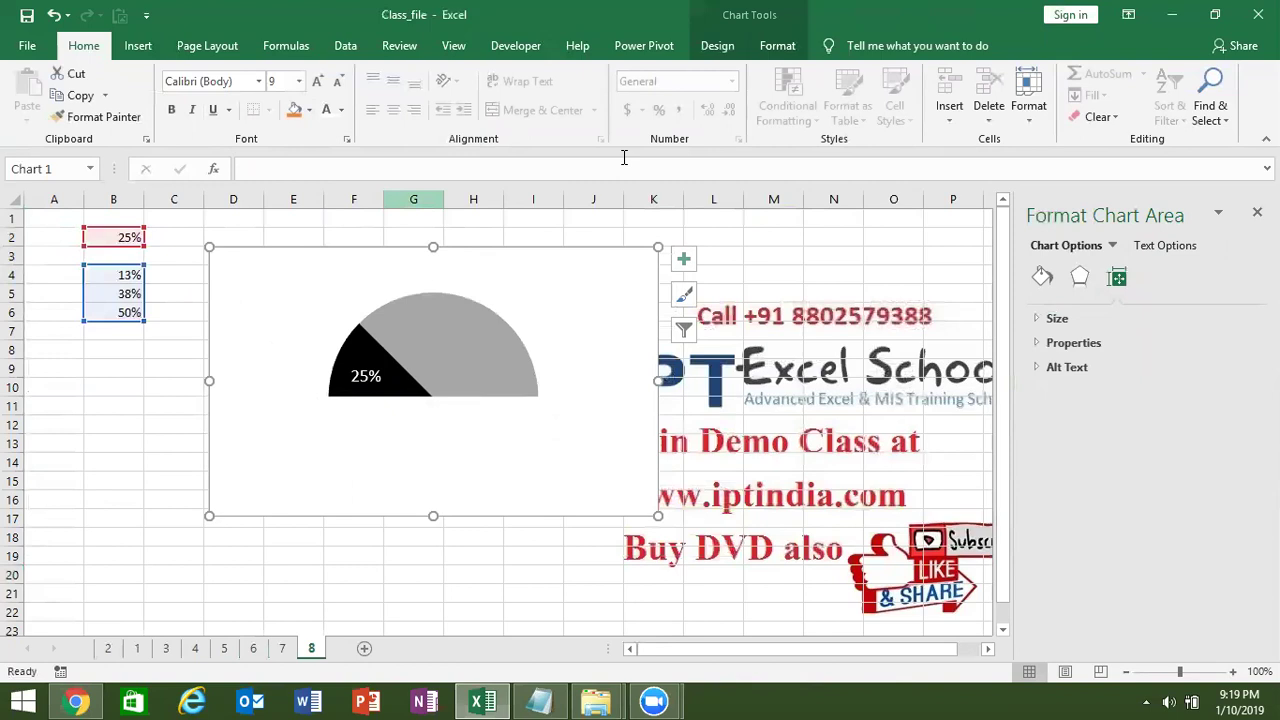
pyautogui.click(776, 47)
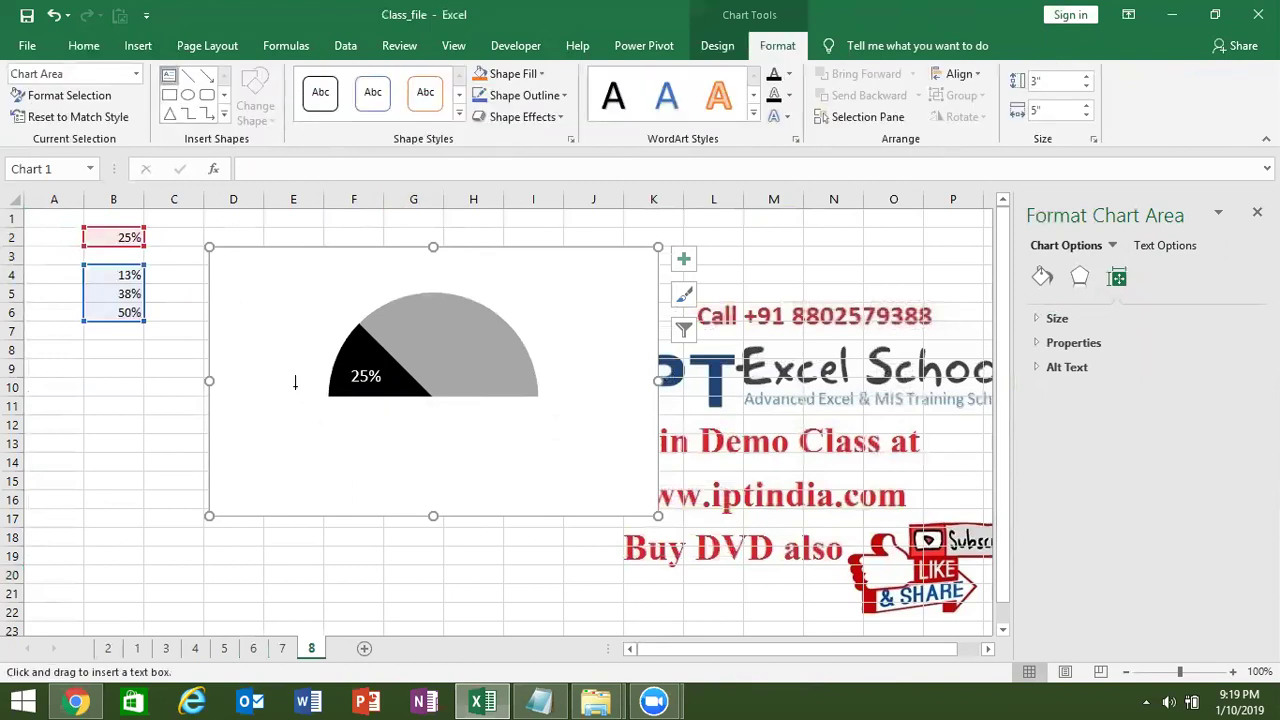
# - Place the 0% label at the left end of the half-circle gauge
pyautogui.moveTo(284, 386); pyautogui.dragTo(328, 411)
pyautogui.write('0')
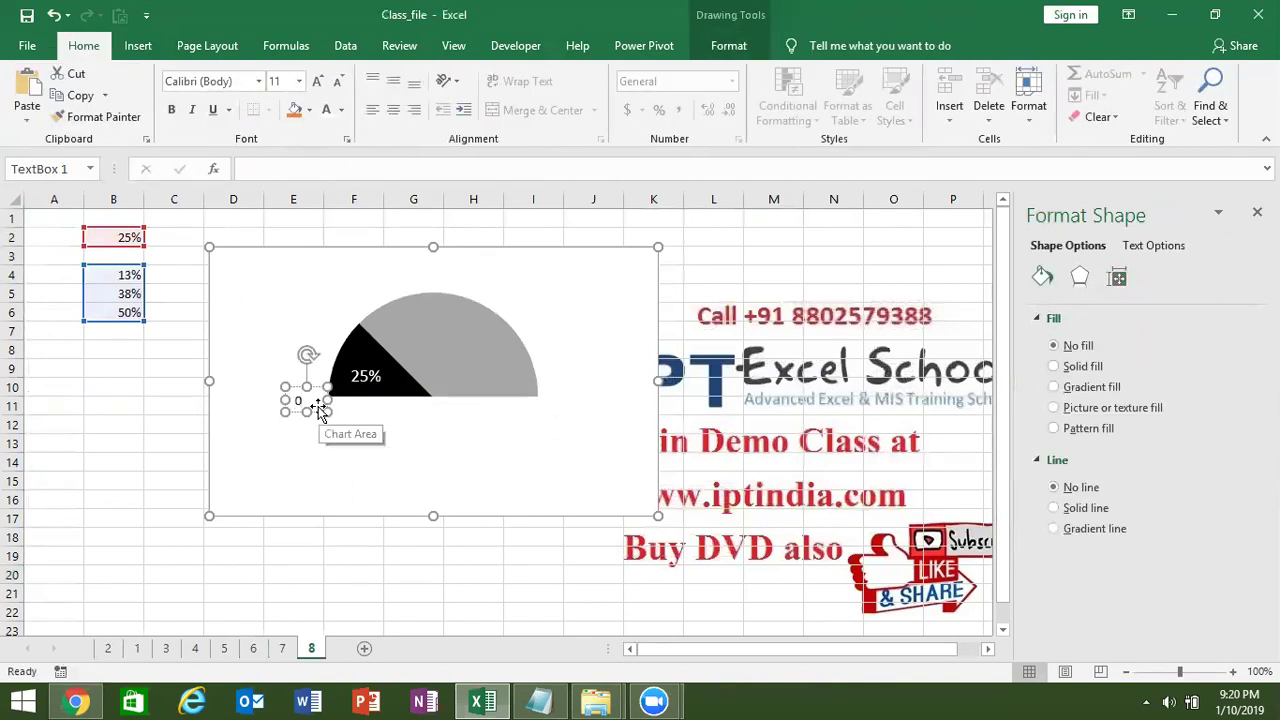
pyautogui.press('Escape')
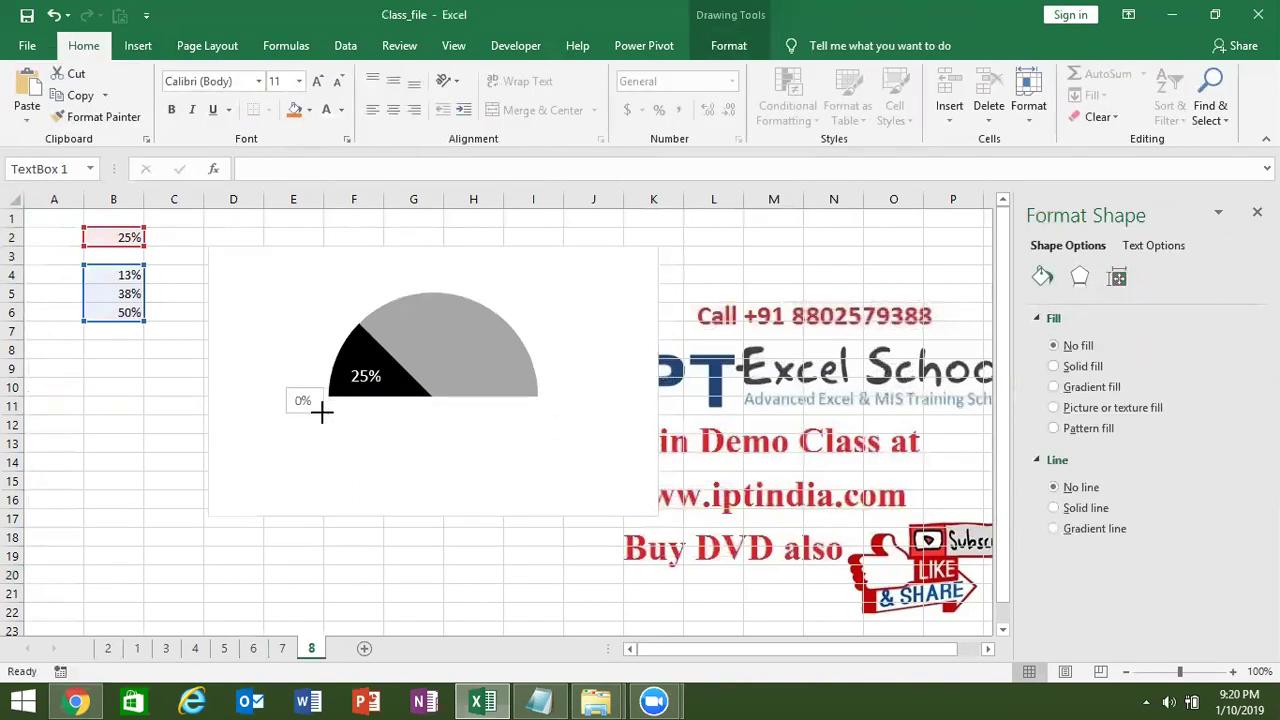
pyautogui.click(326, 426)
pyautogui.click(332, 432)
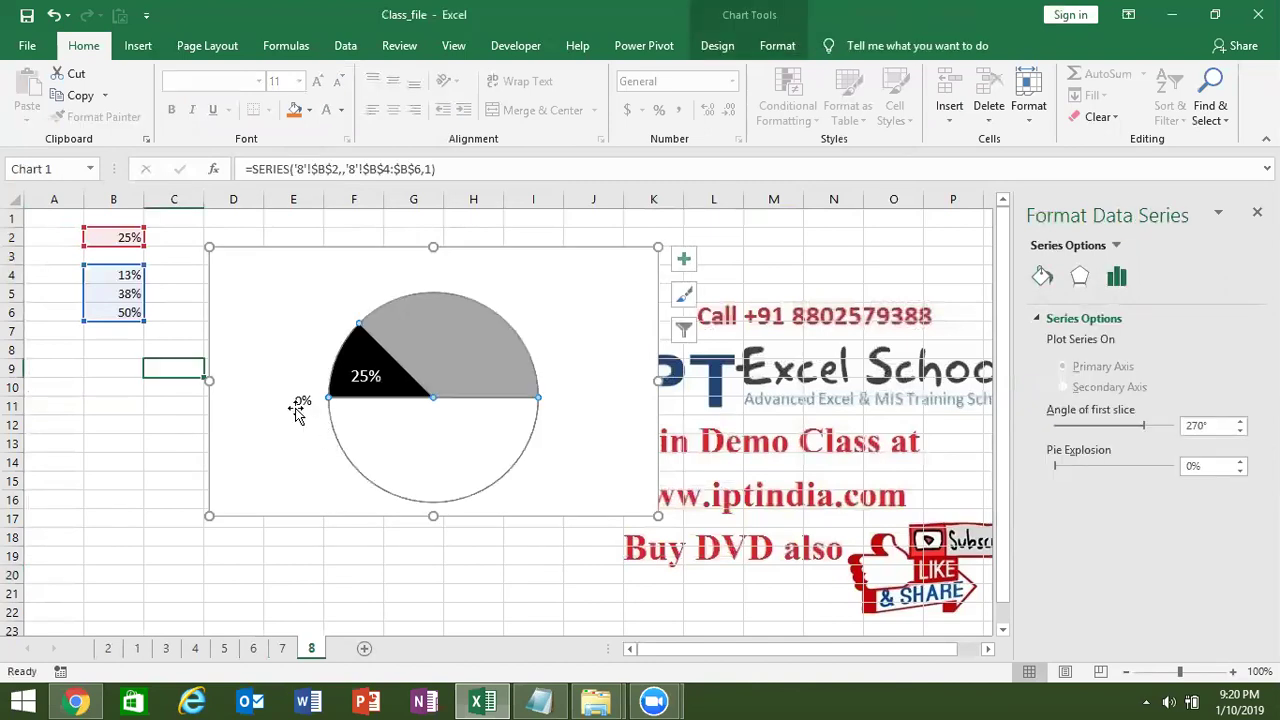
pyautogui.click(297, 411)
pyautogui.moveTo(297, 411); pyautogui.dragTo(306, 396)
pyautogui.press('Escape')
pyautogui.click(374, 436)
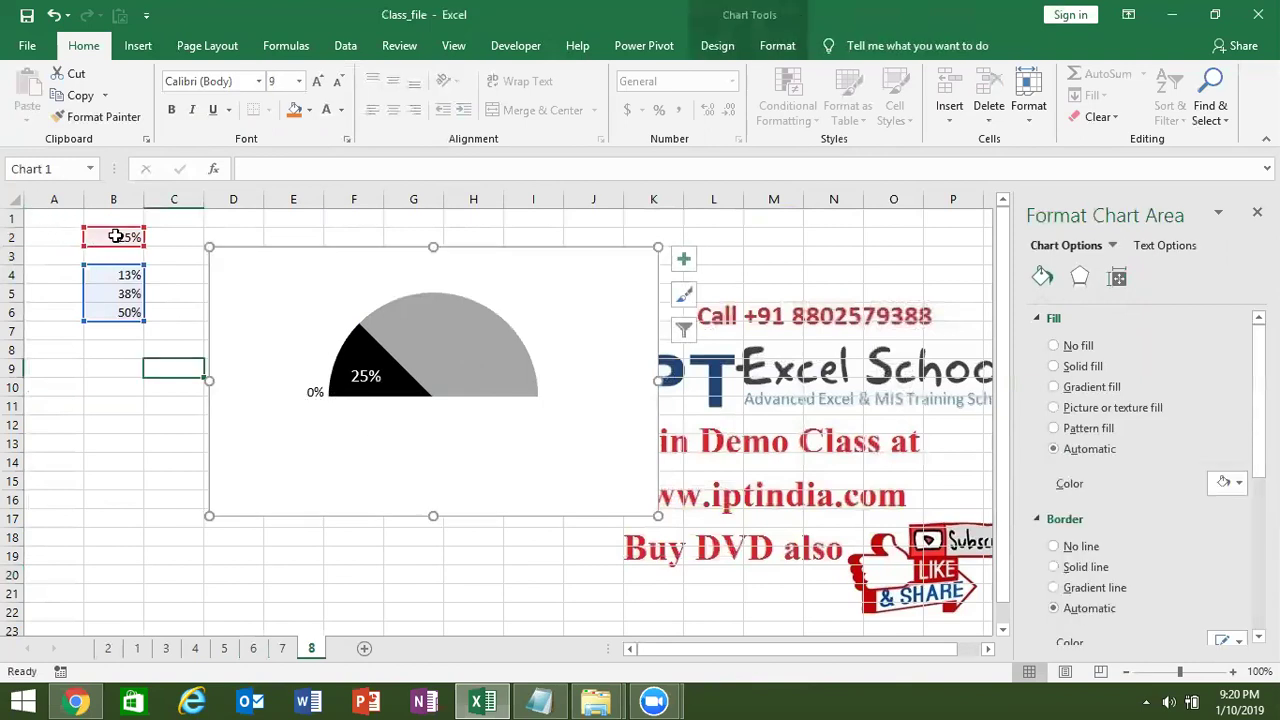
# - Set B2 to 50% so the gauge fills halfway
pyautogui.click(115, 238)
pyautogui.write('50')
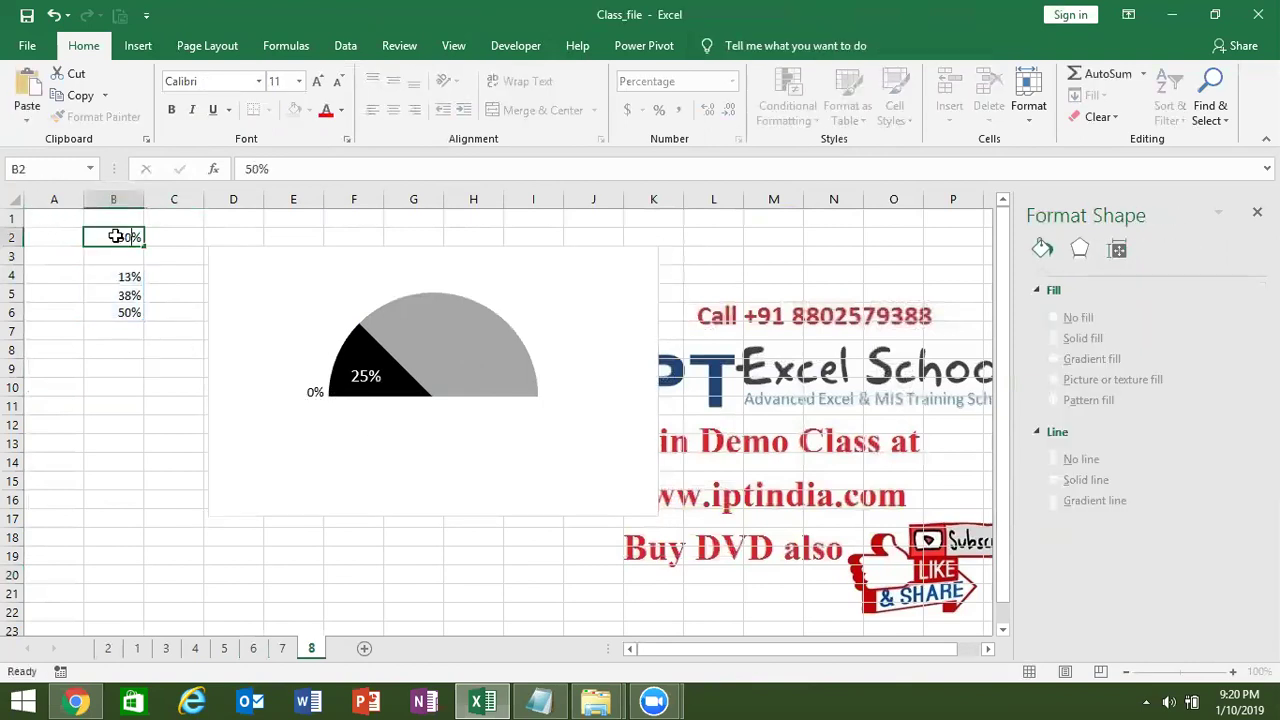
pyautogui.press('Return')
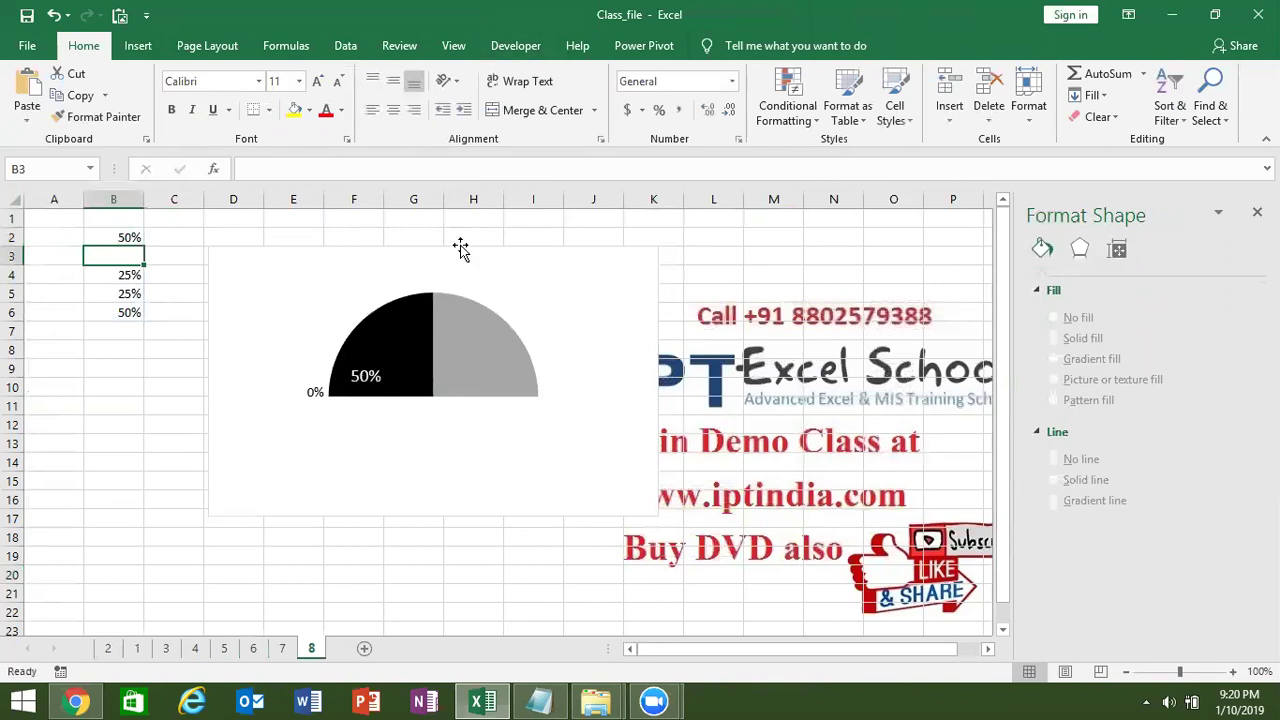
pyautogui.click(465, 258)
# - Add a 50% text label above the top of the gauge
pyautogui.click(777, 46)
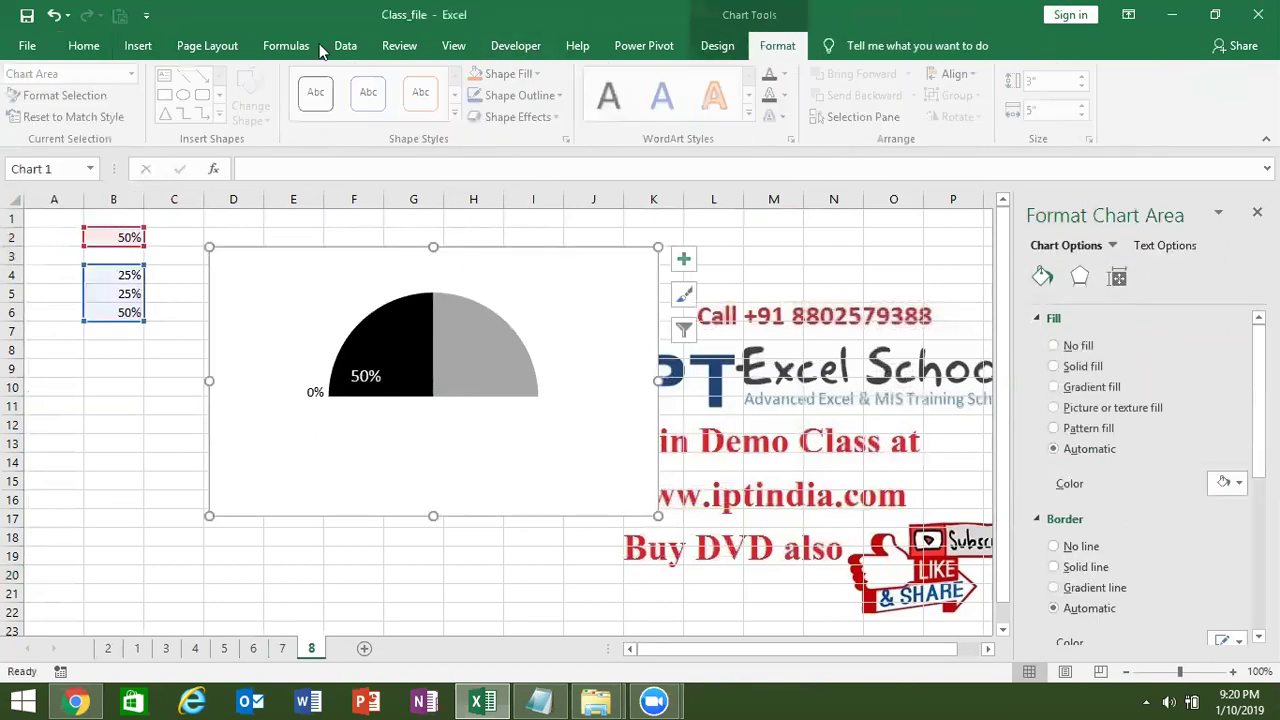
pyautogui.click(168, 75)
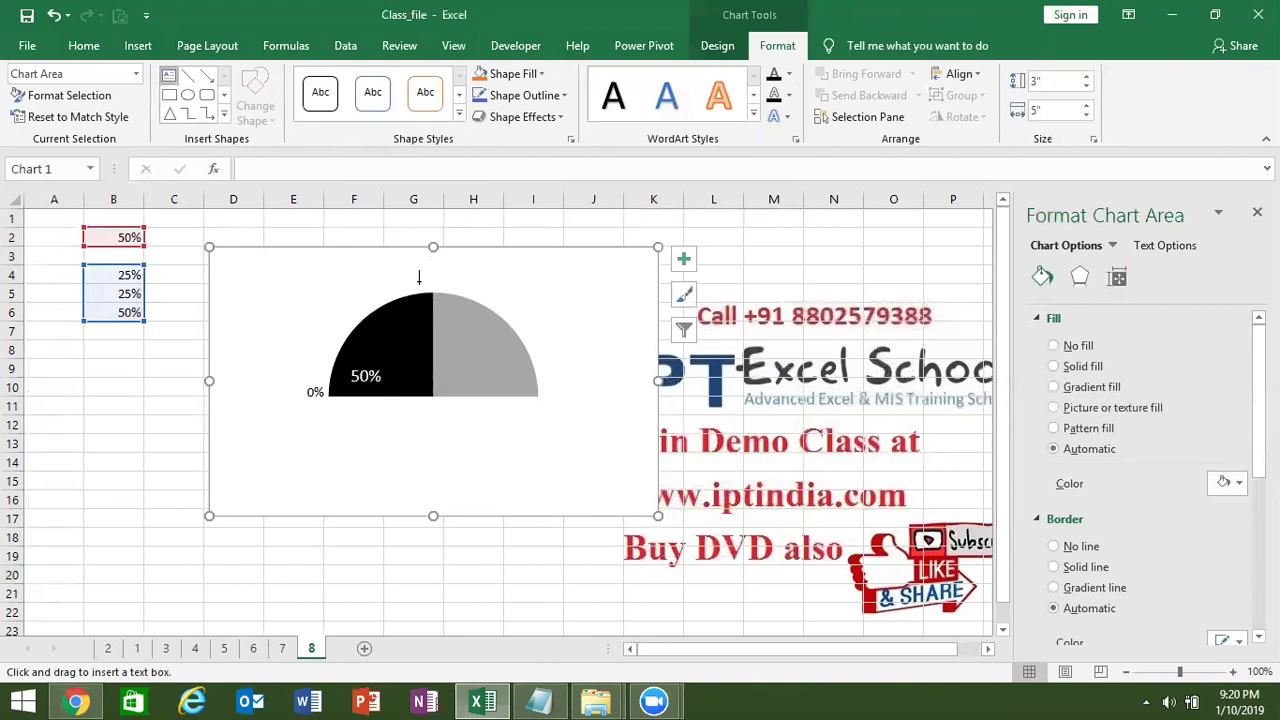
pyautogui.click(447, 289)
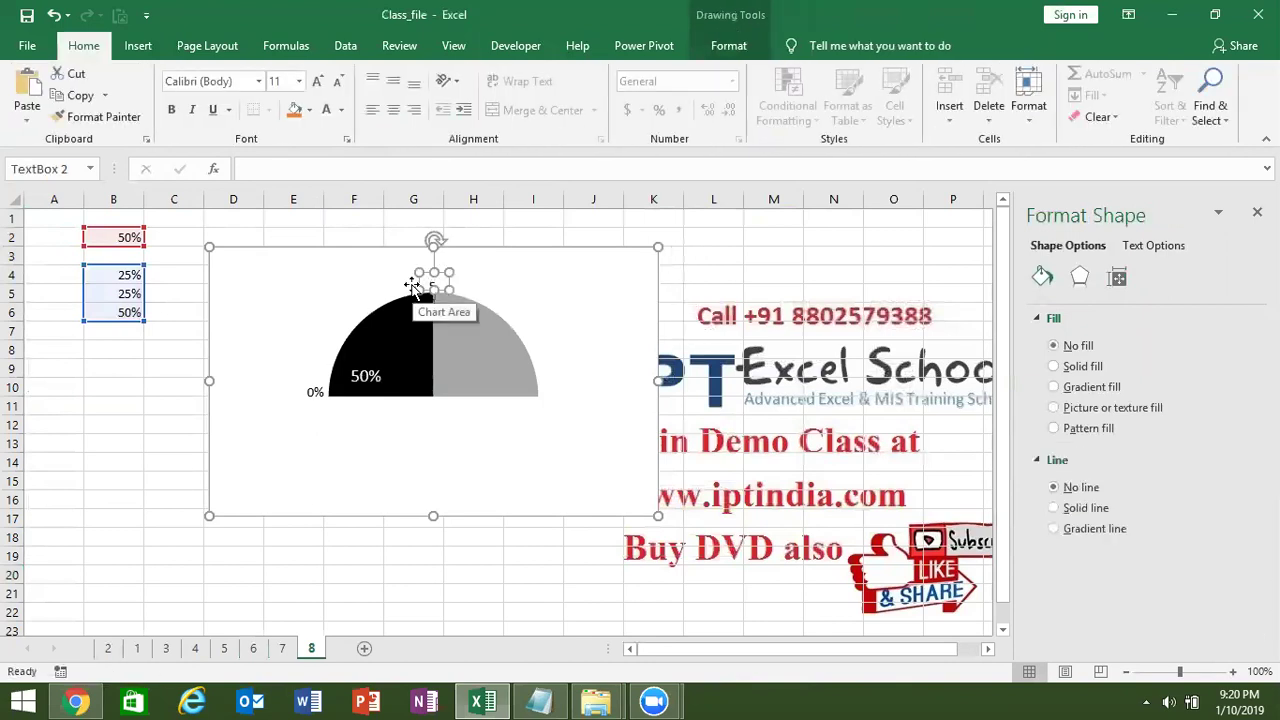
pyautogui.write('0%')
pyautogui.moveTo(447, 289); pyautogui.dragTo(460, 291)
pyautogui.click(514, 294)
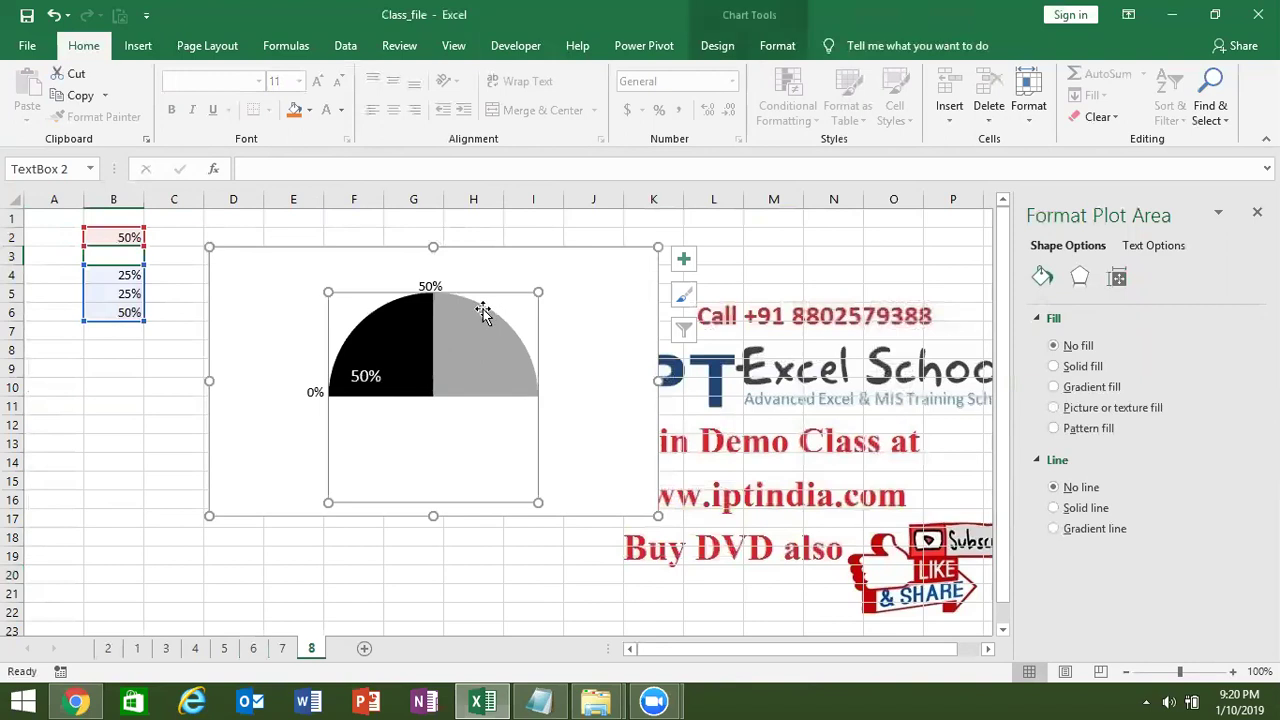
# - Add a 100% text label at the gauge's right end
pyautogui.click(718, 46)
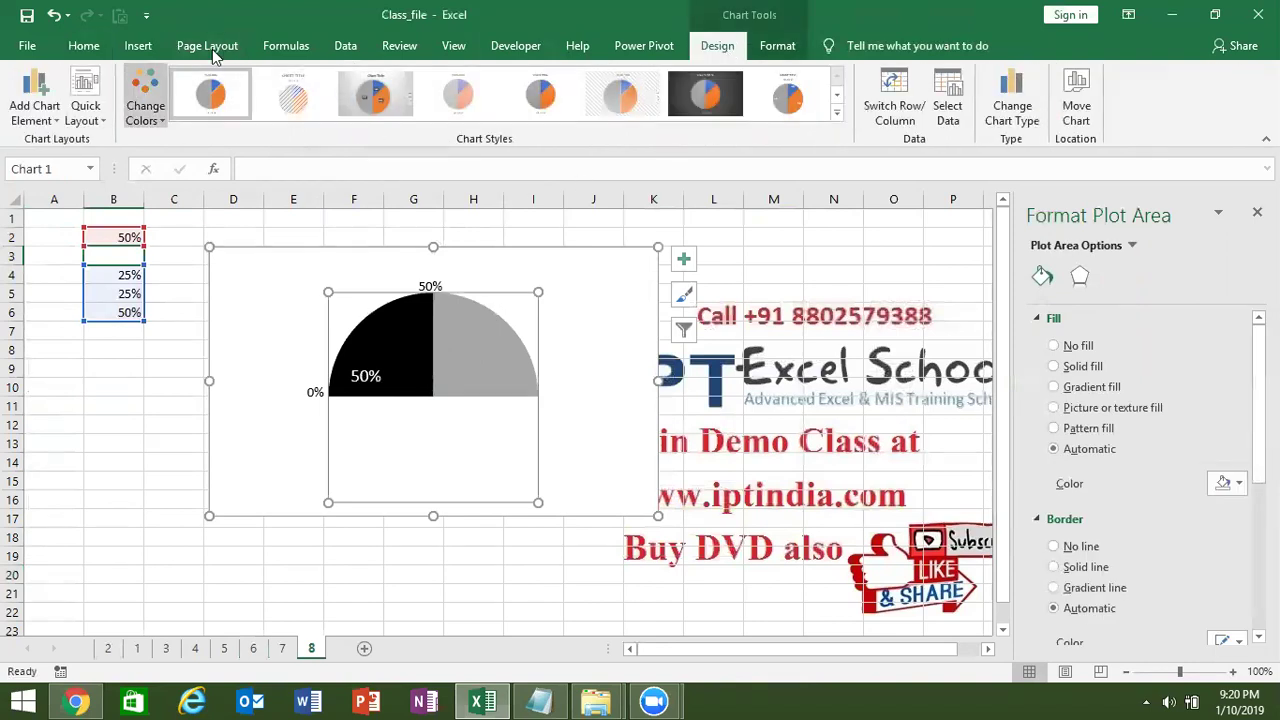
pyautogui.scroll(-1, 187, 92)
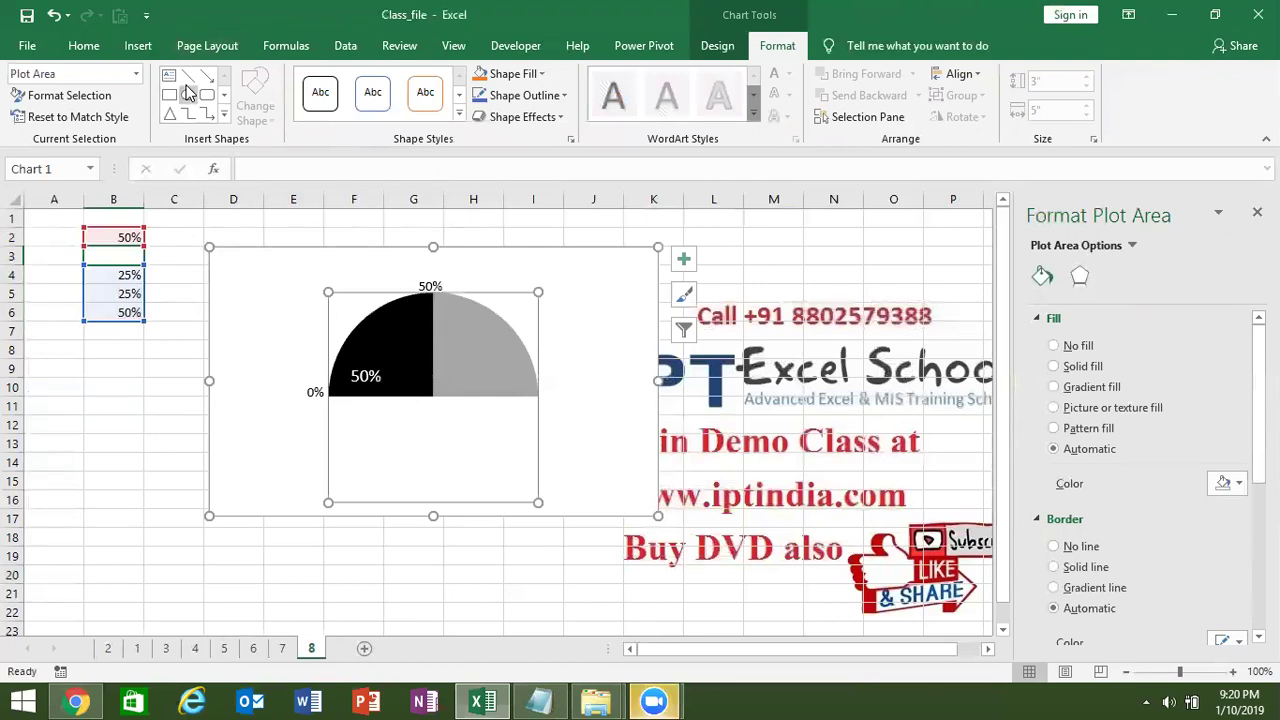
pyautogui.click(187, 92)
pyautogui.moveTo(541, 388); pyautogui.dragTo(601, 405)
pyautogui.write('100%')
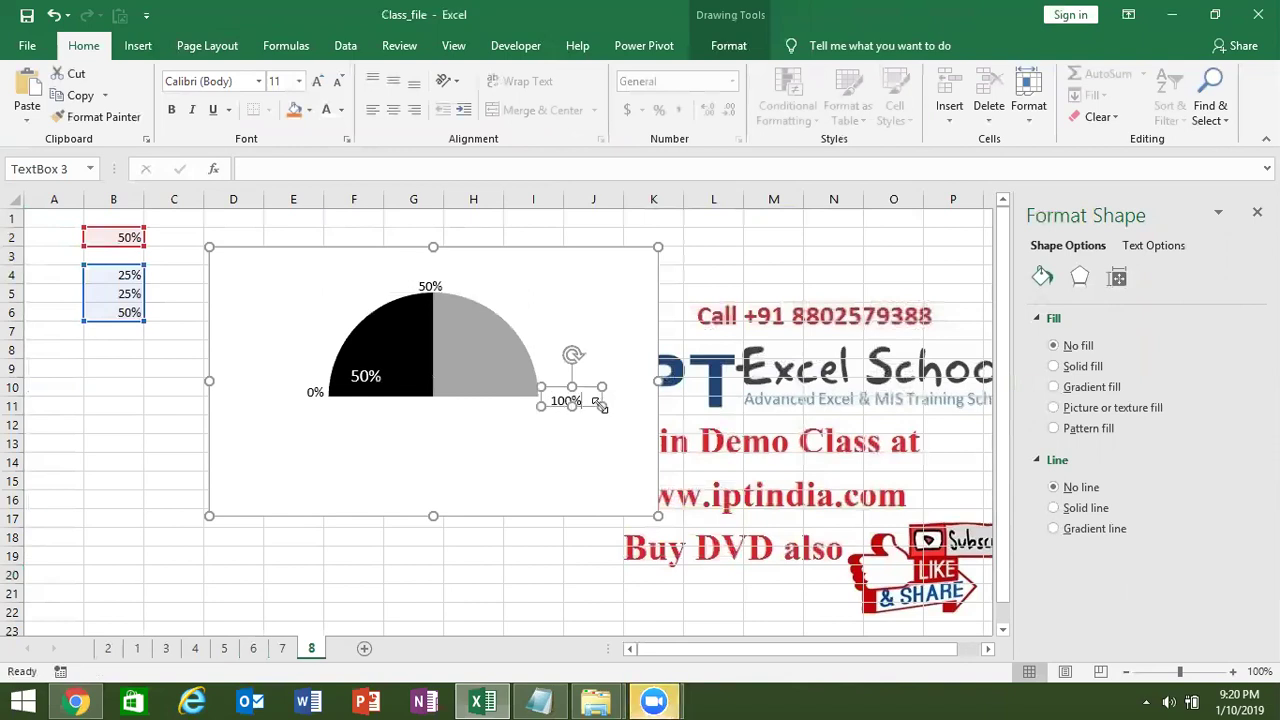
pyautogui.moveTo(563, 415); pyautogui.dragTo(552, 400)
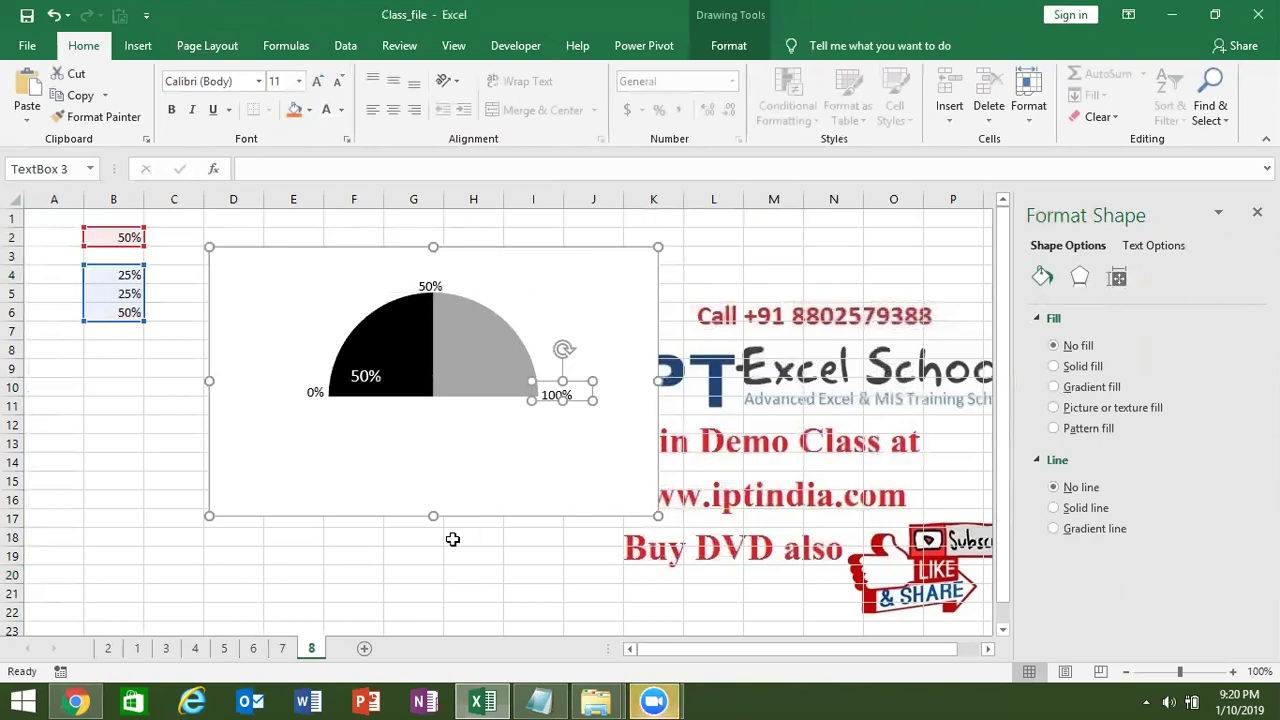
pyautogui.click(452, 537)
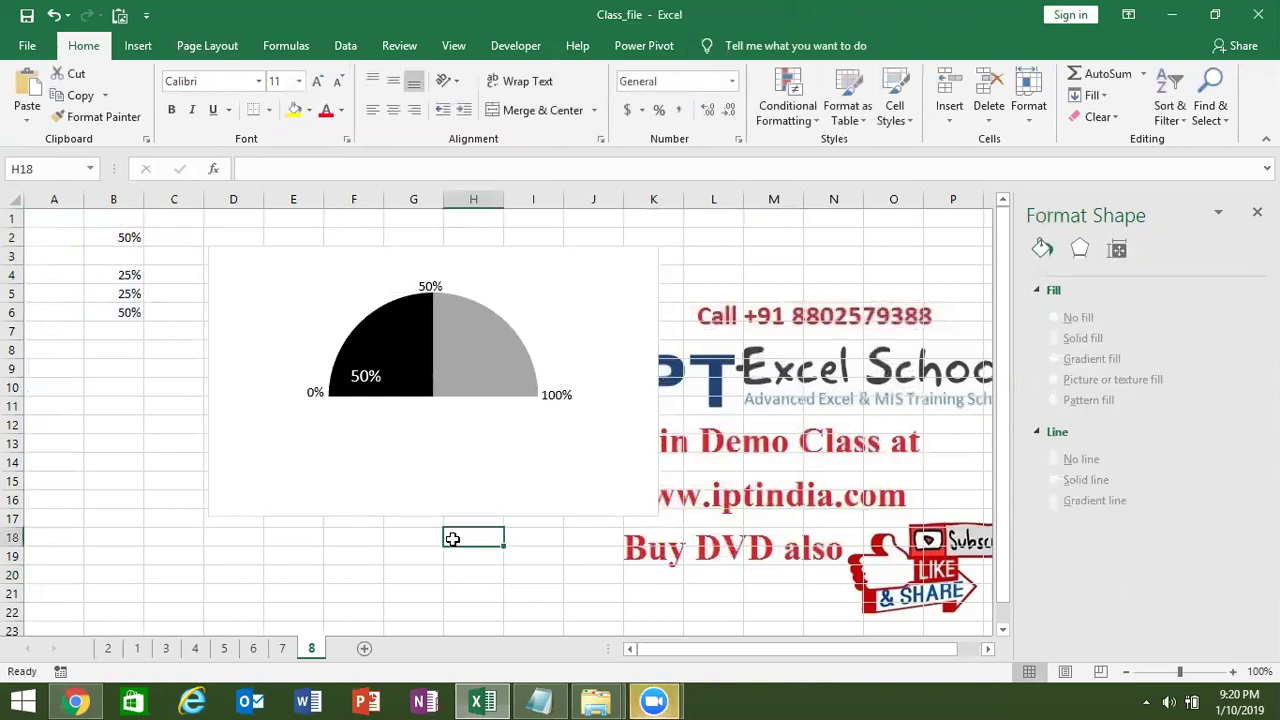
# - Add a new worksheet and name it 9
pyautogui.click(364, 649)
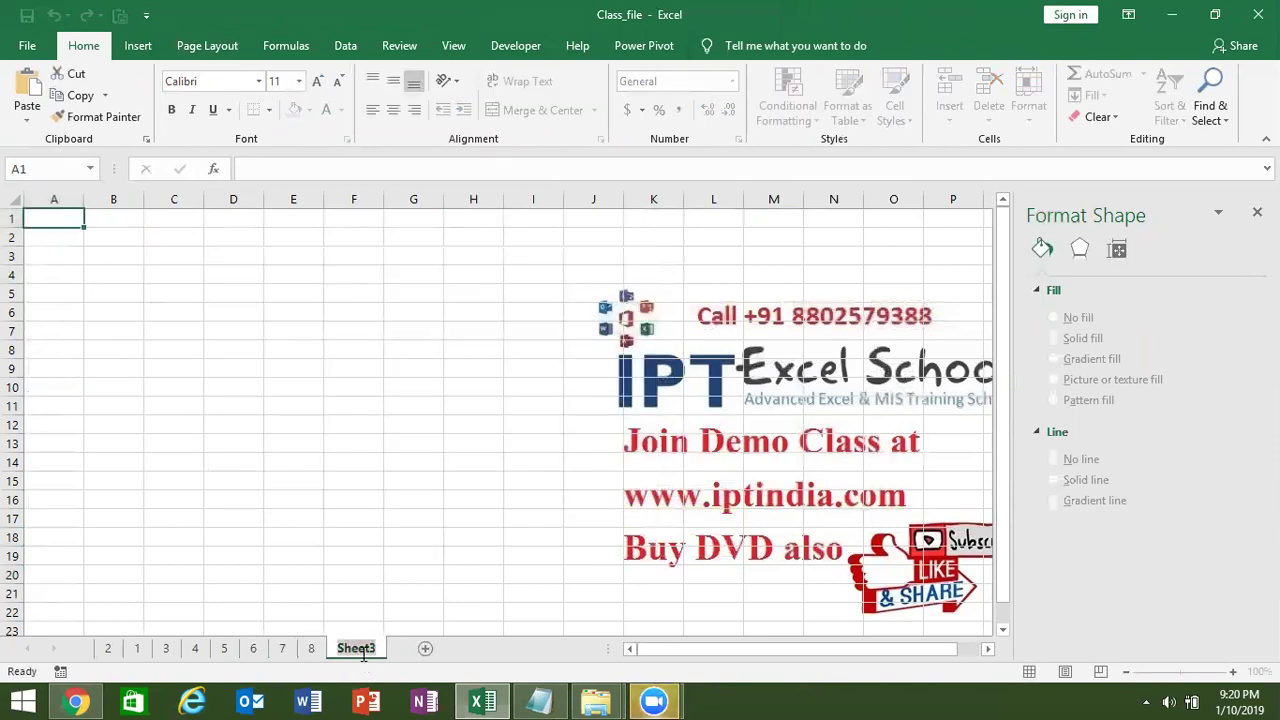
pyautogui.write('9')
pyautogui.press('Return')
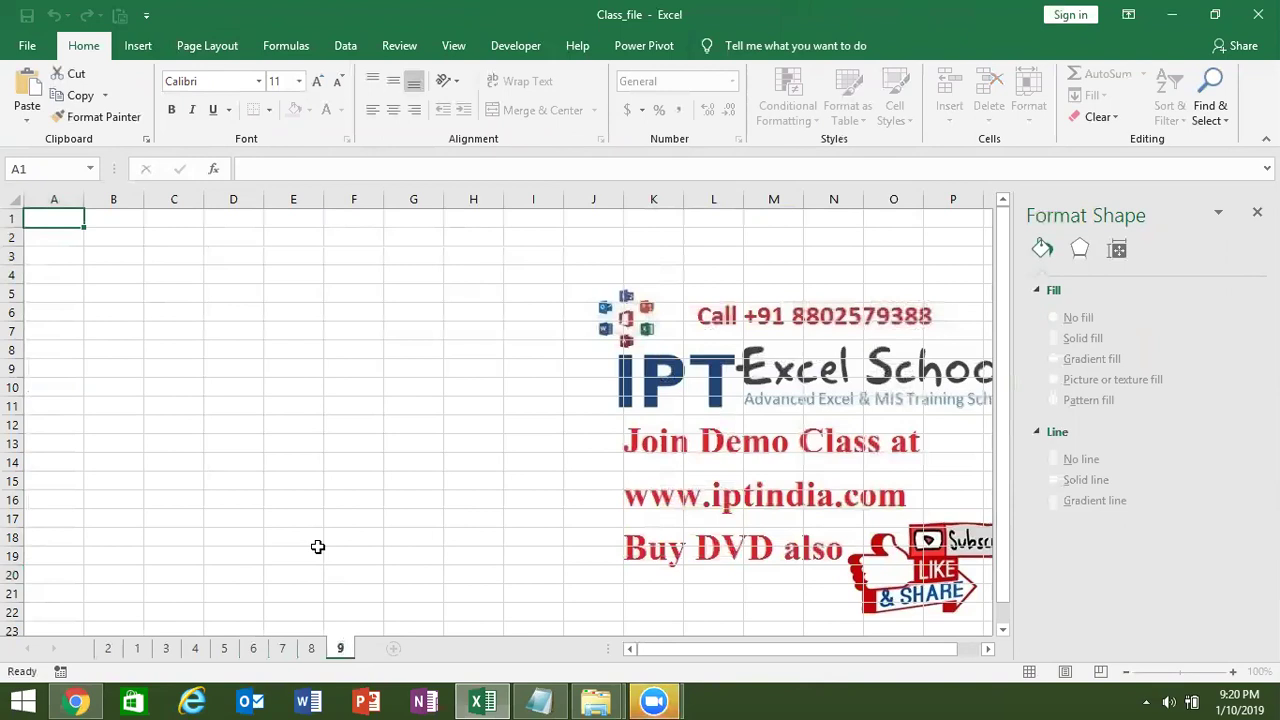
pyautogui.click(306, 515)
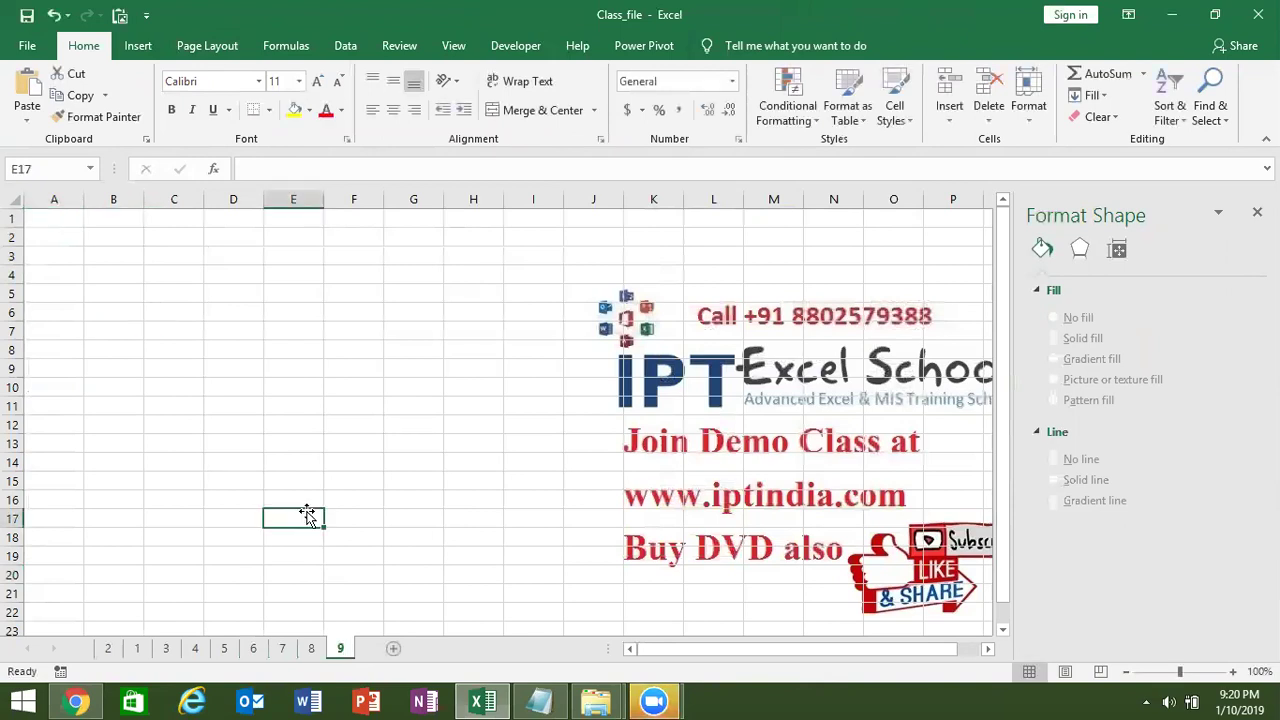
# - Enter 25% in B2 and 100% in A2
pyautogui.click(112, 237)
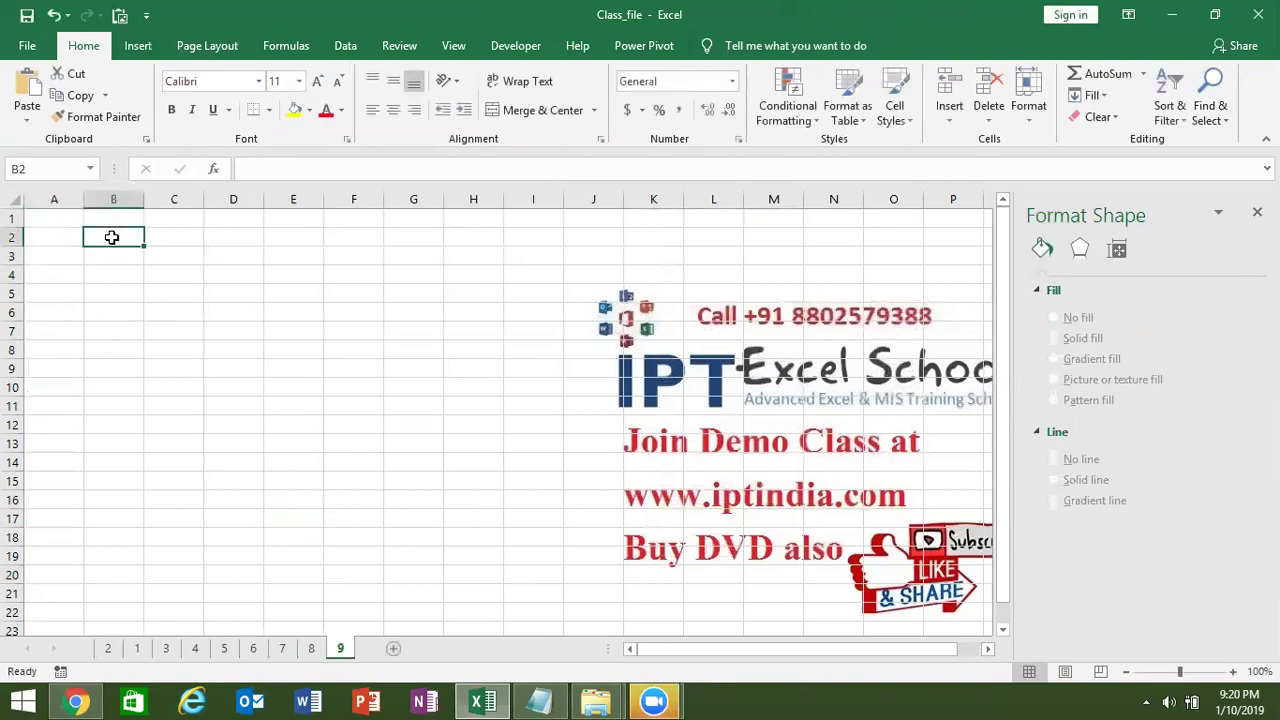
pyautogui.write('25')
pyautogui.press('Return')
pyautogui.doubleClick(112, 237)
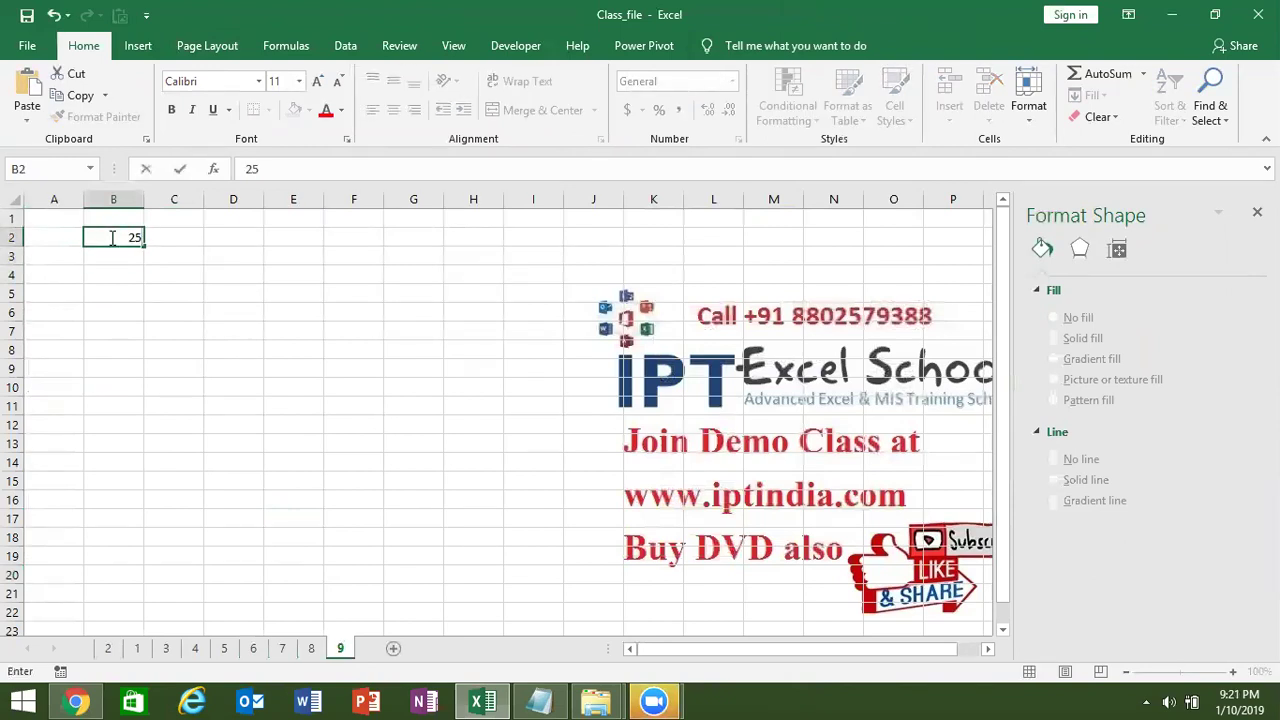
pyautogui.press('Left')
pyautogui.write('100')
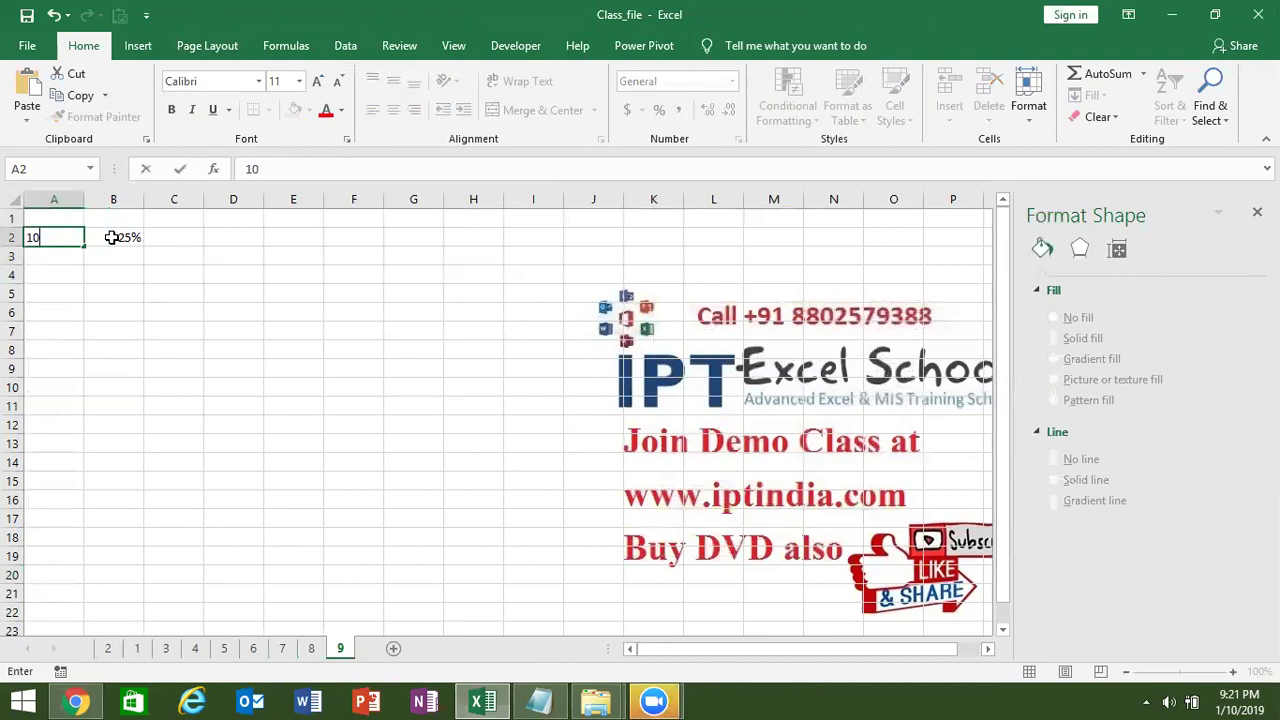
pyautogui.write('%')
pyautogui.press('Return')
# - Put 100% in A3 and B3, then select the range A2:B3
pyautogui.write('10')
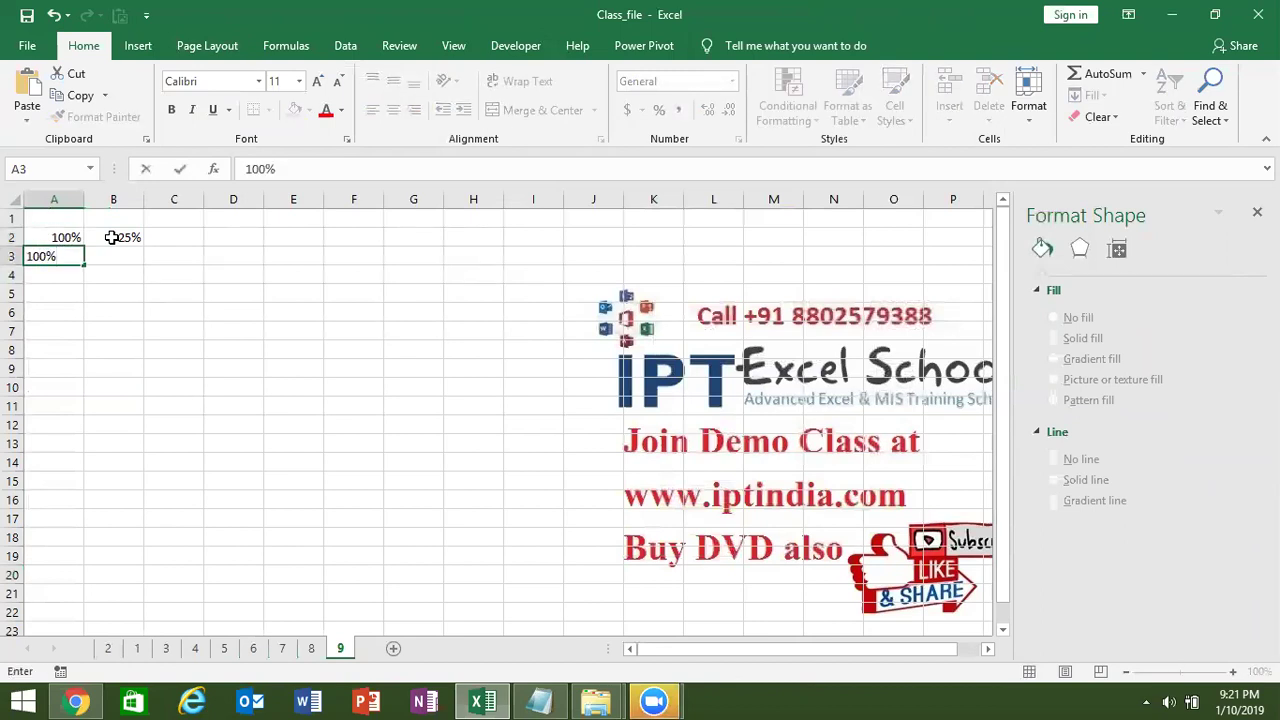
pyautogui.press('Right')
pyautogui.write('10')
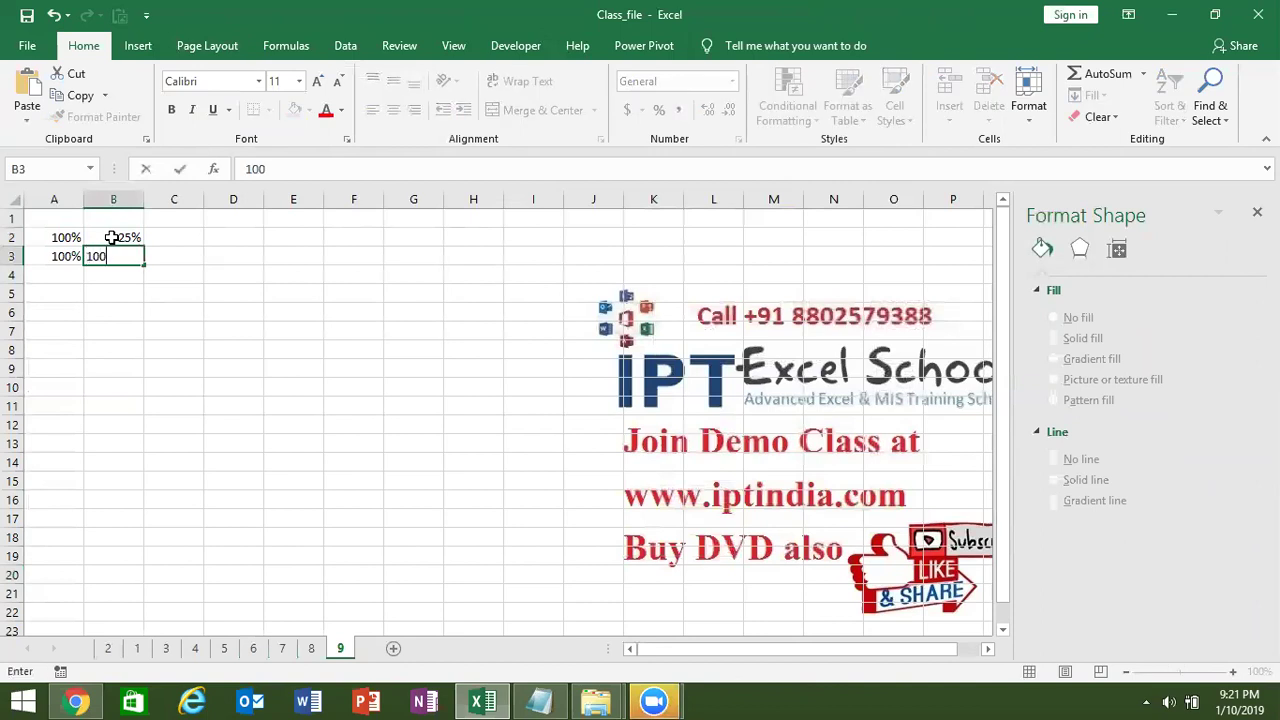
pyautogui.press('Return')
pyautogui.moveTo(72, 238); pyautogui.dragTo(114, 252)
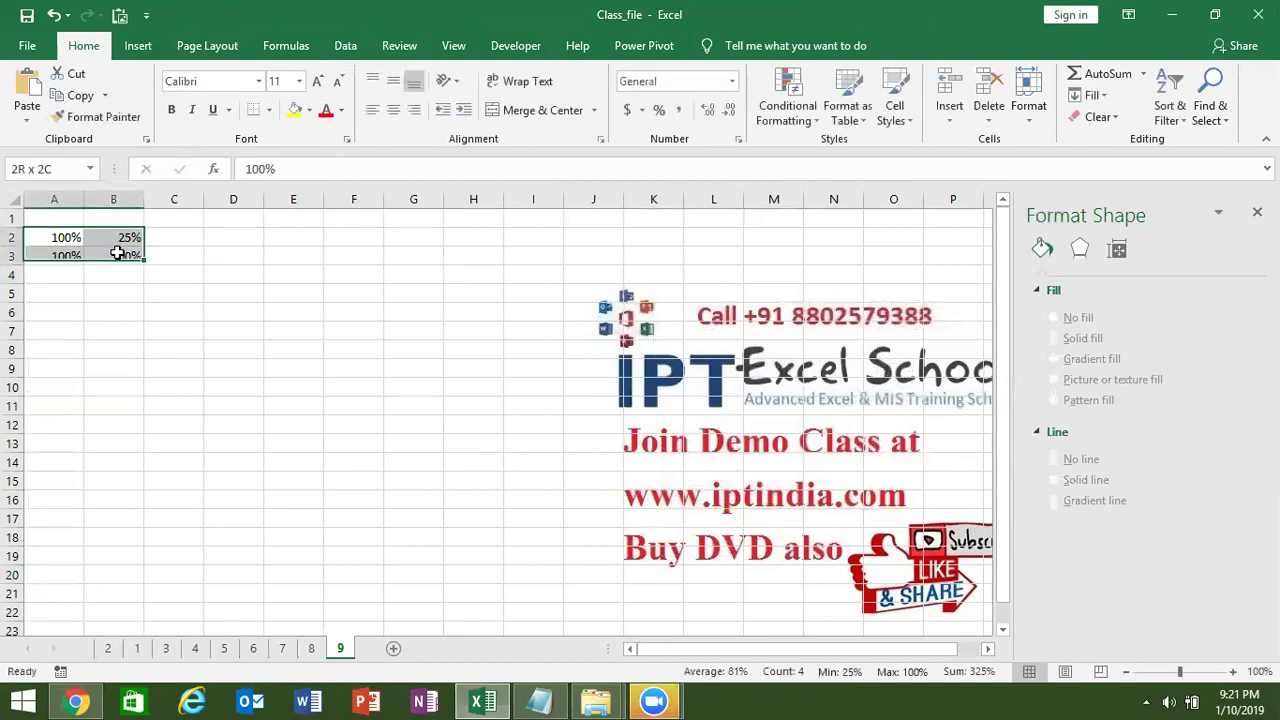
# - Insert a clustered column chart limited to B2:B3 and clear the 100% values in A2:A3
pyautogui.click(138, 45)
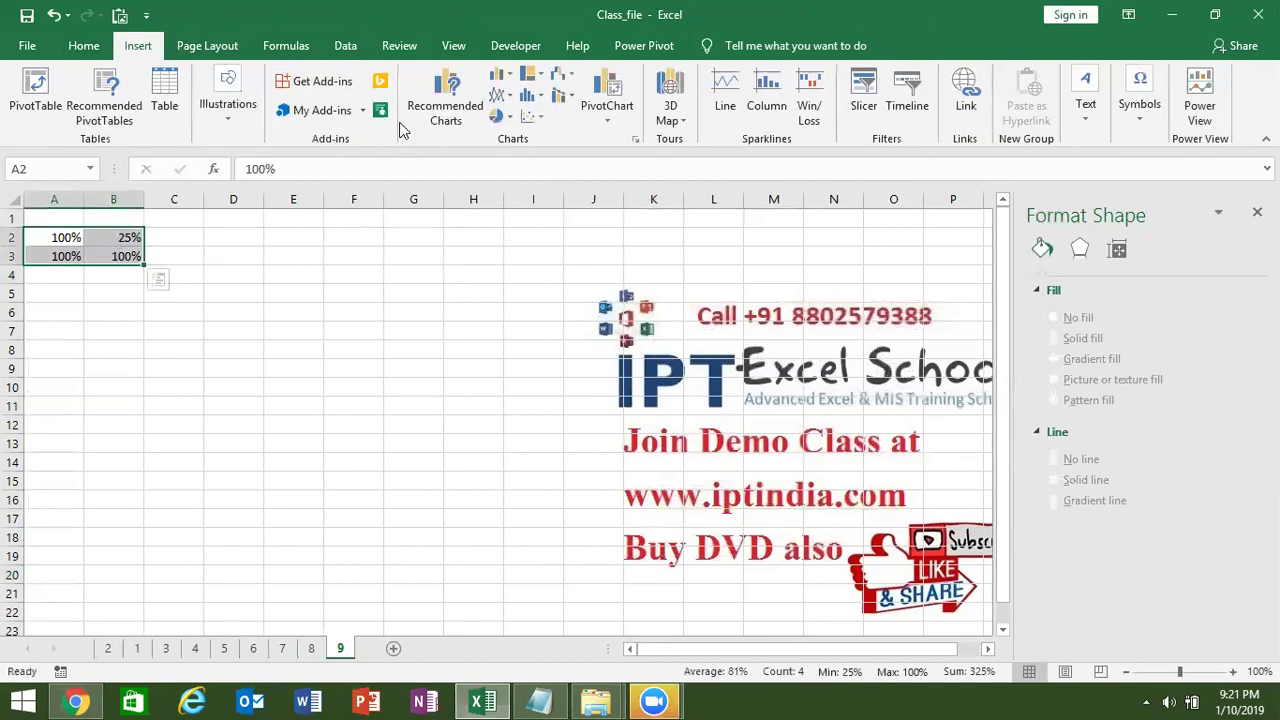
pyautogui.click(498, 75)
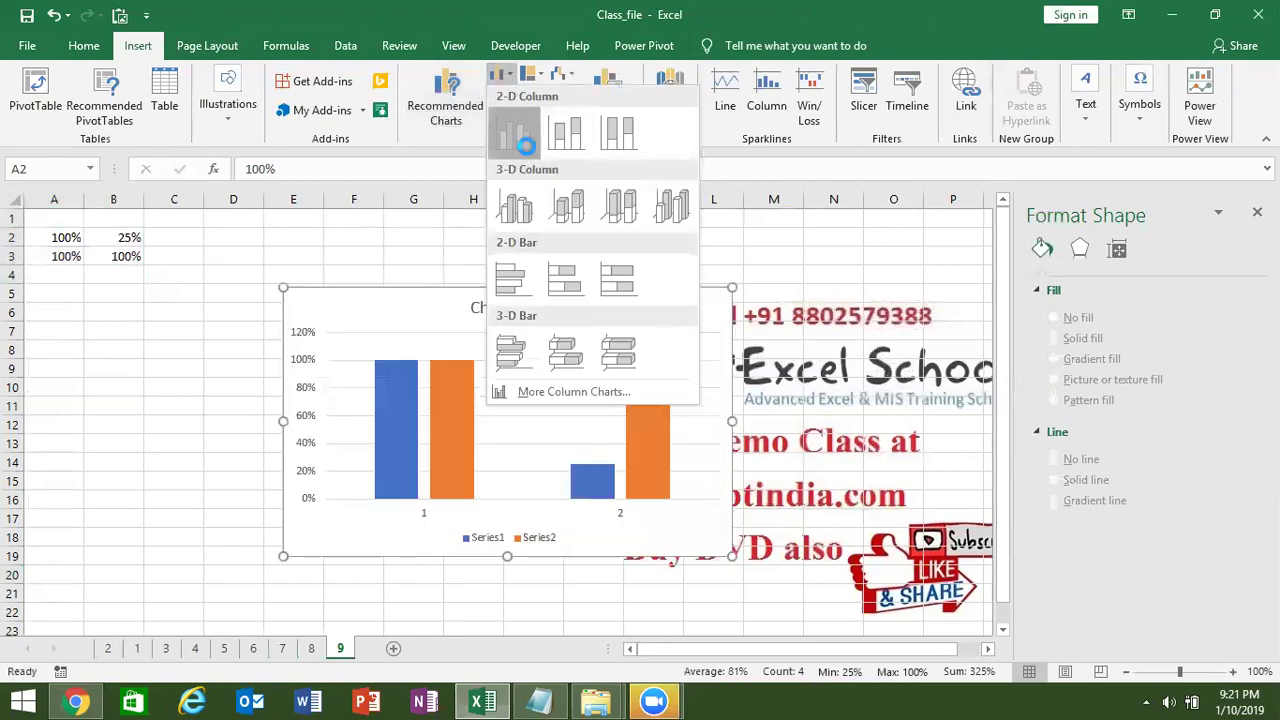
pyautogui.click(517, 137)
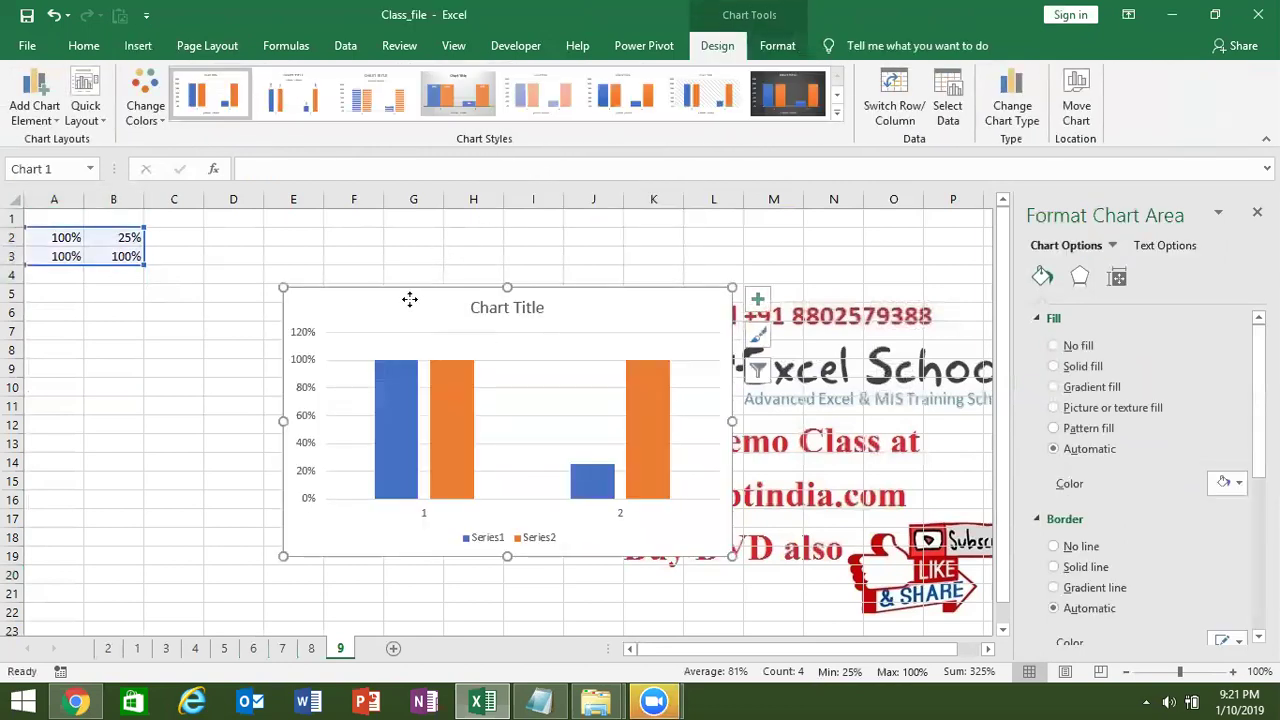
pyautogui.moveTo(421, 307); pyautogui.dragTo(383, 293)
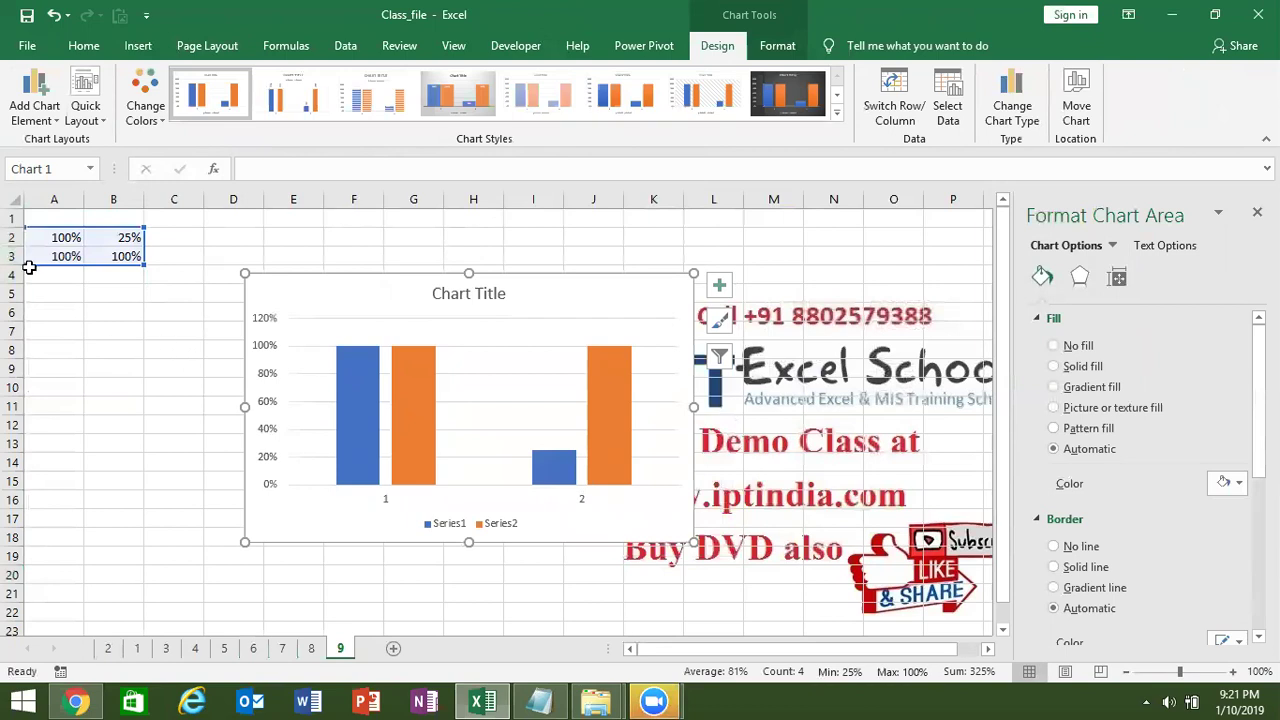
pyautogui.moveTo(36, 265)
pyautogui.mouseDown()
pyautogui.moveTo(68, 270)
pyautogui.moveTo(59, 255)
pyautogui.mouseUp()
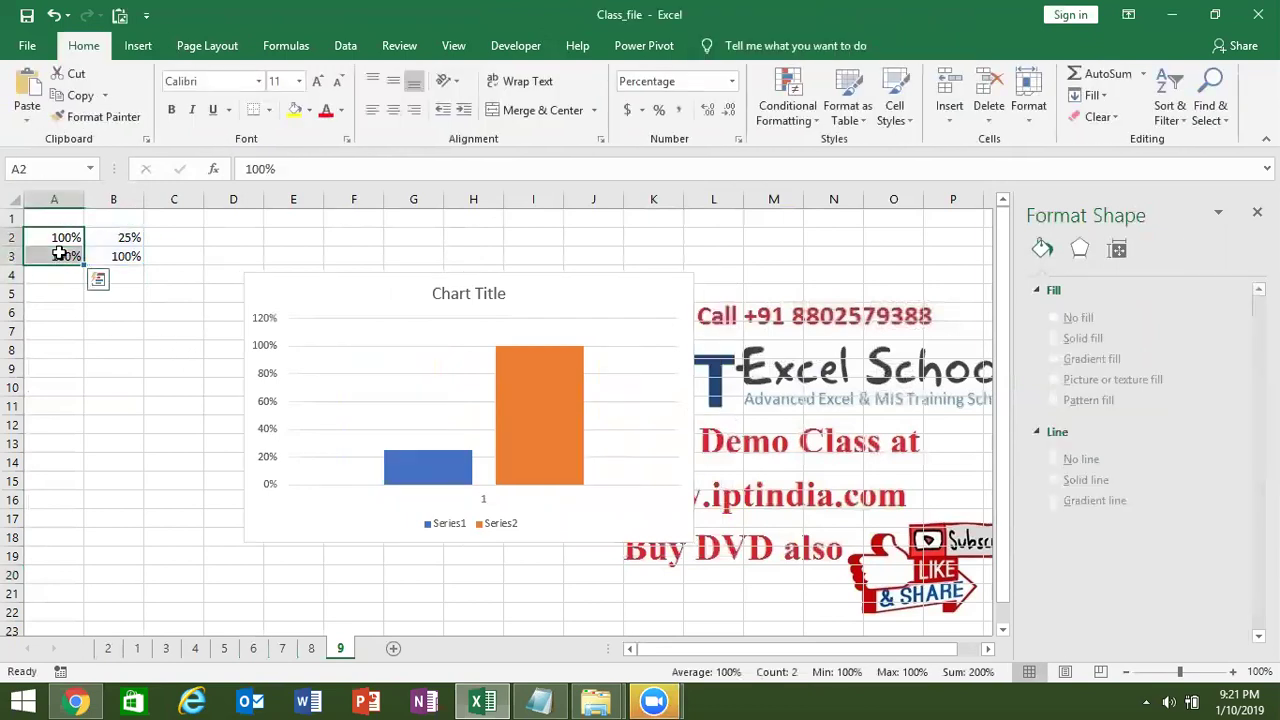
pyautogui.press('Delete')
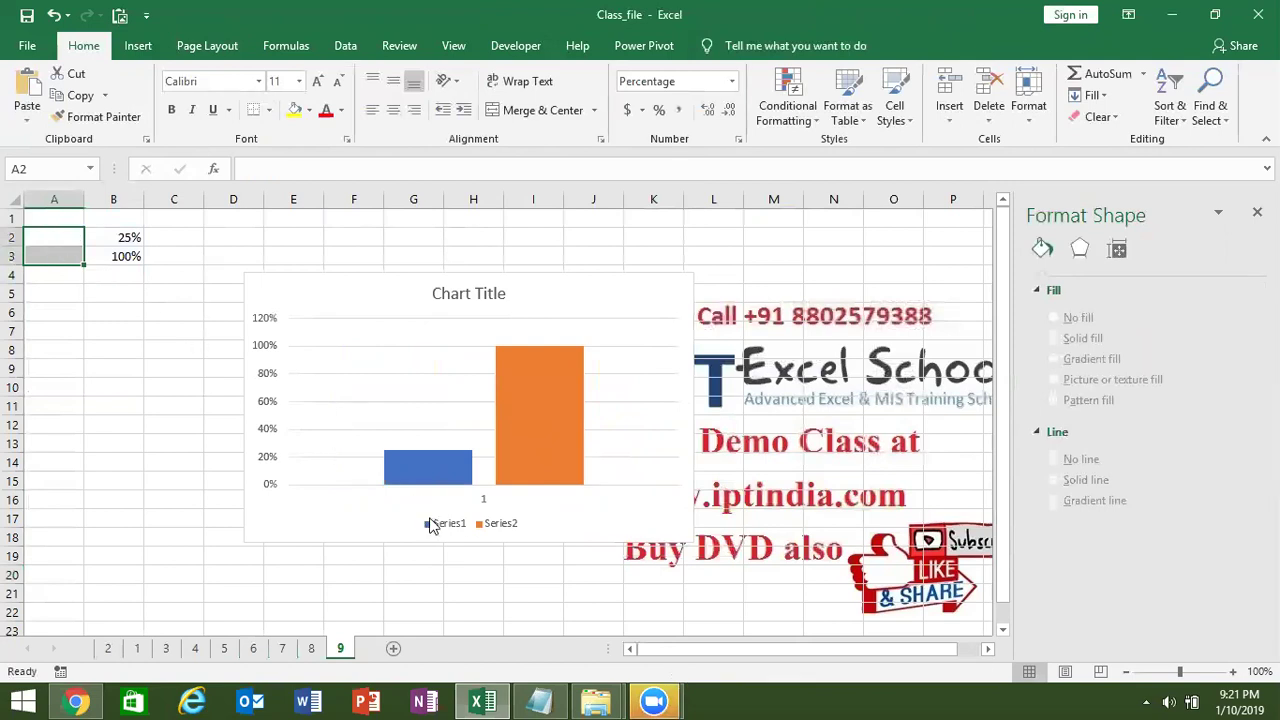
# - Delete the chart's legend, horizontal axis, title, vertical axis and gridlines
pyautogui.click(429, 523)
pyautogui.press('Delete')
pyautogui.click(482, 530)
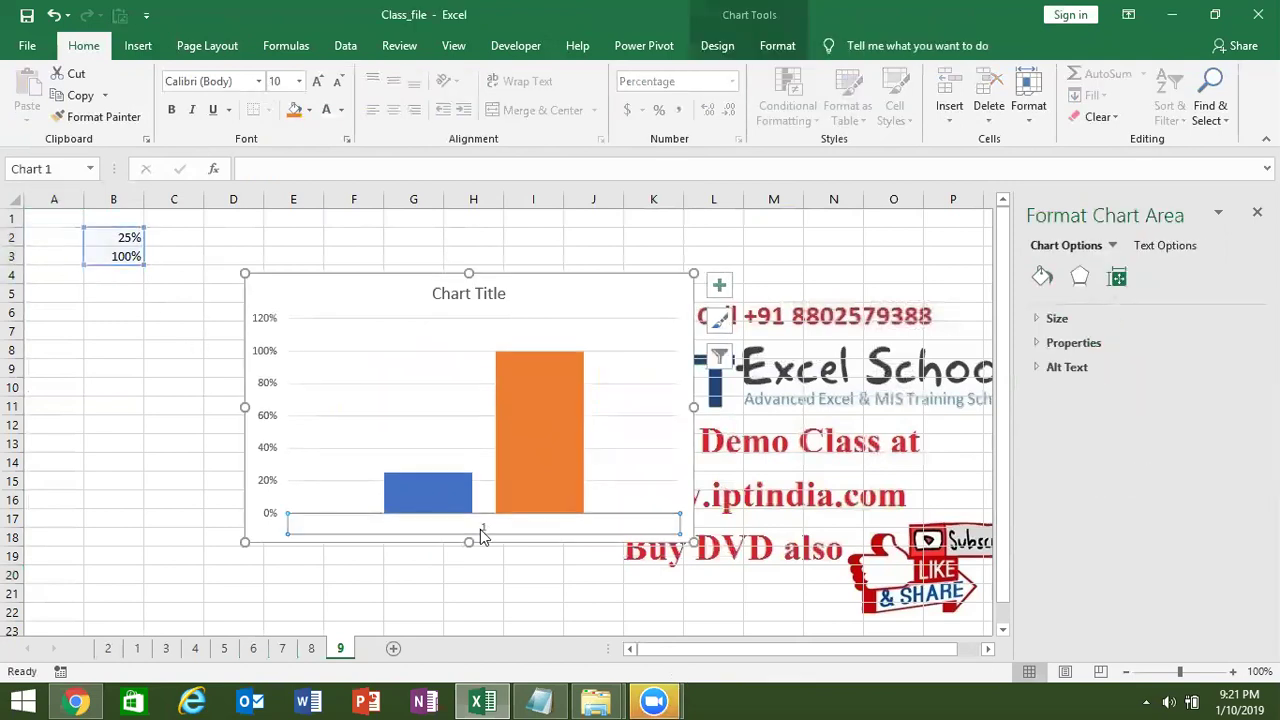
pyautogui.press('Delete')
pyautogui.click(461, 296)
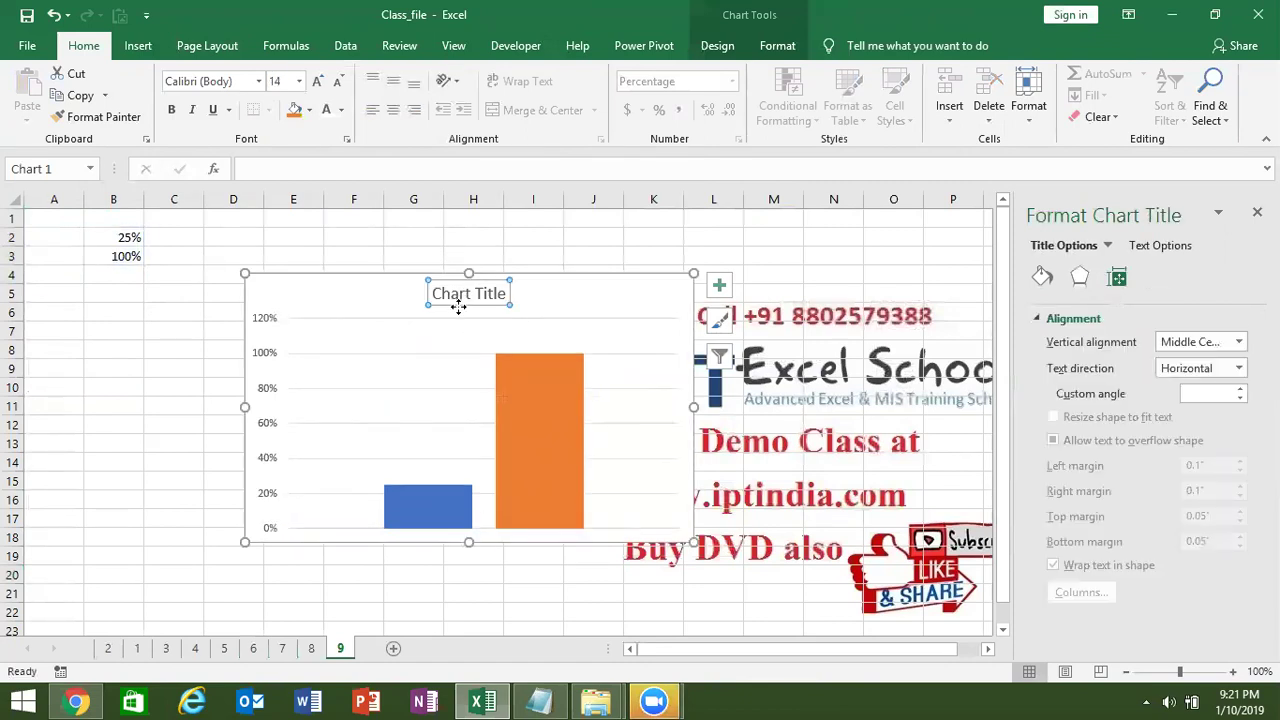
pyautogui.press('Delete')
pyautogui.click(272, 325)
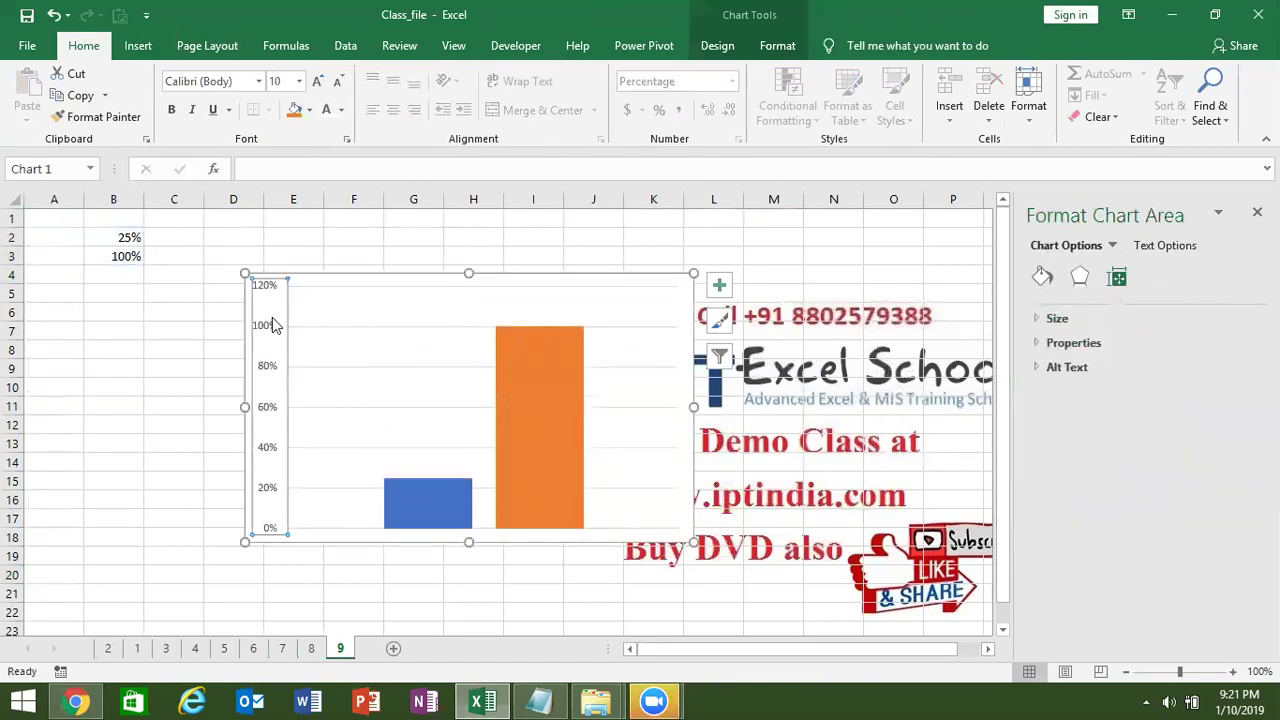
pyautogui.press('Delete')
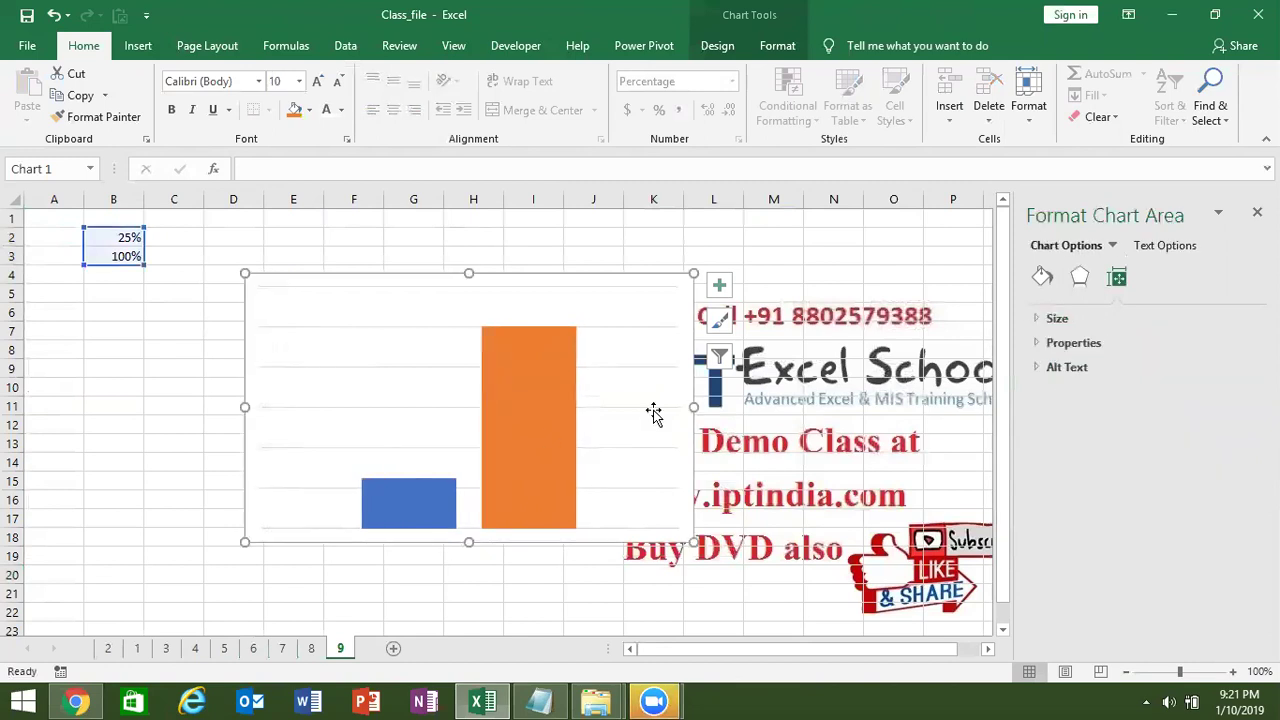
pyautogui.click(678, 408)
pyautogui.click(668, 407)
pyautogui.press('Delete')
pyautogui.click(575, 410)
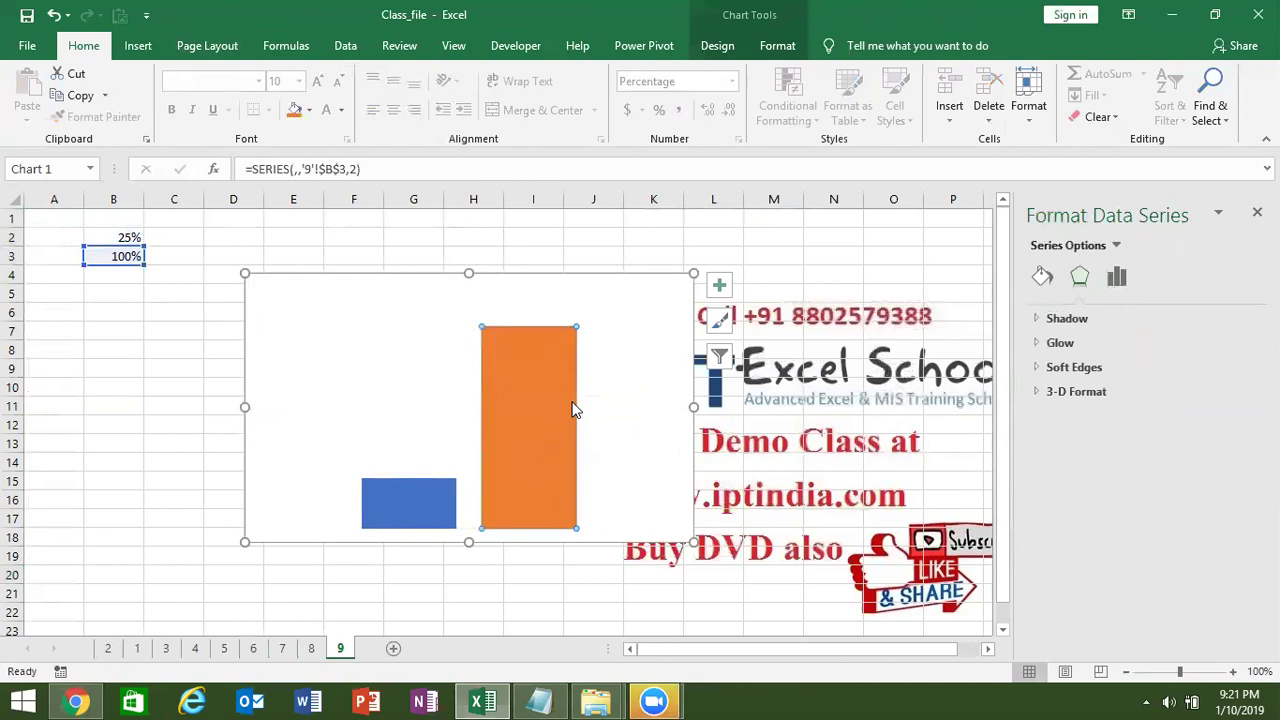
# - Raise the Series Overlap to 100% so the orange bar covers the blue one
pyautogui.click(1117, 277)
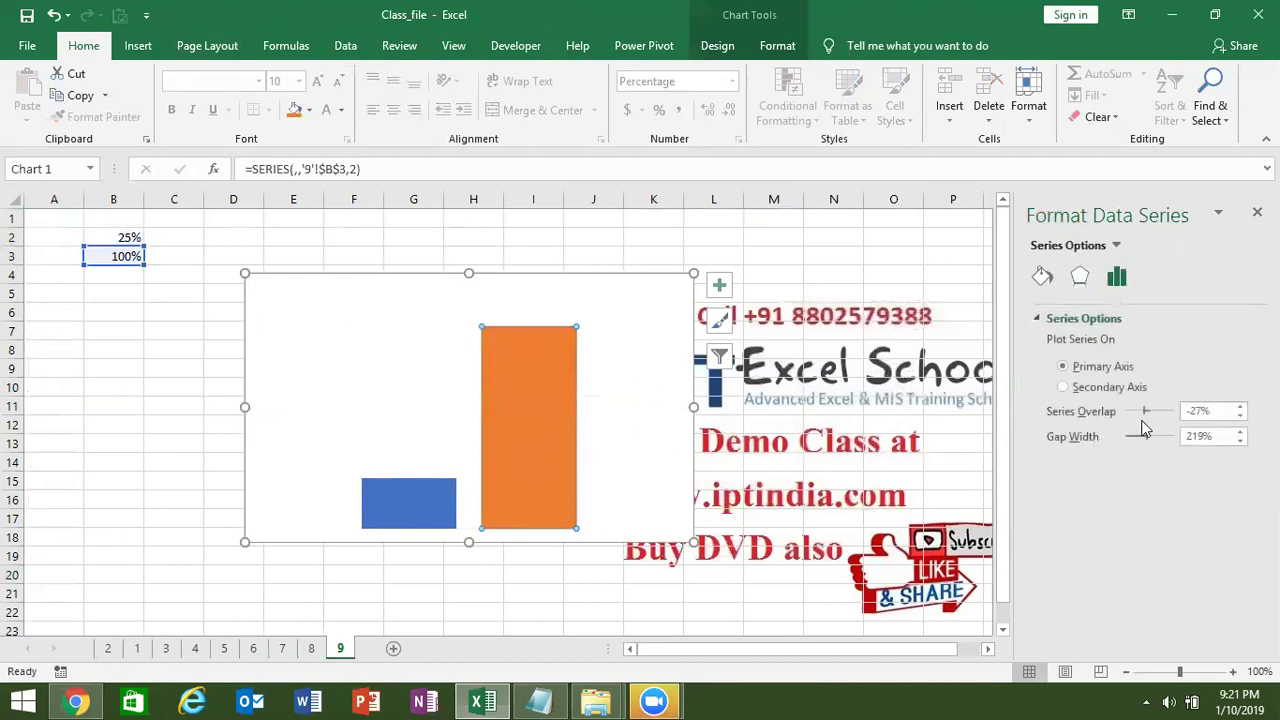
pyautogui.moveTo(1155, 414); pyautogui.dragTo(1156, 414)
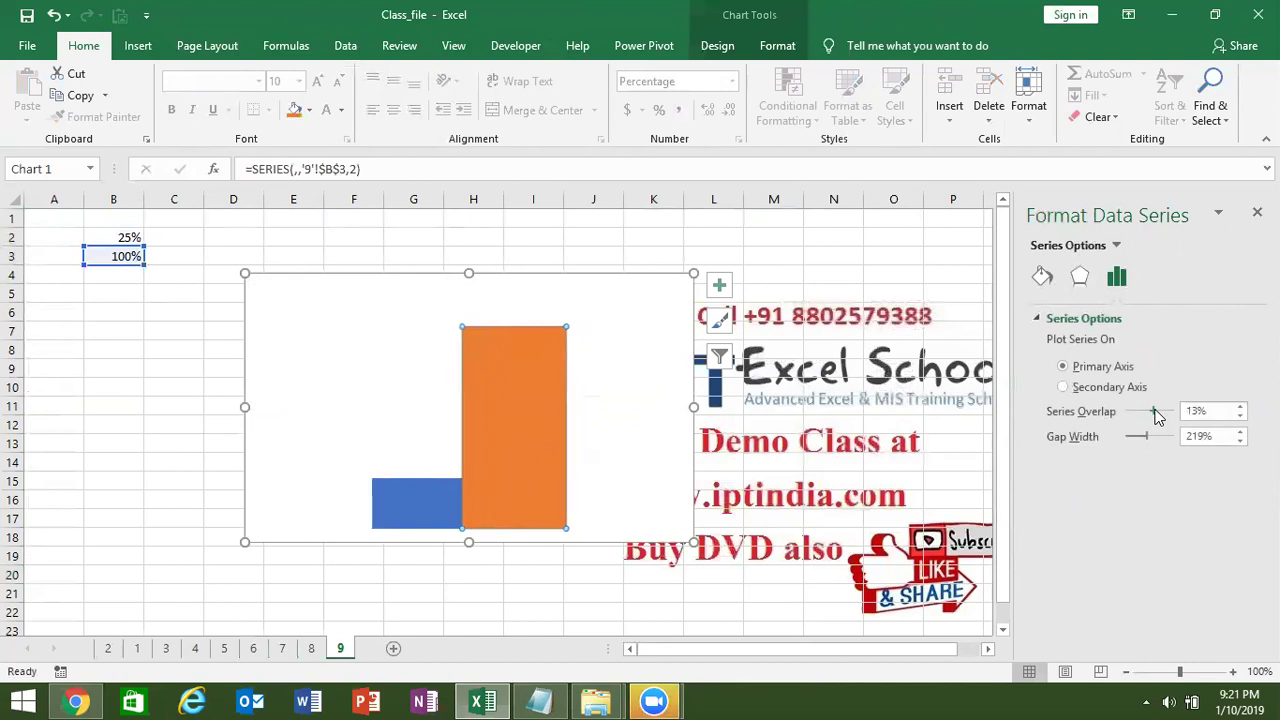
pyautogui.moveTo(1155, 416); pyautogui.dragTo(1160, 418)
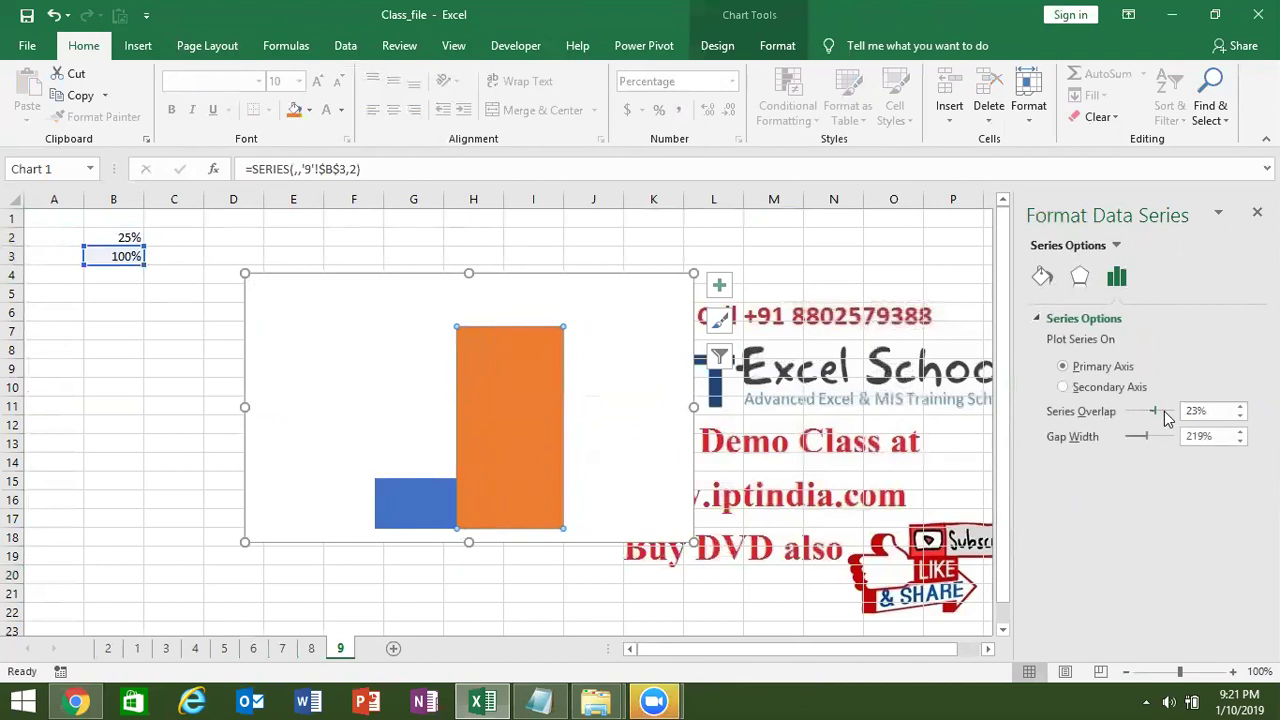
pyautogui.moveTo(1161, 413); pyautogui.dragTo(1173, 413)
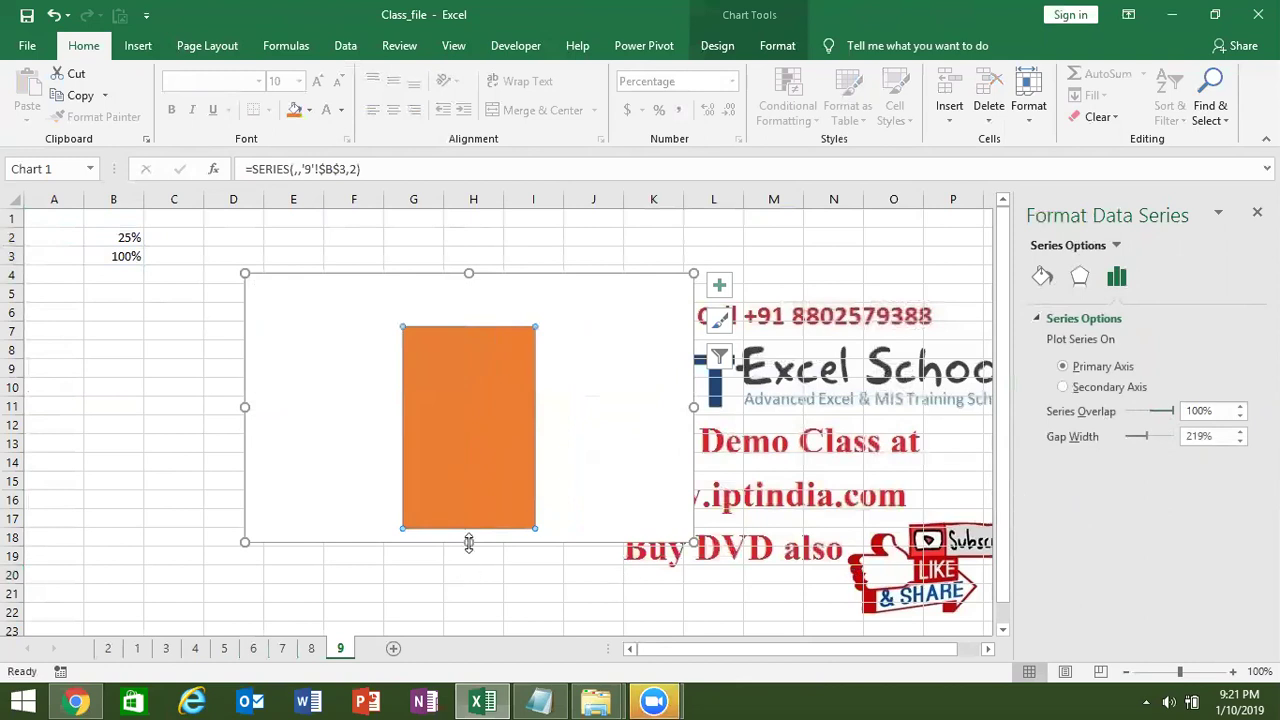
# - Stretch the chart's bottom edge down to row 22
pyautogui.moveTo(468, 542); pyautogui.dragTo(465, 622)
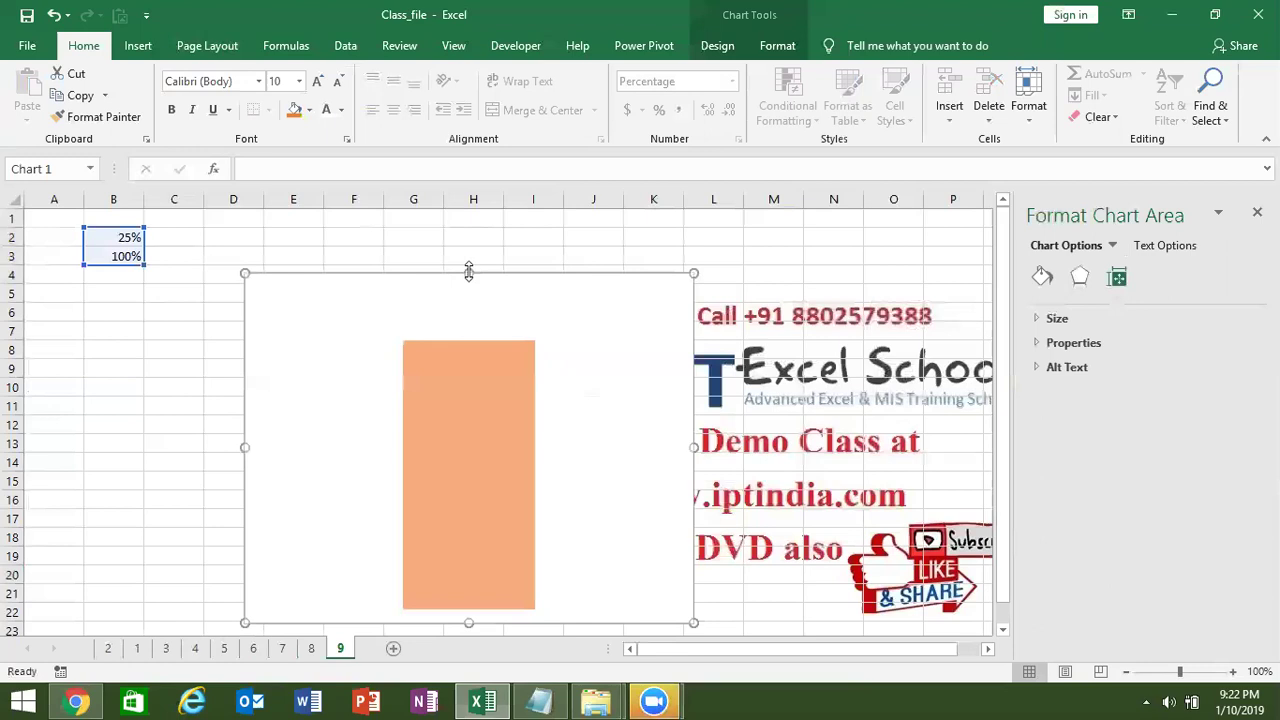
pyautogui.click(433, 422)
pyautogui.rightClick(433, 414)
pyautogui.press('Escape')
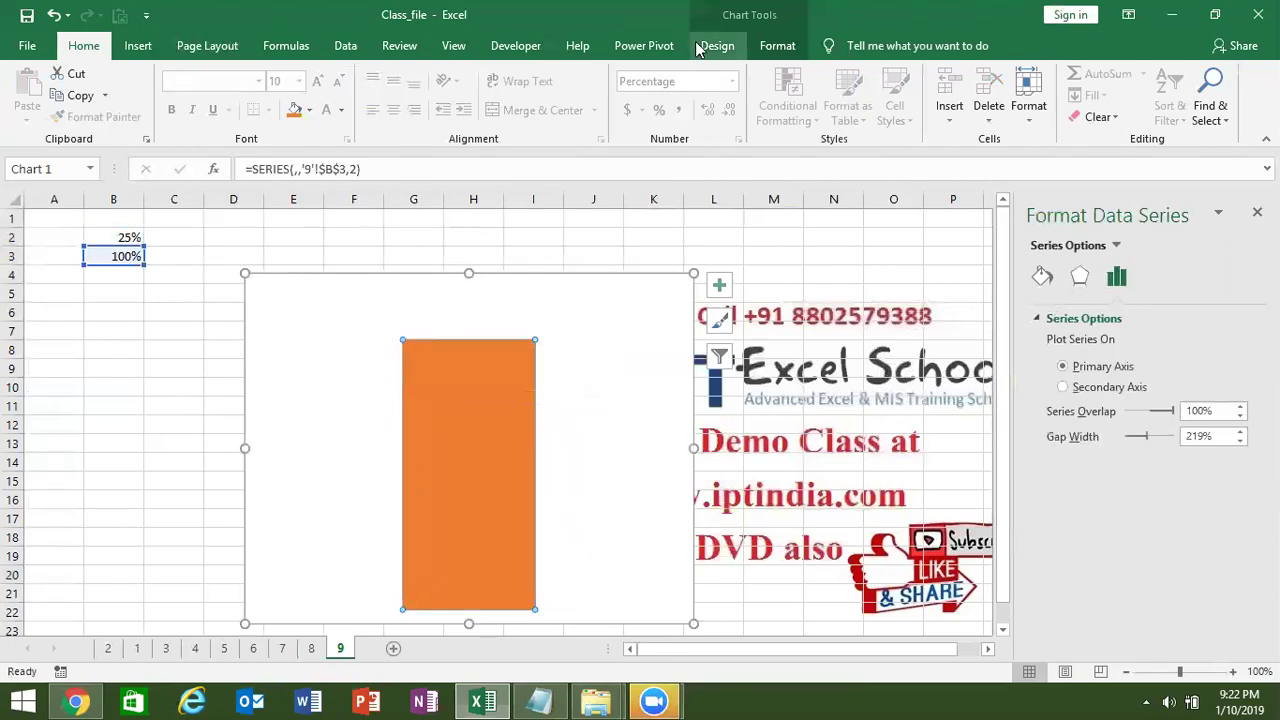
pyautogui.click(717, 45)
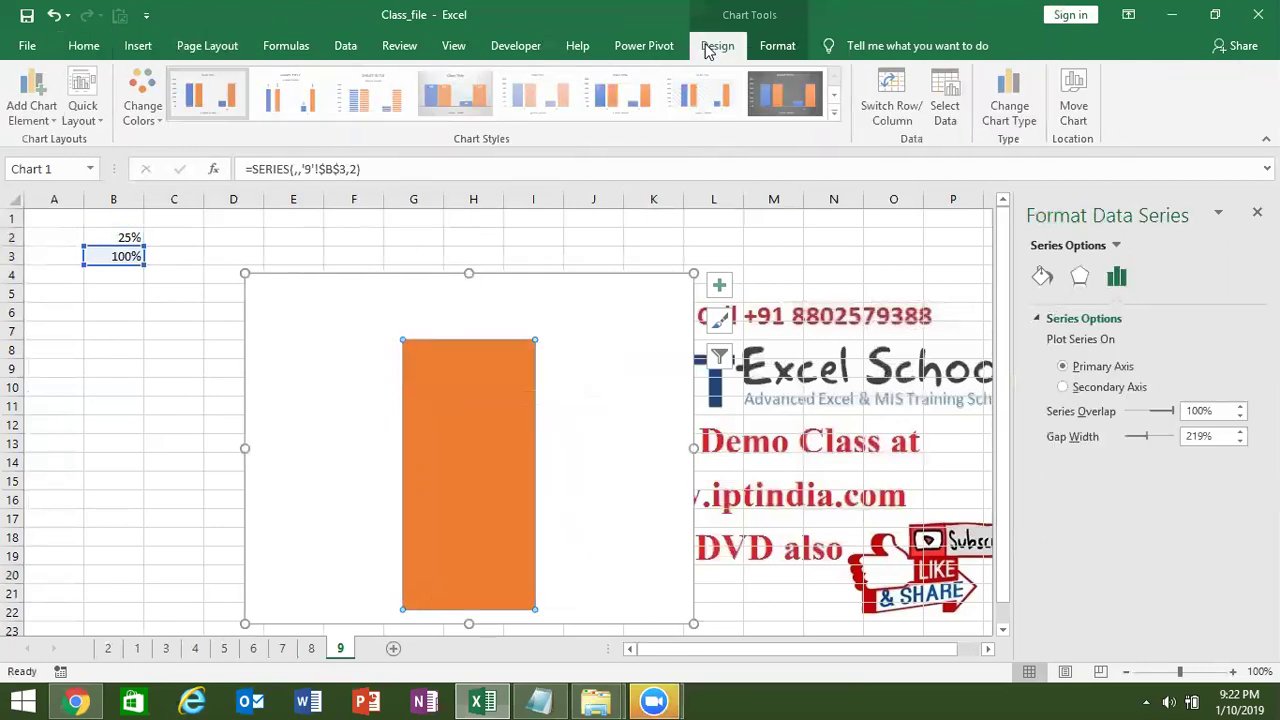
# - Apply a Quick Layout with percentage axis, data labels and legend
pyautogui.click(153, 123)
pyautogui.click(100, 120)
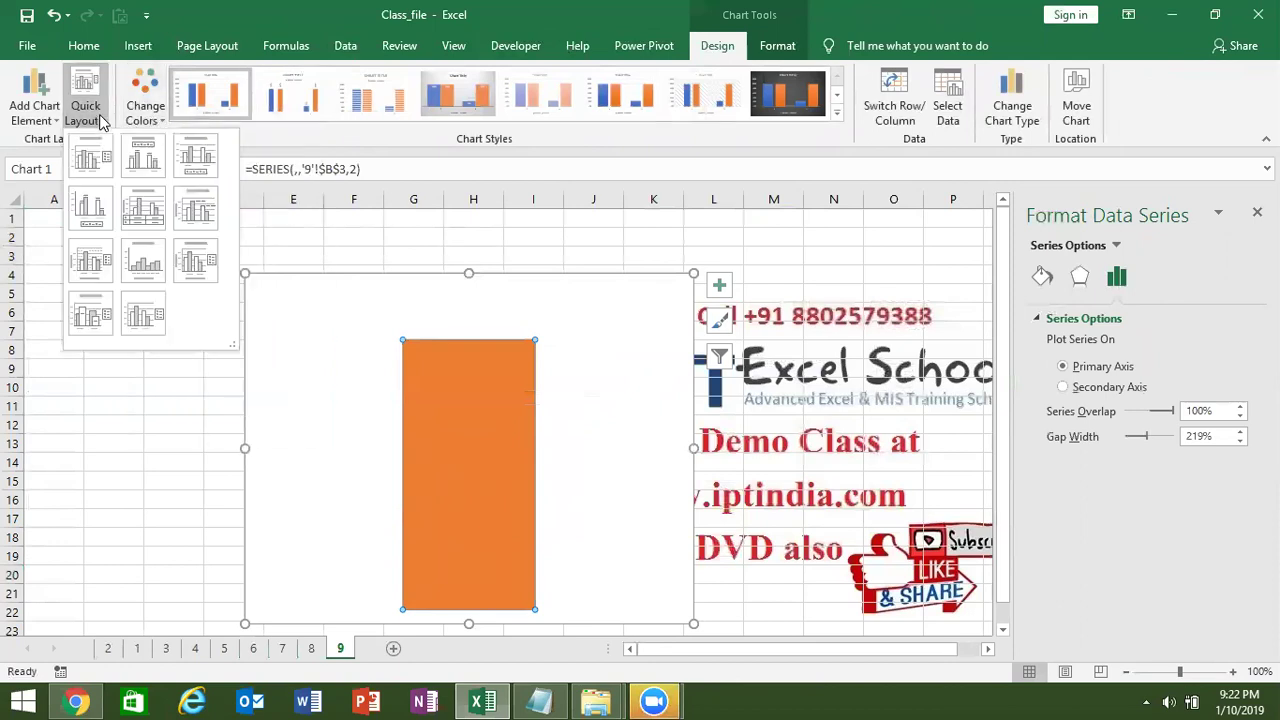
pyautogui.click(90, 200)
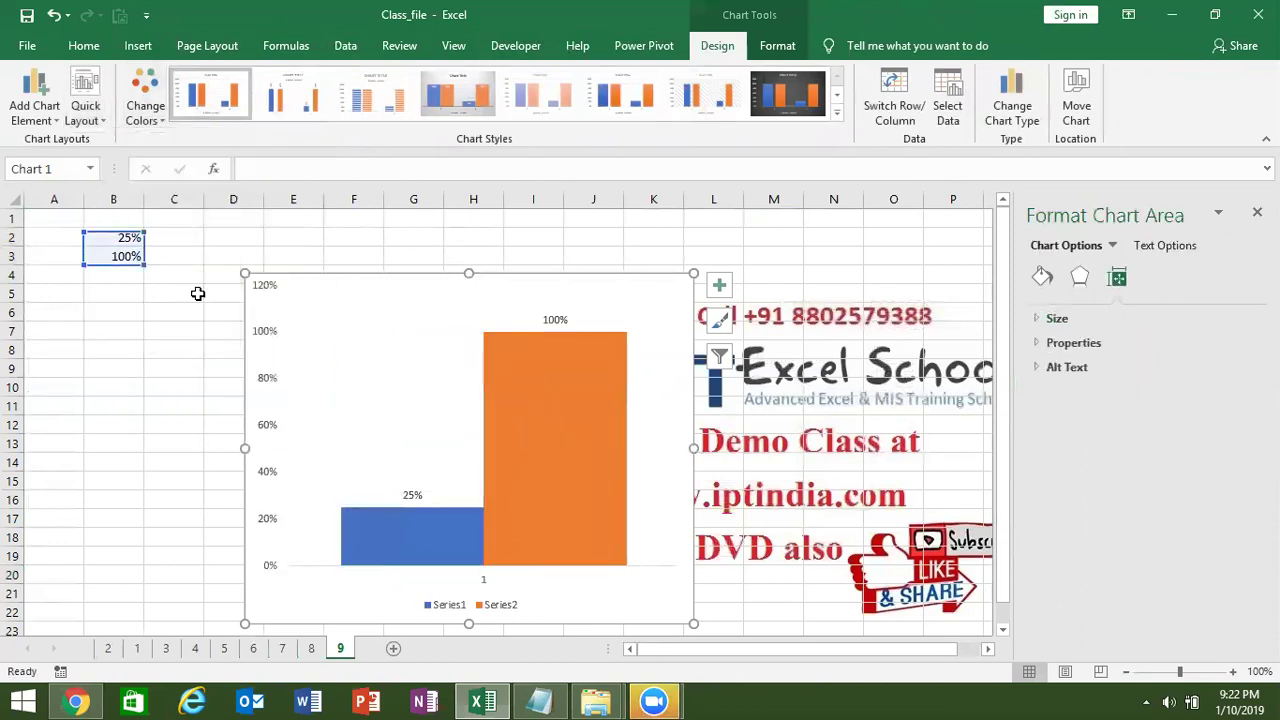
# - Set the vertical axis maximum to 1.0 so it runs 0%–100%
pyautogui.click(274, 338)
pyautogui.rightClick(274, 338)
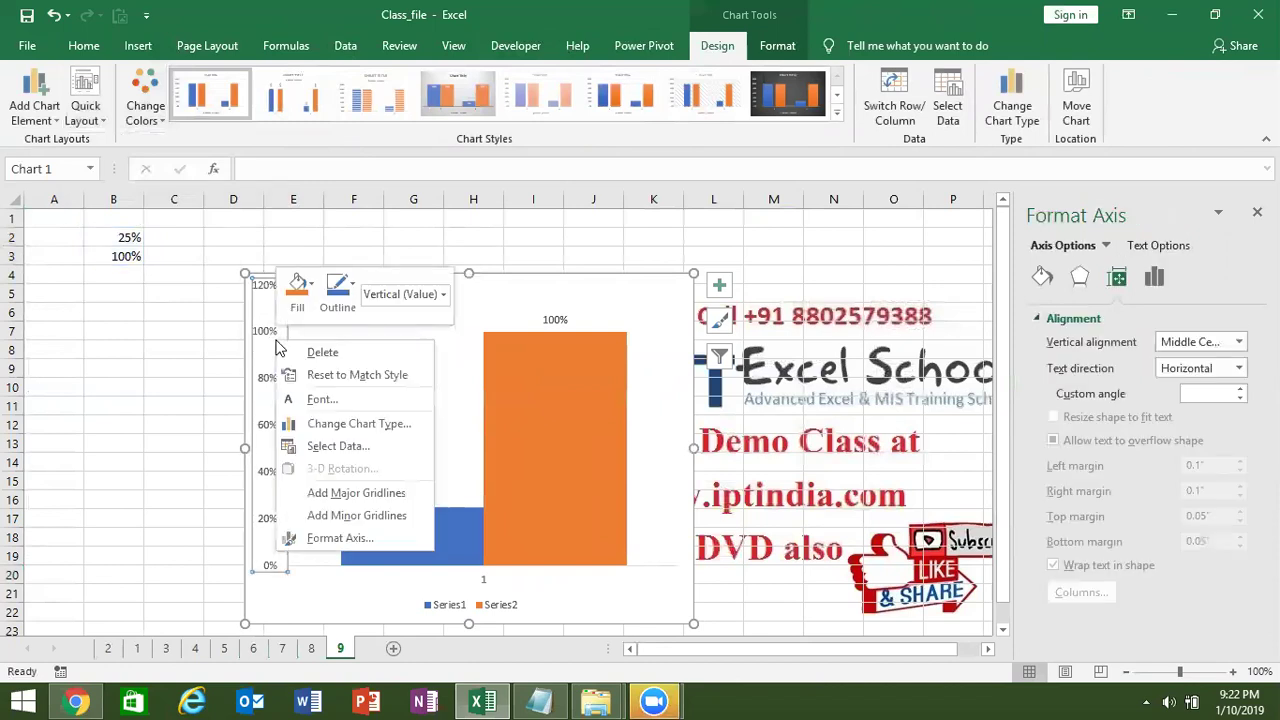
pyautogui.click(355, 537)
pyautogui.write('1')
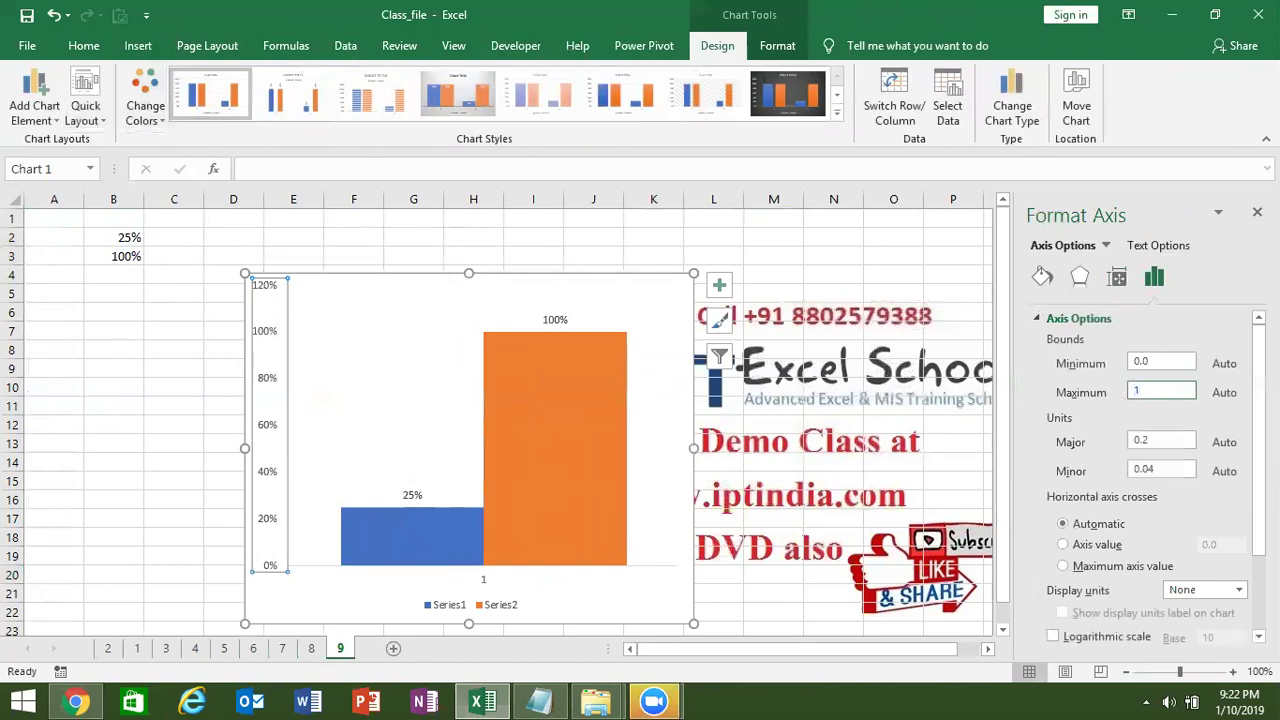
pyautogui.press('Return')
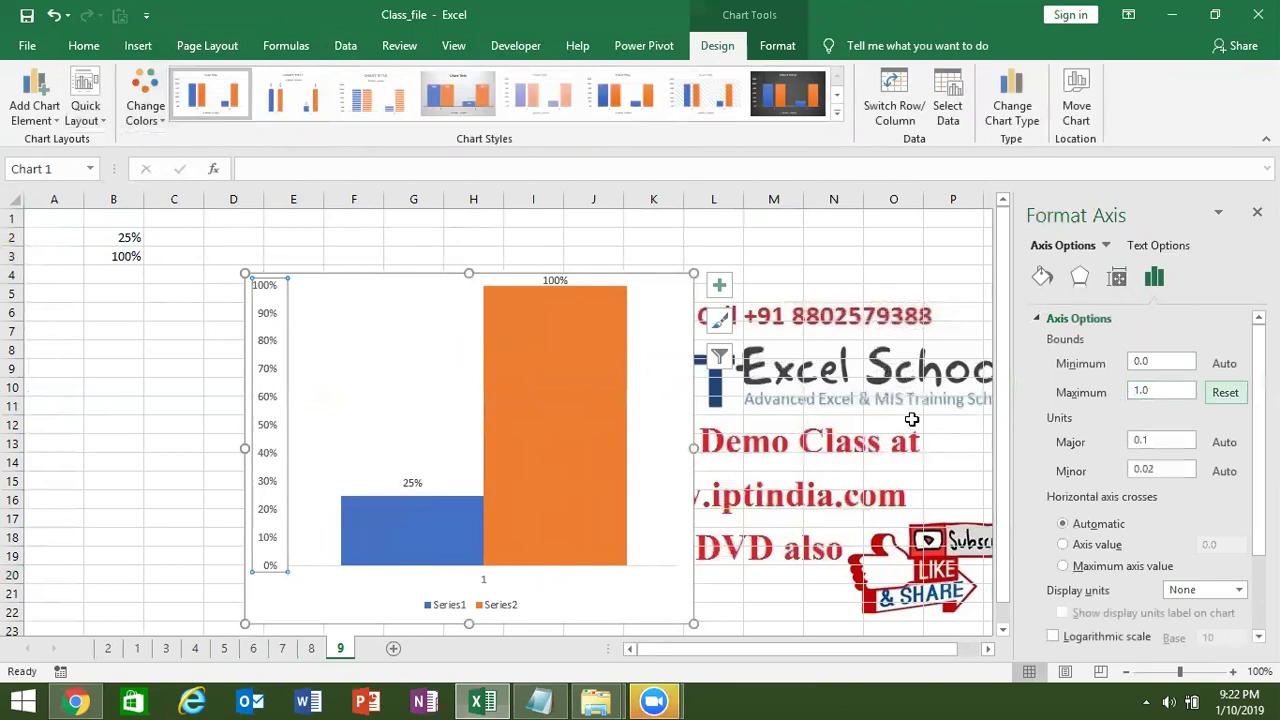
pyautogui.click(314, 337)
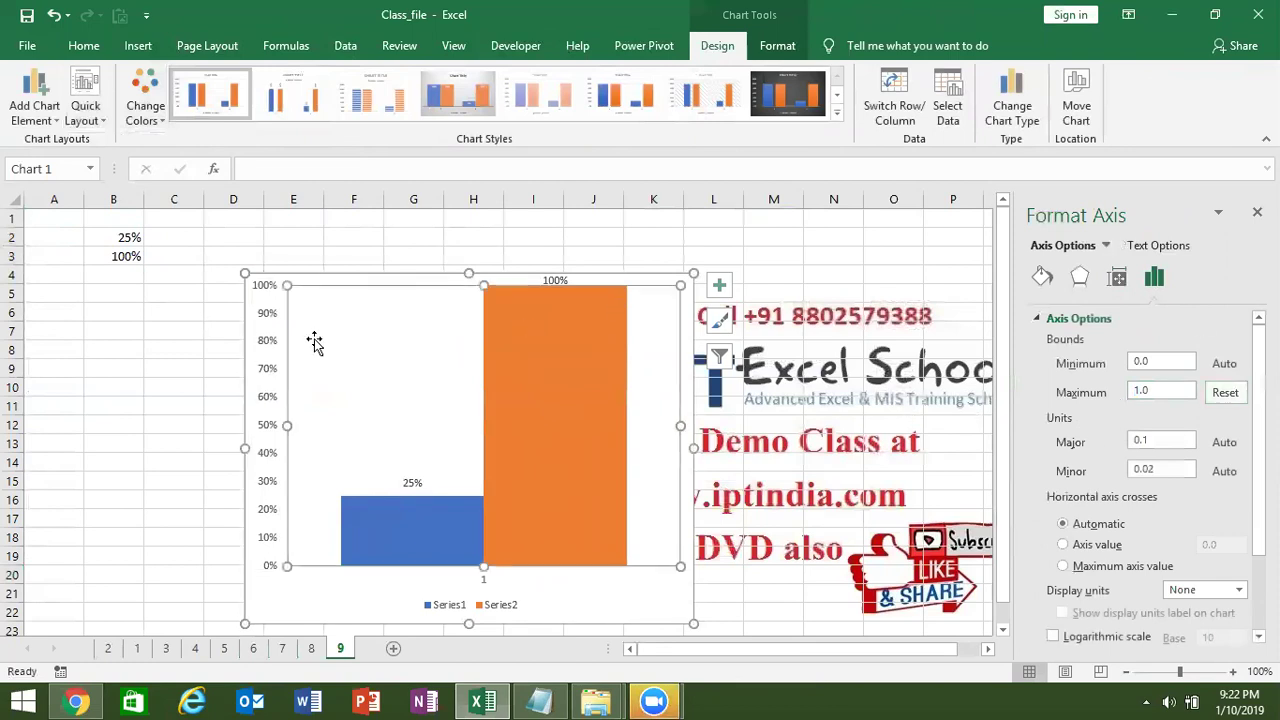
# - Delete the orange bar's 100% data label
pyautogui.click(532, 497)
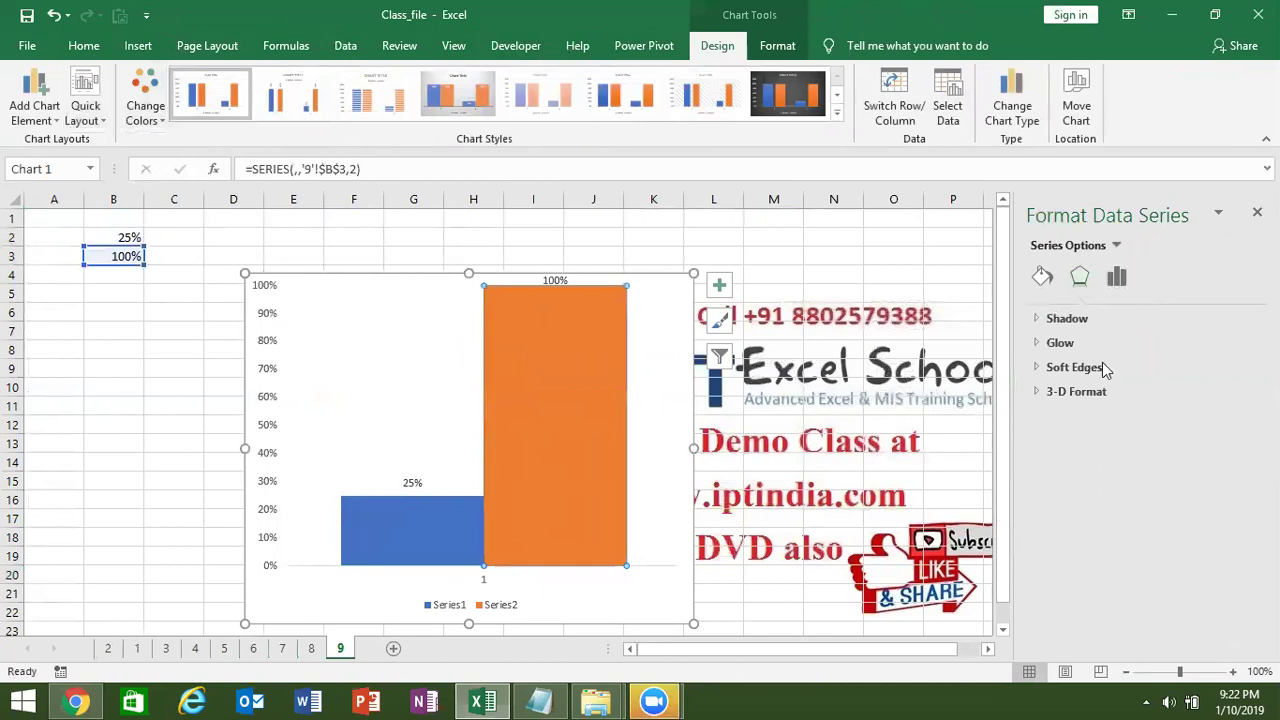
pyautogui.click(560, 281)
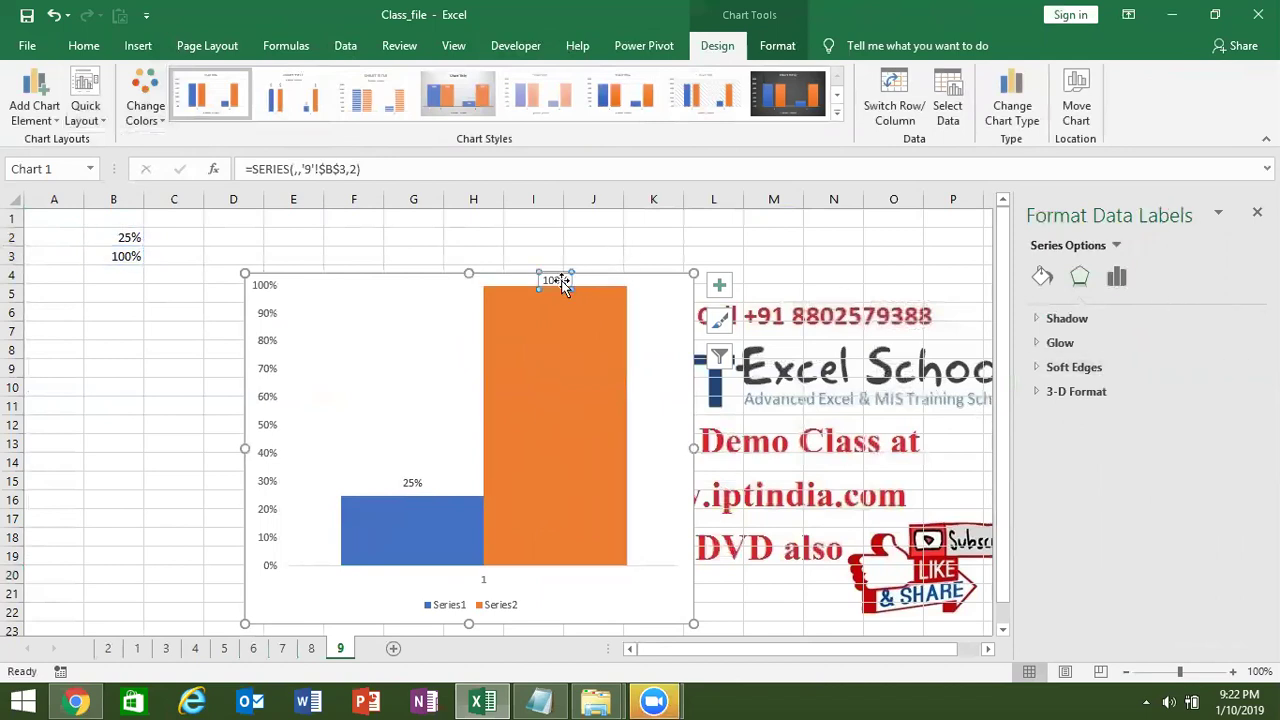
pyautogui.press('Delete')
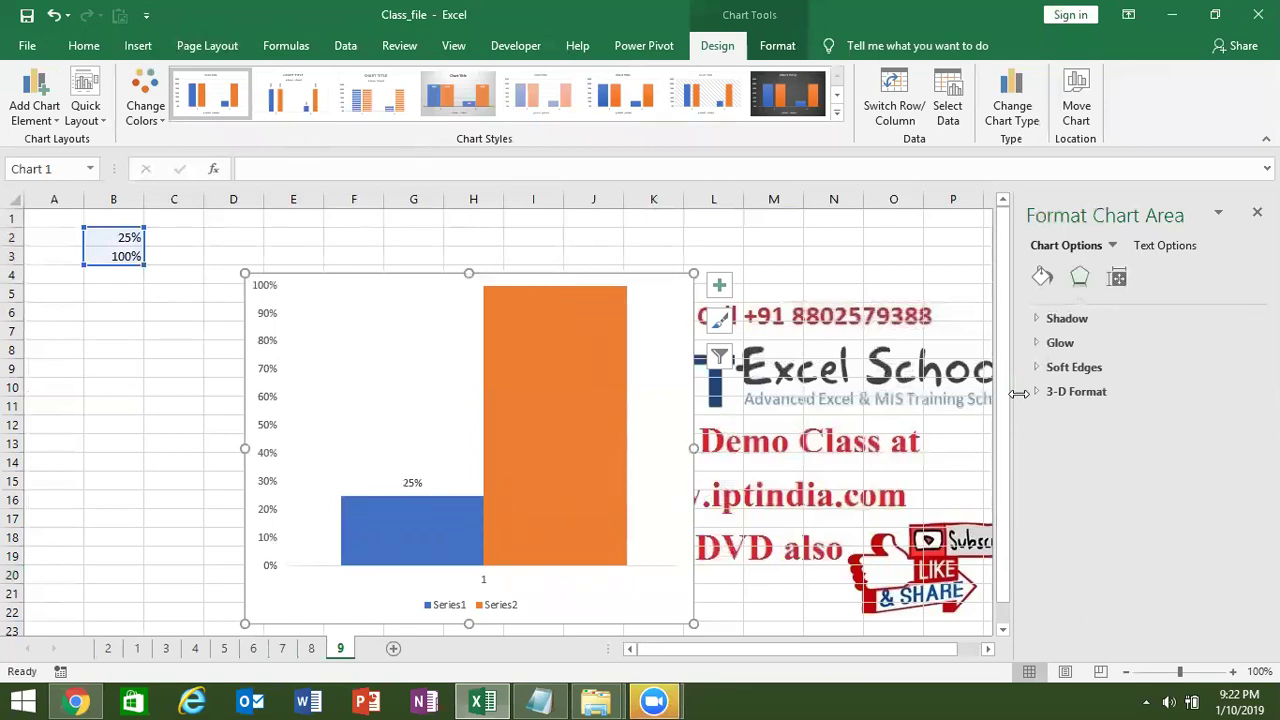
# - Set Series2 overlap to 100% and change its SERIES formula plot order to 1
pyautogui.click(620, 375)
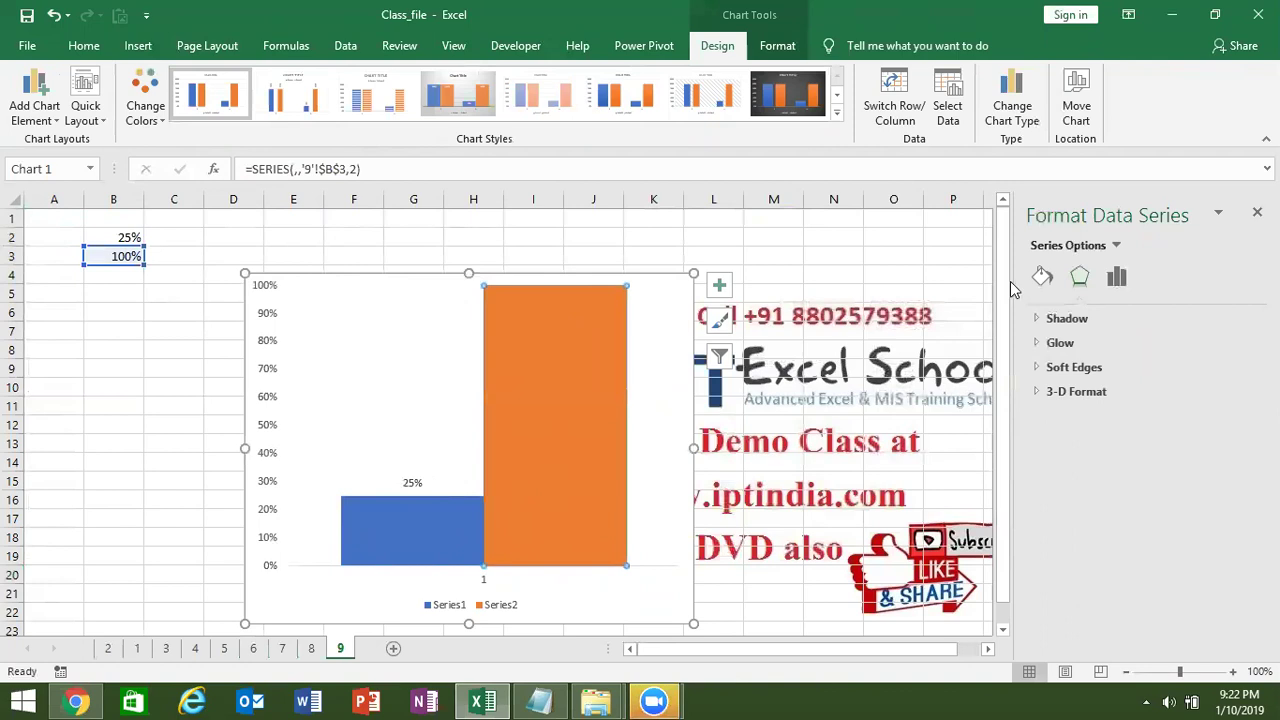
pyautogui.click(1116, 278)
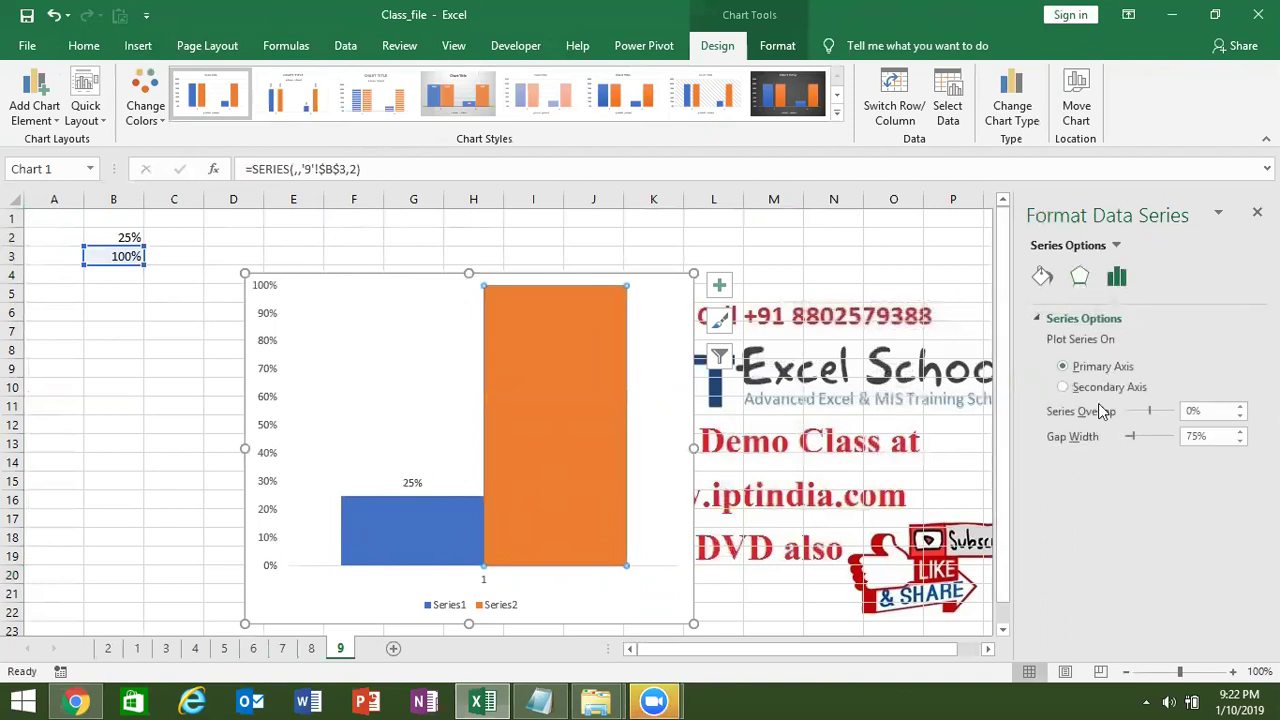
pyautogui.moveTo(1150, 411); pyautogui.dragTo(1180, 411)
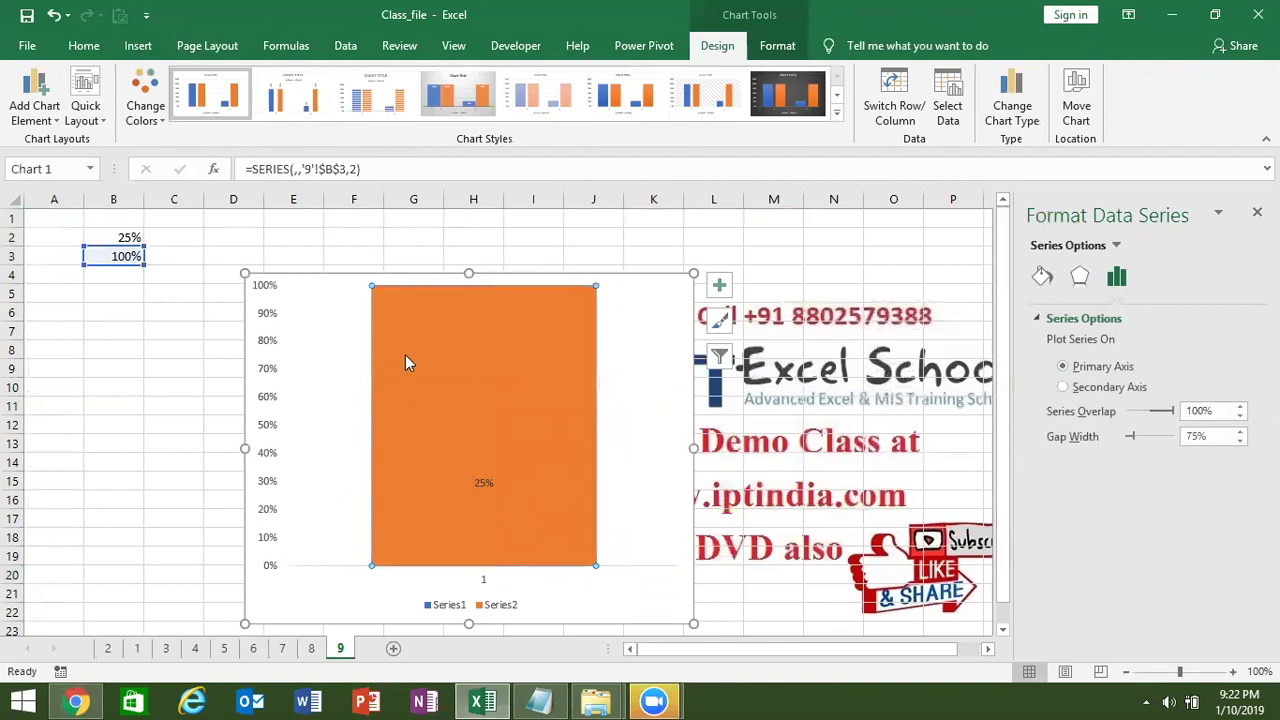
pyautogui.click(352, 169)
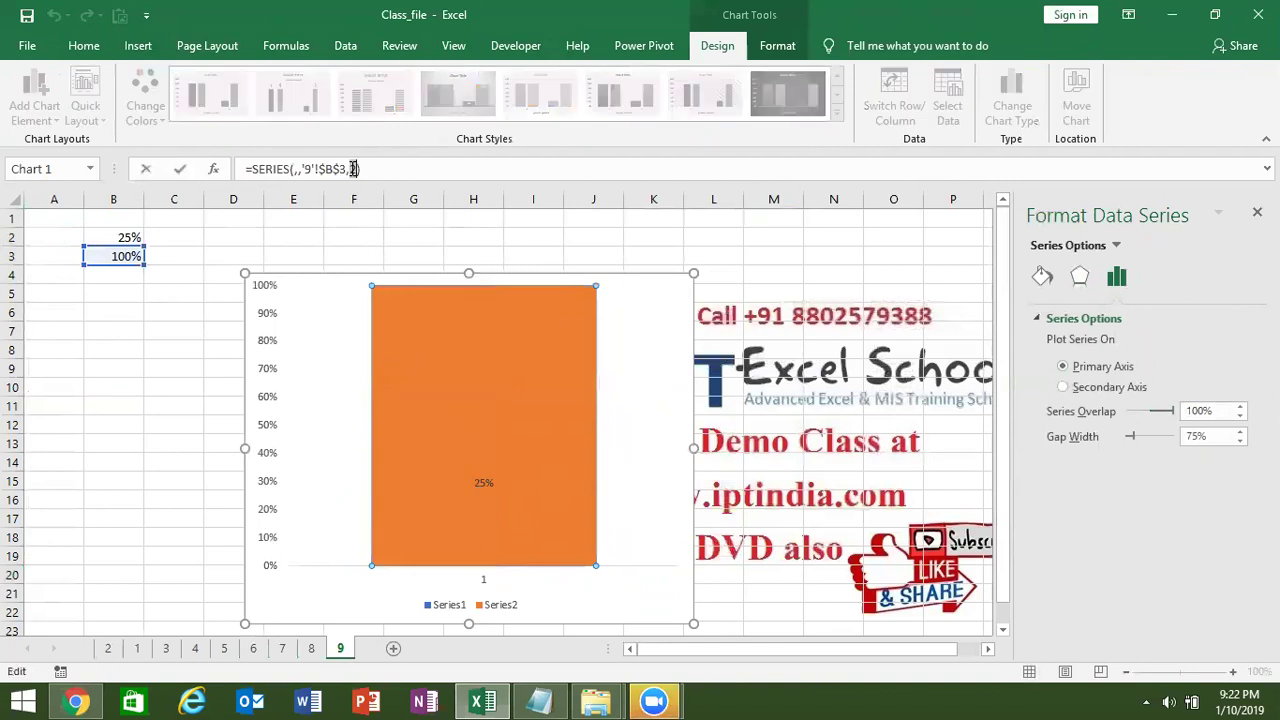
pyautogui.write('1')
pyautogui.press('Return')
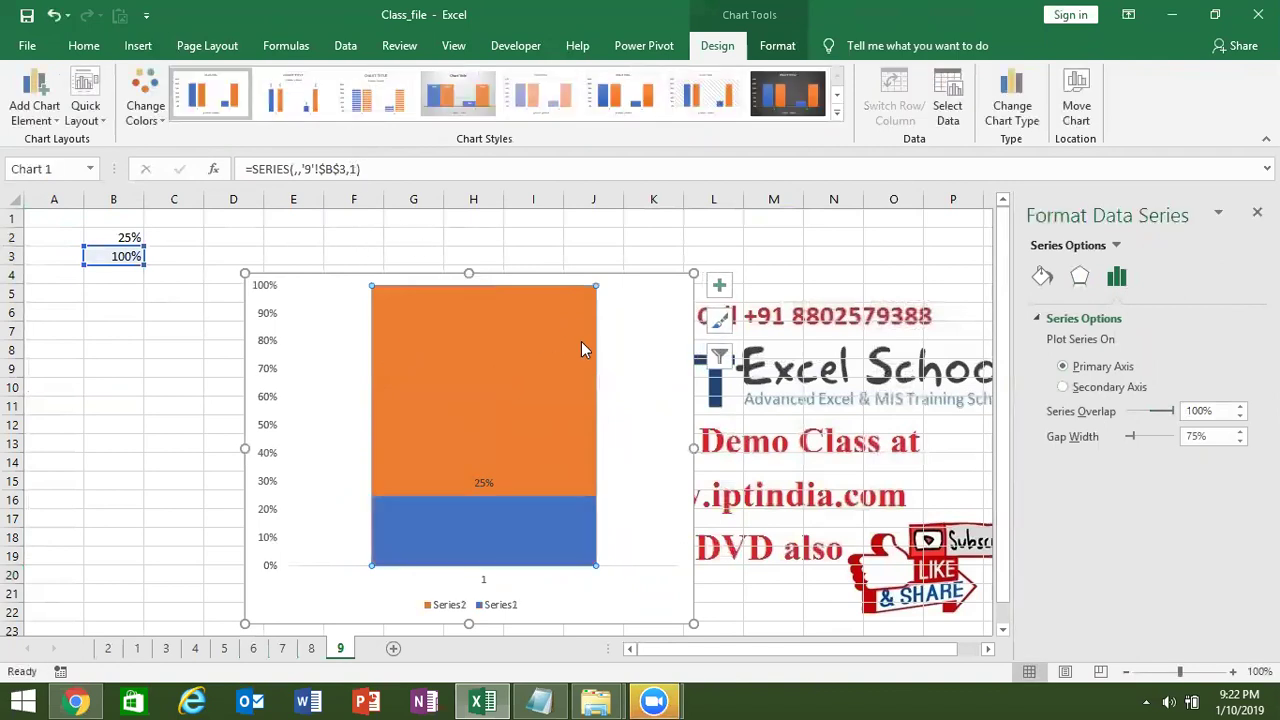
# - Make the chart taller at the top and delete the legend and horizontal category axis
pyautogui.click(631, 329)
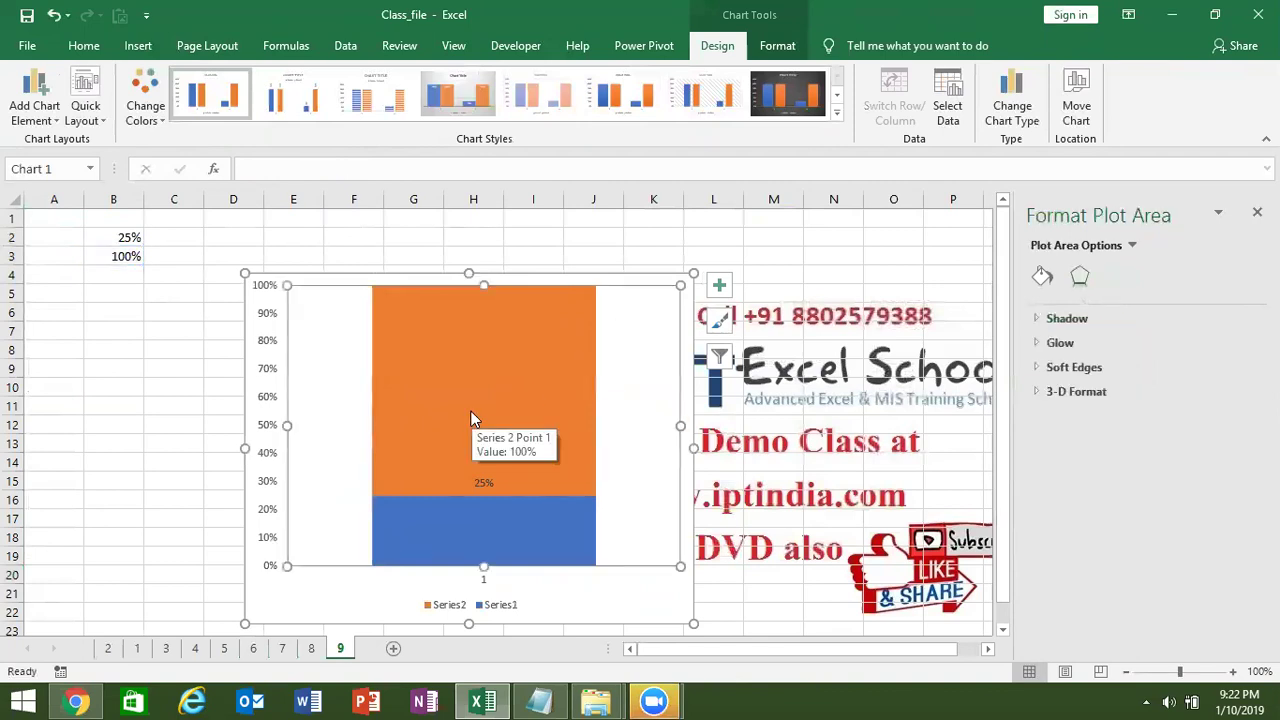
pyautogui.click(472, 415)
pyautogui.moveTo(469, 273); pyautogui.dragTo(469, 237)
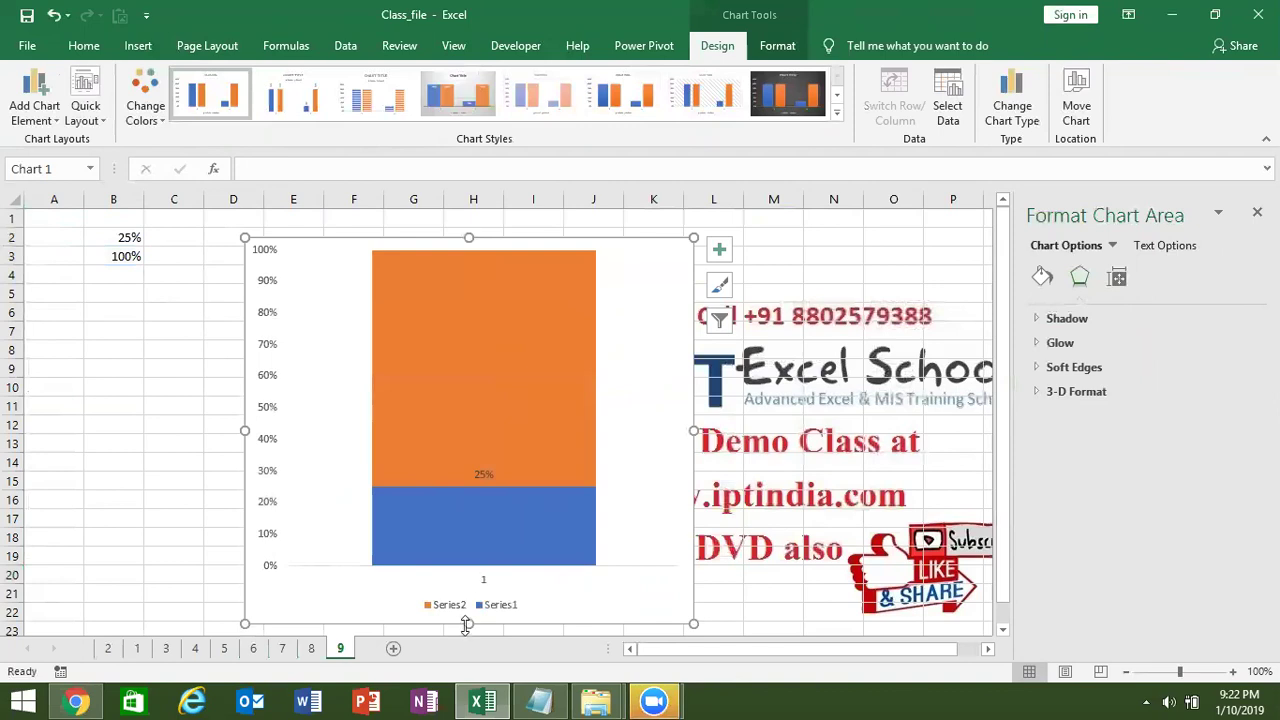
pyautogui.click(466, 605)
pyautogui.press('Delete')
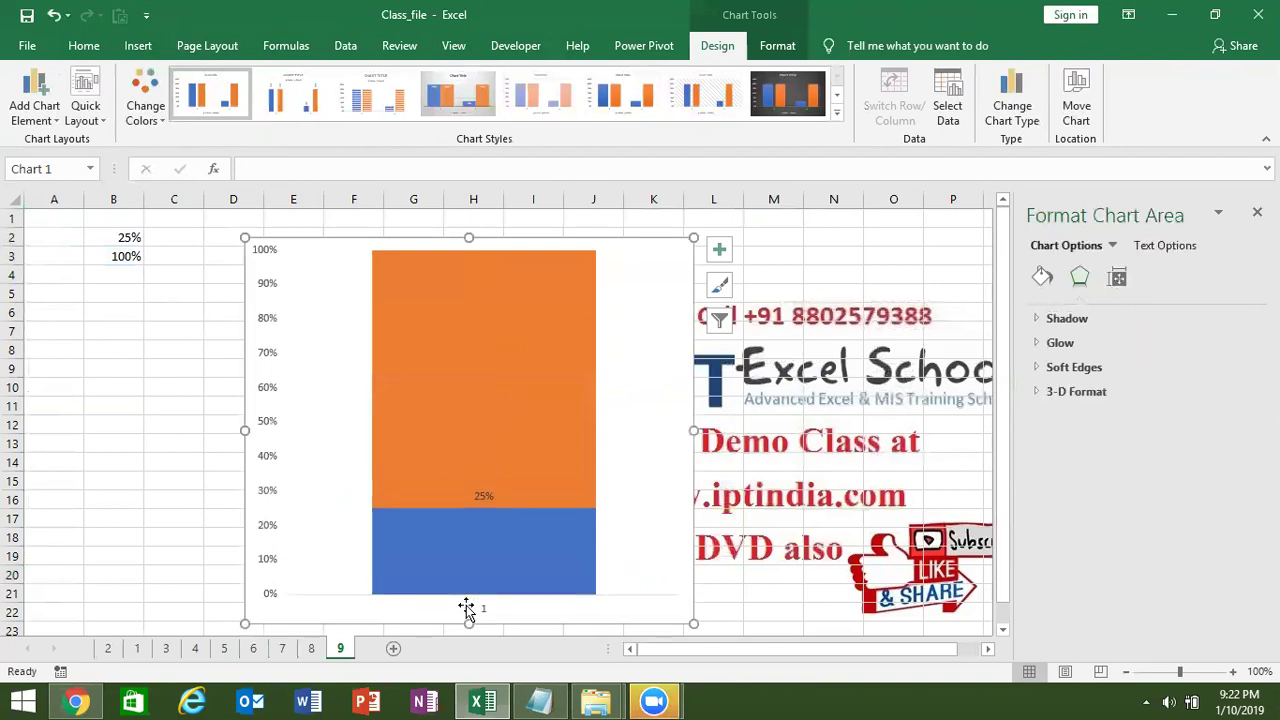
pyautogui.click(484, 612)
pyautogui.press('Delete')
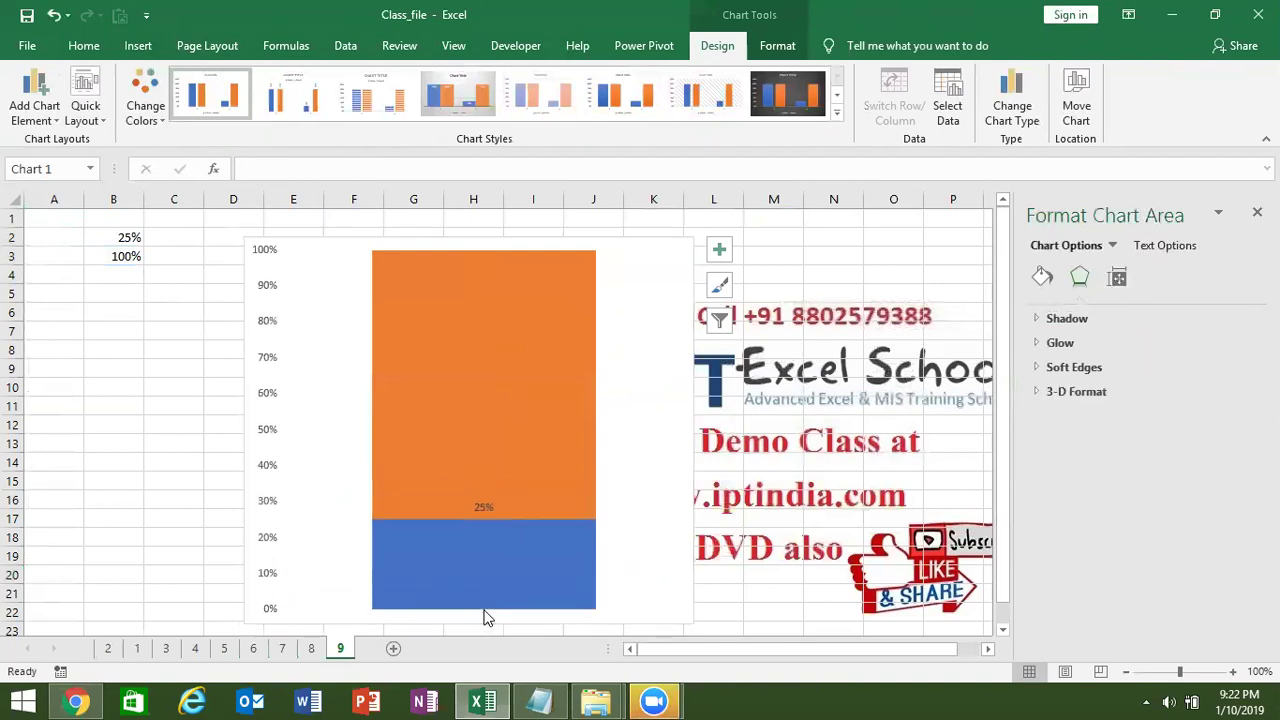
pyautogui.click(540, 487)
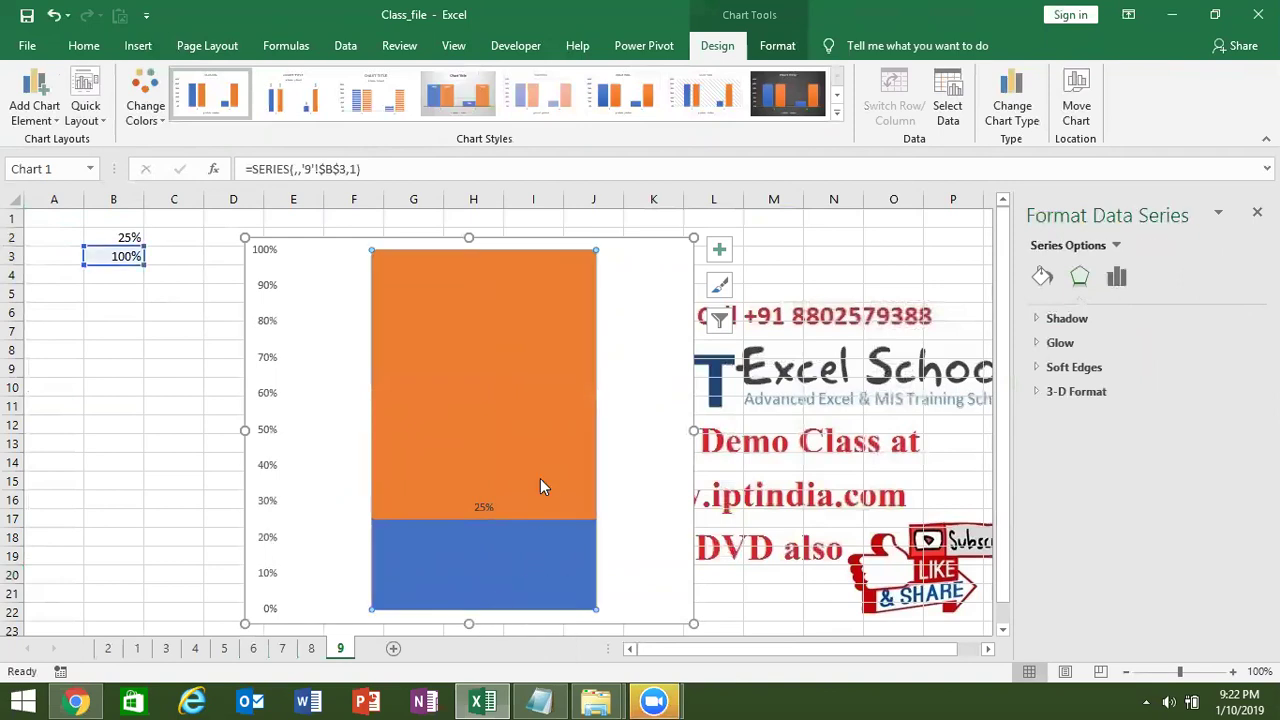
# - Give the upper 100% bar a solid grey fill
pyautogui.click(1042, 276)
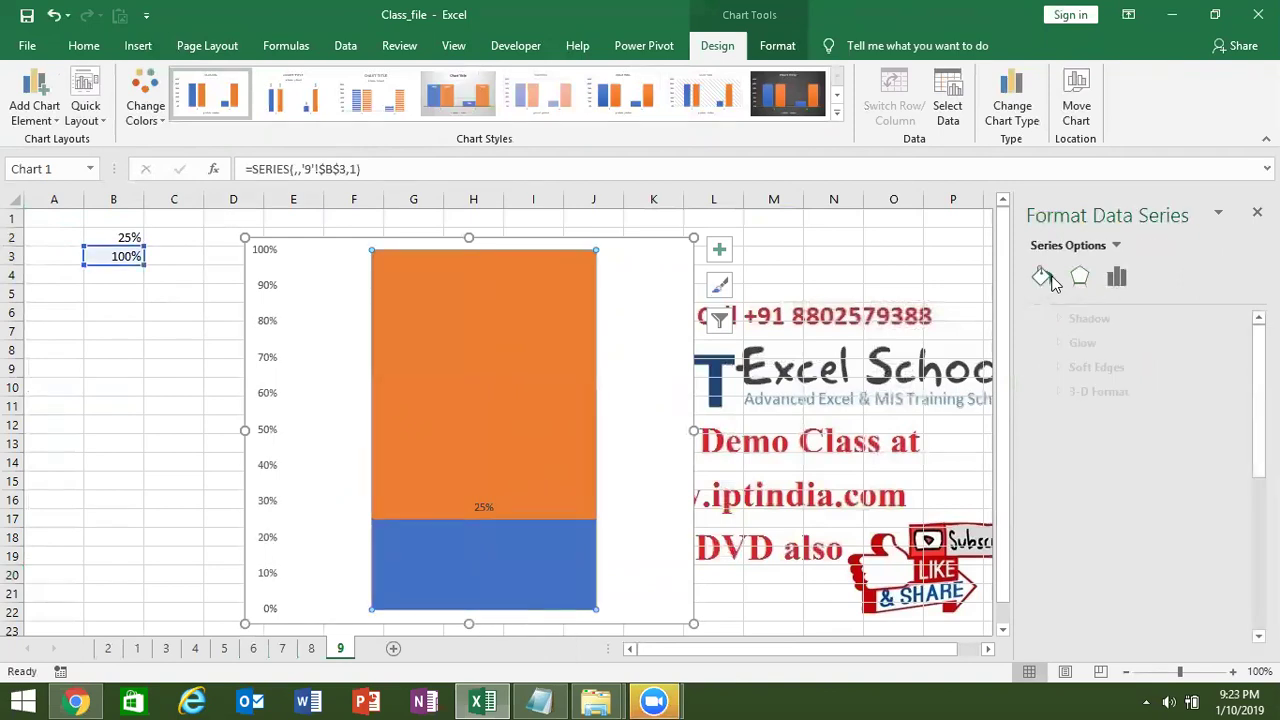
pyautogui.click(1064, 347)
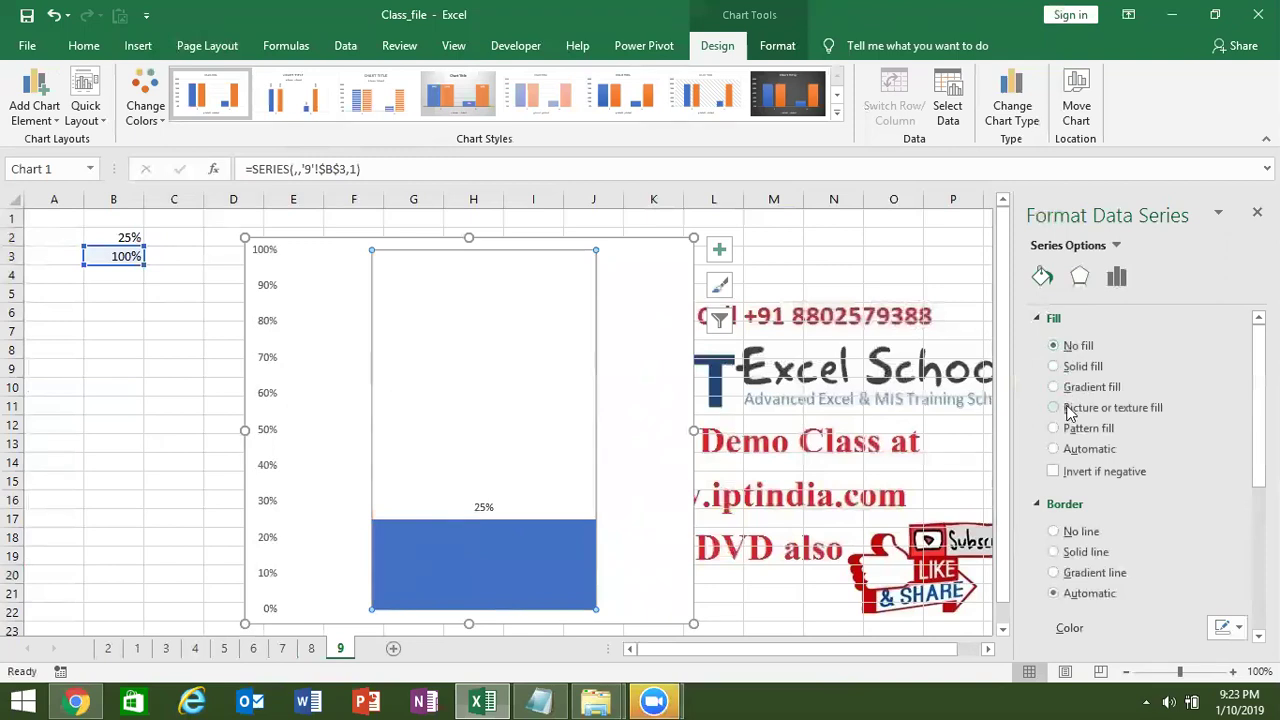
pyautogui.click(1054, 366)
pyautogui.click(1230, 505)
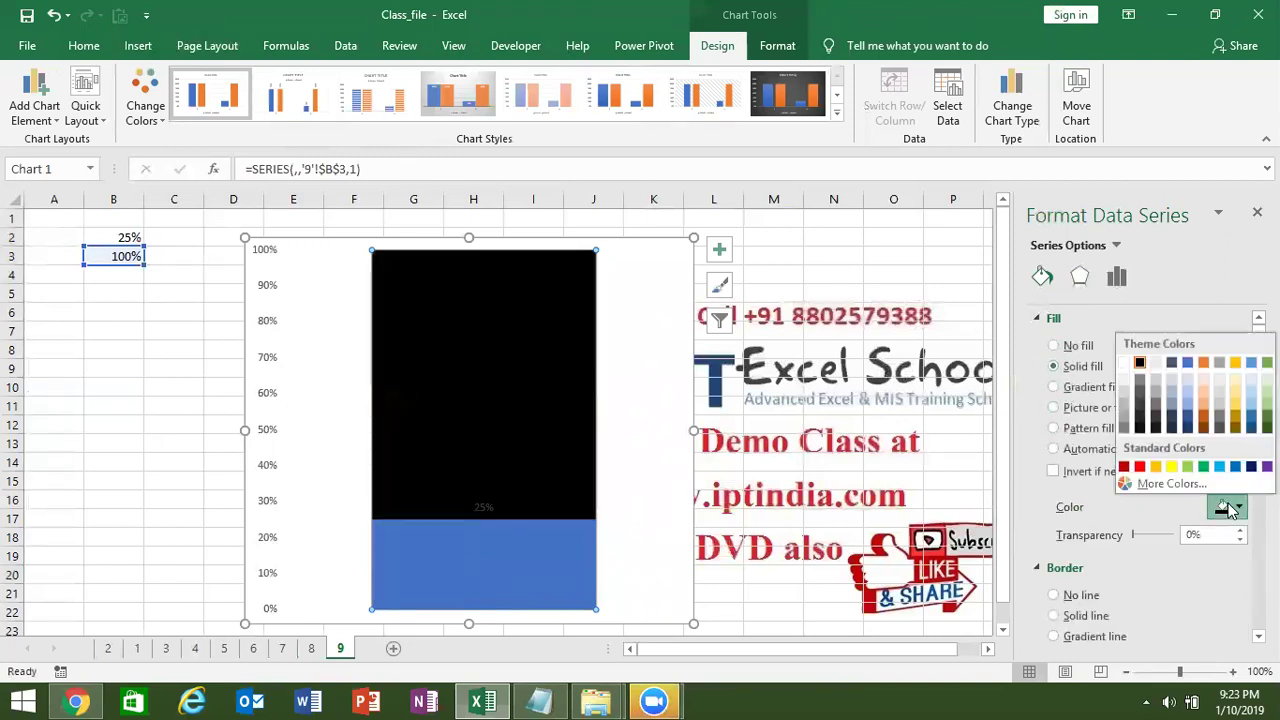
pyautogui.click(1125, 413)
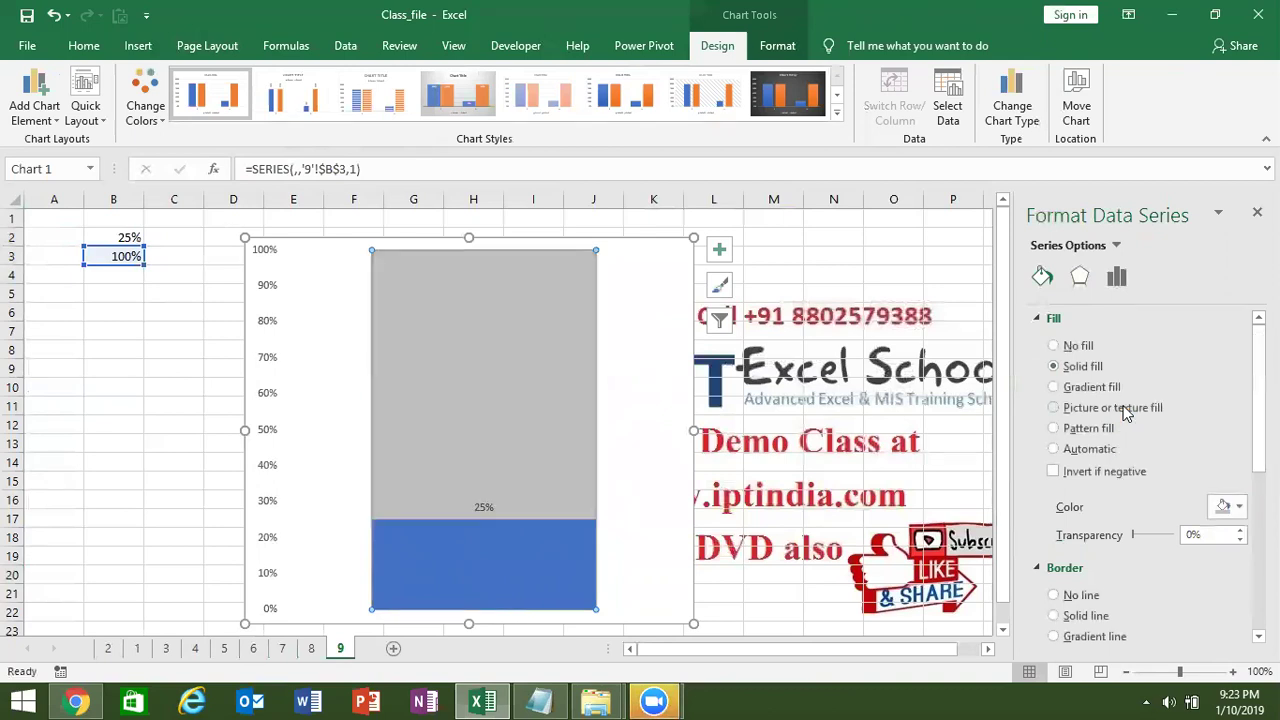
# - Fill the lower 25% level bar with black
pyautogui.click(589, 560)
pyautogui.click(1222, 506)
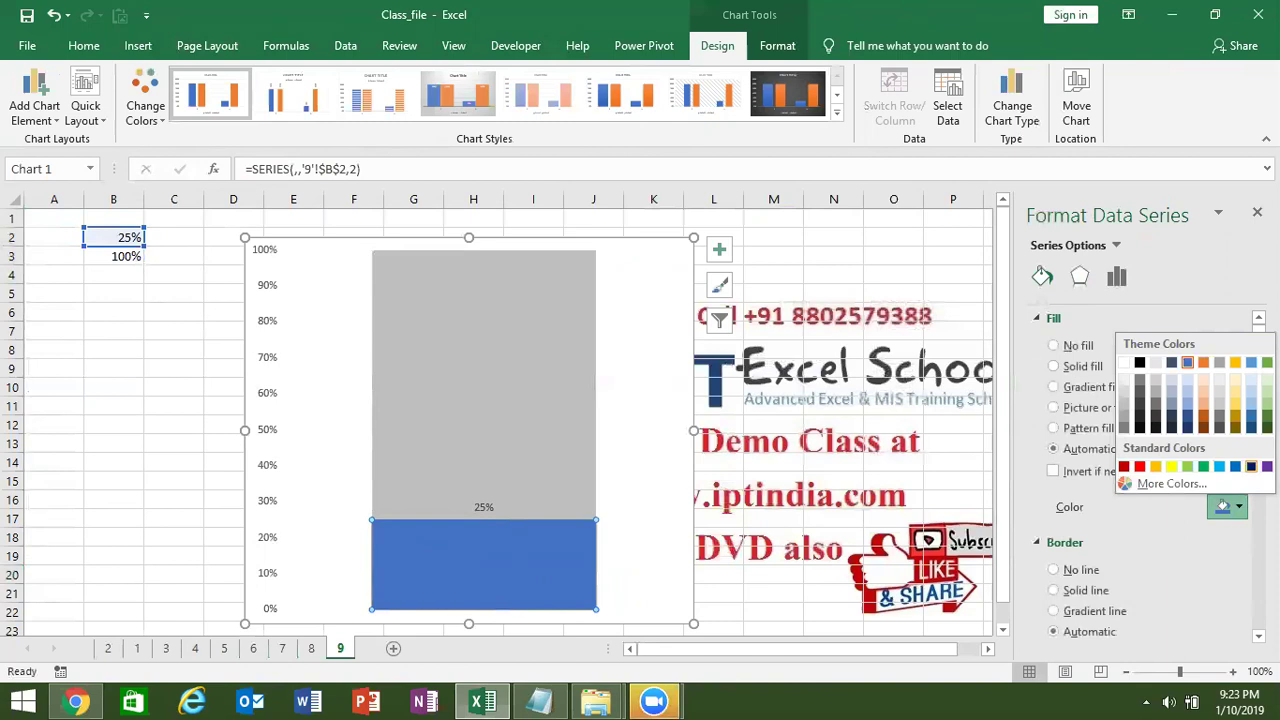
pyautogui.click(1251, 466)
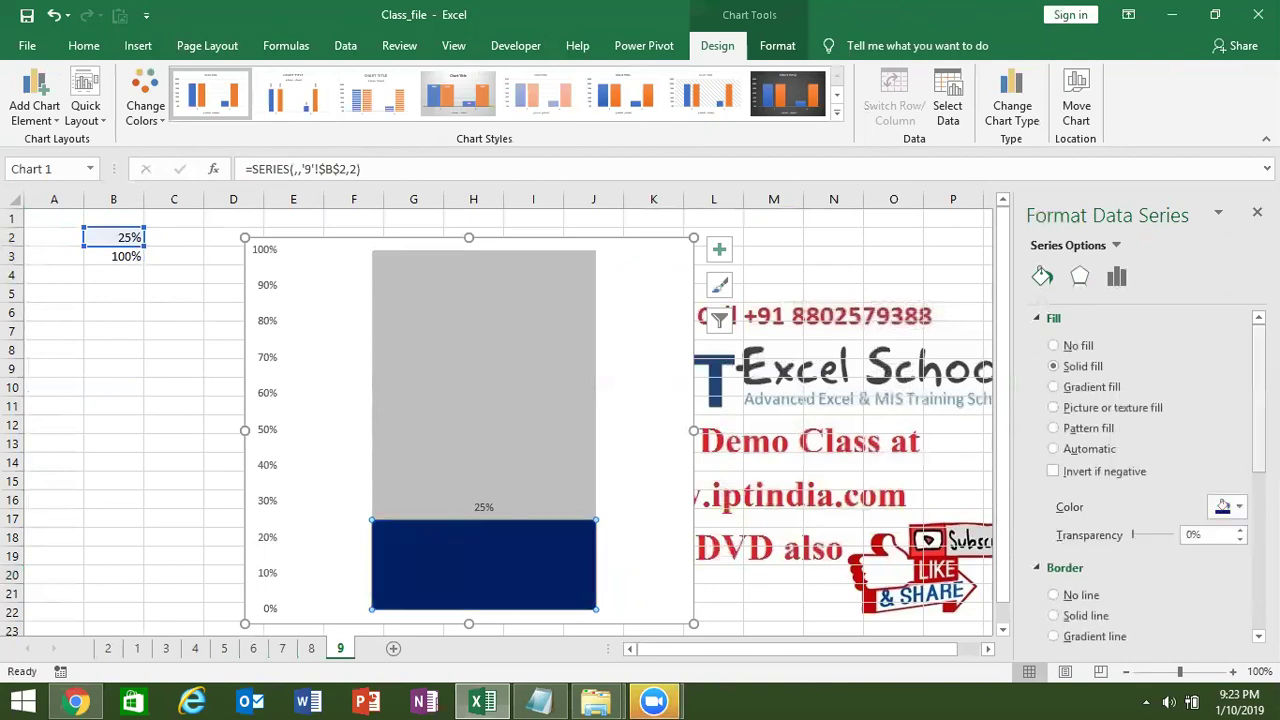
pyautogui.click(1222, 506)
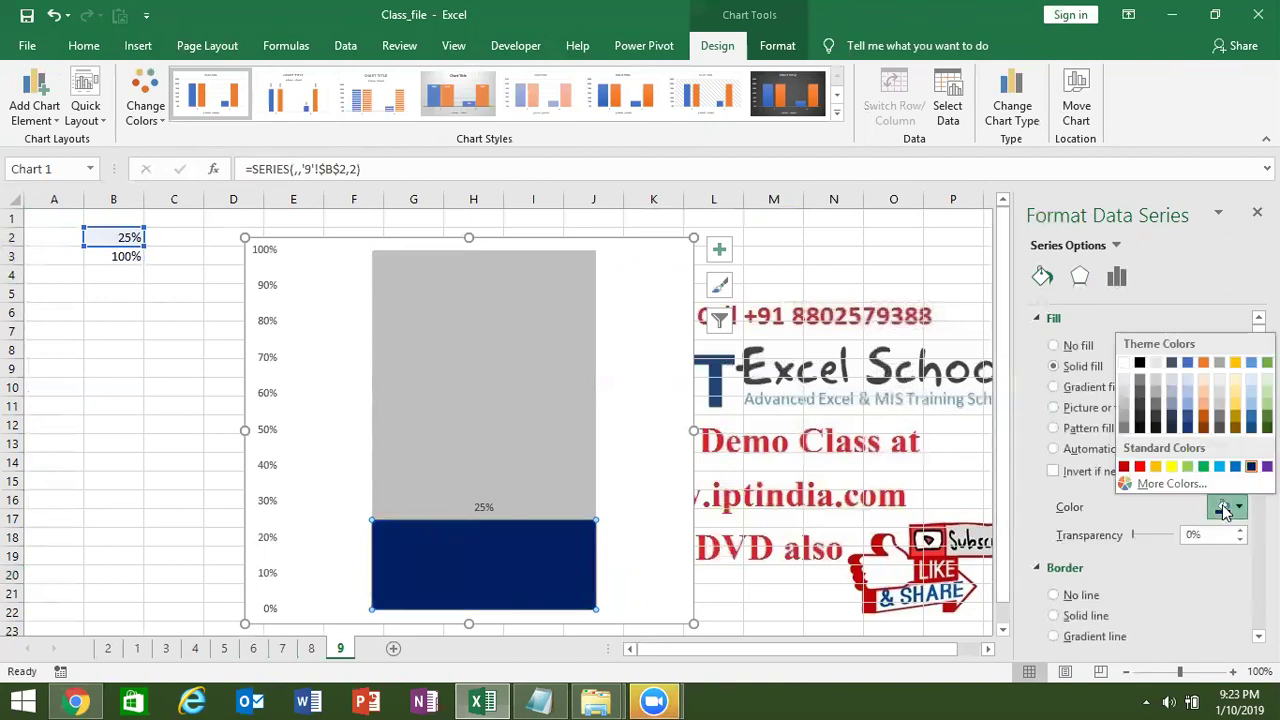
pyautogui.click(1139, 362)
pyautogui.click(150, 290)
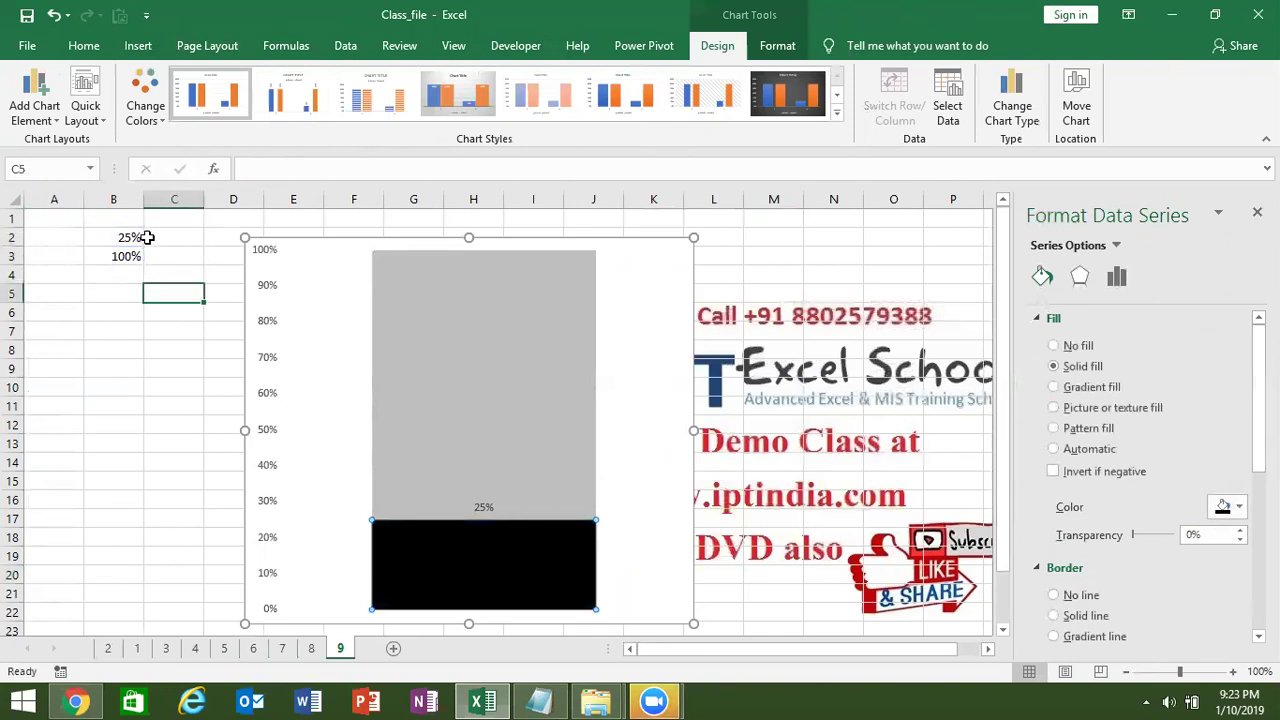
pyautogui.click(128, 237)
# - Change B2 to 35%, undoing the accidental edit to B3 so it stays 100%
pyautogui.write('30')
pyautogui.press('Return')
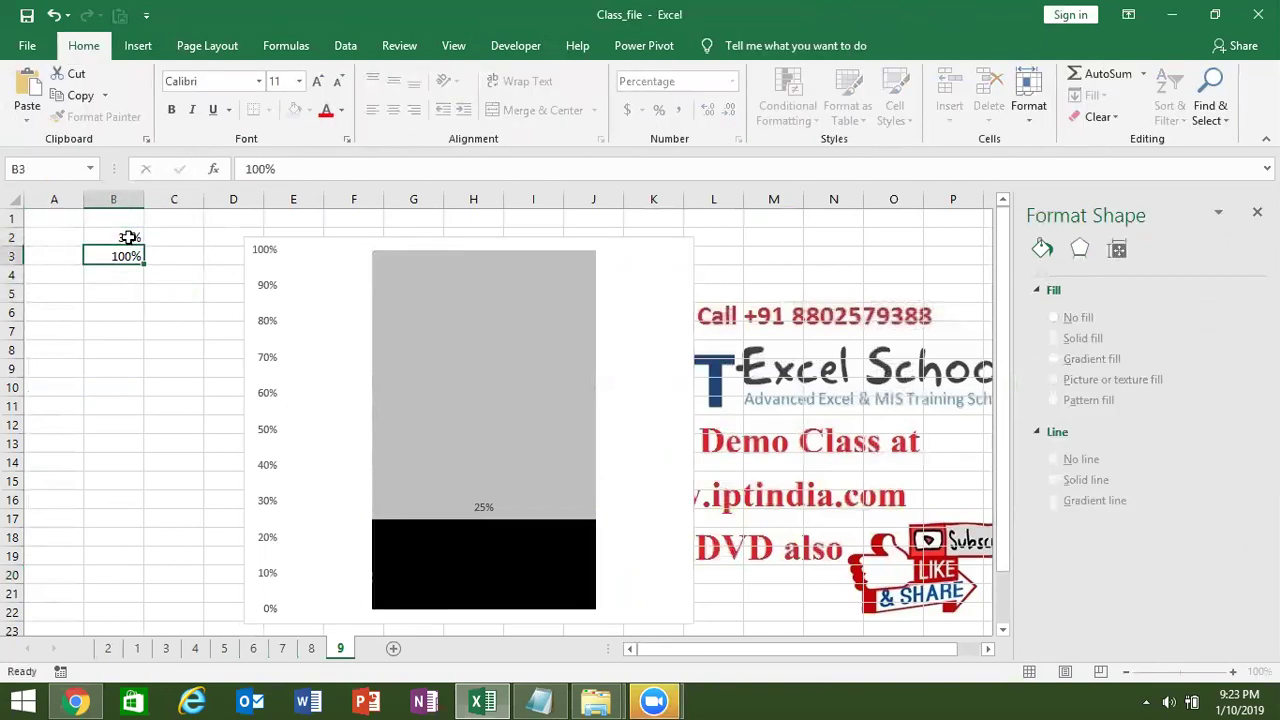
pyautogui.write('35')
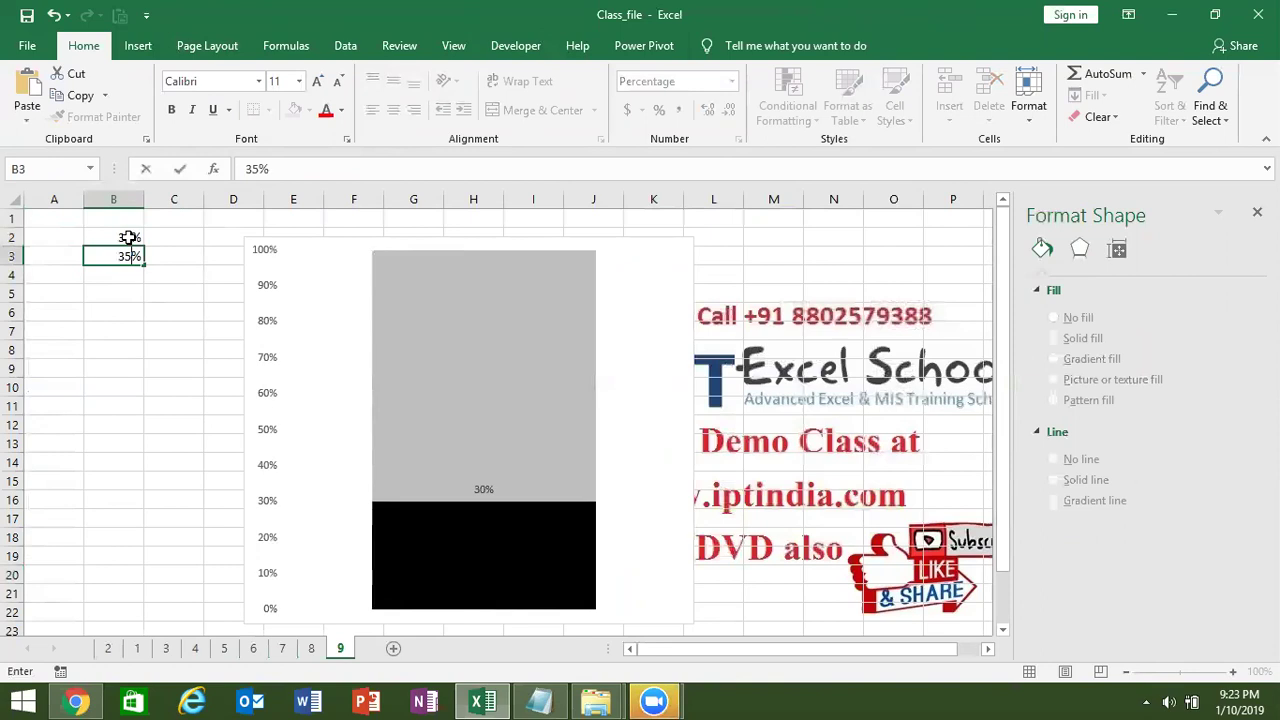
pyautogui.press('Return')
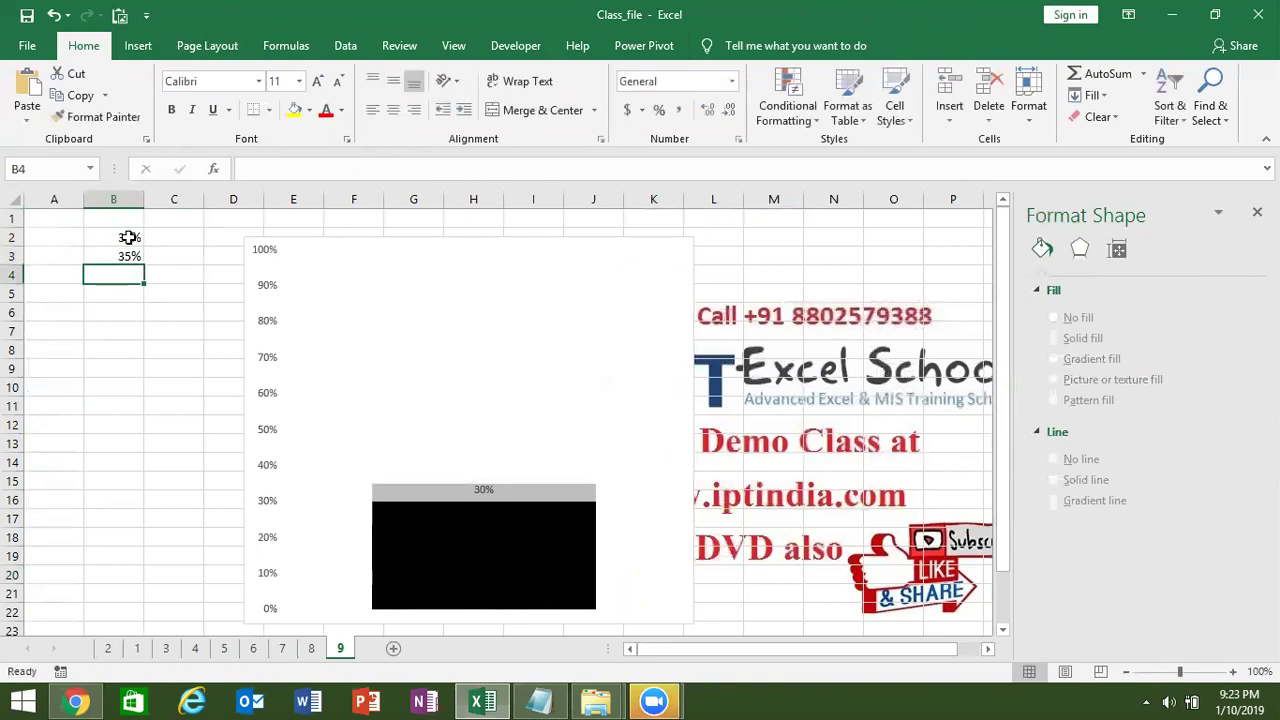
pyautogui.hotkey('ctrl', 'z')
pyautogui.click(128, 237)
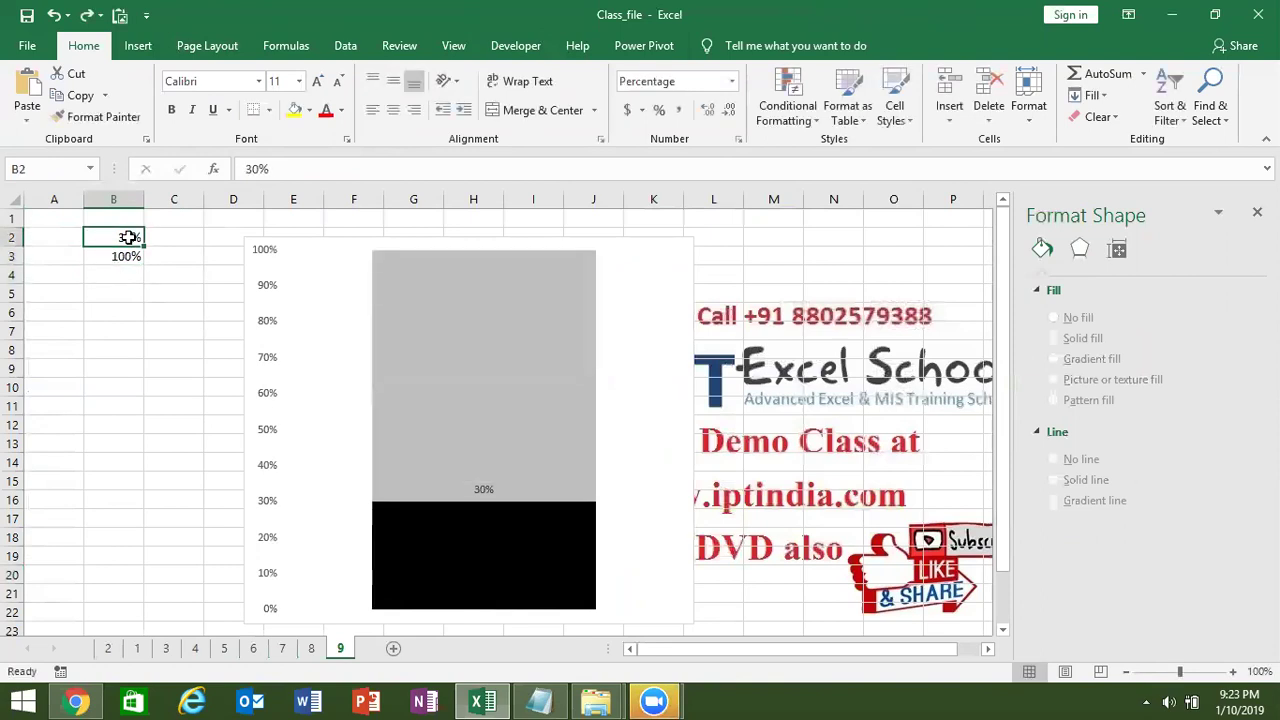
pyautogui.write('35')
pyautogui.press('Return')
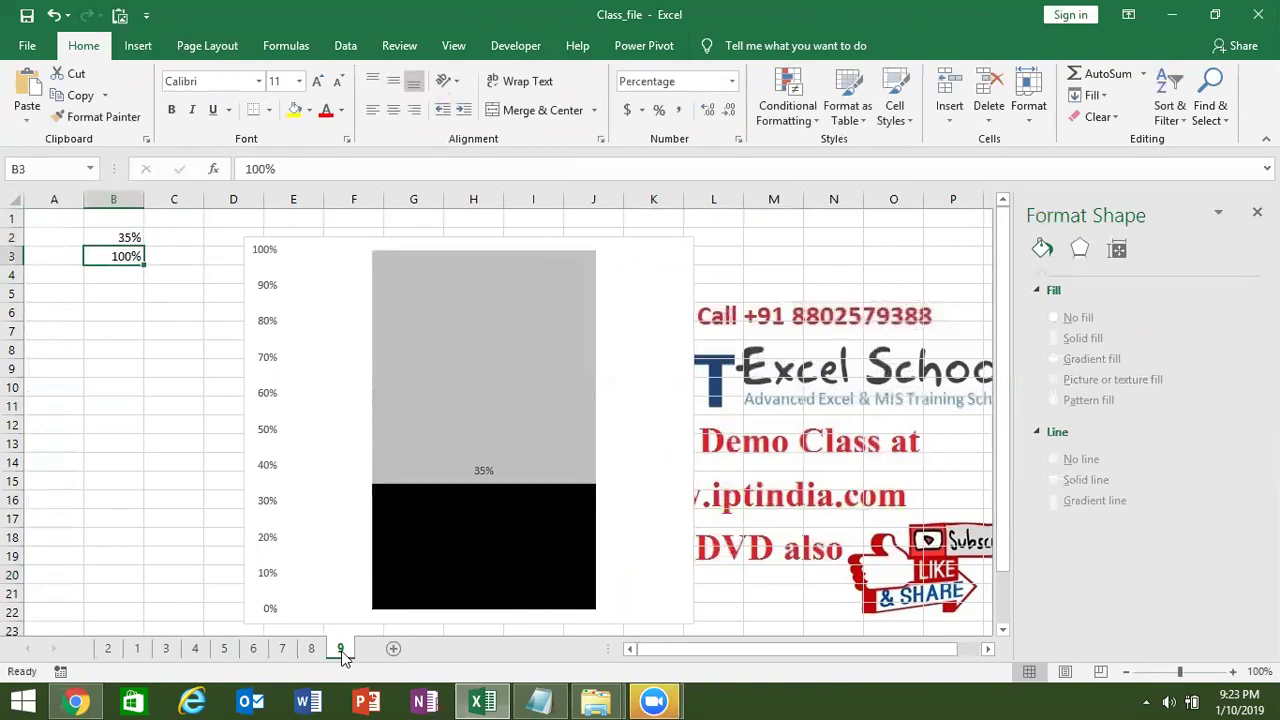
# - Copy sheet 9 into a new sheet named 10
pyautogui.keyDown('ctrl'); pyautogui.moveTo(341, 651); pyautogui.dragTo(381, 652); pyautogui.keyUp('ctrl')
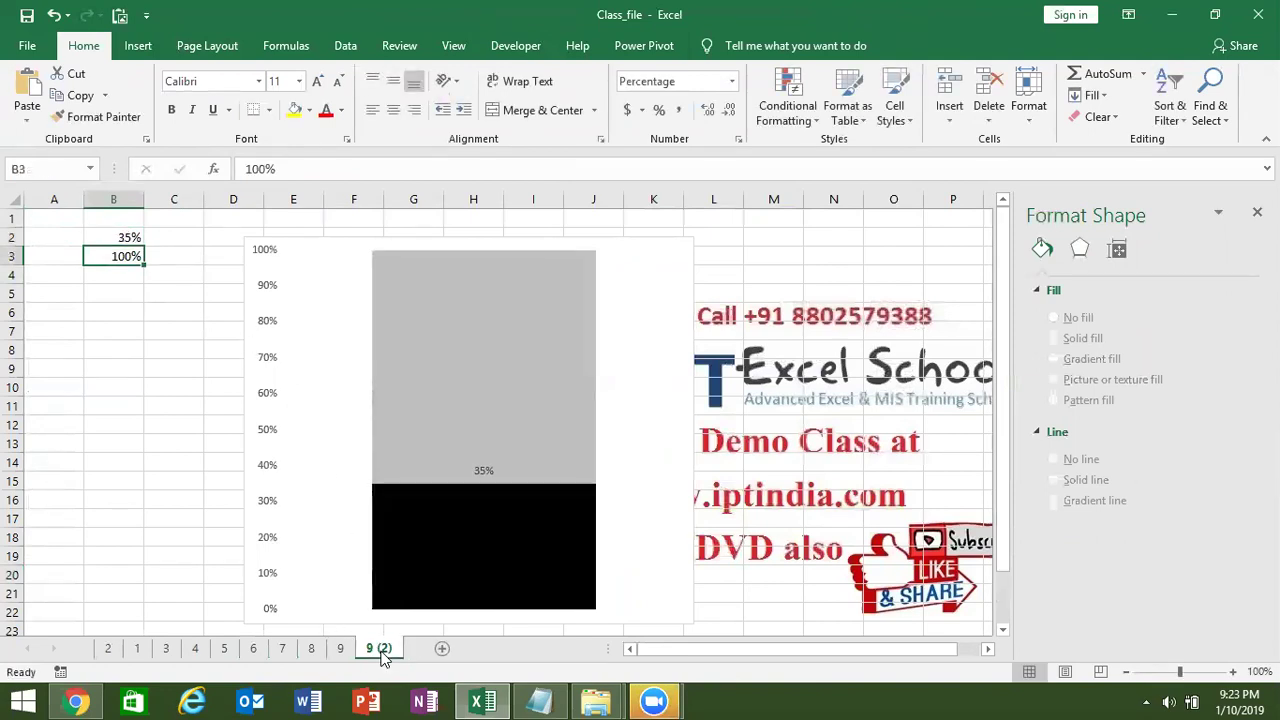
pyautogui.doubleClick(381, 648)
pyautogui.write('10')
pyautogui.press('Return')
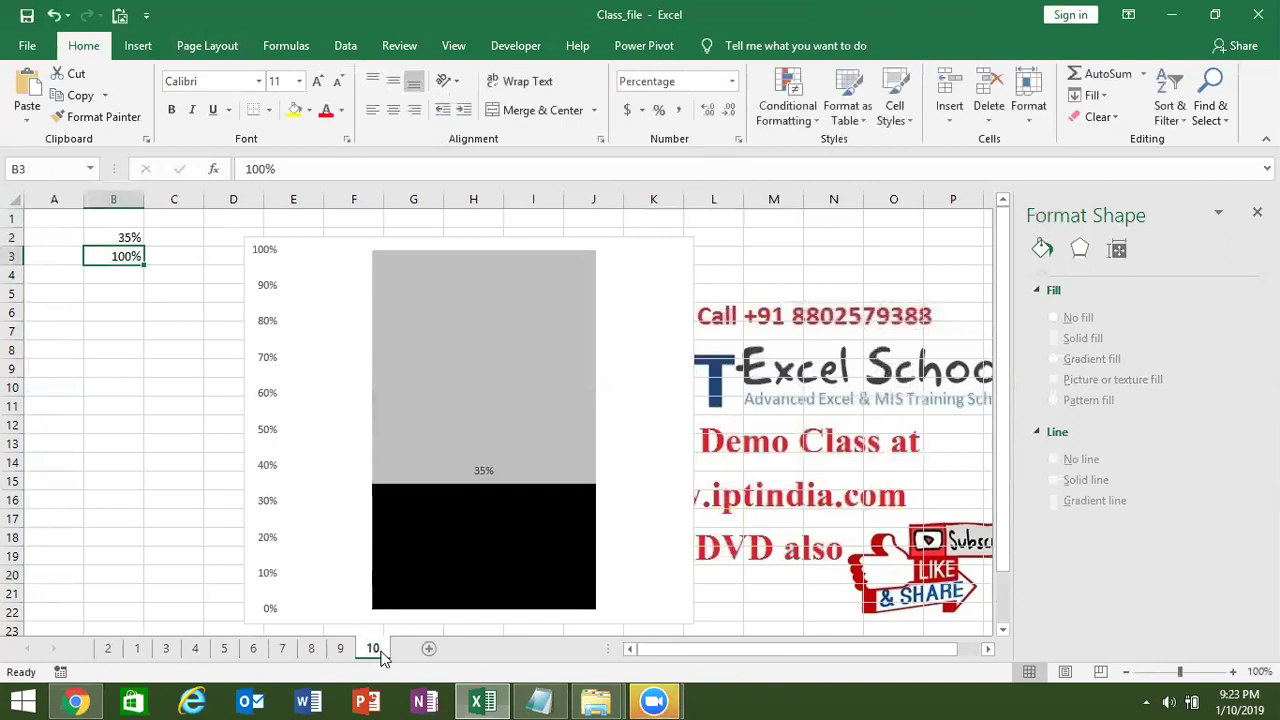
# - Shift the copied chart slightly left and close the formatting pane
pyautogui.click(725, 391)
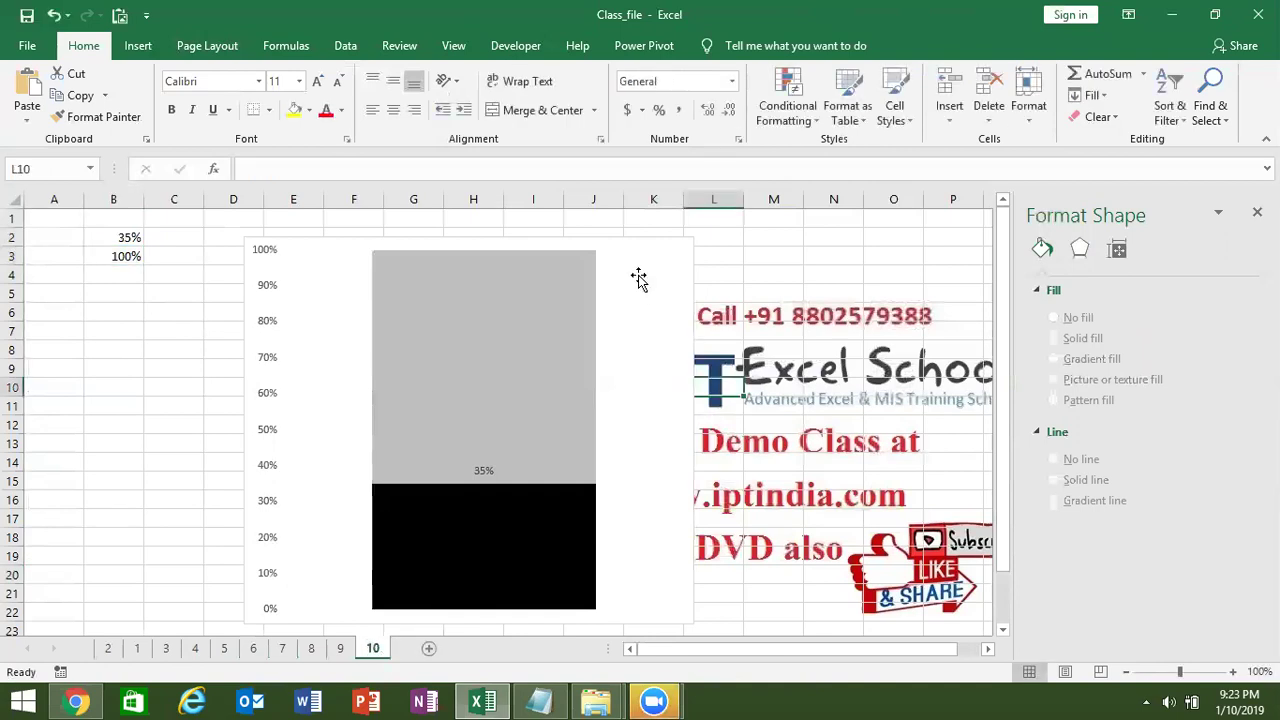
pyautogui.click(591, 266)
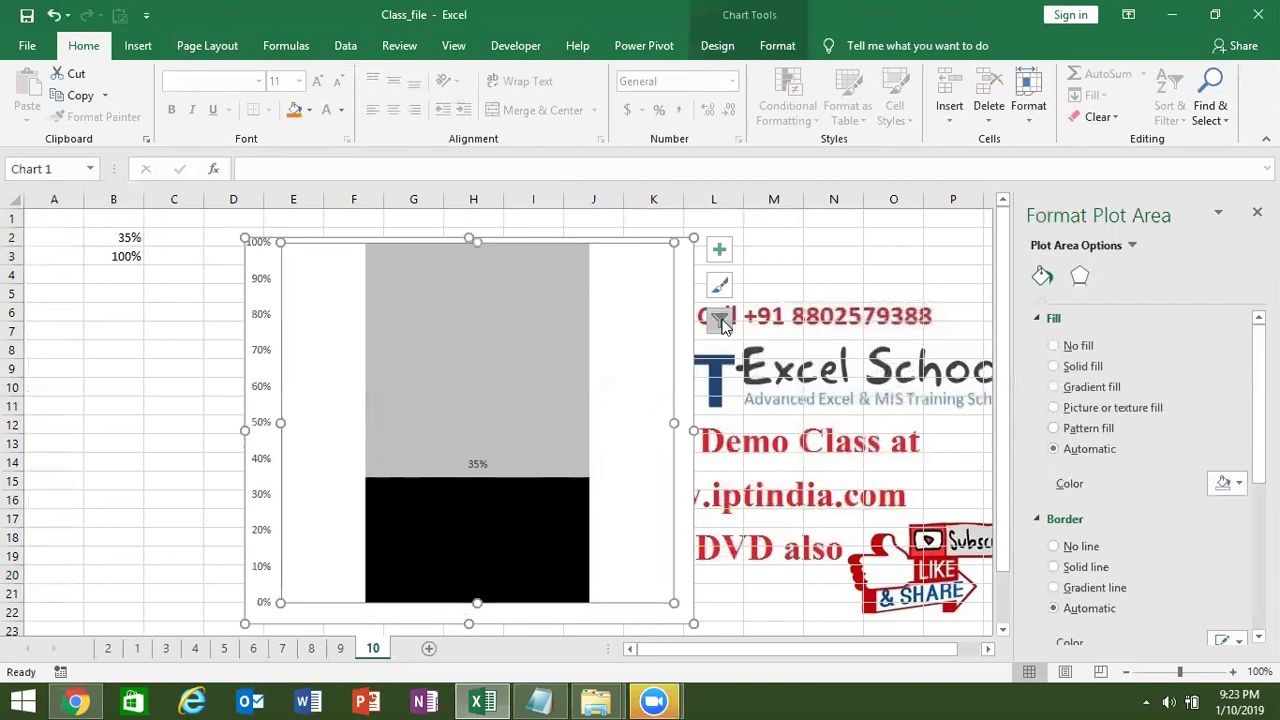
pyautogui.click(724, 326)
pyautogui.click(757, 254)
pyautogui.click(672, 283)
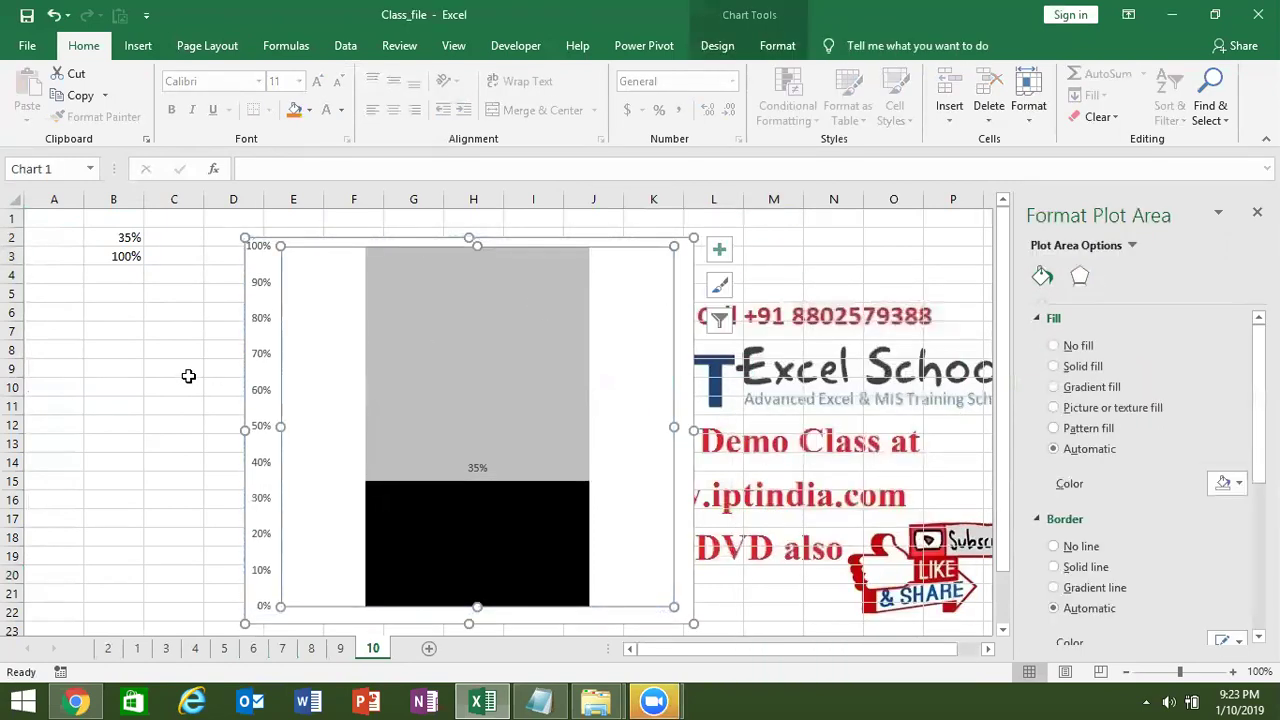
pyautogui.moveTo(249, 361); pyautogui.dragTo(163, 351)
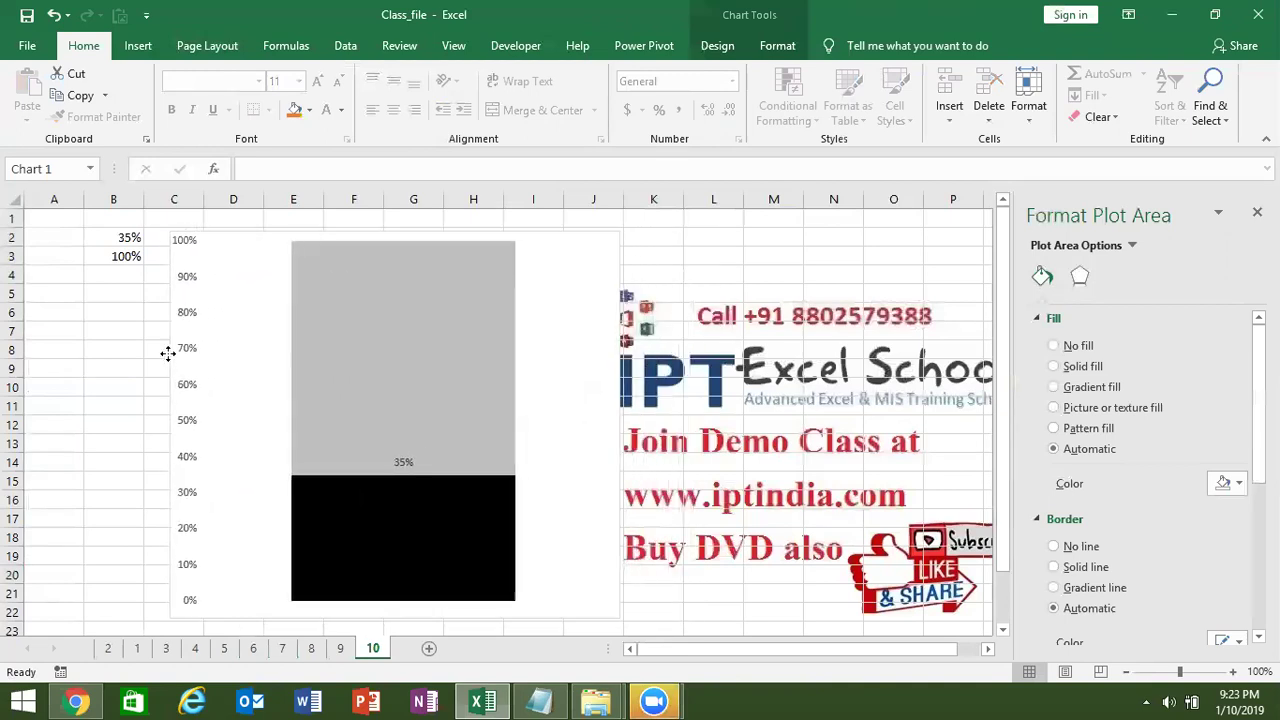
pyautogui.click(713, 256)
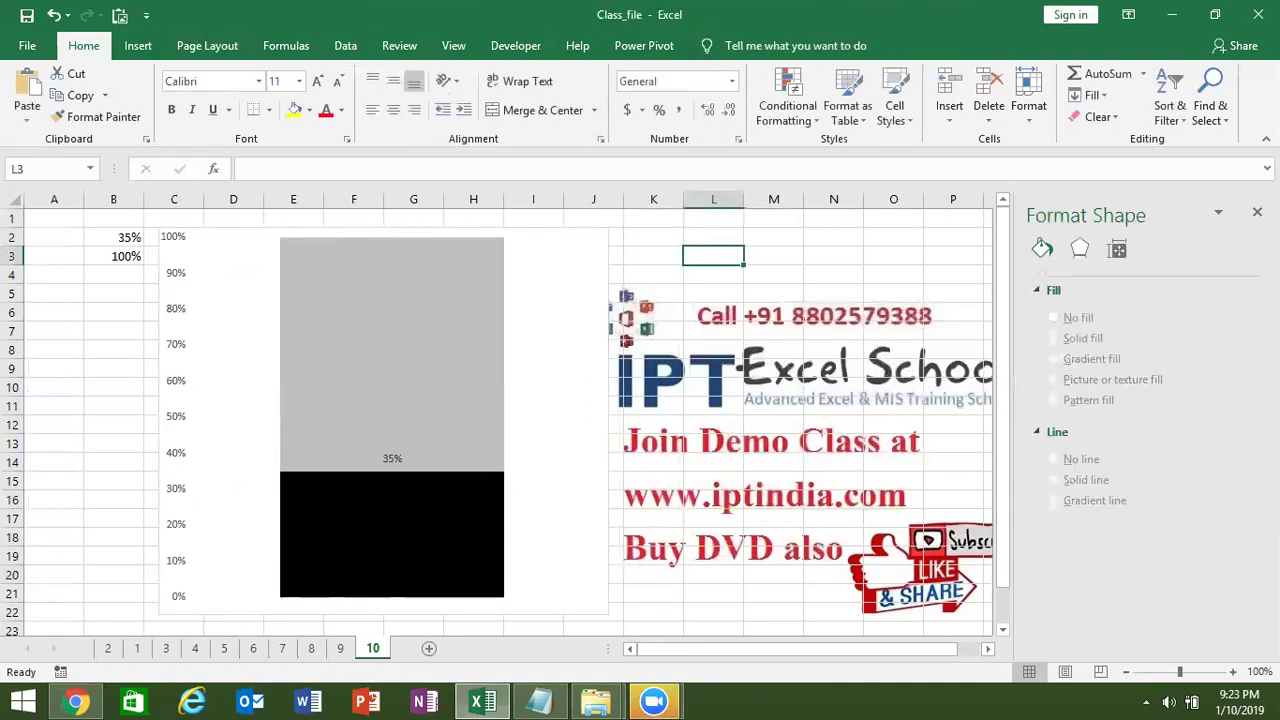
pyautogui.click(1257, 212)
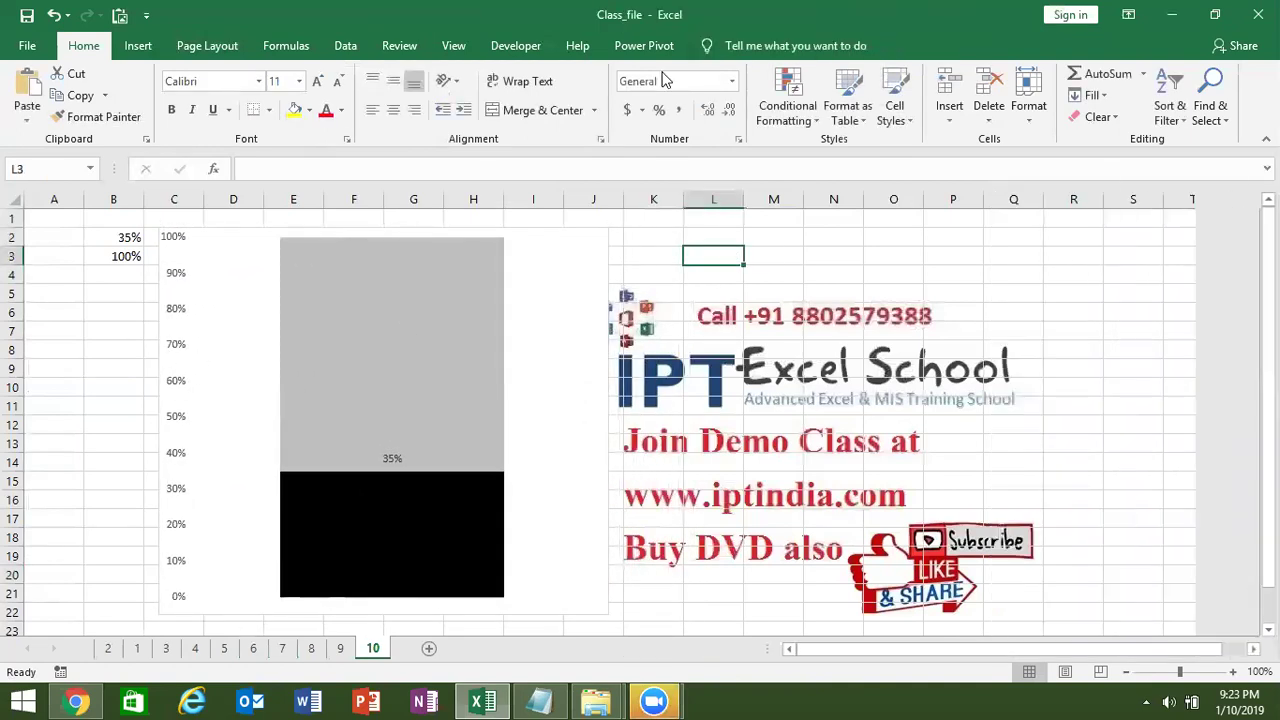
# - Draw a tall Cylinder shape to the right of the chart
pyautogui.click(138, 45)
pyautogui.click(230, 110)
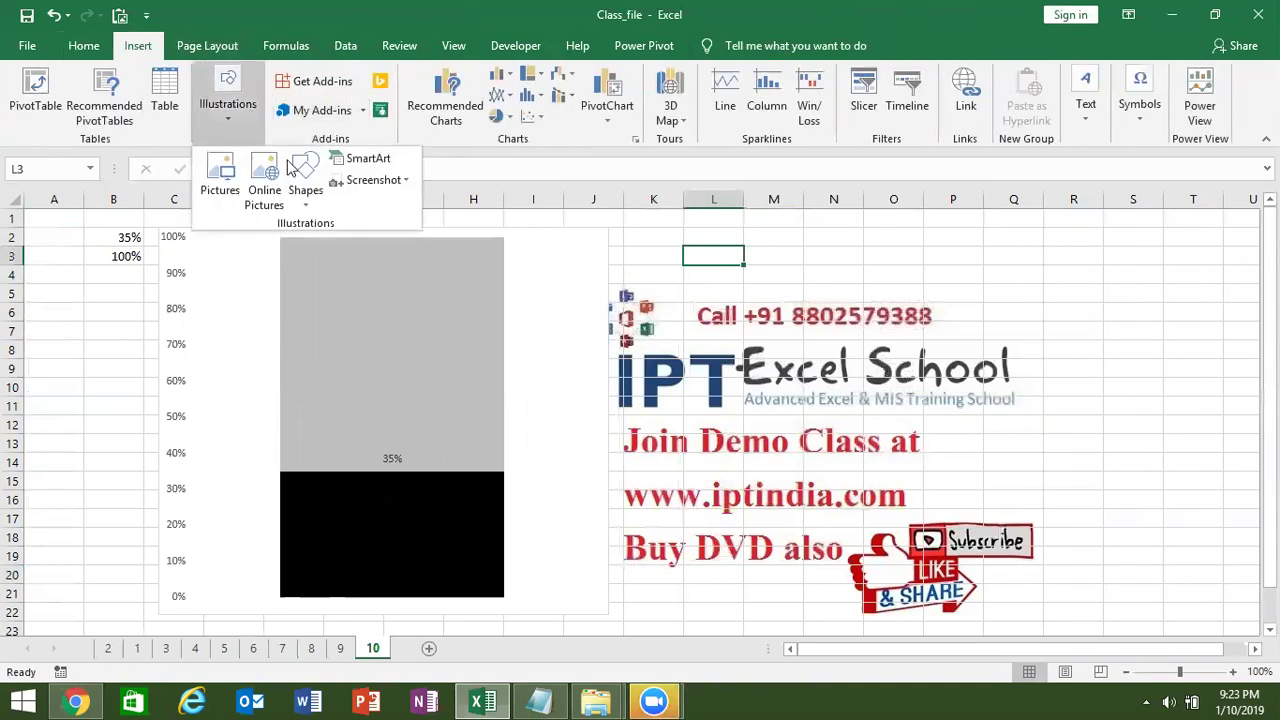
pyautogui.click(305, 190)
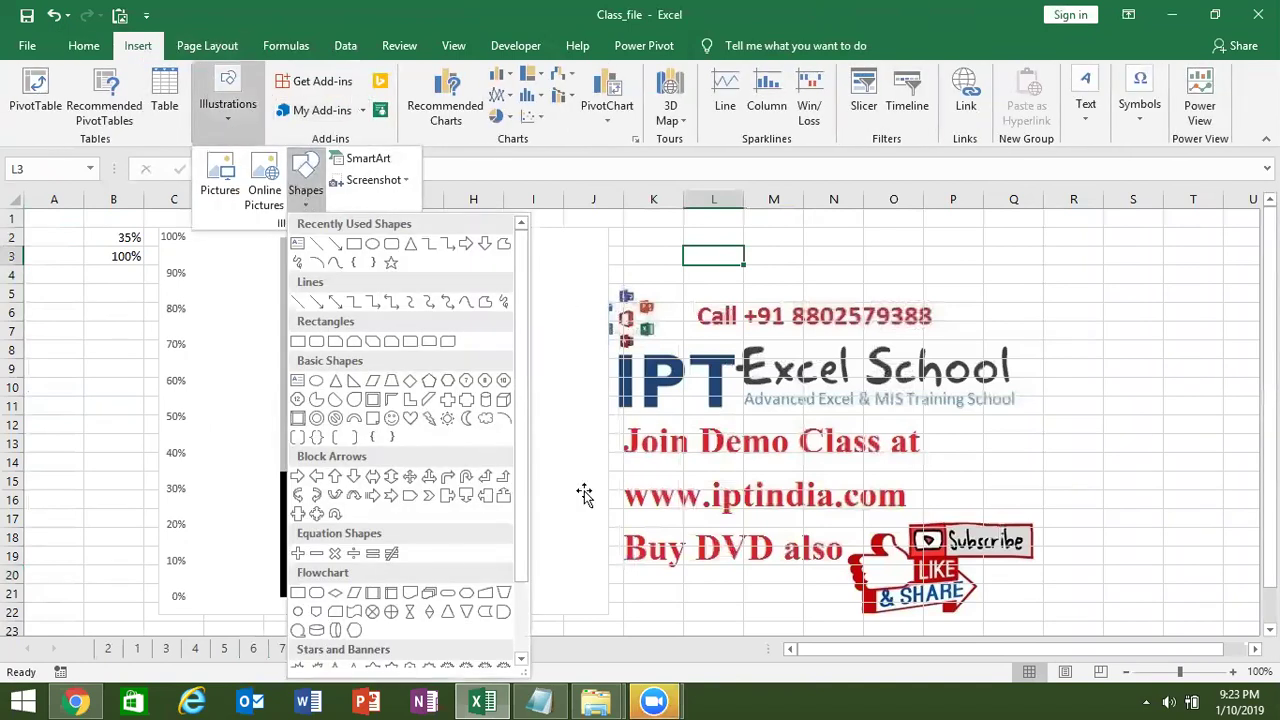
pyautogui.click(484, 403)
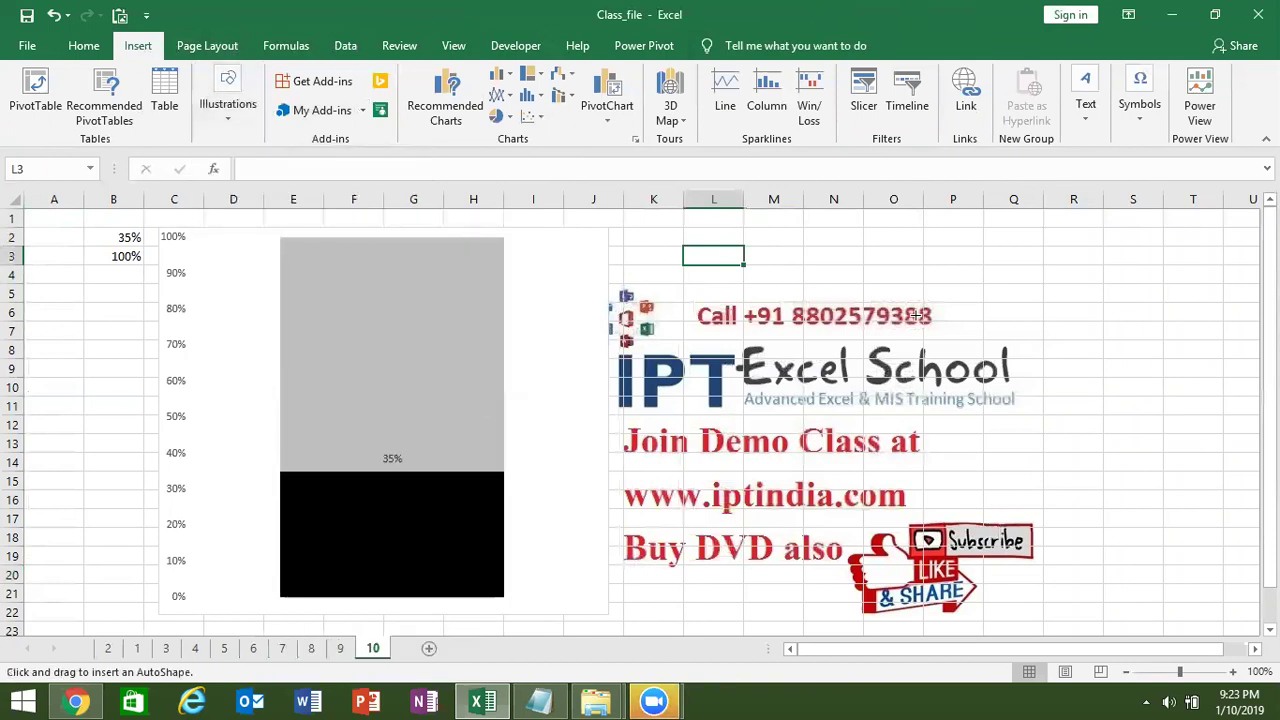
pyautogui.moveTo(870, 240); pyautogui.dragTo(1060, 612)
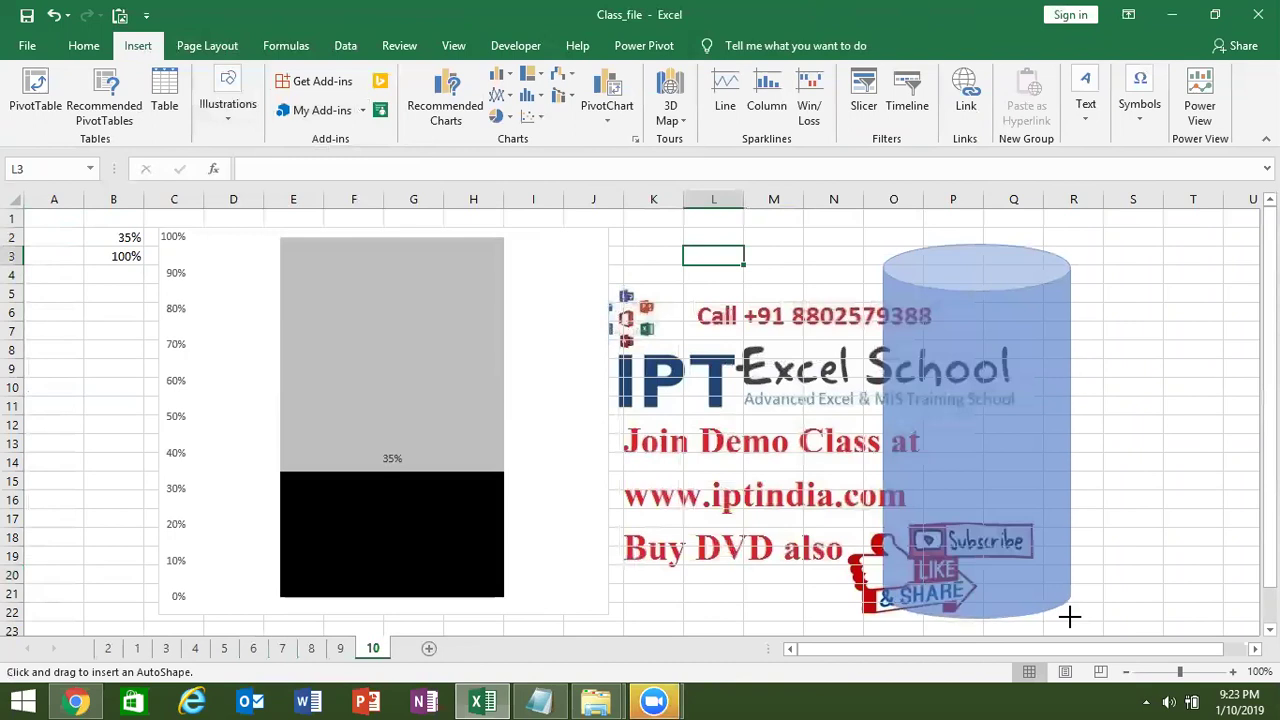
pyautogui.moveTo(955, 503); pyautogui.dragTo(936, 496)
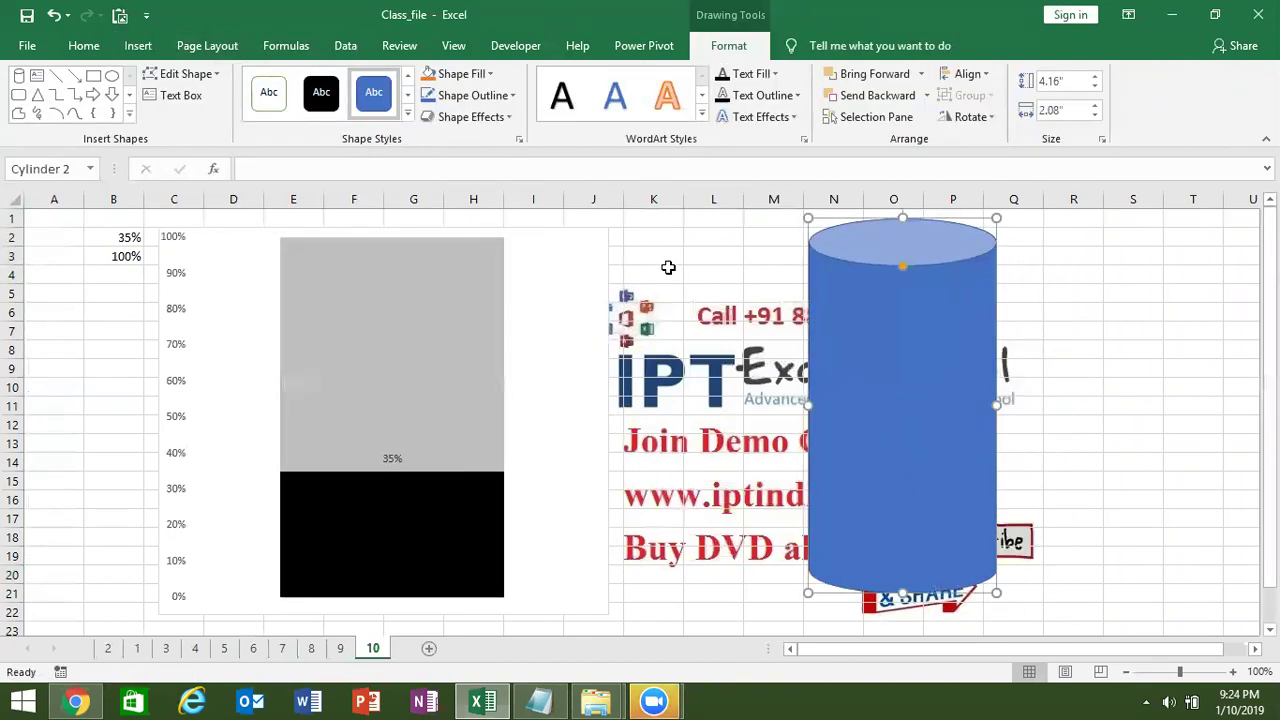
# - Give the cylinder no fill and a red 3 pt outline
pyautogui.click(488, 74)
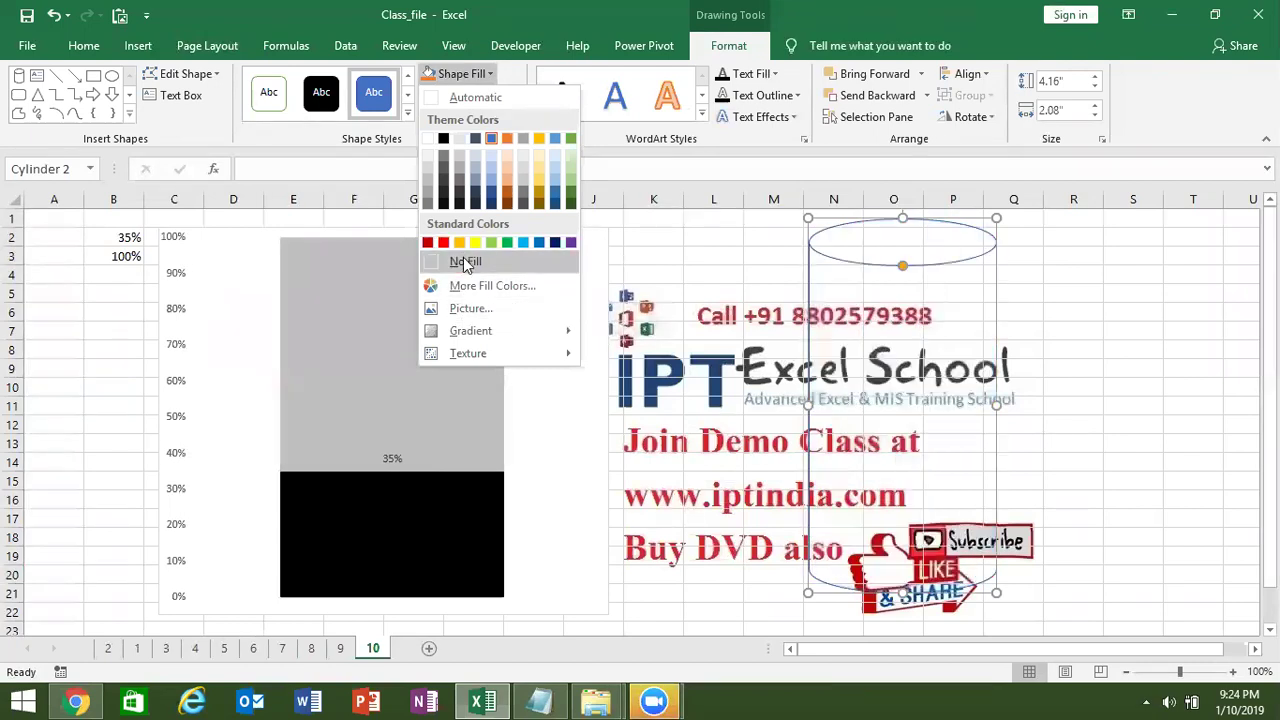
pyautogui.click(464, 261)
pyautogui.click(470, 95)
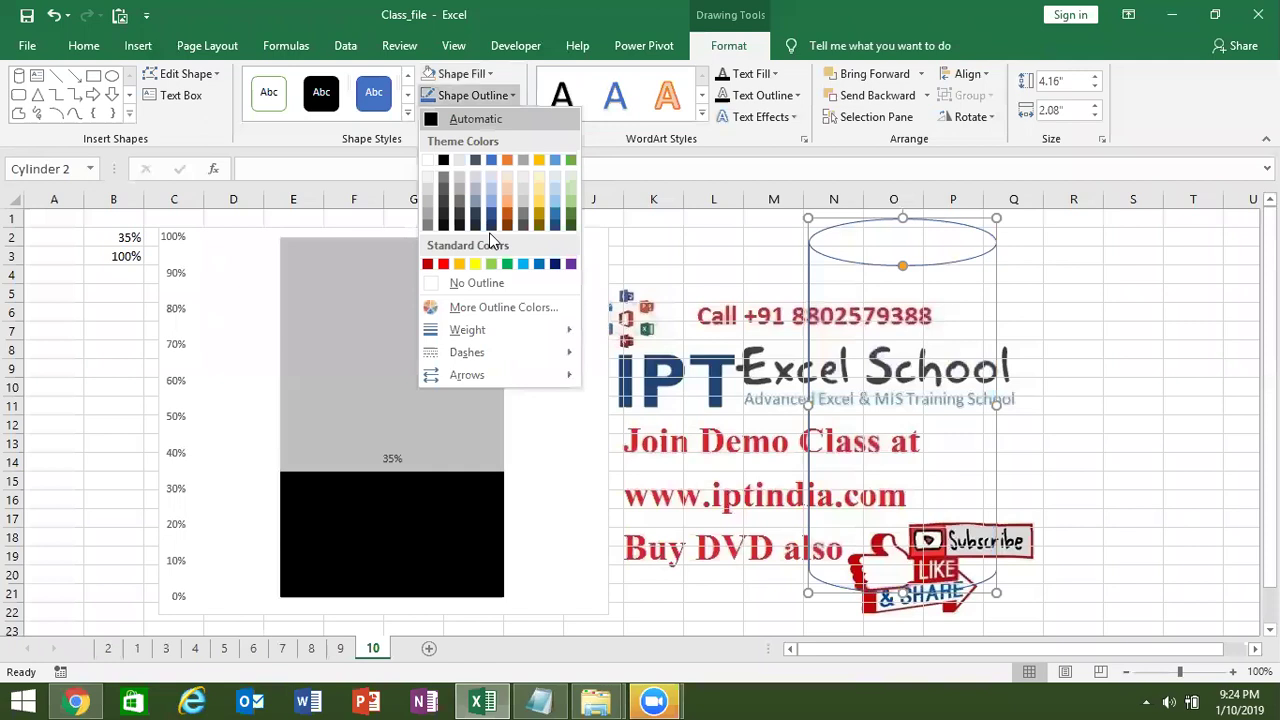
pyautogui.click(443, 264)
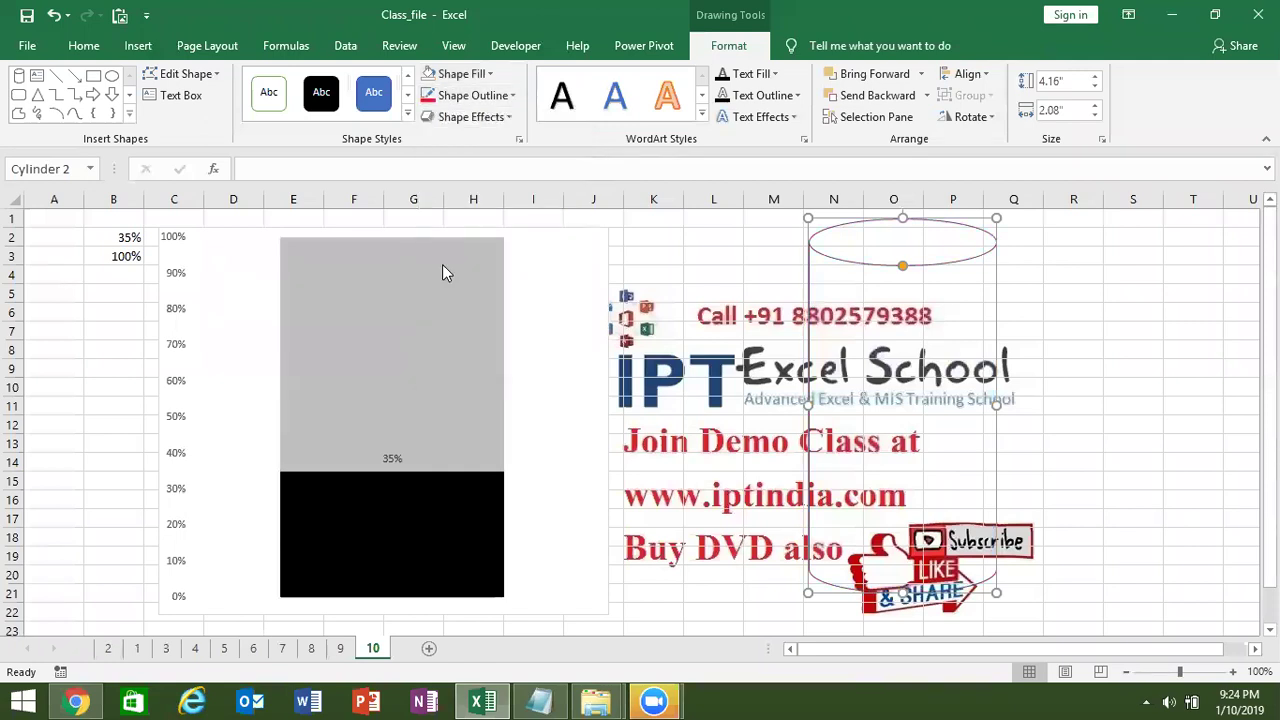
pyautogui.click(470, 95)
pyautogui.moveTo(506, 353)
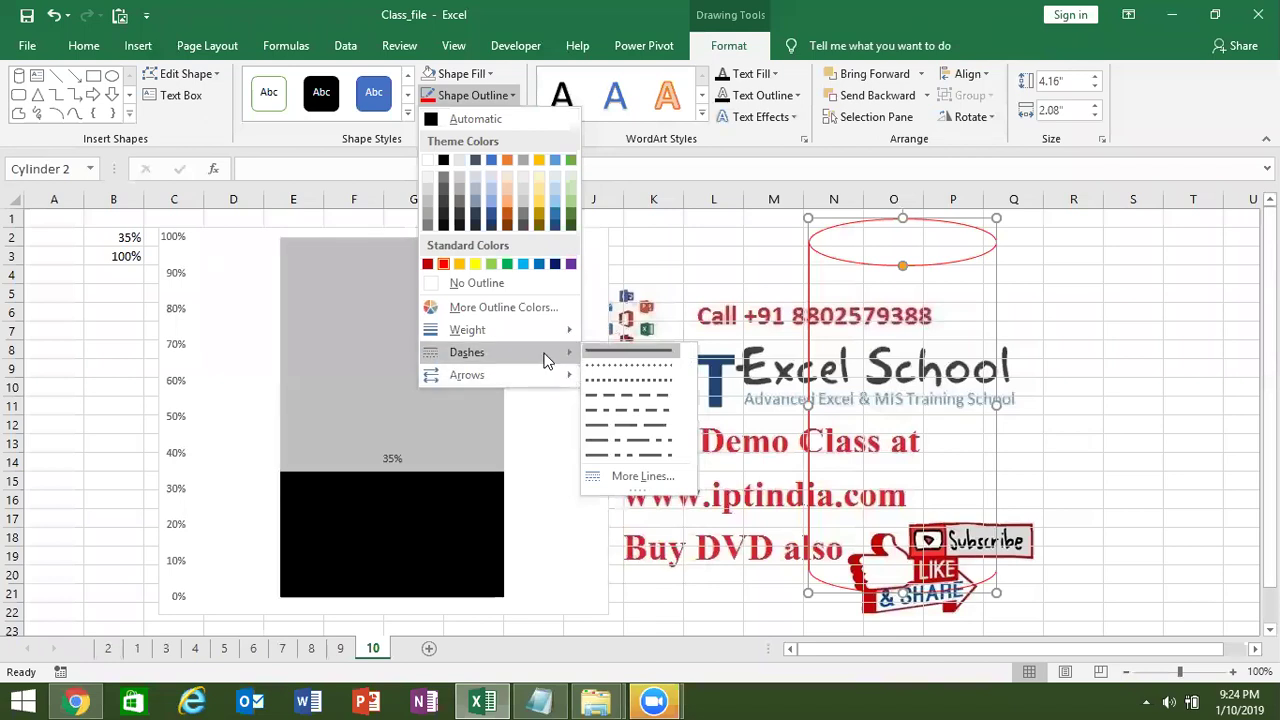
pyautogui.moveTo(562, 331)
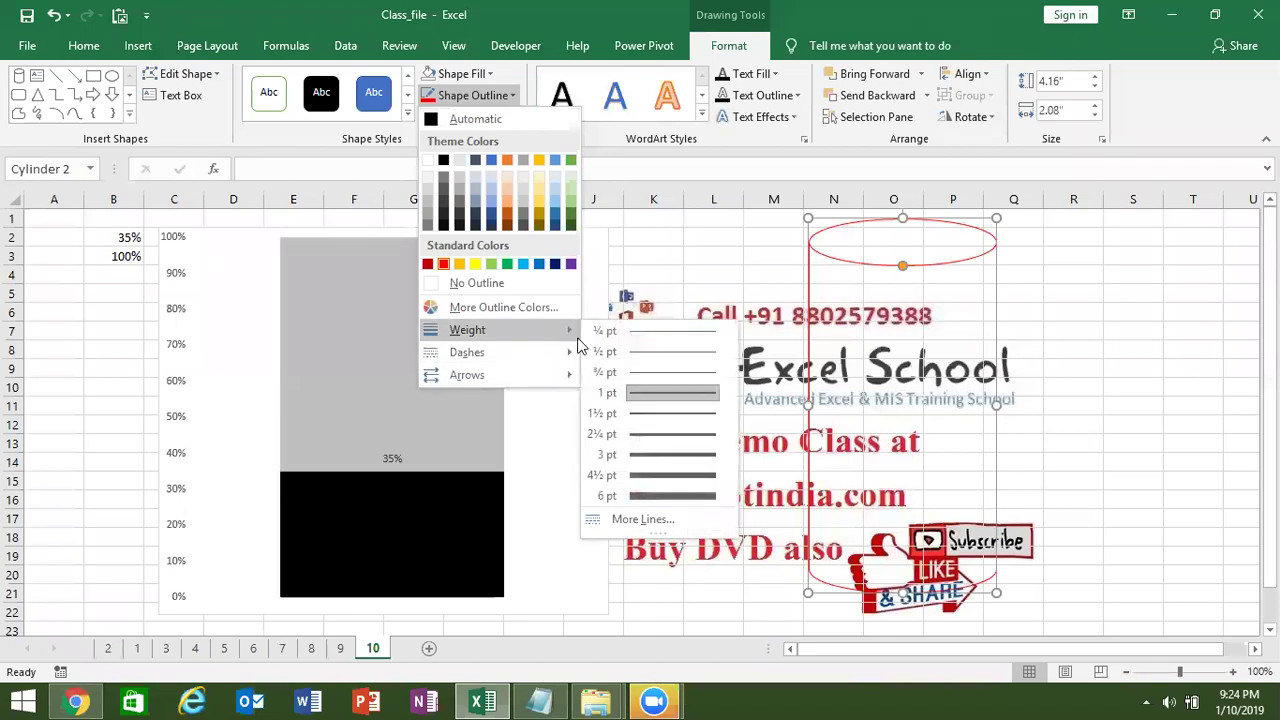
pyautogui.click(658, 446)
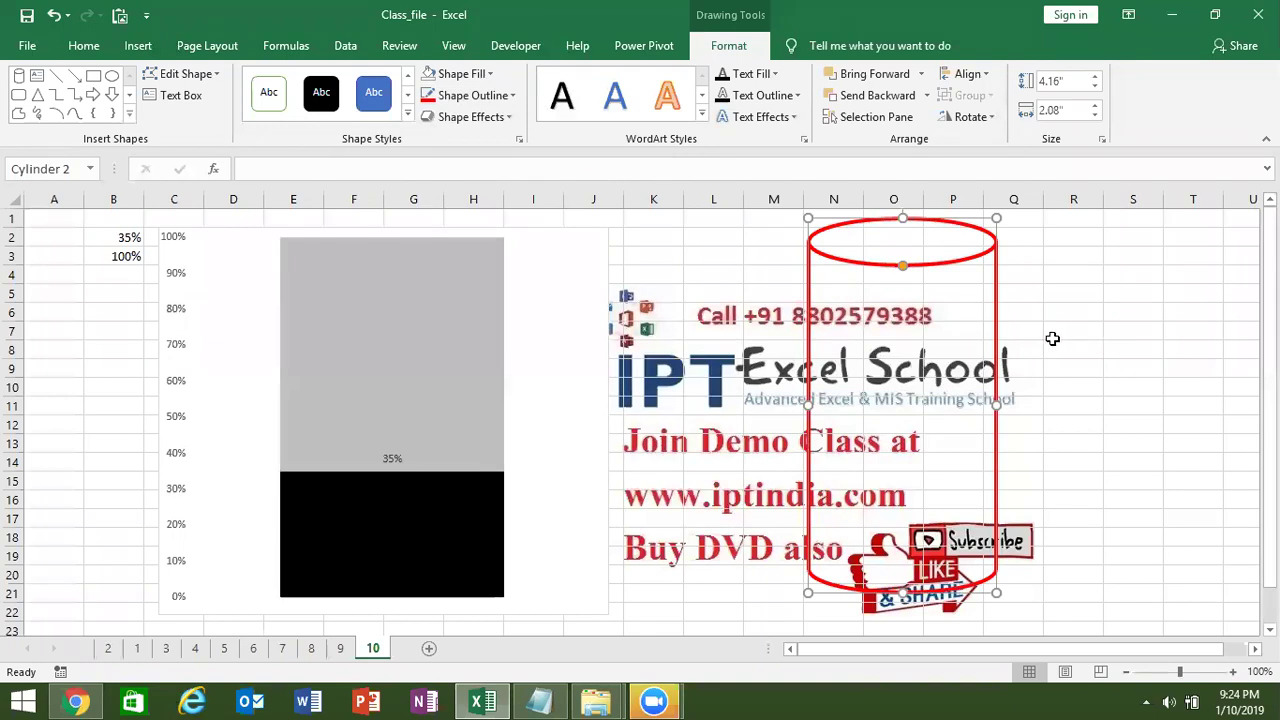
pyautogui.click(1048, 272)
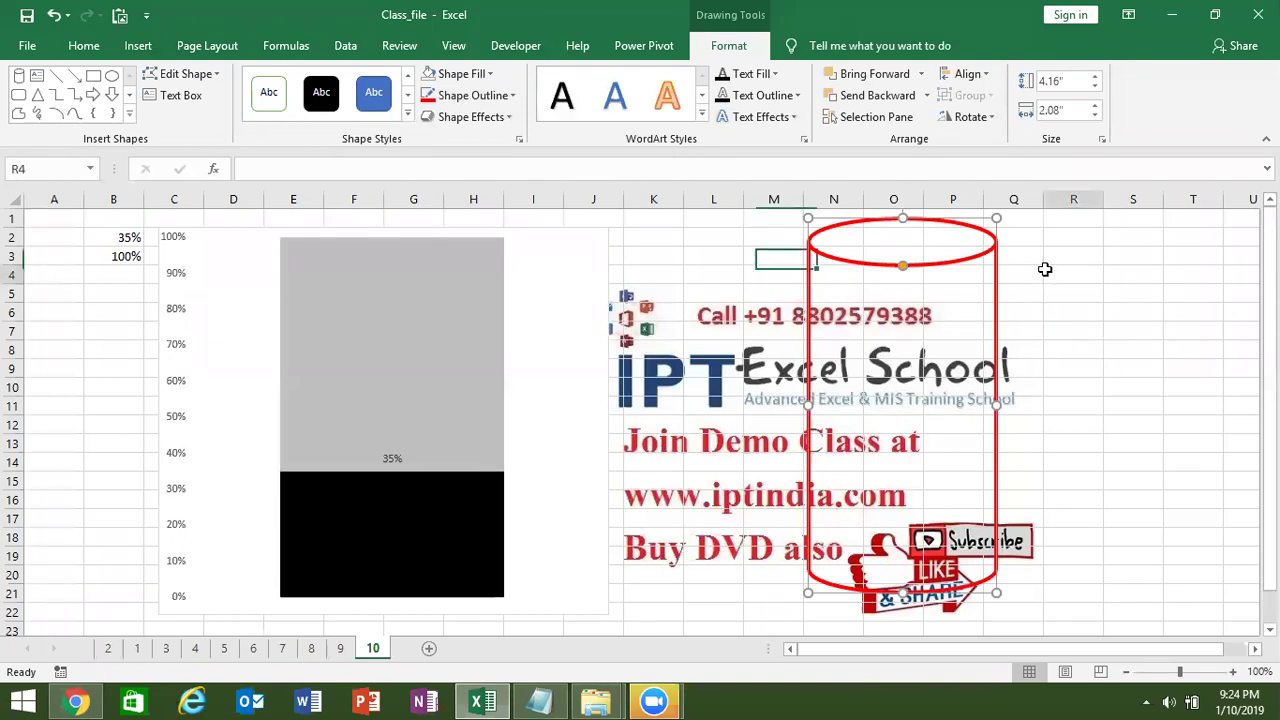
# - Paste the cylinder as a picture and place it beside the original
pyautogui.click(135, 47)
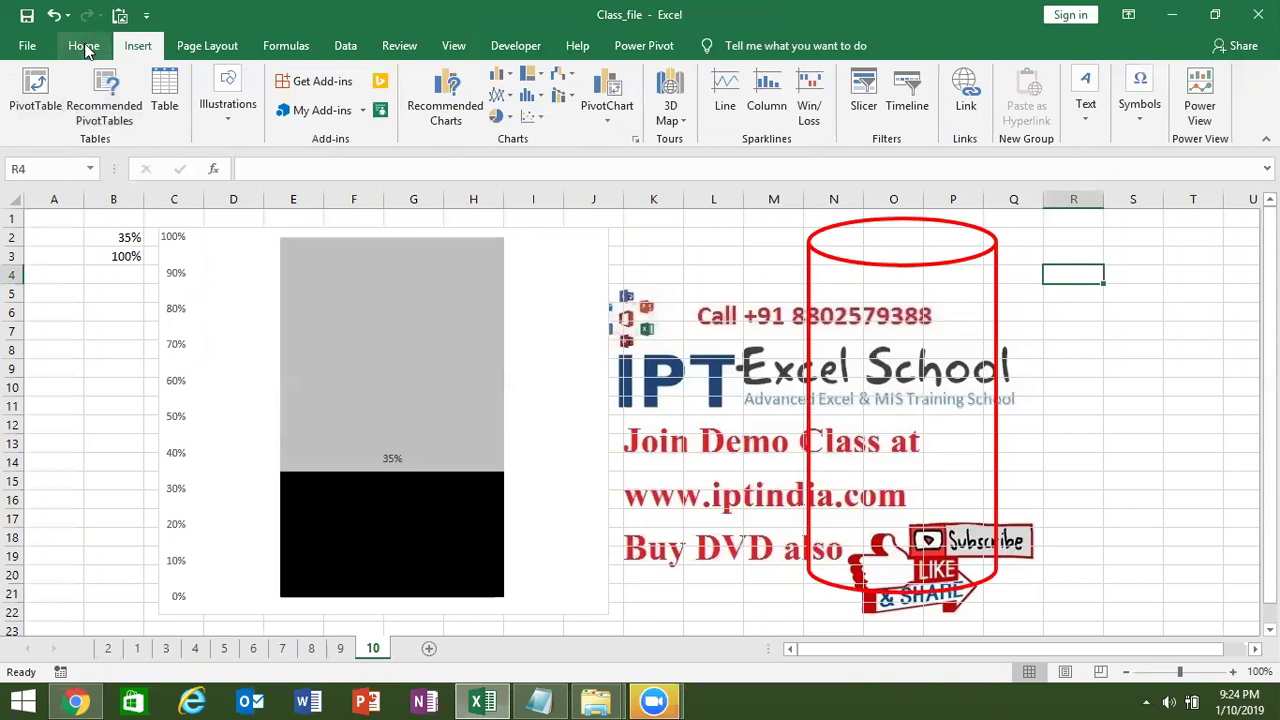
pyautogui.click(85, 46)
pyautogui.click(27, 120)
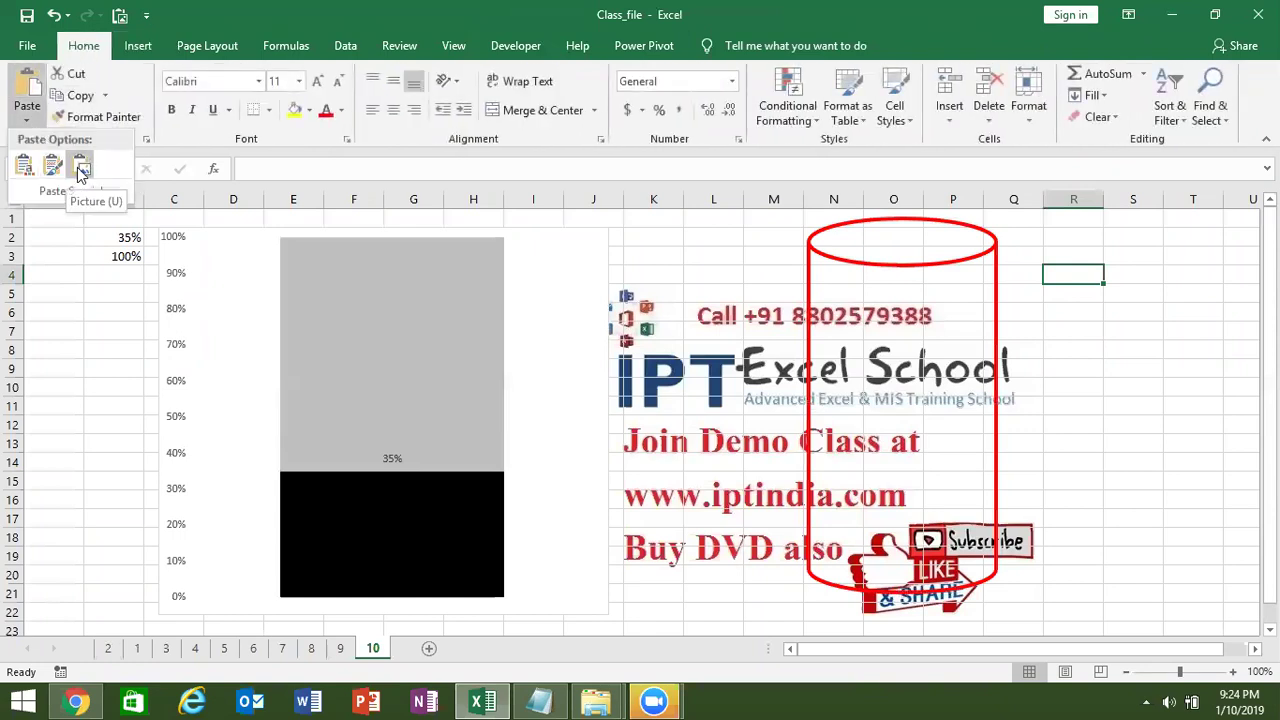
pyautogui.click(79, 167)
pyautogui.moveTo(1131, 345)
pyautogui.mouseDown()
pyautogui.moveTo(1093, 286)
pyautogui.moveTo(1128, 297)
pyautogui.mouseUp()
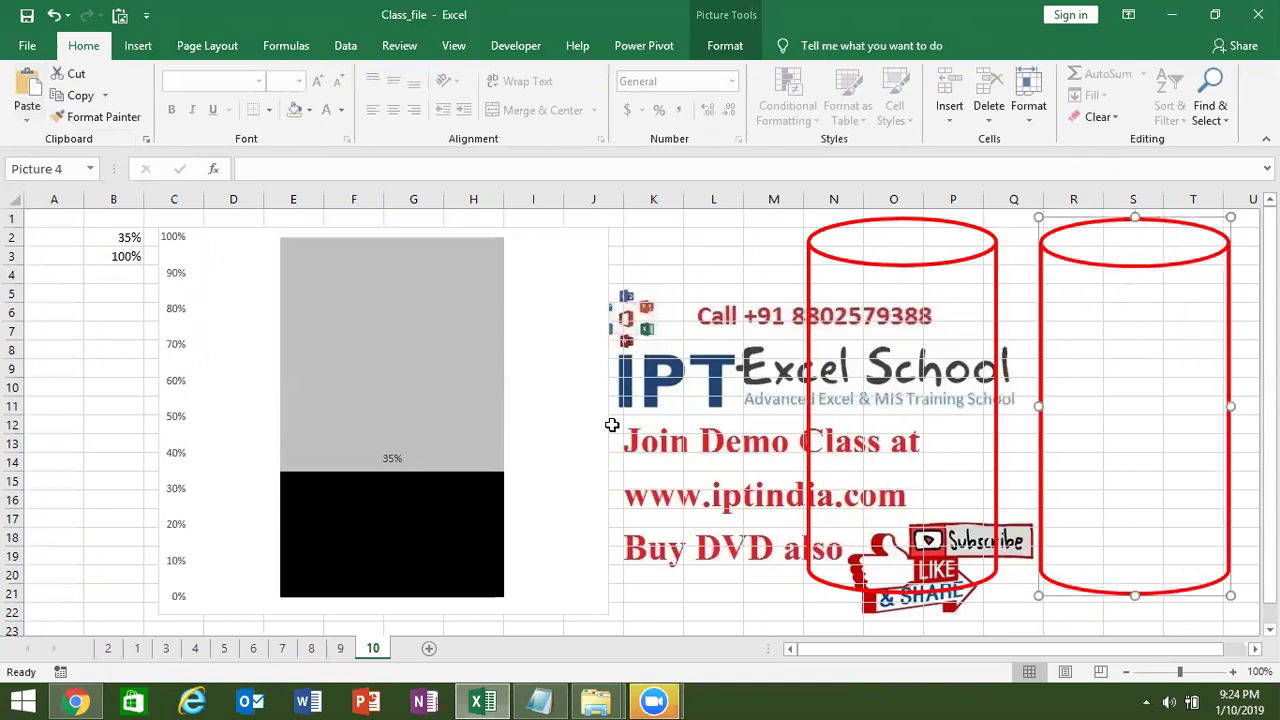
# - Fill the grey 100% series with the clipboard cylinder picture and delete the extra pasted copy
pyautogui.click(476, 370)
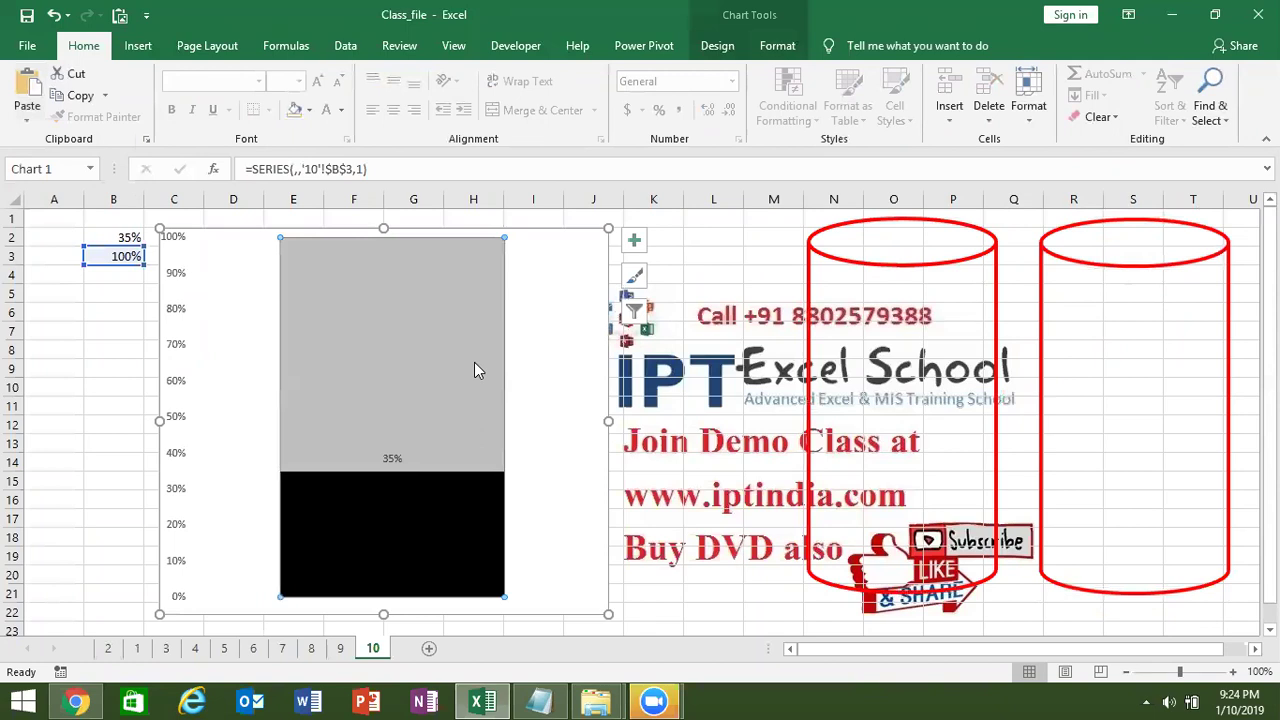
pyautogui.rightClick(476, 368)
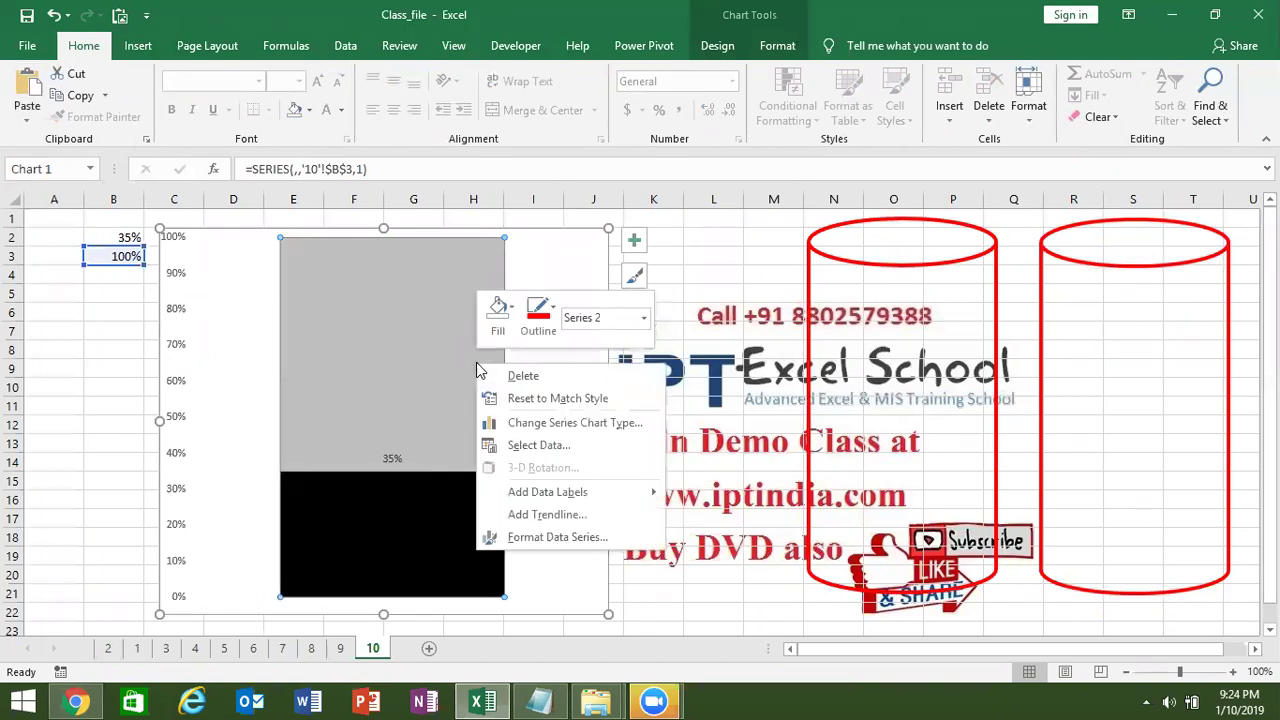
pyautogui.click(564, 537)
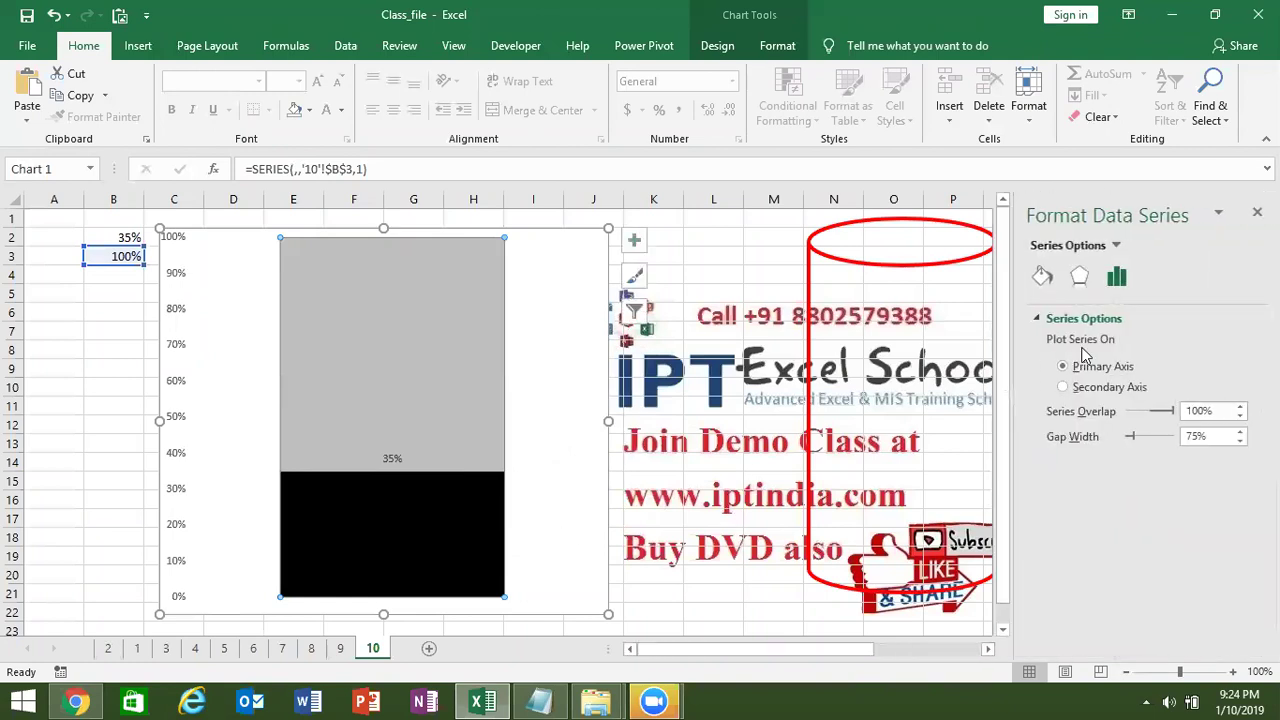
pyautogui.click(1042, 277)
pyautogui.click(1080, 408)
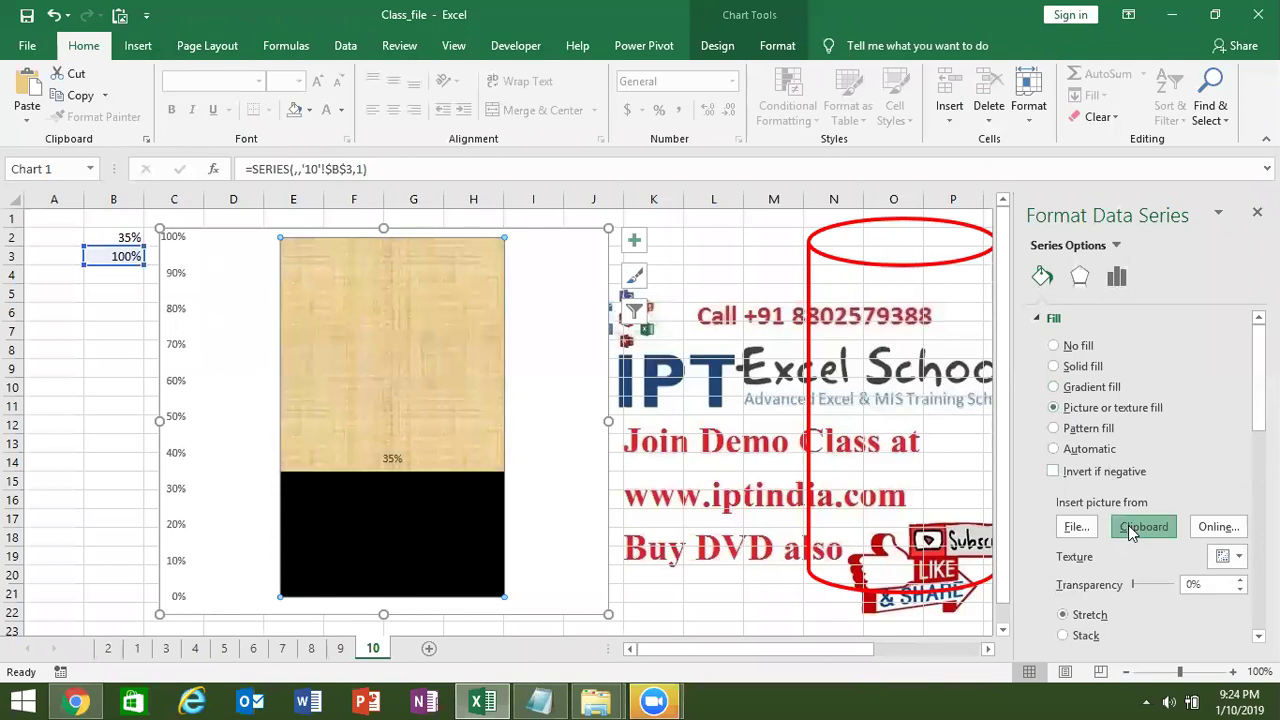
pyautogui.click(1131, 532)
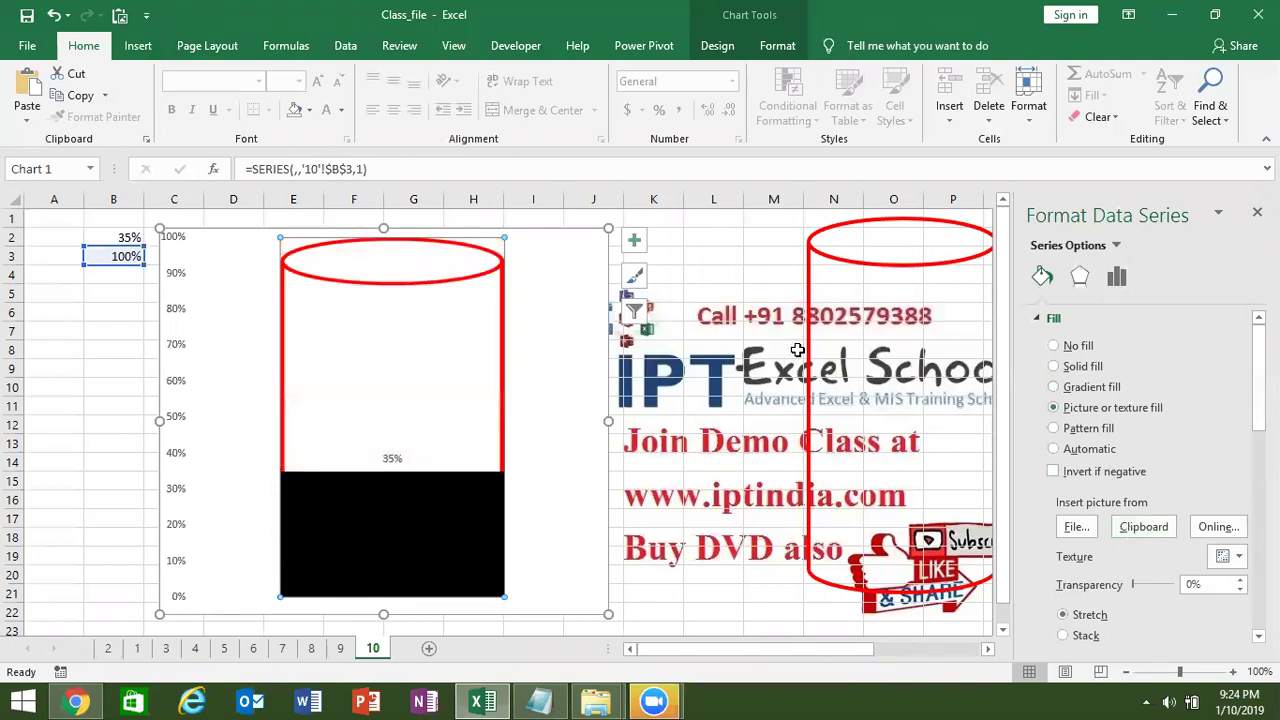
pyautogui.click(752, 312)
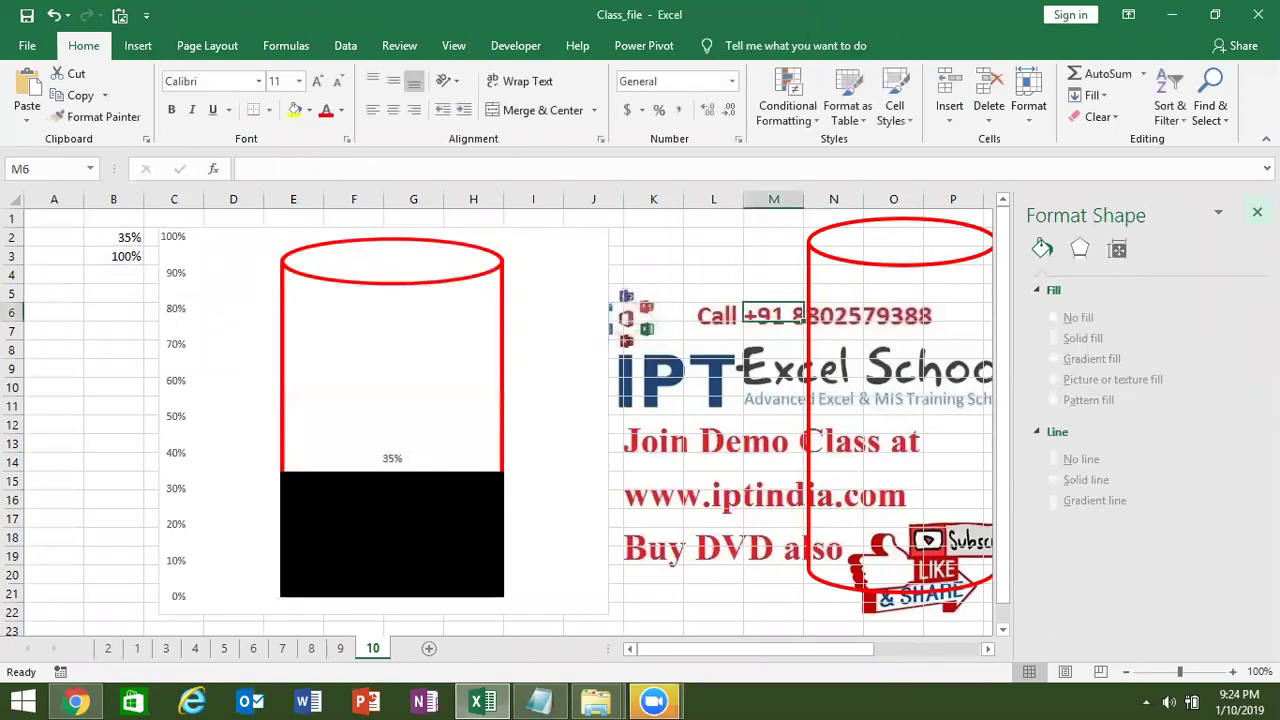
pyautogui.click(1257, 211)
pyautogui.hotkey('ctrl', 'v')
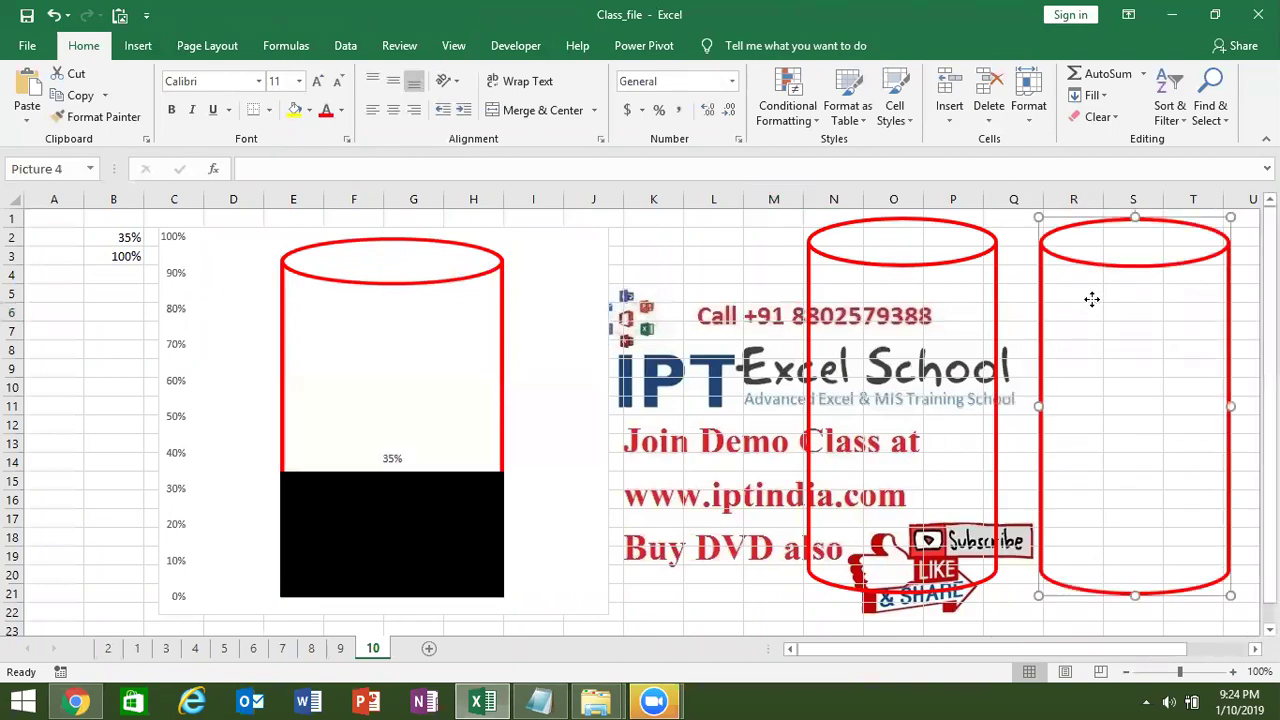
pyautogui.press('Delete')
# - Give the empty cylinder shape beside the chart a solid red fill and no outline
pyautogui.click(996, 317)
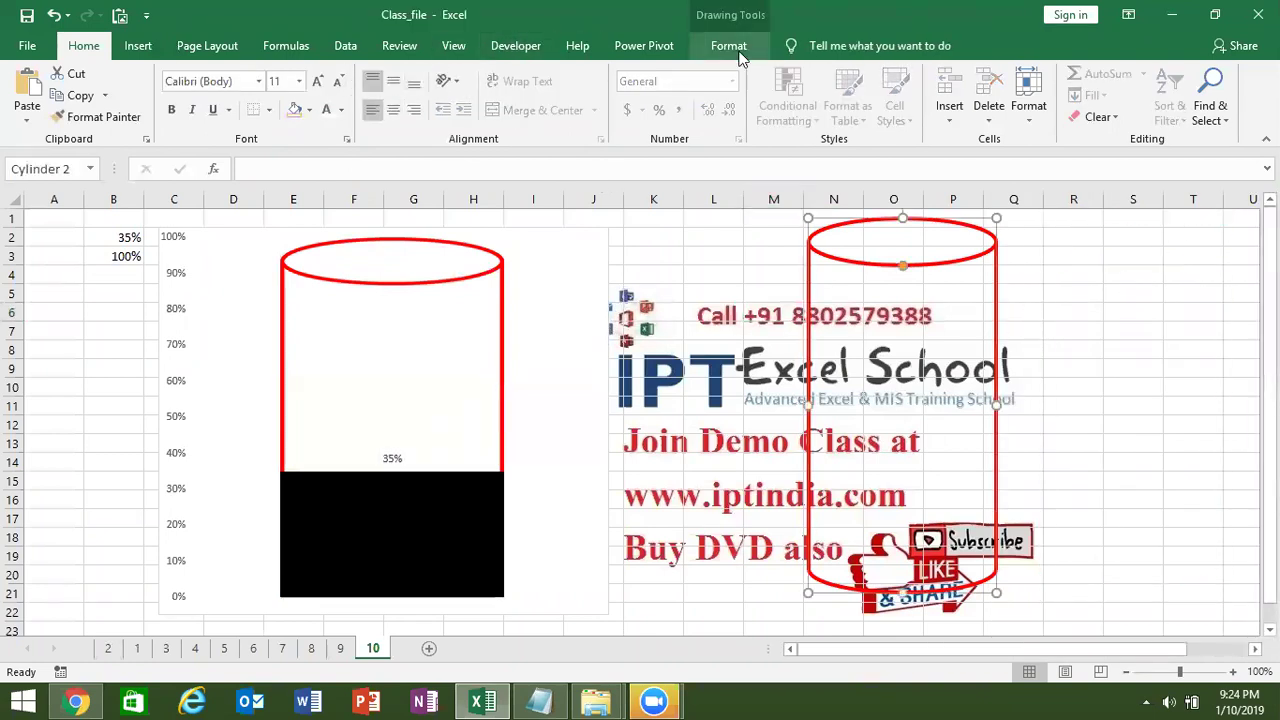
pyautogui.click(737, 50)
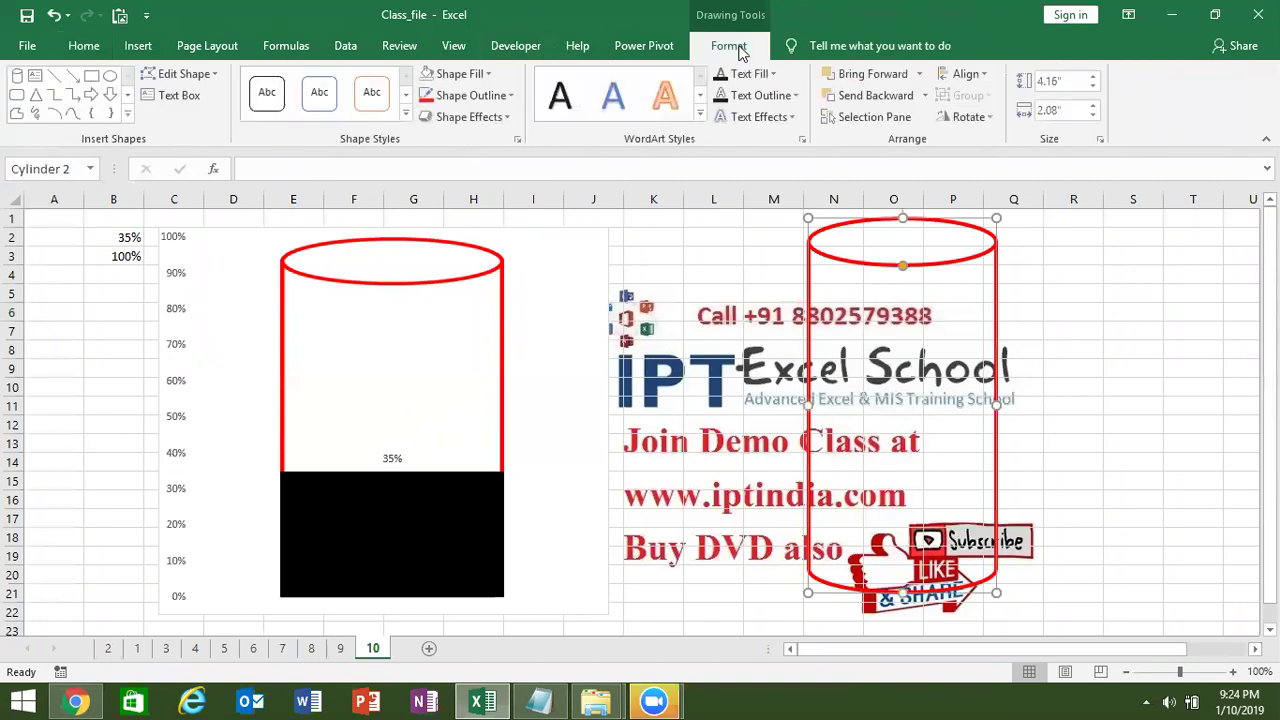
pyautogui.click(462, 74)
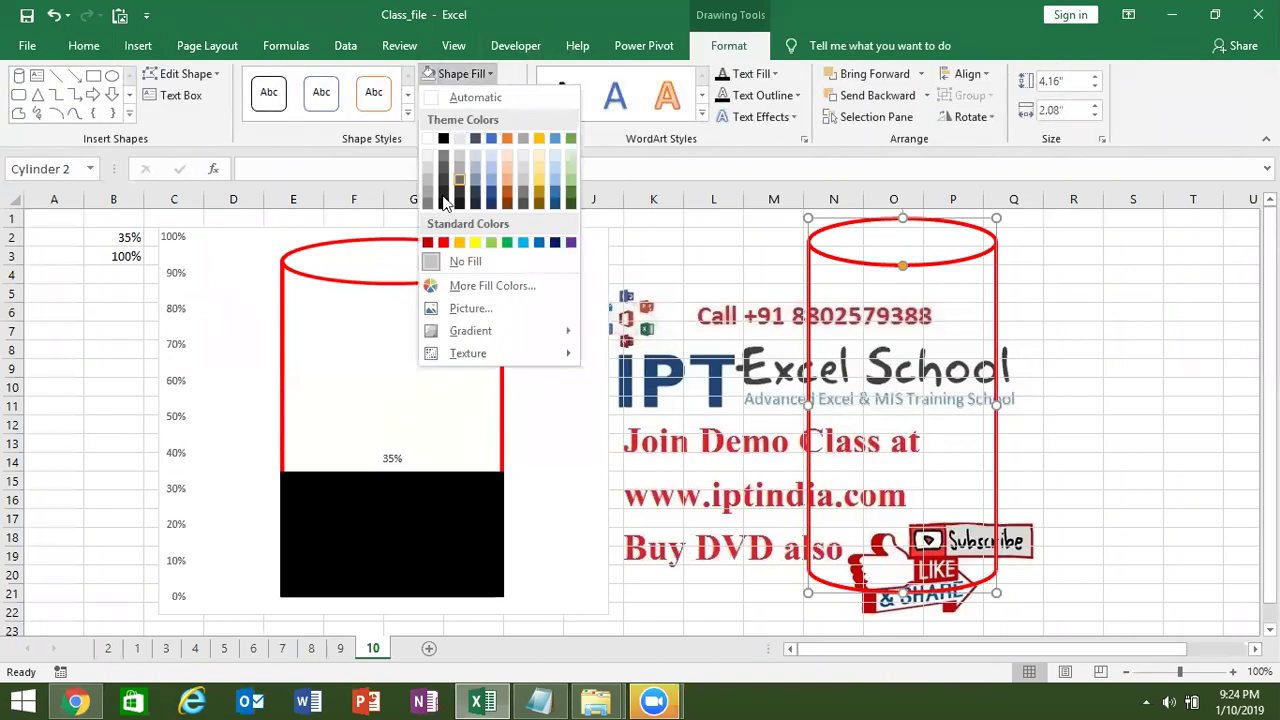
pyautogui.click(443, 243)
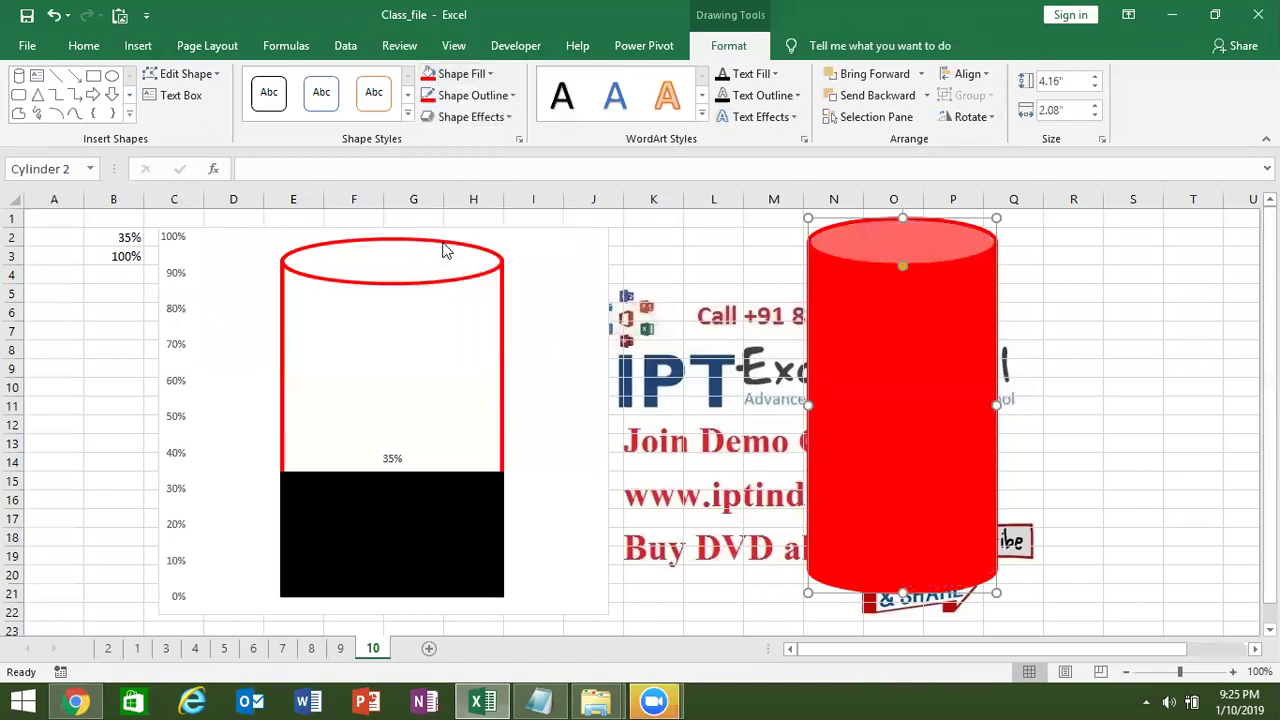
pyautogui.click(455, 98)
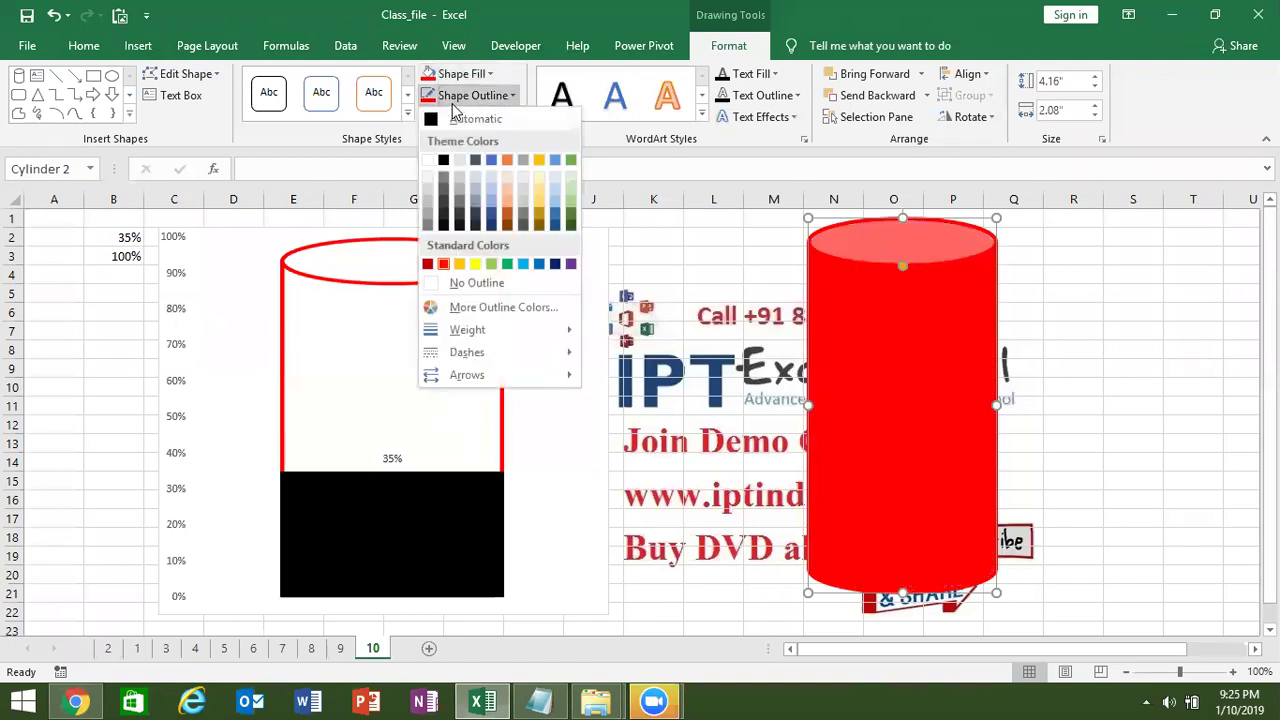
pyautogui.click(444, 290)
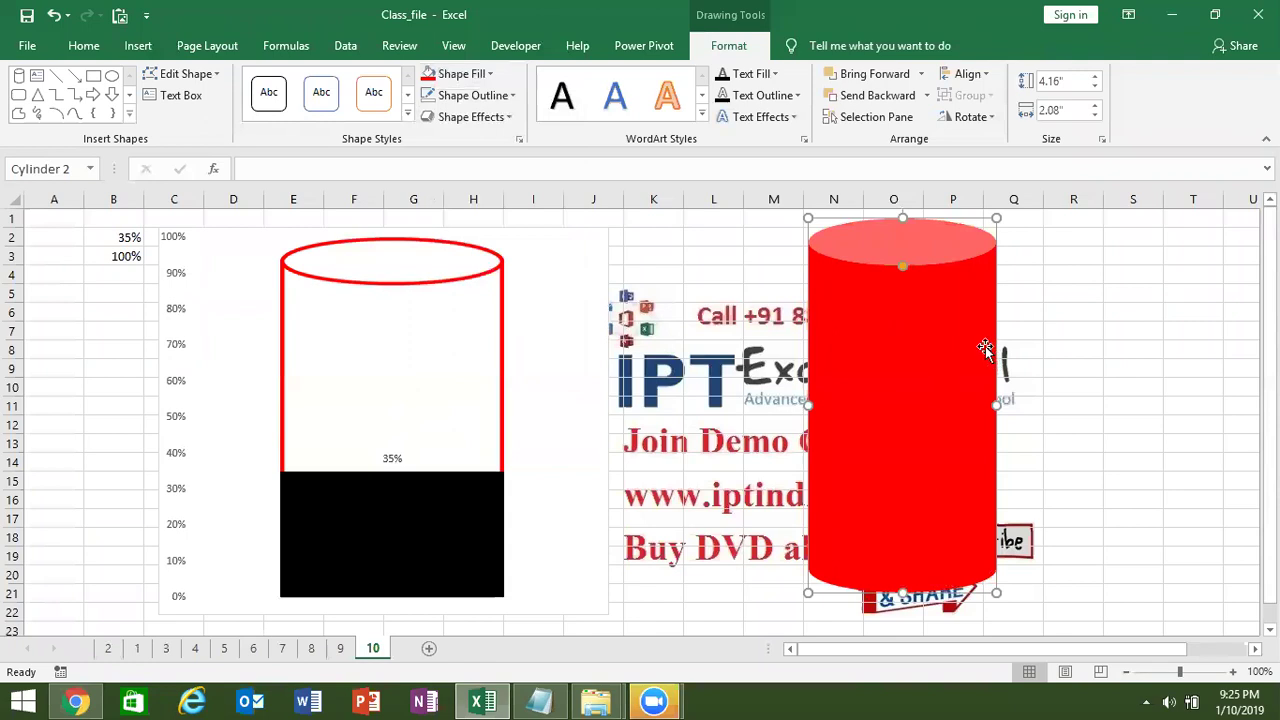
# - Select the chart's black 35% series
pyautogui.click(484, 340)
pyautogui.click(440, 482)
pyautogui.click(1028, 112)
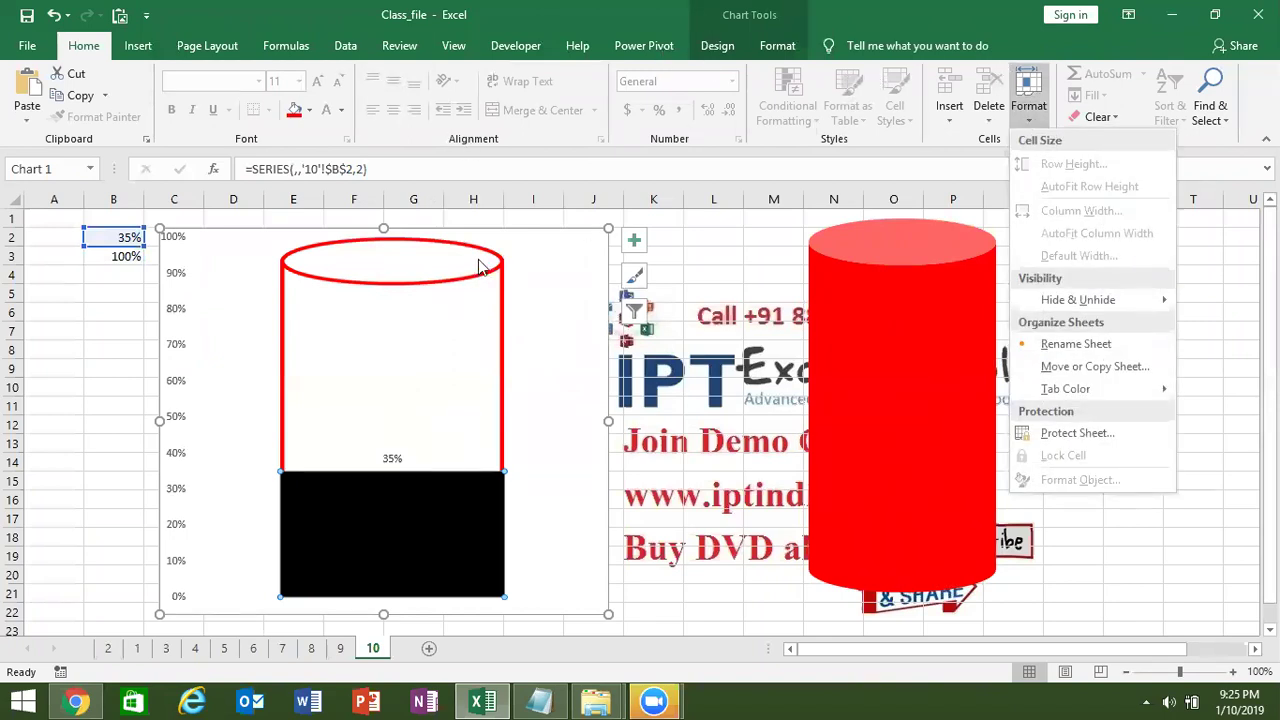
# - Fill the black 35% series with the copied red cylinder picture from the clipboard
pyautogui.click(398, 535)
pyautogui.rightClick(398, 535)
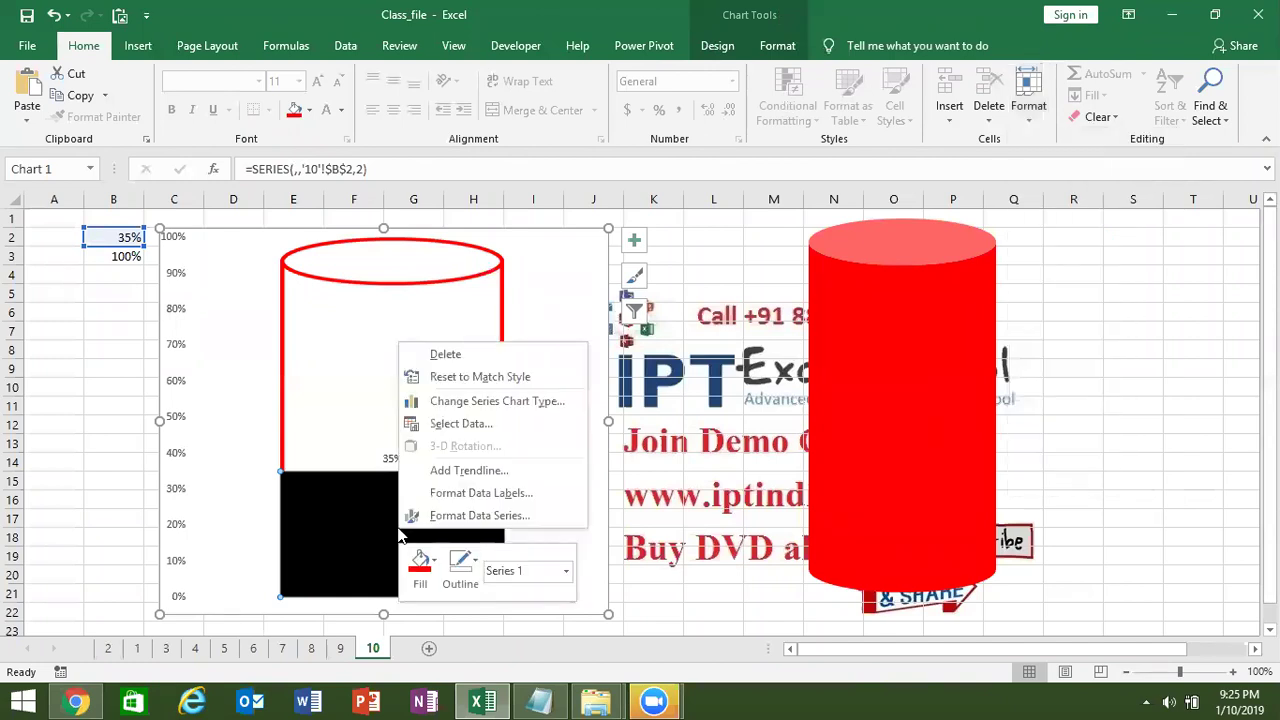
pyautogui.click(450, 514)
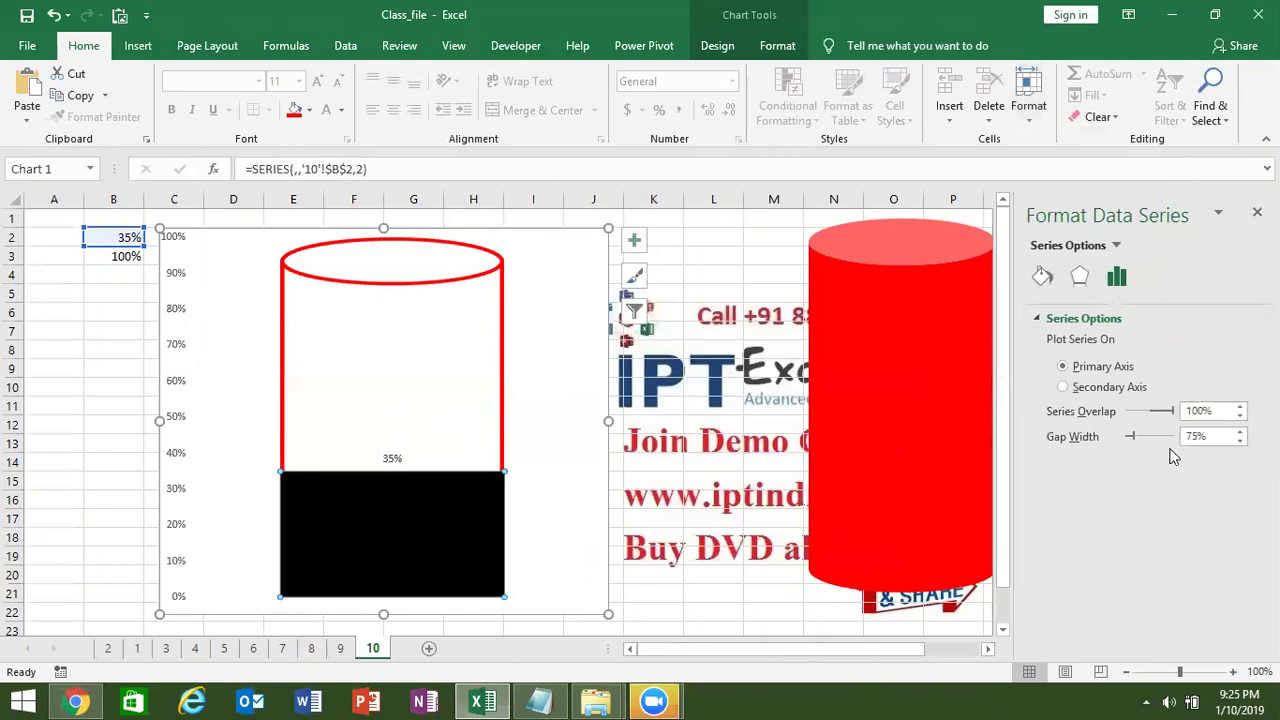
pyautogui.click(1043, 280)
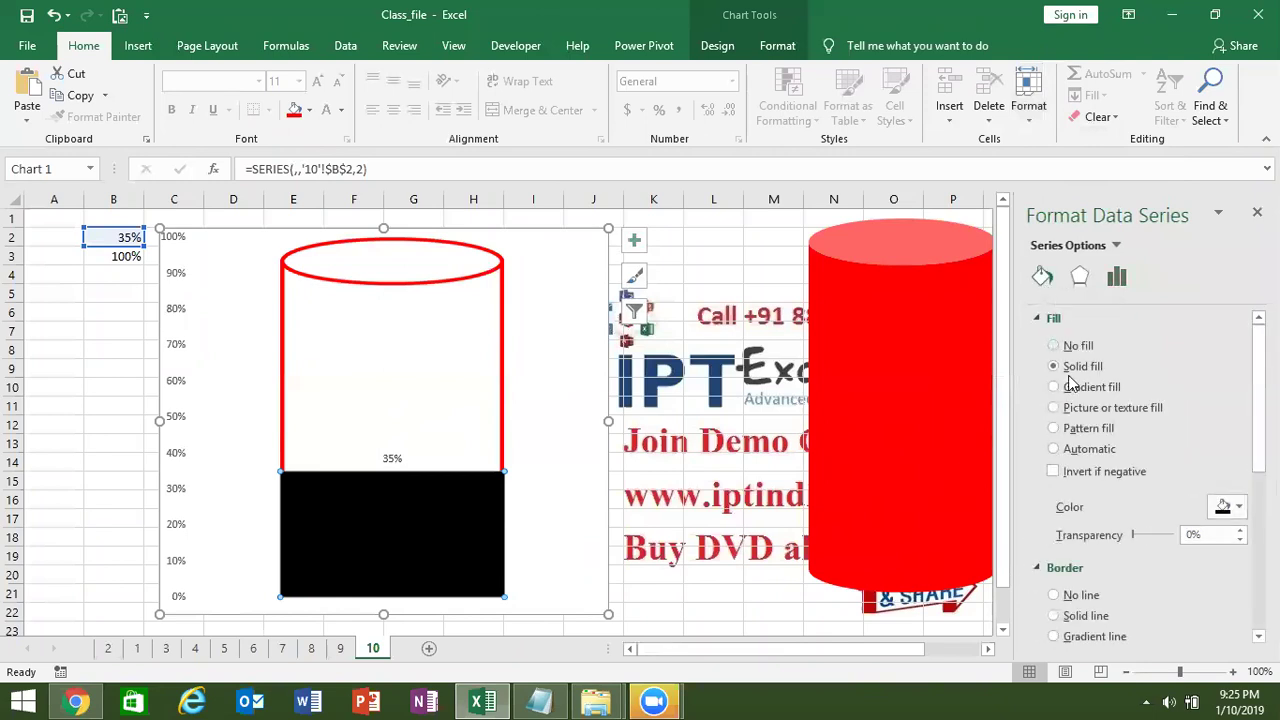
pyautogui.click(1053, 407)
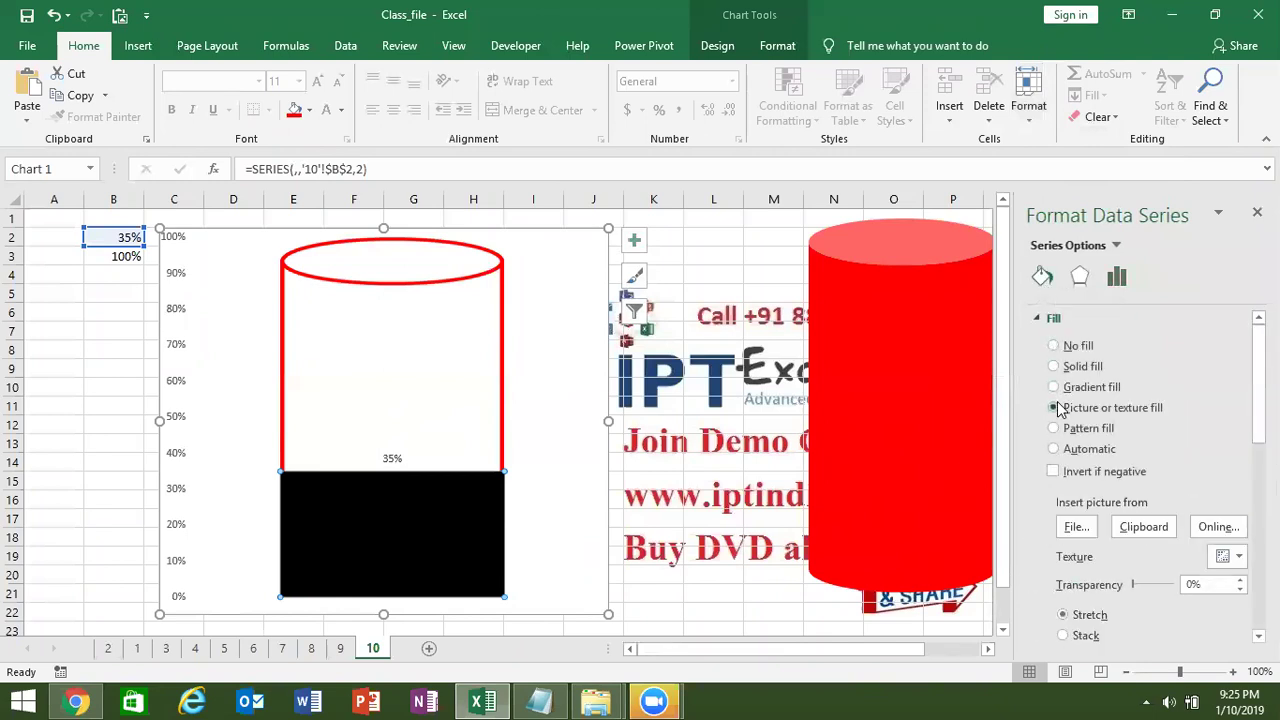
pyautogui.click(1145, 532)
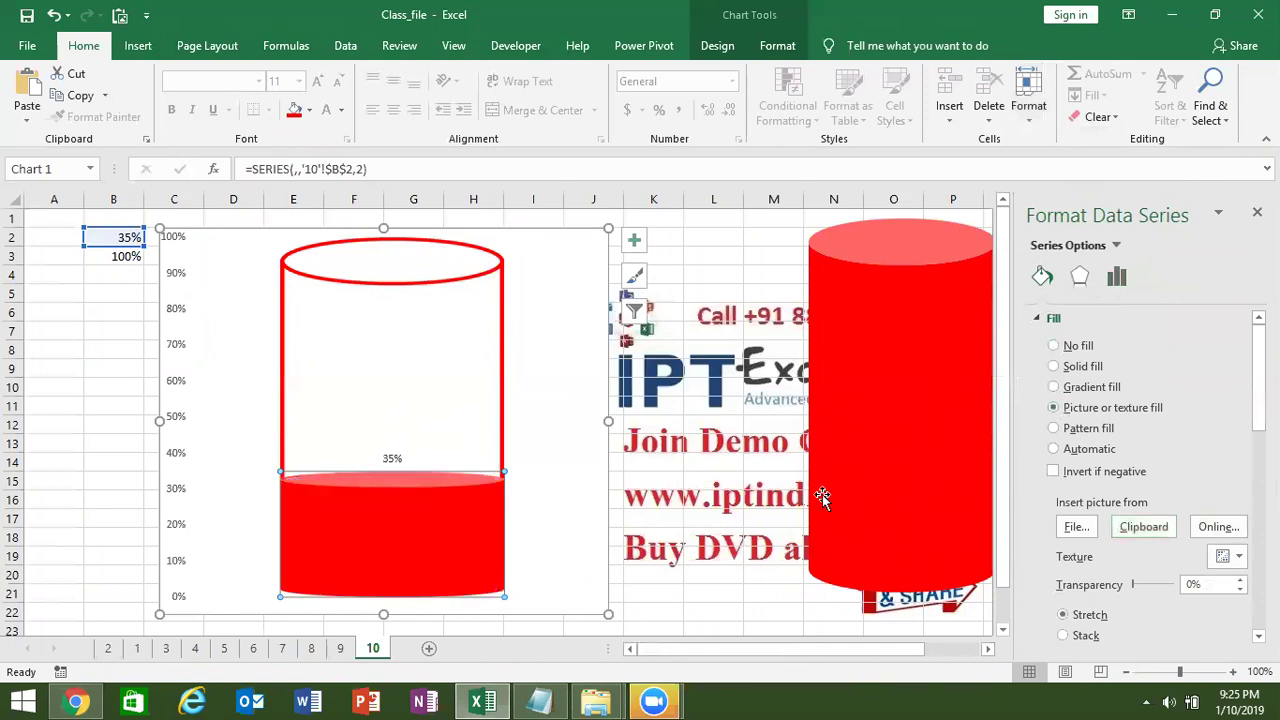
pyautogui.click(735, 447)
pyautogui.click(732, 382)
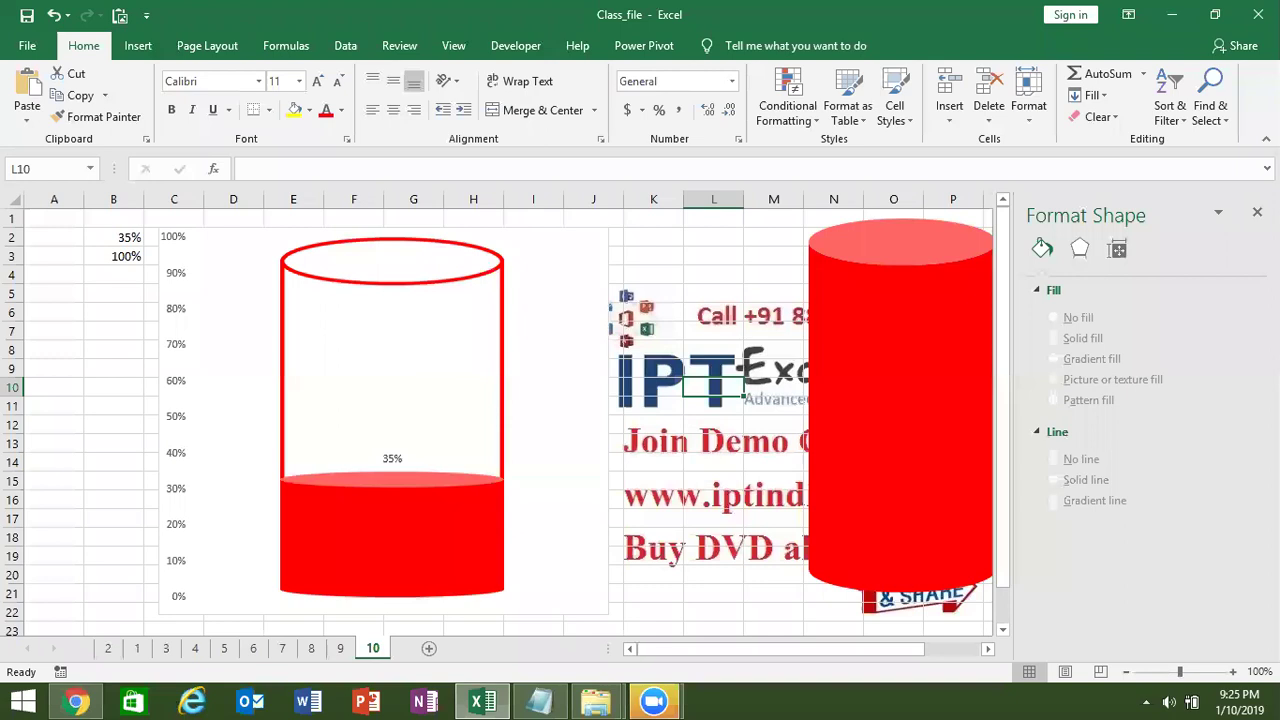
pyautogui.click(1257, 212)
# - Enter 40, 55, 60 and then 70 in B2, watching the red cylinder level rise
pyautogui.click(130, 237)
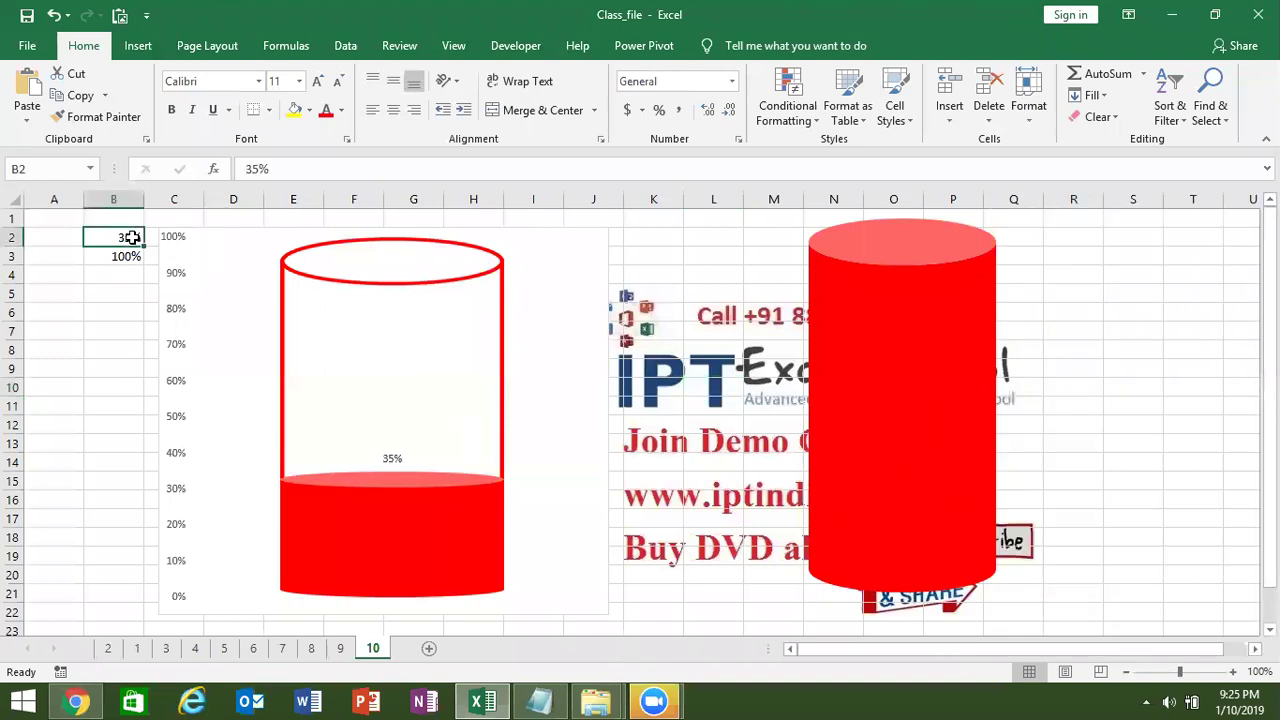
pyautogui.write('40')
pyautogui.press('Return')
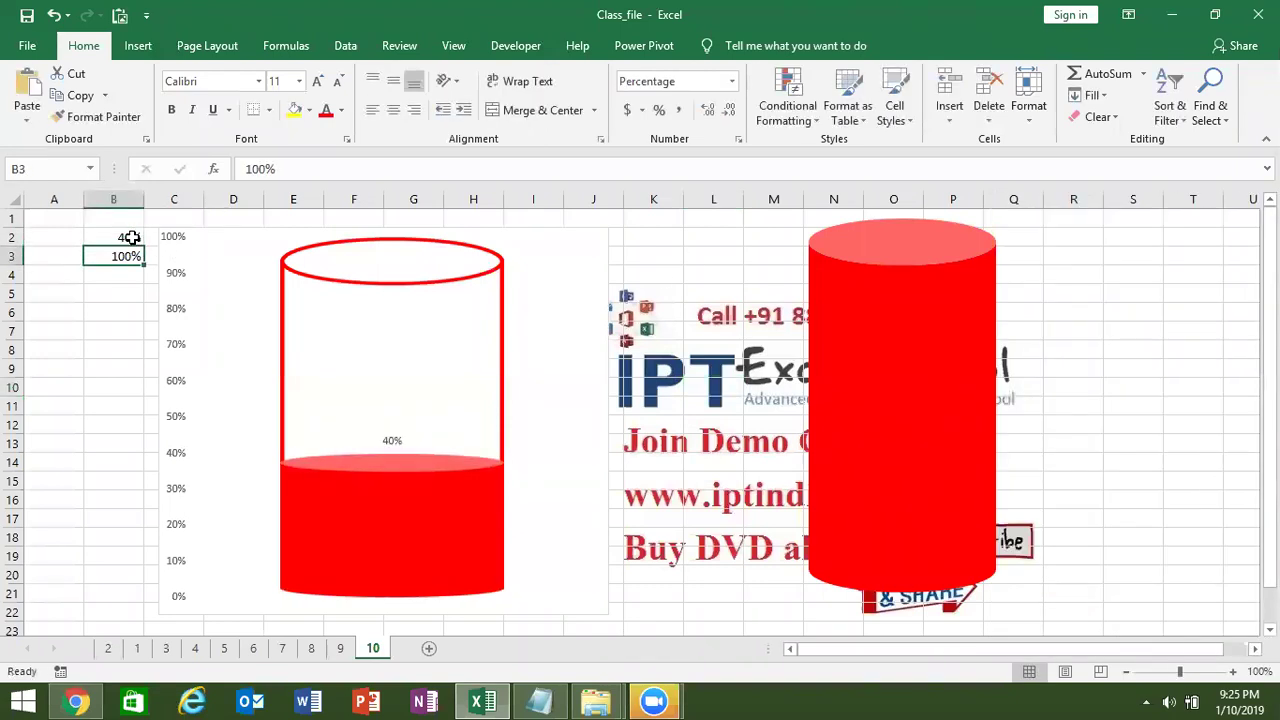
pyautogui.click(131, 237)
pyautogui.write('55')
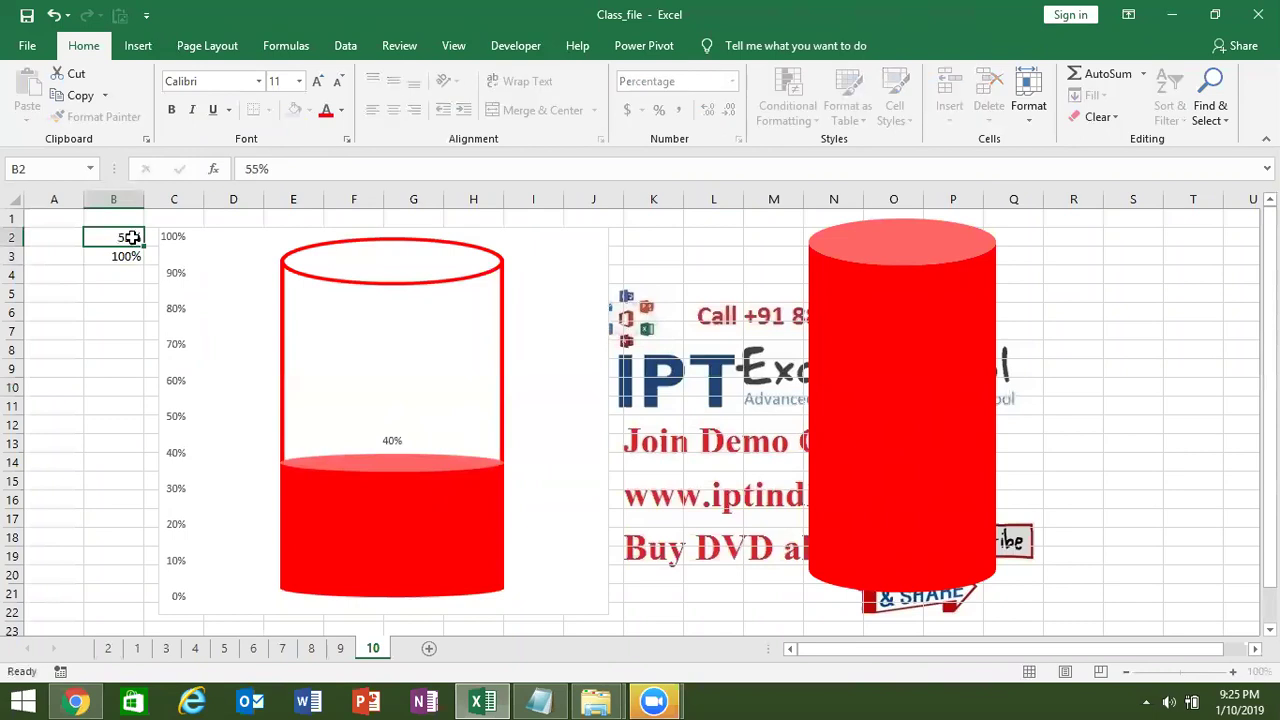
pyautogui.hotkey('ctrl', 'Return')
pyautogui.write('60')
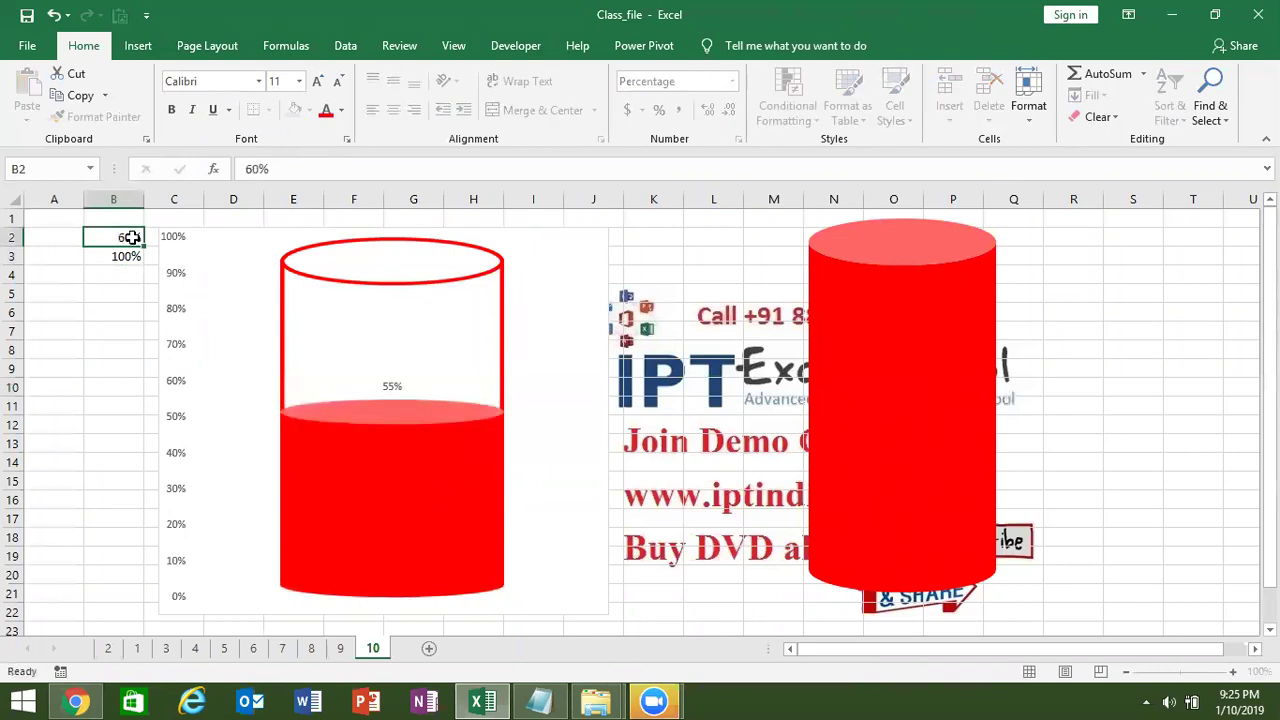
pyautogui.hotkey('ctrl', 'Return')
pyautogui.write('7')
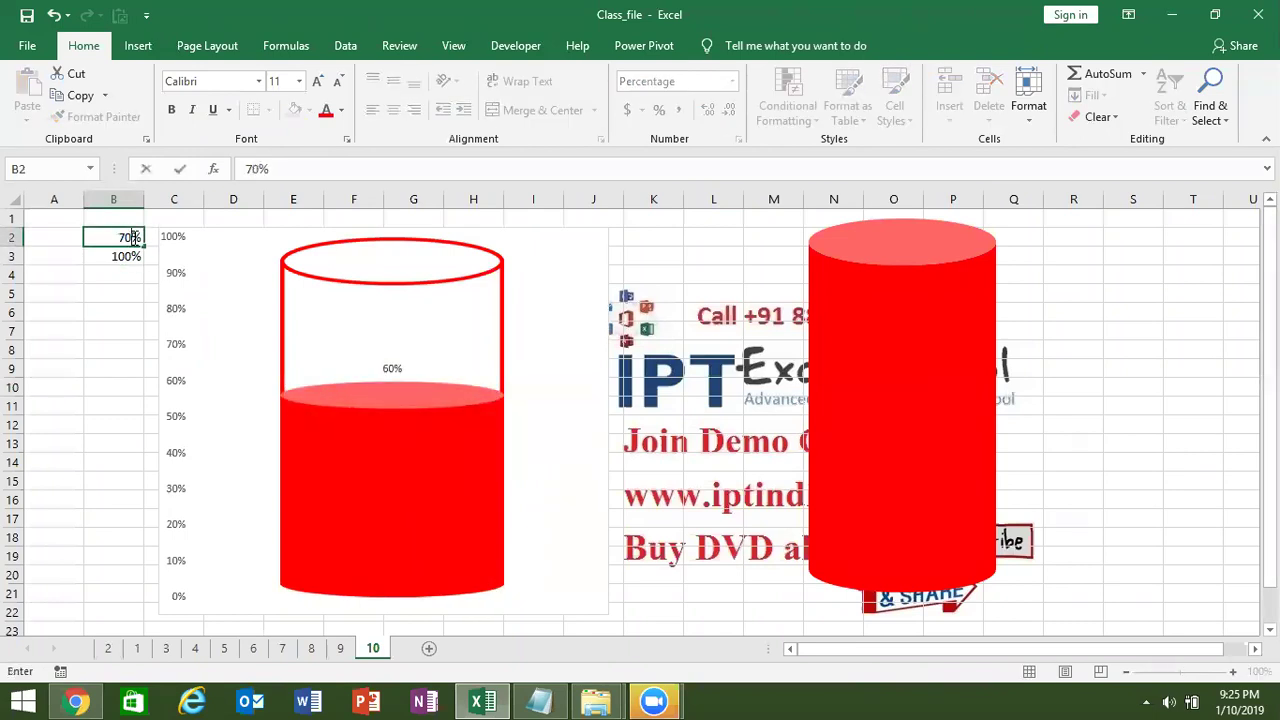
pyautogui.press('Return')
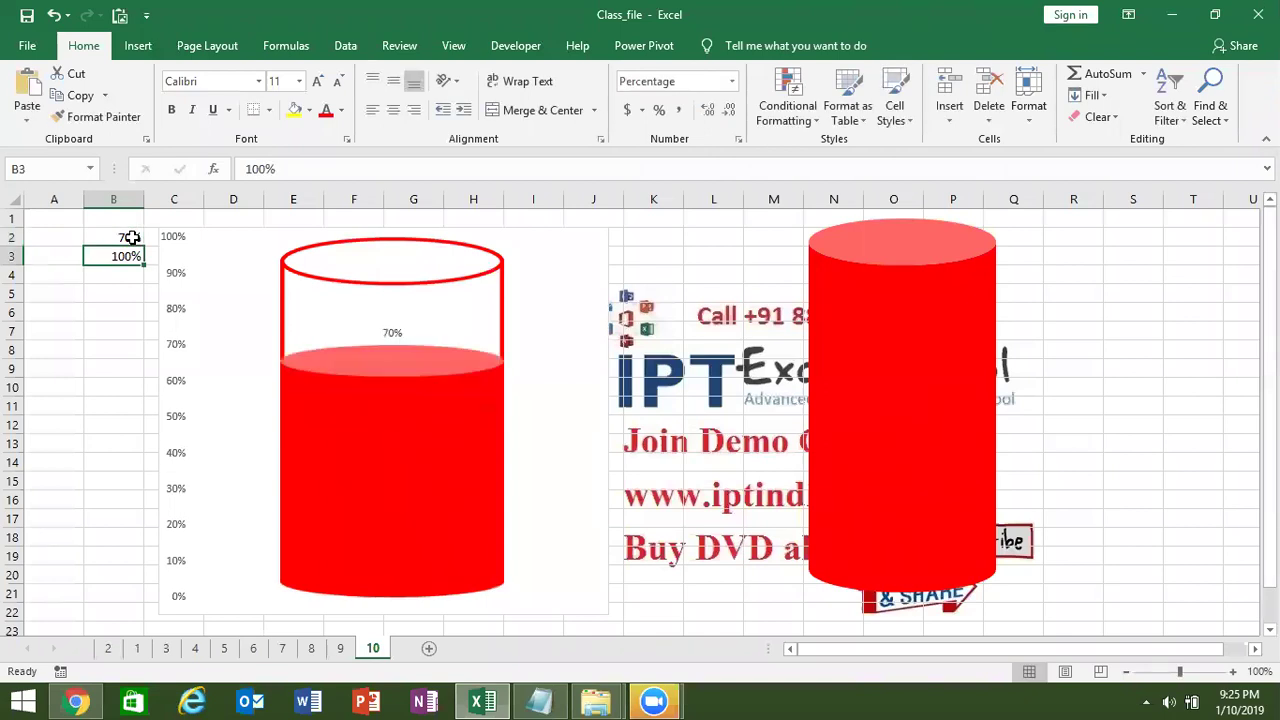
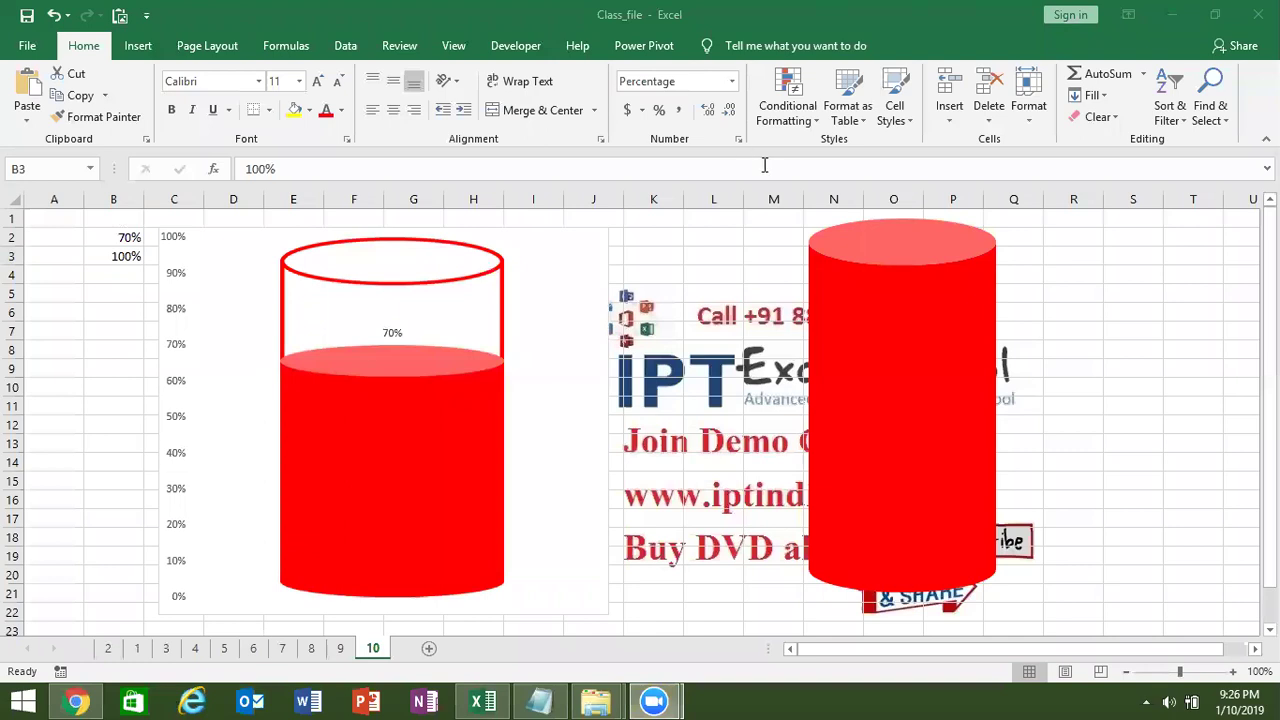
# - Add a new worksheet after sheet 10 and name it 11
pyautogui.click(431, 649)
pyautogui.doubleClick(431, 649)
pyautogui.doubleClick(431, 649)
pyautogui.write('11')
pyautogui.press('Return')
pyautogui.click(190, 337)
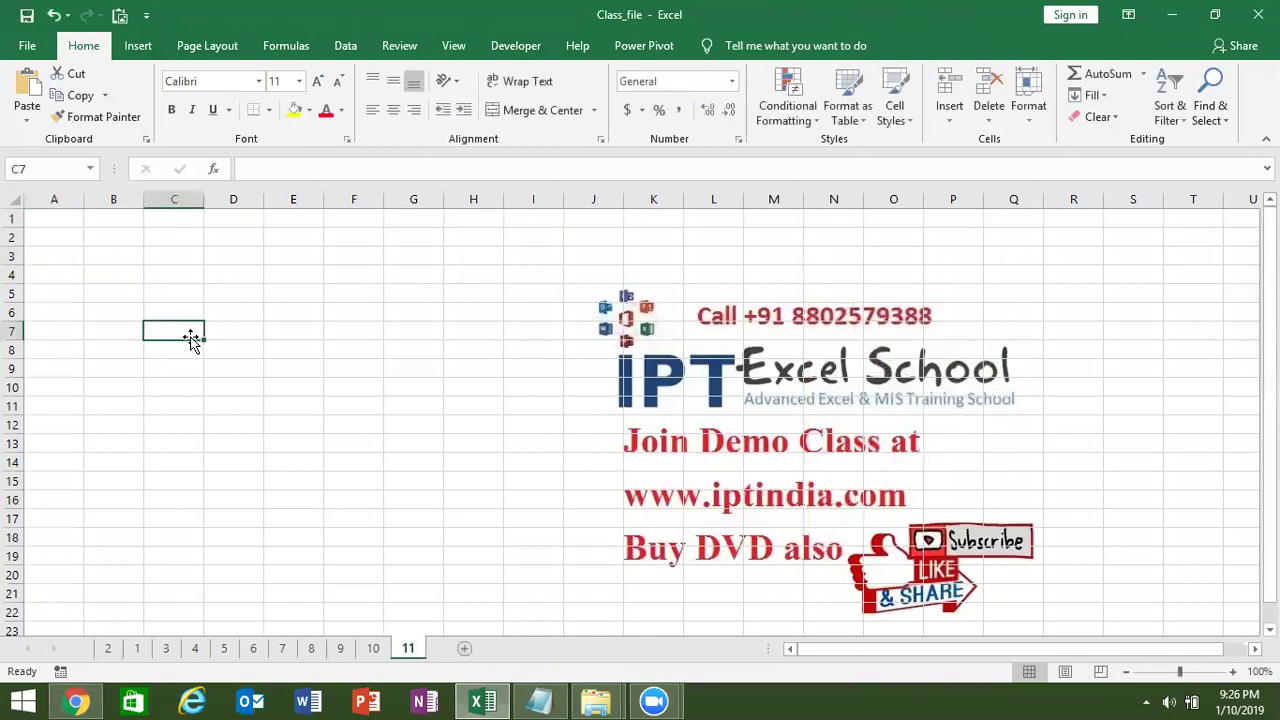
# - Enter 10, 20 and 30 into cells B3 to B5
pyautogui.click(154, 277)
pyautogui.click(88, 253)
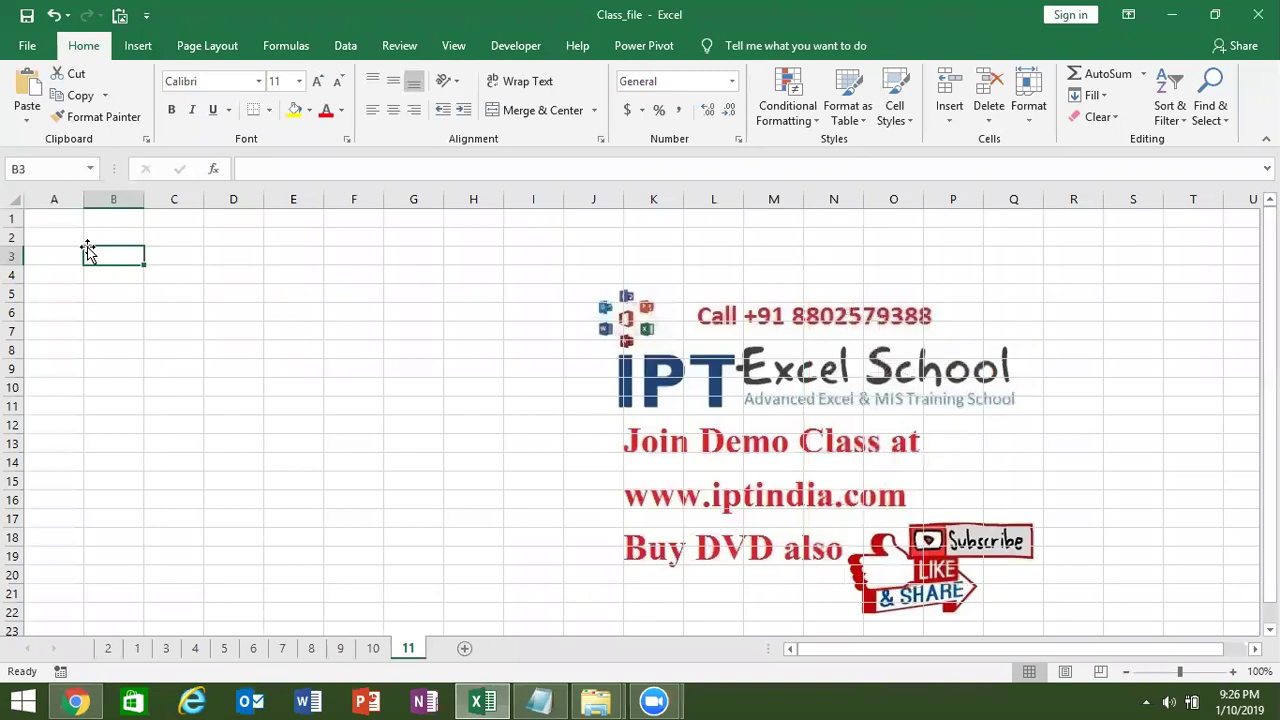
pyautogui.write('5')
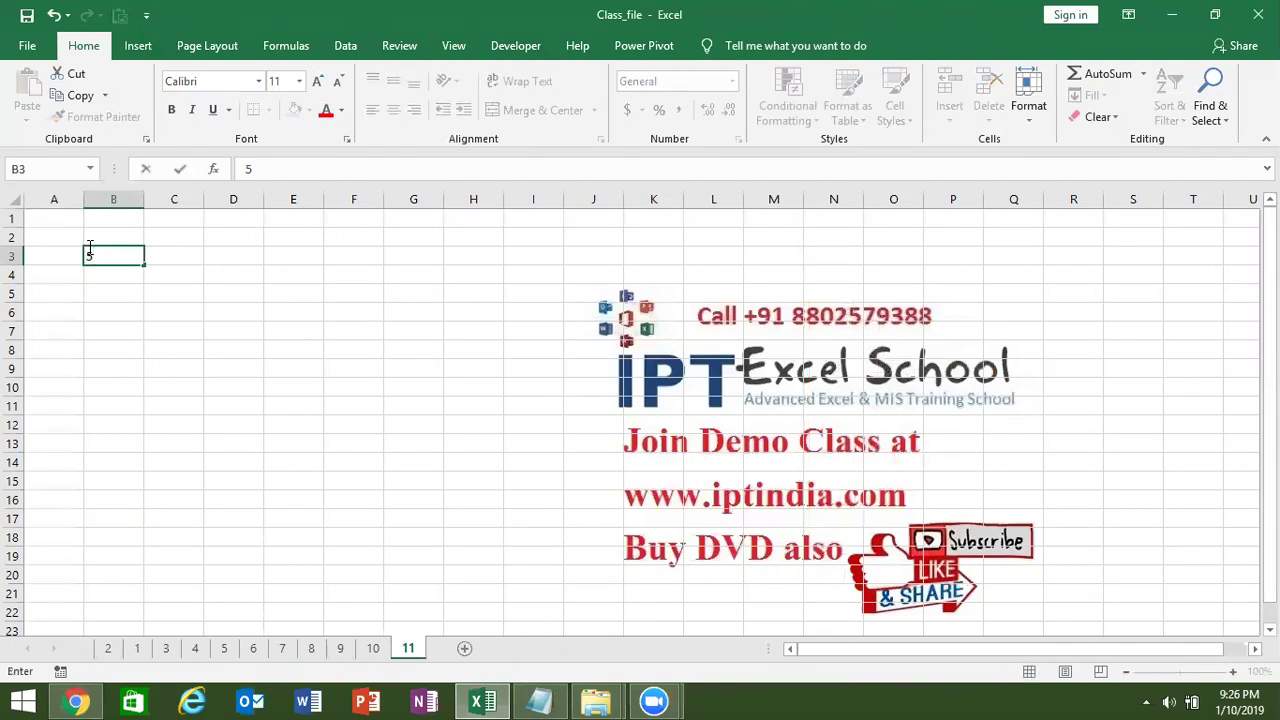
pyautogui.press('BackSpace')
pyautogui.write('10')
pyautogui.press('Return')
pyautogui.write('20')
pyautogui.press('Return')
pyautogui.write('30')
pyautogui.press('Return')
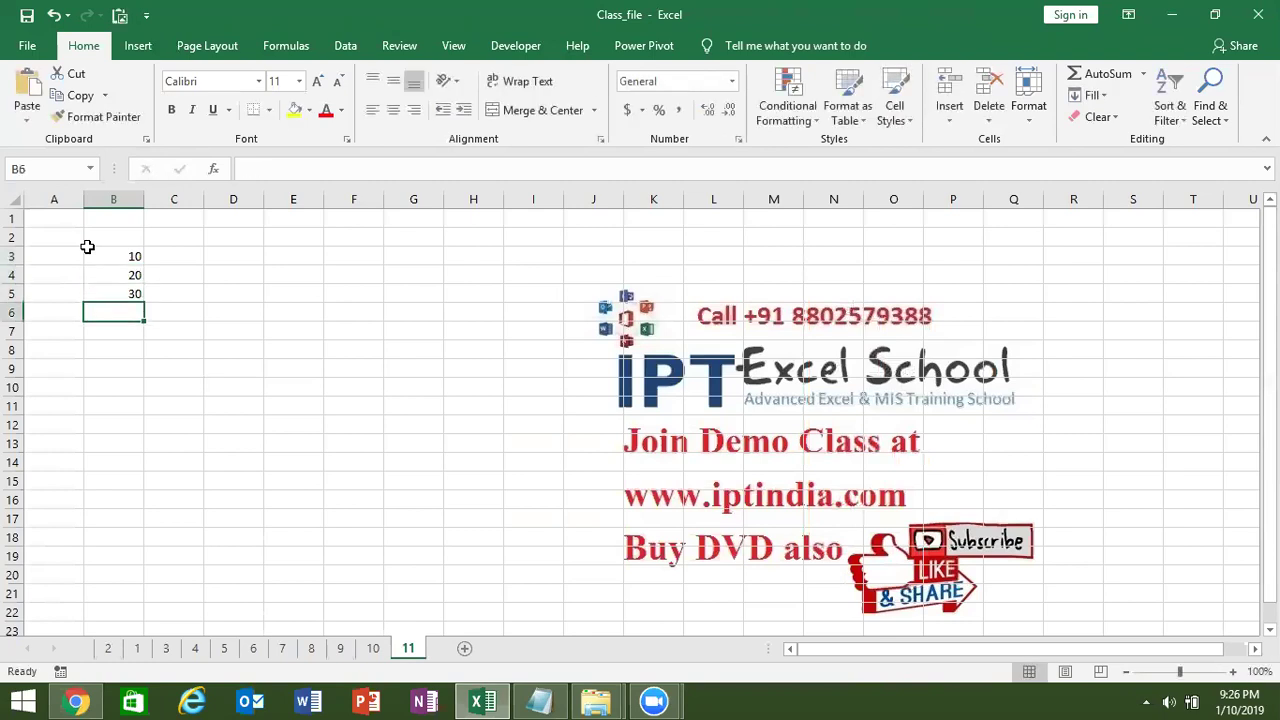
# - Drop an unfinished SUM formula and enter 40 and 100 into B6 and B7
pyautogui.write('=sum')
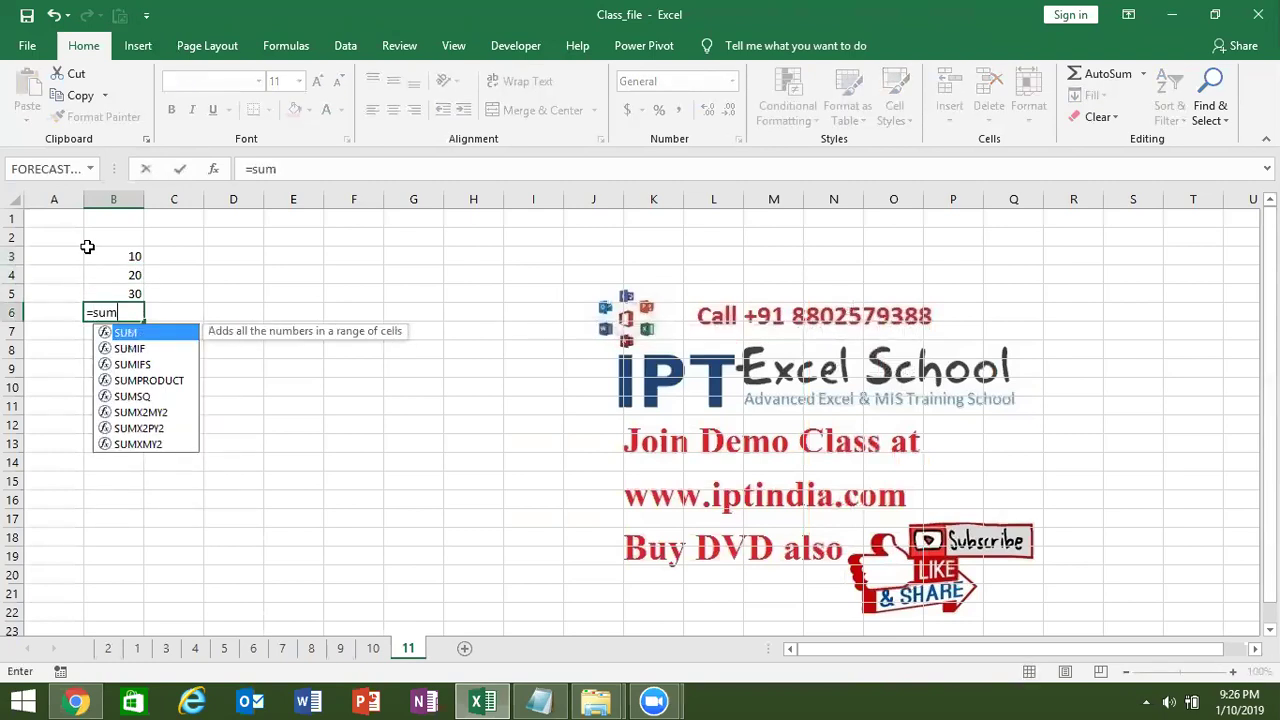
pyautogui.press('Tab')
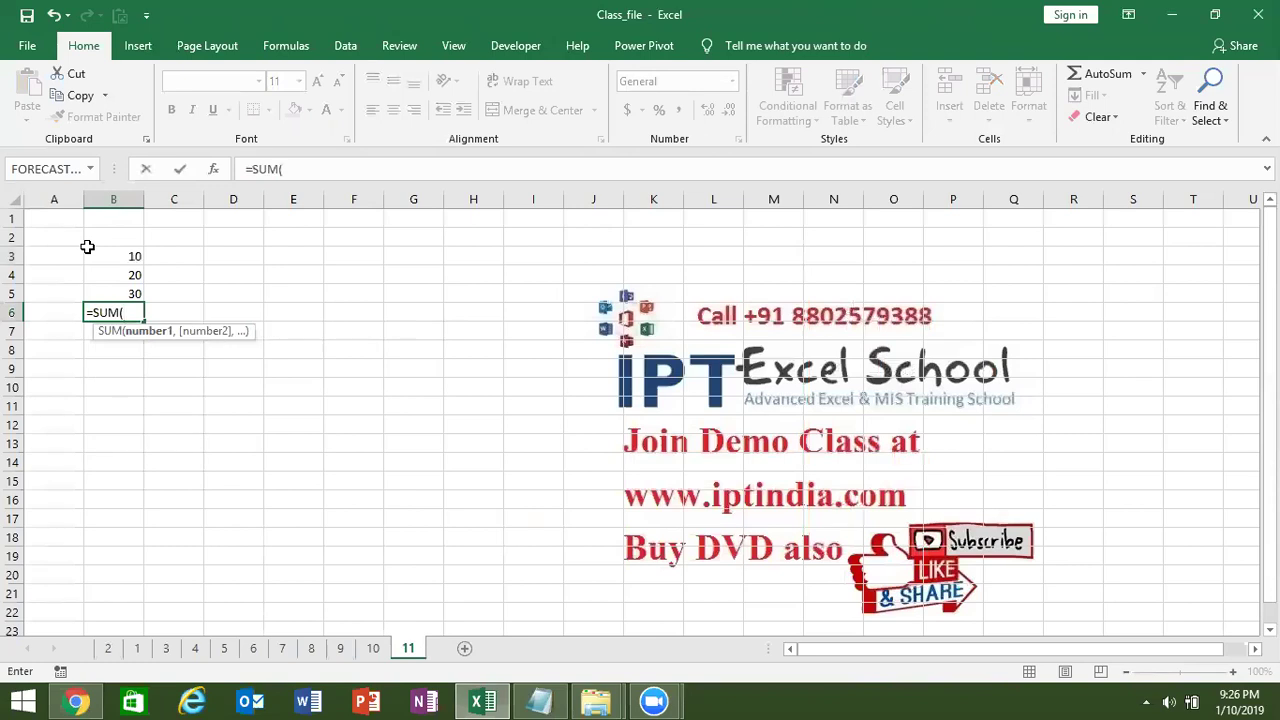
pyautogui.press('Escape')
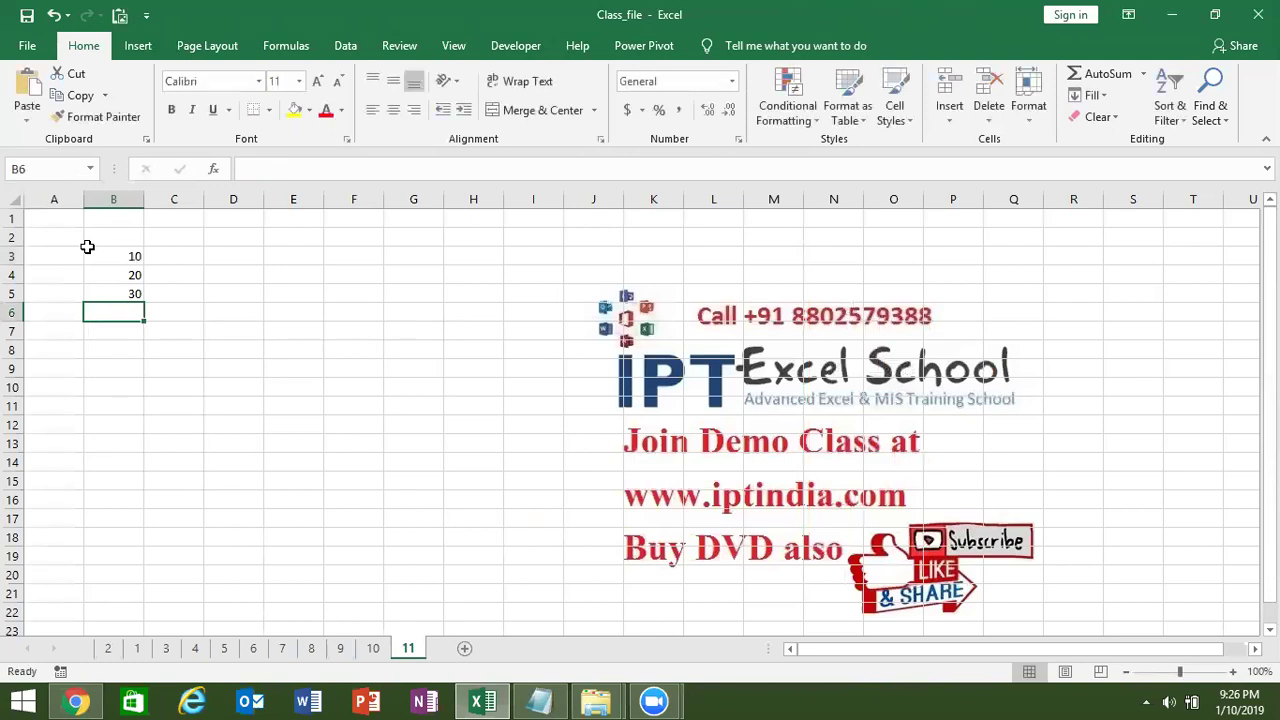
pyautogui.press('Up')
pyautogui.hotkey('shift', 'Up')
pyautogui.hotkey('shift', 'Up')
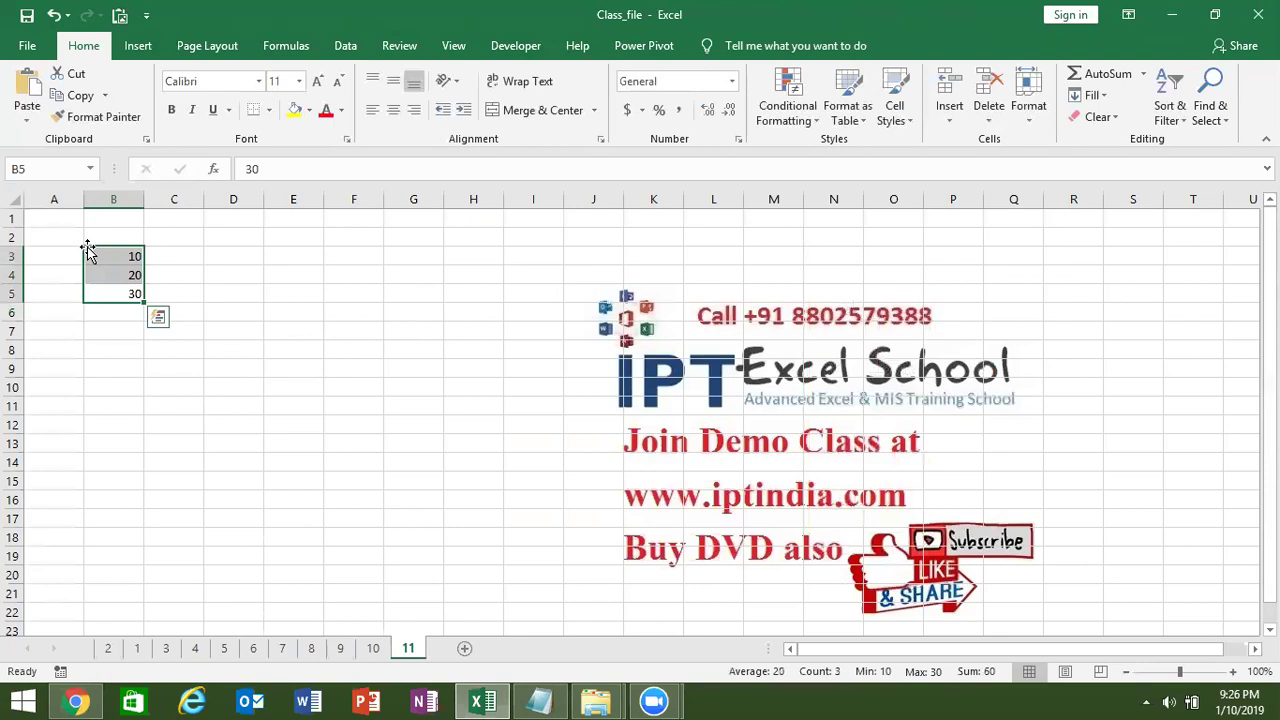
pyautogui.hotkey('shift', 'Down')
pyautogui.hotkey('shift', 'Down')
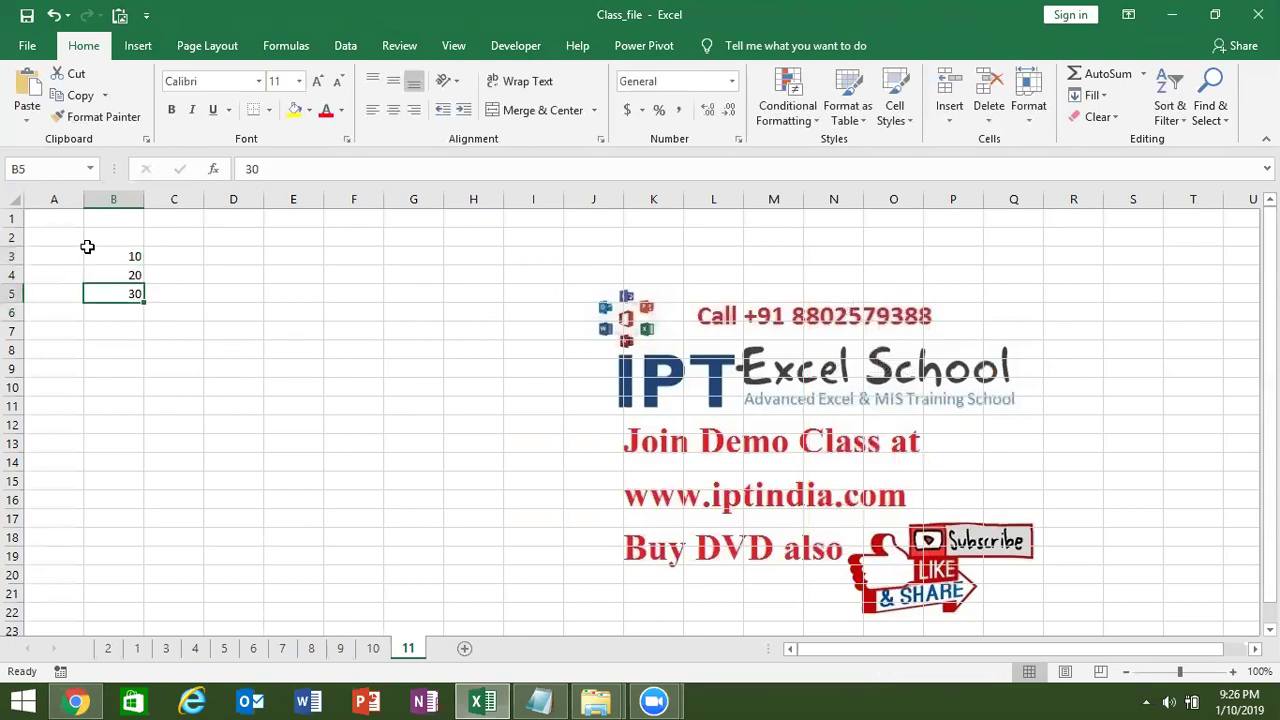
pyautogui.press('Down')
pyautogui.write('40')
pyautogui.press('Return')
pyautogui.write('100')
pyautogui.press('Return')
pyautogui.press('Up')
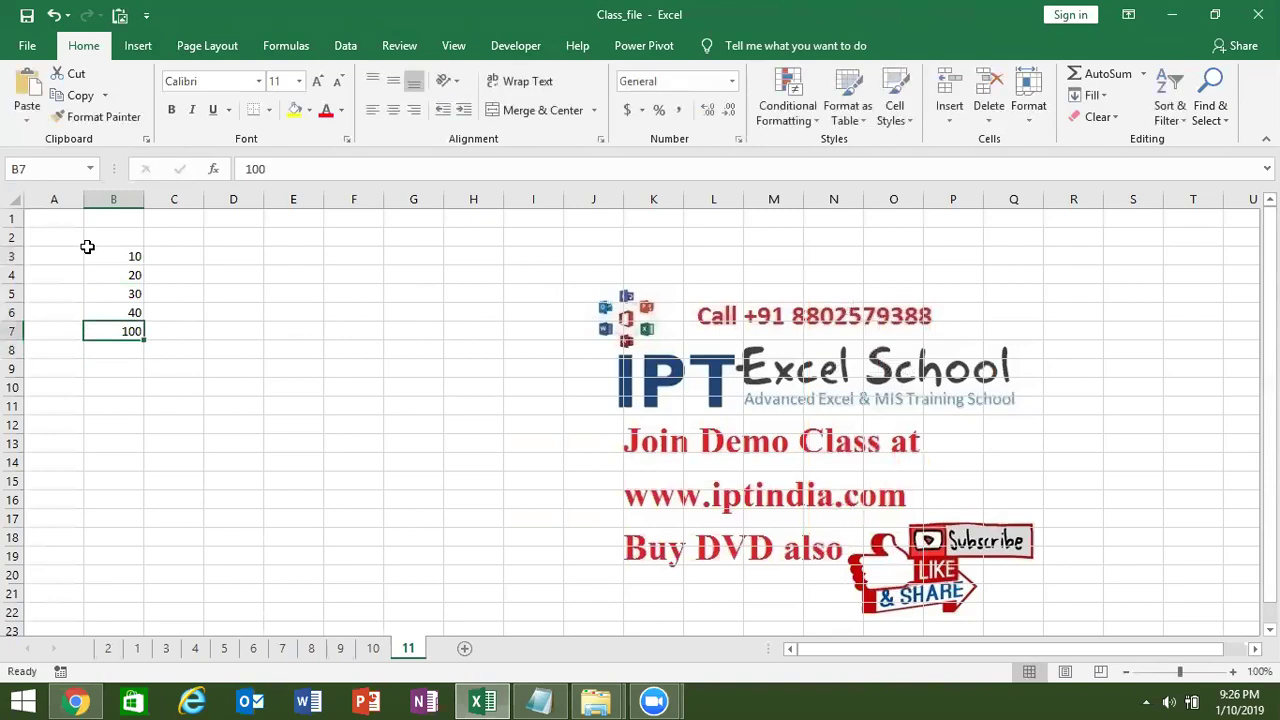
# - Insert a doughnut chart of the values in B3:B7
pyautogui.keyDown('shift'); pyautogui.click(88, 248); pyautogui.keyUp('shift')
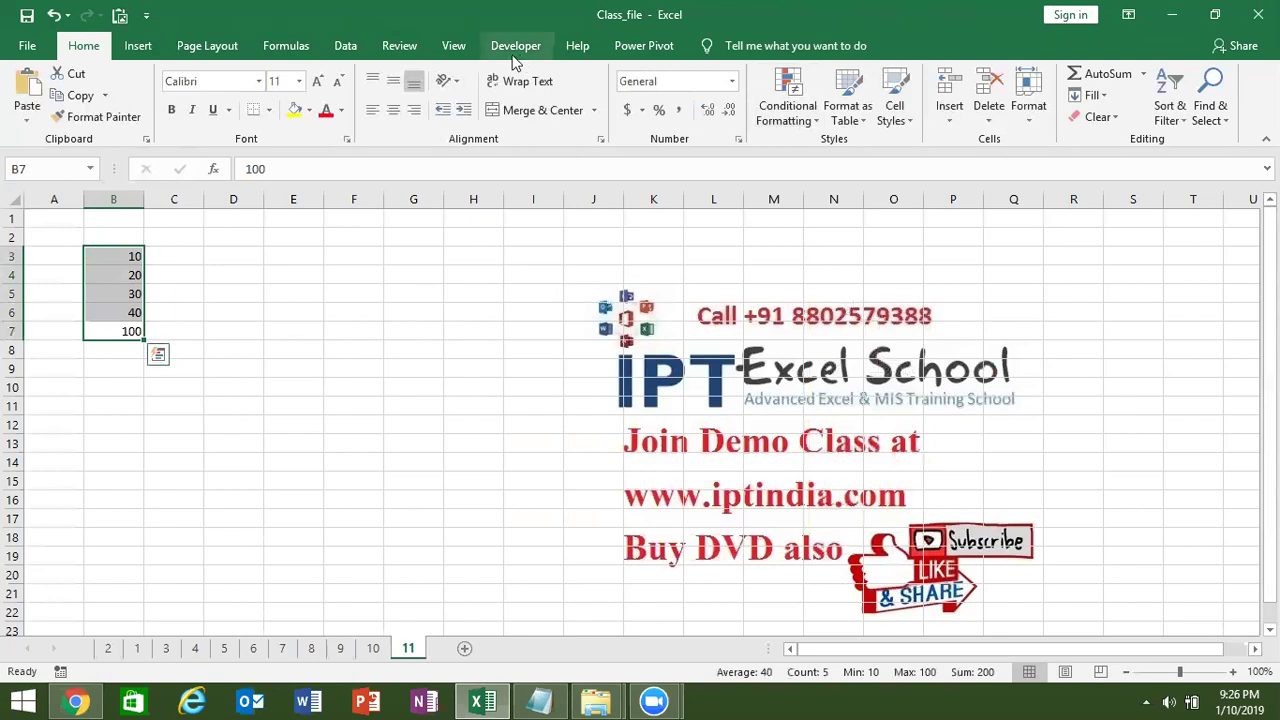
pyautogui.click(150, 45)
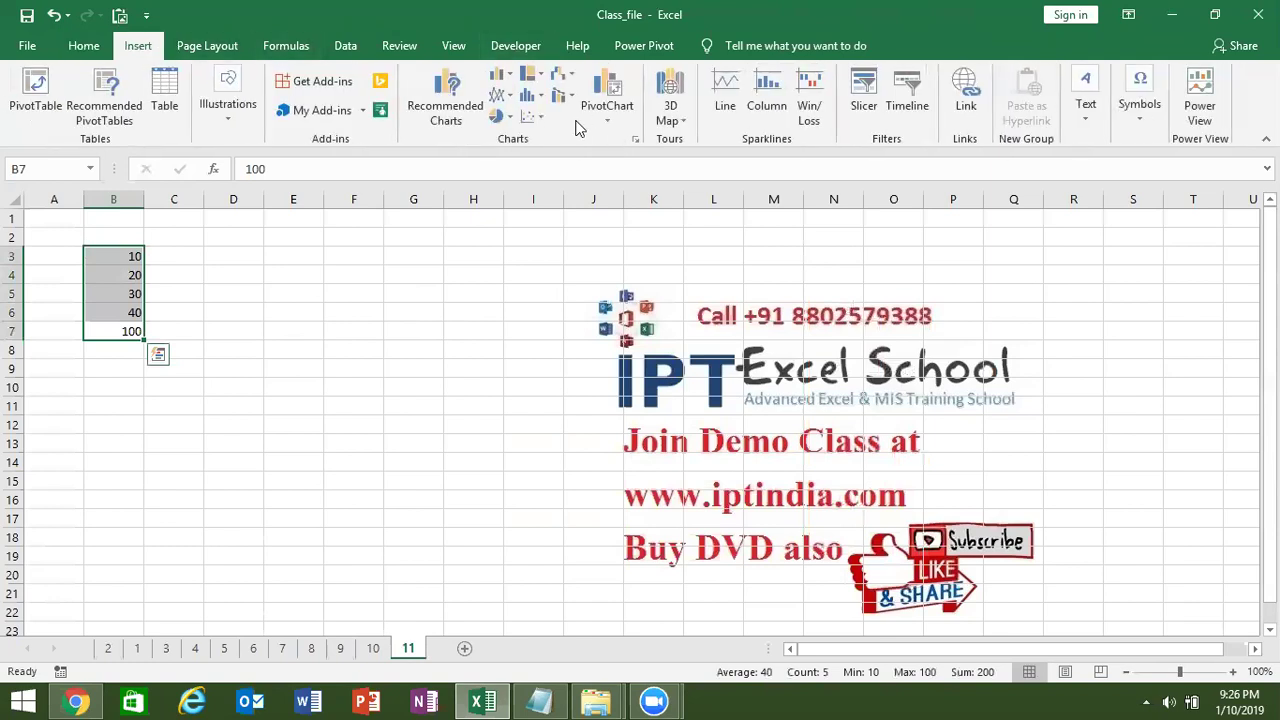
pyautogui.click(500, 116)
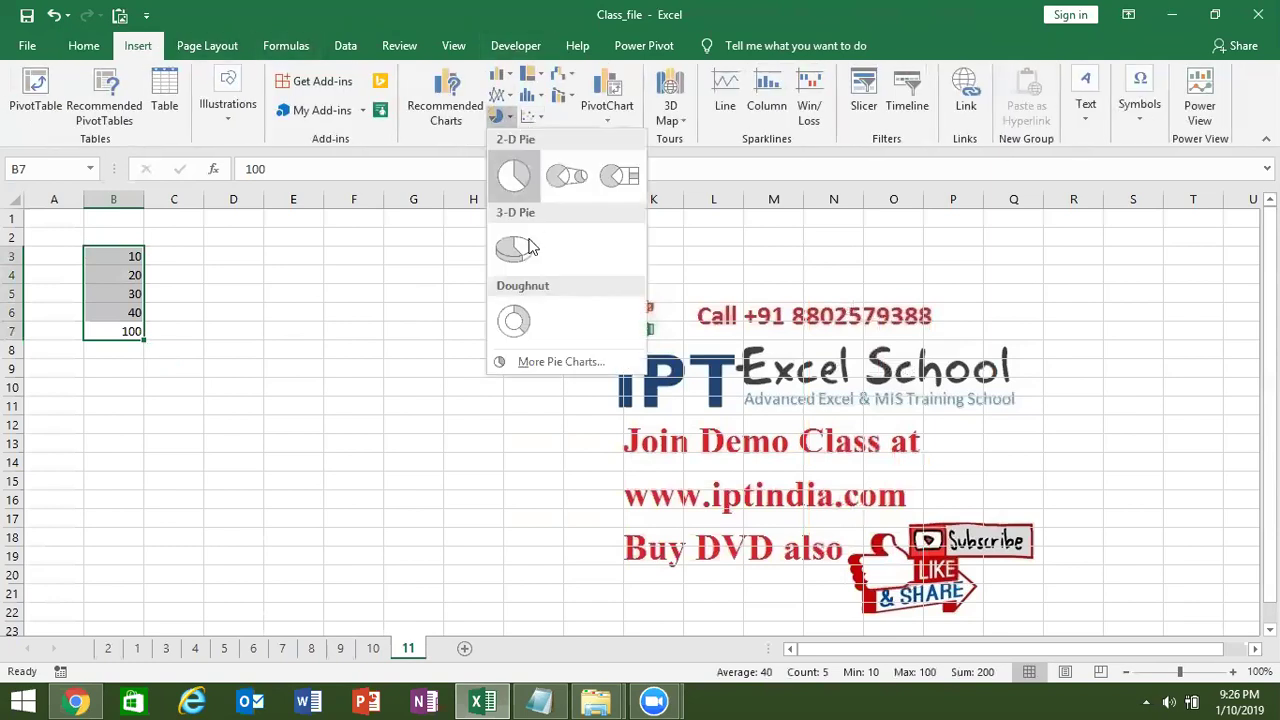
pyautogui.click(513, 320)
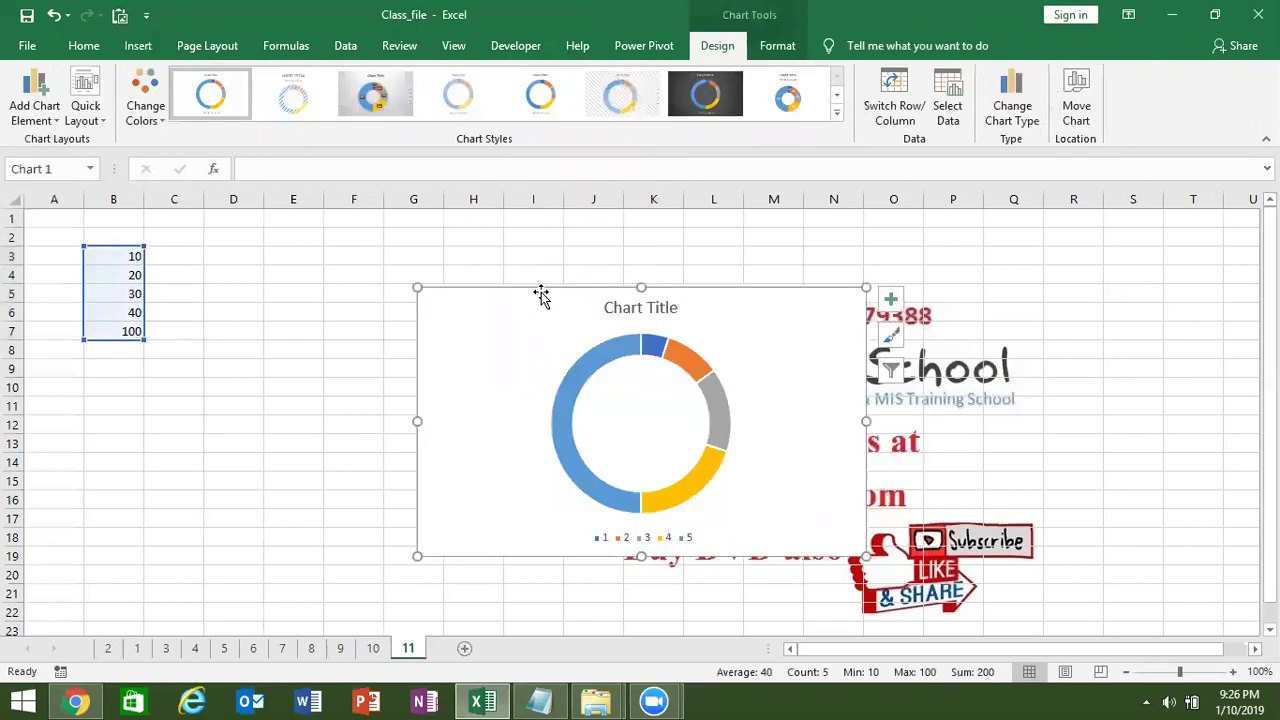
# - Move the doughnut next to the data and delete its title and legend
pyautogui.moveTo(540, 295); pyautogui.dragTo(414, 273)
pyautogui.click(487, 290)
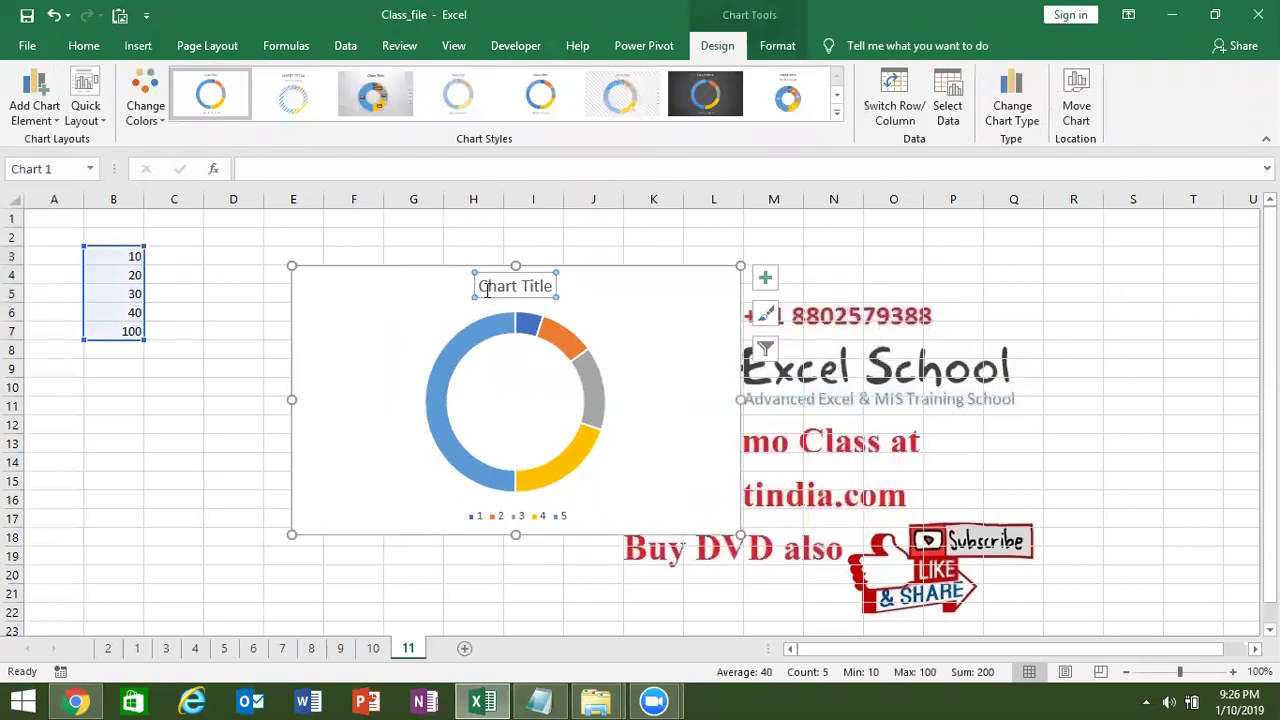
pyautogui.press('Delete')
pyautogui.click(516, 520)
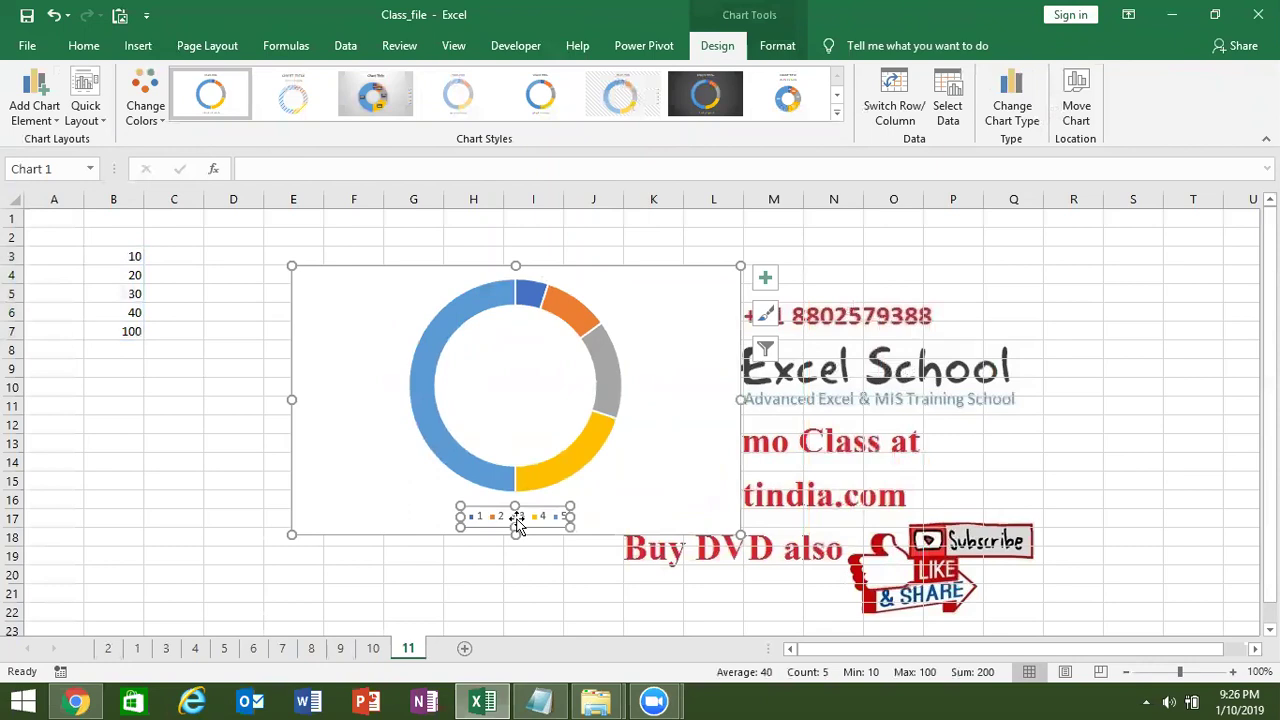
pyautogui.press('Delete')
pyautogui.click(434, 445)
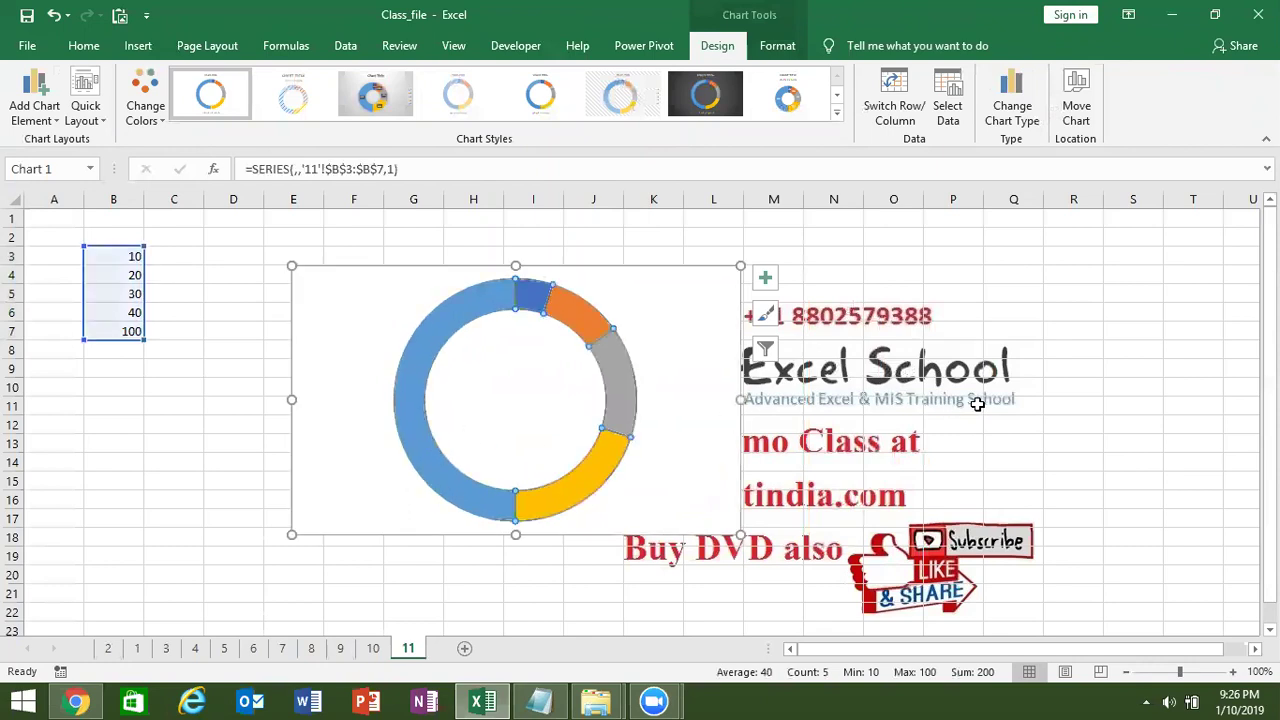
# - Rotate the doughnut series so its first slice starts at 270°
pyautogui.rightClick(628, 410)
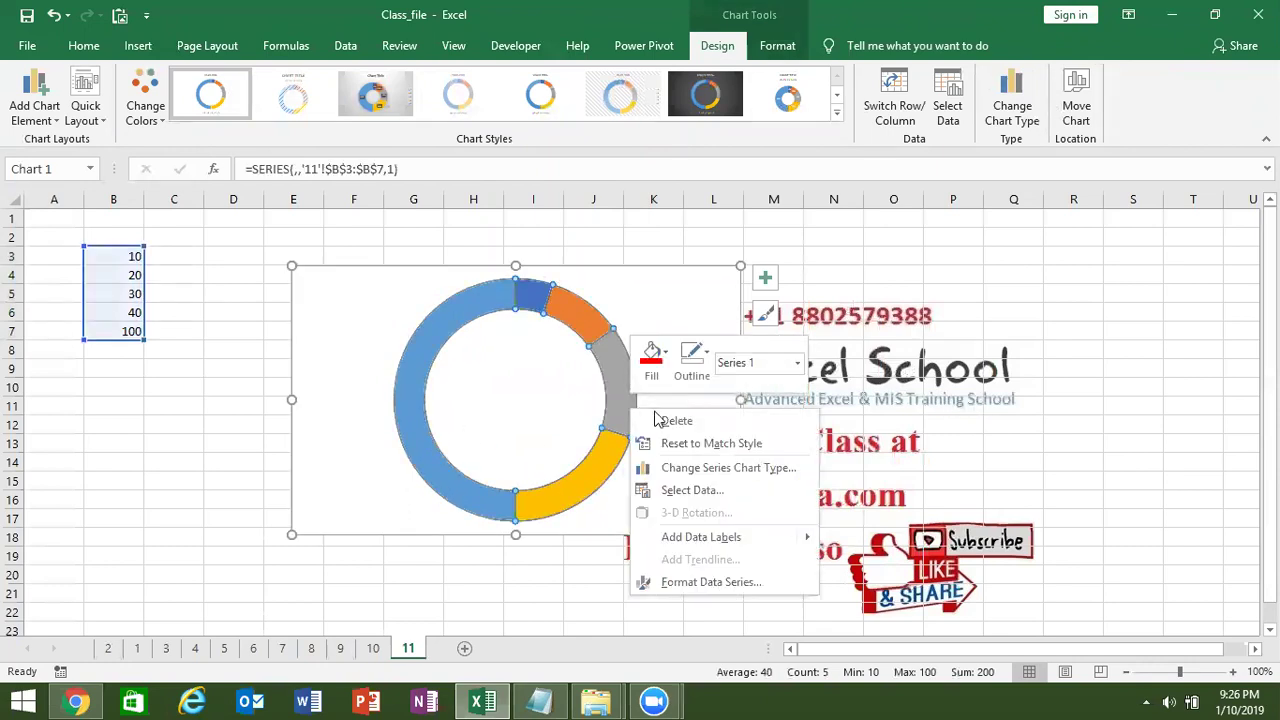
pyautogui.click(757, 582)
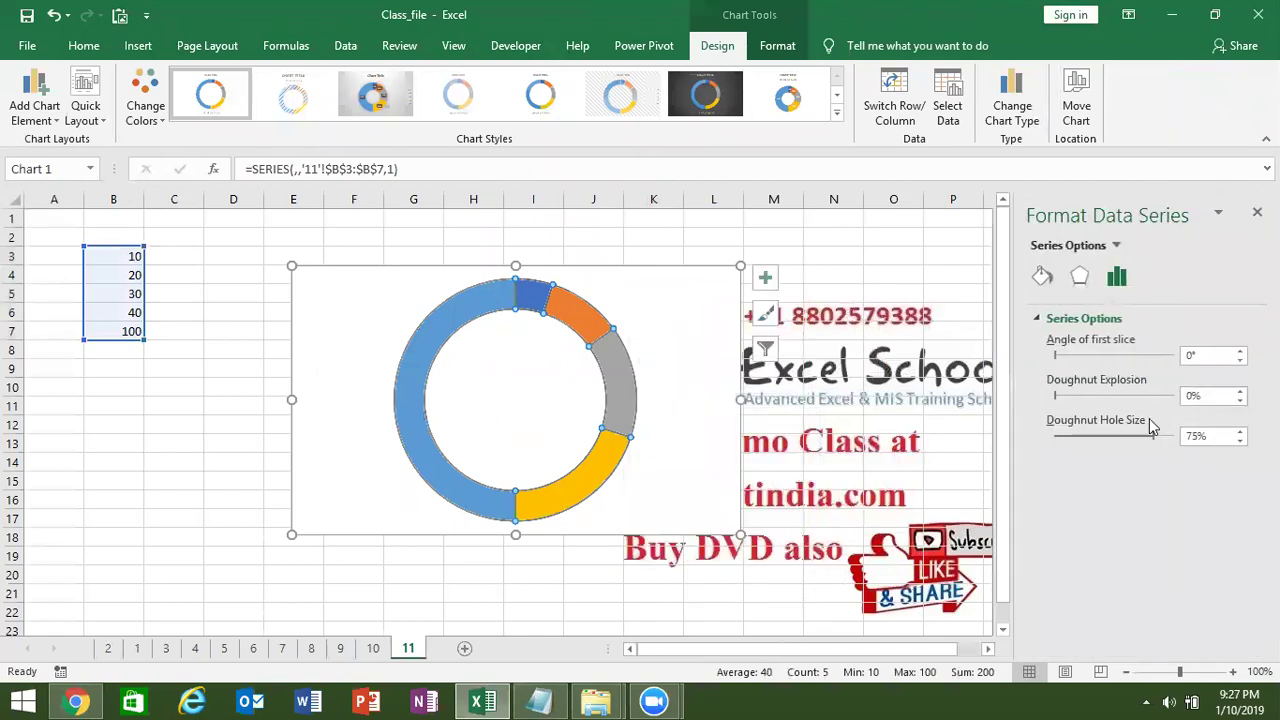
pyautogui.click(1191, 357)
pyautogui.press('BackSpace')
pyautogui.press('Return')
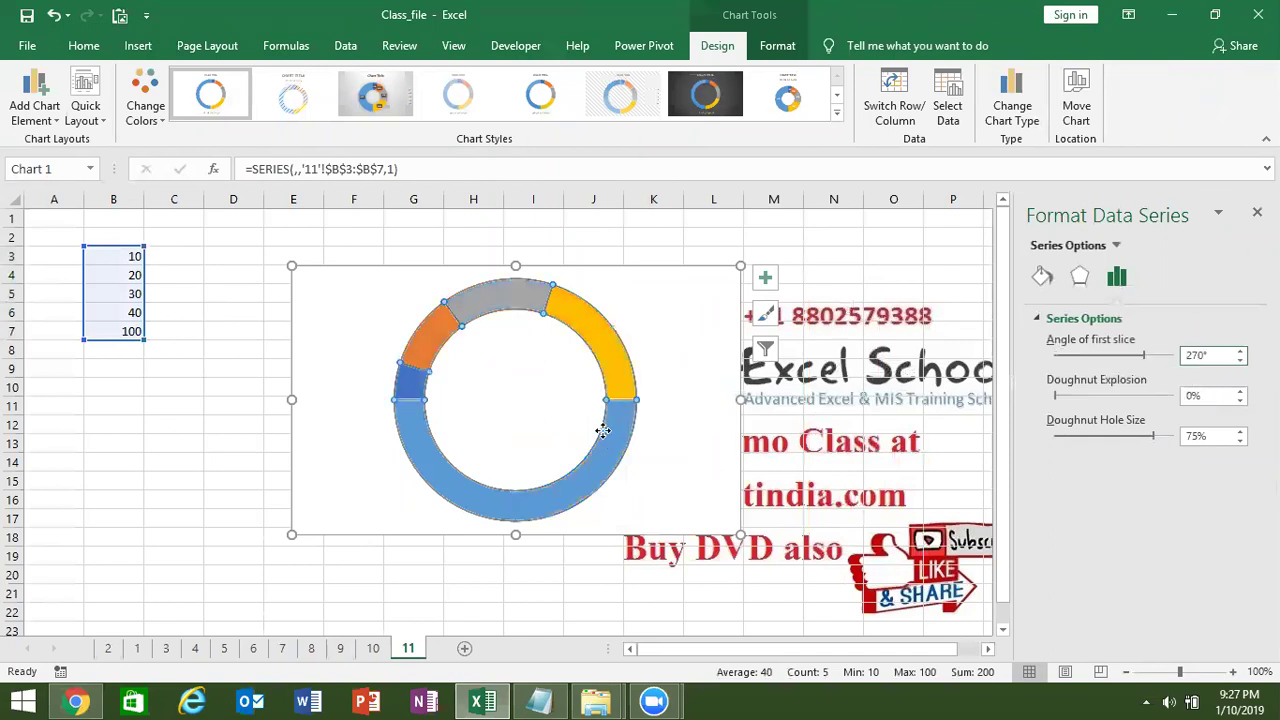
# - Give the large 100 slice no fill and colour the small blue slice red
pyautogui.click(603, 432)
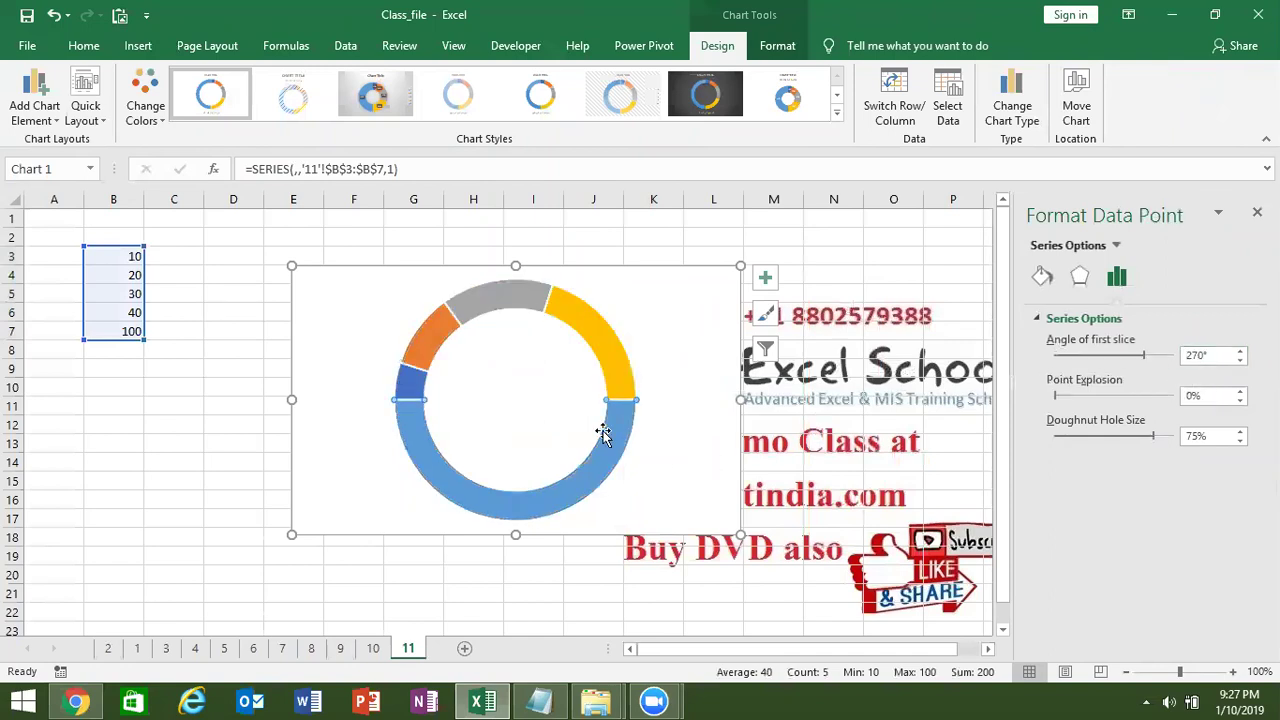
pyautogui.click(1041, 278)
pyautogui.click(1074, 347)
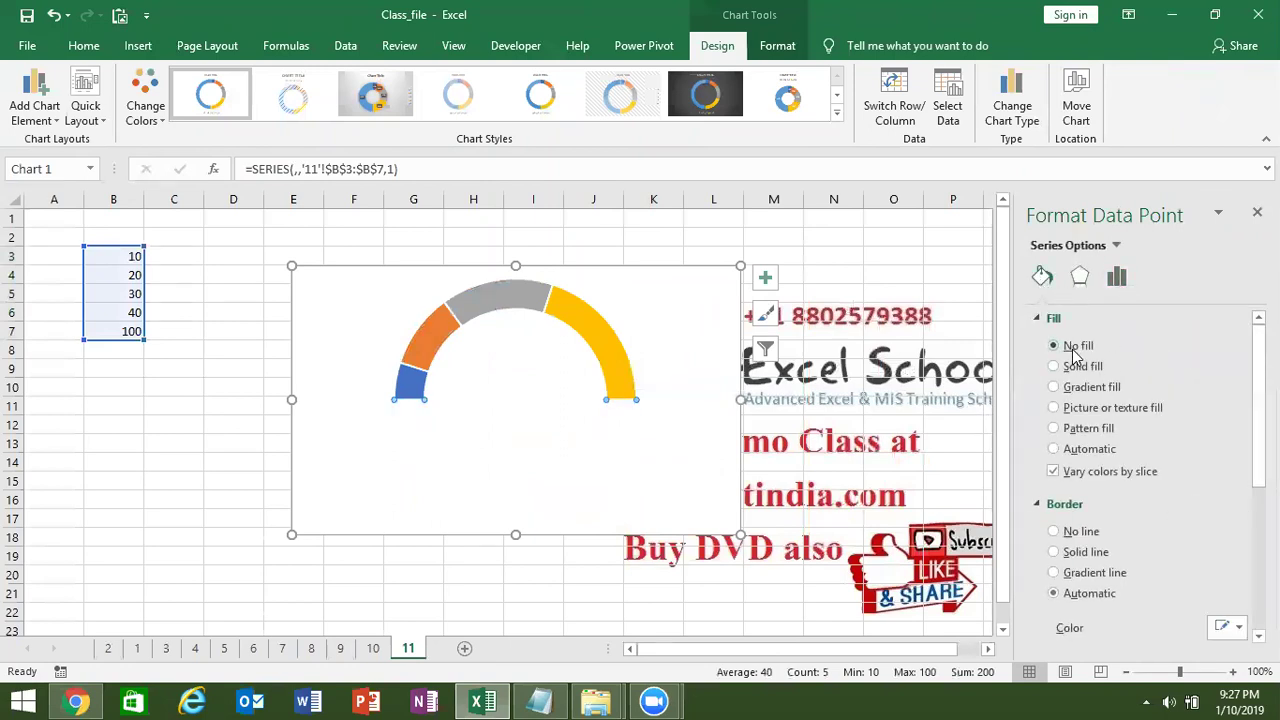
pyautogui.click(413, 379)
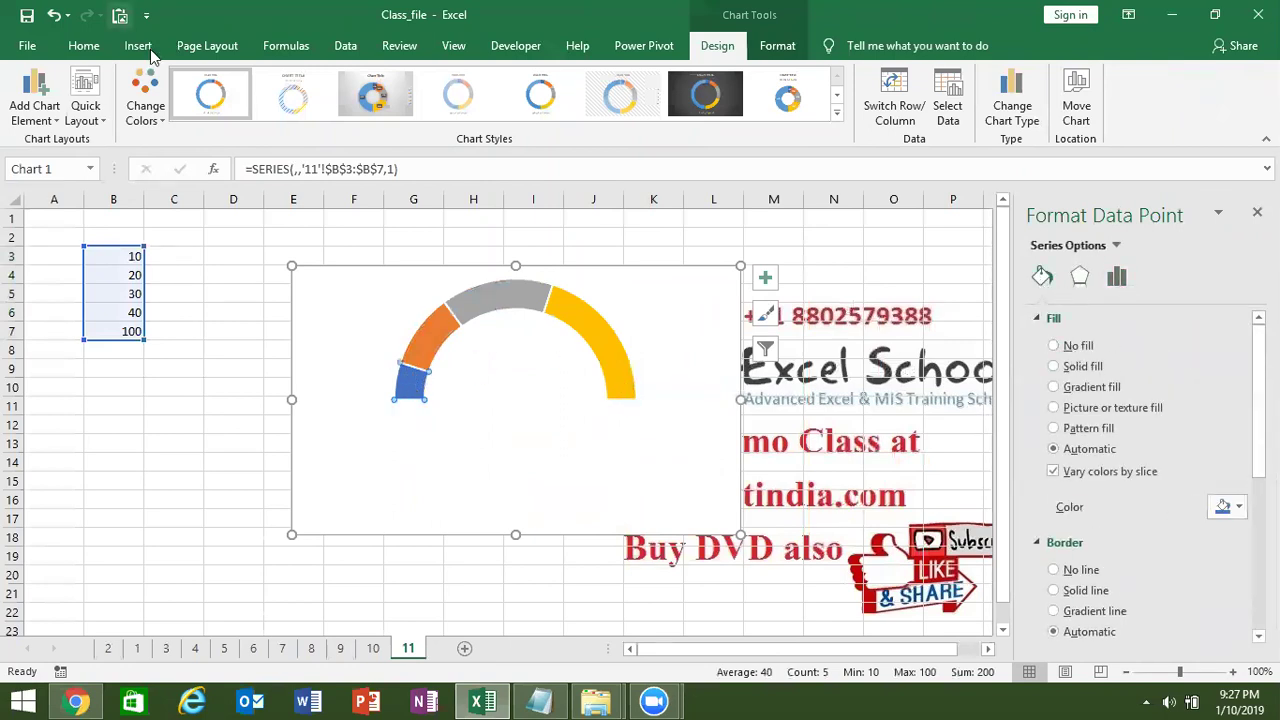
pyautogui.click(88, 47)
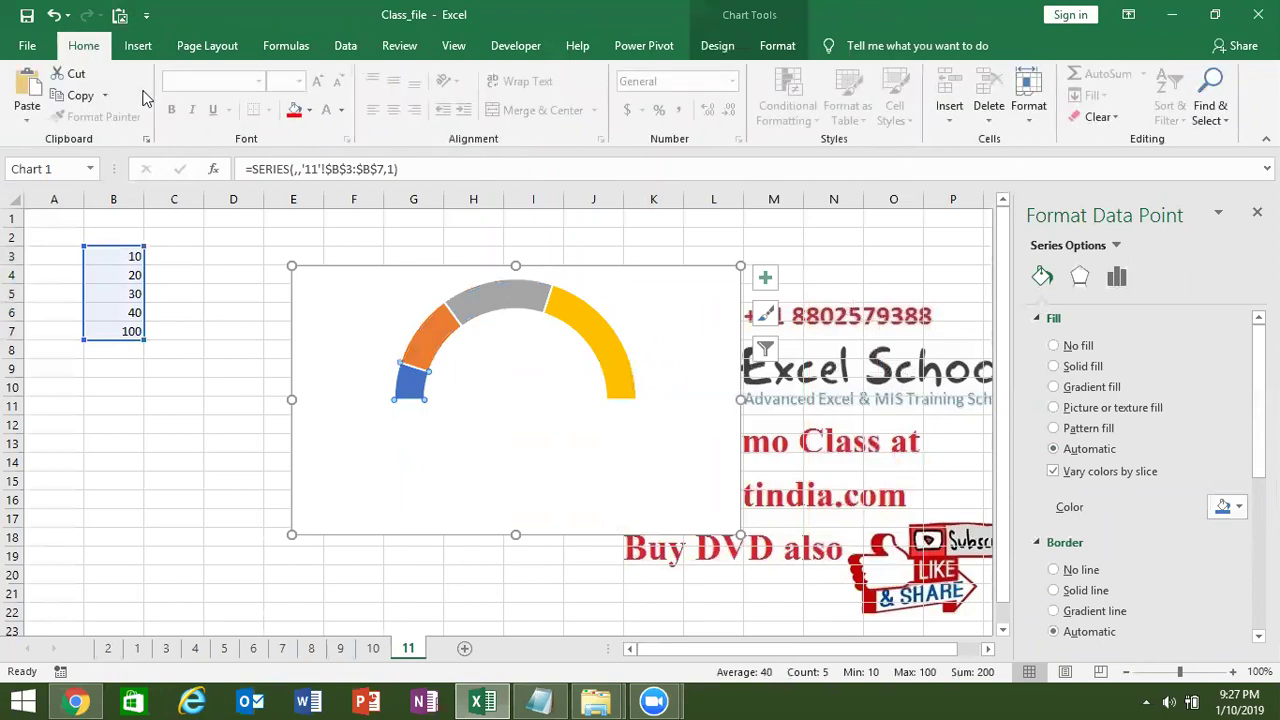
pyautogui.click(296, 112)
# - Select the doughnut series and chart area, then click back onto the worksheet
pyautogui.click(430, 333)
pyautogui.click(494, 312)
pyautogui.click(487, 306)
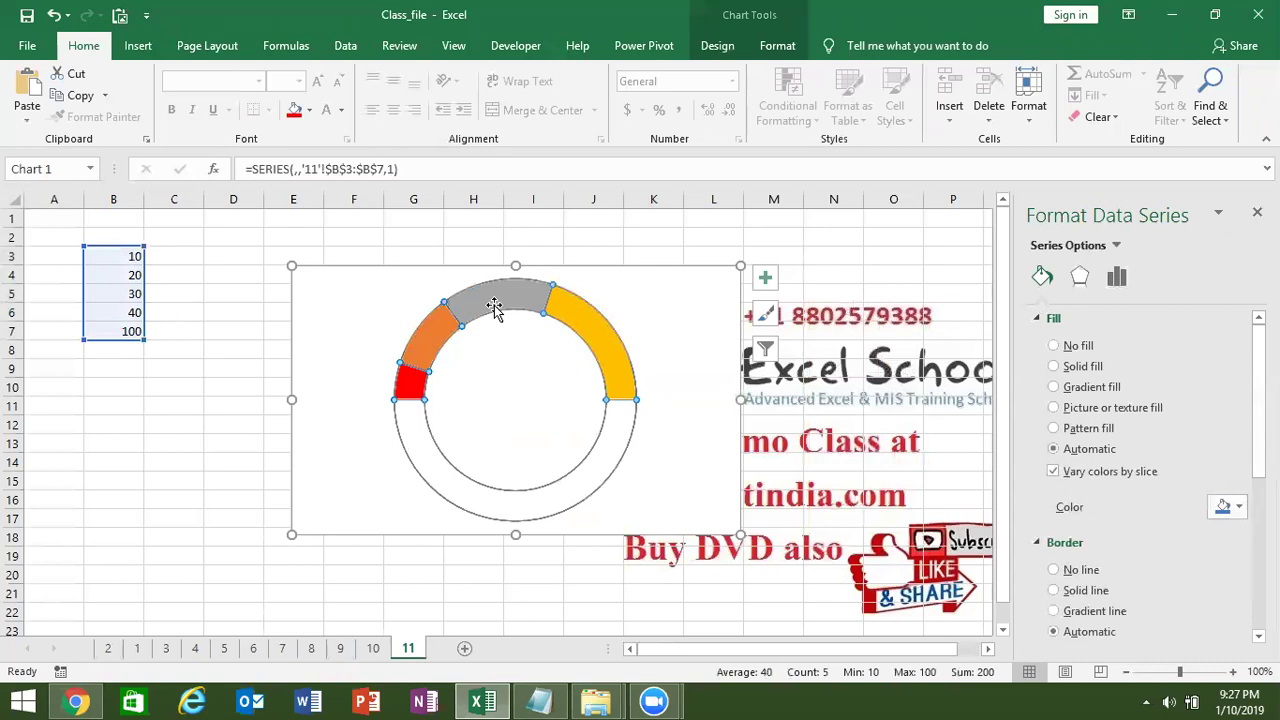
pyautogui.click(665, 375)
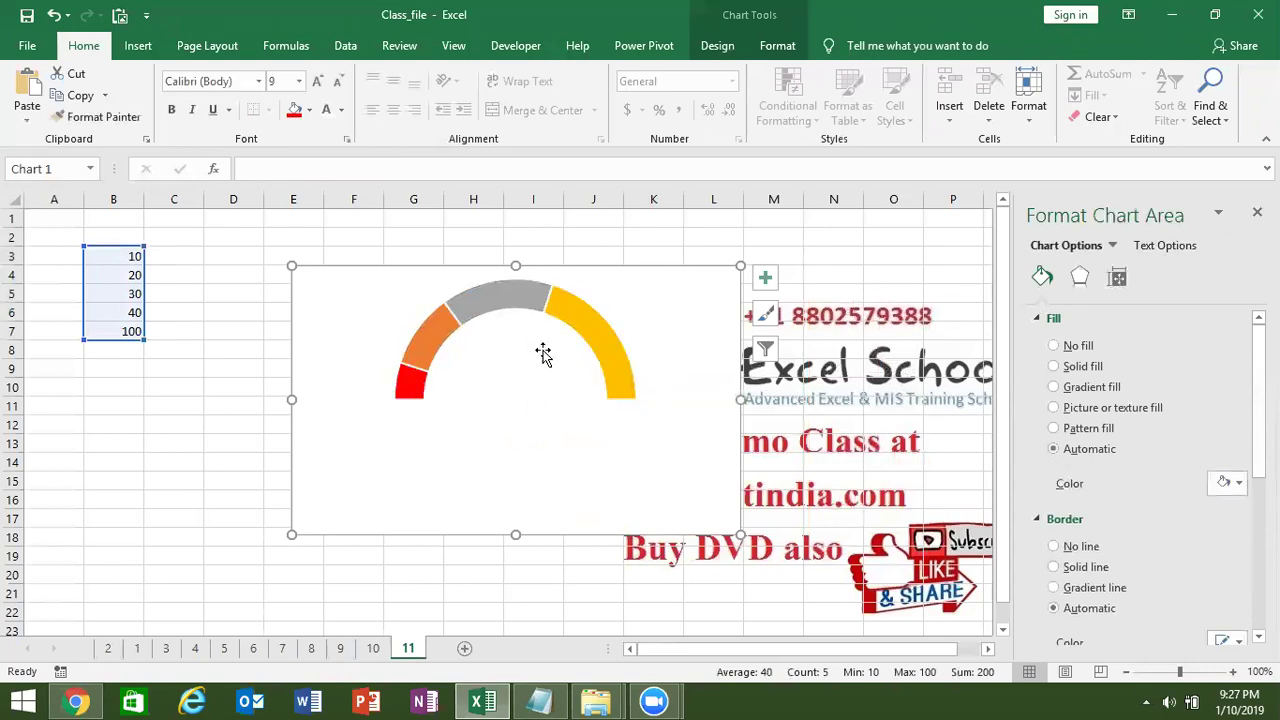
pyautogui.click(257, 277)
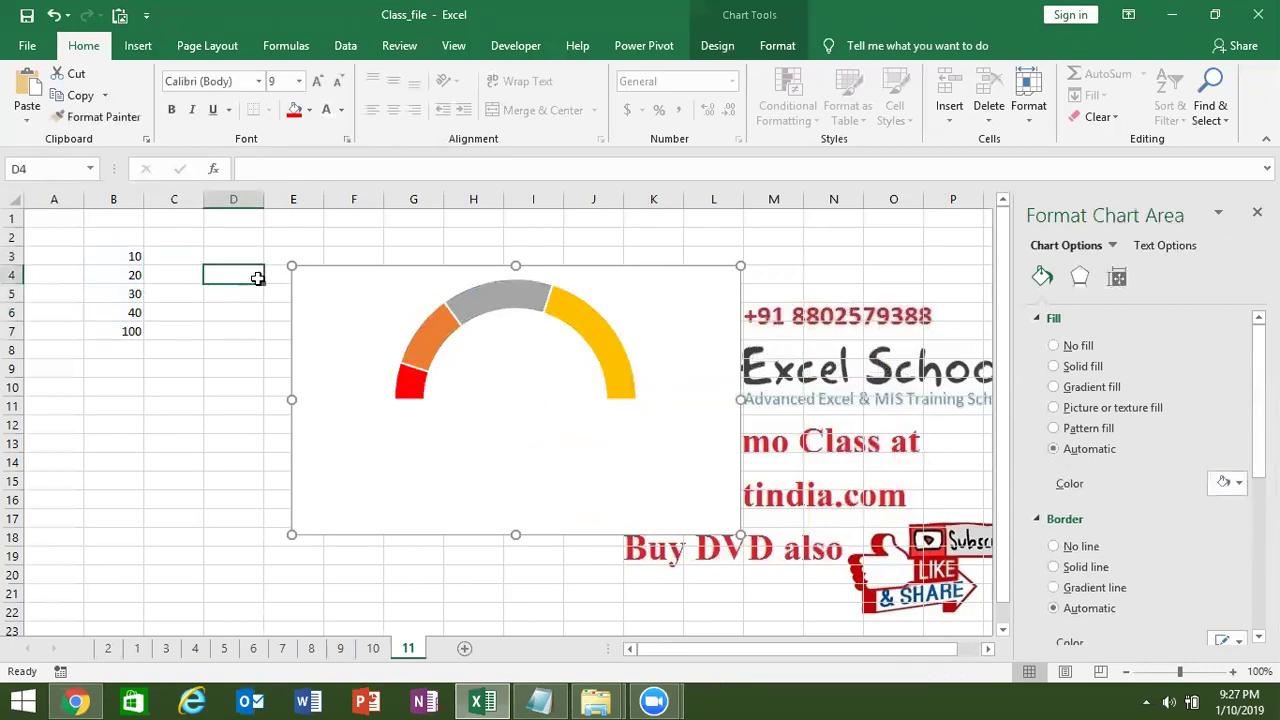
# - Drag the gauge chart about one column right, then deselect it and go to C3
pyautogui.click(314, 284)
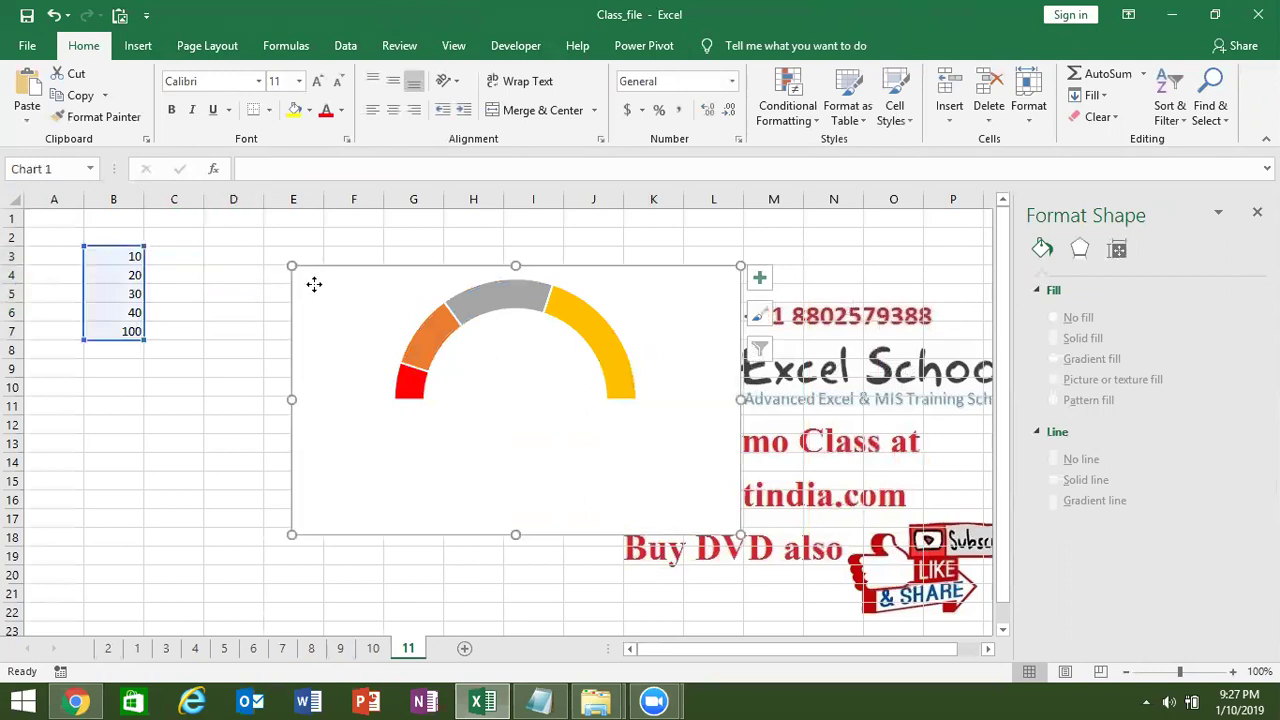
pyautogui.moveTo(314, 284); pyautogui.dragTo(395, 290)
pyautogui.click(510, 408)
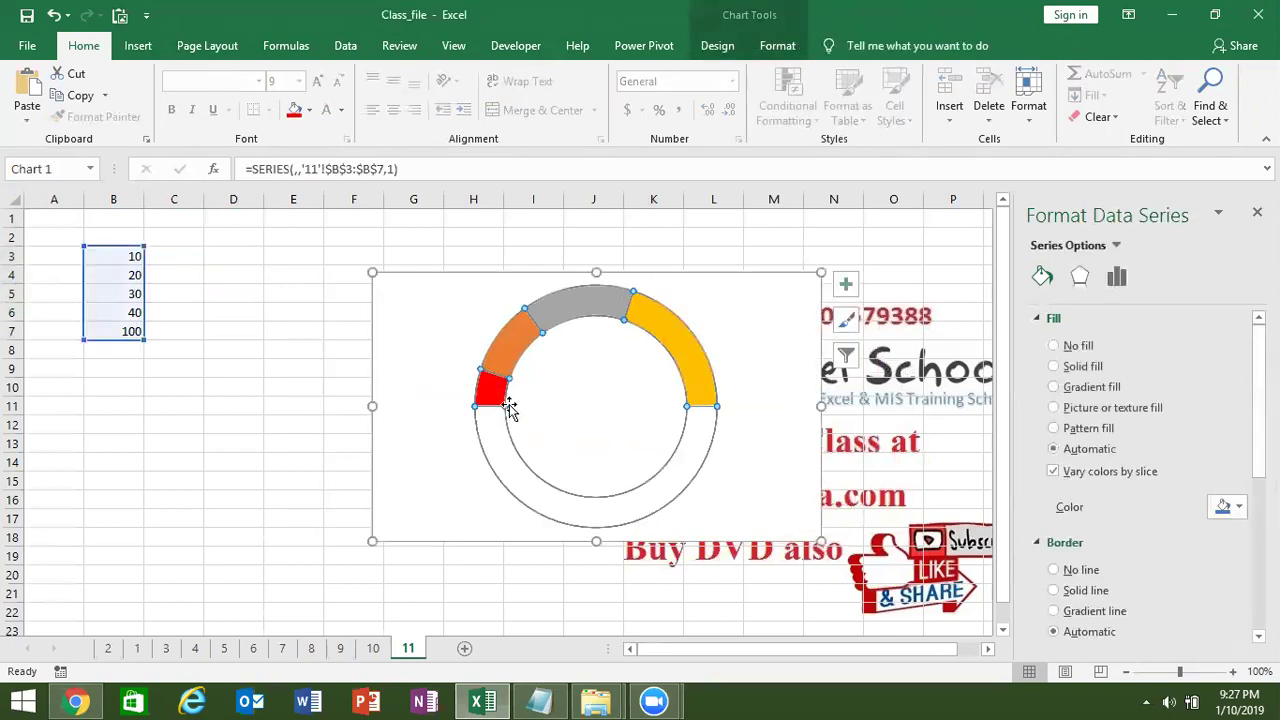
pyautogui.moveTo(492, 416)
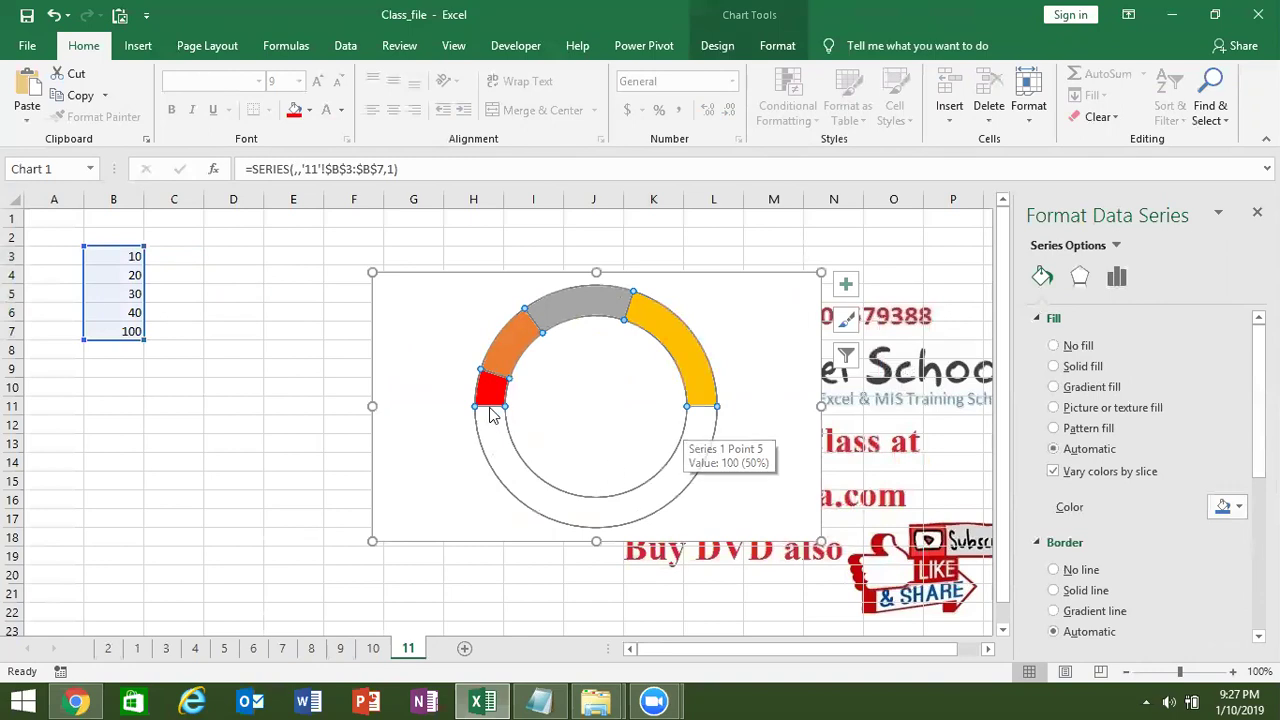
pyautogui.click(178, 278)
pyautogui.click(220, 250)
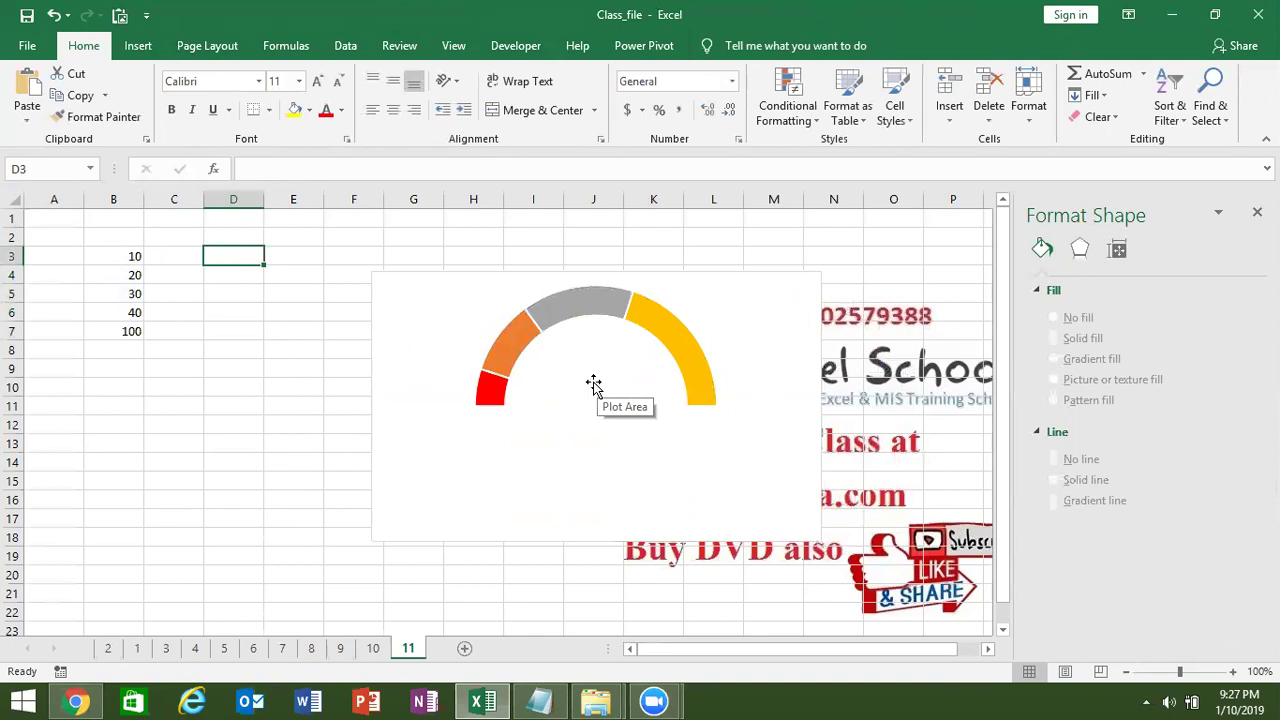
pyautogui.click(594, 385)
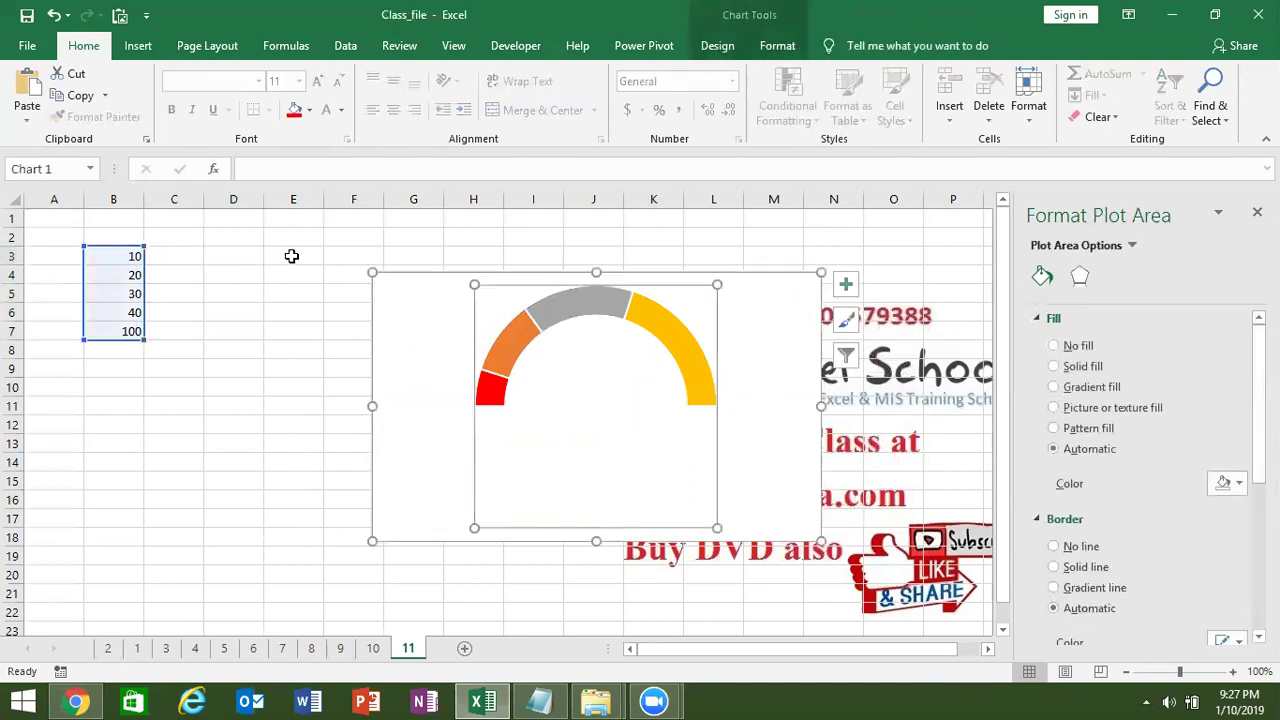
pyautogui.click(252, 255)
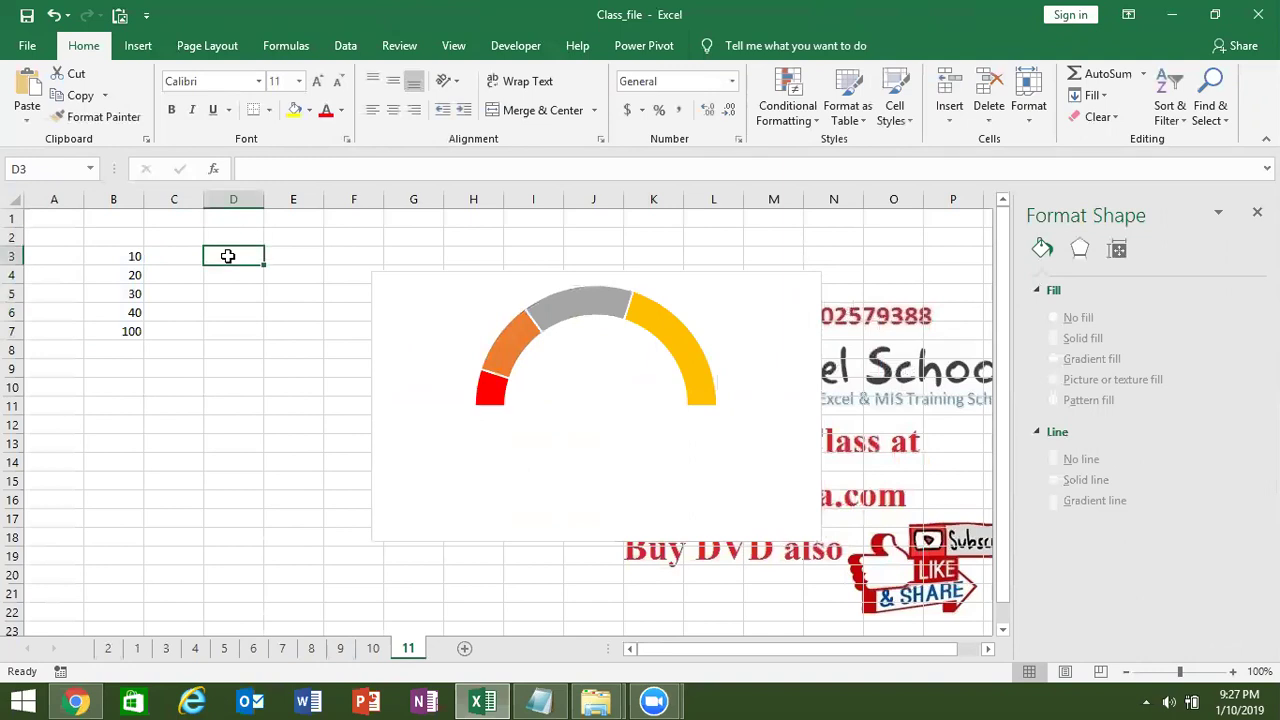
pyautogui.press('Left')
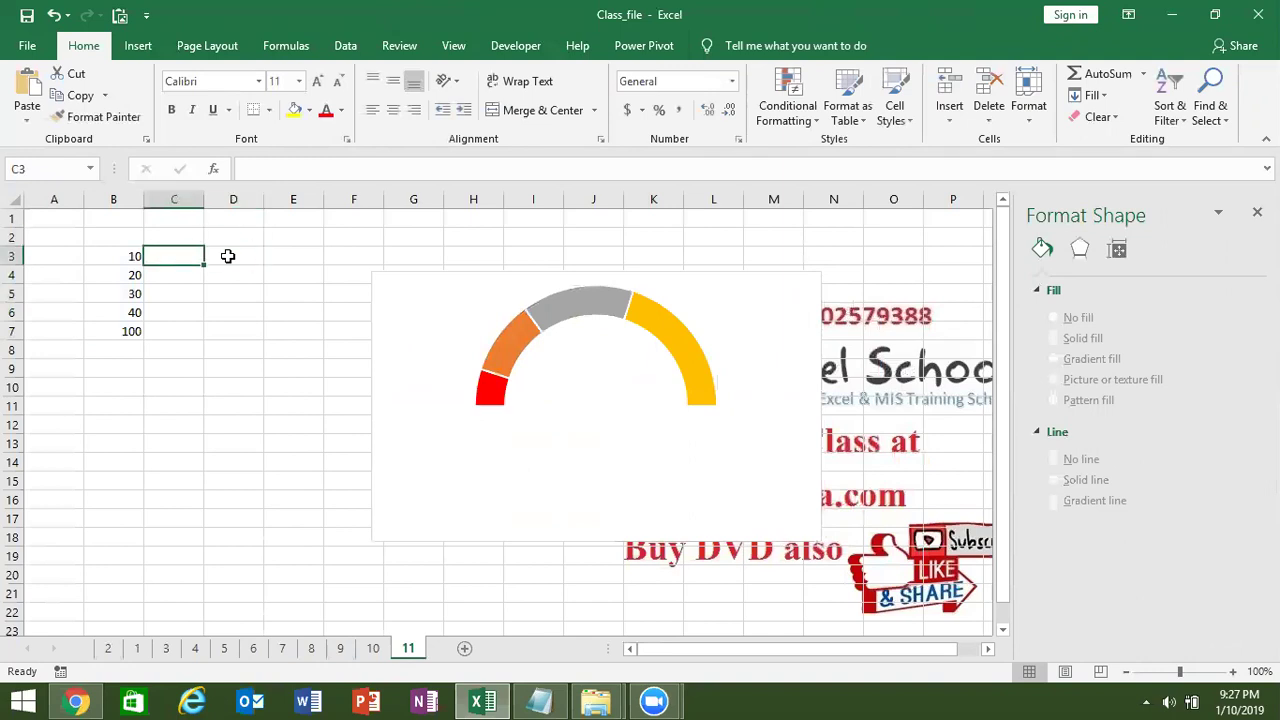
# - Label C3 Poss and enter 15 beside it in D3
pyautogui.click(228, 256)
pyautogui.press('Up')
pyautogui.write('V')
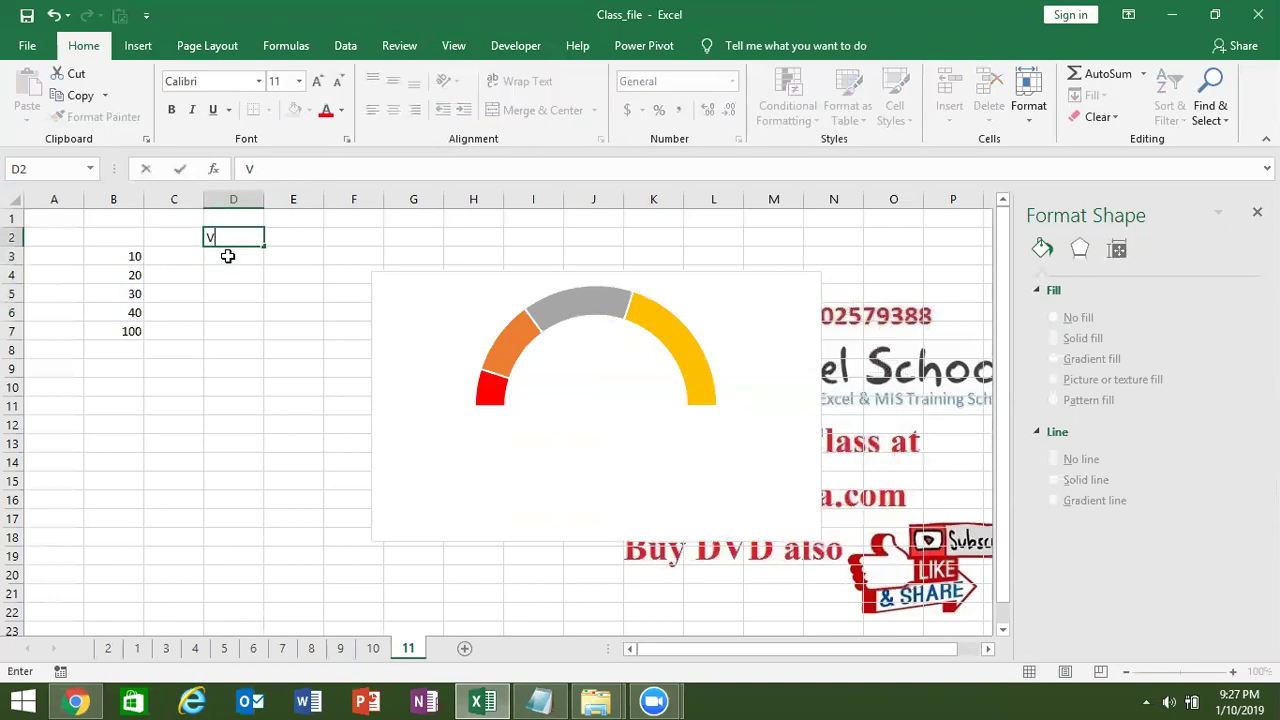
pyautogui.press('Return')
pyautogui.press('Left')
pyautogui.write('Ps')
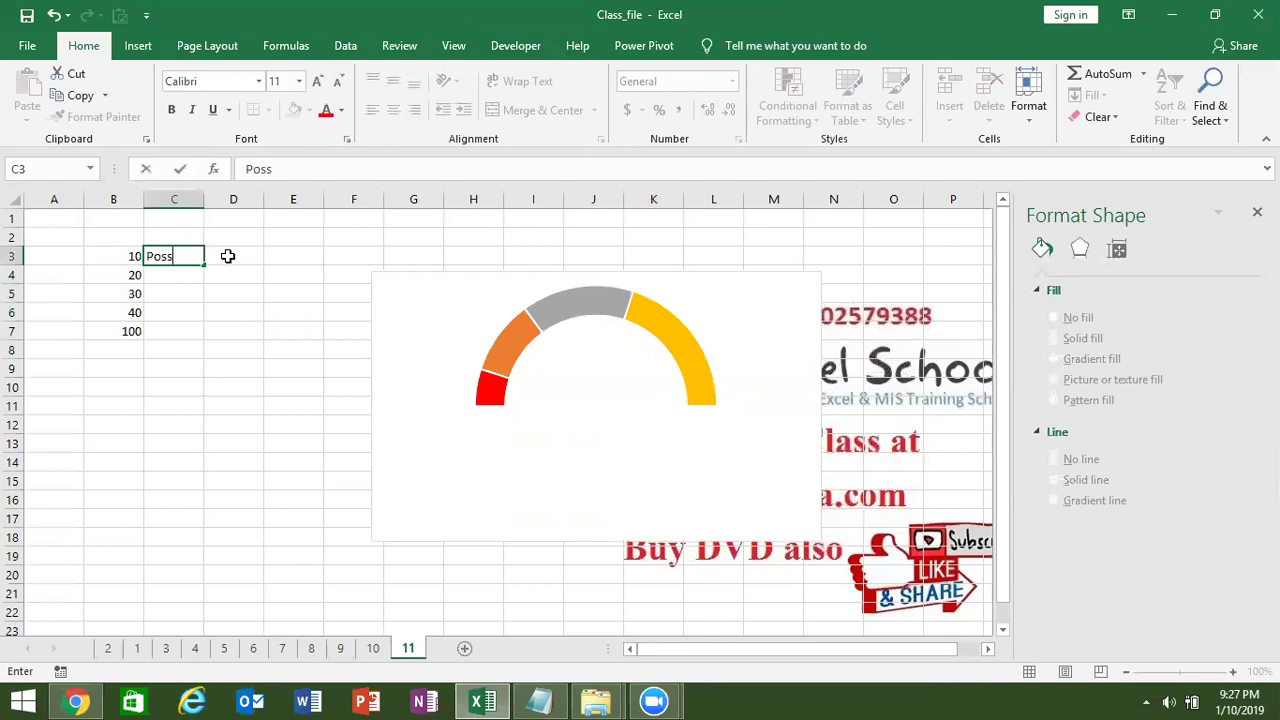
pyautogui.click(228, 256)
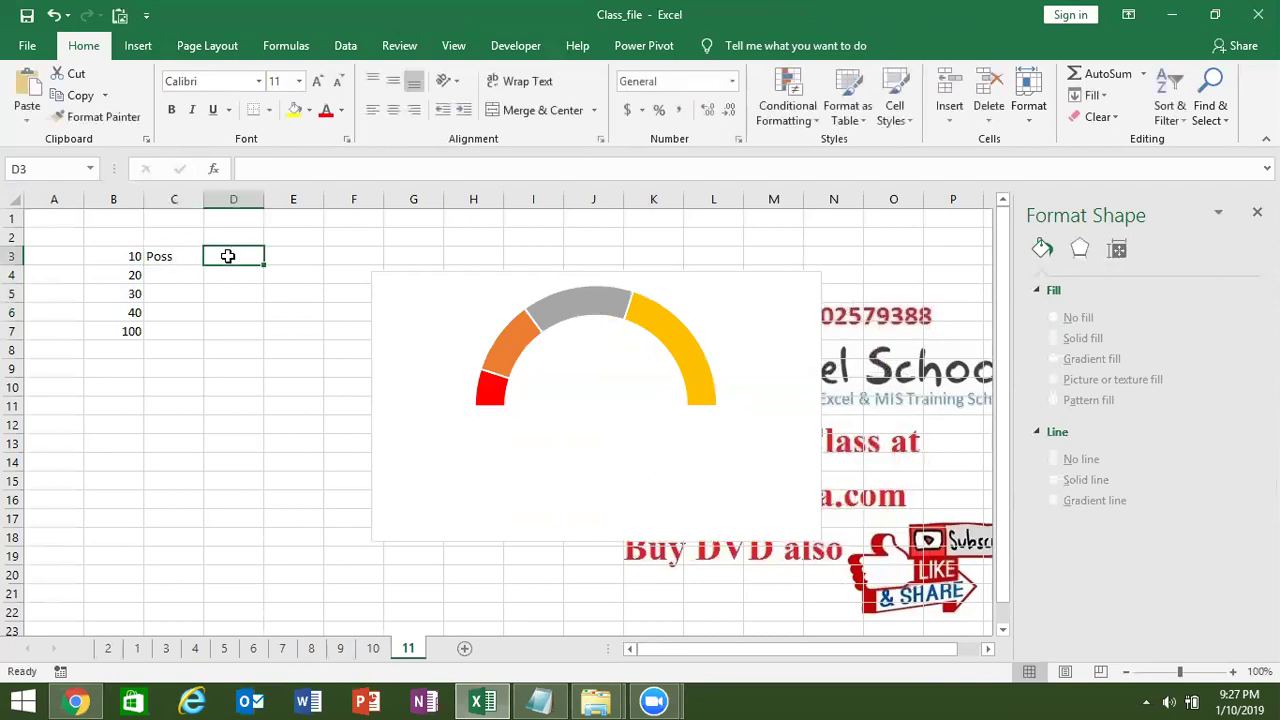
pyautogui.write('5')
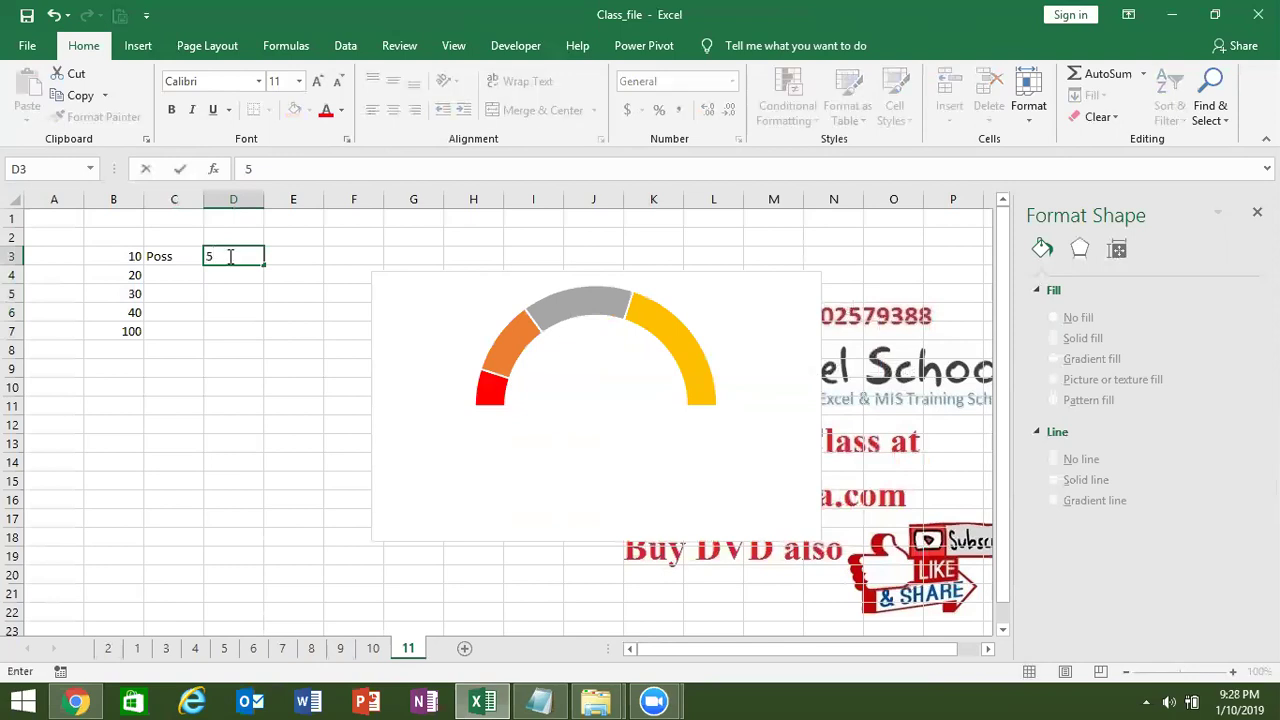
pyautogui.press('BackSpace')
pyautogui.write('15')
pyautogui.press('Return')
# - Re-enter 20 in B4, then label C4 Size with 3 in D4
pyautogui.press('Left')
pyautogui.press('Left')
pyautogui.write('0')
pyautogui.press('BackSpace')
pyautogui.write('20')
pyautogui.press('Tab')
pyautogui.write('S')
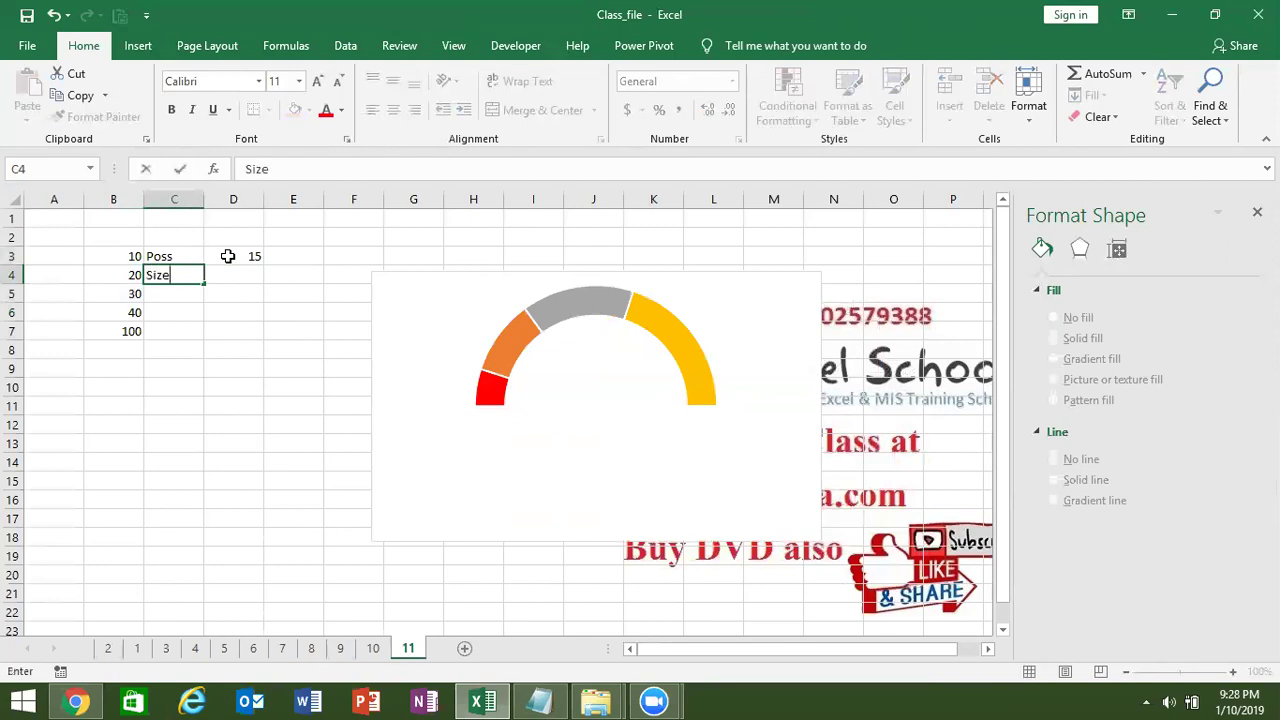
pyautogui.press('Tab')
pyautogui.write('3')
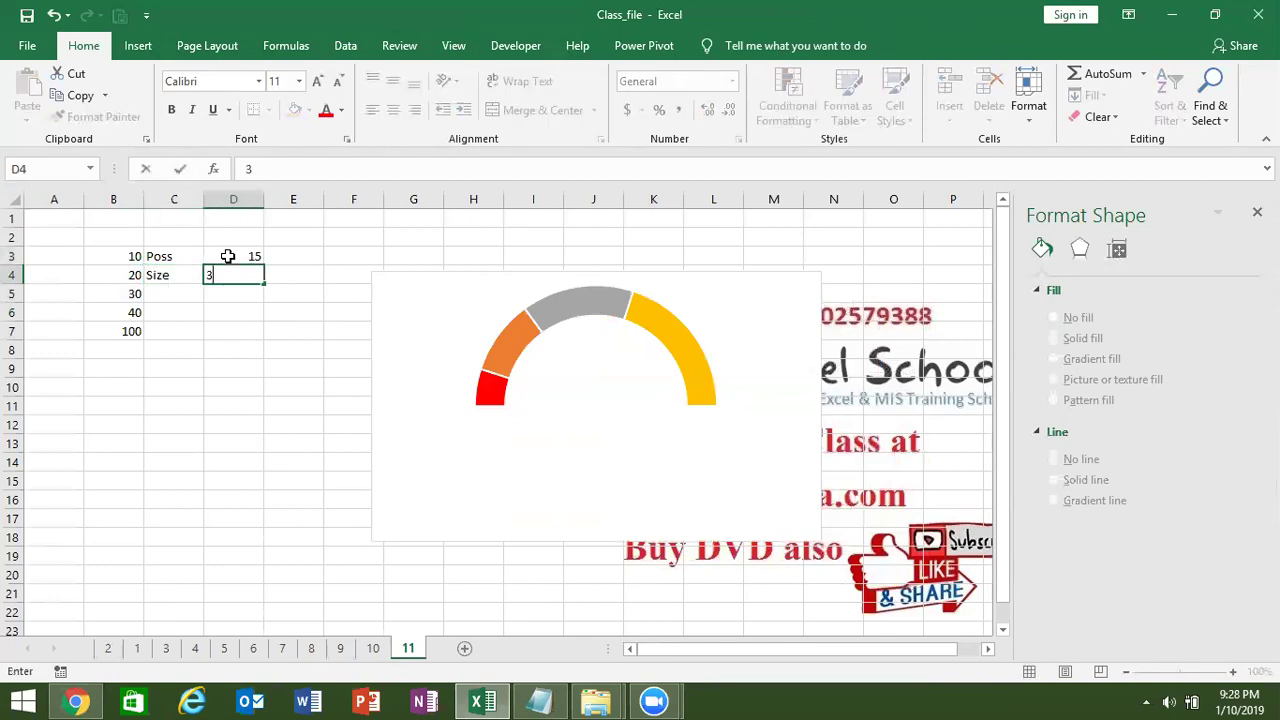
pyautogui.press('Return')
pyautogui.press('Down')
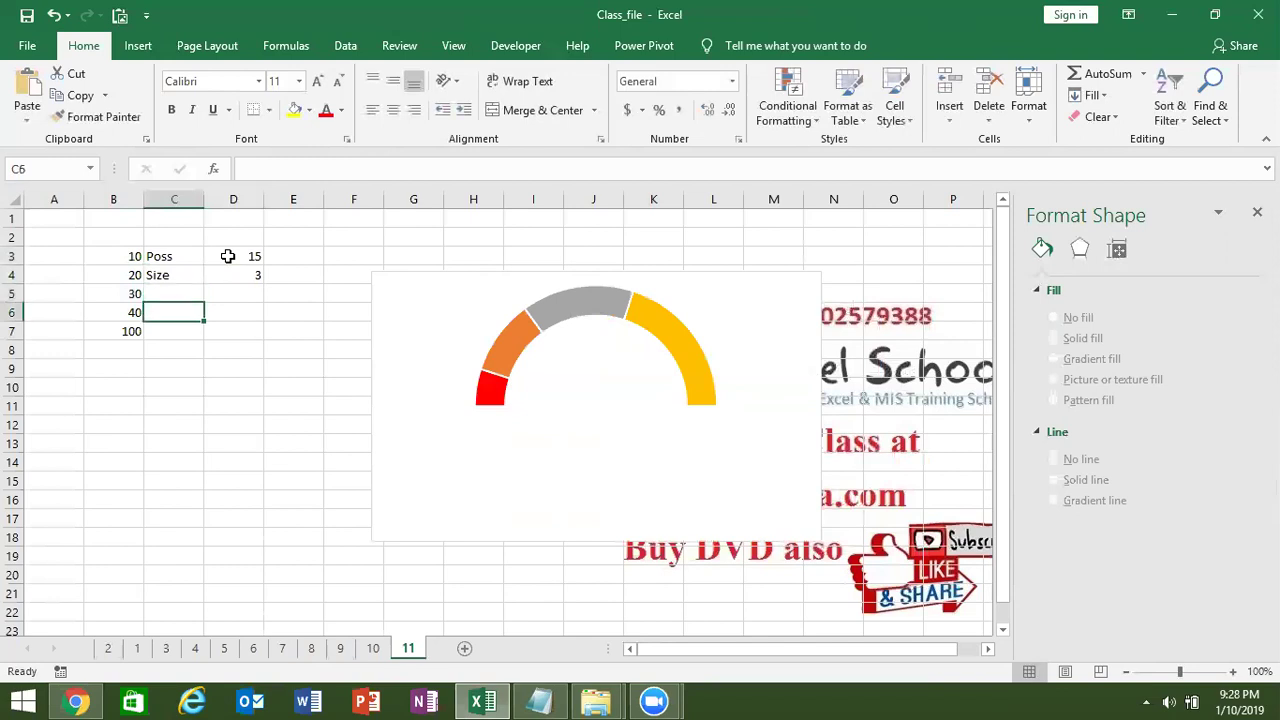
# - Enter =SUM(B3:B7)-SUM(D3:D4) in D5, giving 182
pyautogui.press('Up')
pyautogui.press('Right')
pyautogui.write('=SUM(')
pyautogui.click(128, 263)
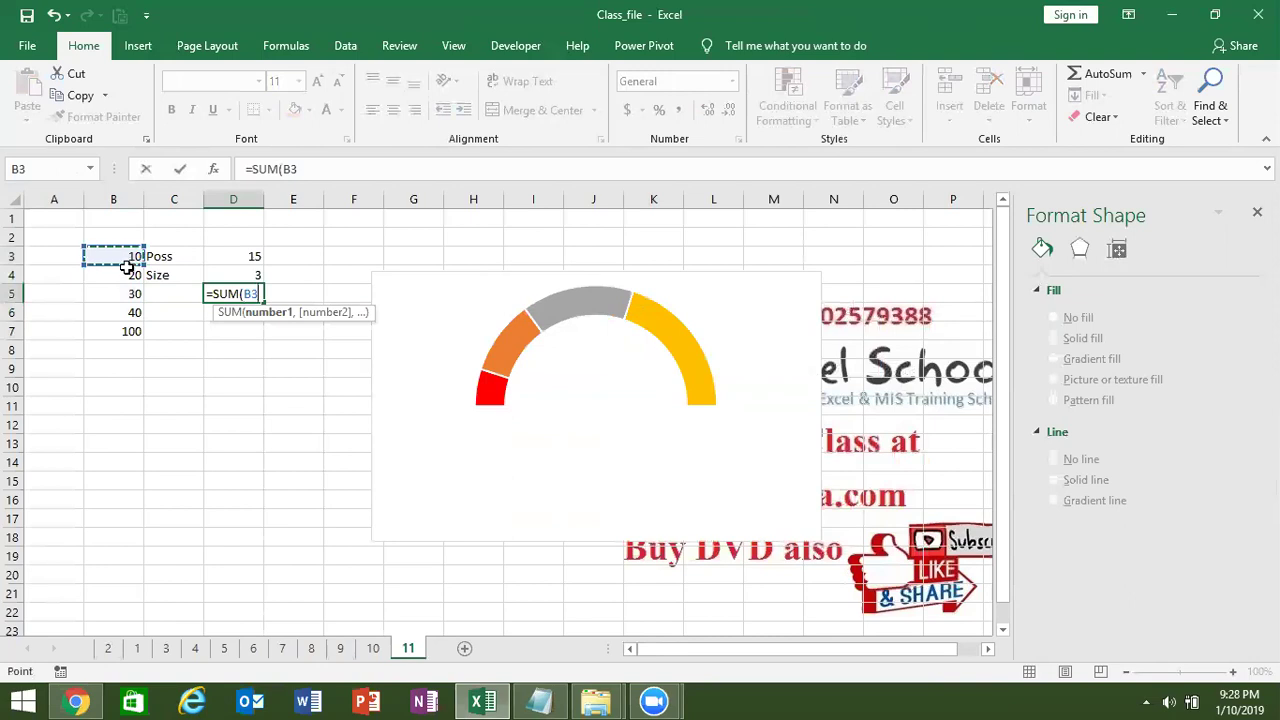
pyautogui.moveTo(128, 268); pyautogui.dragTo(123, 330)
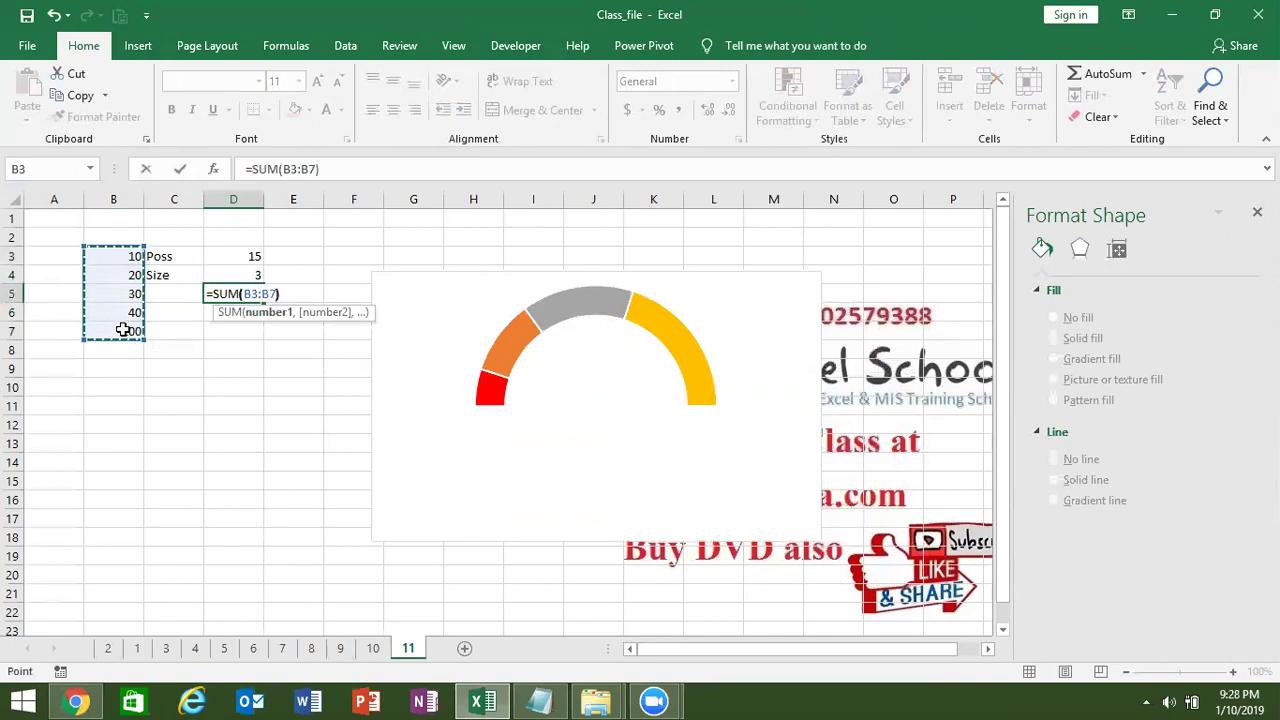
pyautogui.write('-')
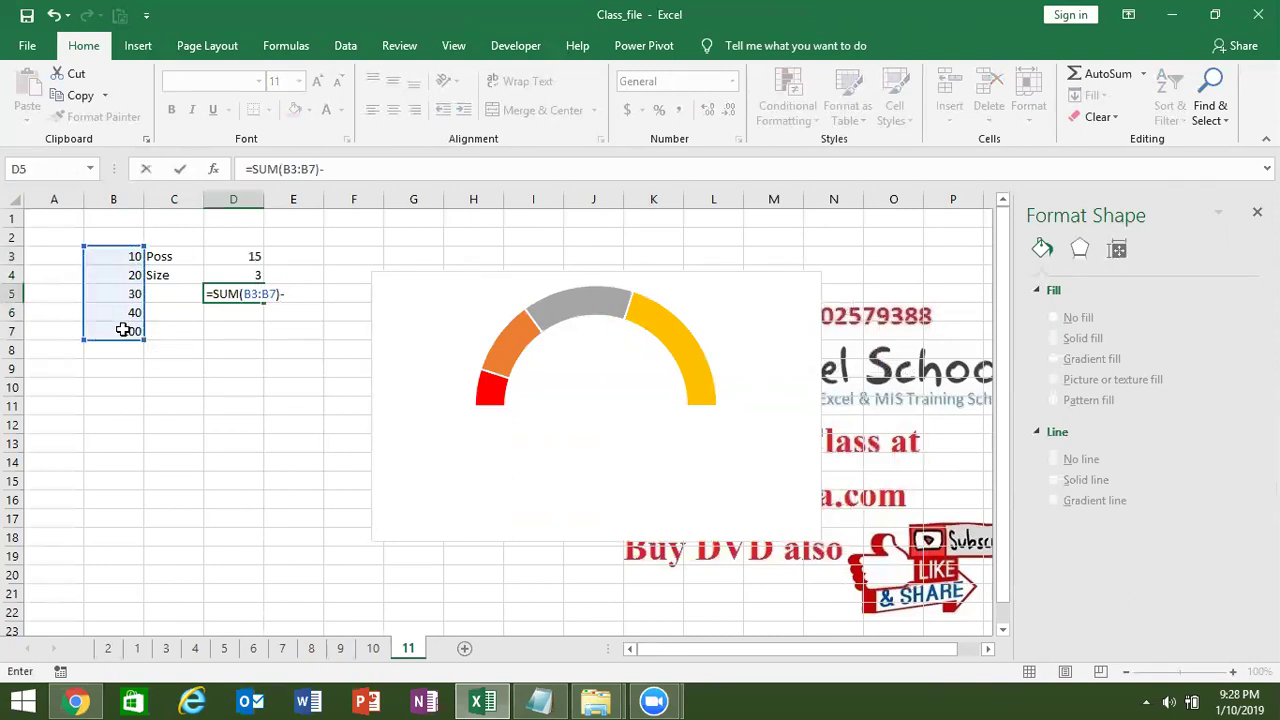
pyautogui.write('su')
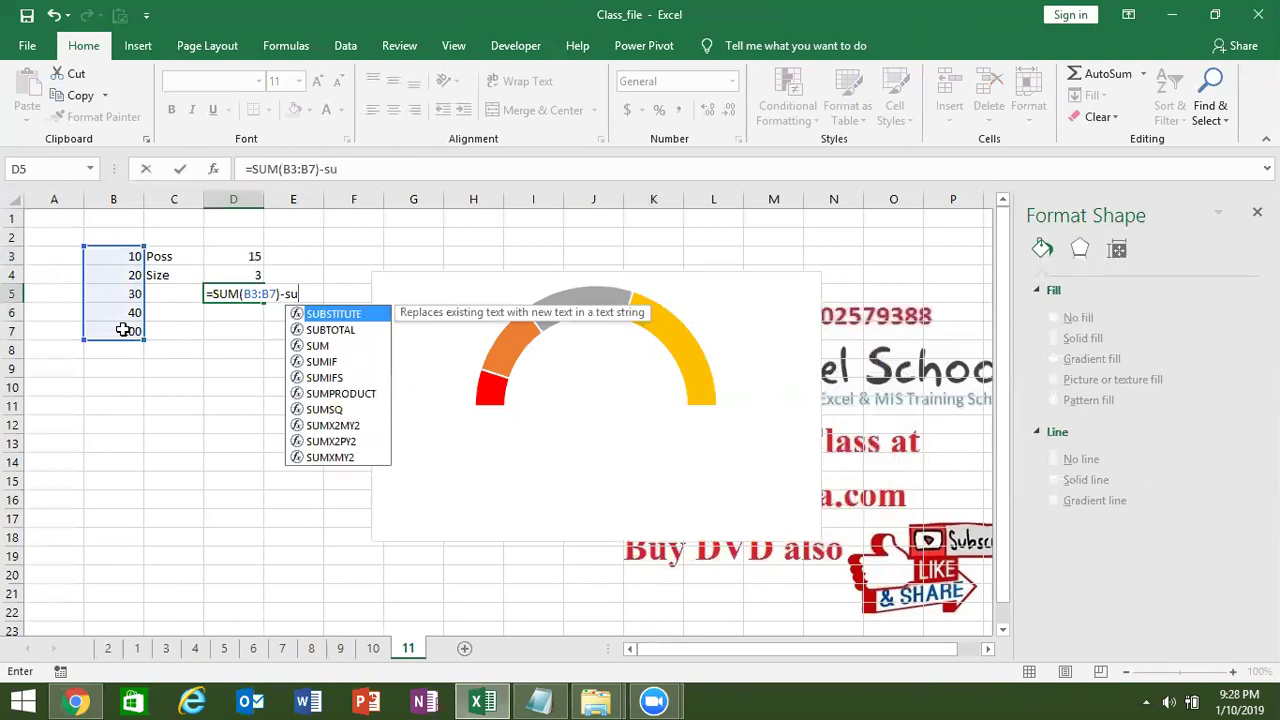
pyautogui.write('m')
pyautogui.press('Tab')
pyautogui.press('Up')
pyautogui.hotkey('shift', 'Up')
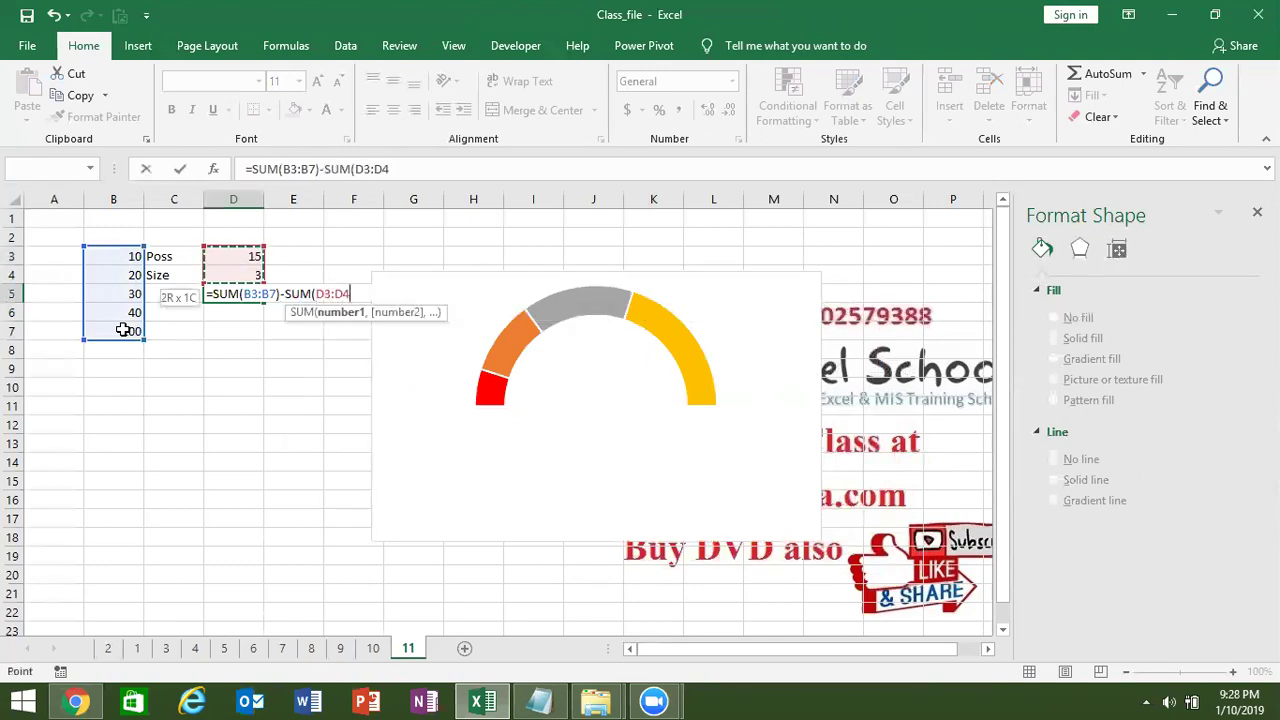
pyautogui.write(')')
pyautogui.press('Return')
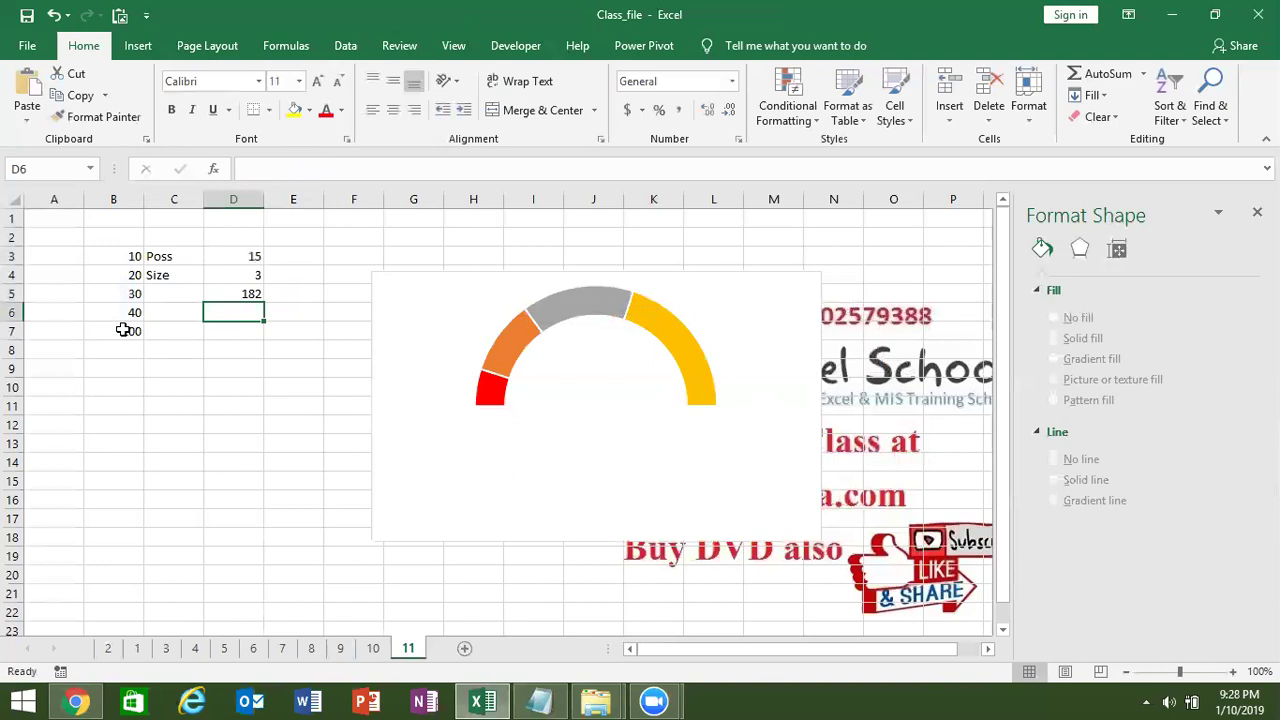
# - Label cell C5 ext
pyautogui.press('Up')
pyautogui.press('Left')
pyautogui.write('e')
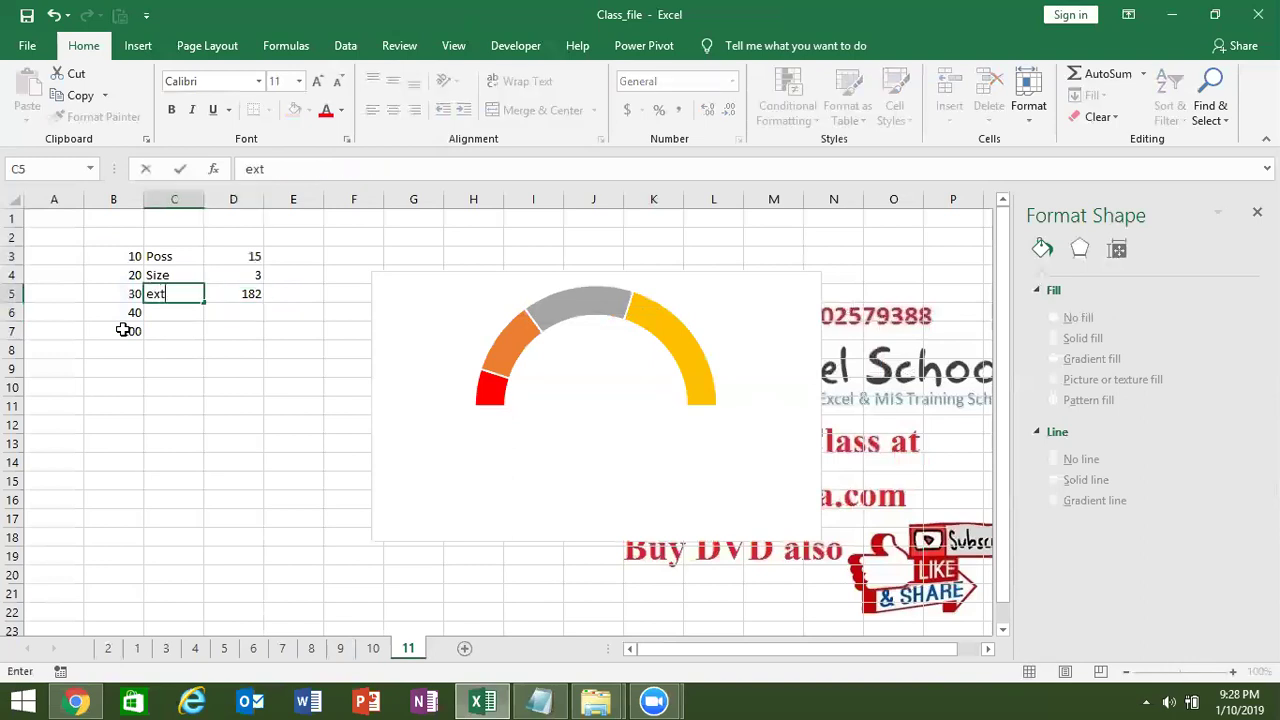
pyautogui.press('Return')
# - Select D3:D4 and open the chart's Select Data Source dialog
pyautogui.moveTo(237, 257); pyautogui.dragTo(239, 278)
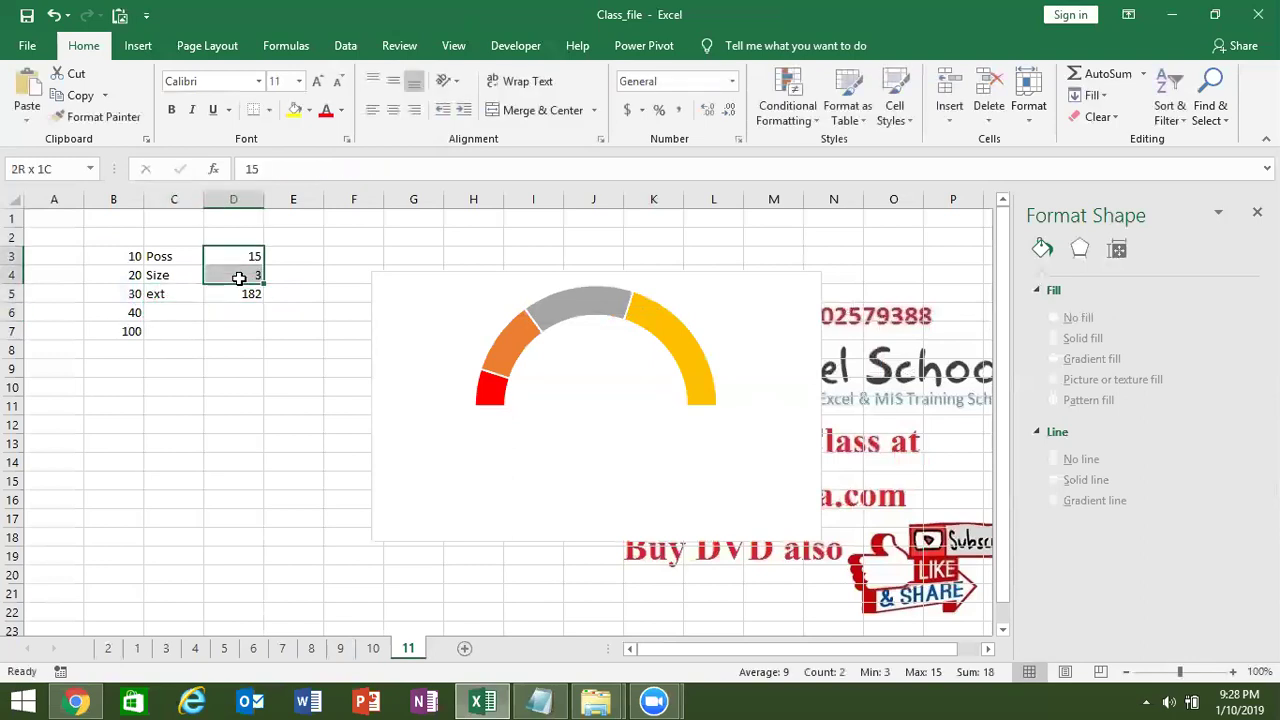
pyautogui.rightClick(414, 329)
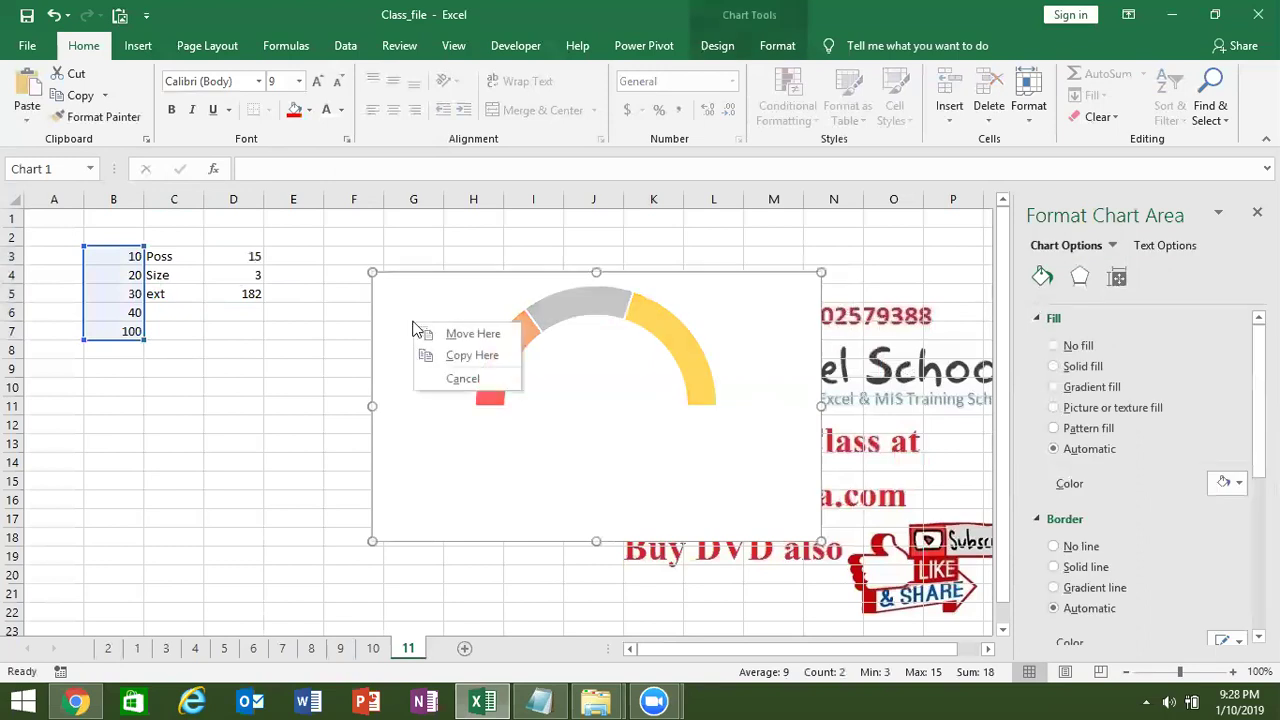
pyautogui.click(622, 426)
pyautogui.rightClick(620, 428)
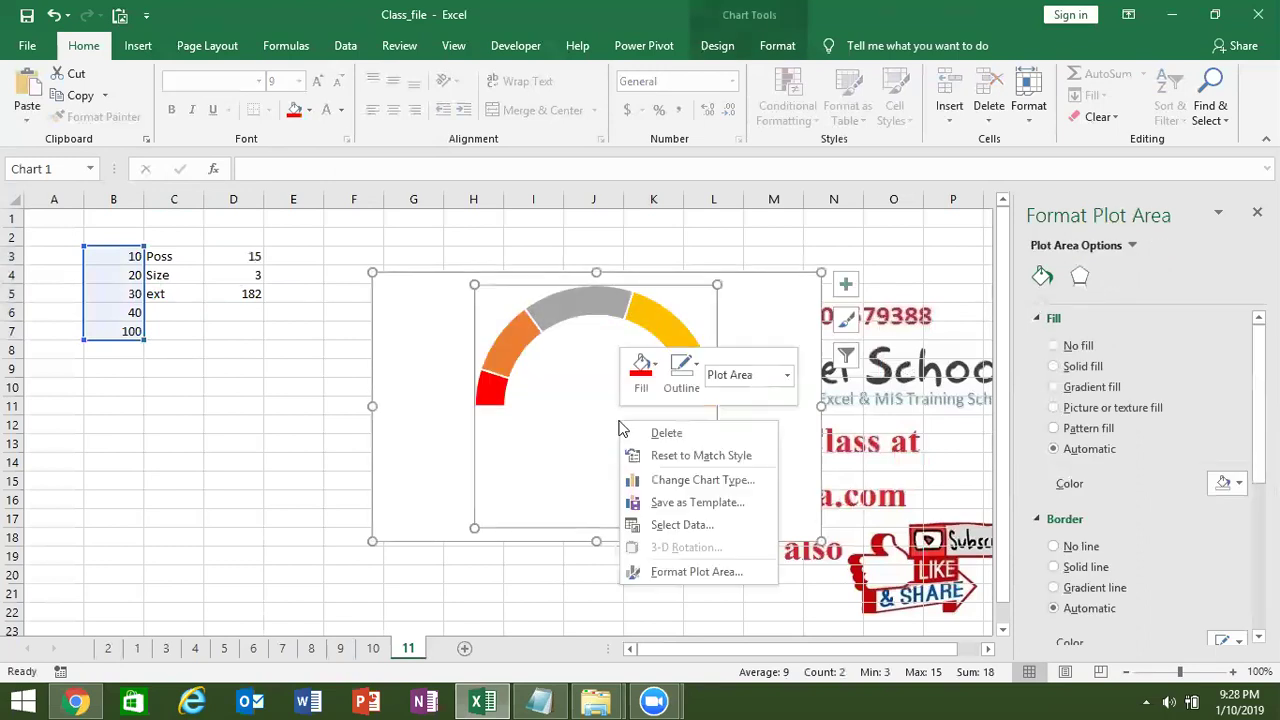
pyautogui.click(697, 526)
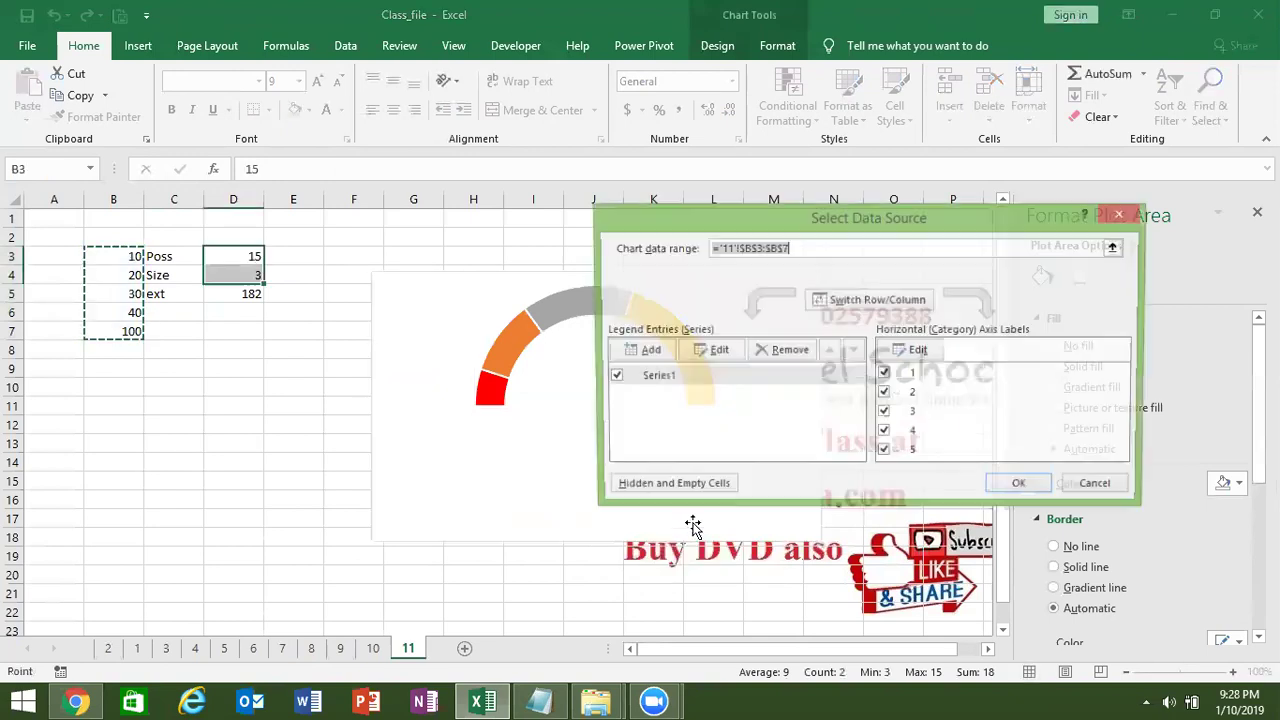
# - Add a new series with values D3:D5 (15, 3, 182) and confirm
pyautogui.click(641, 352)
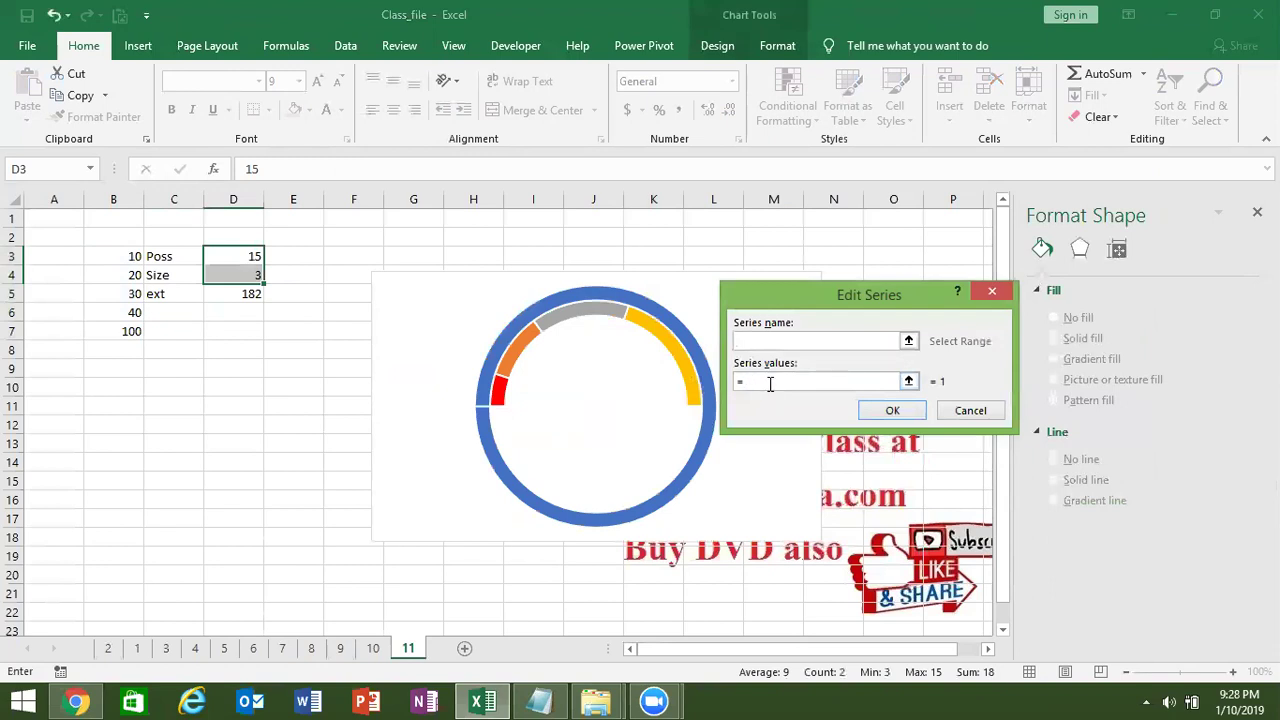
pyautogui.moveTo(258, 257); pyautogui.dragTo(249, 292)
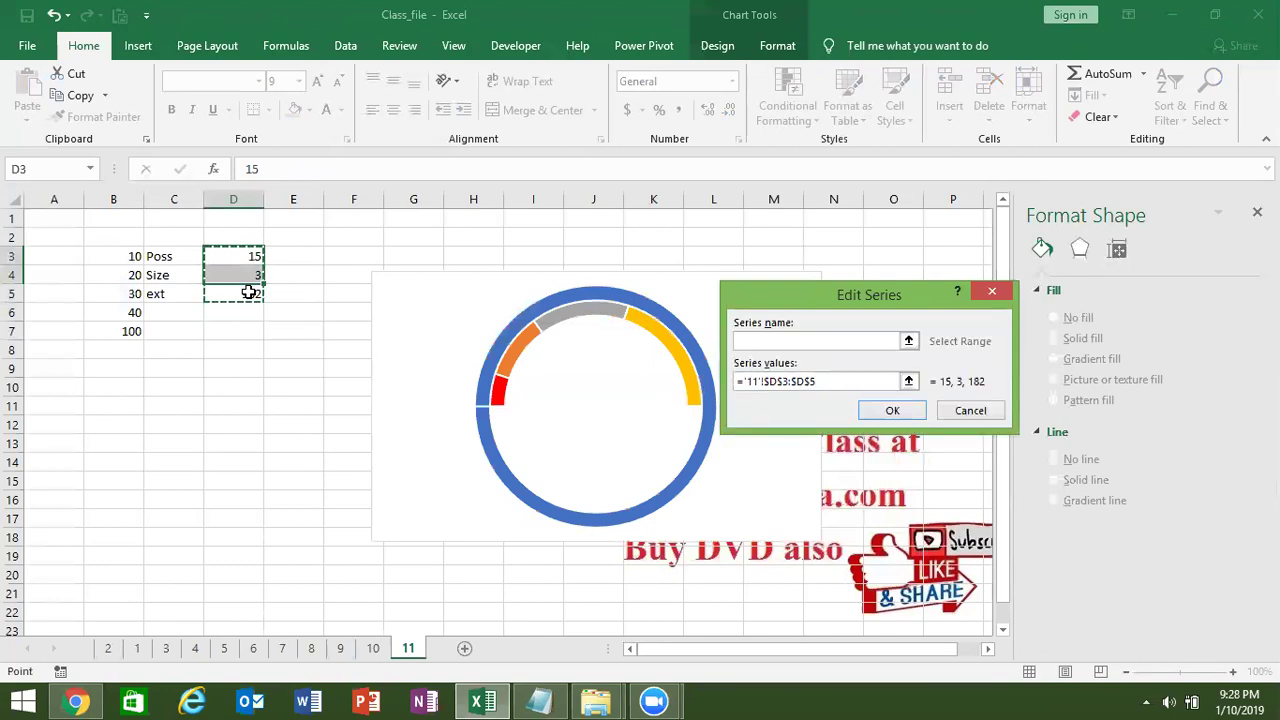
pyautogui.press('BackSpace')
pyautogui.press('BackSpace')
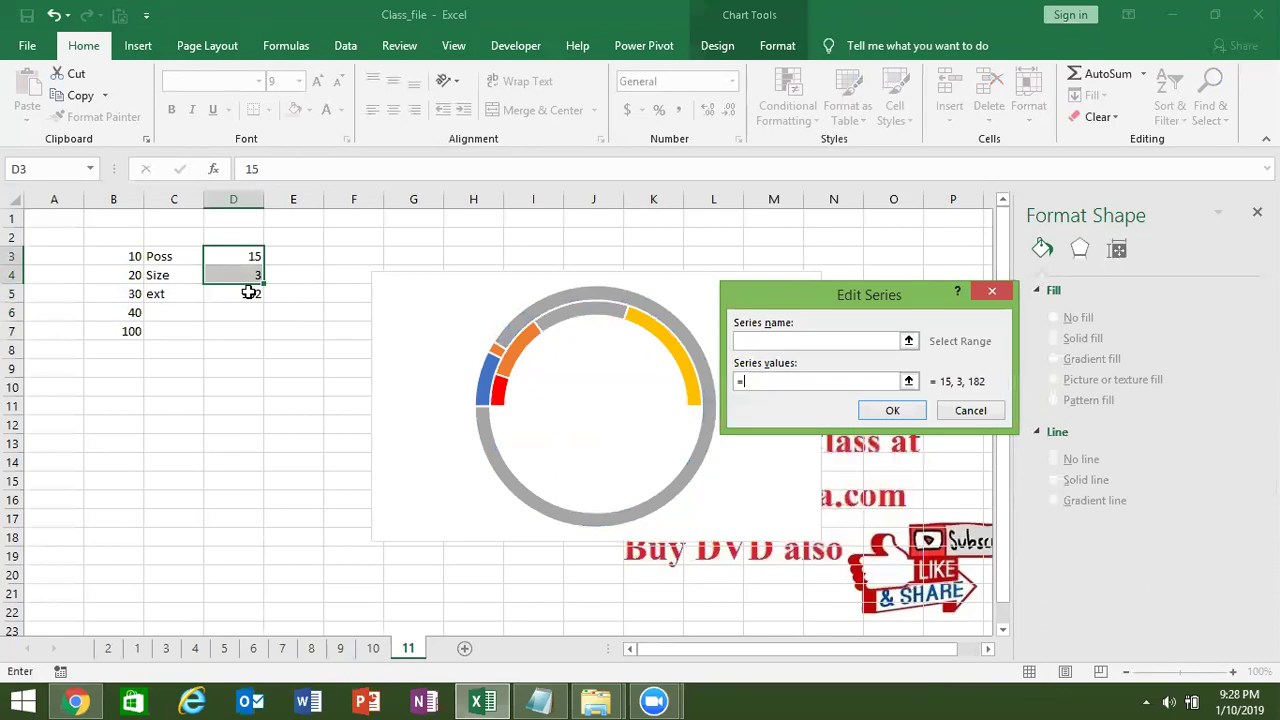
pyautogui.moveTo(251, 257); pyautogui.dragTo(249, 292)
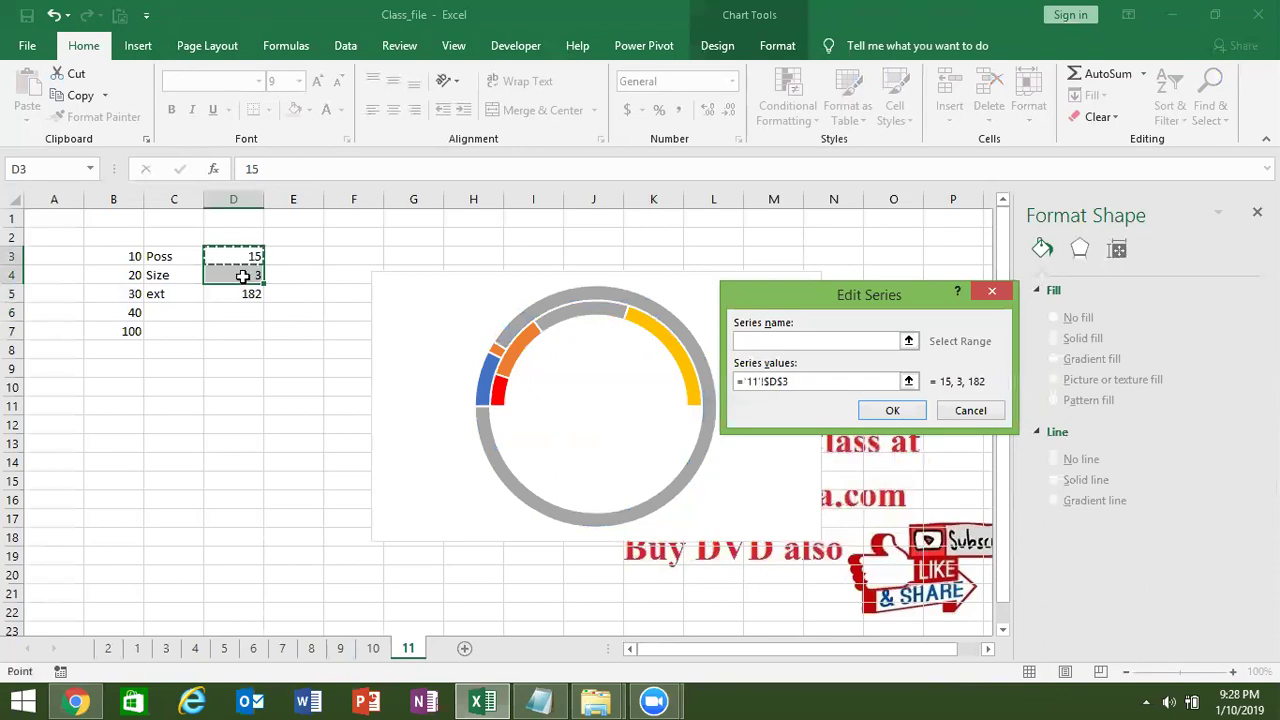
pyautogui.click(892, 411)
pyautogui.click(1040, 487)
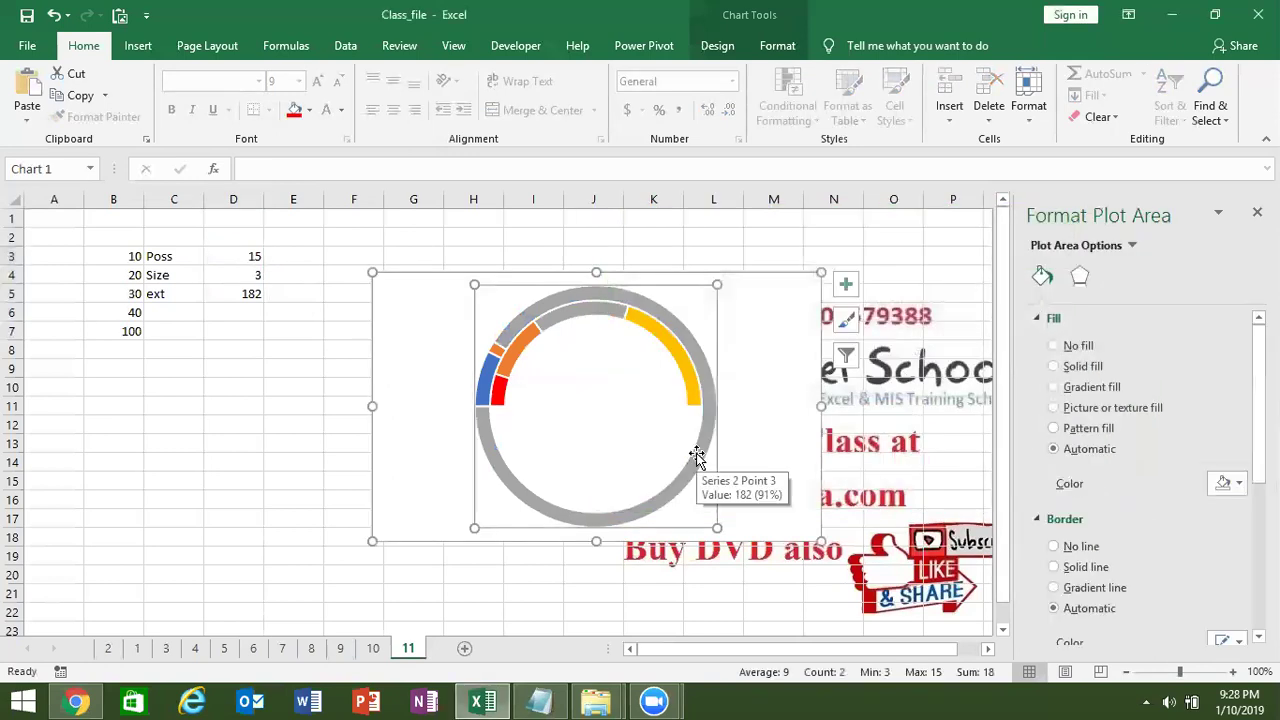
# - Change Series2's chart type to Pie, keeping Series1 as a doughnut
pyautogui.click(697, 456)
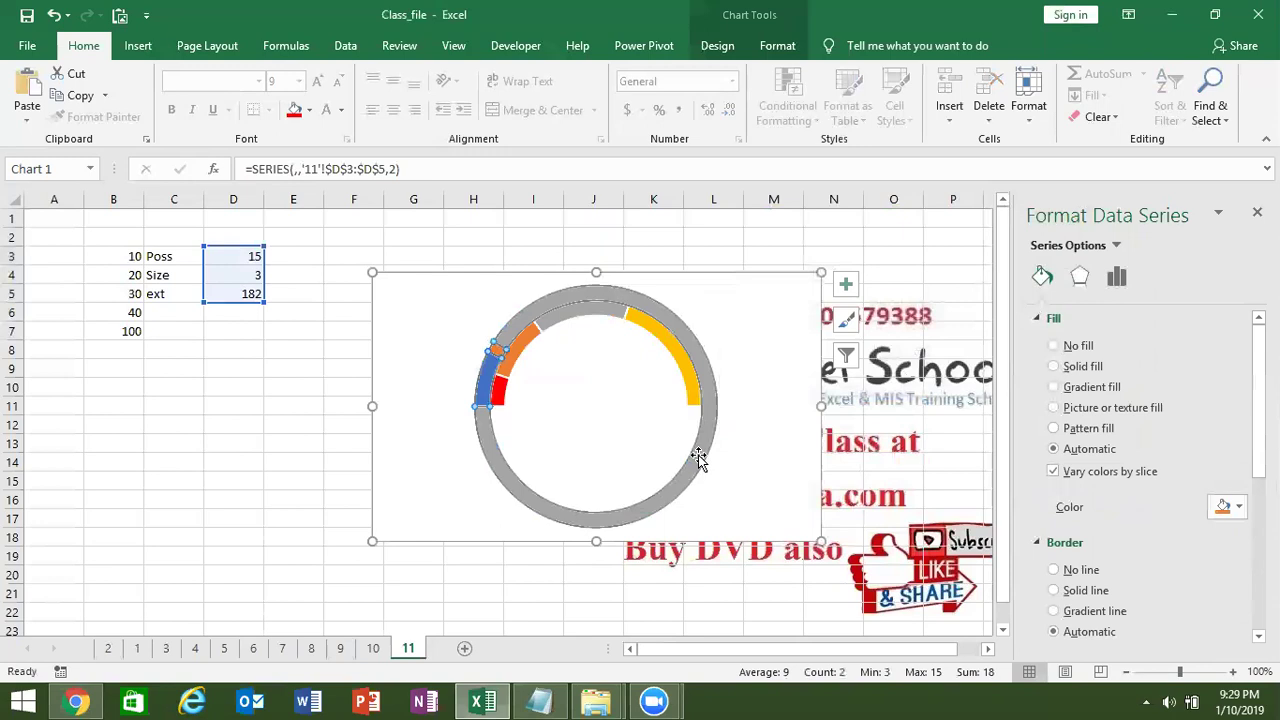
pyautogui.rightClick(698, 455)
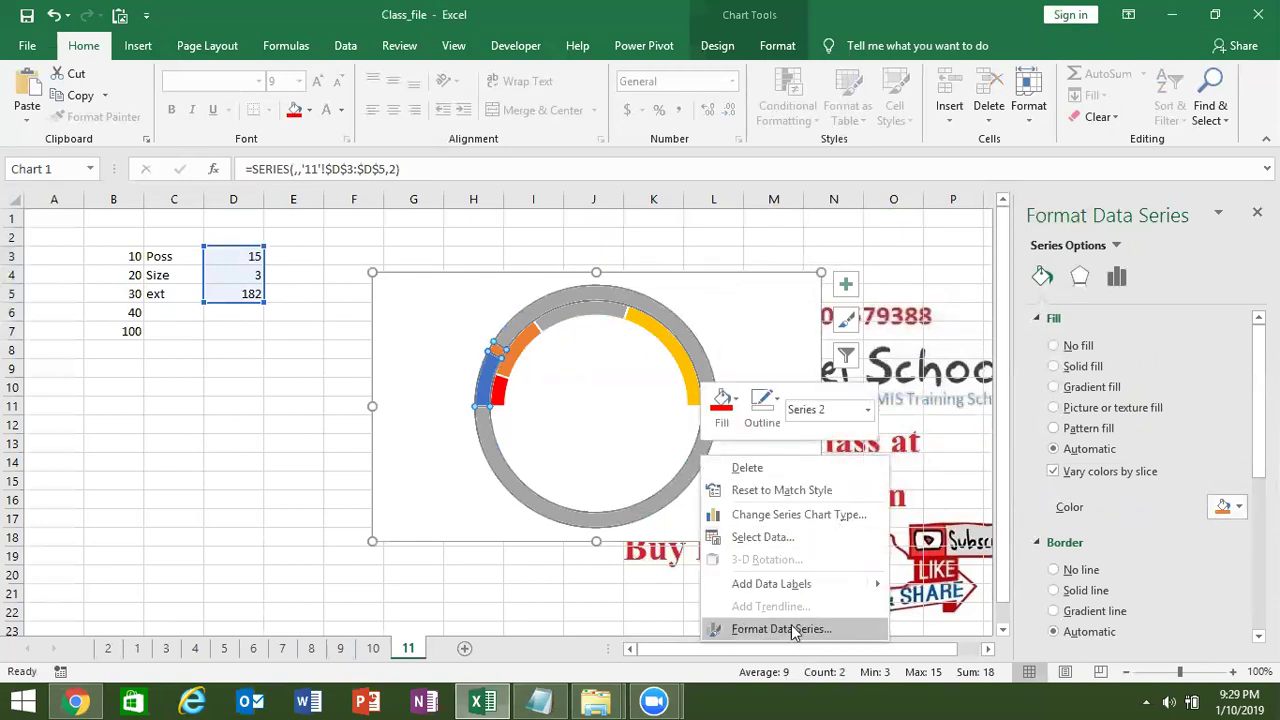
pyautogui.click(788, 516)
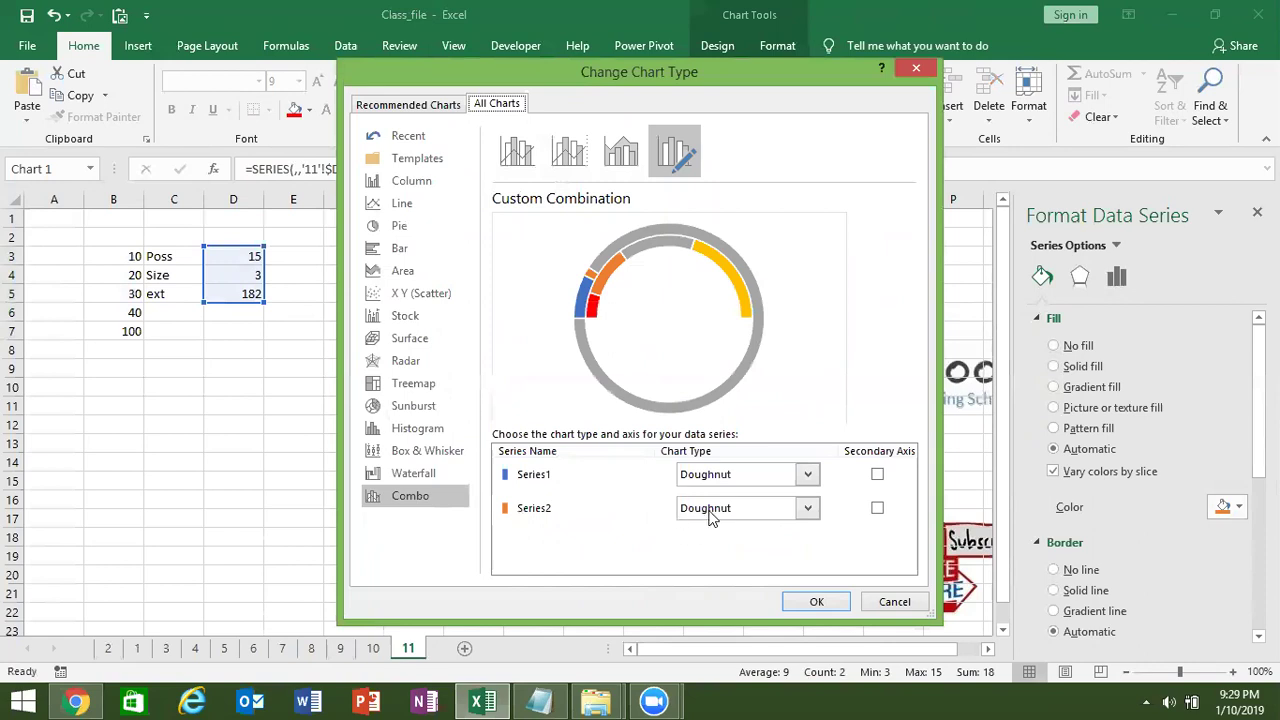
pyautogui.click(707, 512)
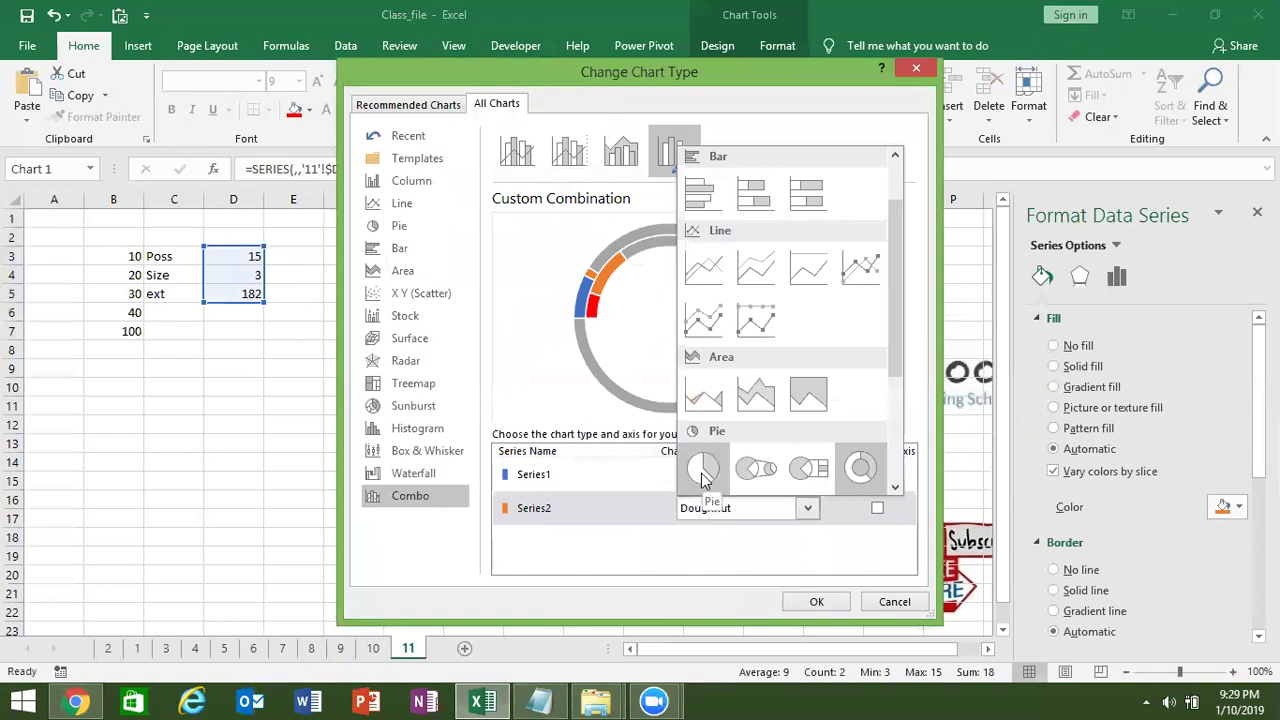
pyautogui.click(703, 479)
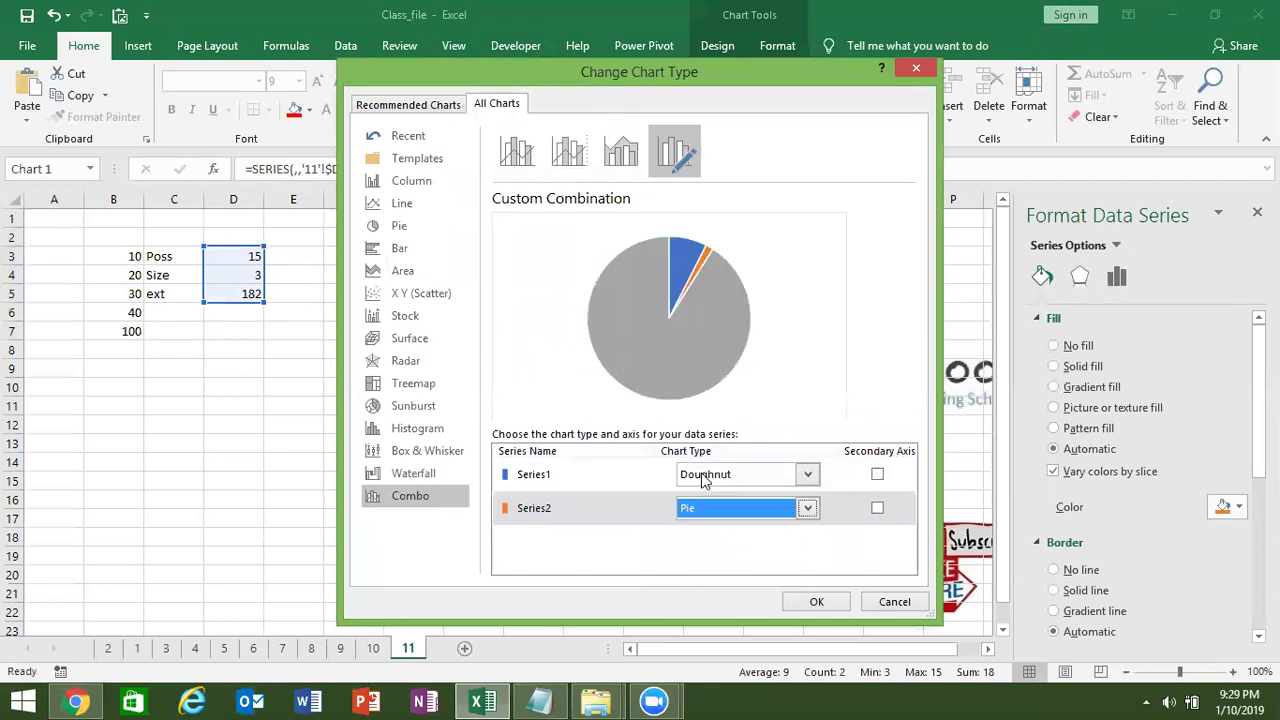
pyautogui.click(810, 601)
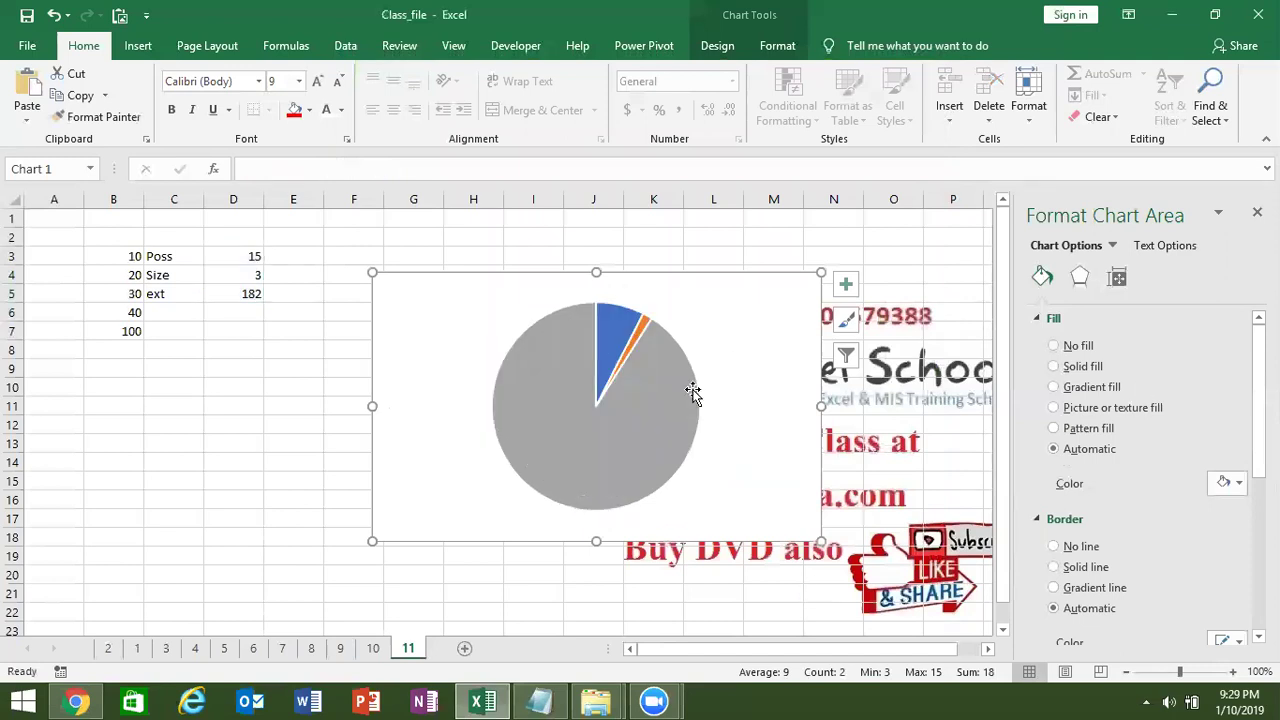
pyautogui.click(675, 395)
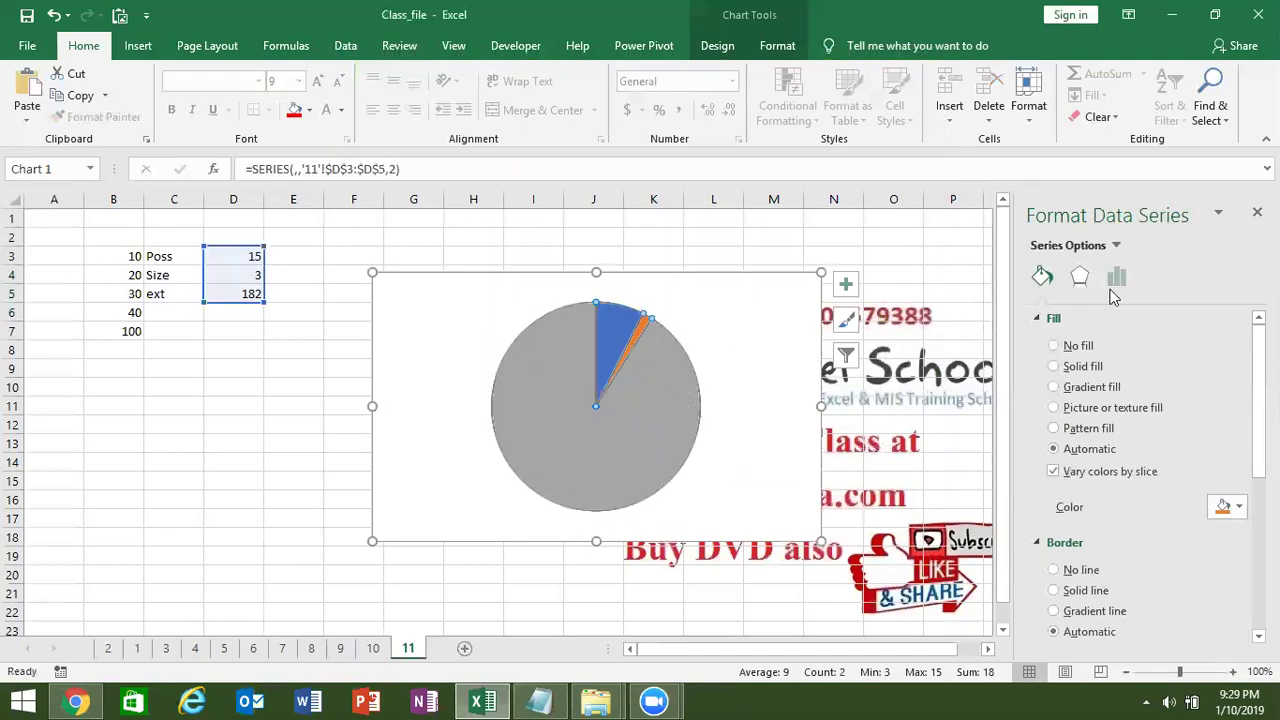
# - Set the pie's angle of first slice to 270°
pyautogui.click(1115, 284)
pyautogui.click(1203, 428)
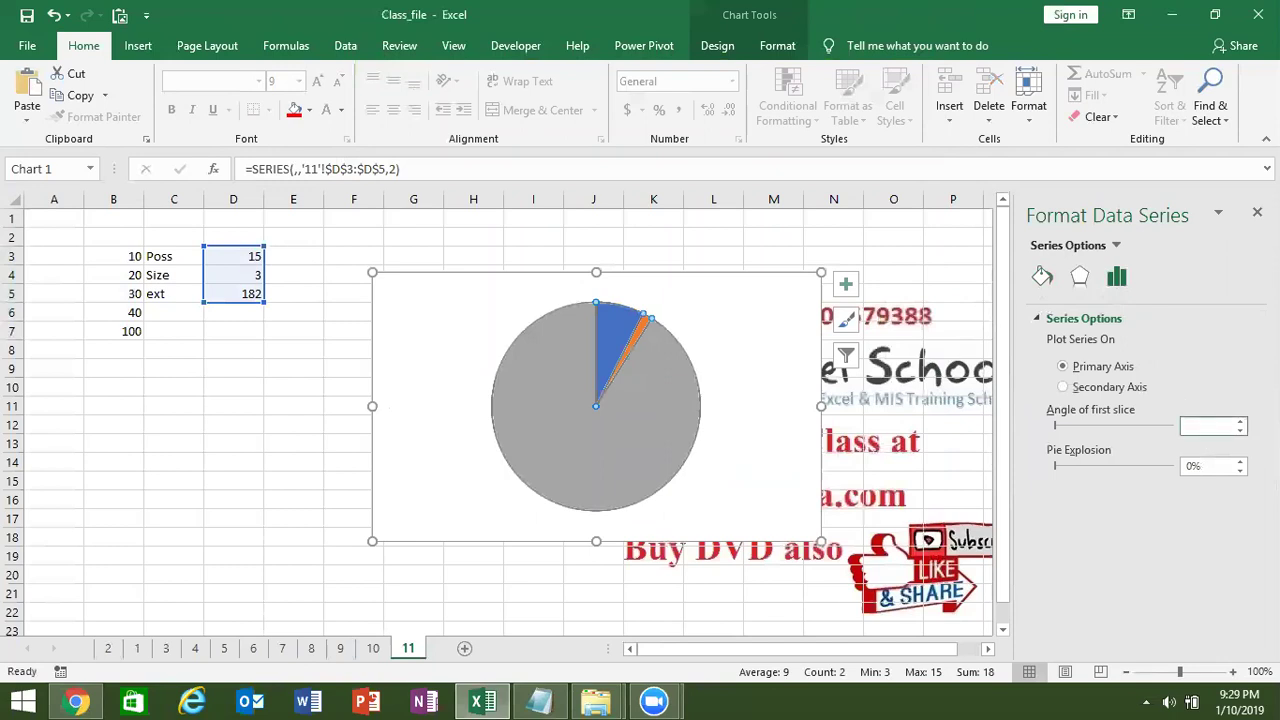
pyautogui.write('270')
pyautogui.press('Return')
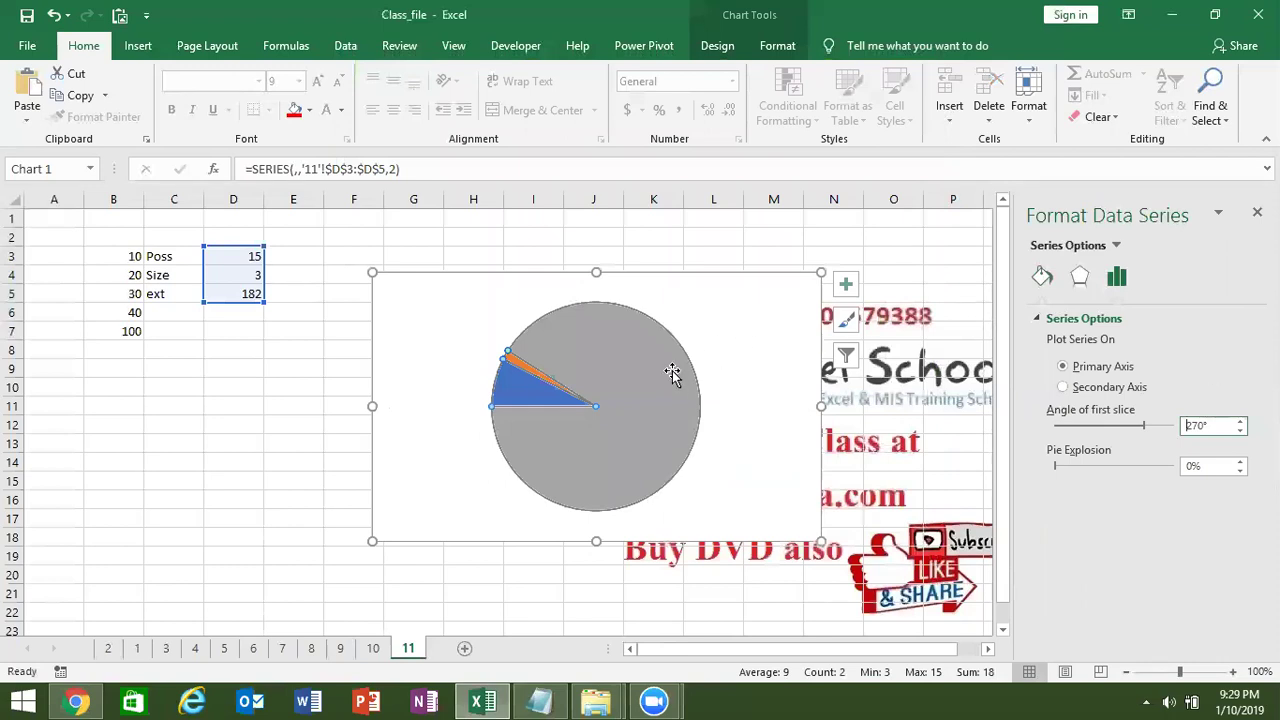
# - Give the pie's large grey 182 slice no fill
pyautogui.click(674, 373)
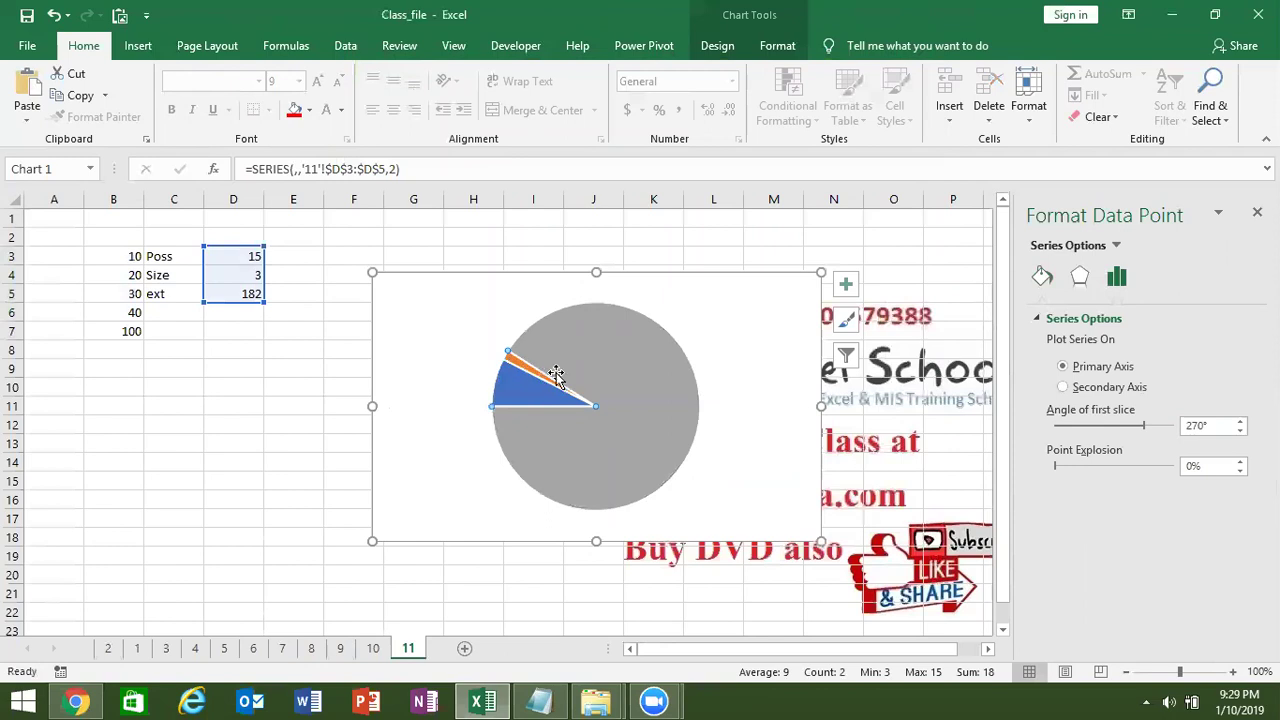
pyautogui.moveTo(500, 388)
pyautogui.moveTo(626, 403)
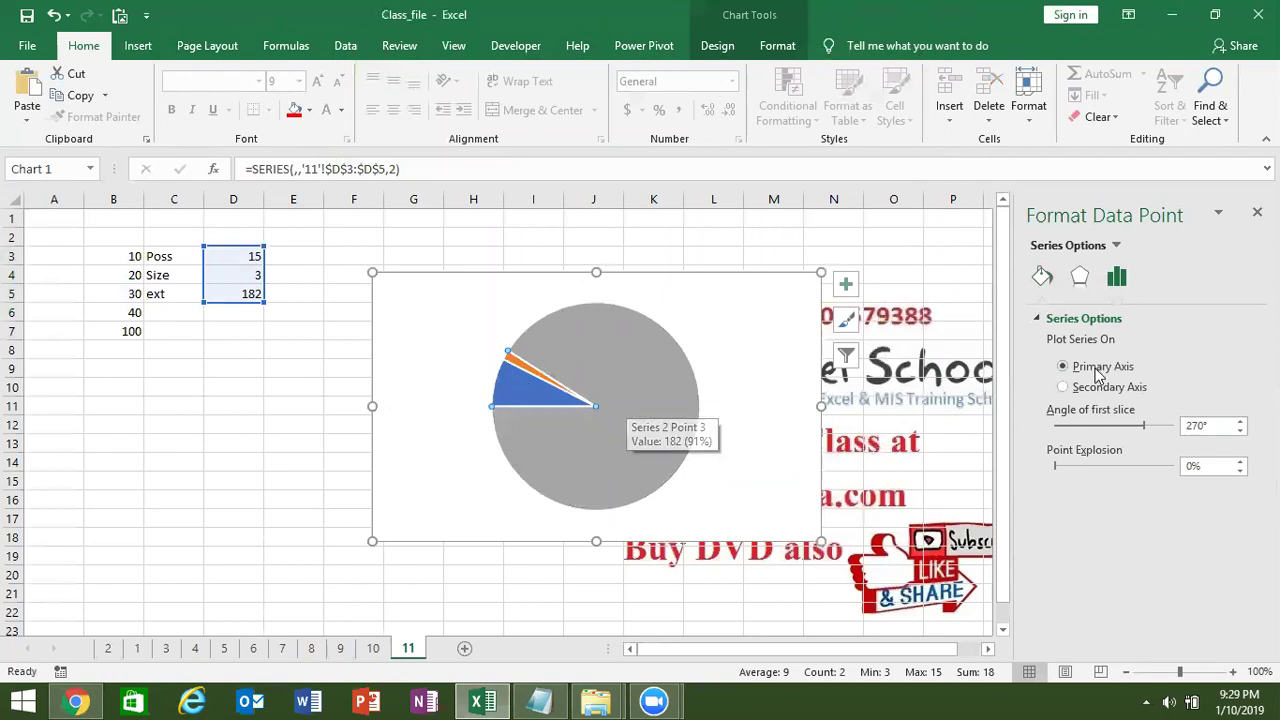
pyautogui.click(1043, 277)
pyautogui.click(1080, 349)
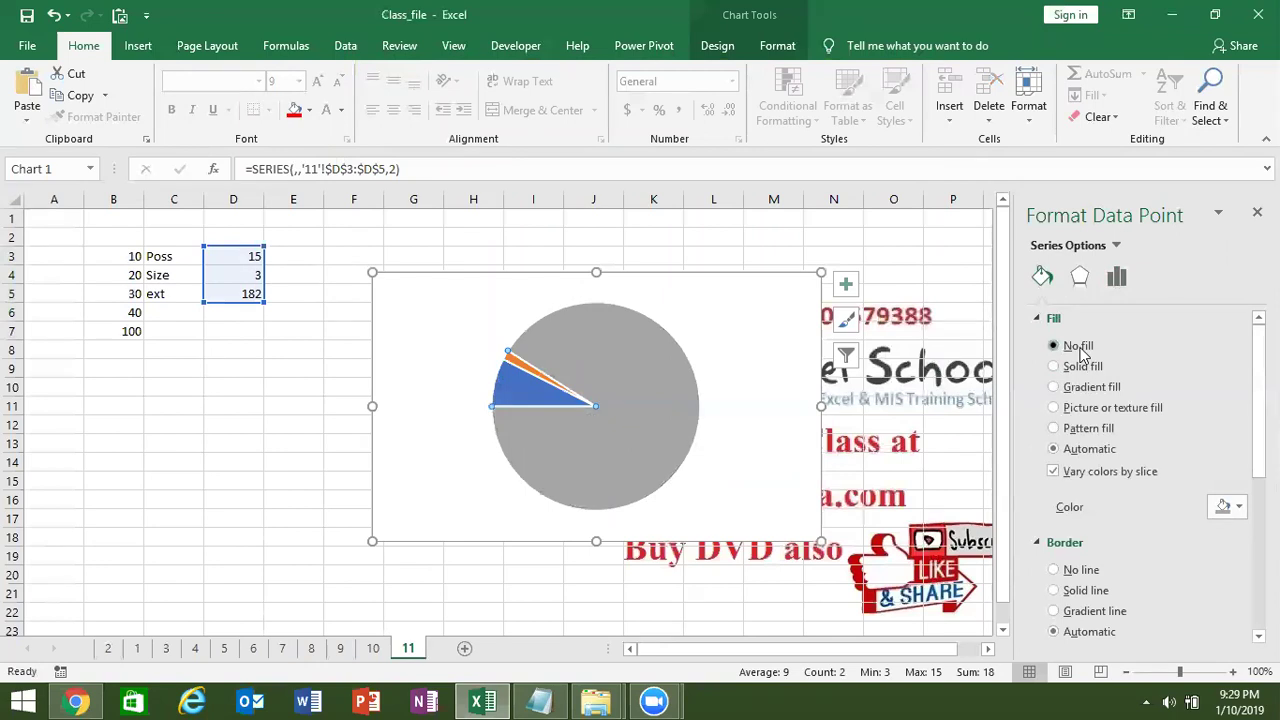
# - Give the pie's blue 15 slice no fill and preview the gauge
pyautogui.click(528, 382)
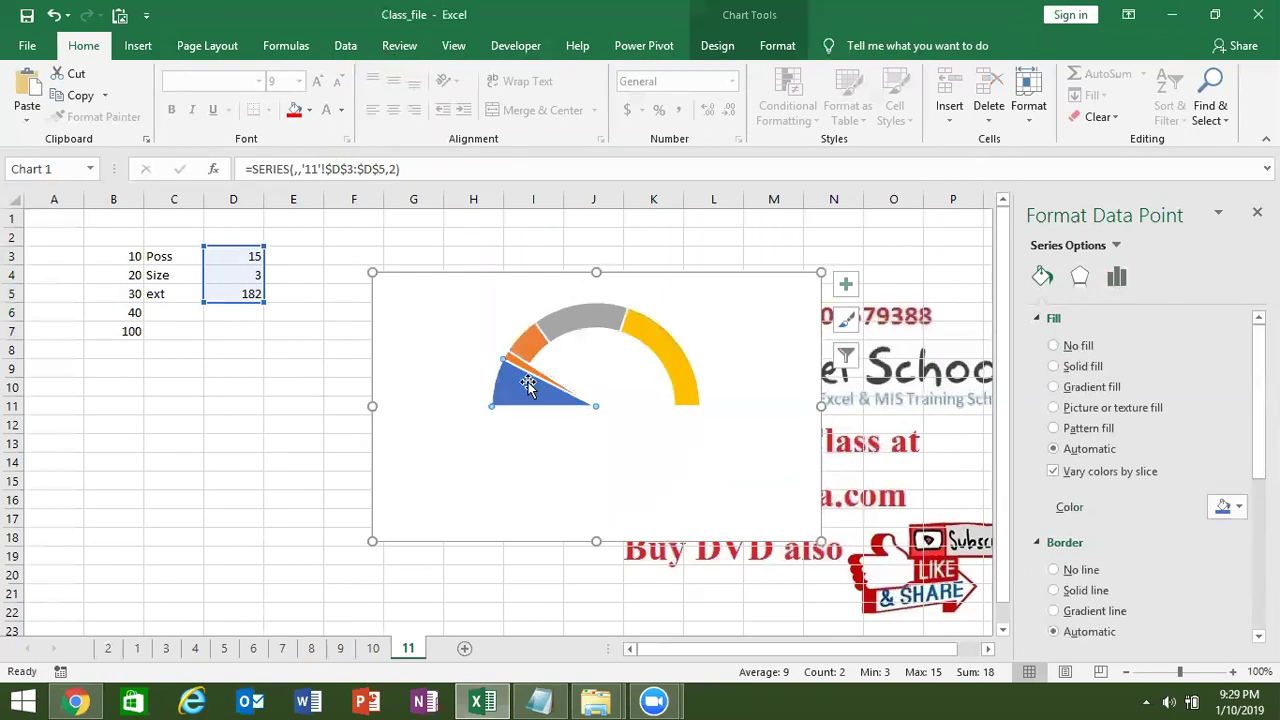
pyautogui.click(1070, 347)
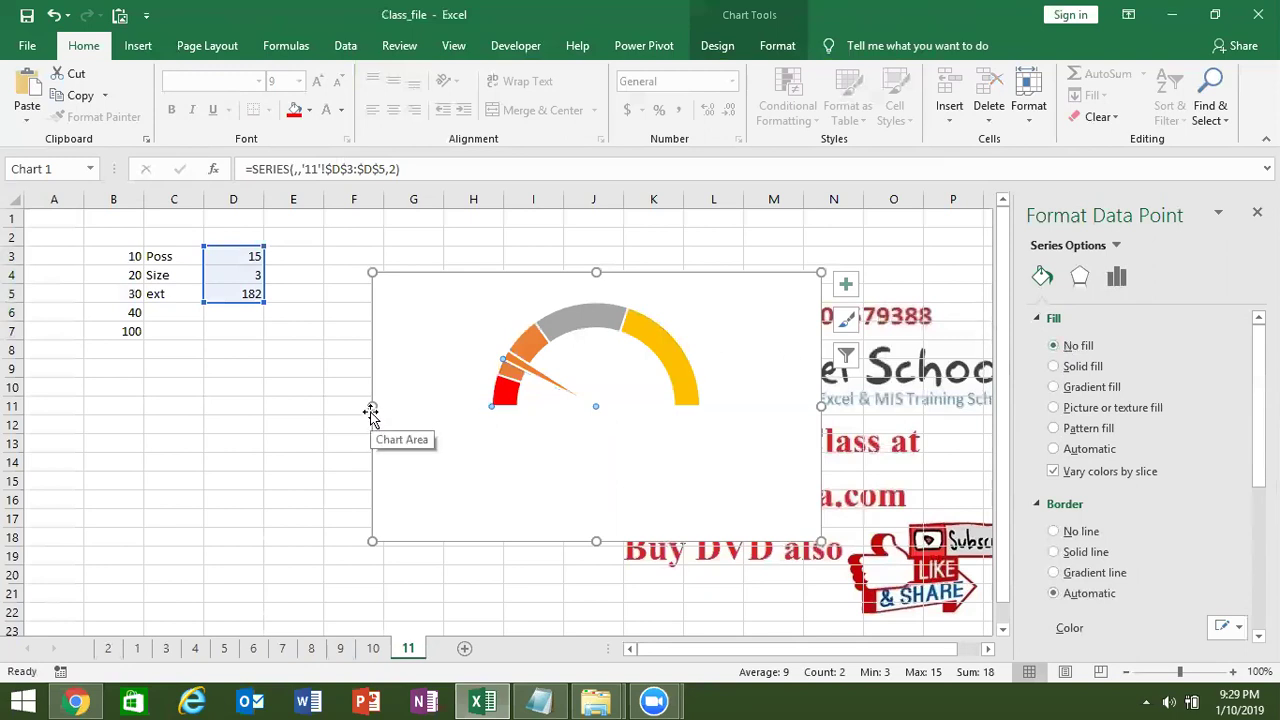
pyautogui.click(308, 390)
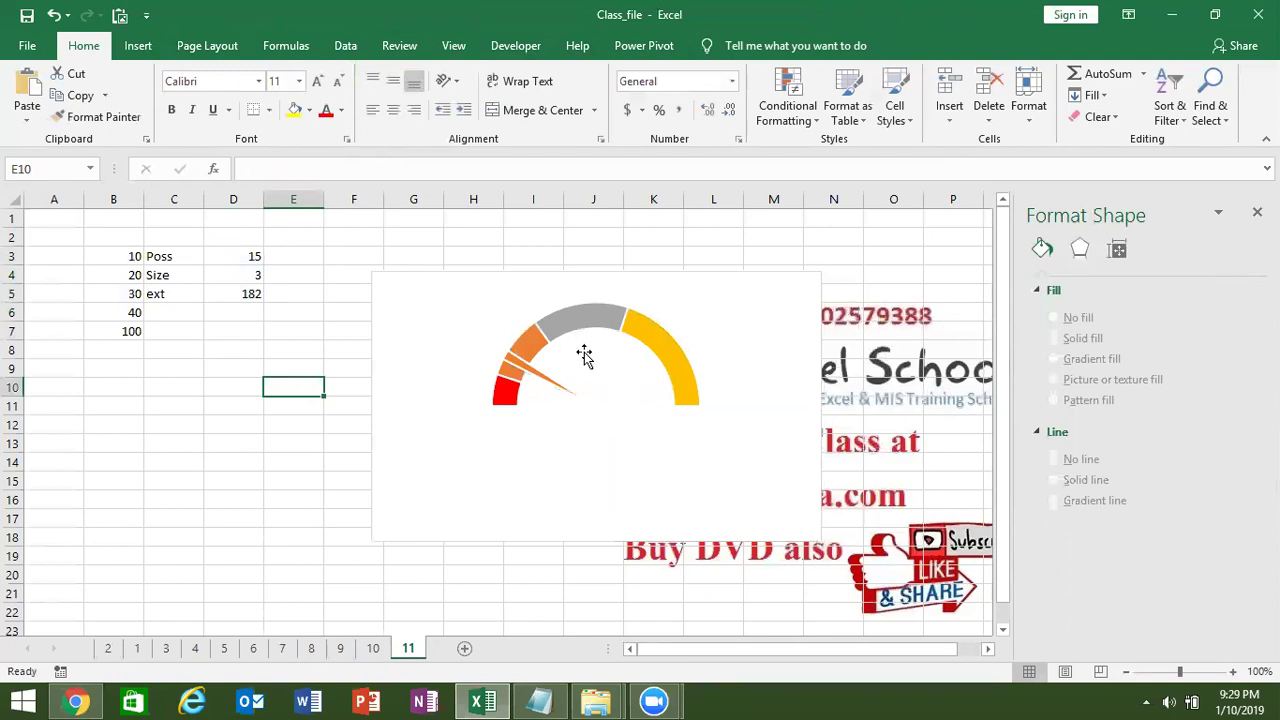
# - Set the pie series border to No line, leaving the thin orange needle
pyautogui.click(535, 376)
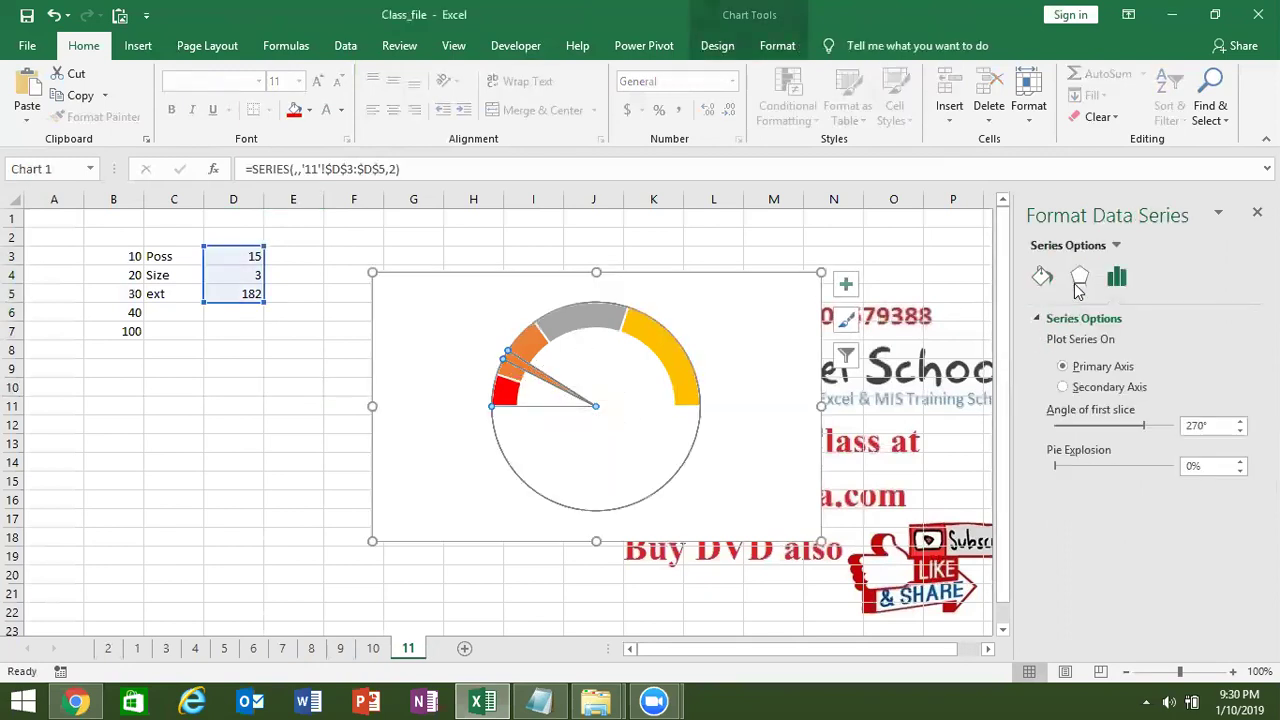
pyautogui.click(1043, 280)
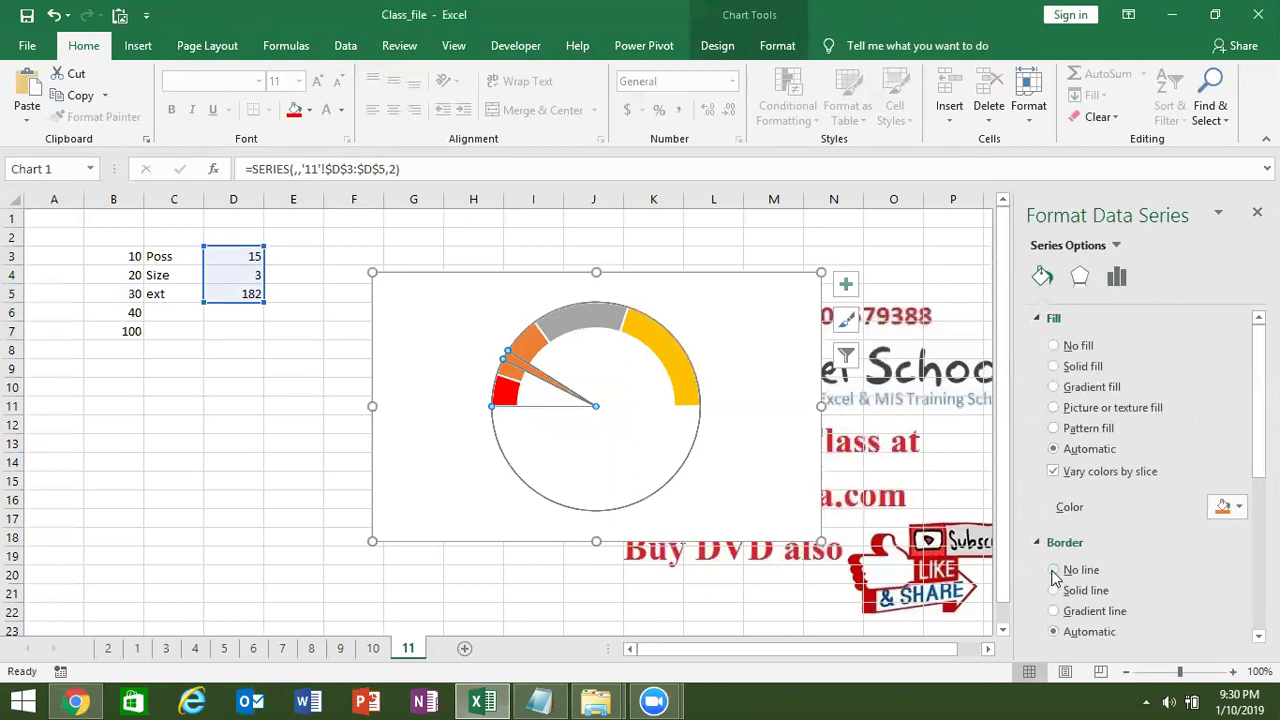
pyautogui.click(1053, 570)
pyautogui.click(470, 462)
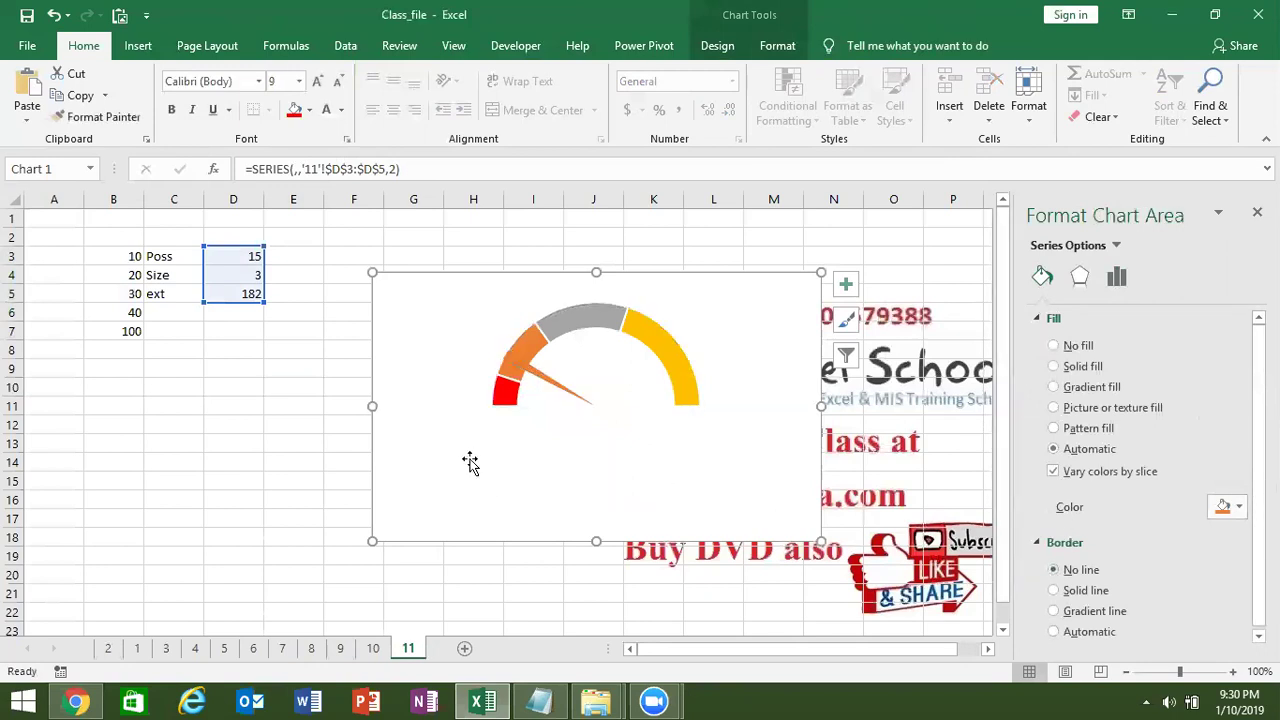
pyautogui.click(537, 373)
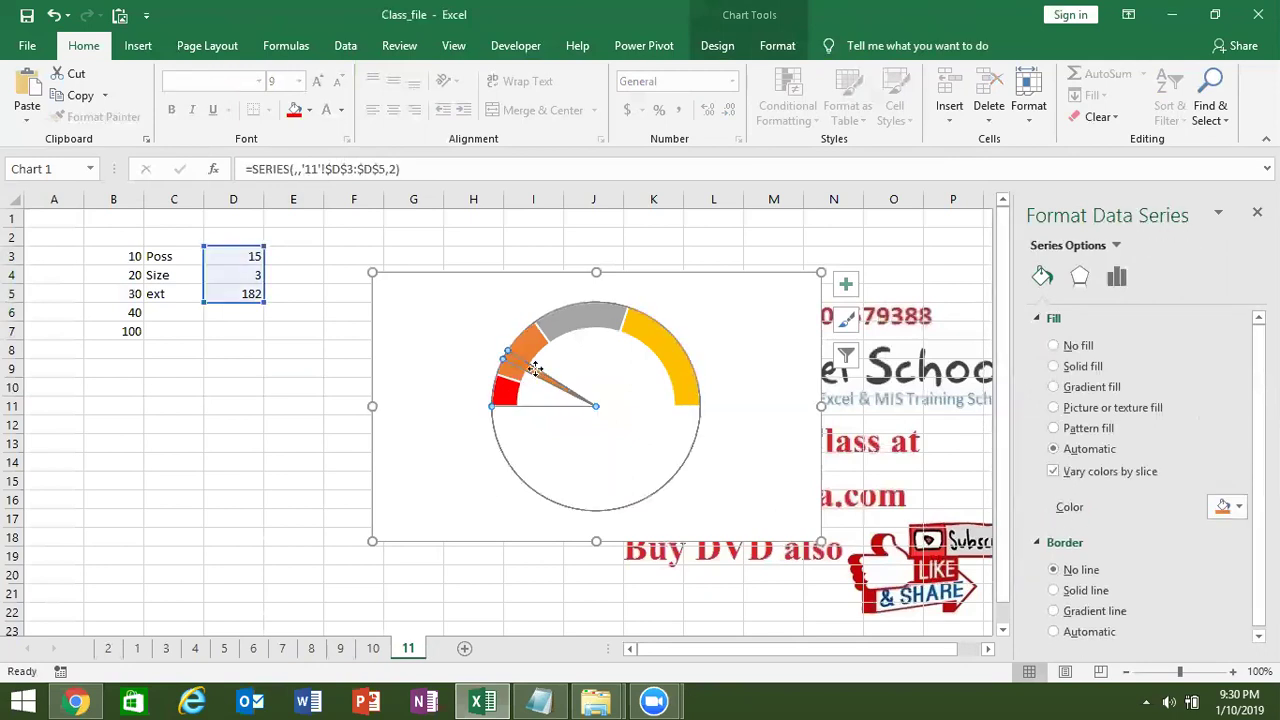
pyautogui.click(537, 370)
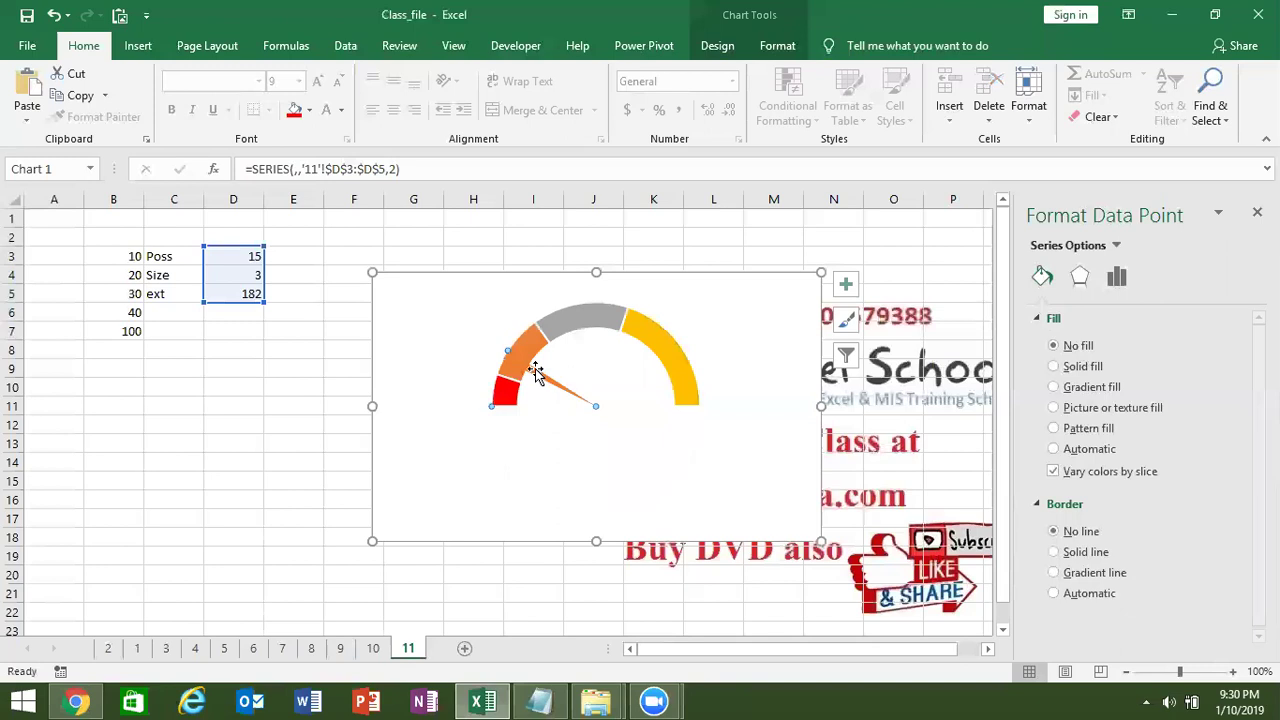
# - Undo the red fill on the needle slice and give it a solid black fill instead
pyautogui.click(1062, 372)
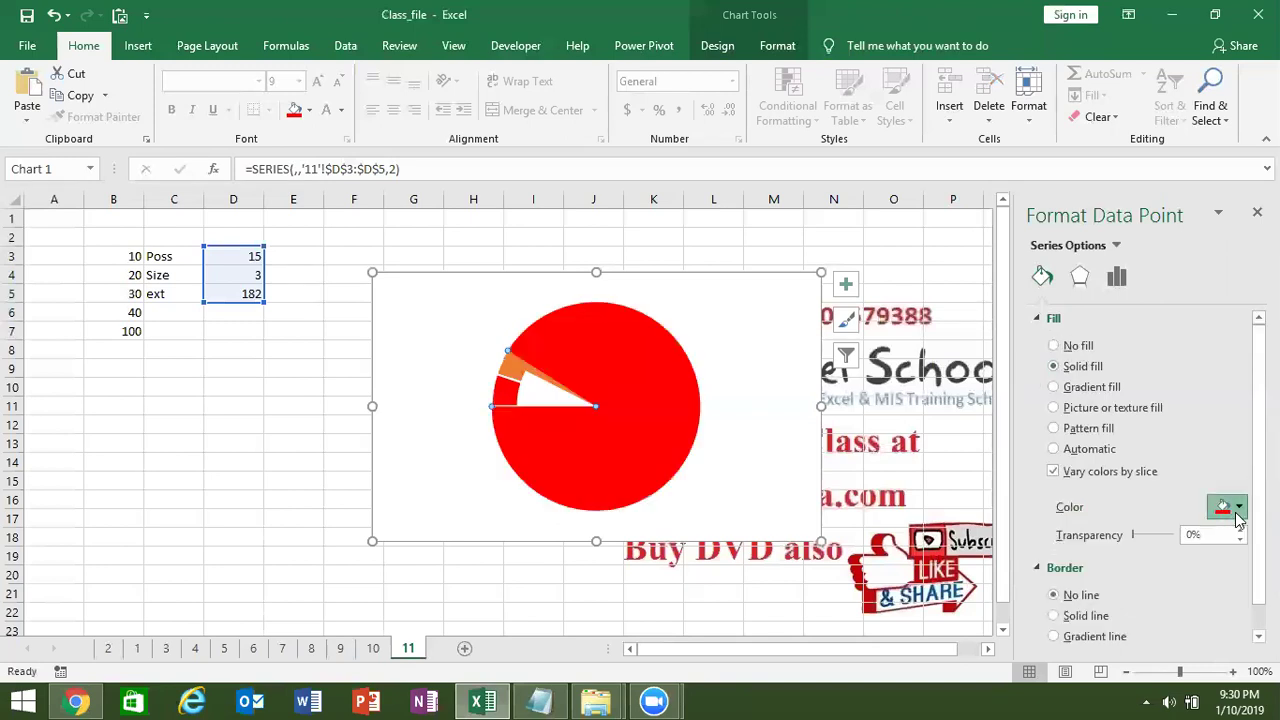
pyautogui.click(1238, 508)
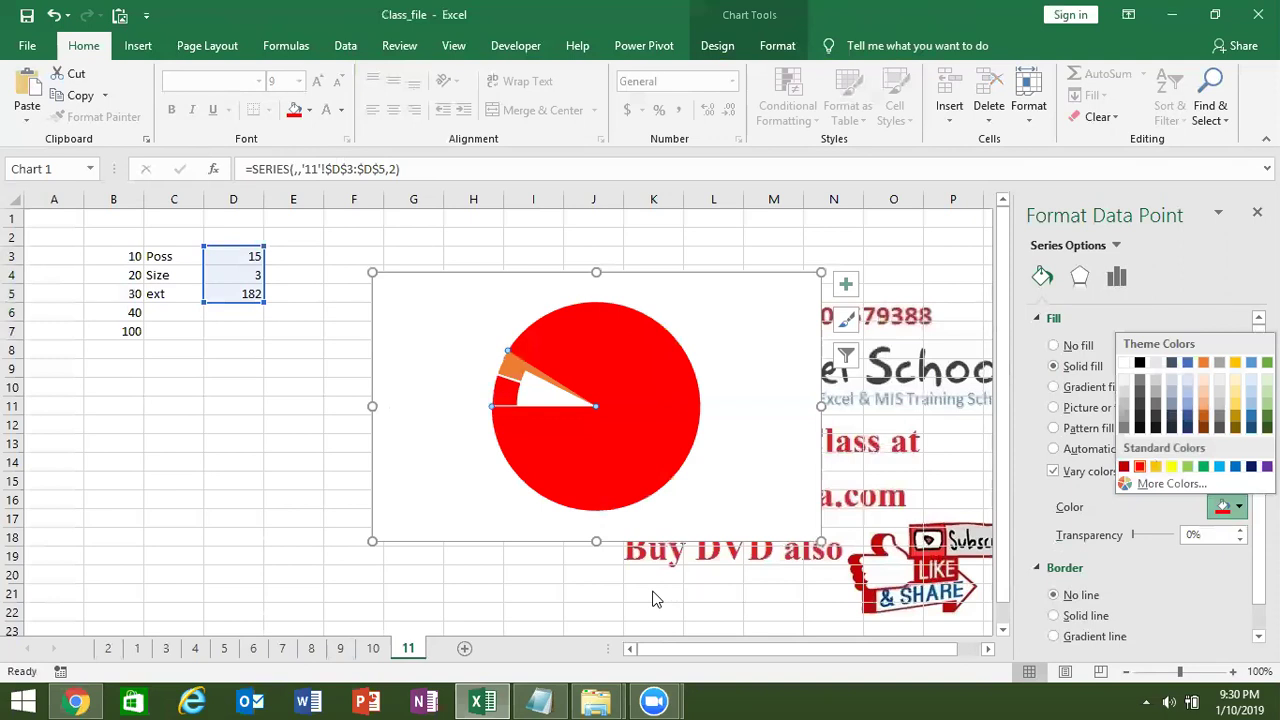
pyautogui.click(619, 565)
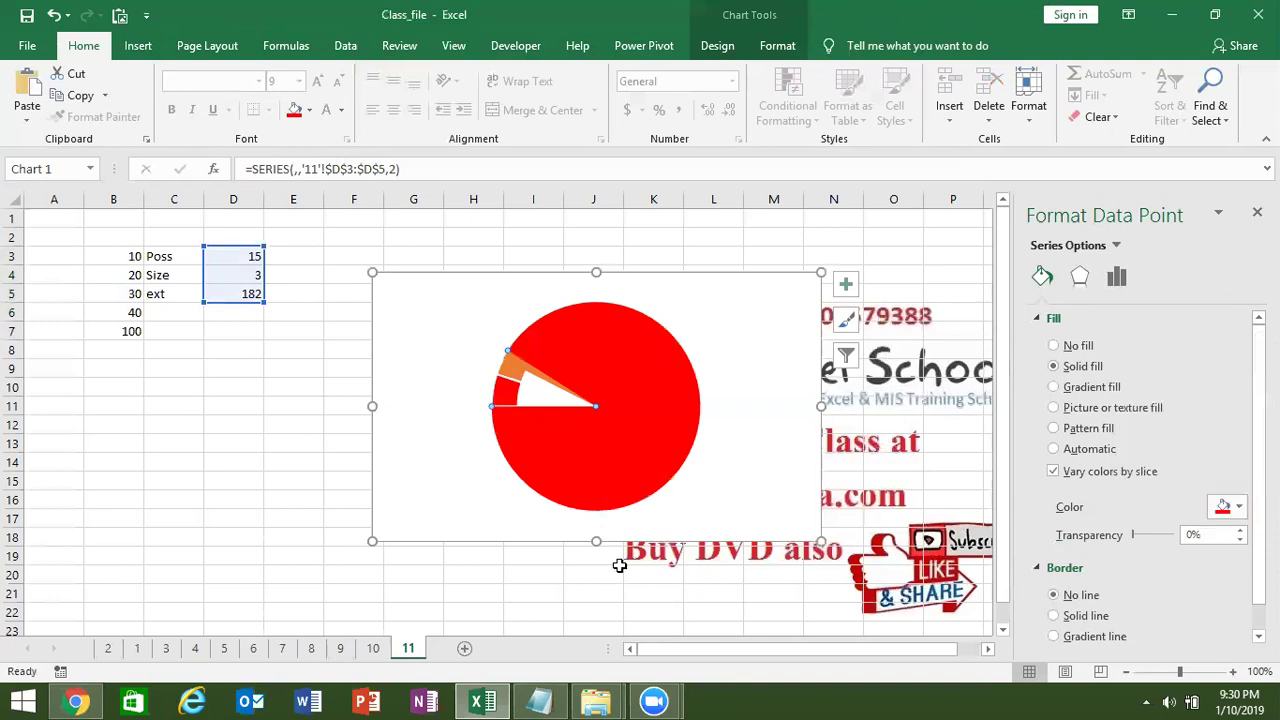
pyautogui.click(619, 565)
pyautogui.hotkey('ctrl', 'z')
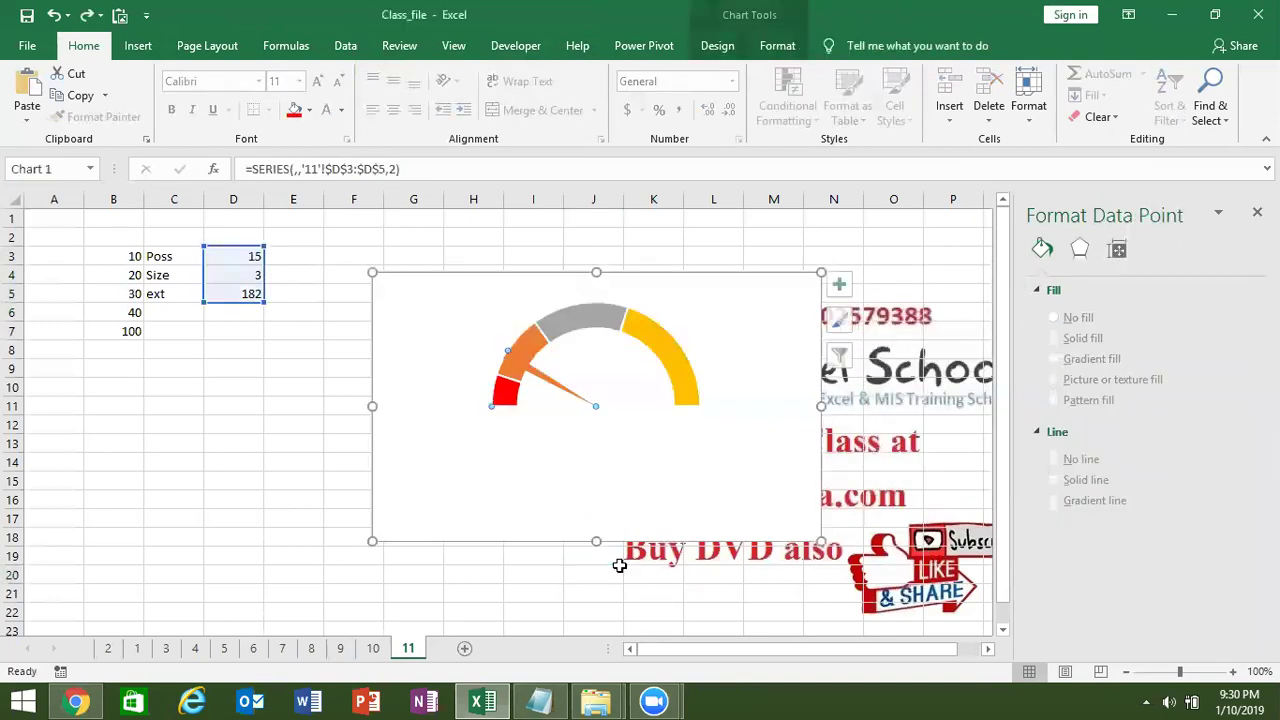
pyautogui.click(525, 369)
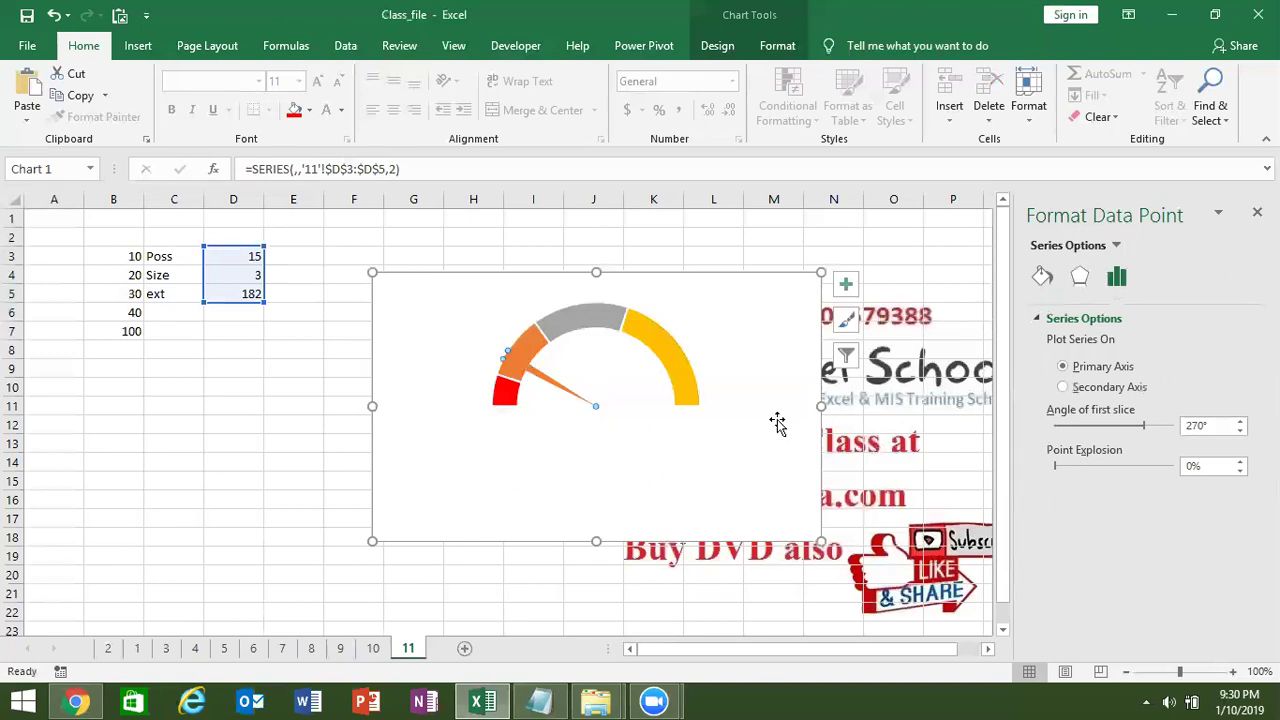
pyautogui.click(1043, 280)
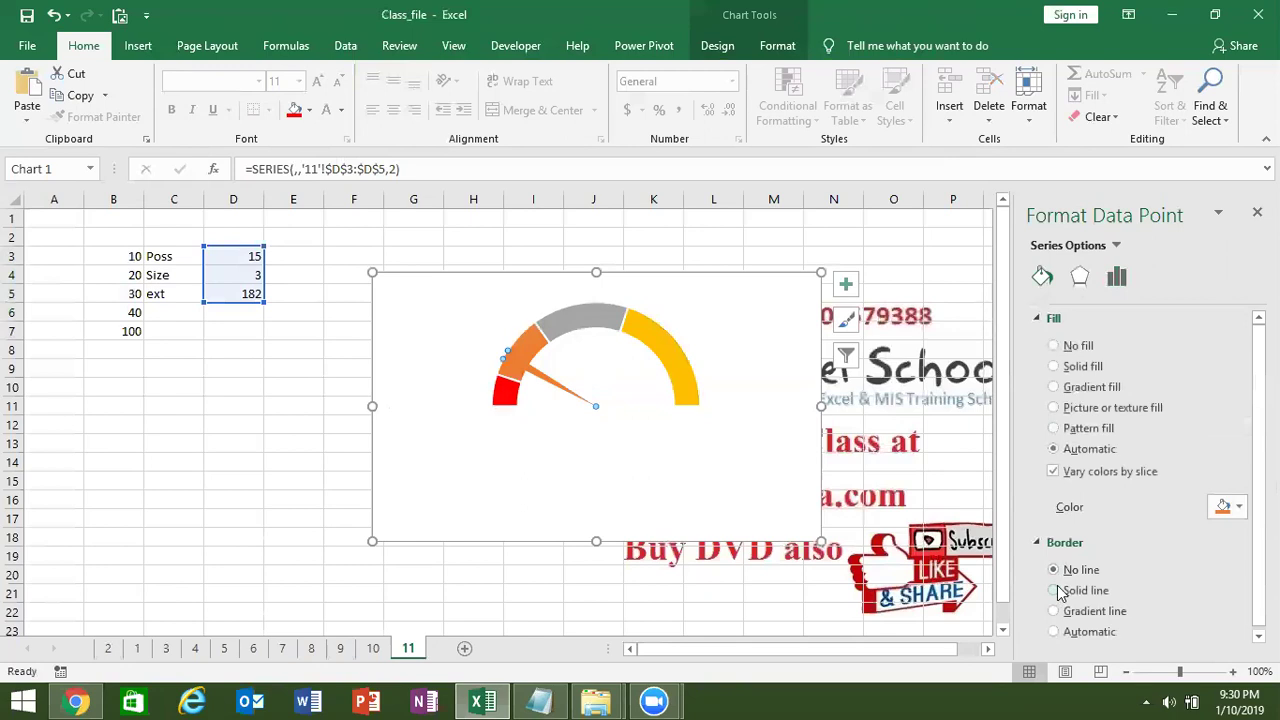
pyautogui.click(1065, 368)
pyautogui.click(1230, 507)
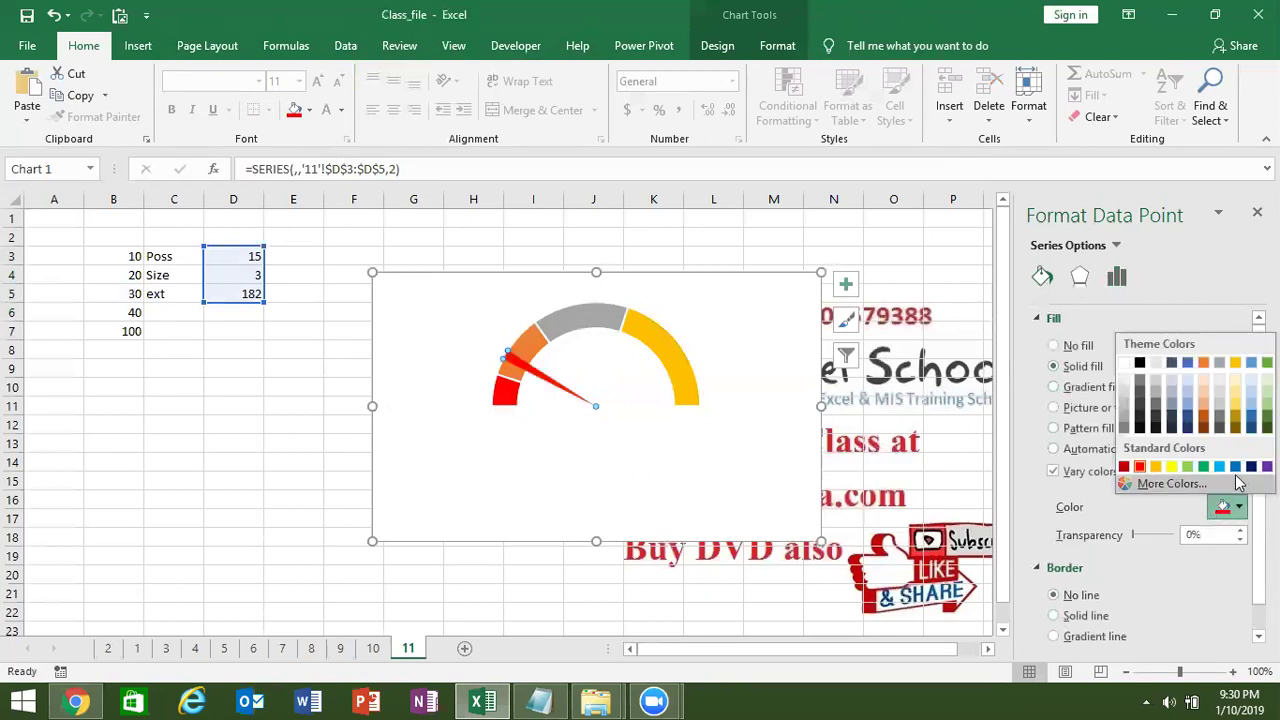
pyautogui.click(1139, 364)
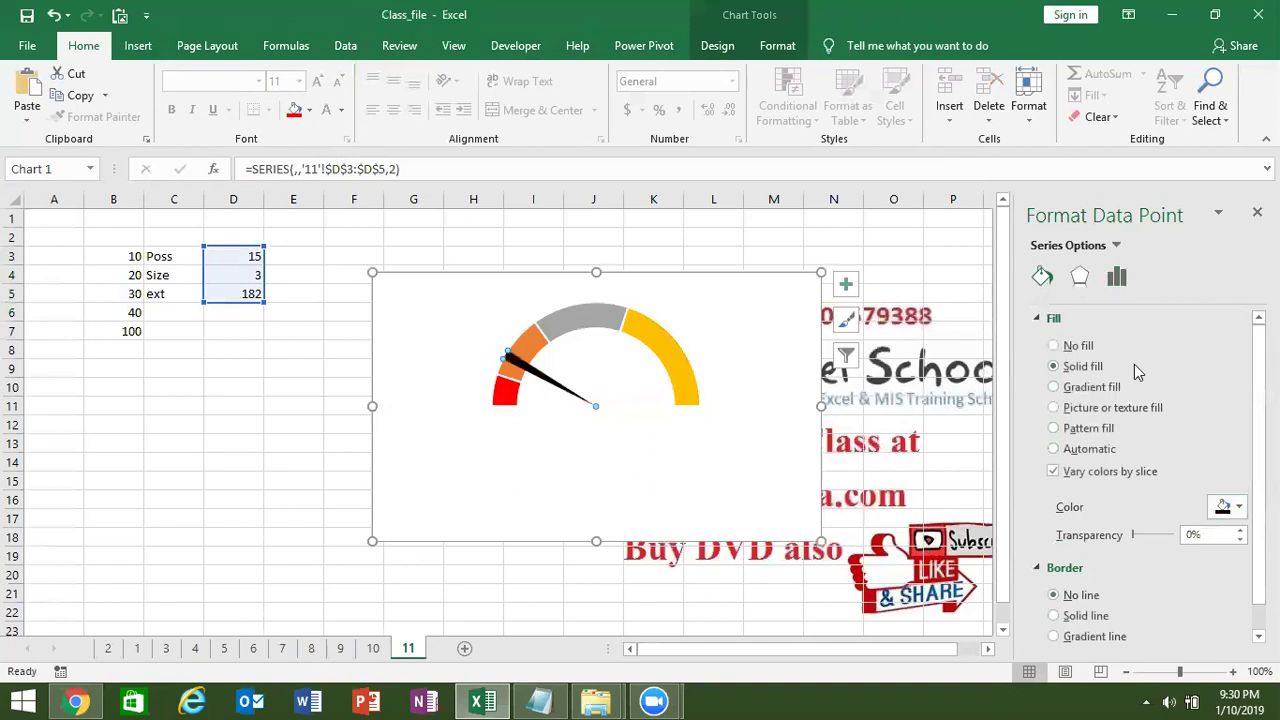
pyautogui.click(823, 468)
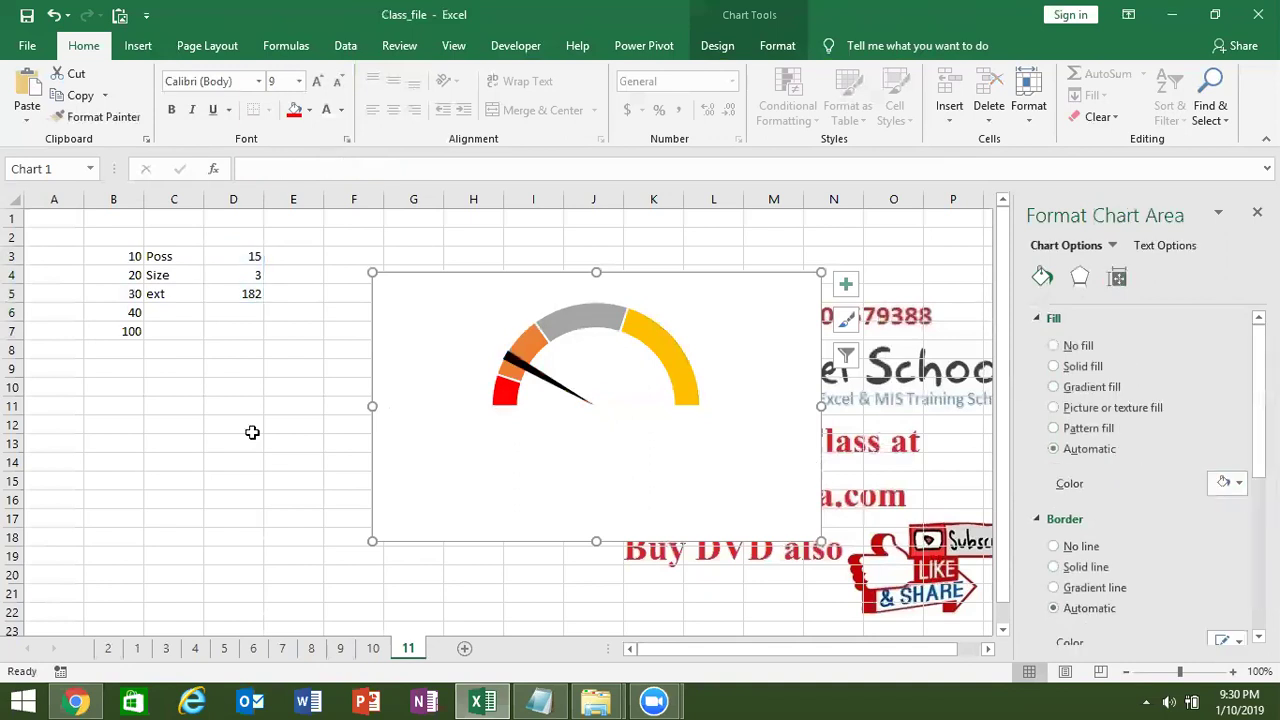
# - Thin the needle by changing Size in D4 from 2 to 1
pyautogui.click(229, 259)
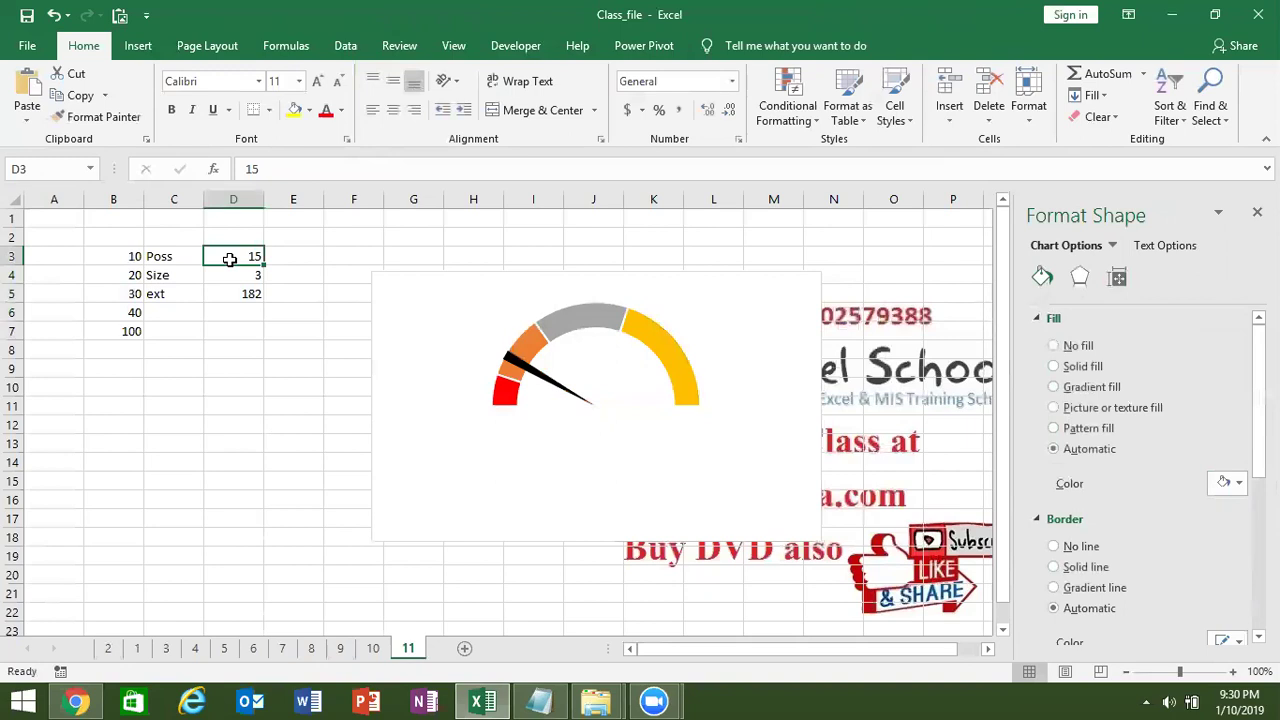
pyautogui.click(229, 280)
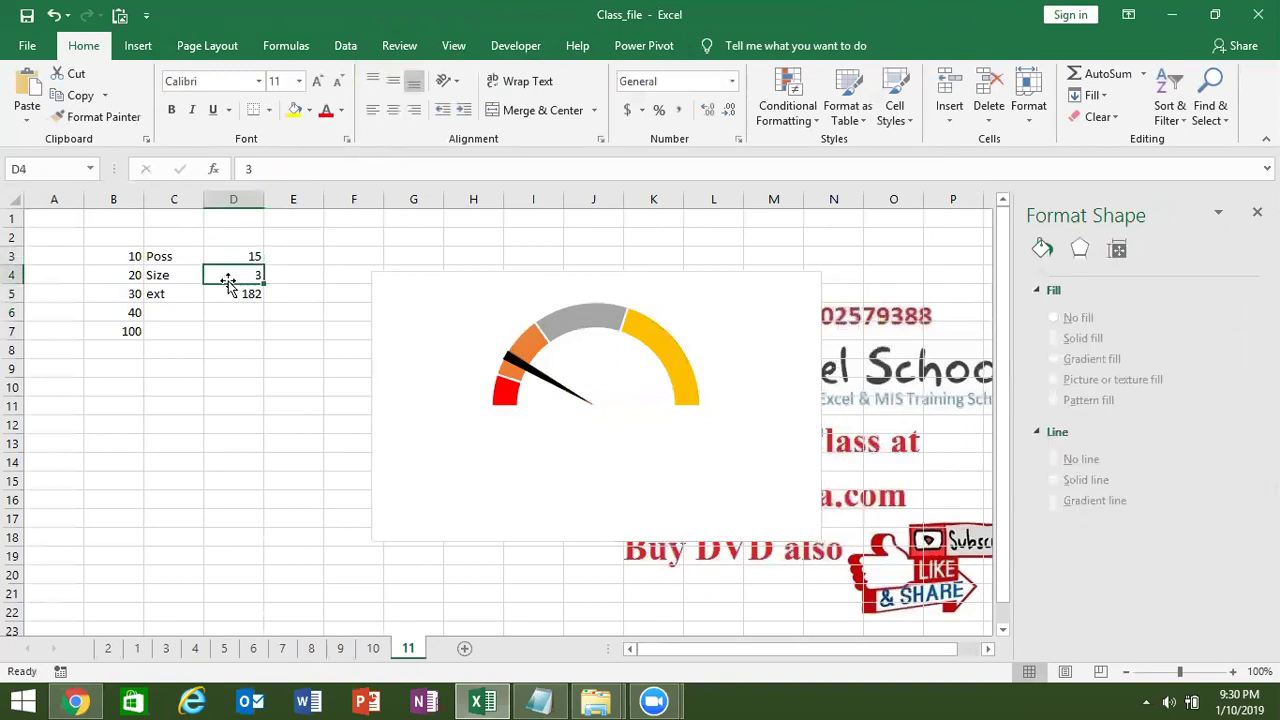
pyautogui.doubleClick(229, 280)
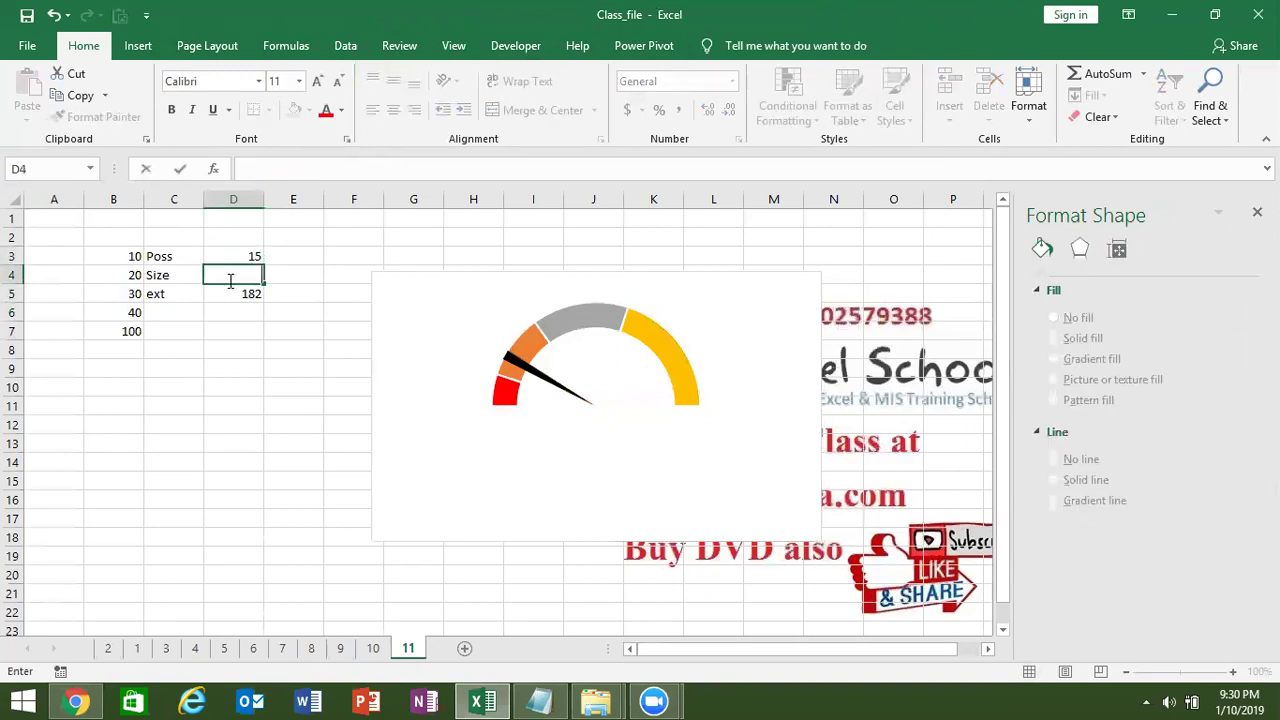
pyautogui.write('2')
pyautogui.press('Return')
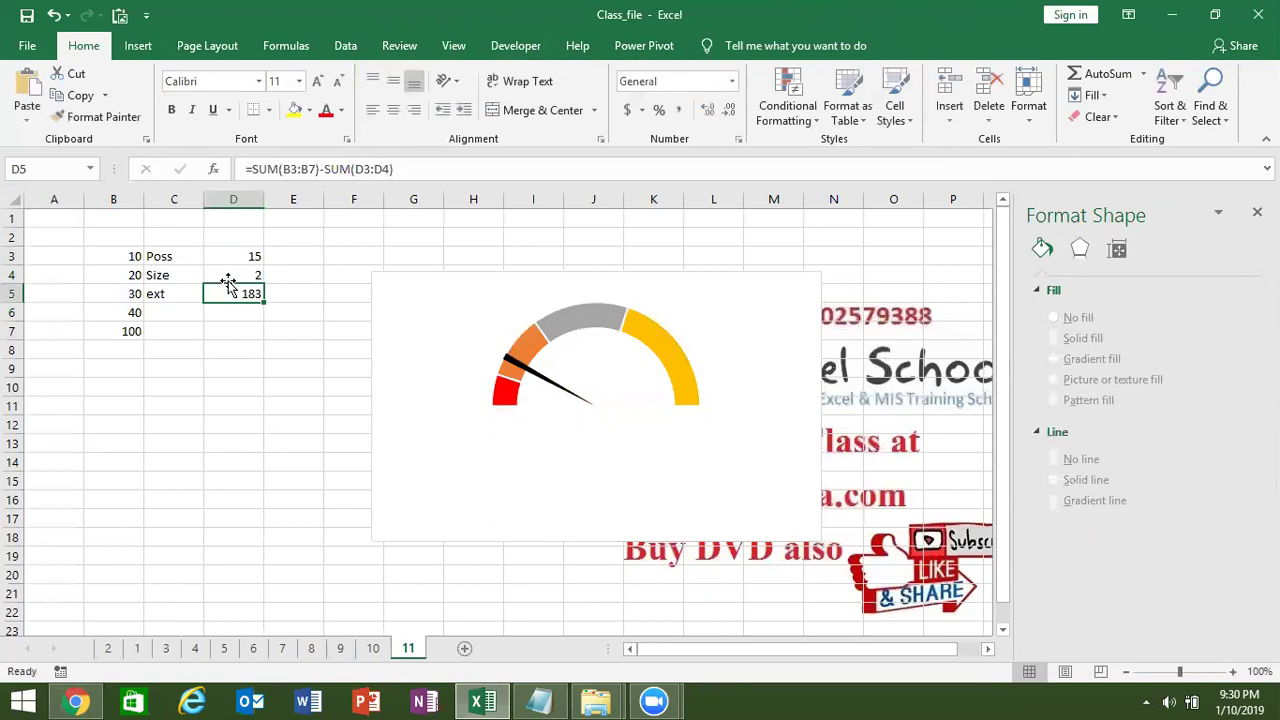
pyautogui.click(229, 280)
pyautogui.write('1')
pyautogui.press('Return')
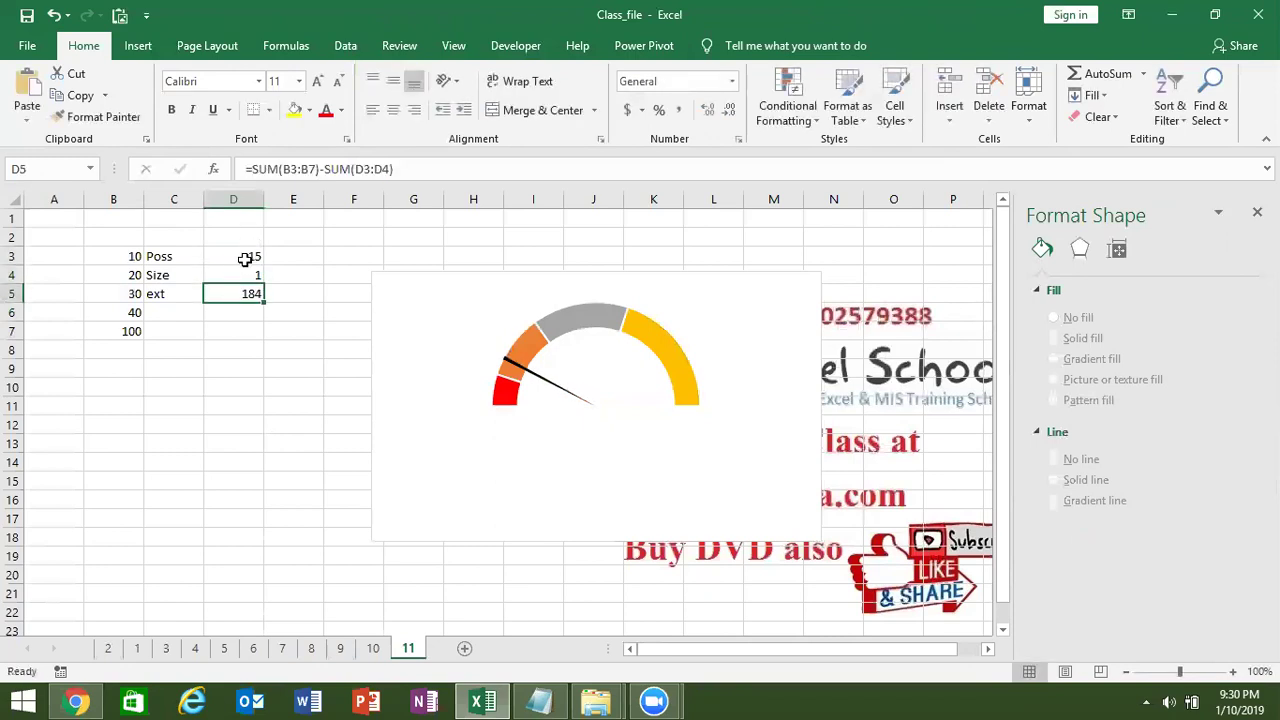
# - Try Poss values 20 and 30 in D3, settle on 50, then select B3:B5
pyautogui.click(244, 259)
pyautogui.write('20')
pyautogui.press('Return')
pyautogui.click(244, 259)
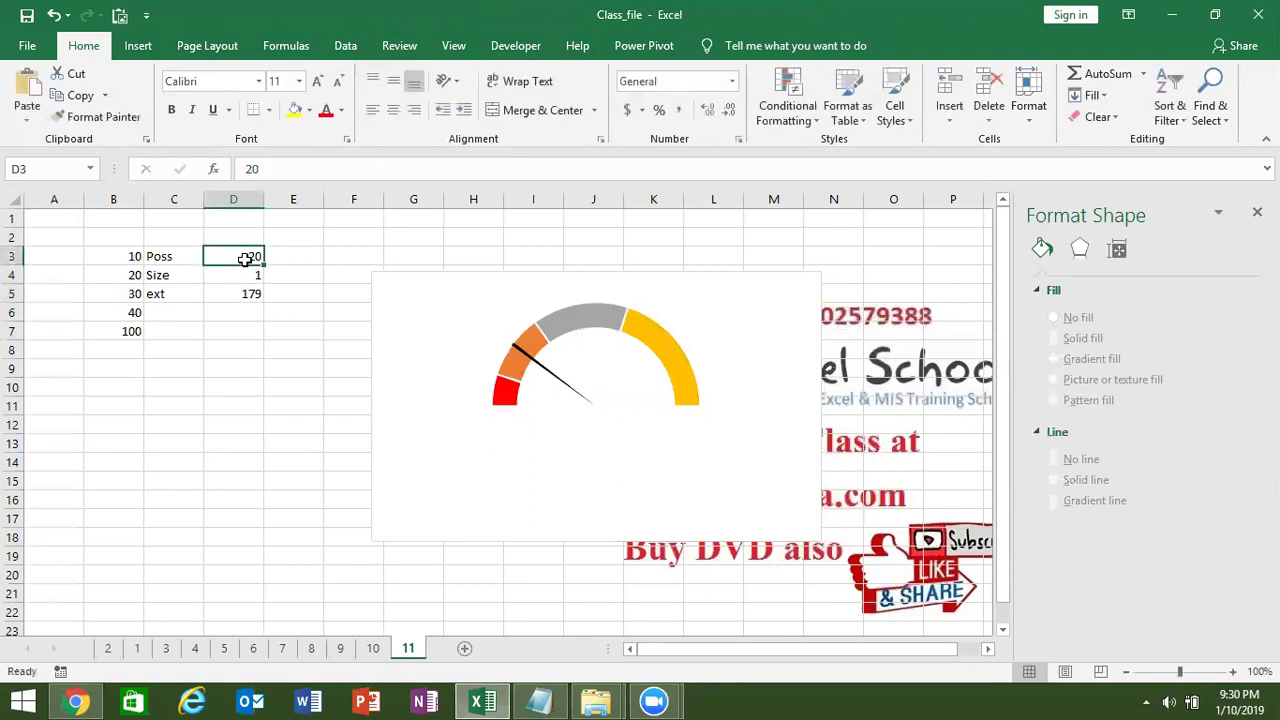
pyautogui.write('30')
pyautogui.press('Return')
pyautogui.click(245, 259)
pyautogui.write('50')
pyautogui.press('Return')
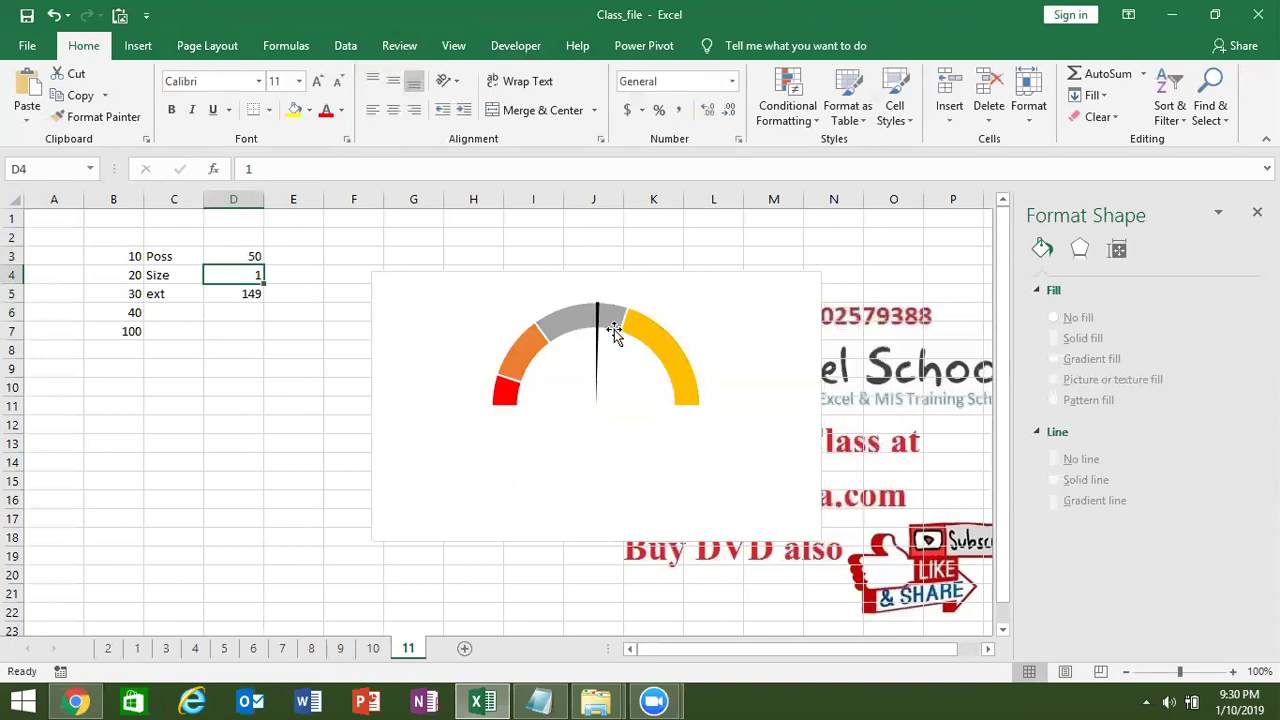
pyautogui.moveTo(610, 322)
pyautogui.moveTo(134, 293); pyautogui.dragTo(128, 257)
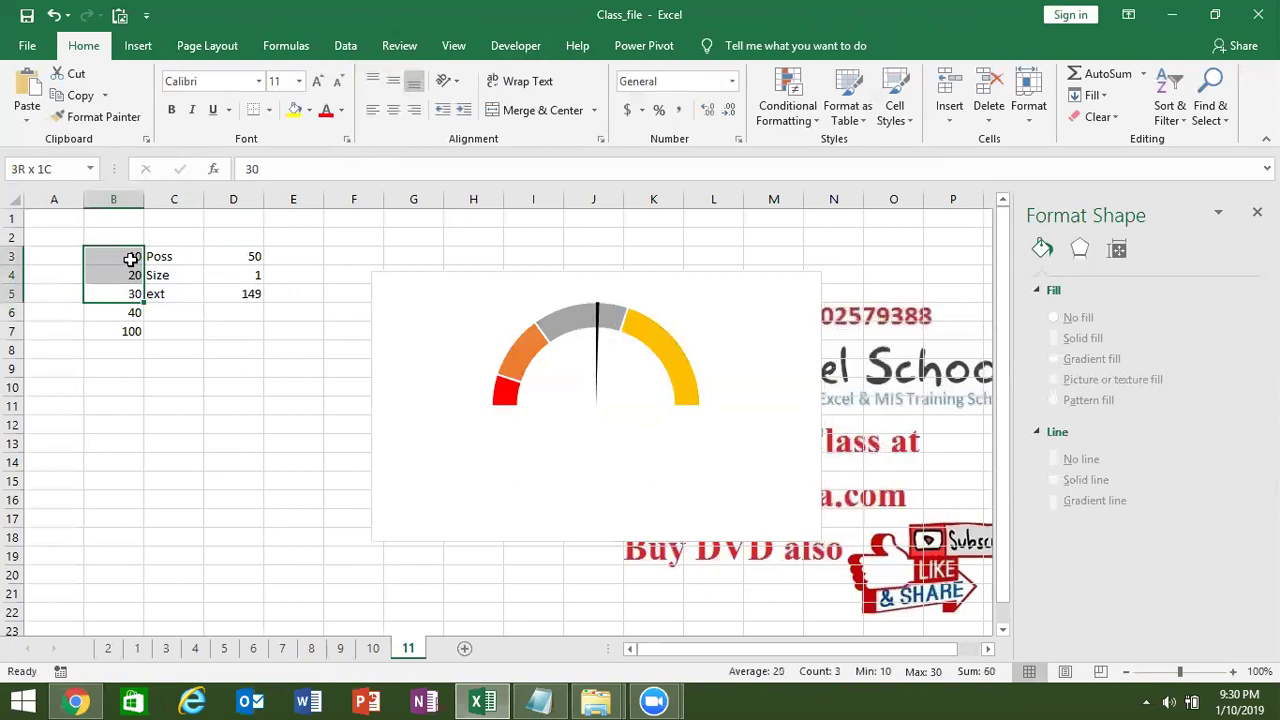
# - Select the gauge and its red slice, deselect via D13, then bring Chrome's LinkedIn results forward
pyautogui.click(503, 395)
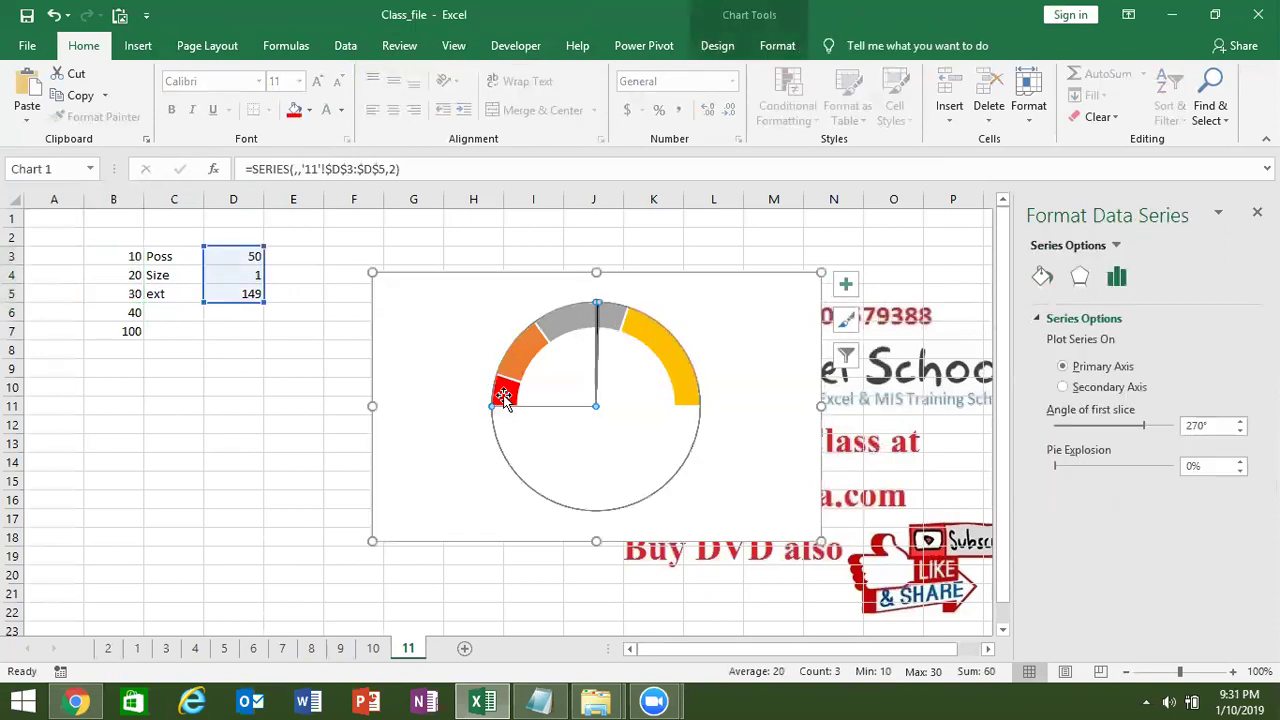
pyautogui.click(506, 397)
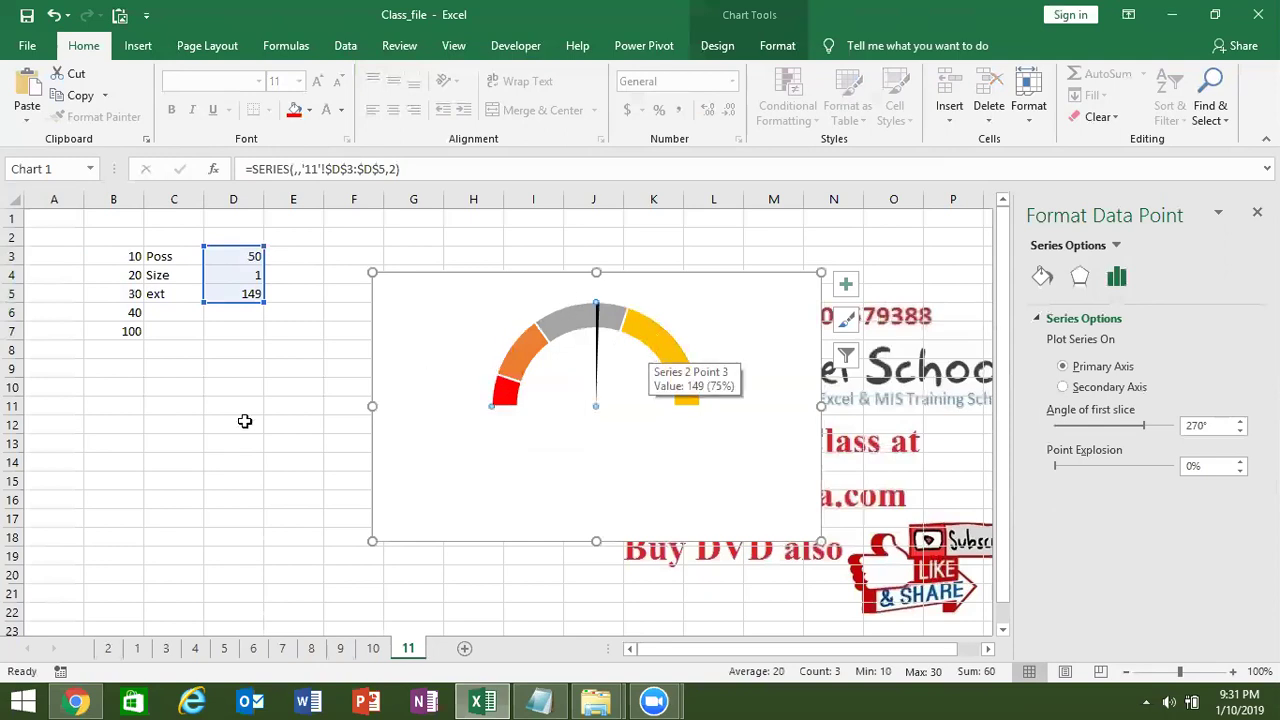
pyautogui.click(211, 441)
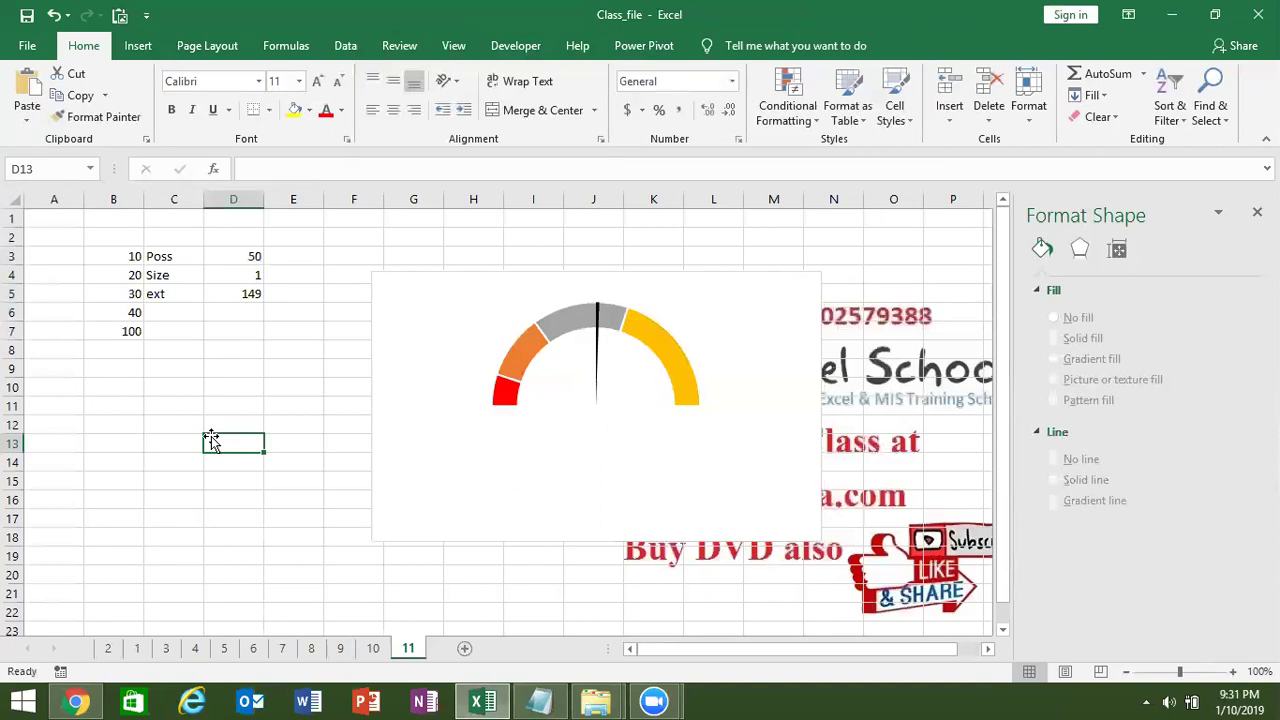
pyautogui.click(75, 702)
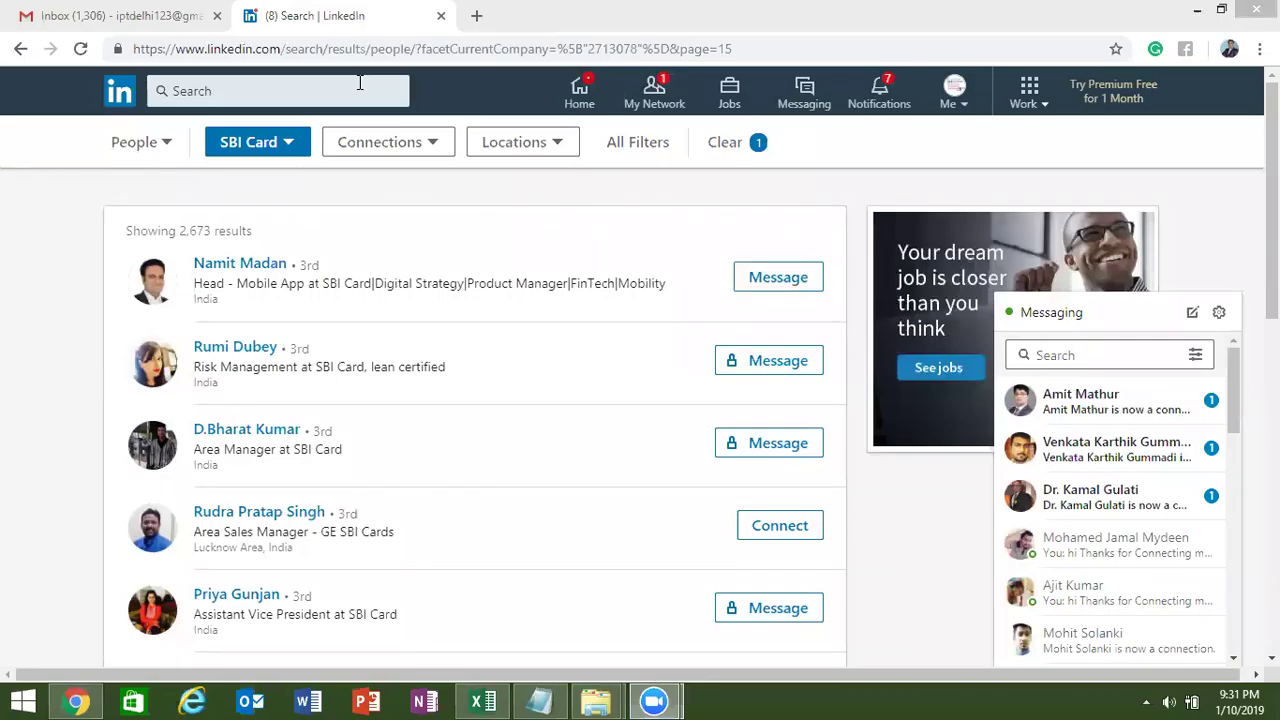
# - In a new tab, go to google.com and search the 'dashboard excel' suggestion
pyautogui.click(476, 15)
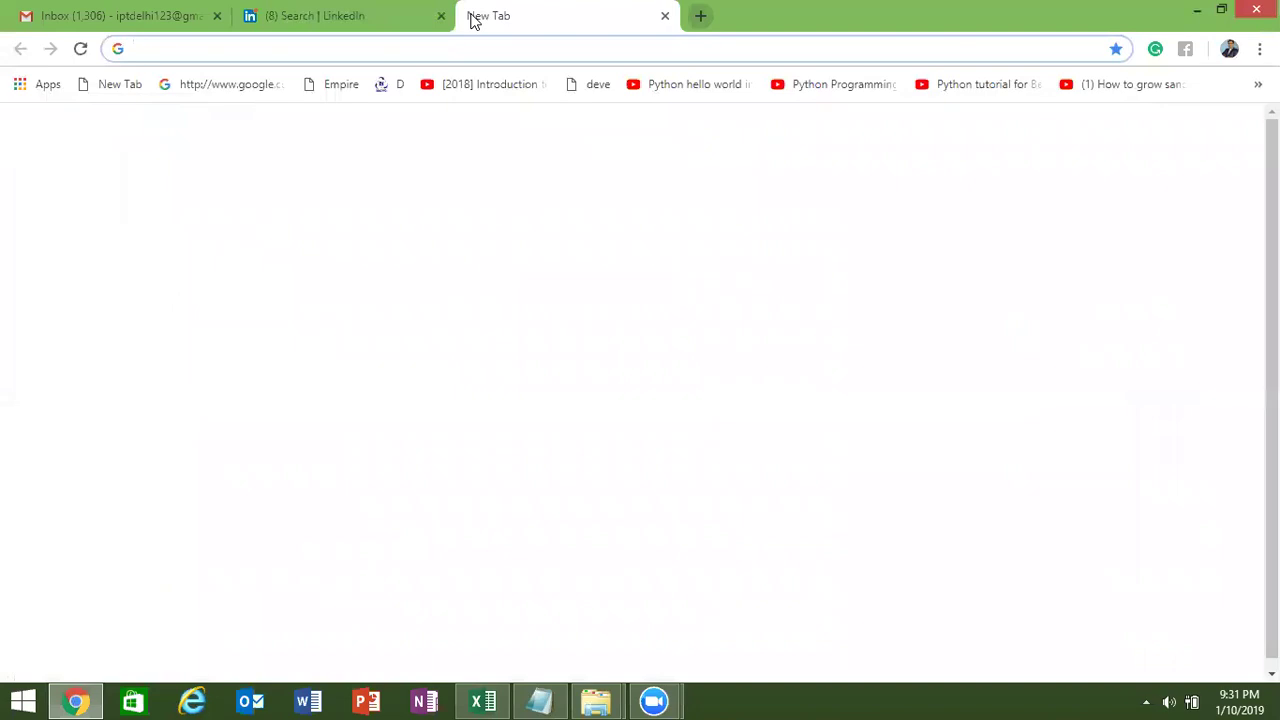
pyautogui.write('foo')
pyautogui.press('BackSpace')
pyautogui.press('BackSpace')
pyautogui.press('BackSpace')
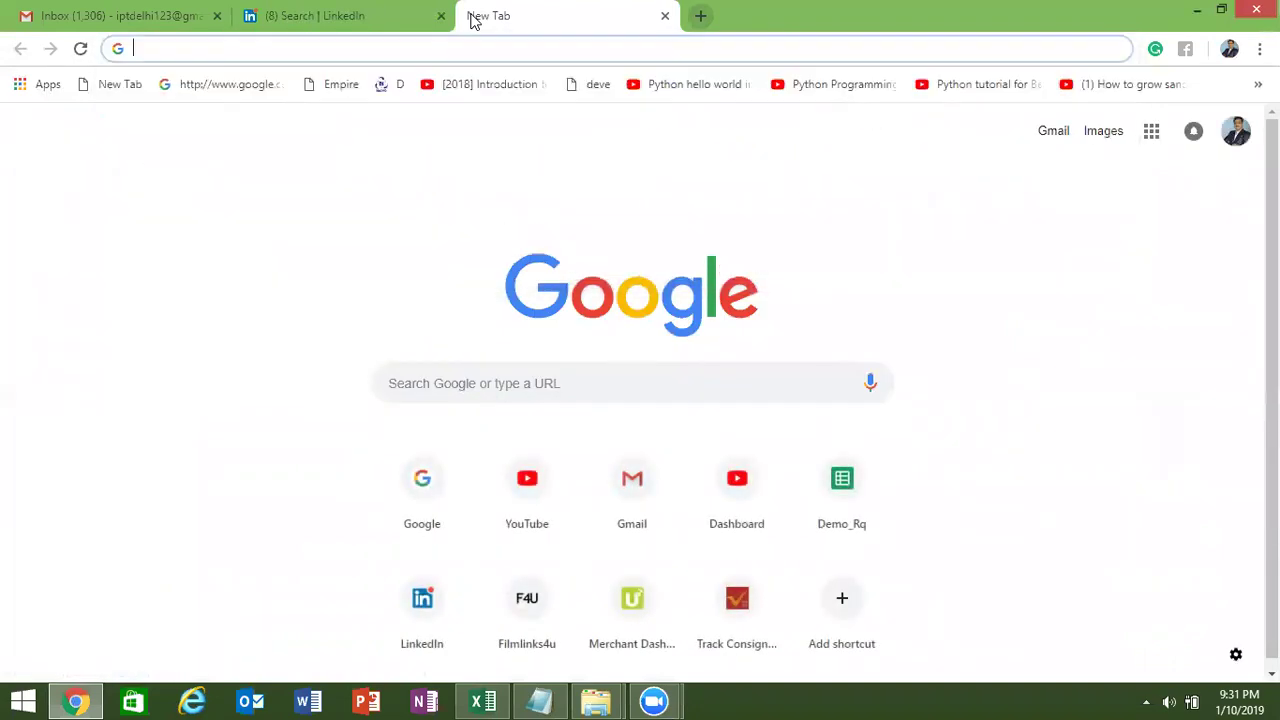
pyautogui.write('google.com')
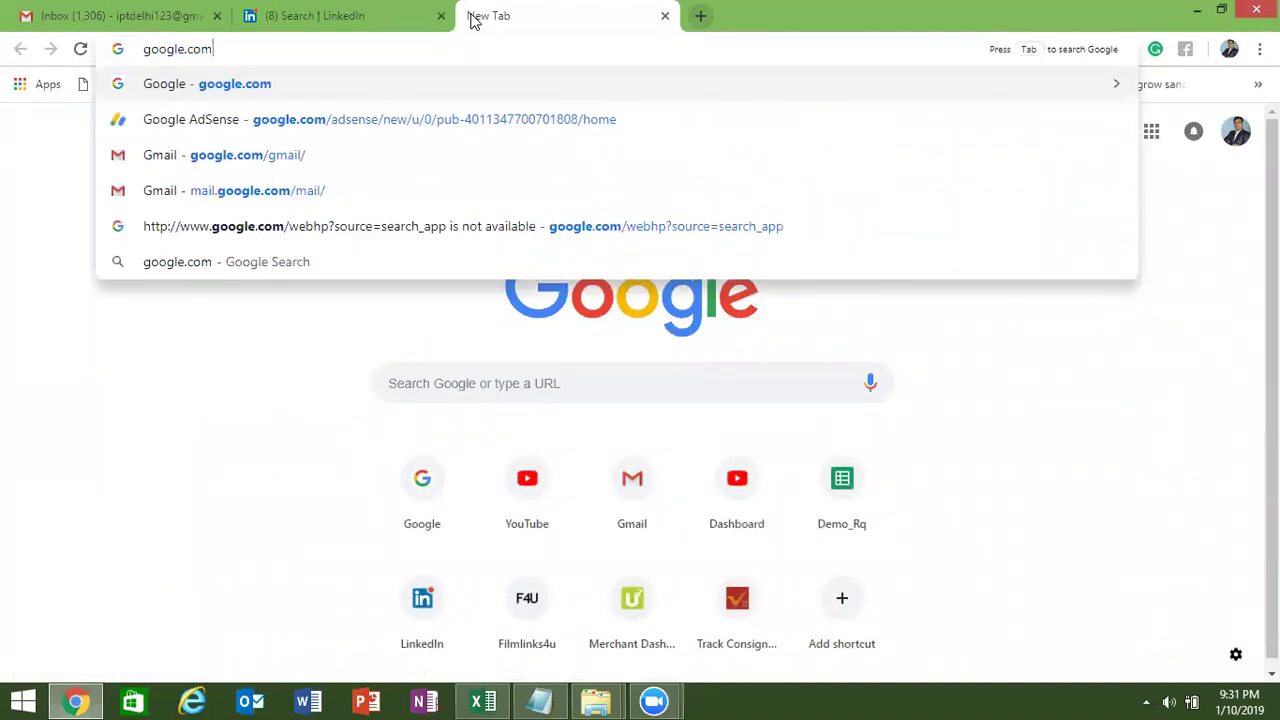
pyautogui.press('Return')
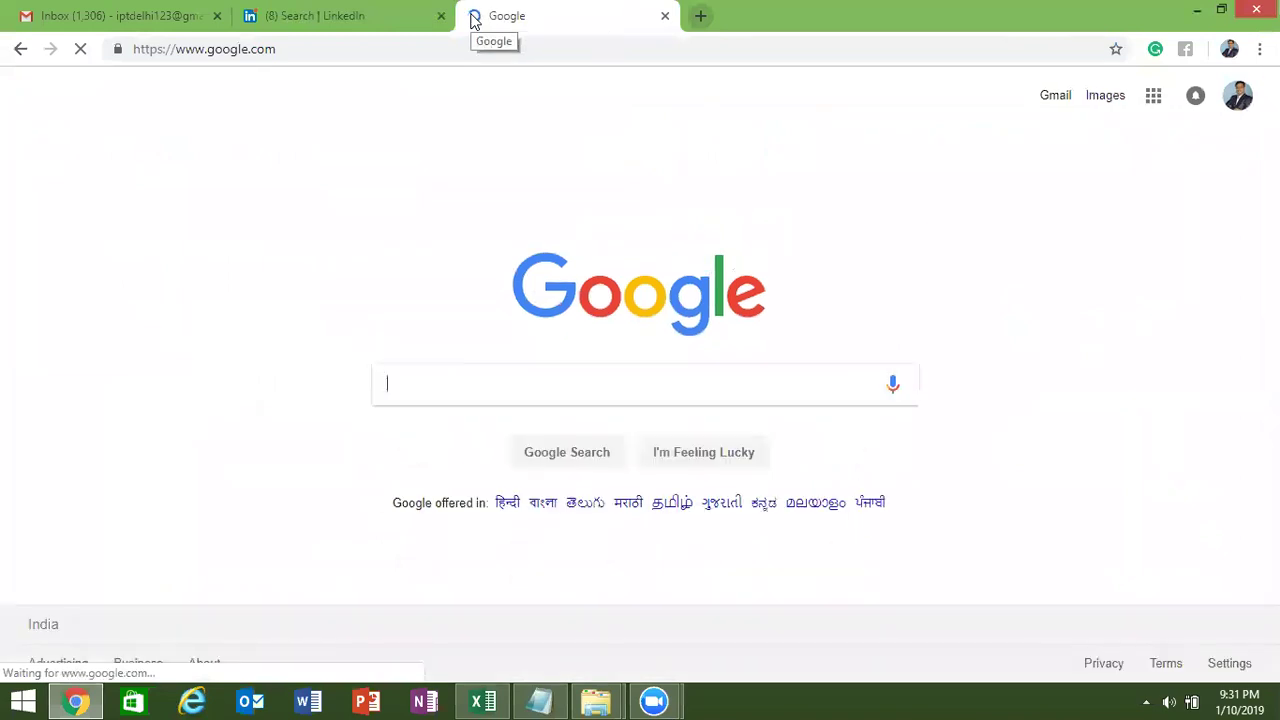
pyautogui.write('das')
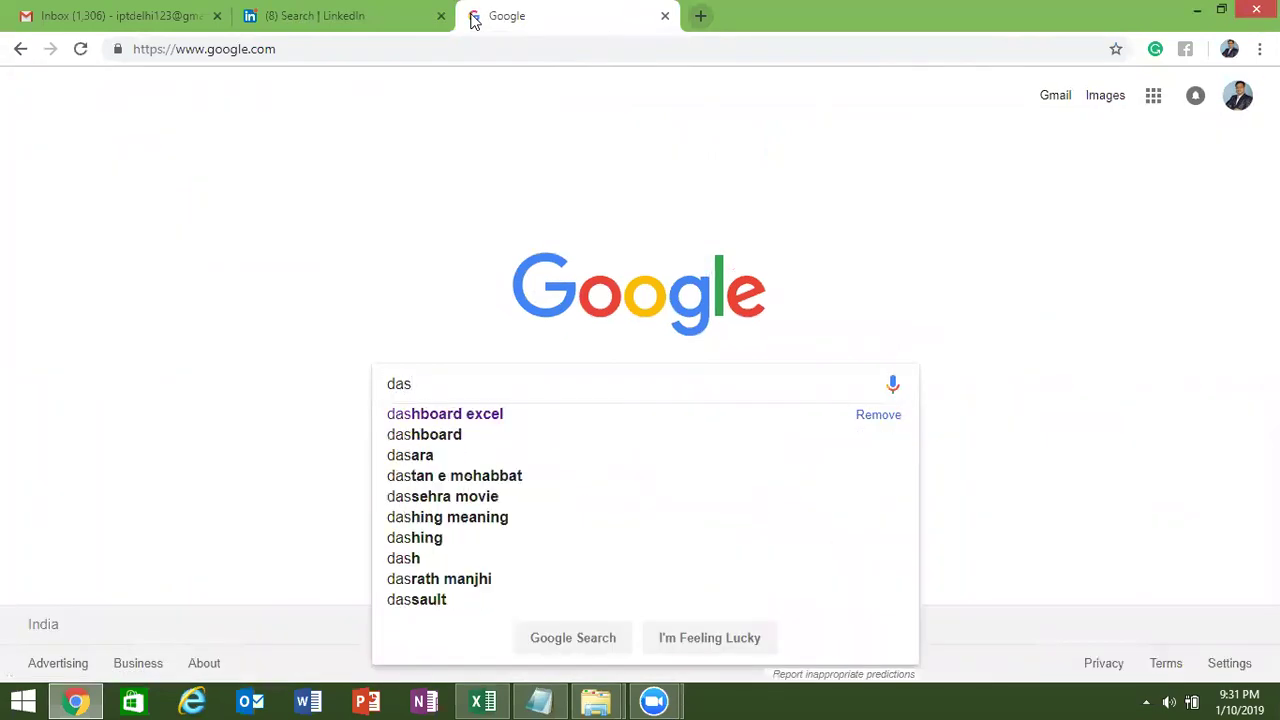
pyautogui.press('Down')
pyautogui.press('Return')
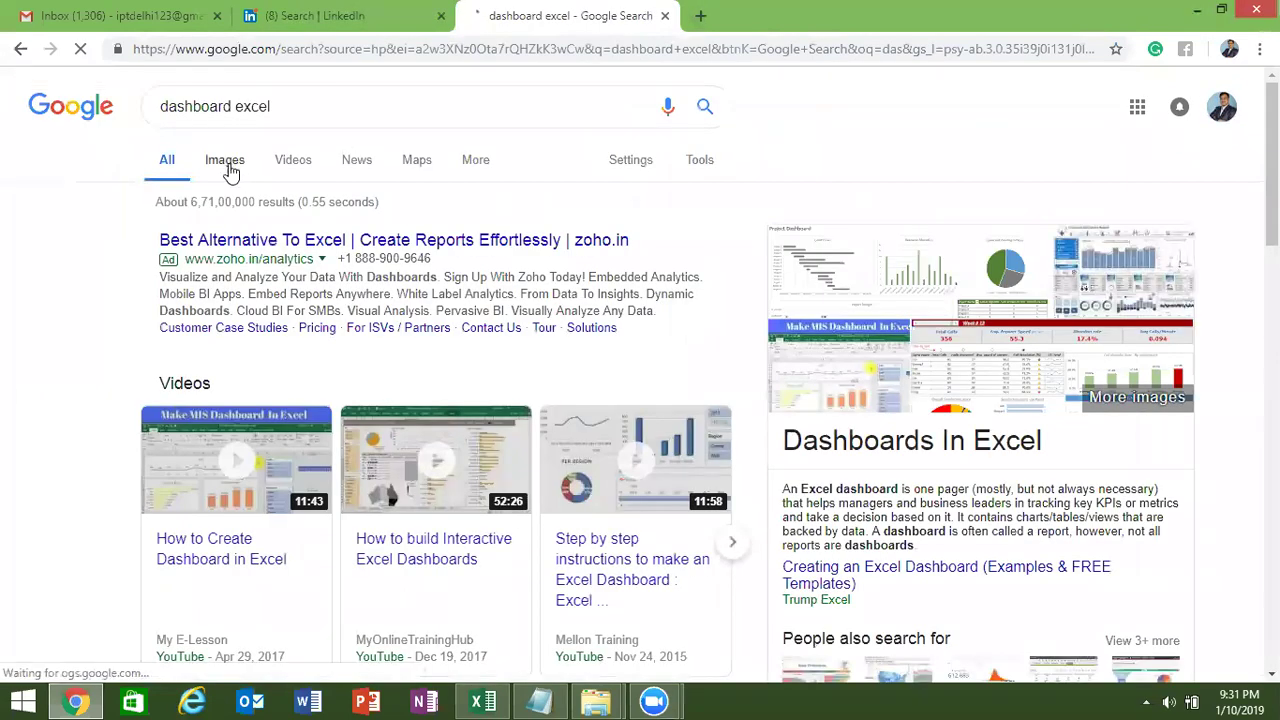
# - Switch to image results for 'dashboard excel' and scroll through them
pyautogui.click(225, 160)
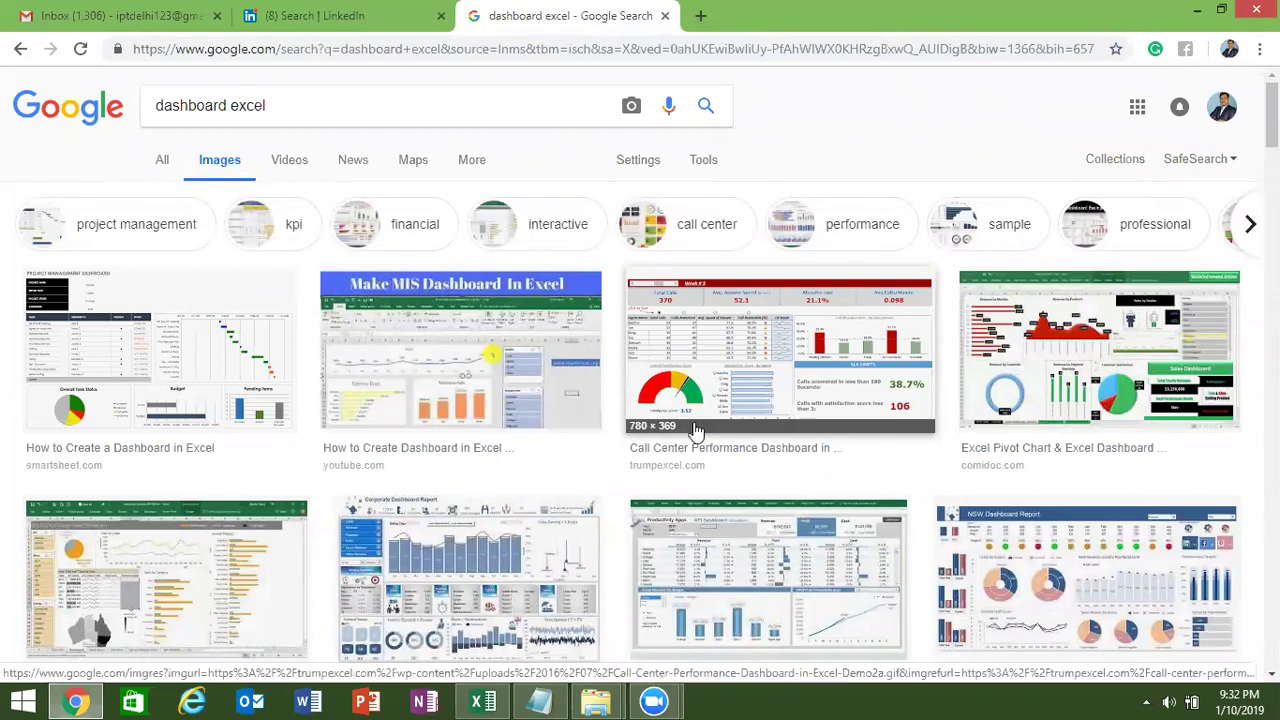
pyautogui.moveTo(695, 425); pyautogui.dragTo(1236, 302)
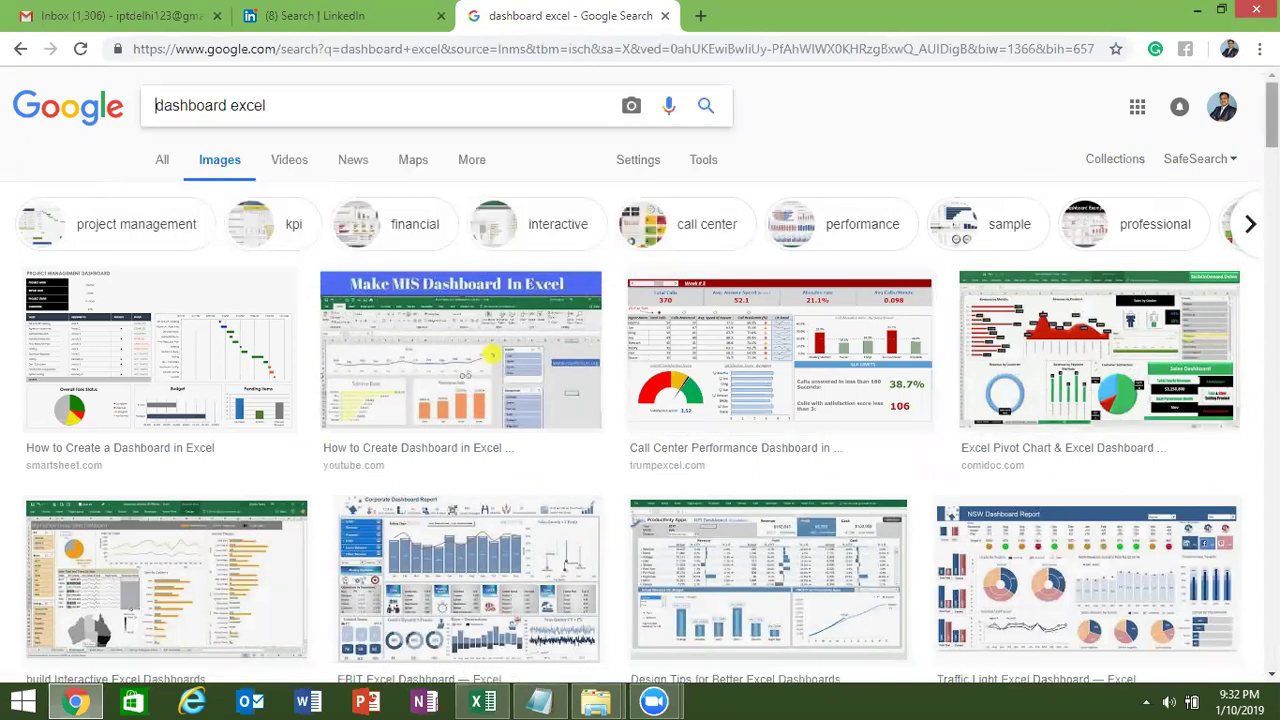
pyautogui.scroll(-3, 640, 376)
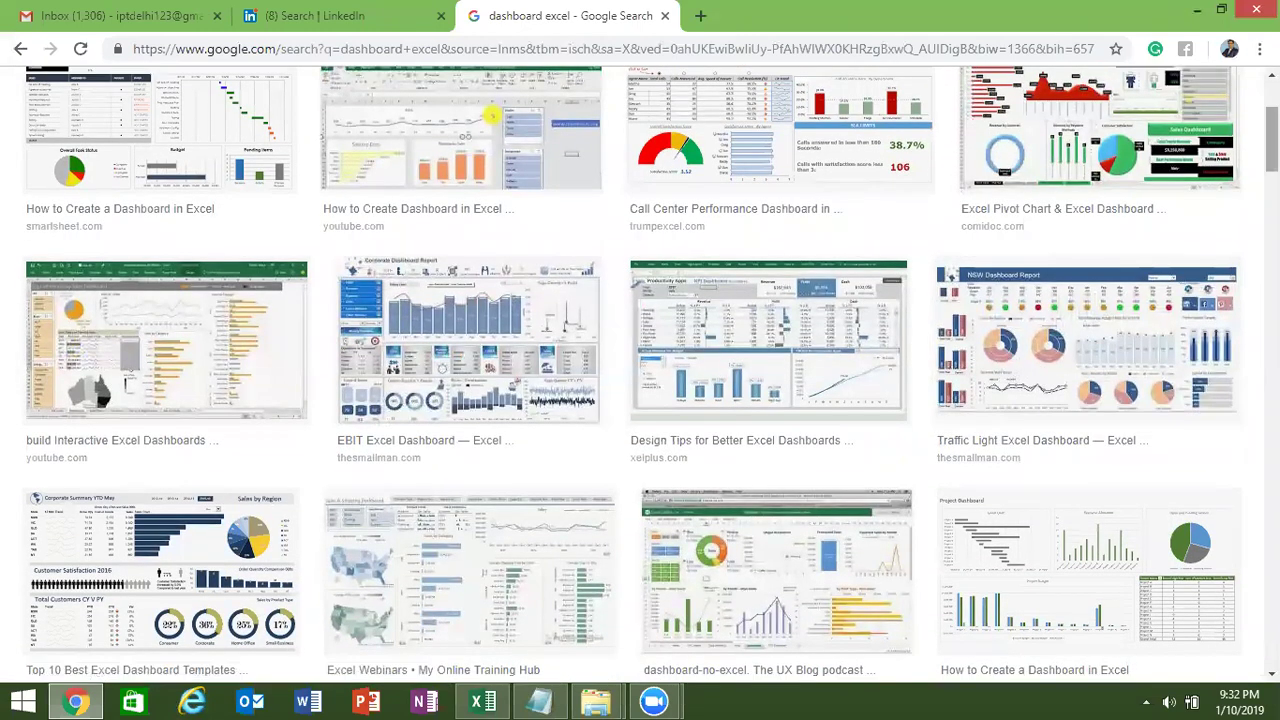
pyautogui.scroll(-1, 640, 376)
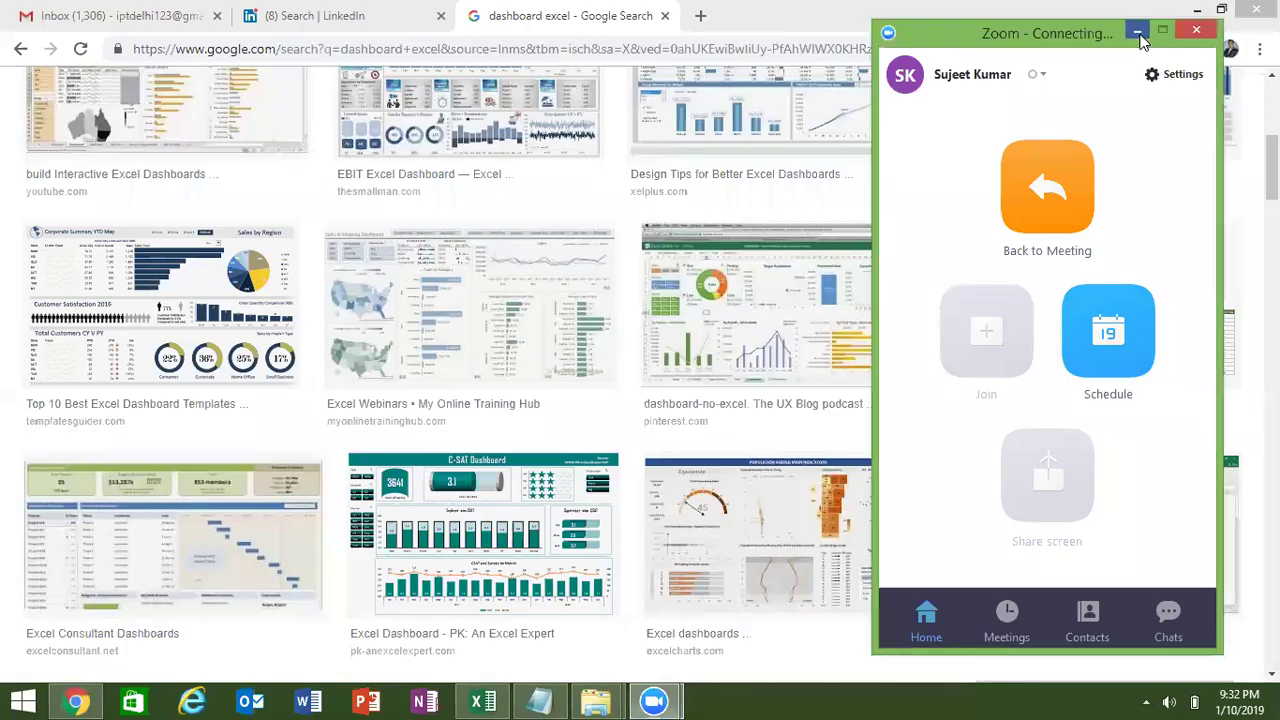
# - Minimize the Zoom window, scroll further, and close the Google Images tab
pyautogui.click(1136, 29)
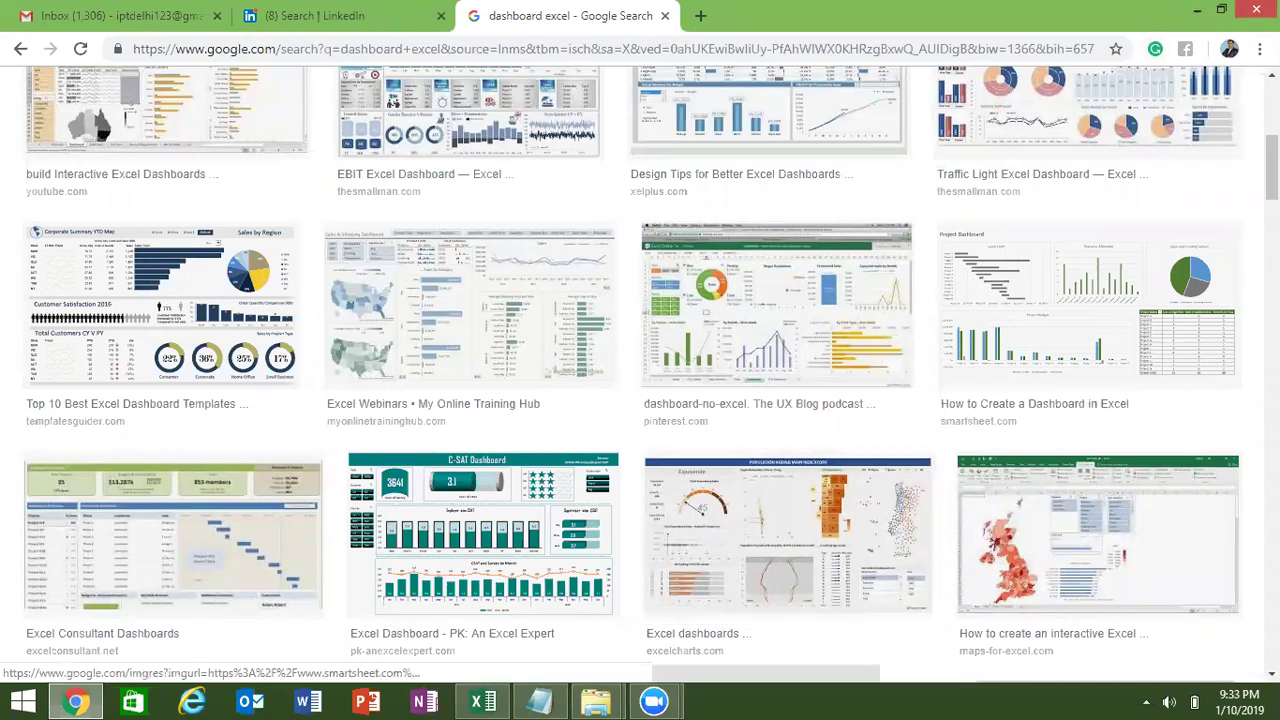
pyautogui.scroll(-3, 640, 375)
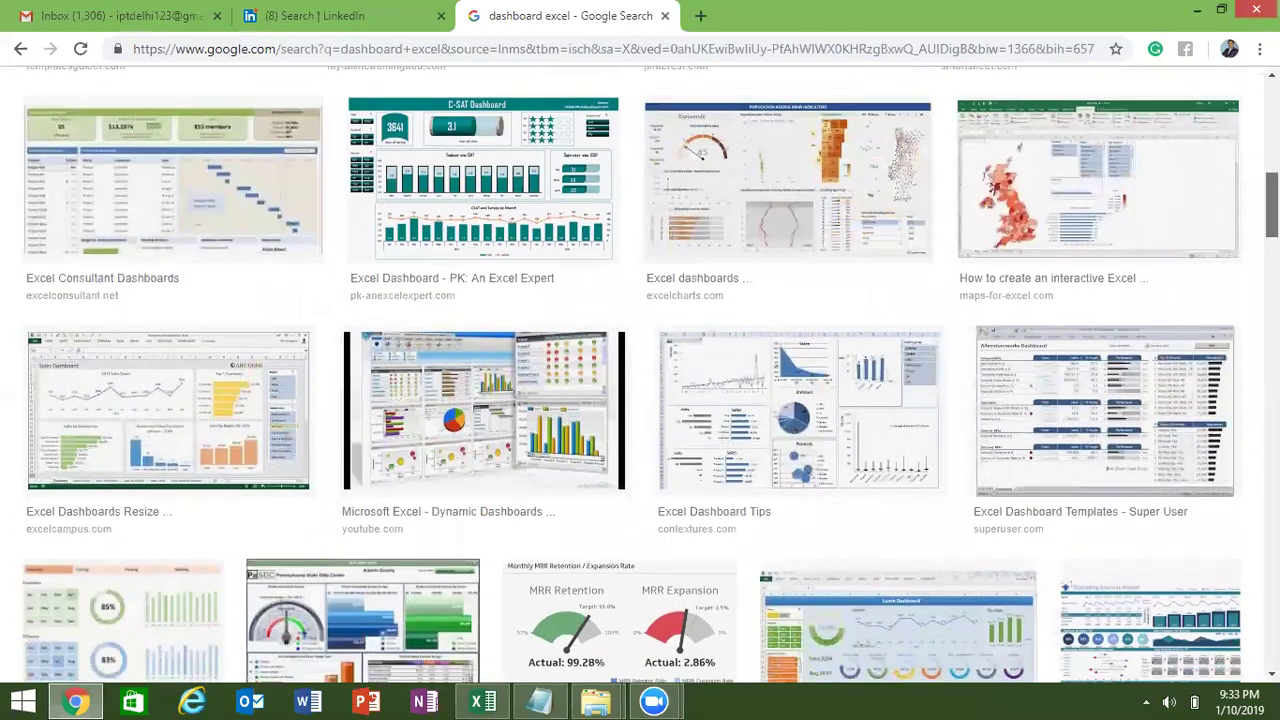
pyautogui.scroll(-2, 372, 528)
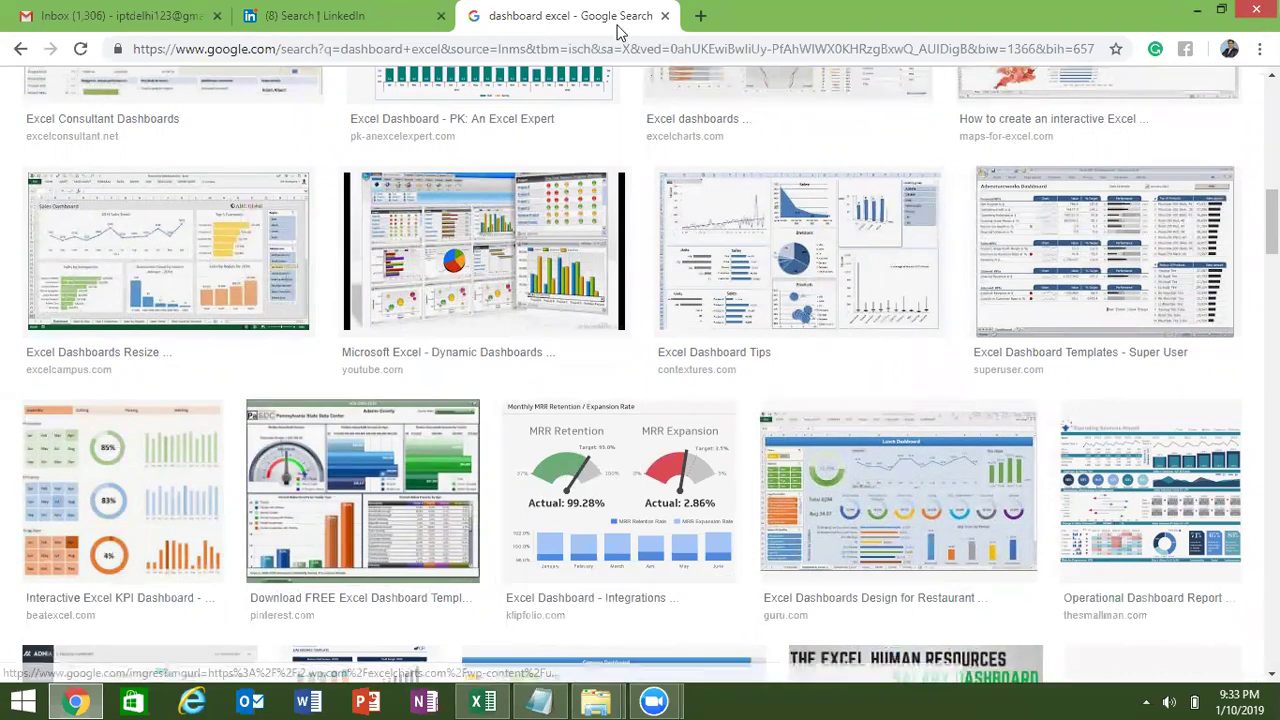
pyautogui.click(665, 15)
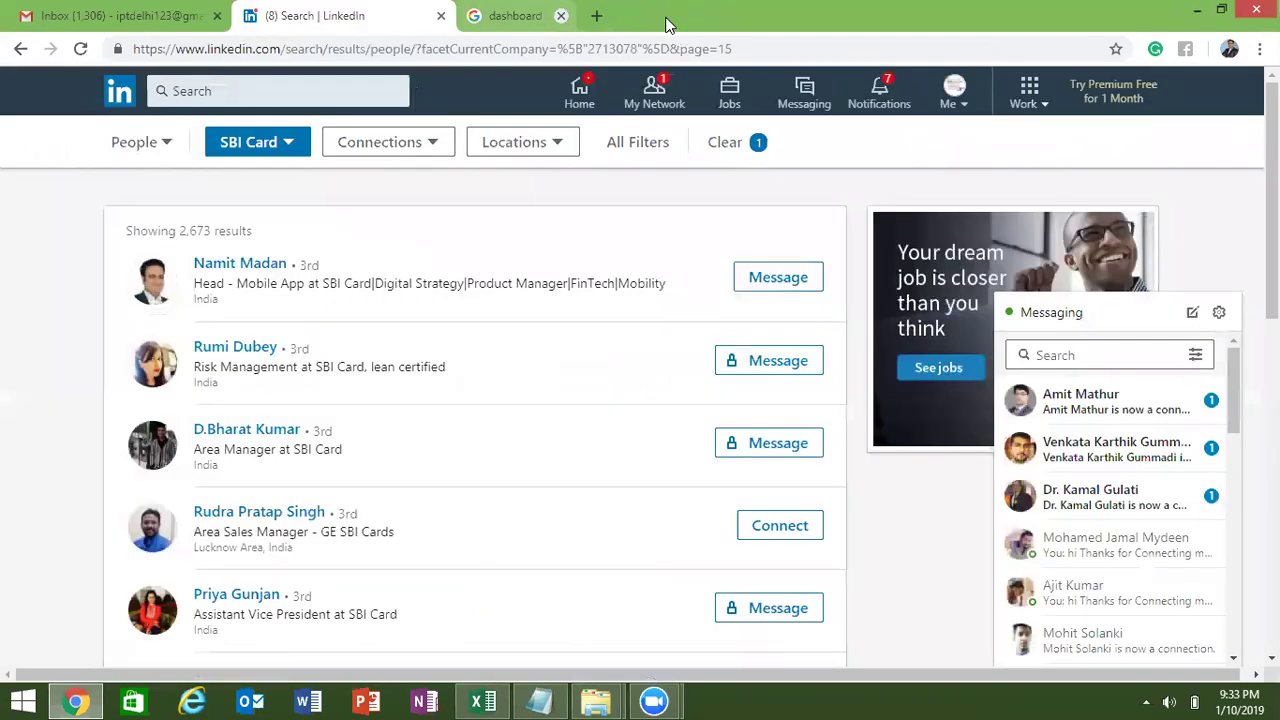
# - Return to the Class_file workbook and flip through sheets 7, 6, 8, 9, 10, ending on 11
pyautogui.click(500, 700)
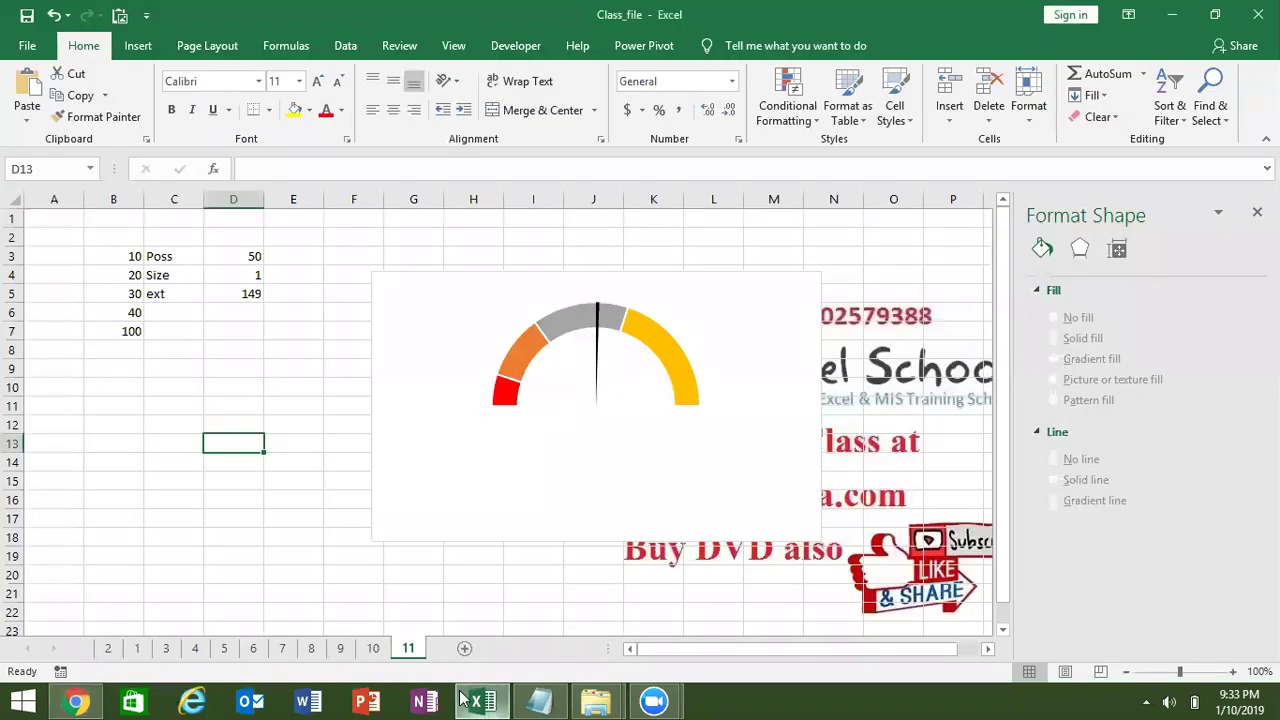
pyautogui.click(154, 429)
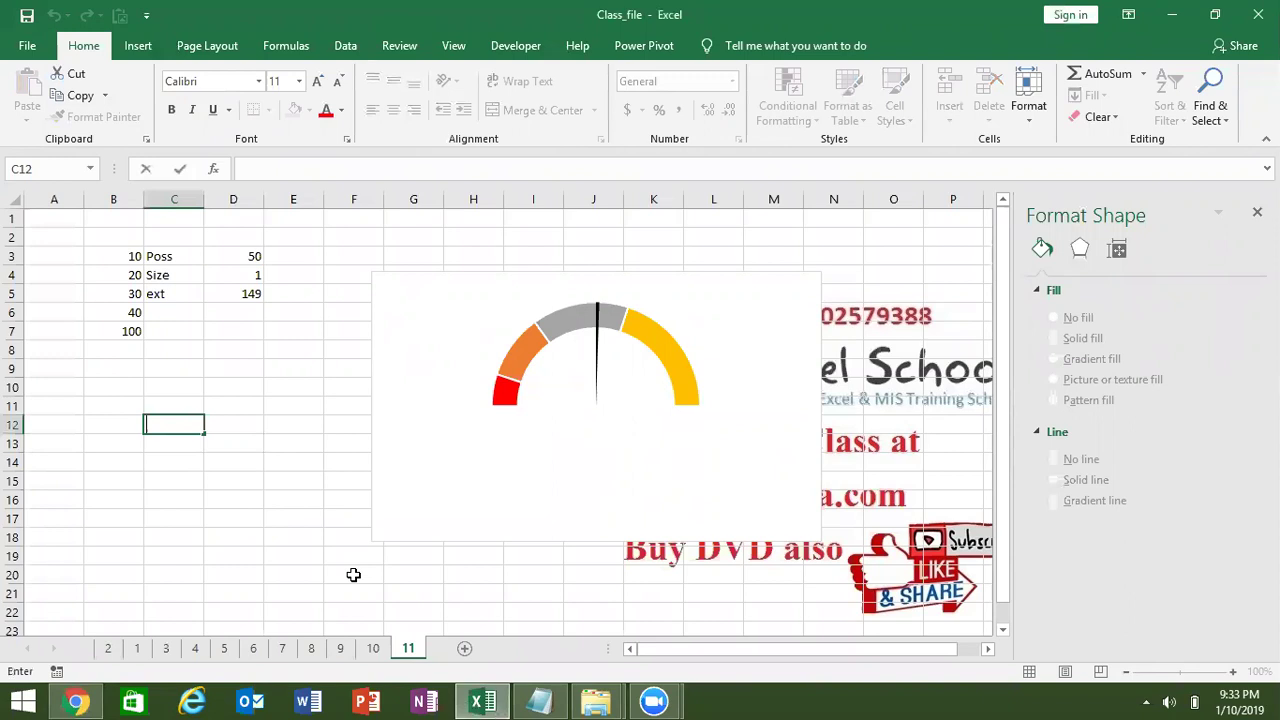
pyautogui.click(282, 648)
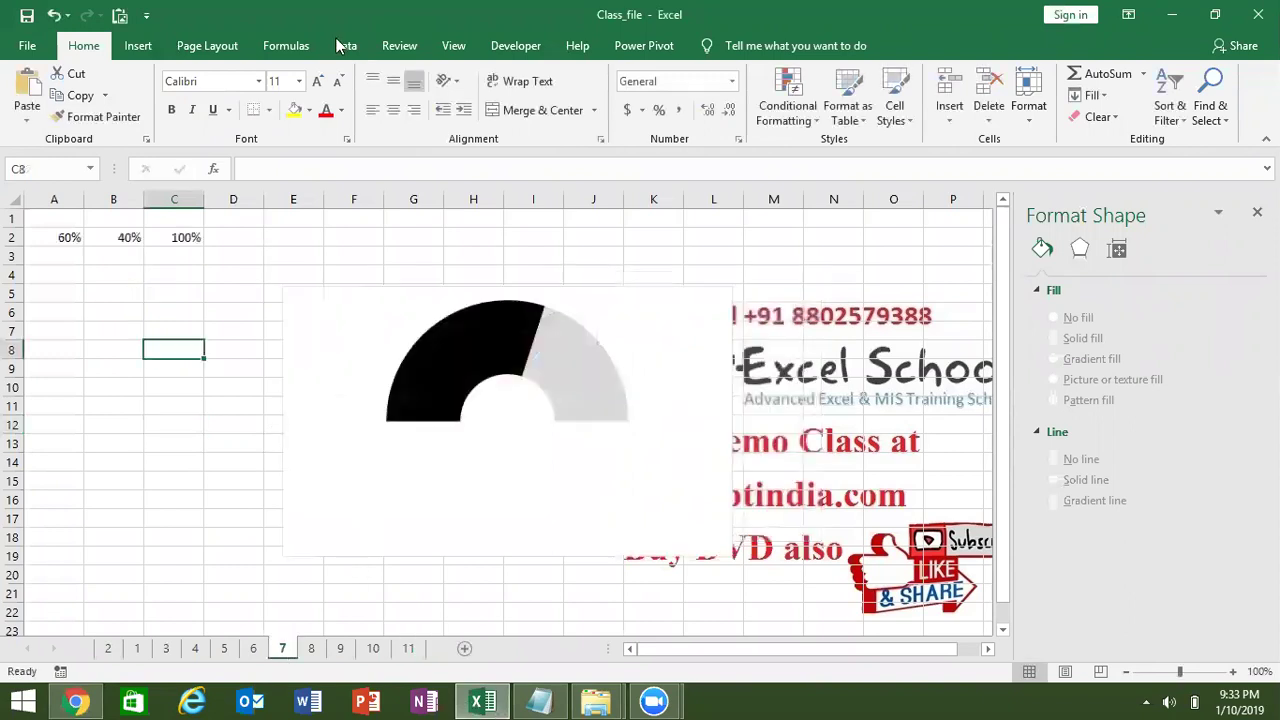
pyautogui.click(253, 655)
pyautogui.click(293, 652)
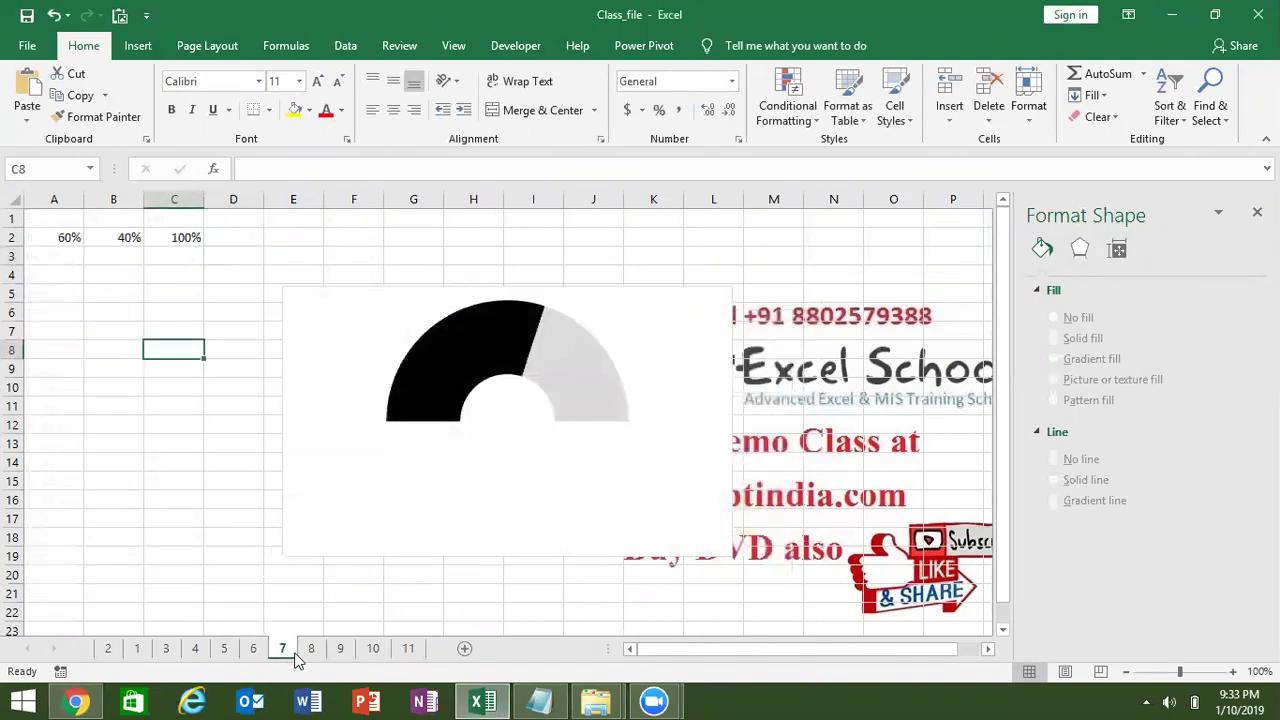
pyautogui.click(311, 650)
pyautogui.click(339, 650)
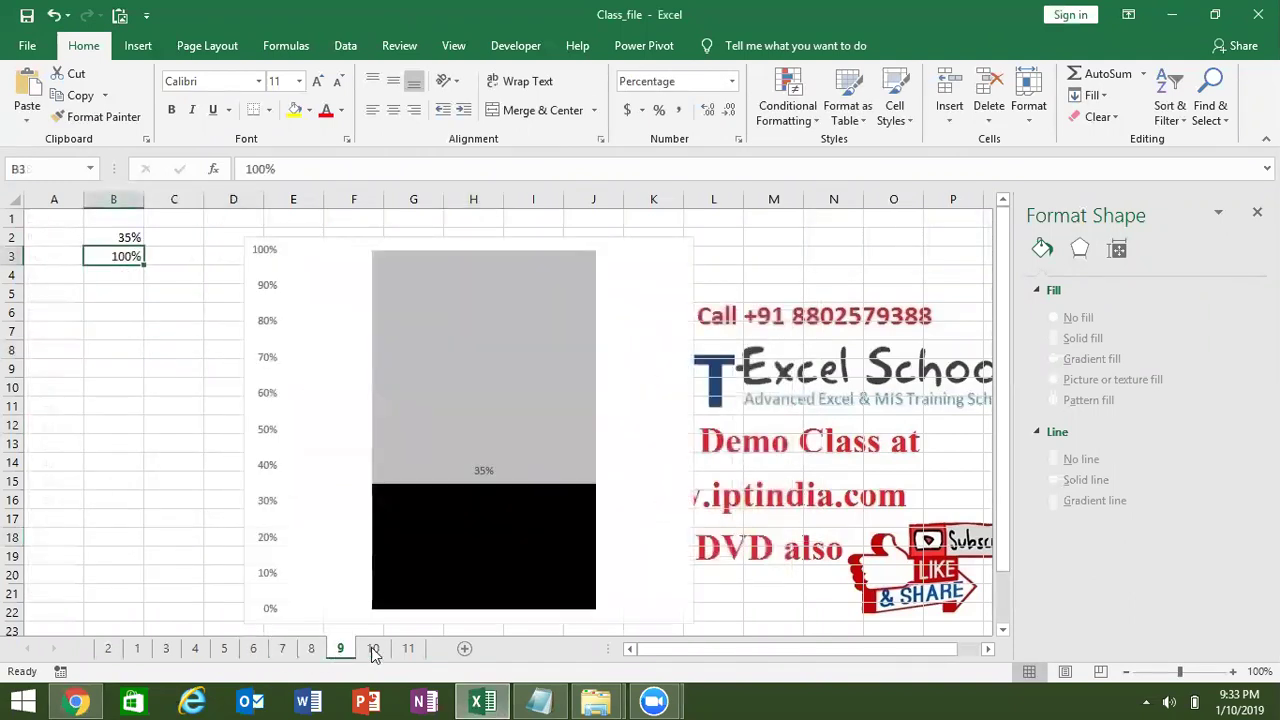
pyautogui.click(373, 650)
pyautogui.click(405, 650)
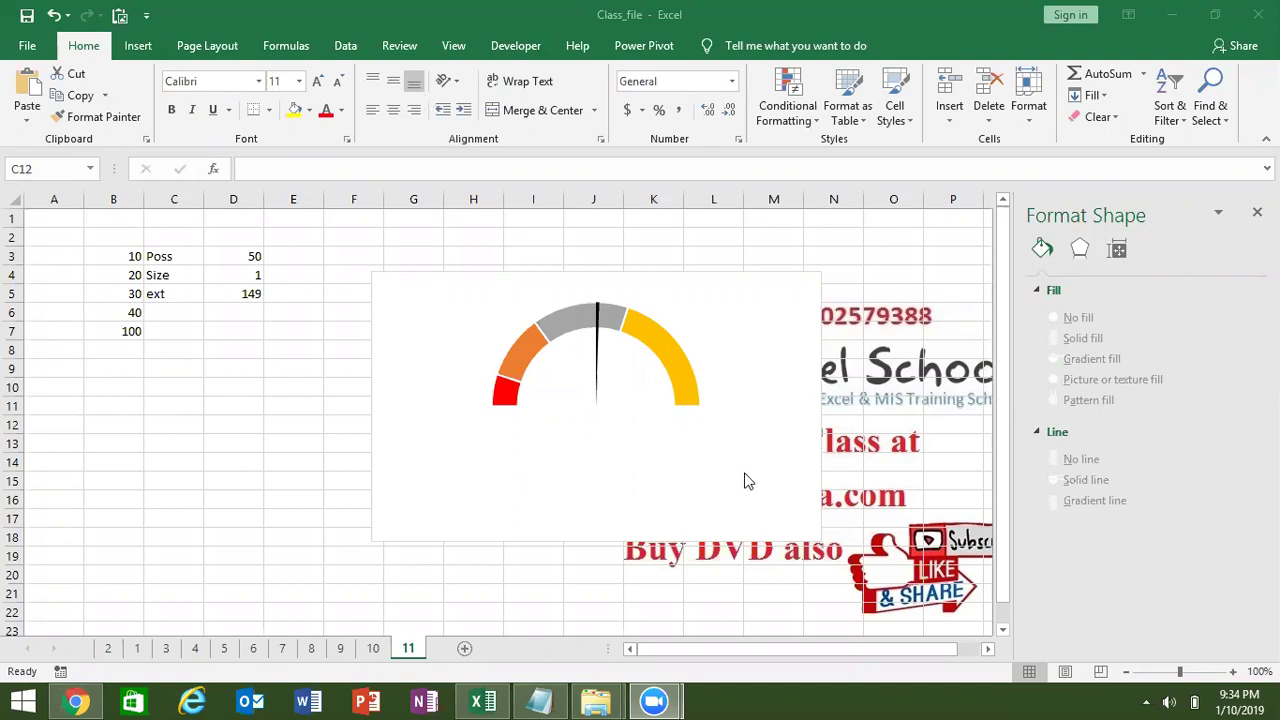
pyautogui.click(1076, 672)
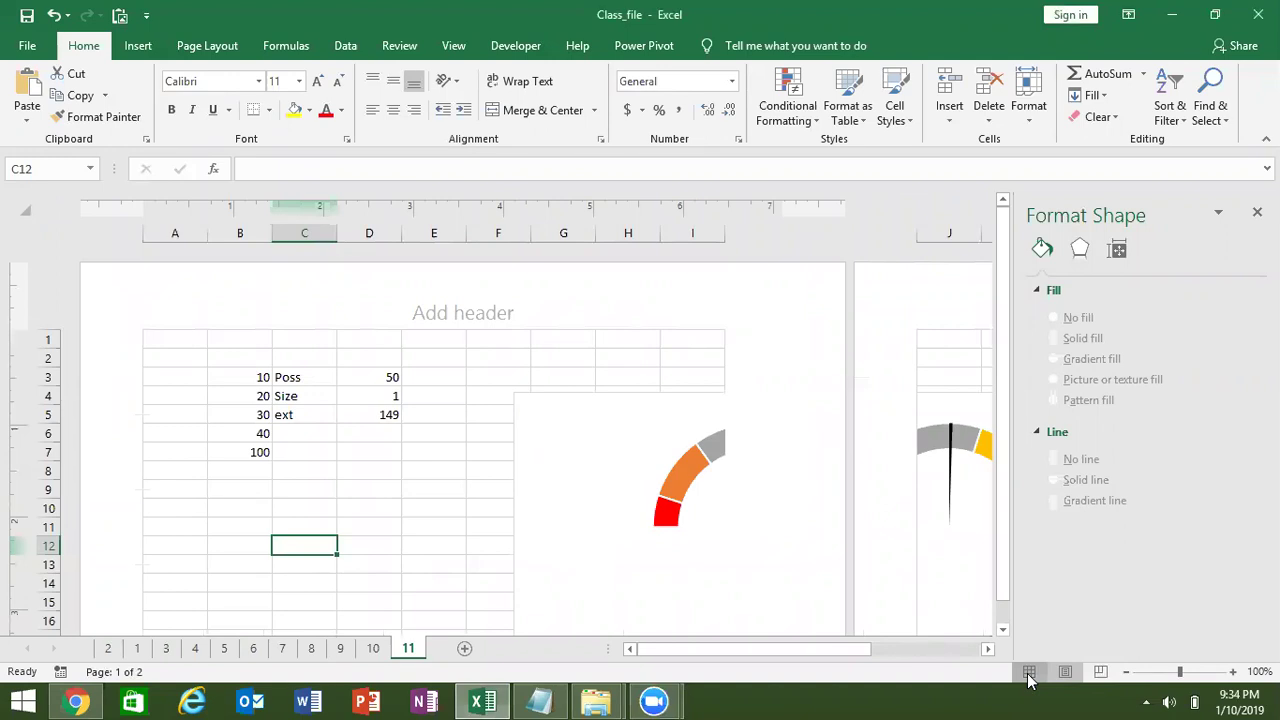
pyautogui.click(1029, 672)
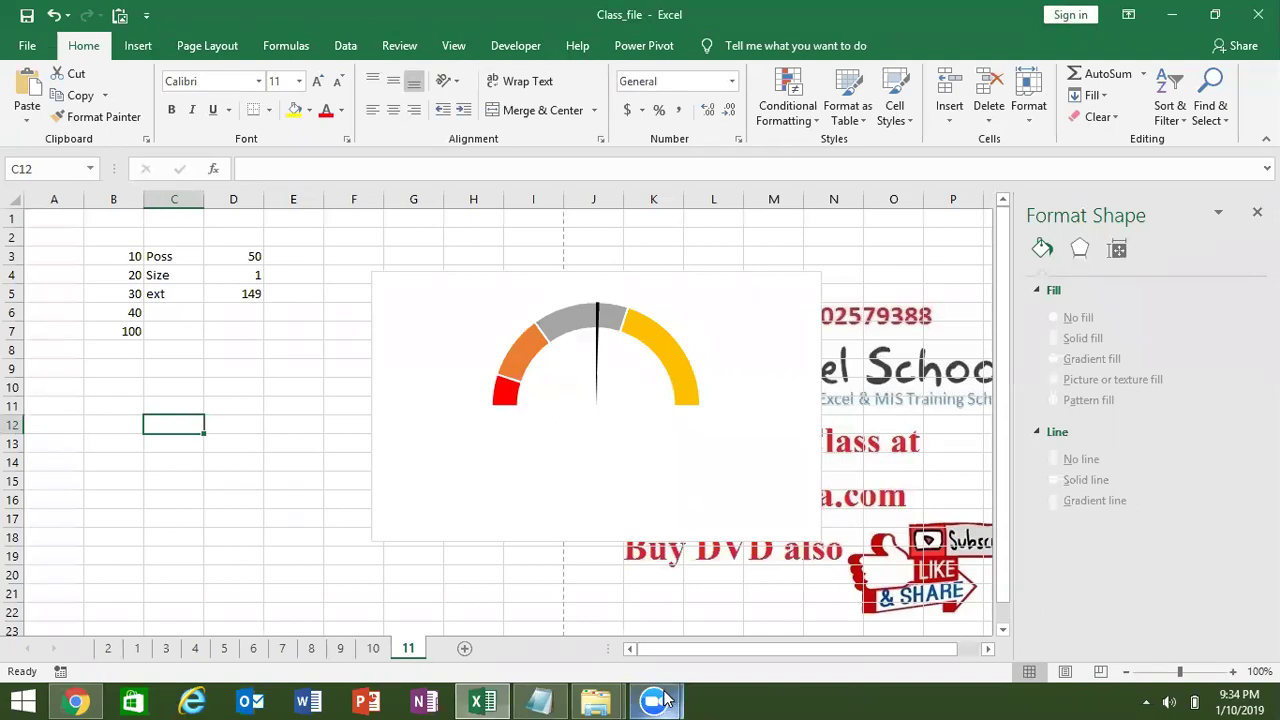
pyautogui.moveTo(688, 673)
pyautogui.moveTo(720, 643)
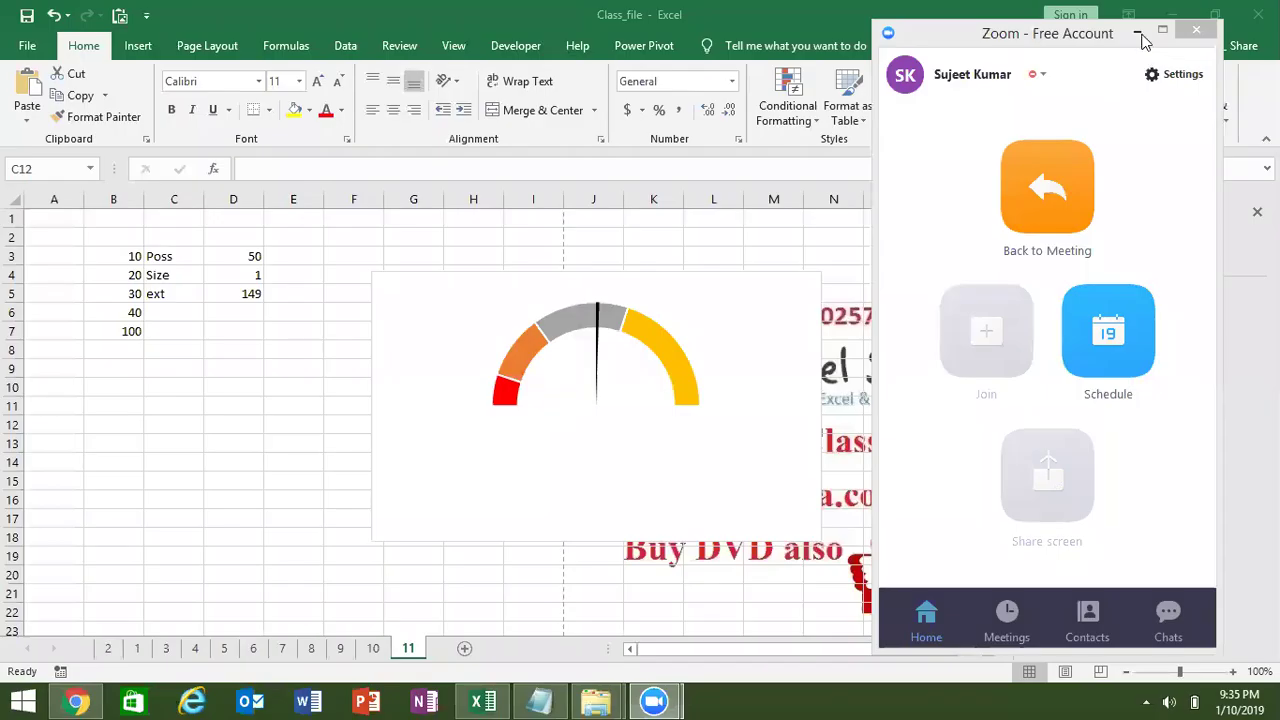
# - Minimize Zoom, move the gauge chart up and left, then view sheets 10 and 9
pyautogui.click(1141, 33)
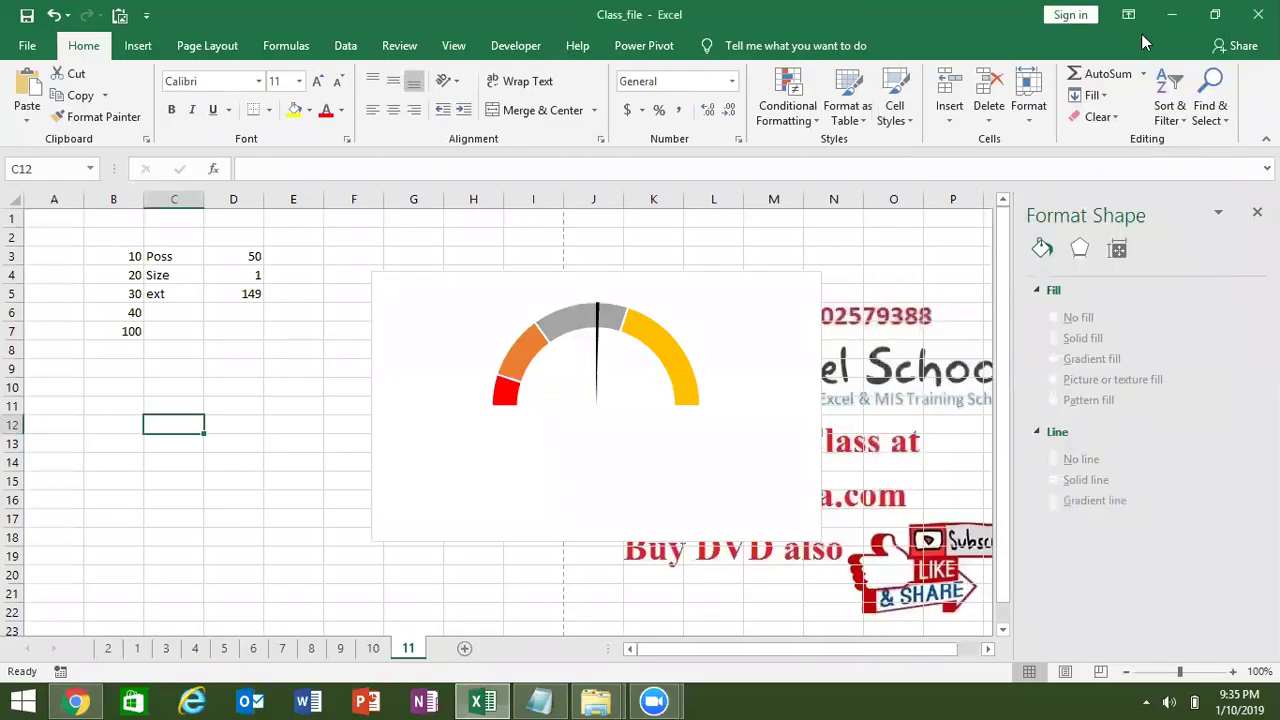
pyautogui.click(494, 289)
pyautogui.moveTo(483, 277); pyautogui.dragTo(445, 233)
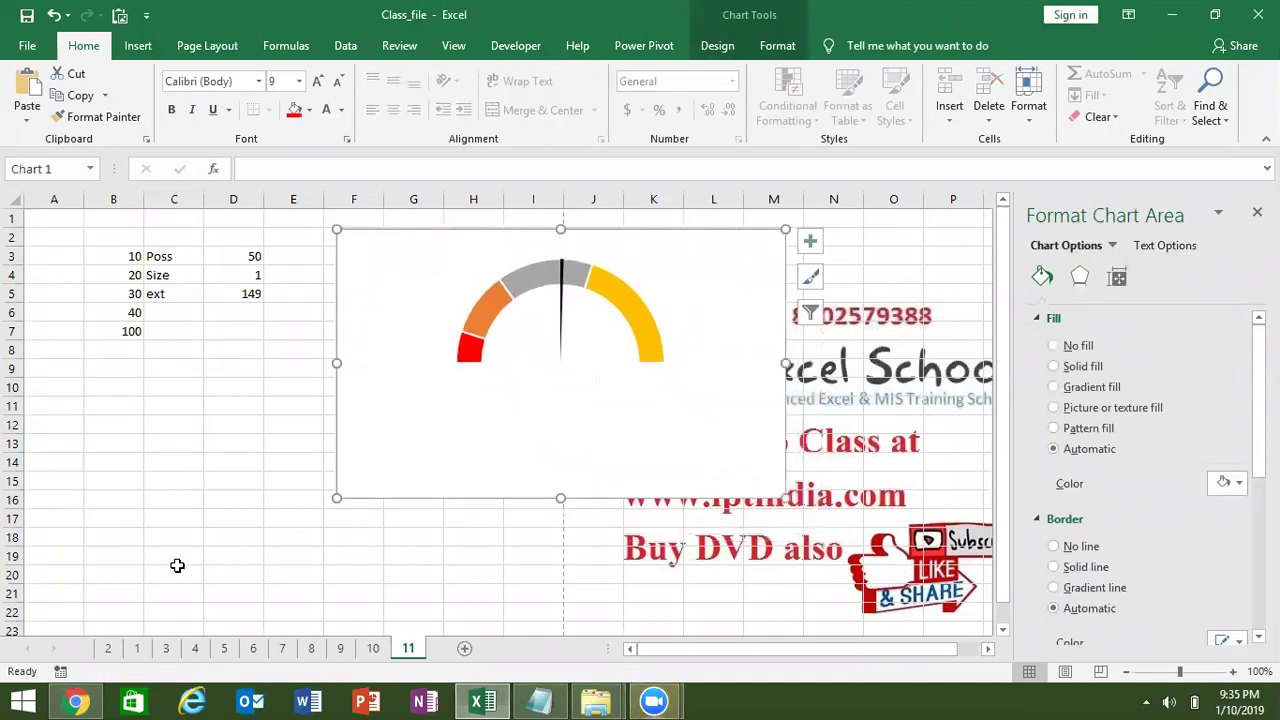
pyautogui.click(373, 648)
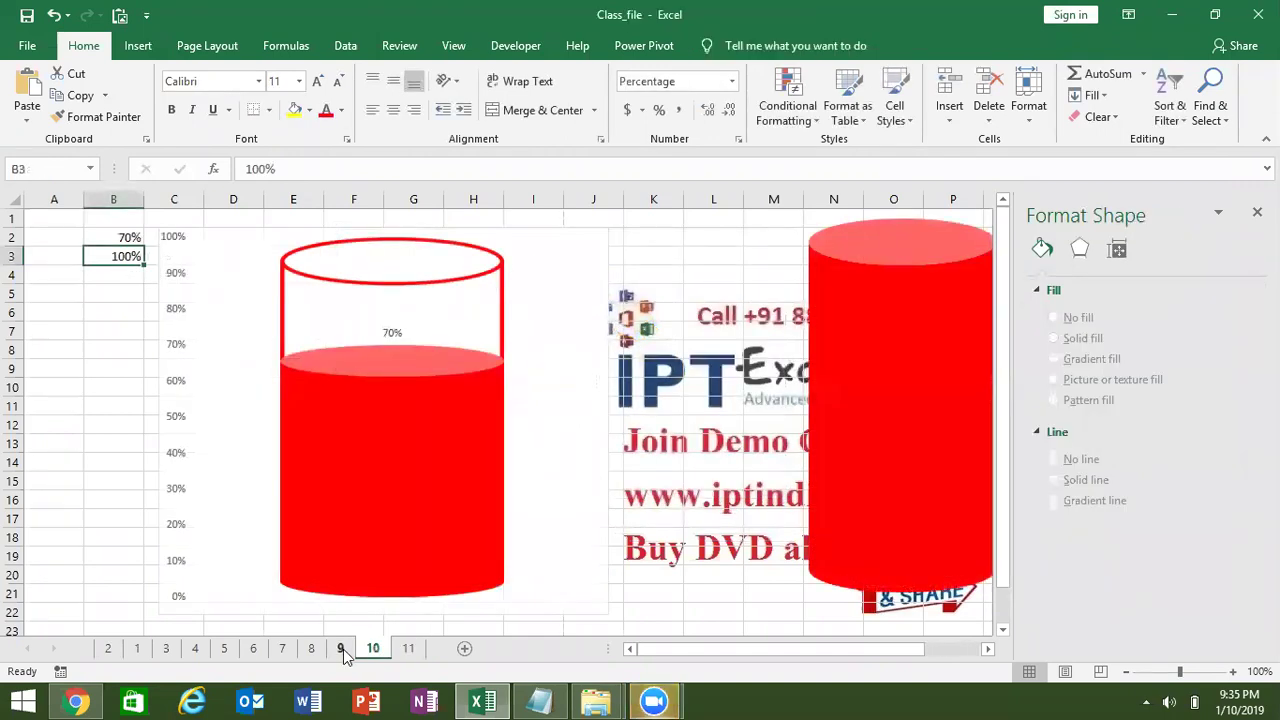
pyautogui.click(340, 648)
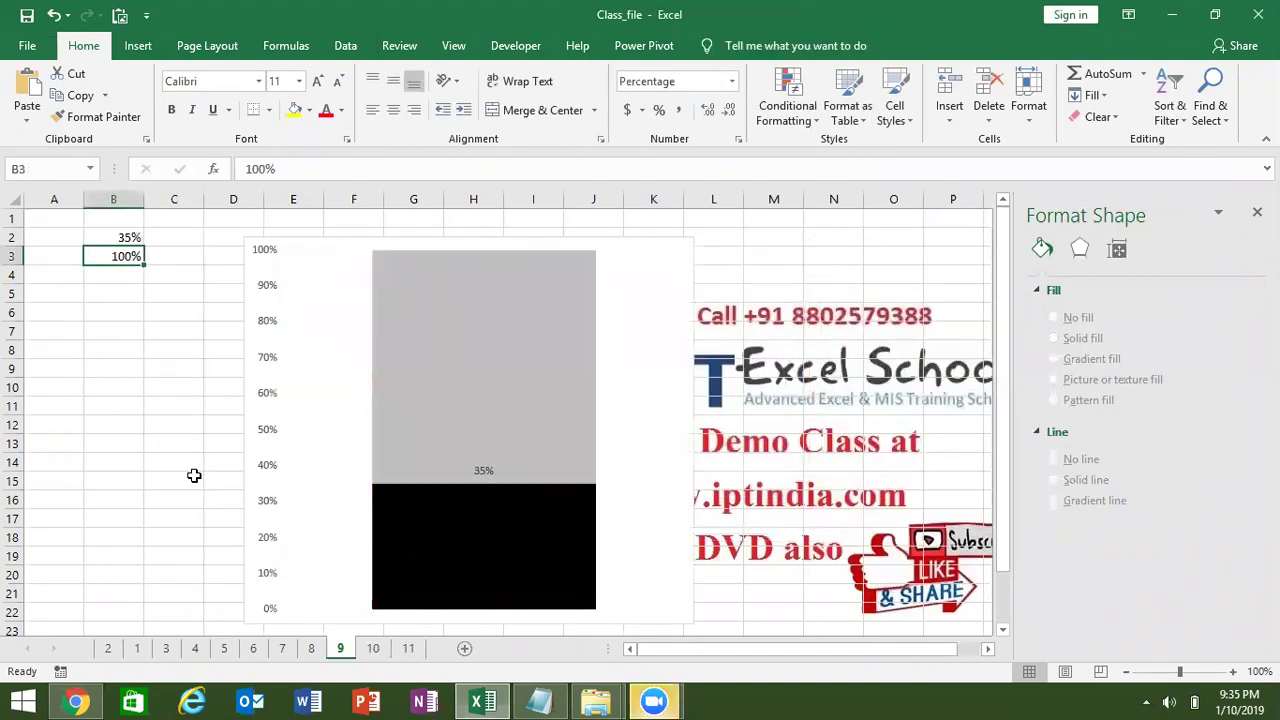
# - In Save As, browse to Local Disk (D:) > DVD > Excel > 9.Dashboard
pyautogui.click(36, 46)
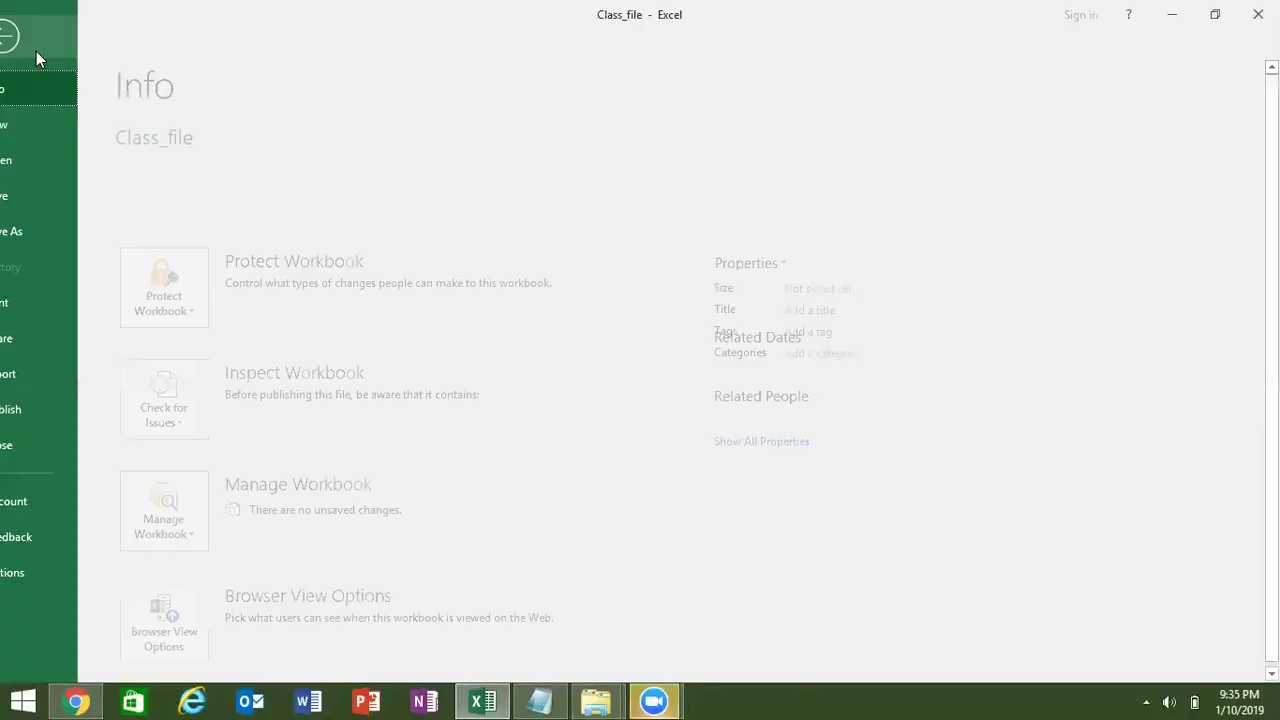
pyautogui.click(73, 236)
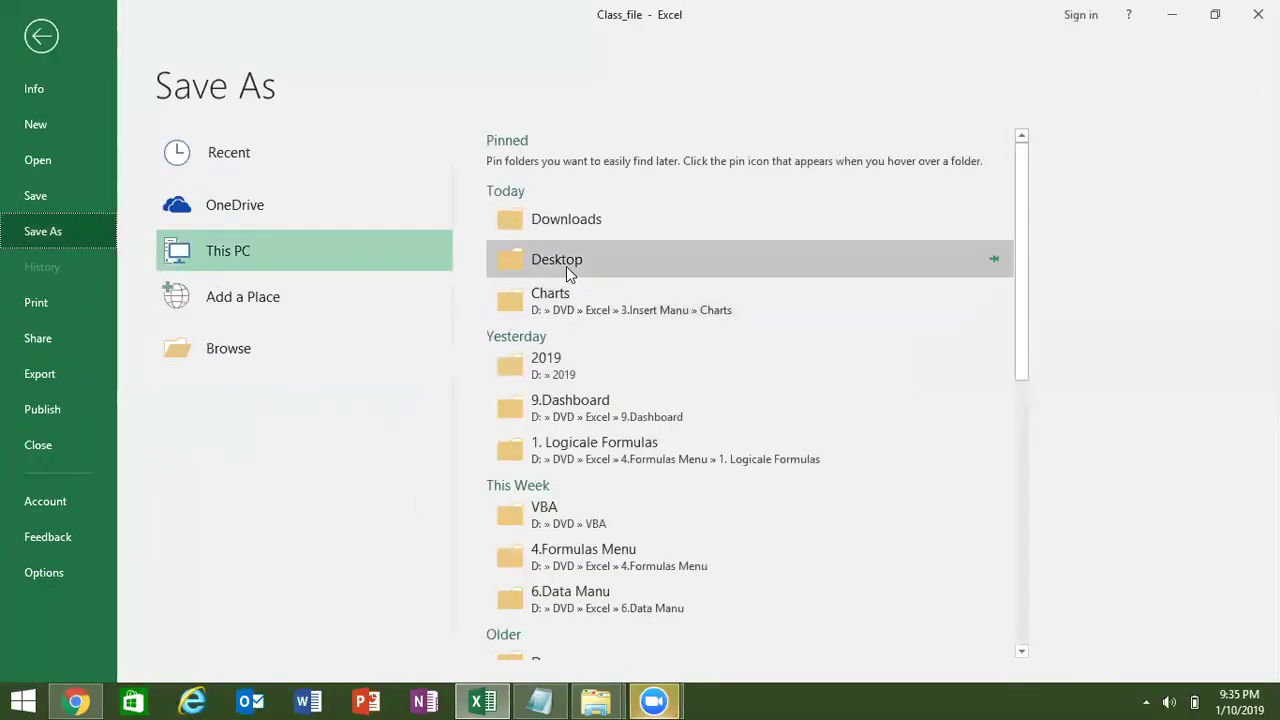
pyautogui.click(566, 266)
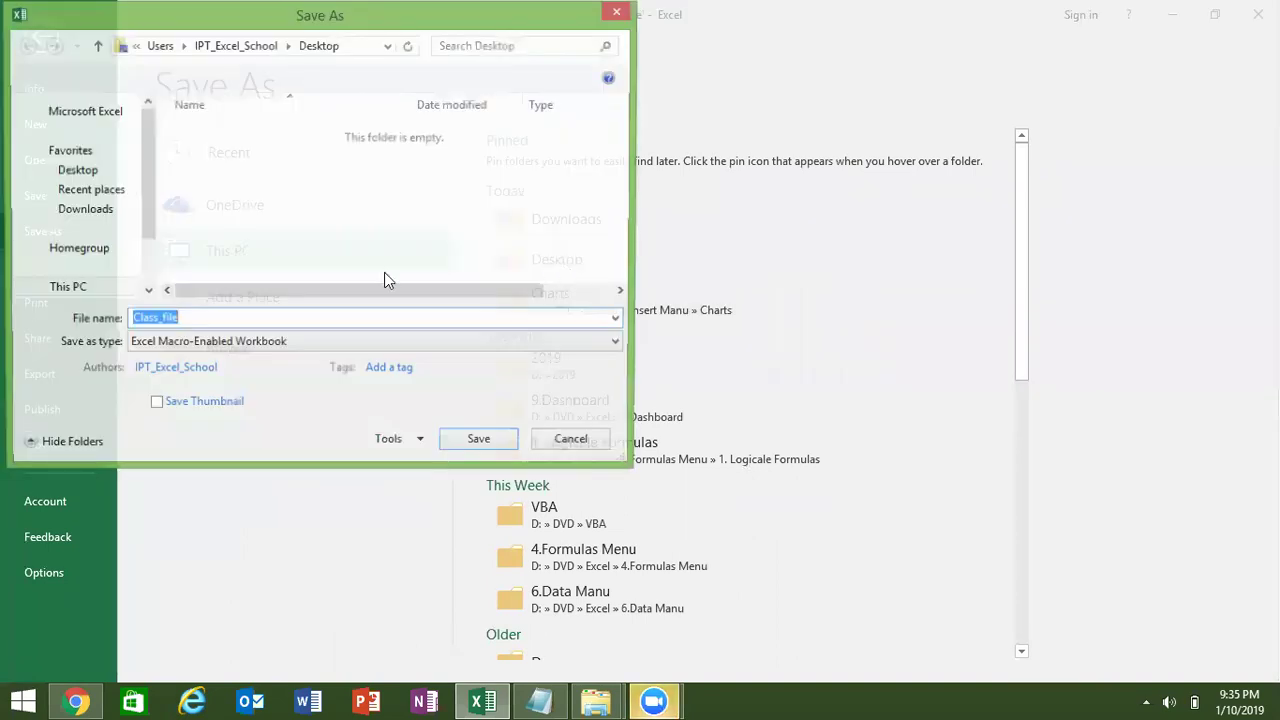
pyautogui.click(121, 288)
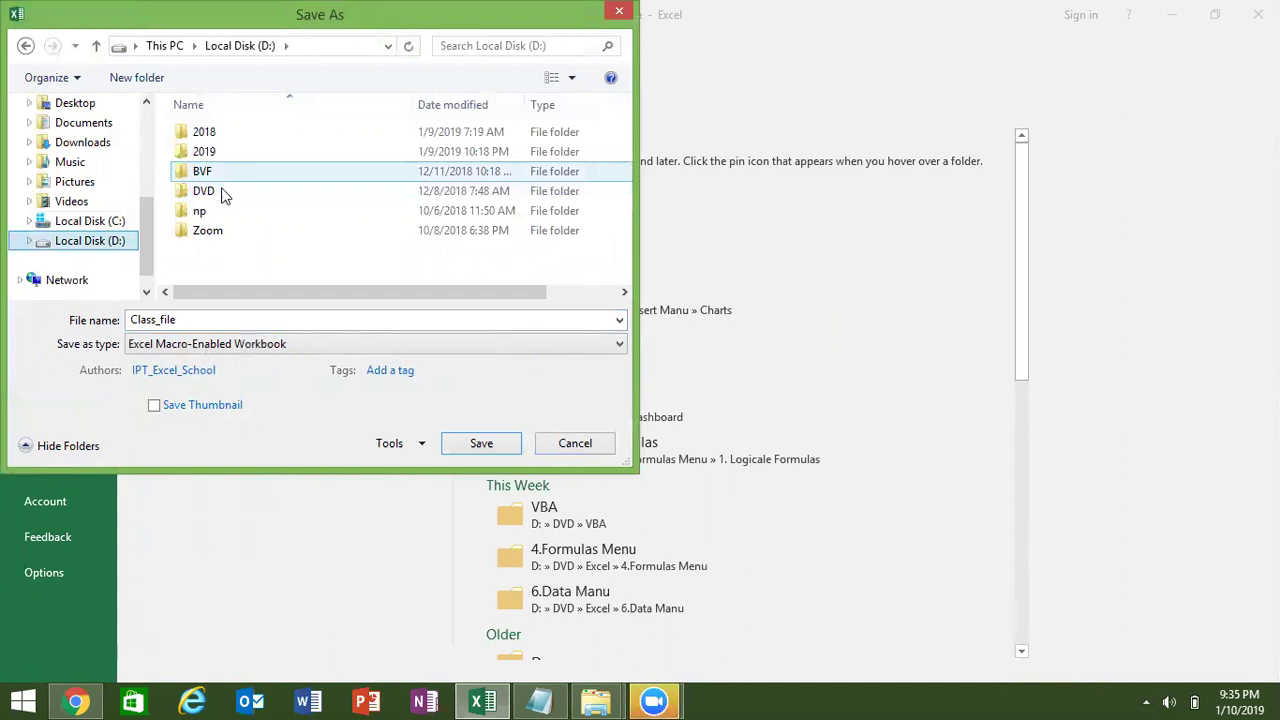
pyautogui.click(224, 194)
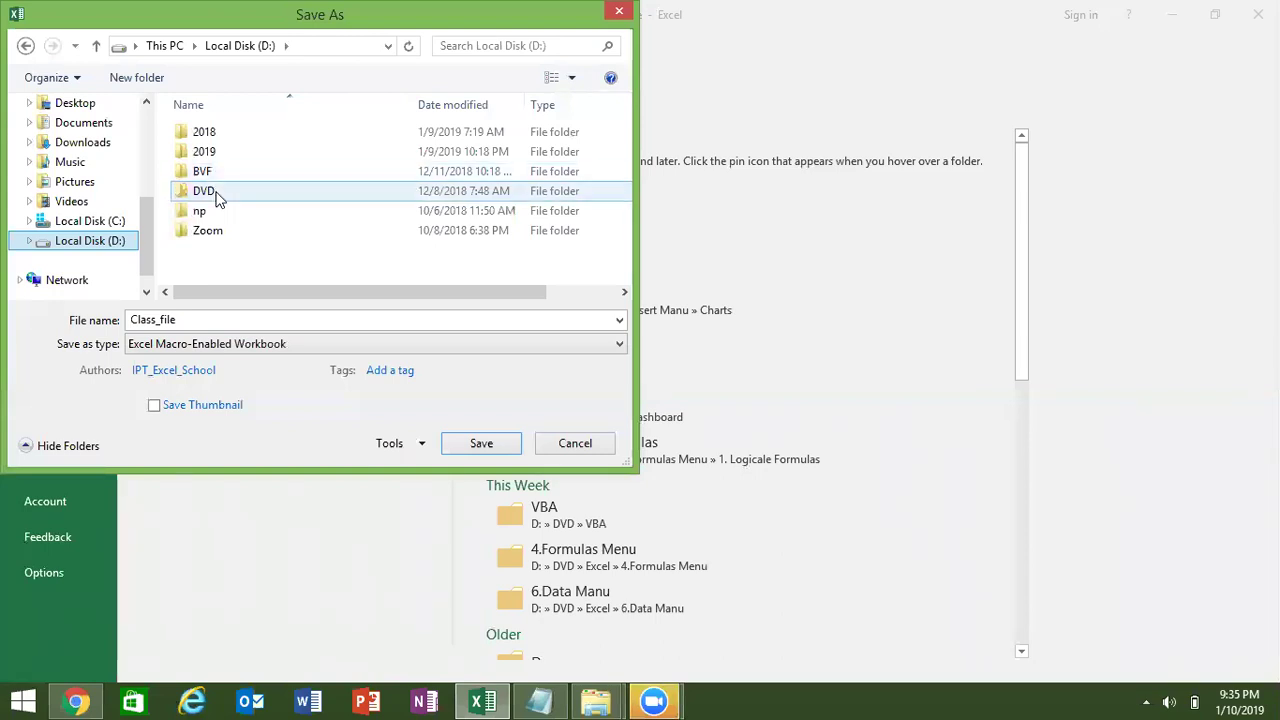
pyautogui.doubleClick(216, 194)
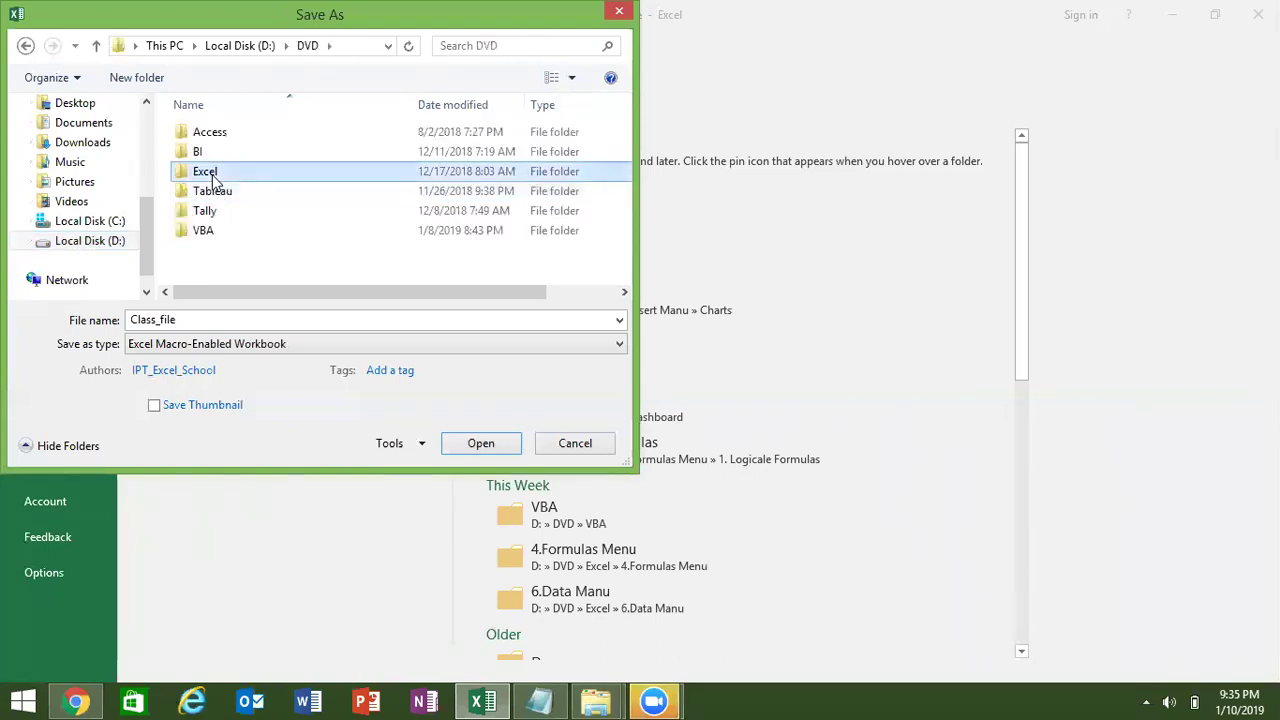
pyautogui.doubleClick(214, 172)
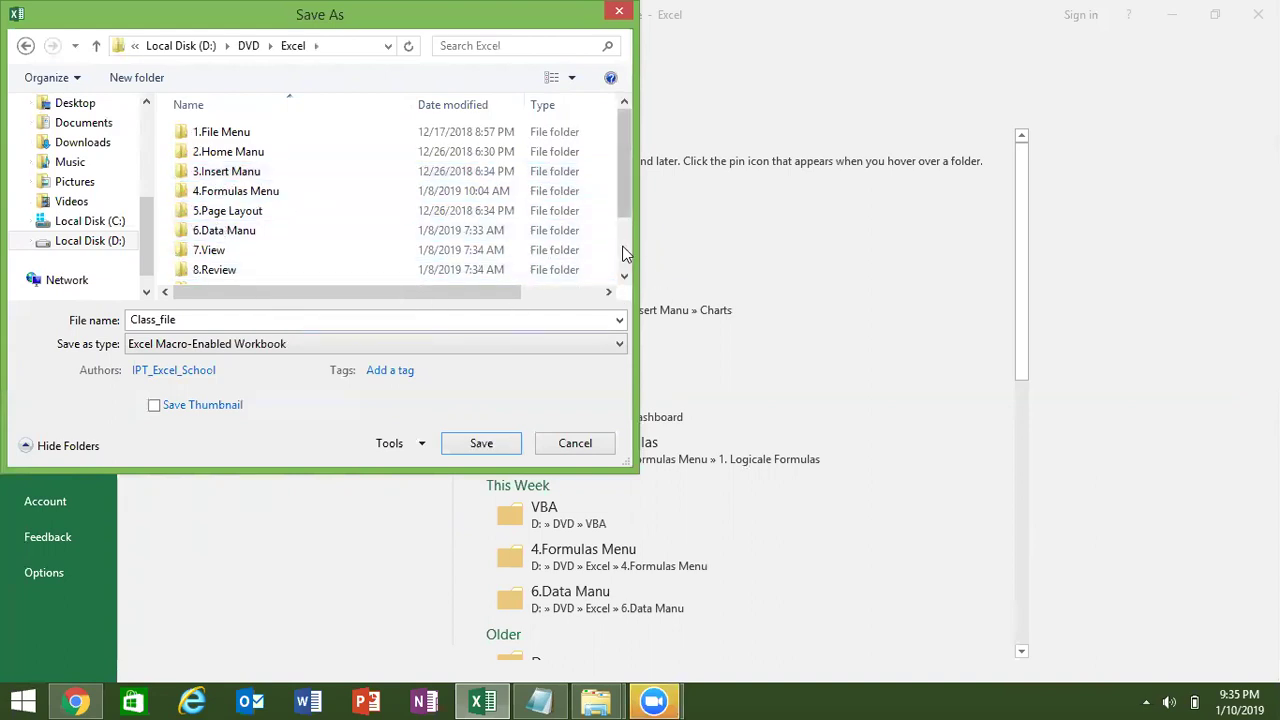
pyautogui.scroll(-2, 622, 247)
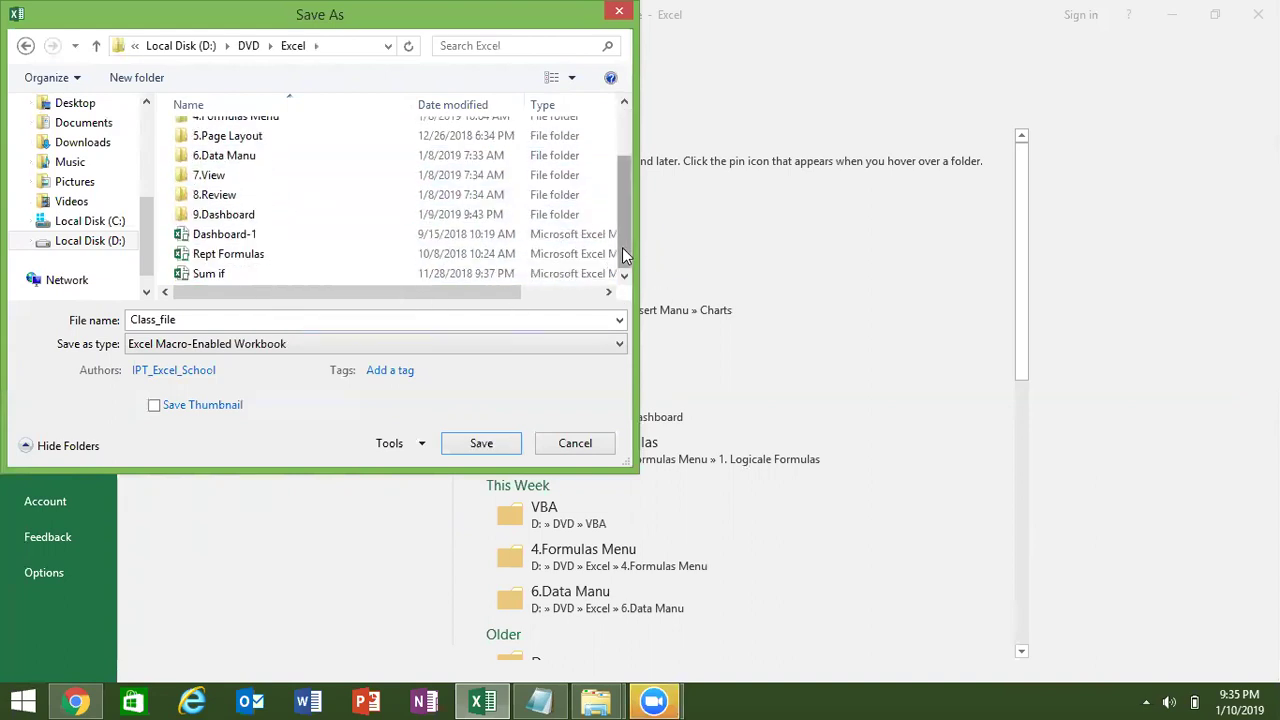
pyautogui.doubleClick(331, 214)
# - Save the workbook with the file name changed from Dynamic Chart -1 to Dynamic Chart -2
pyautogui.click(268, 137)
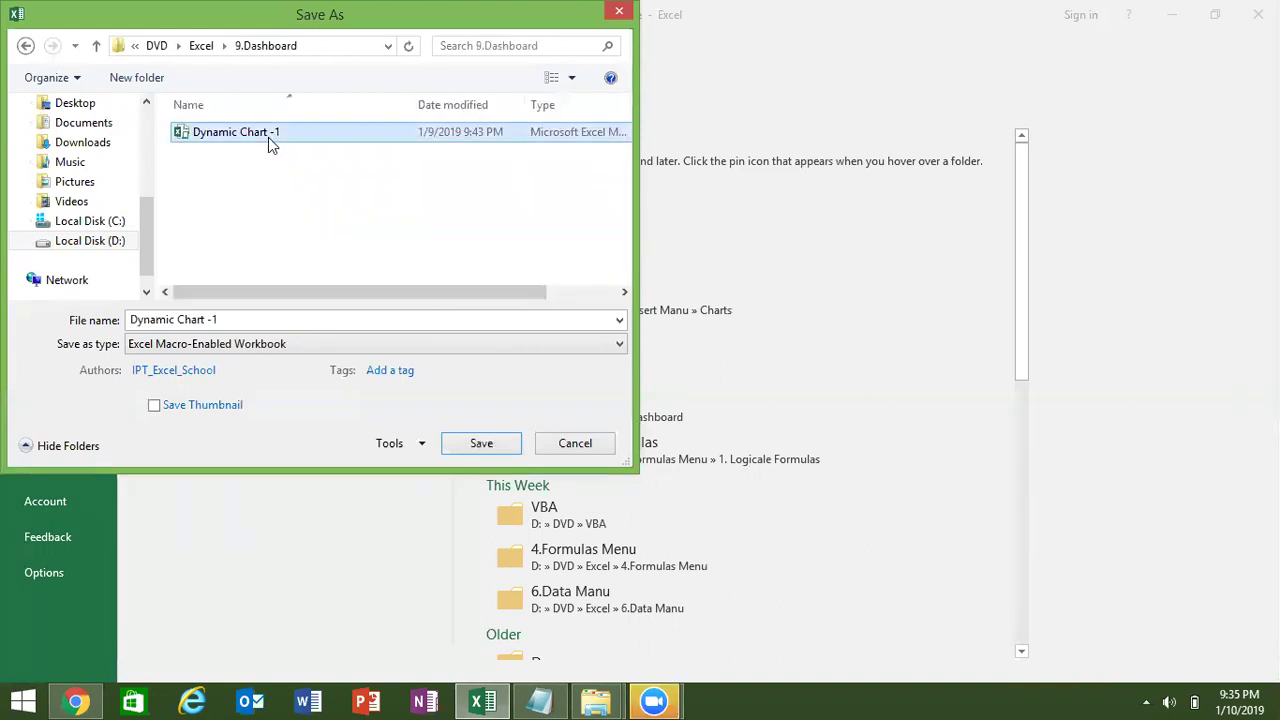
pyautogui.click(249, 320)
pyautogui.doubleClick(249, 320)
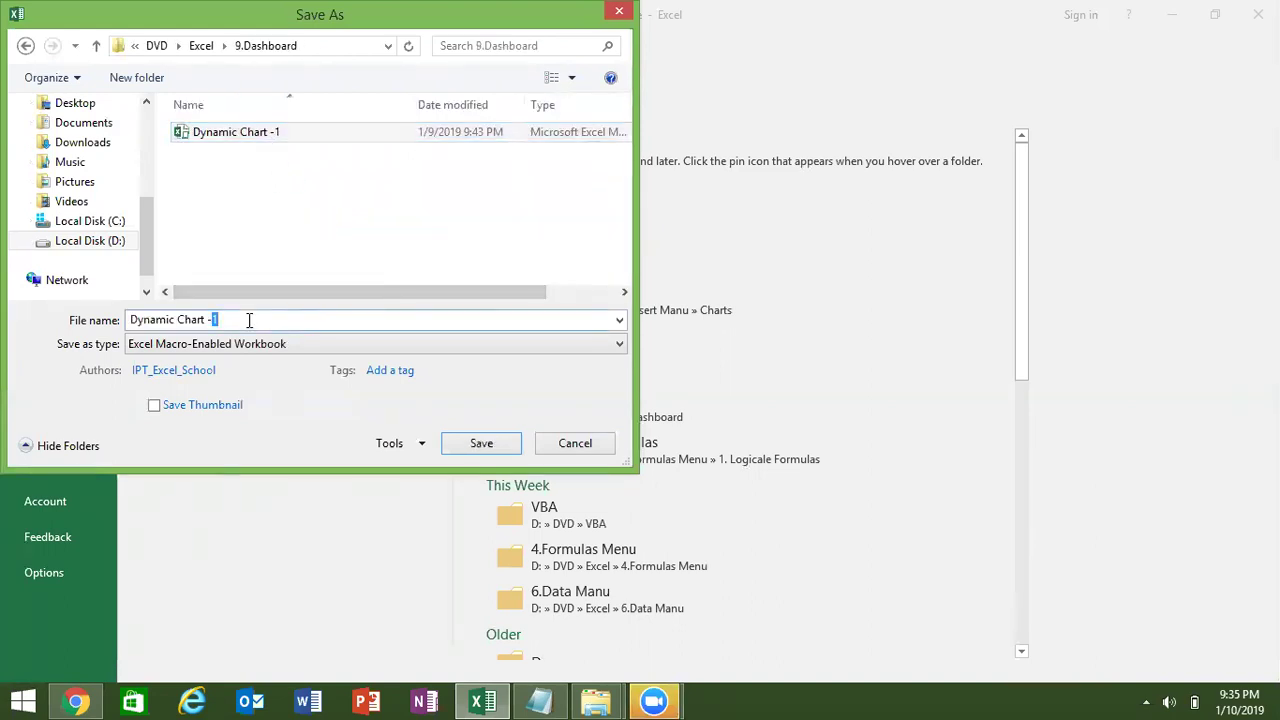
pyautogui.write('2')
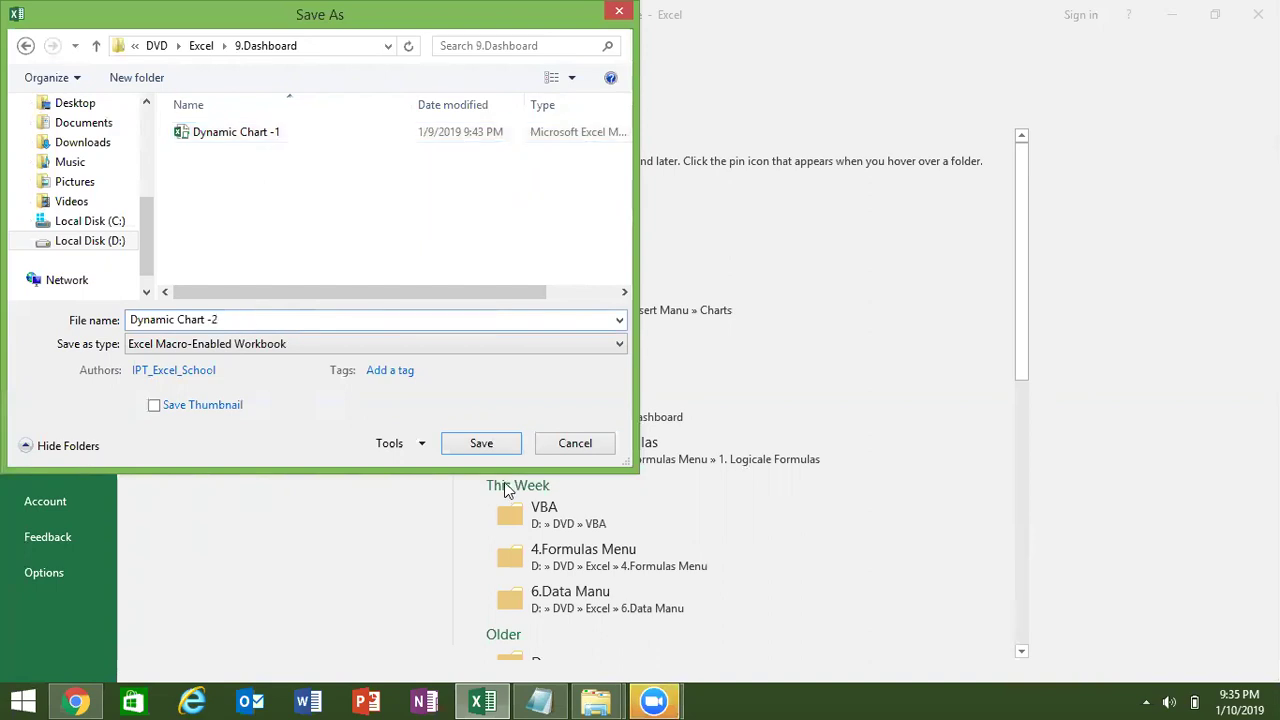
pyautogui.click(479, 443)
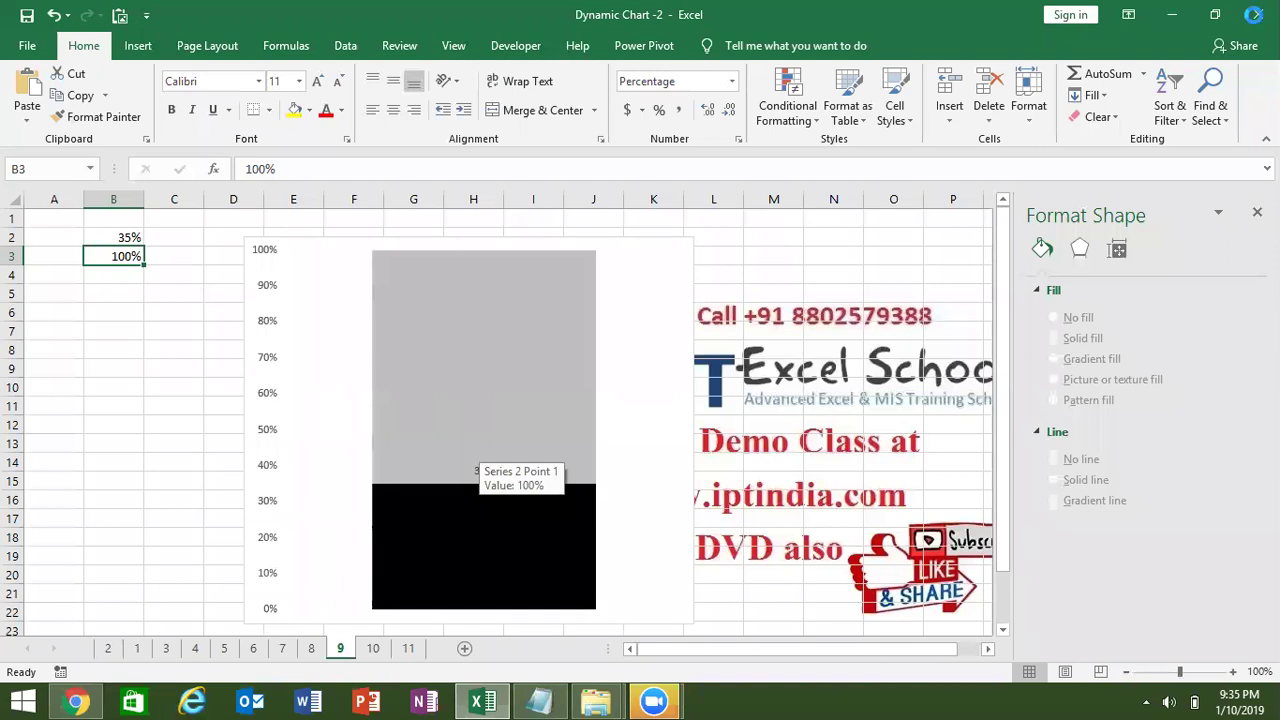
# - Close Excel and open the sent 'class Link' email in Gmail
pyautogui.click(1257, 14)
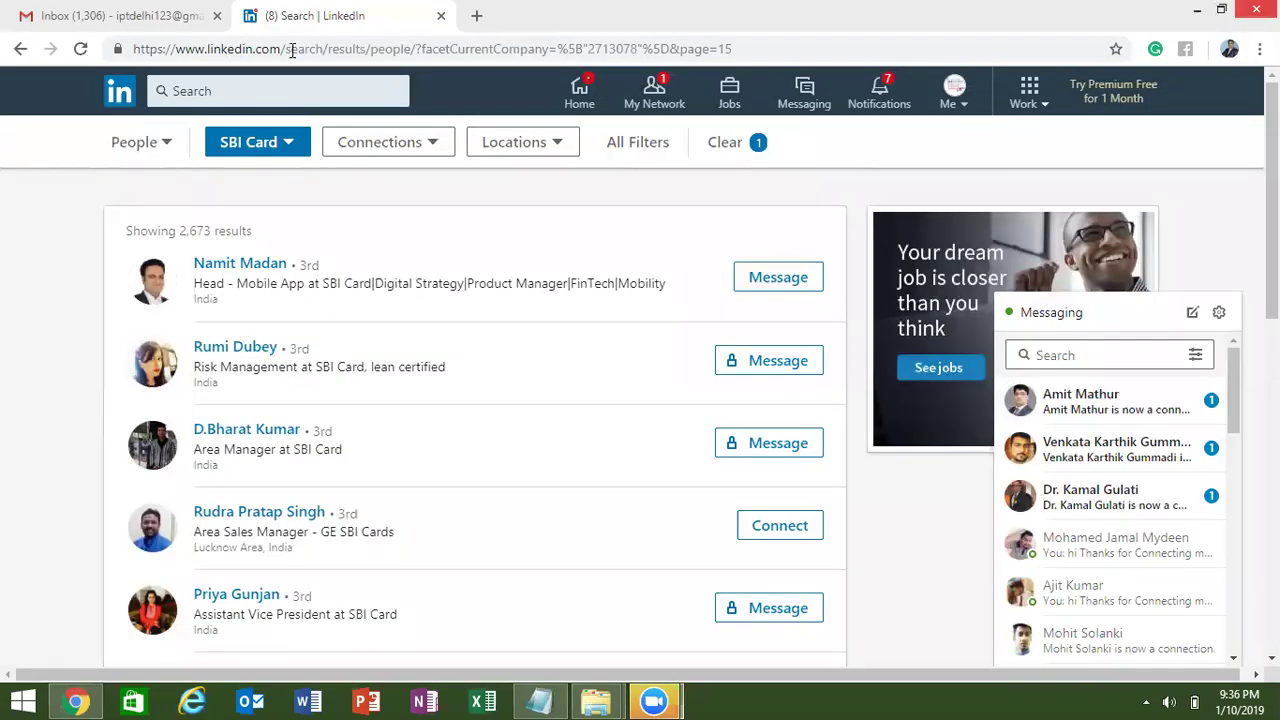
pyautogui.click(213, 30)
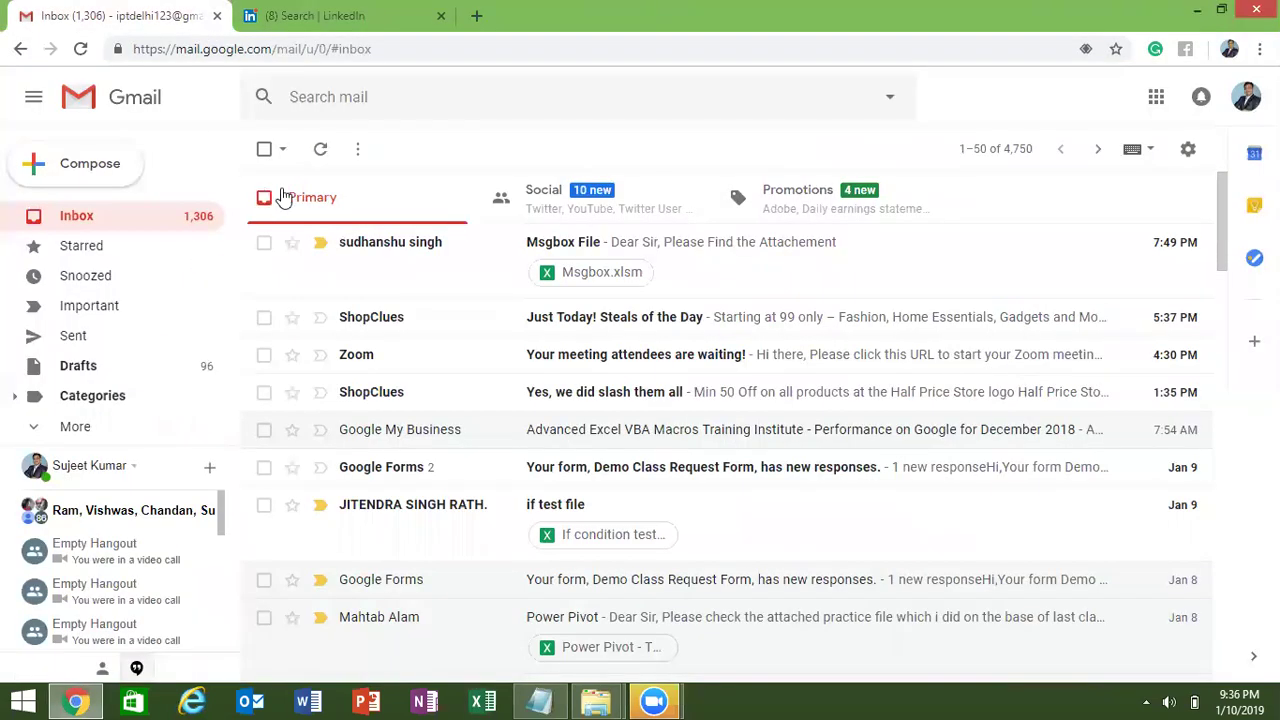
pyautogui.click(91, 338)
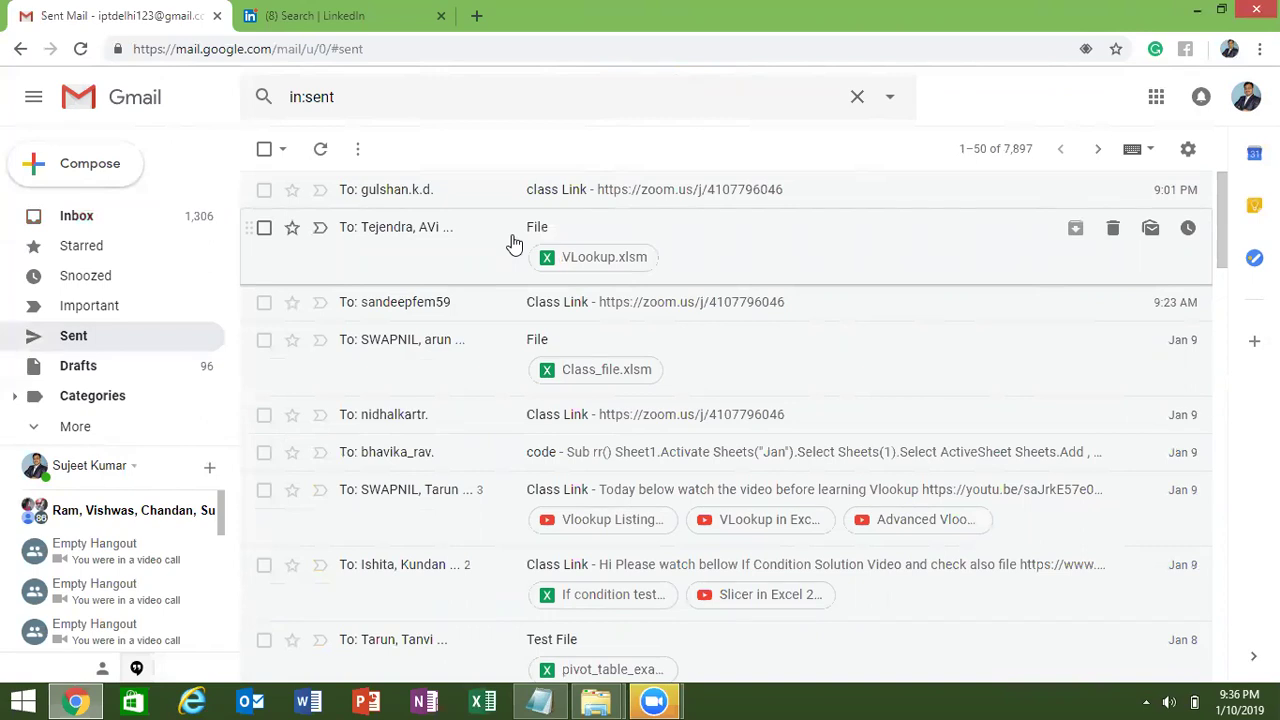
pyautogui.click(370, 202)
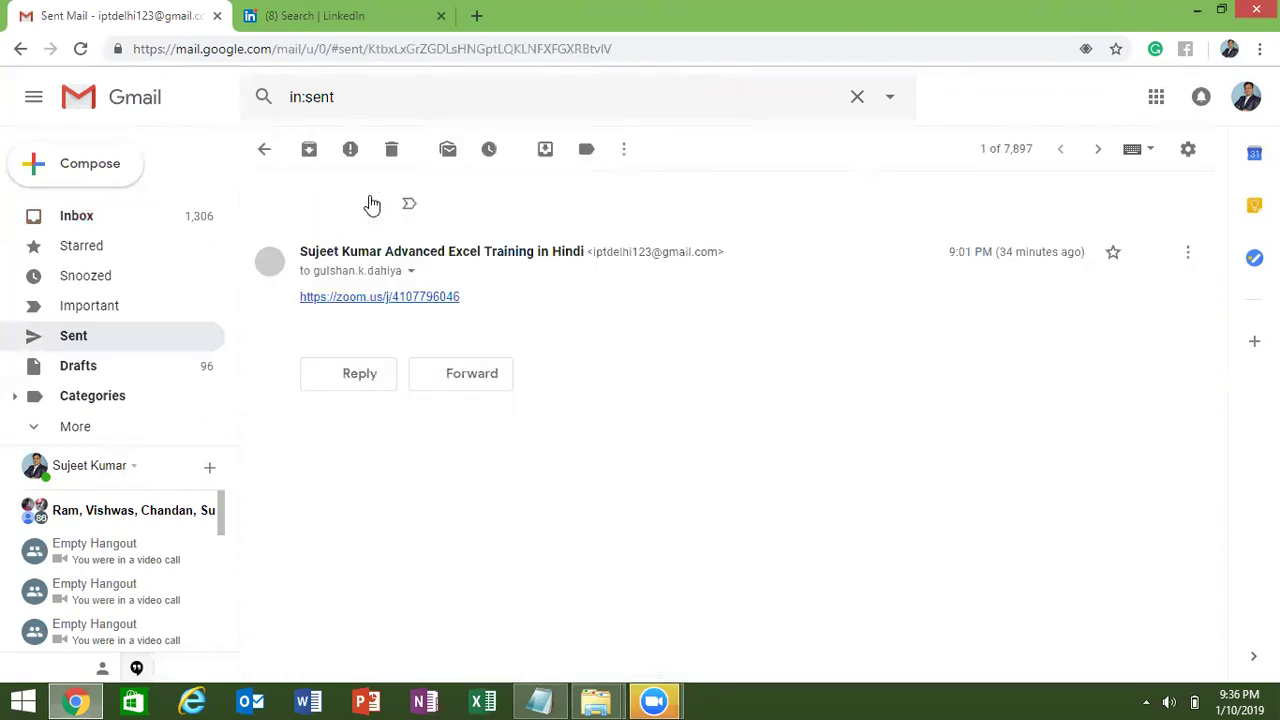
# - Select the recipient's e-mail address from the email details and start a new message
pyautogui.click(410, 271)
pyautogui.doubleClick(530, 343)
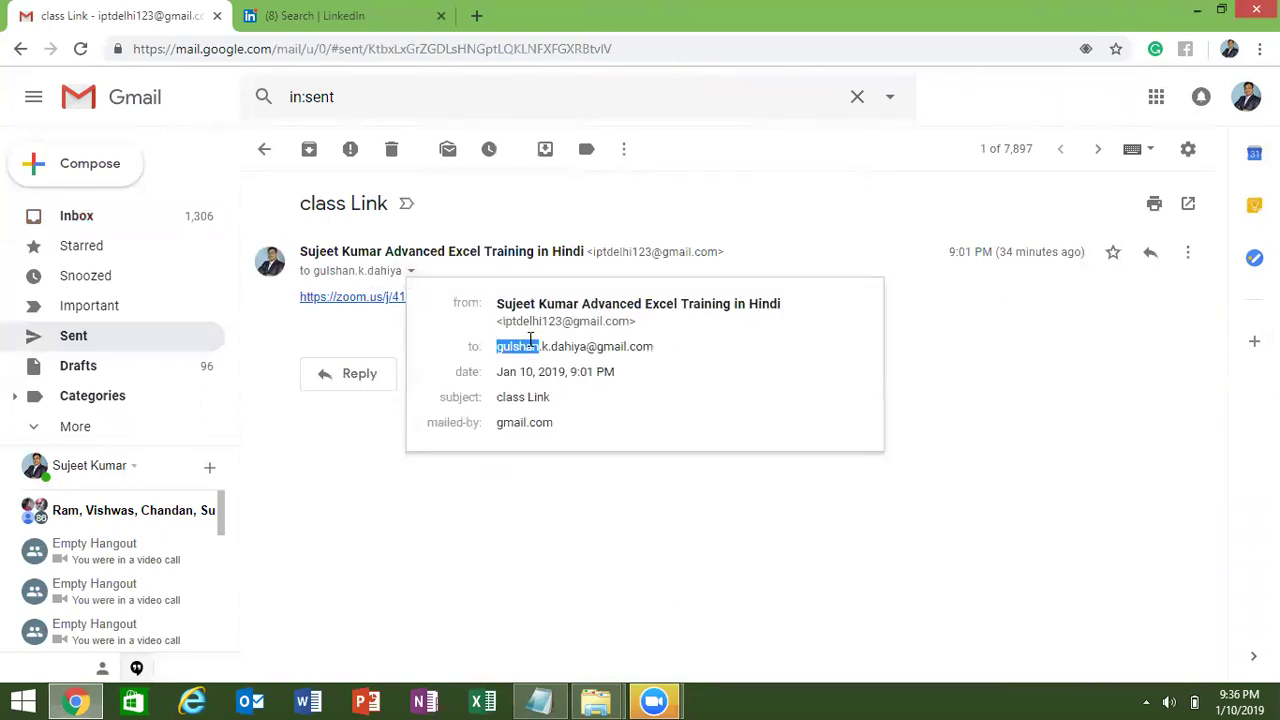
pyautogui.tripleClick(530, 343)
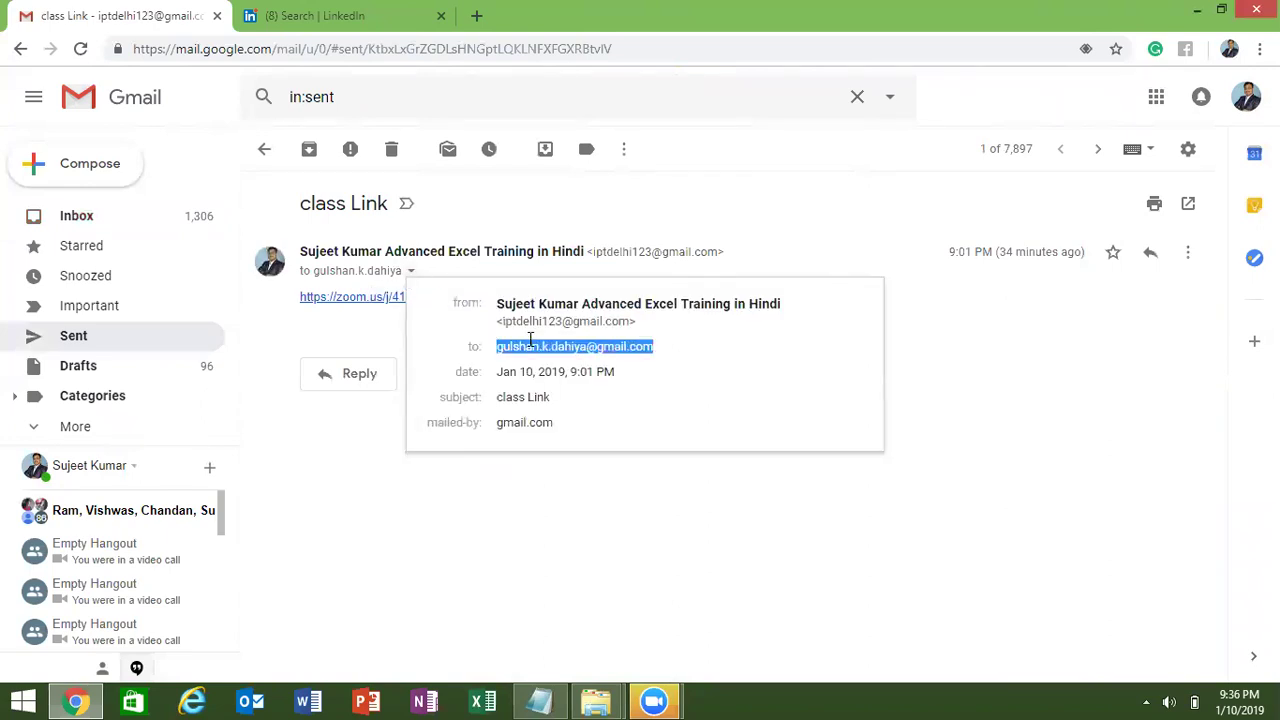
pyautogui.click(122, 180)
pyautogui.click(122, 180)
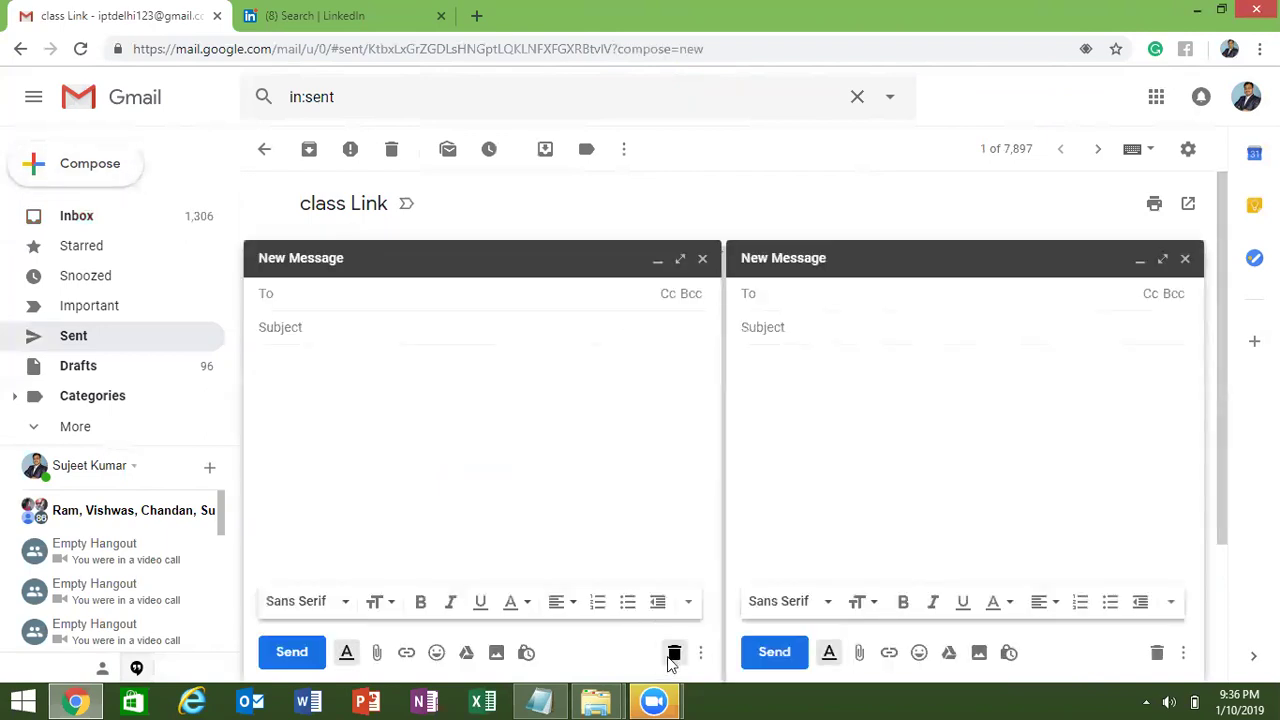
# - Discard the extra draft, enter the first recipient's address, and copy recipients from the sent File email
pyautogui.click(674, 652)
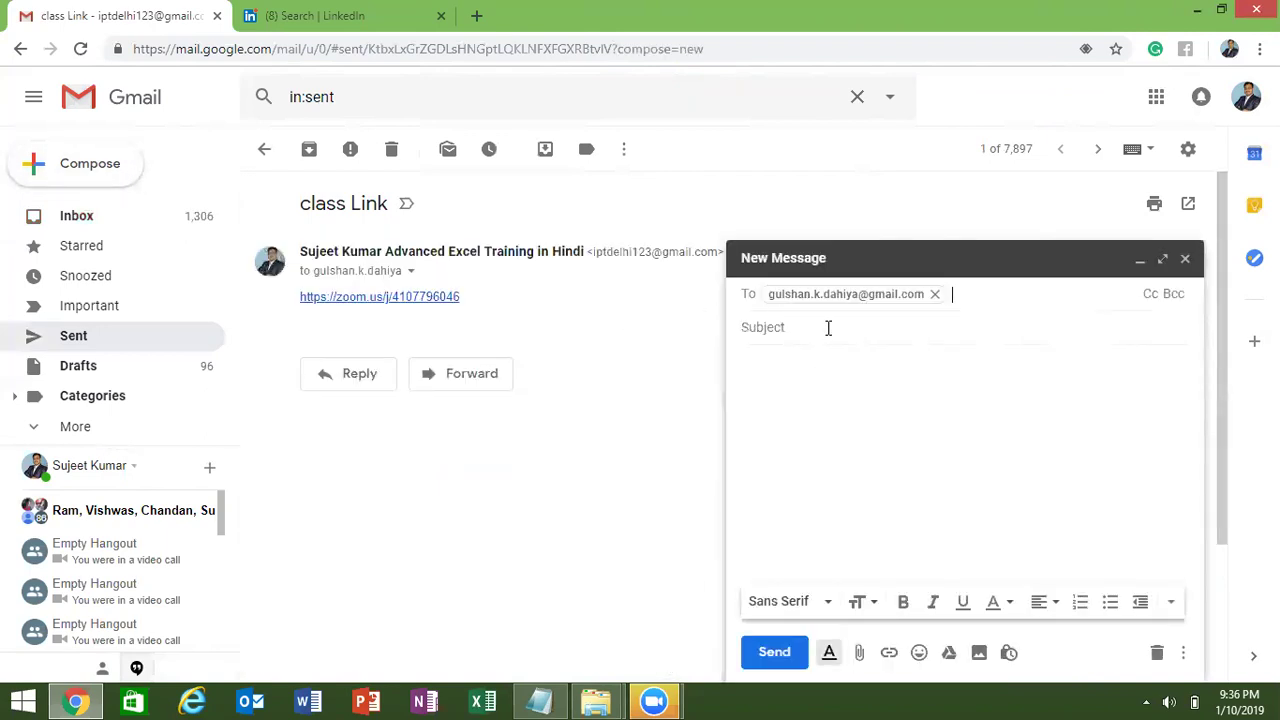
pyautogui.click(106, 342)
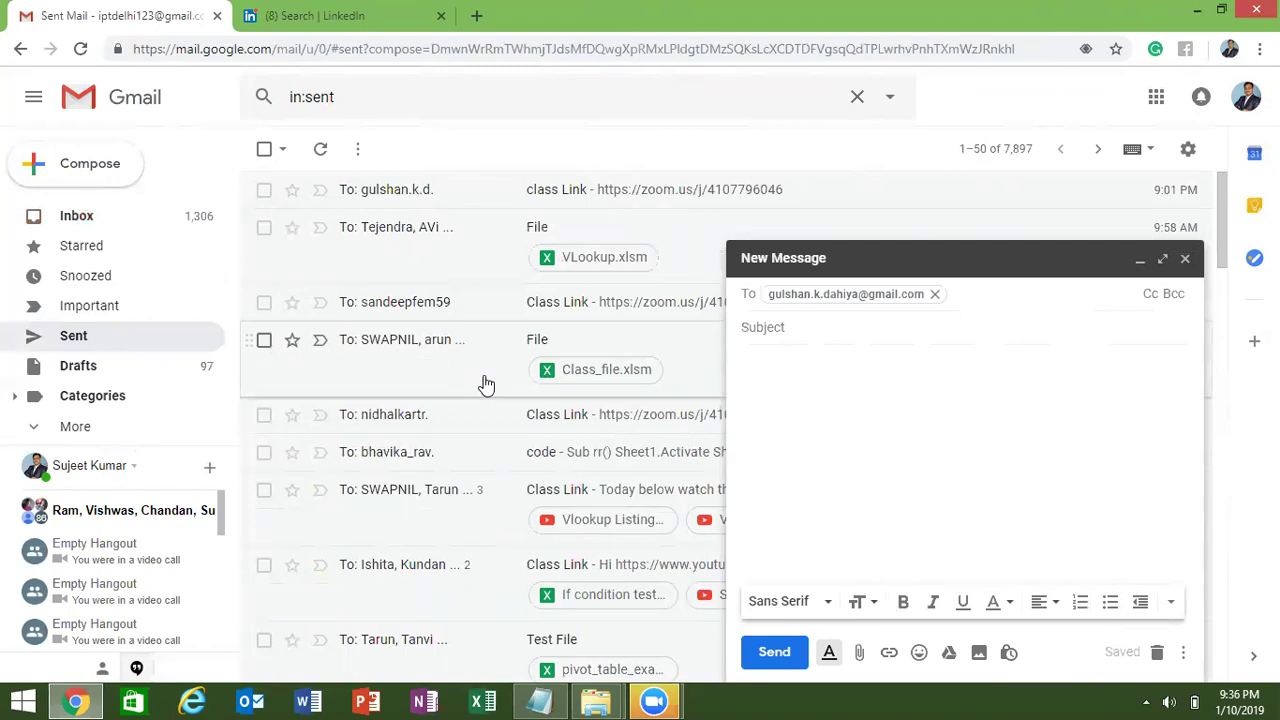
pyautogui.click(484, 385)
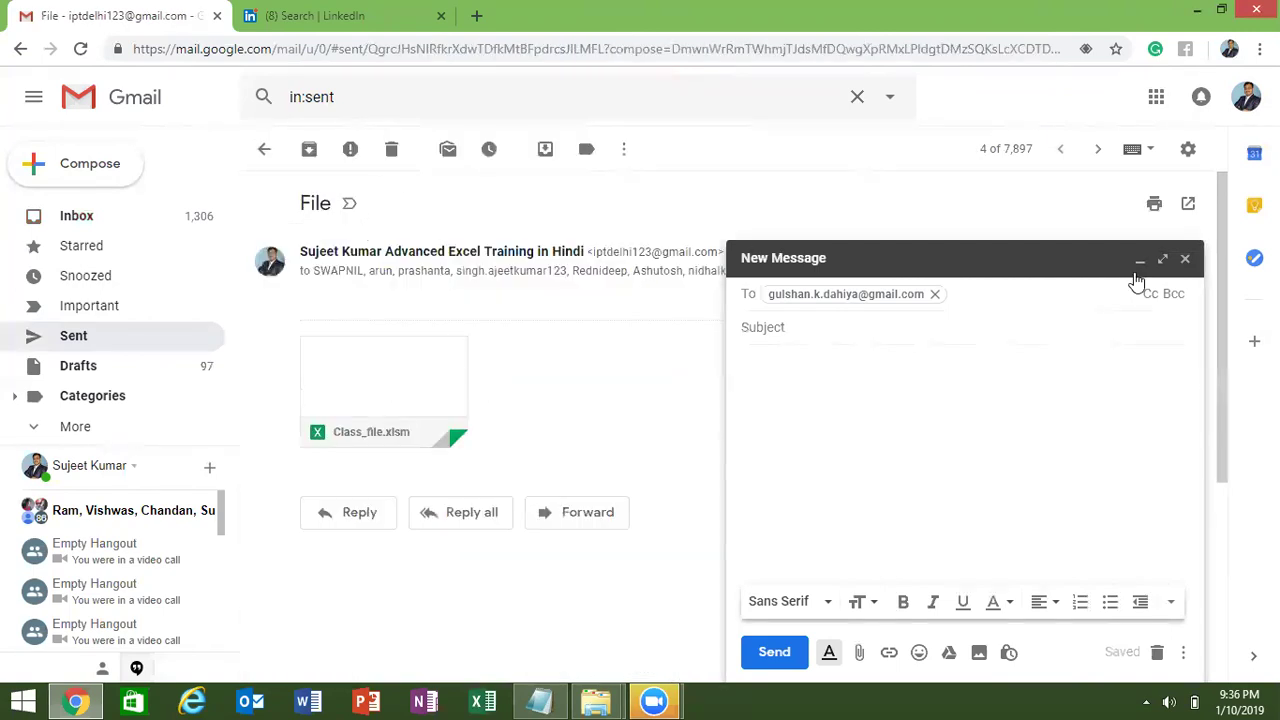
pyautogui.click(1140, 266)
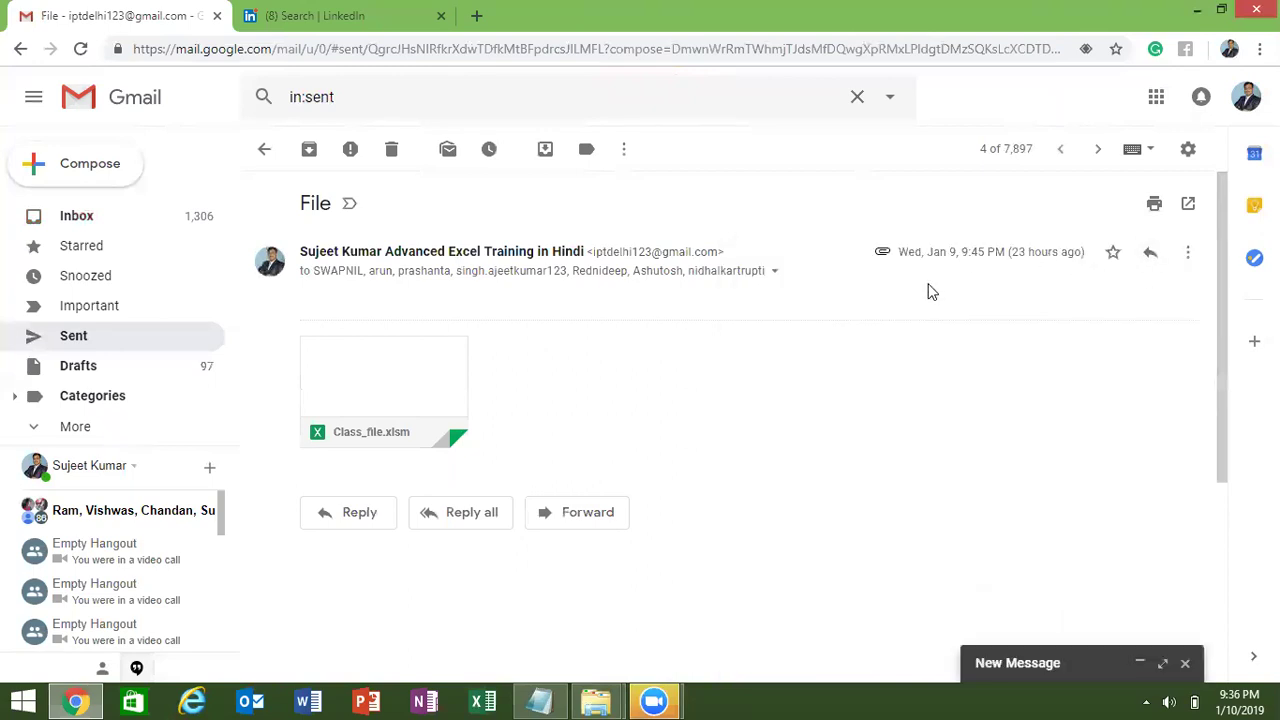
pyautogui.click(775, 272)
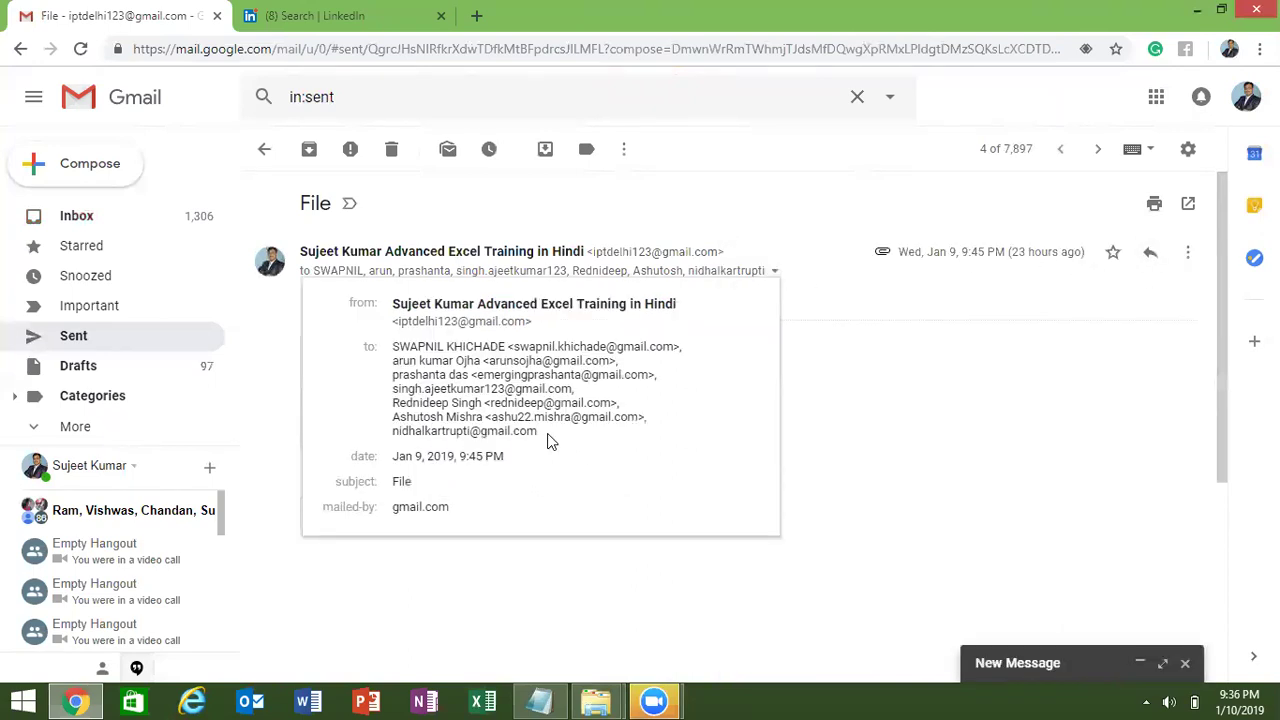
pyautogui.moveTo(540, 431); pyautogui.dragTo(393, 346)
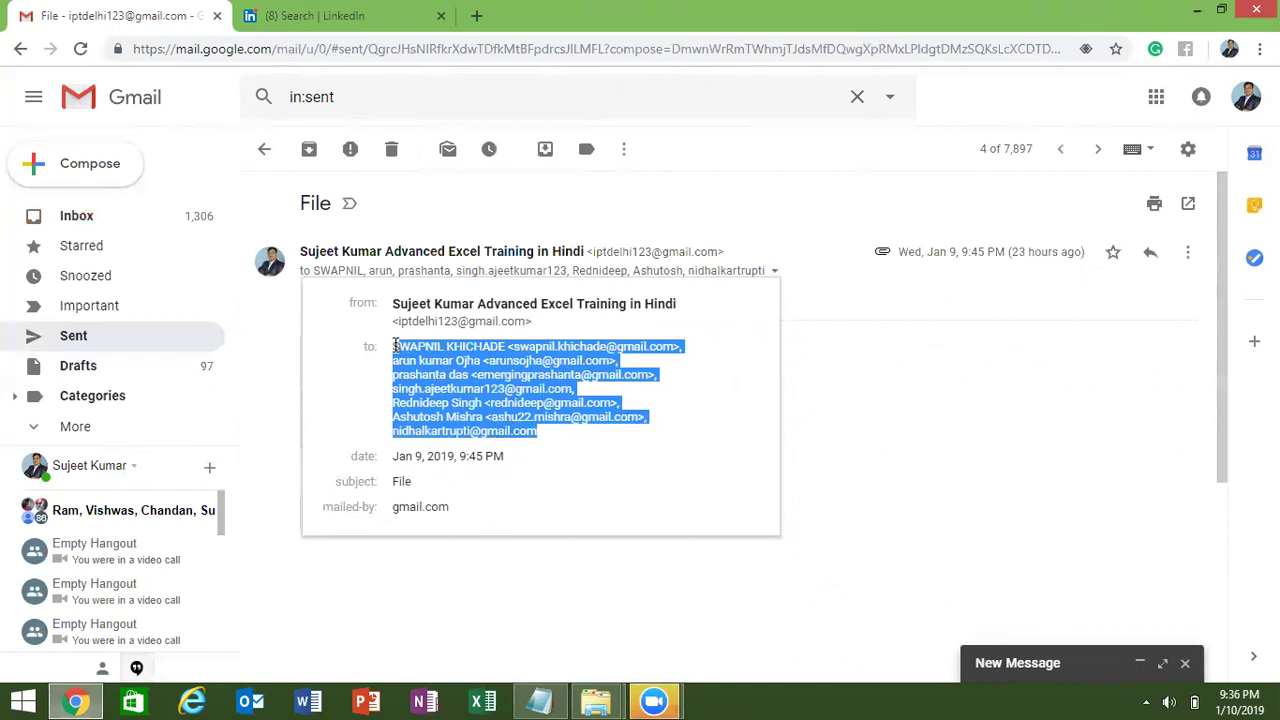
pyautogui.click(797, 318)
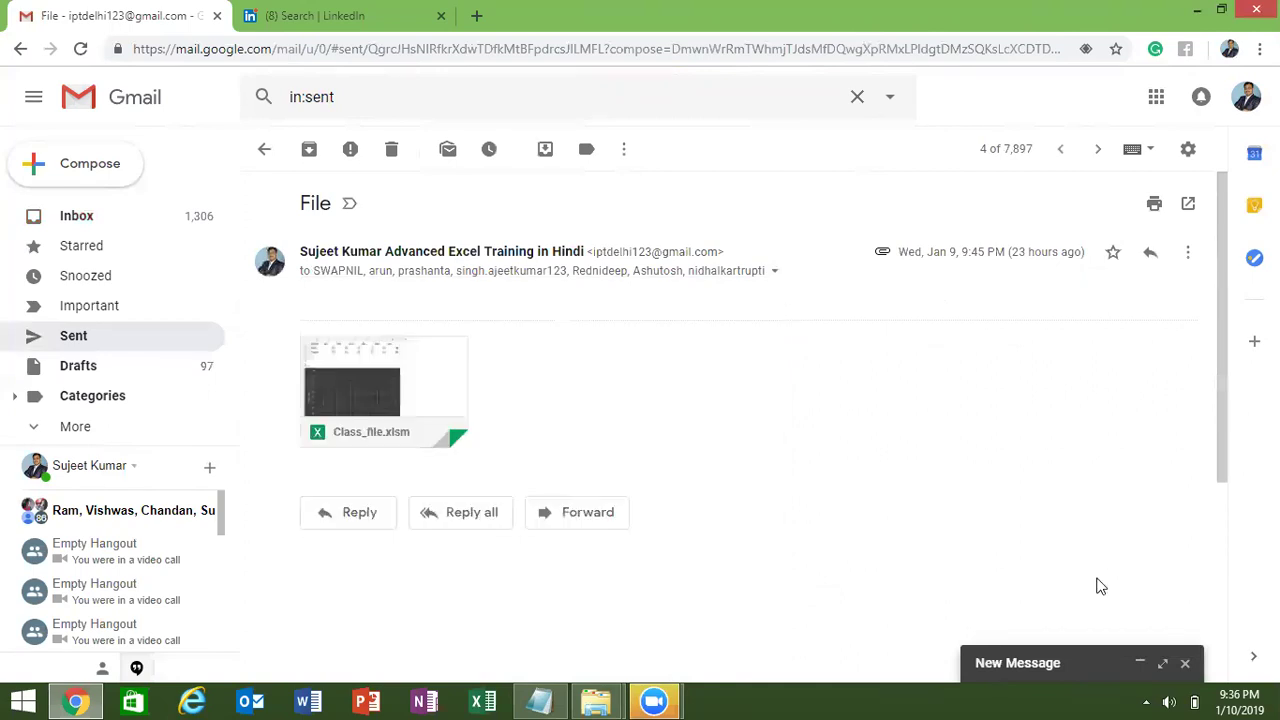
# - Paste the copied class recipients into the draft and add one suggested contact
pyautogui.click(1143, 664)
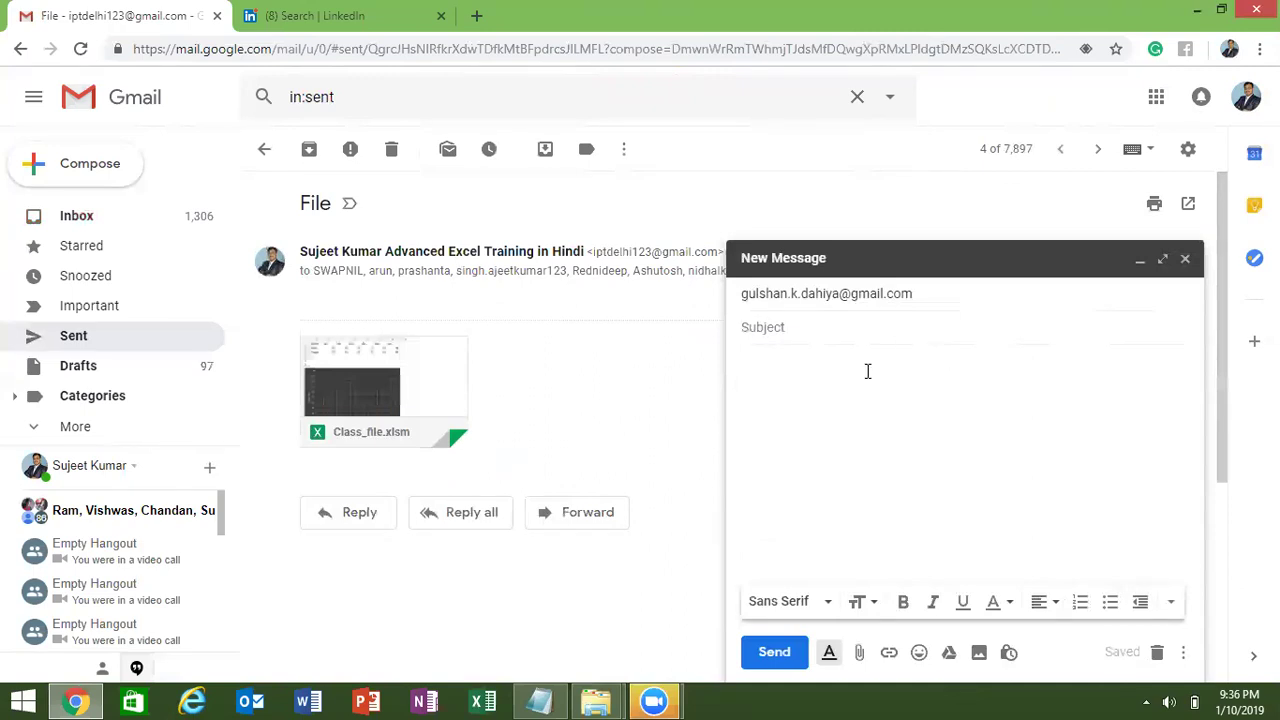
pyautogui.click(940, 293)
pyautogui.hotkey('ctrl', 'v')
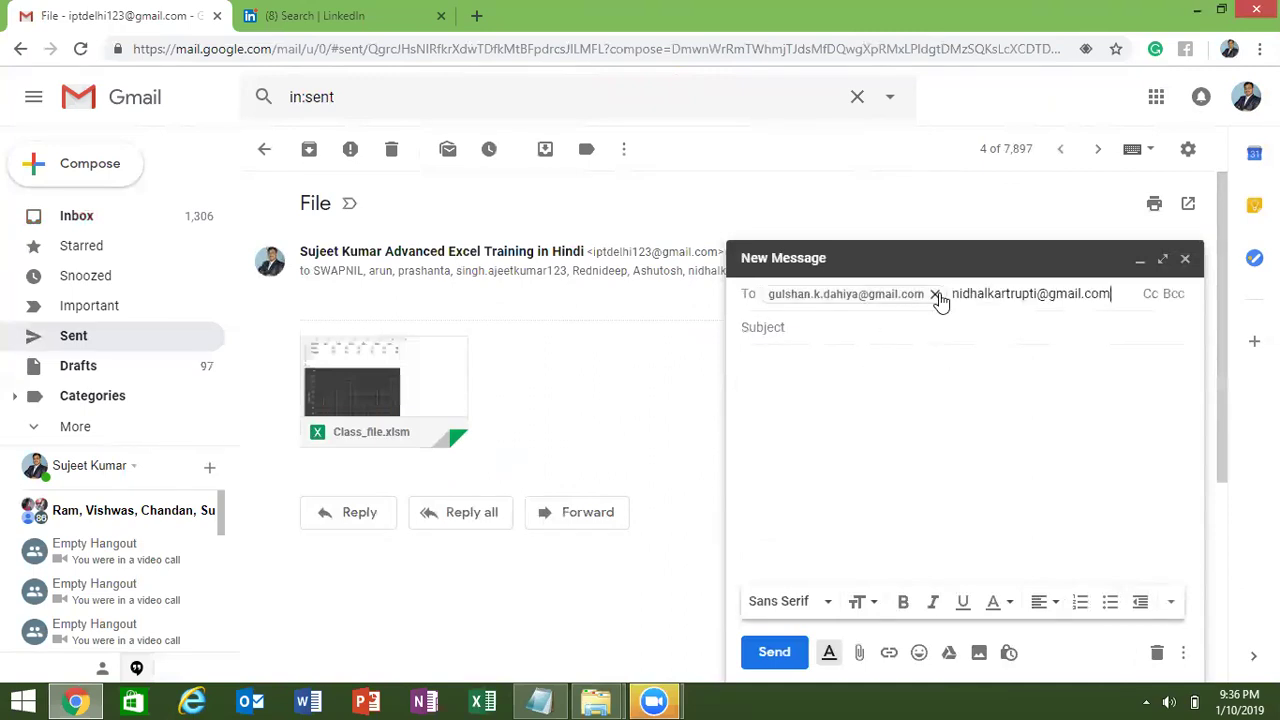
pyautogui.write('aju')
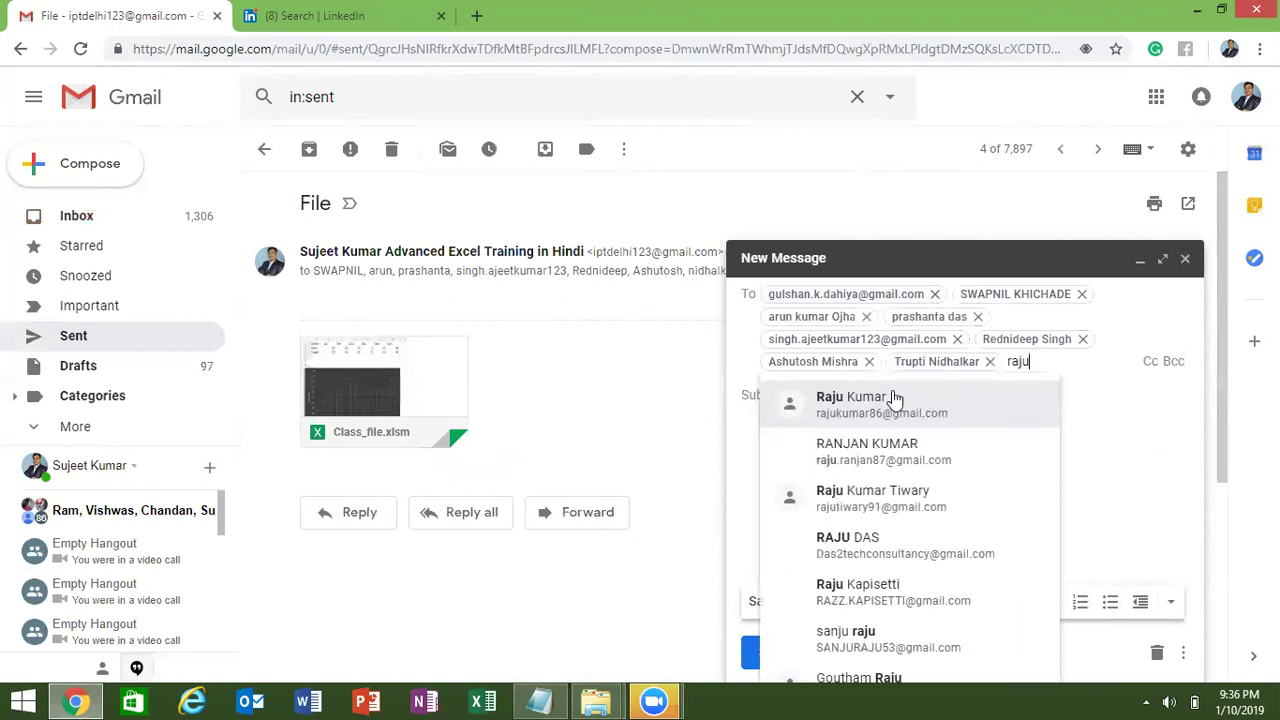
pyautogui.click(894, 403)
# - Enter the subject 'Class File' and move into the message body
pyautogui.press('Tab')
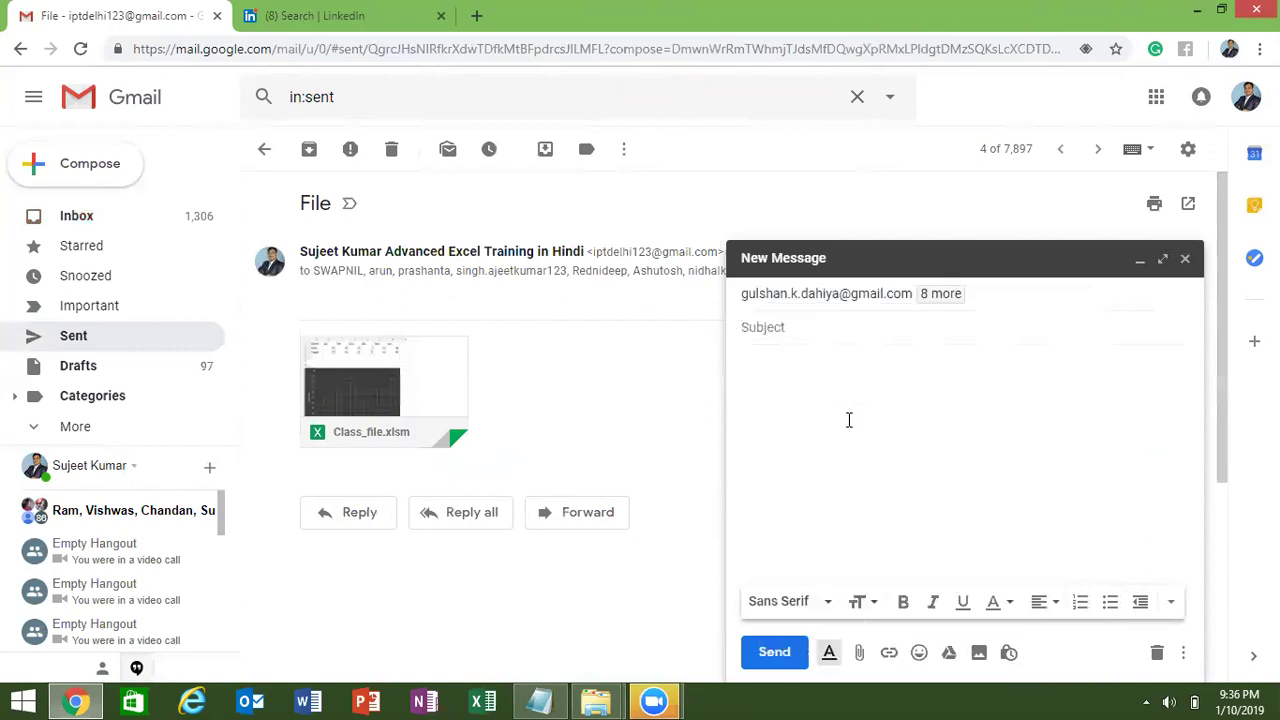
pyautogui.write('Class Lin')
pyautogui.press('BackSpace')
pyautogui.press('BackSpace')
pyautogui.press('BackSpace')
pyautogui.write('File')
pyautogui.click(806, 410)
# - Attach Dynamic Chart -2.xlsm from D:\DVD\Excel\9.Dashboard to the Class File email and send it
pyautogui.click(859, 655)
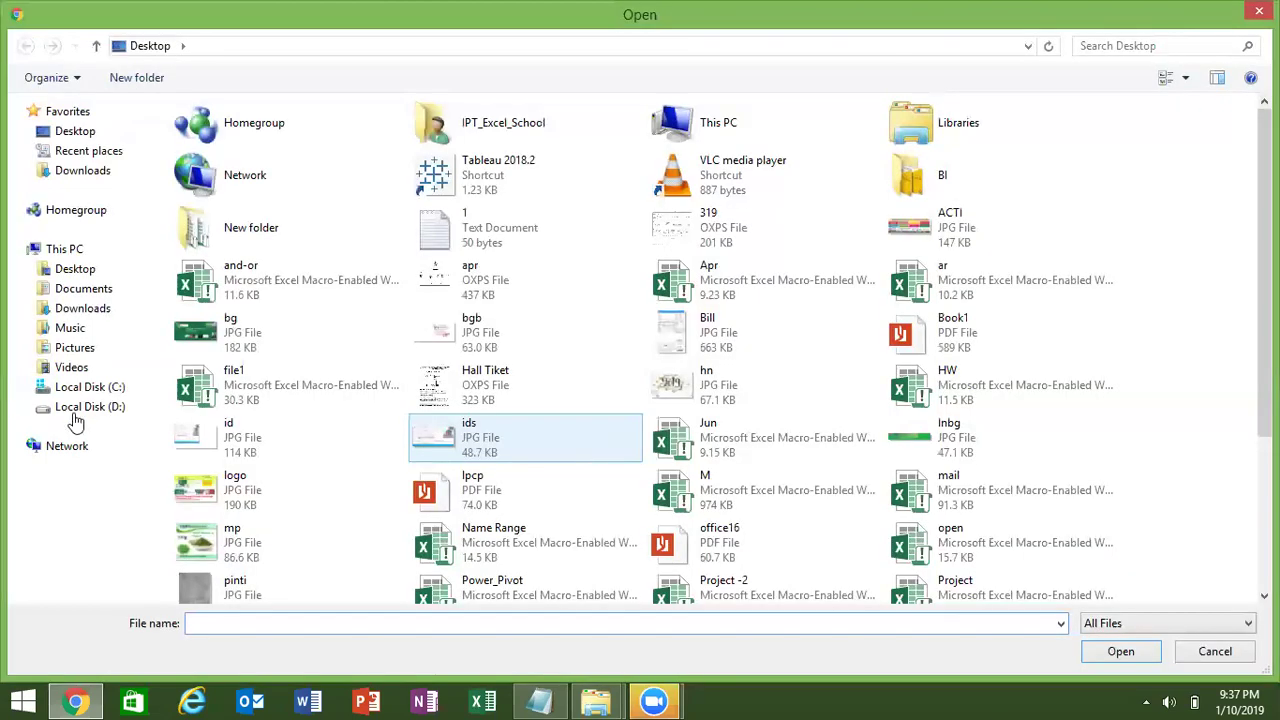
pyautogui.click(76, 412)
pyautogui.click(249, 199)
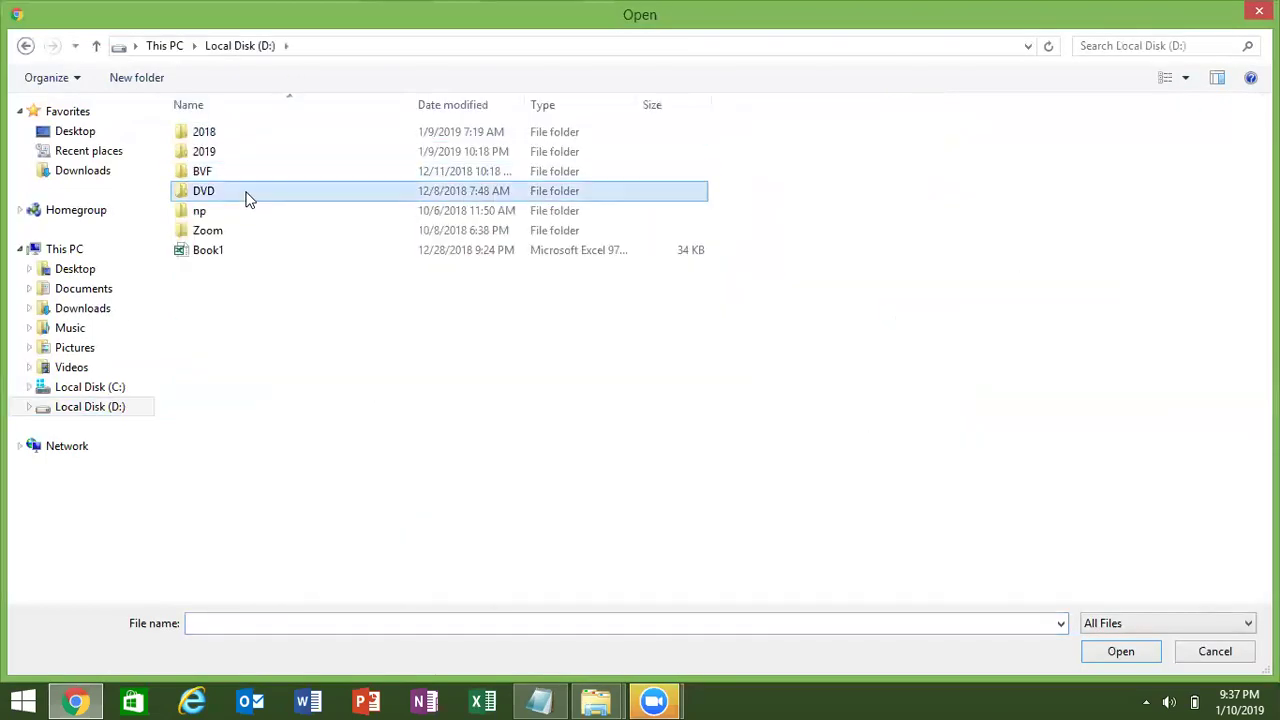
pyautogui.doubleClick(249, 199)
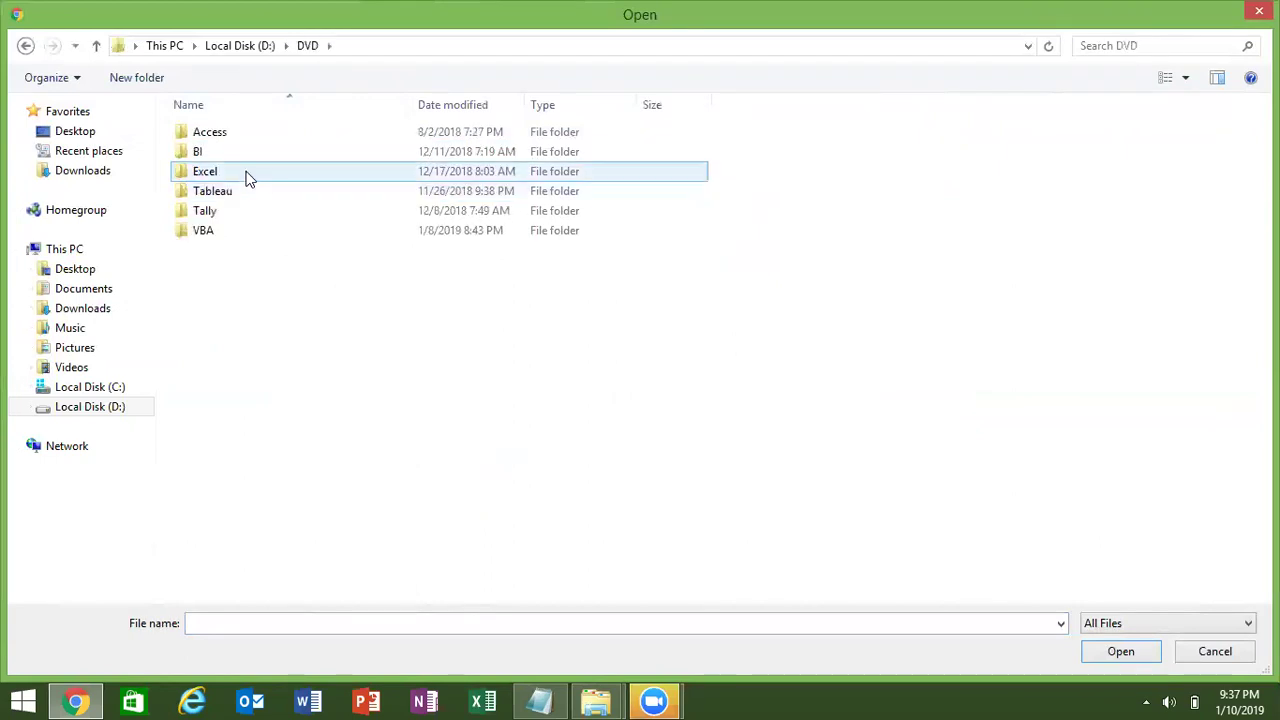
pyautogui.doubleClick(249, 177)
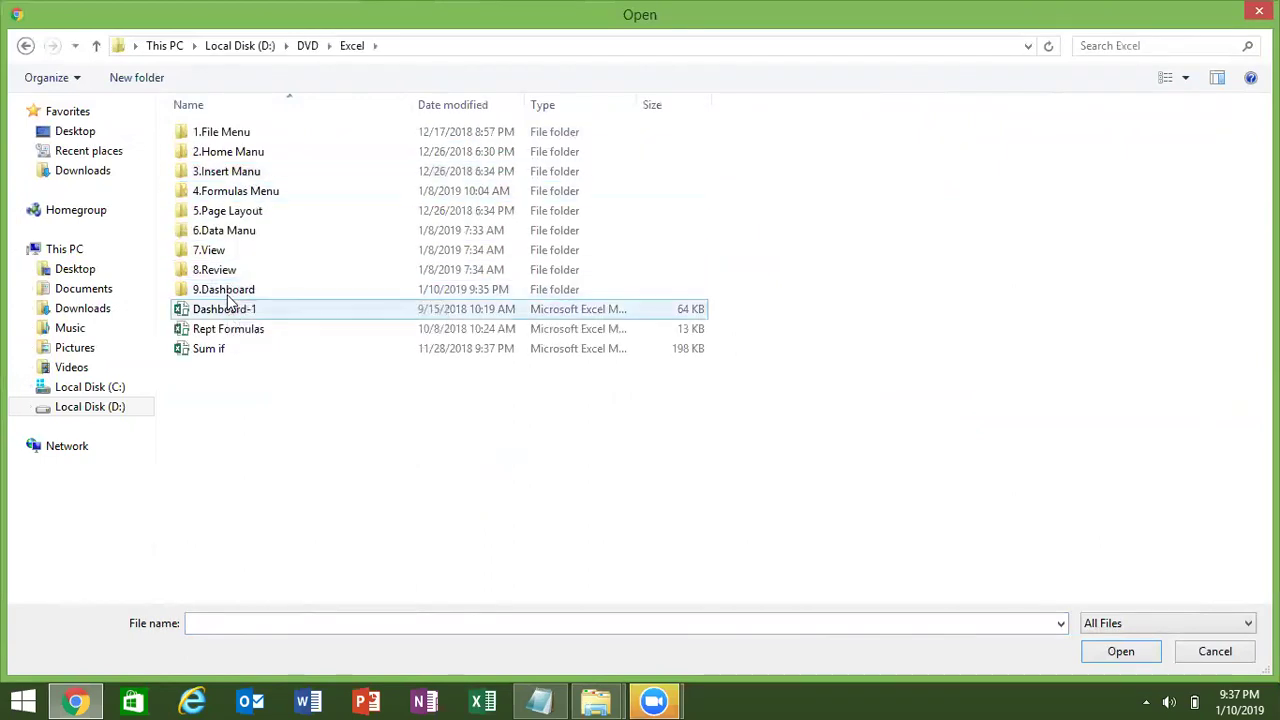
pyautogui.doubleClick(226, 290)
pyautogui.click(265, 168)
pyautogui.click(1130, 656)
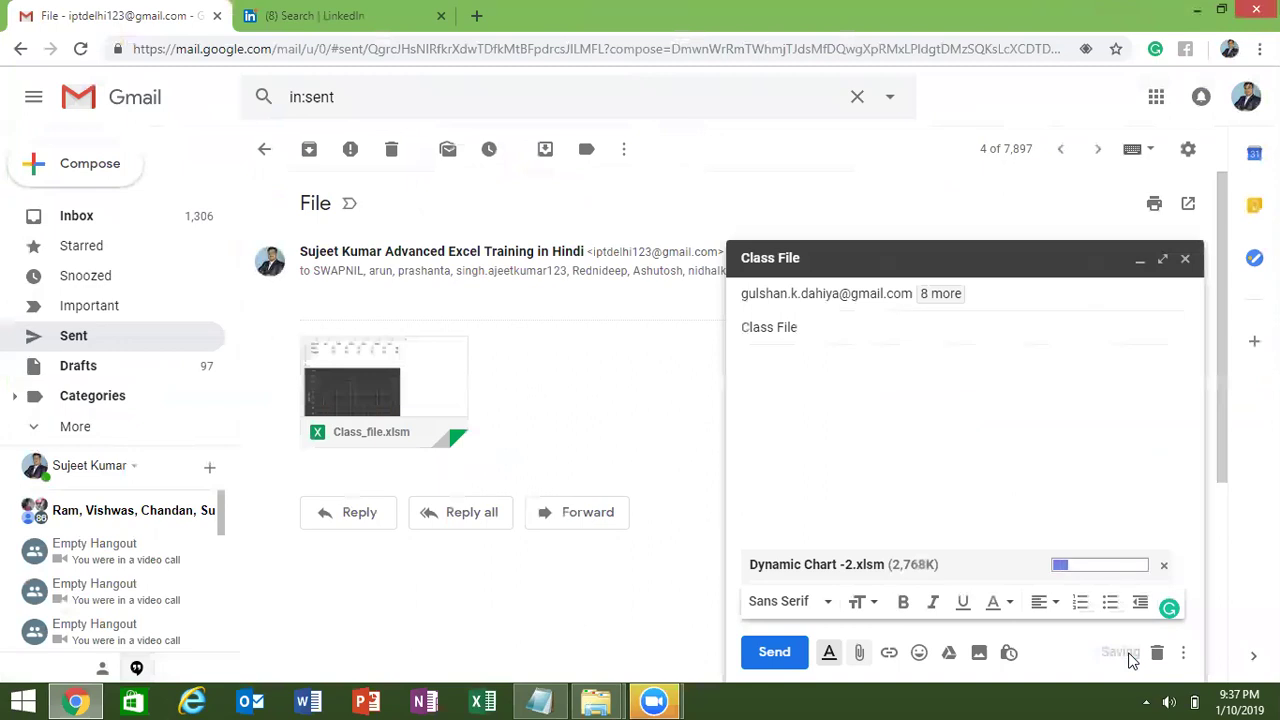
pyautogui.click(774, 660)
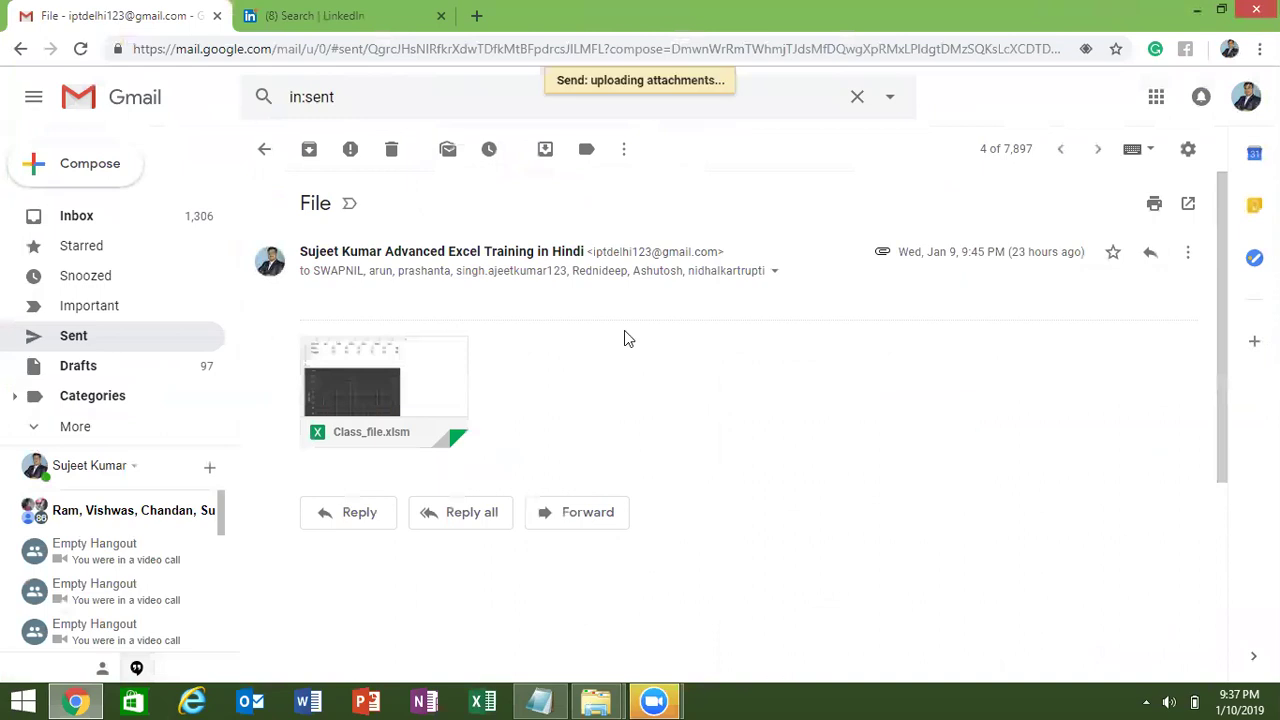